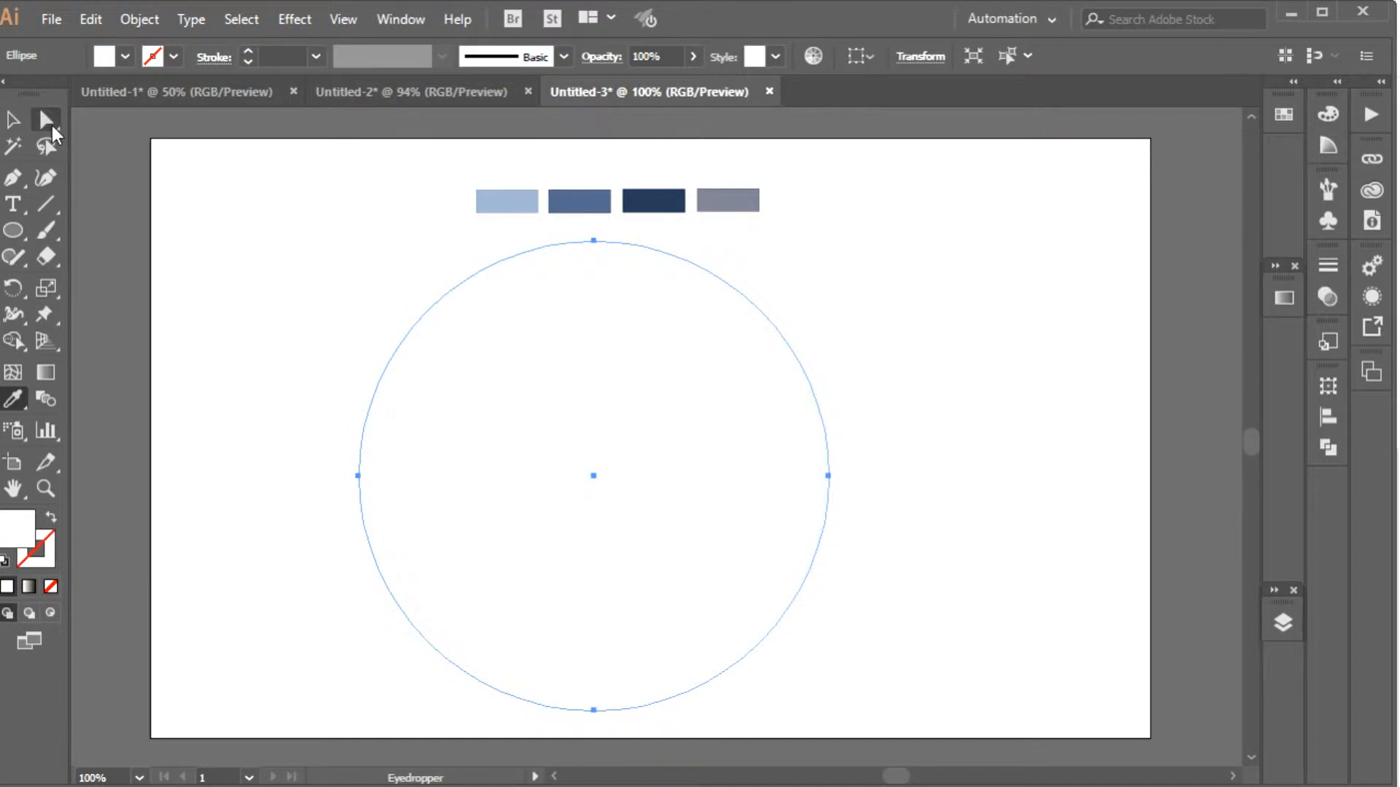
- Open the circle's top by adding anchor points on its upper-left and upper-right curve and deleting the top anchor
{"action": "left_click_drag", "start_coordinate": [13, 176], "coordinate": [128, 203]}
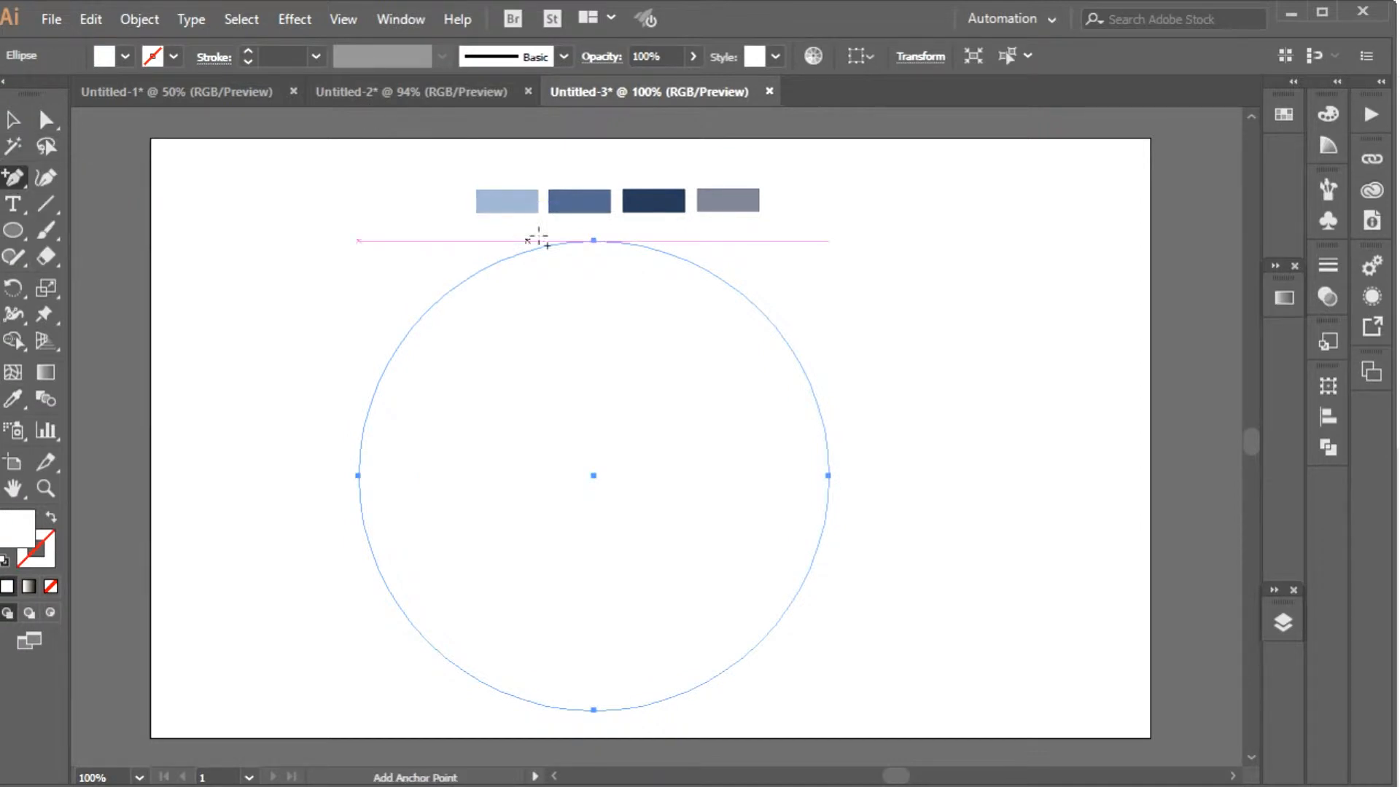
{"action": "left_click", "coordinate": [447, 294]}
{"action": "left_click", "coordinate": [714, 276]}
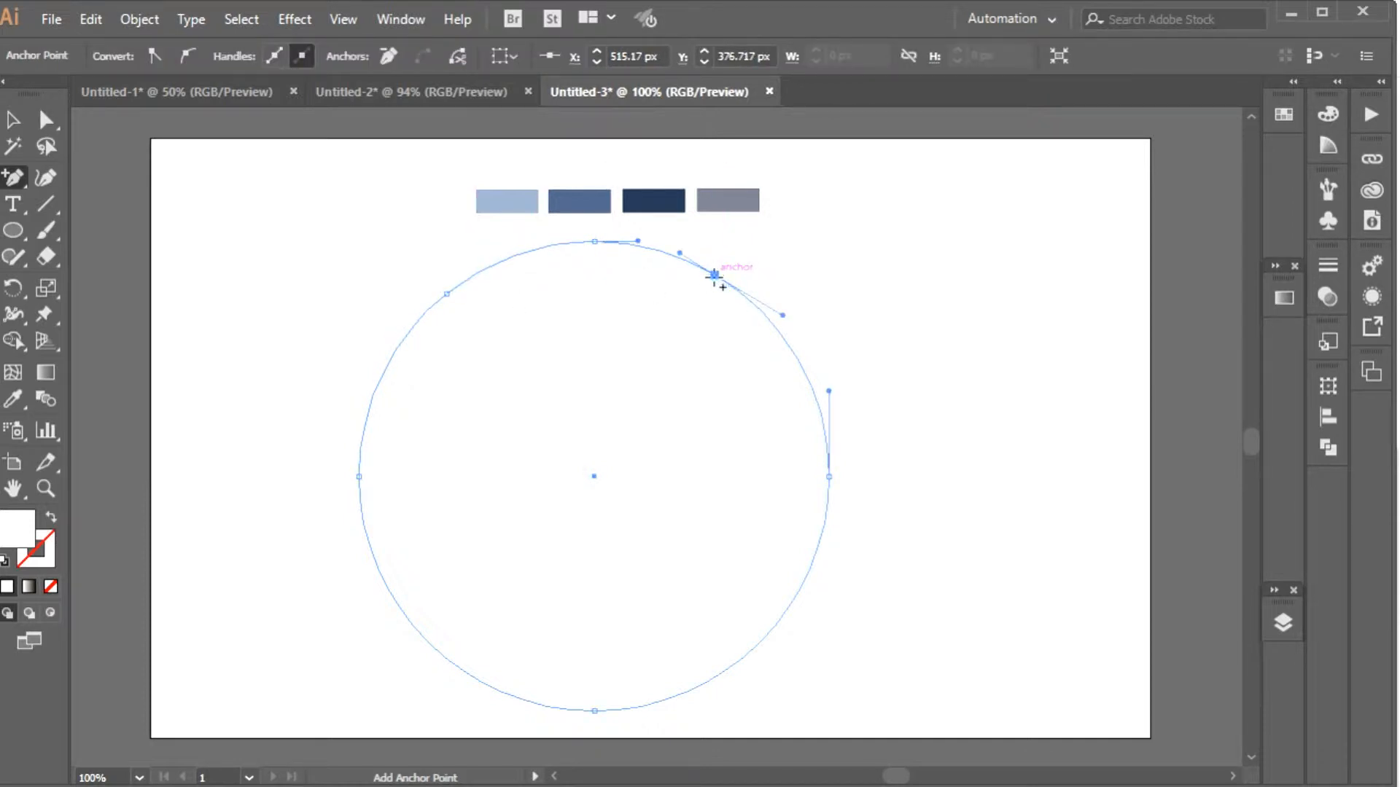
{"action": "left_click", "coordinate": [722, 279]}
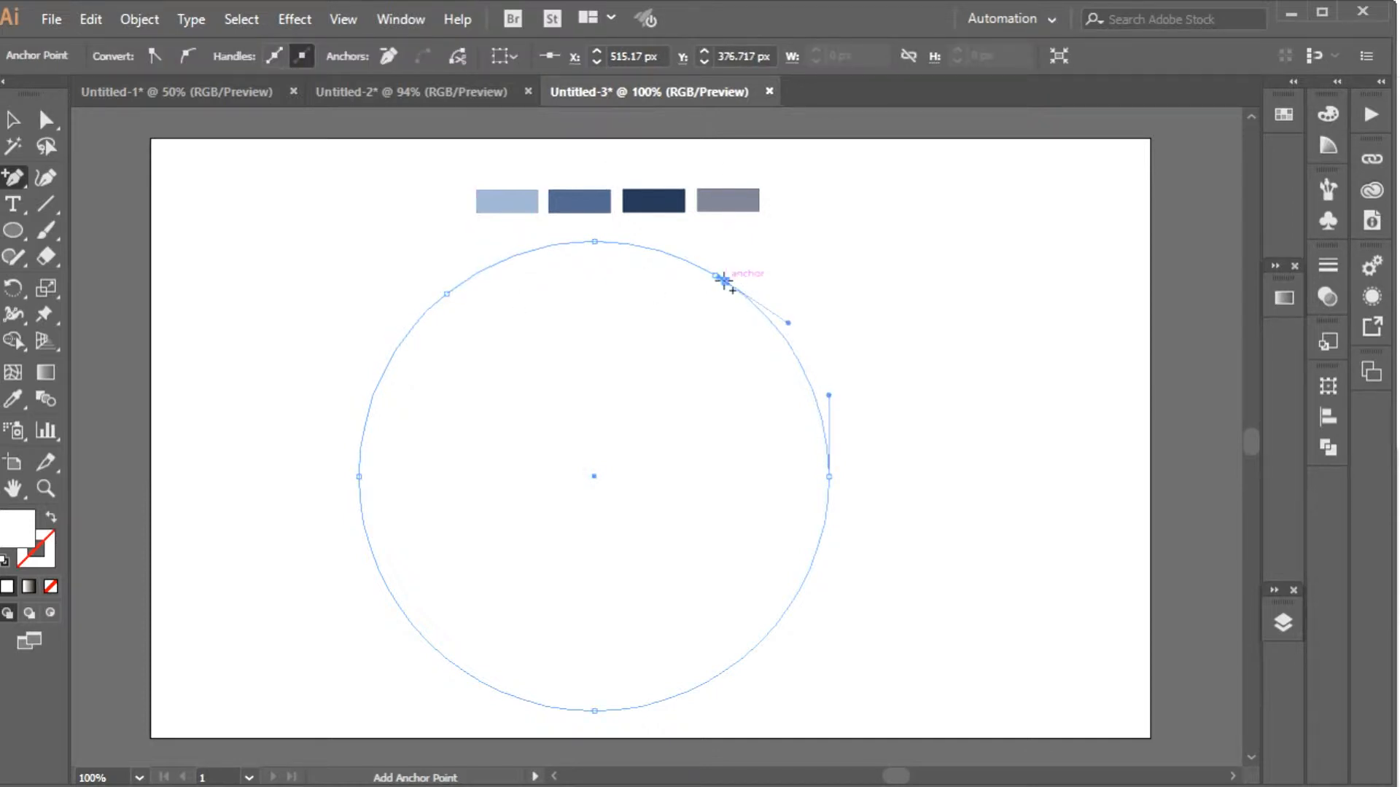
{"action": "left_click", "coordinate": [49, 124]}
{"action": "left_click", "coordinate": [595, 241]}
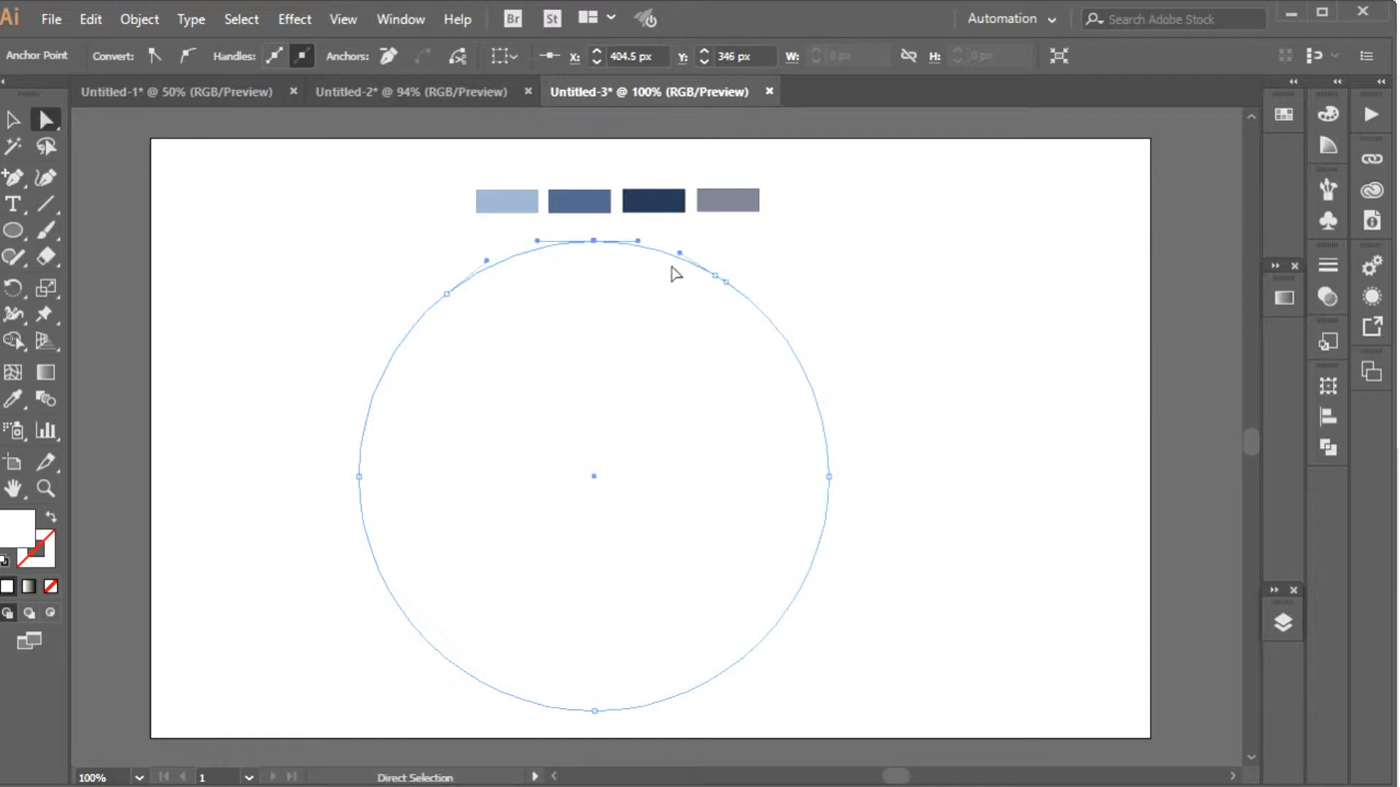
{"action": "key", "text": "Delete"}
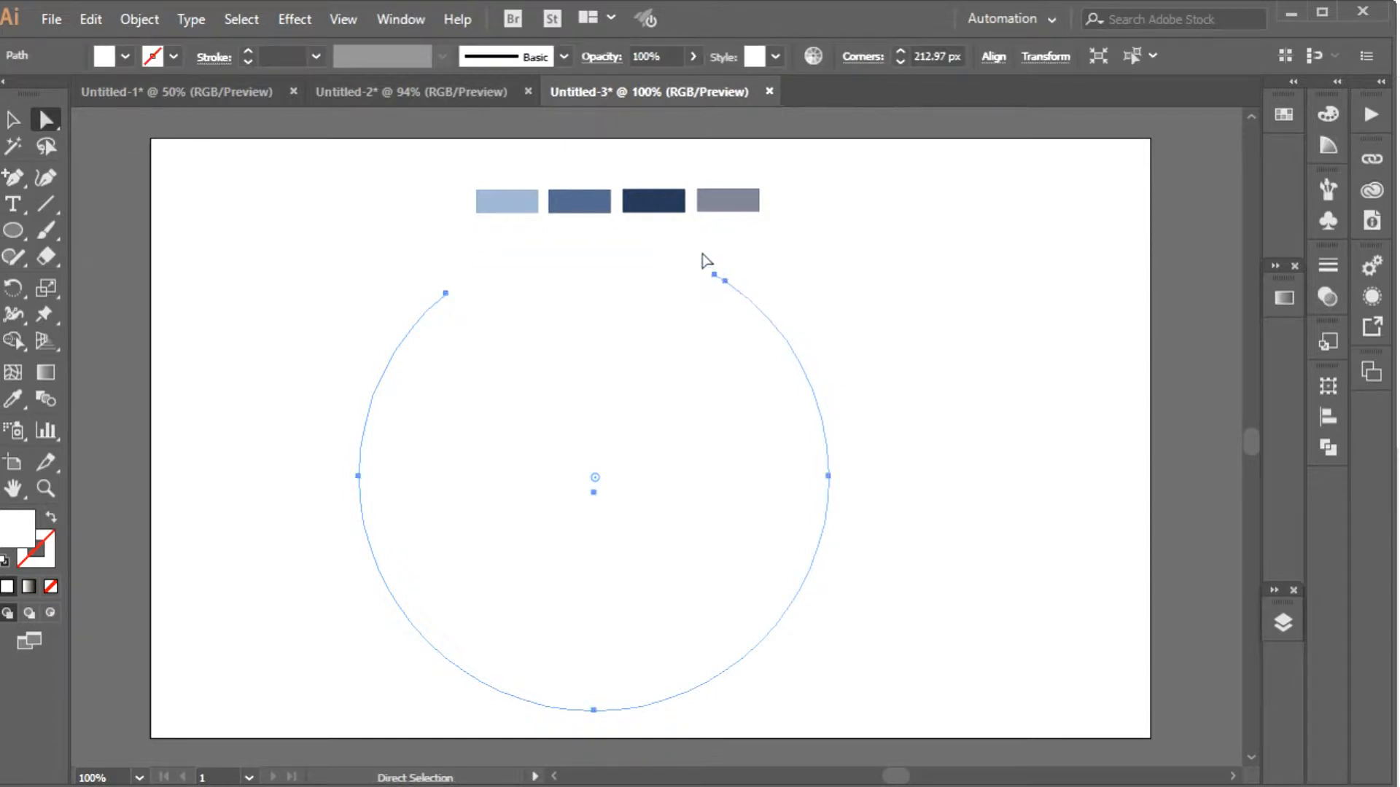
- Trim the open arc's right end by adding an anchor slightly further down the curve and deleting the surplus end anchors
{"action": "key", "text": "plus"}
{"action": "left_click", "coordinate": [728, 282]}
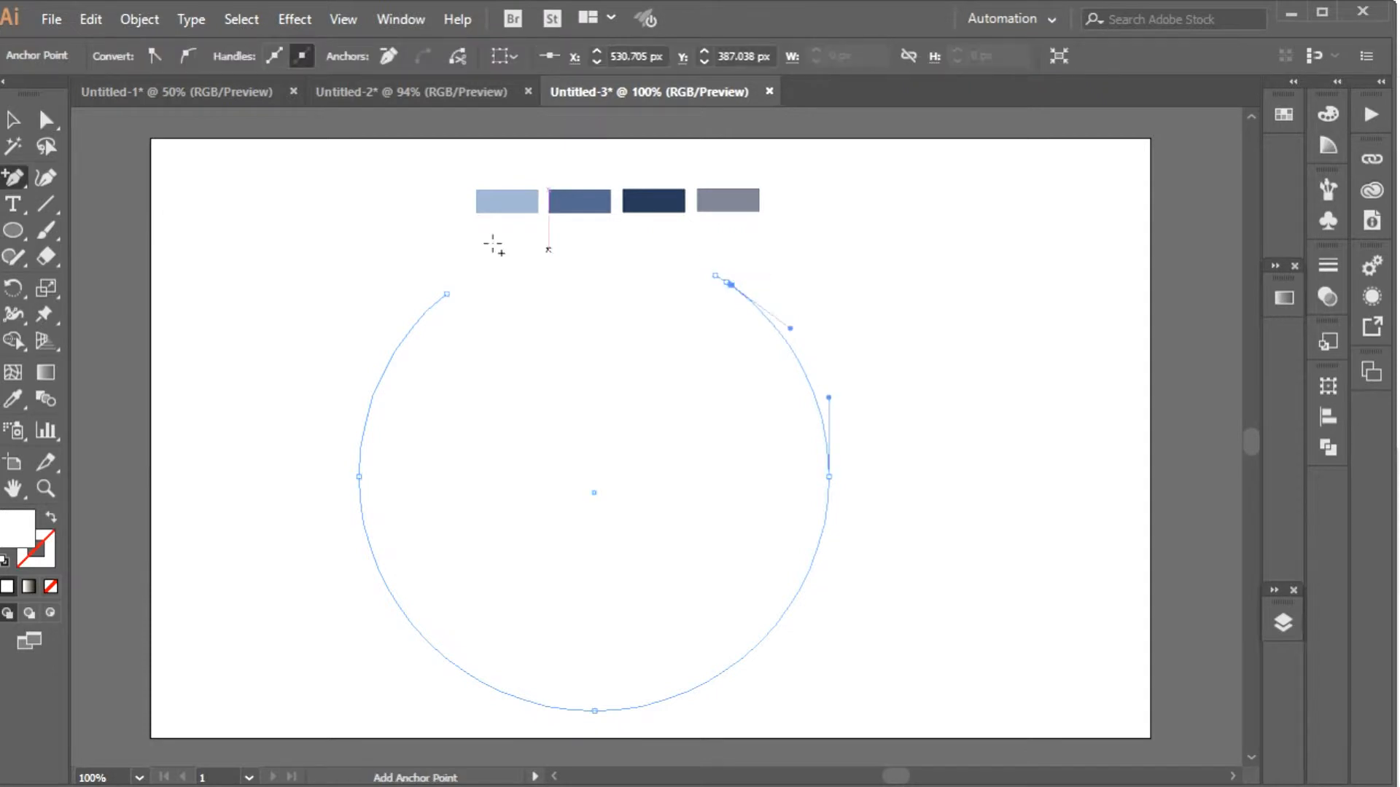
{"action": "left_click", "coordinate": [45, 124]}
{"action": "key", "text": "ctrl+z"}
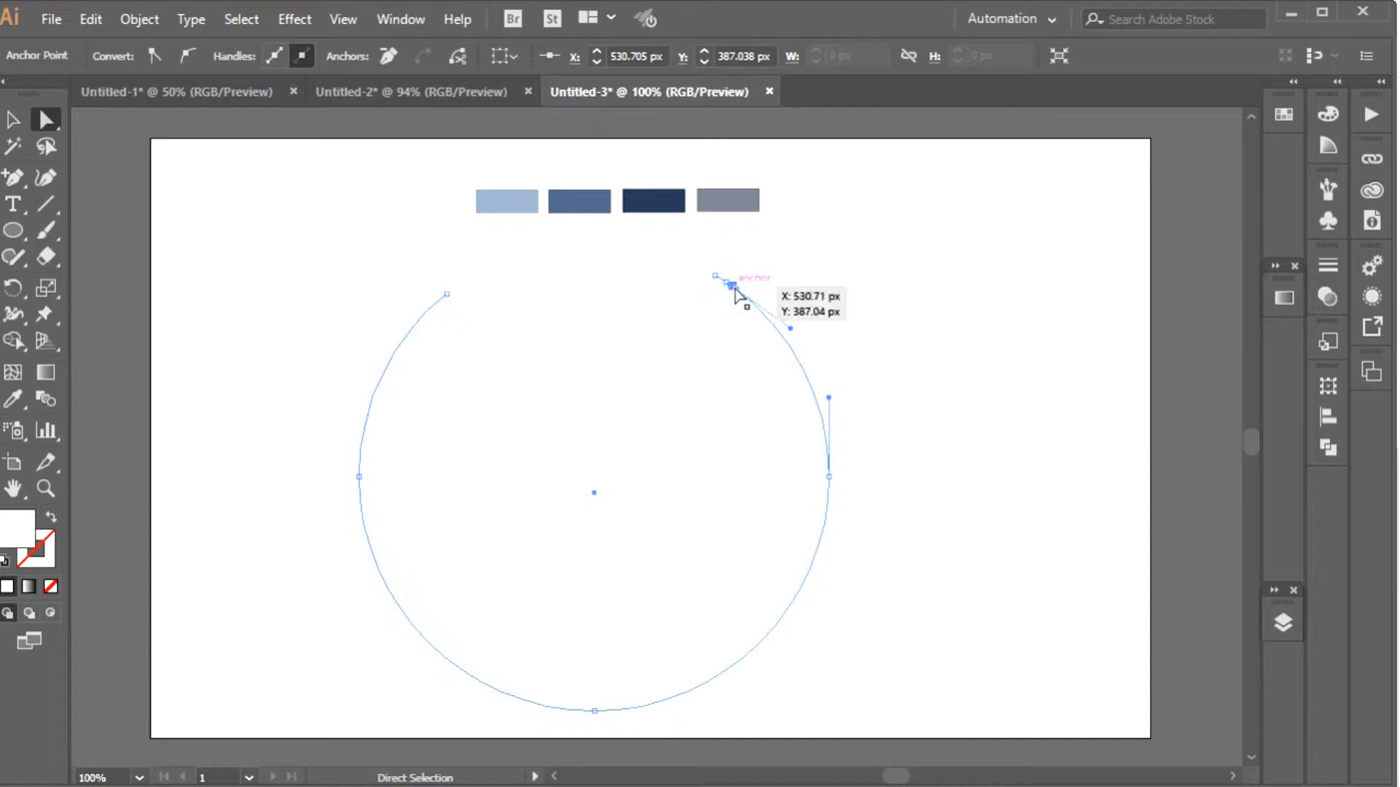
{"action": "left_click", "coordinate": [726, 281]}
{"action": "key", "text": "Delete"}
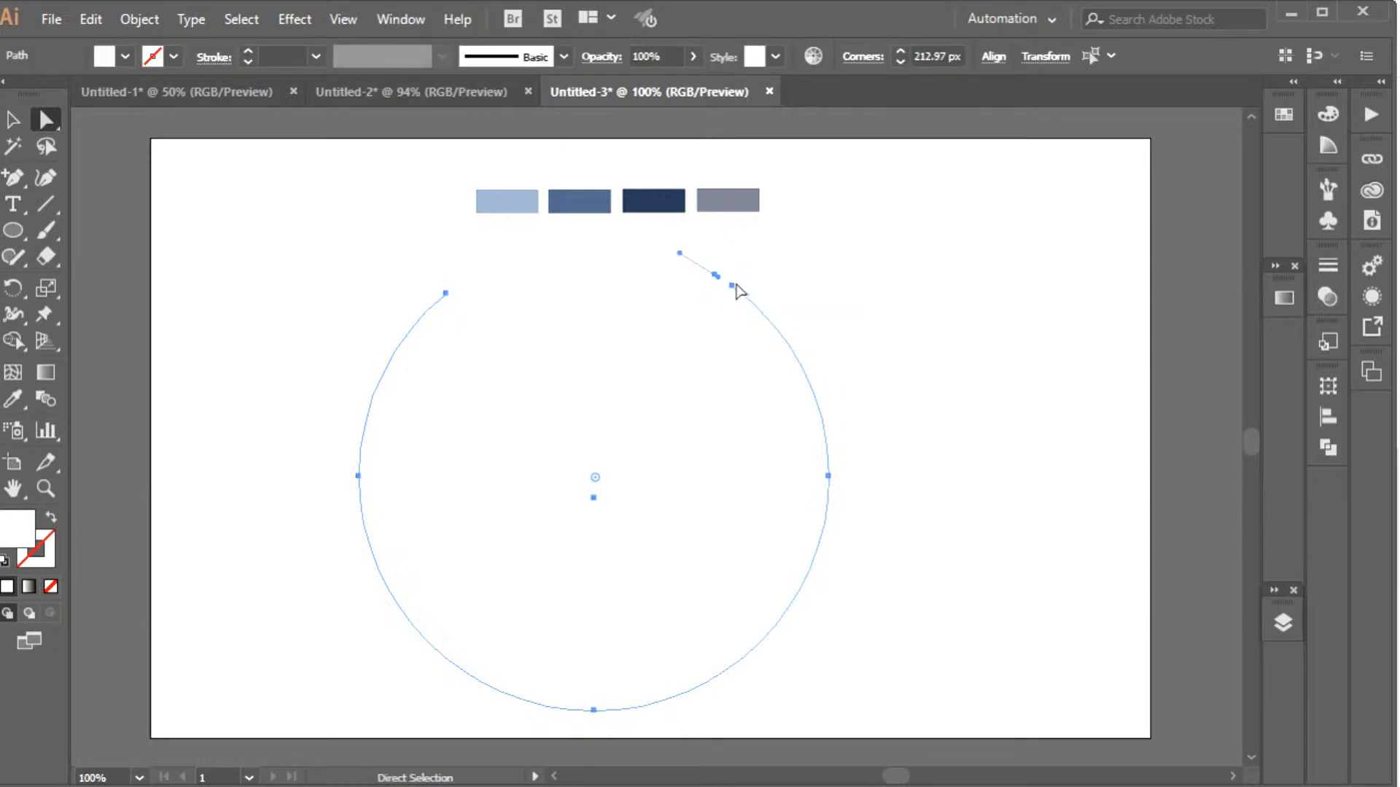
{"action": "left_click", "coordinate": [686, 276]}
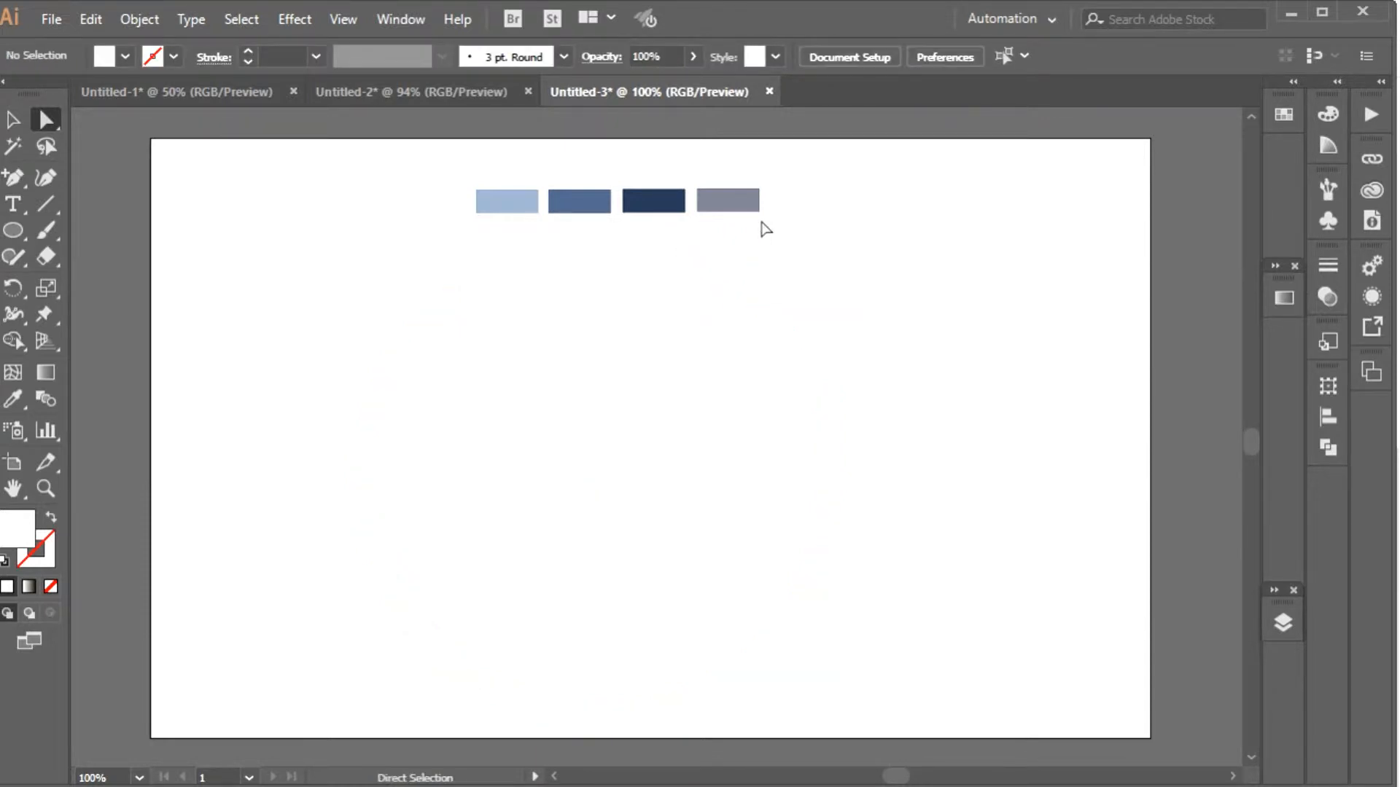
{"action": "left_click", "coordinate": [759, 307]}
{"action": "left_click", "coordinate": [446, 294]}
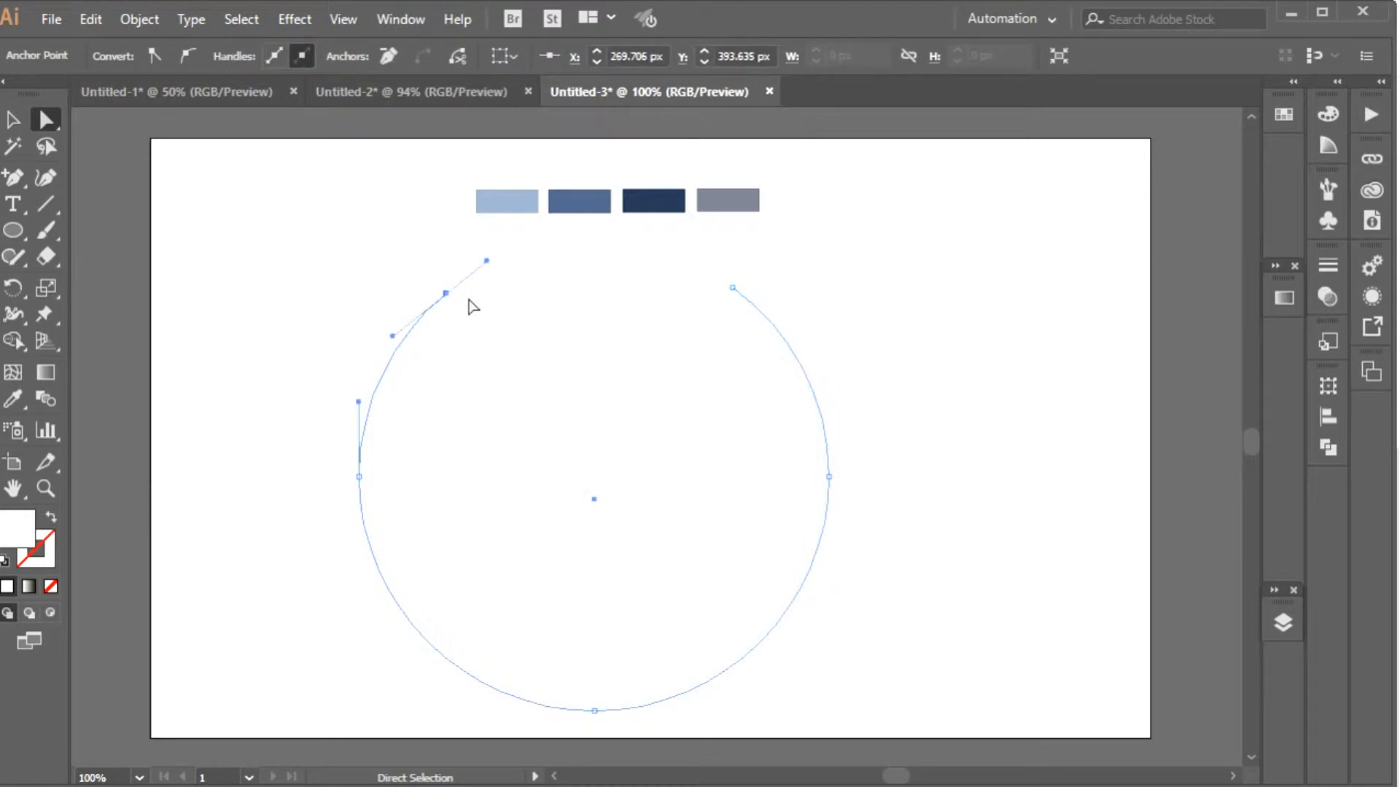
- Add an anchor point just below each open end of the arc
{"action": "left_click", "coordinate": [782, 269]}
{"action": "key", "text": "plus"}
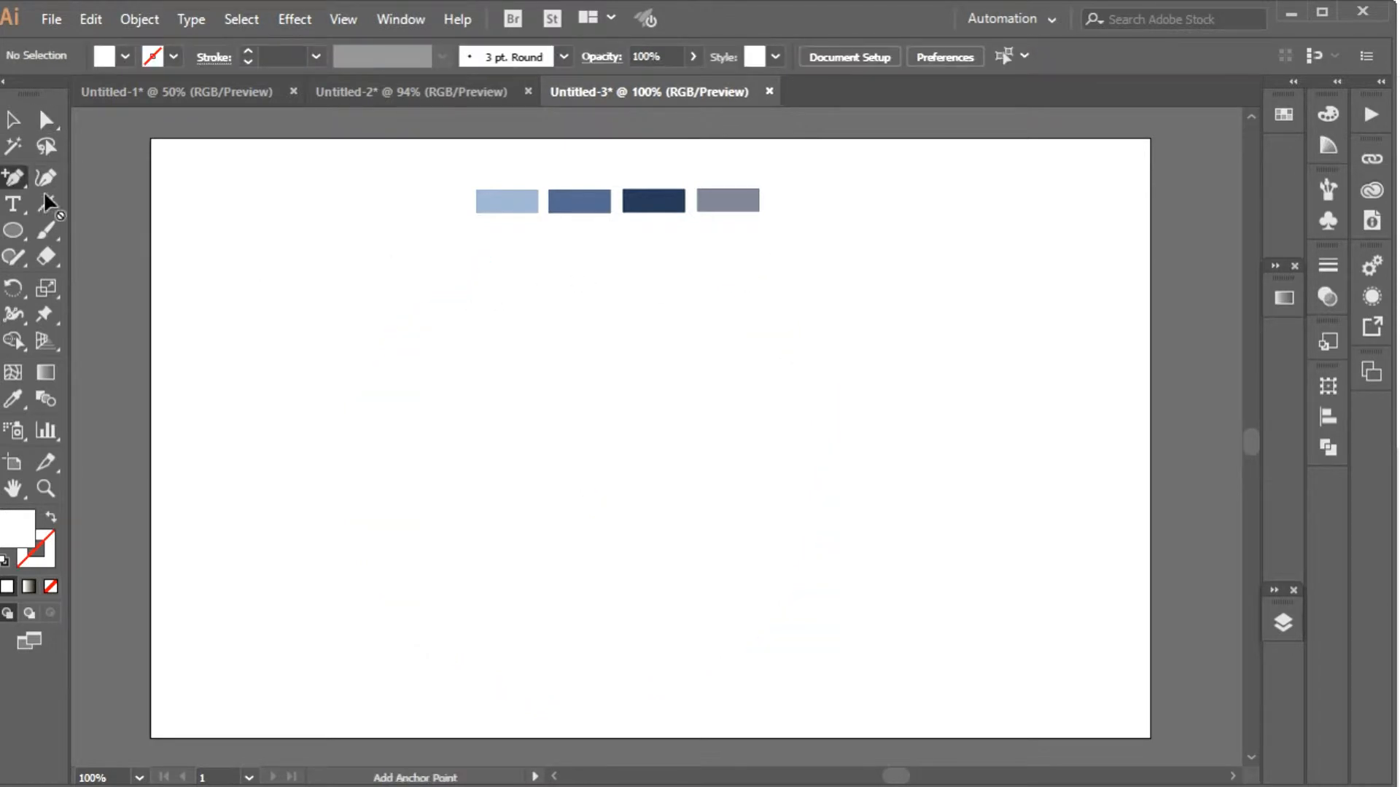
{"action": "left_click", "coordinate": [435, 298]}
{"action": "left_click", "coordinate": [743, 296]}
{"action": "left_click", "coordinate": [48, 147]}
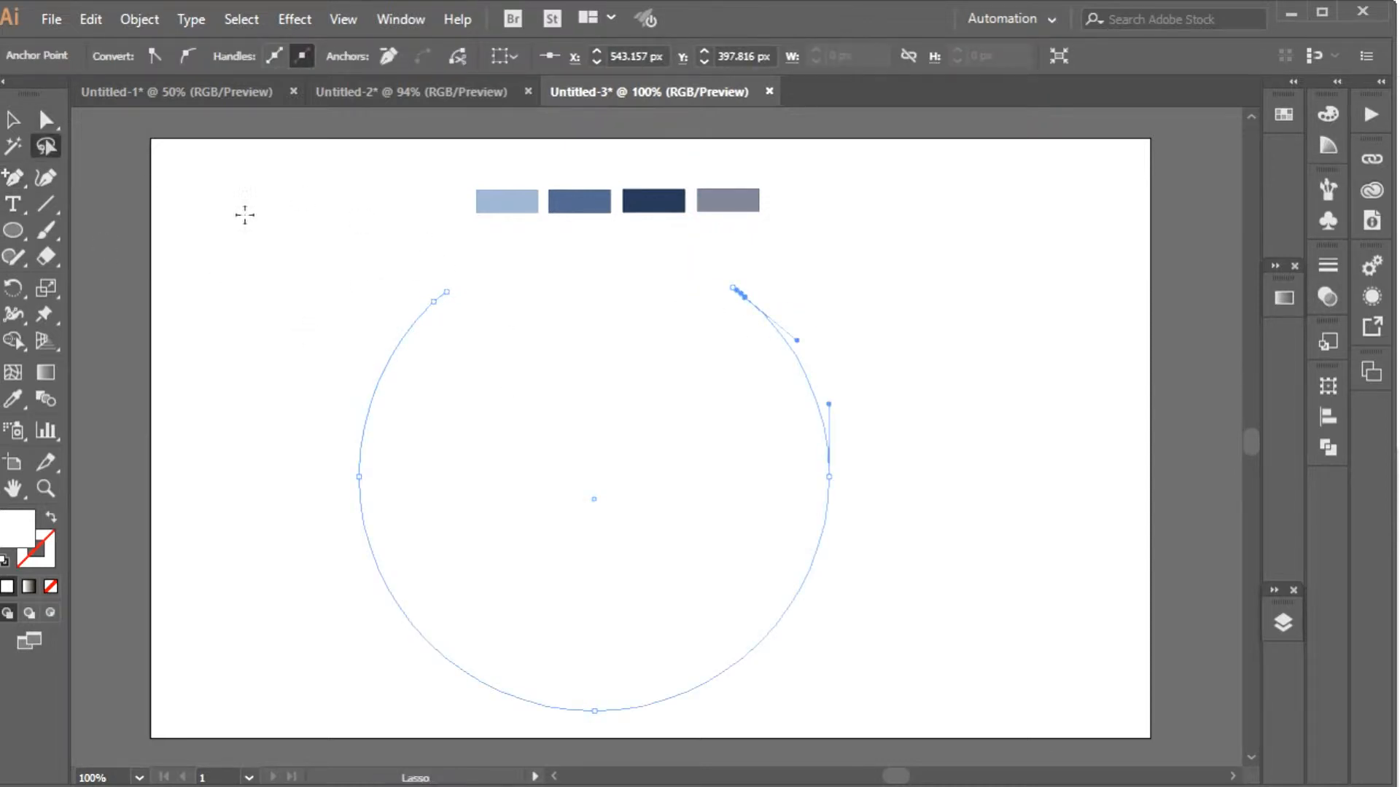
- Move the anchor next to the arc's right end slightly inward to form a small S-shaped lip
{"action": "left_click", "coordinate": [46, 119]}
{"action": "key", "text": "ctrl+equal"}
{"action": "key", "text": "ctrl+equal"}
{"action": "key", "text": "ctrl+equal"}
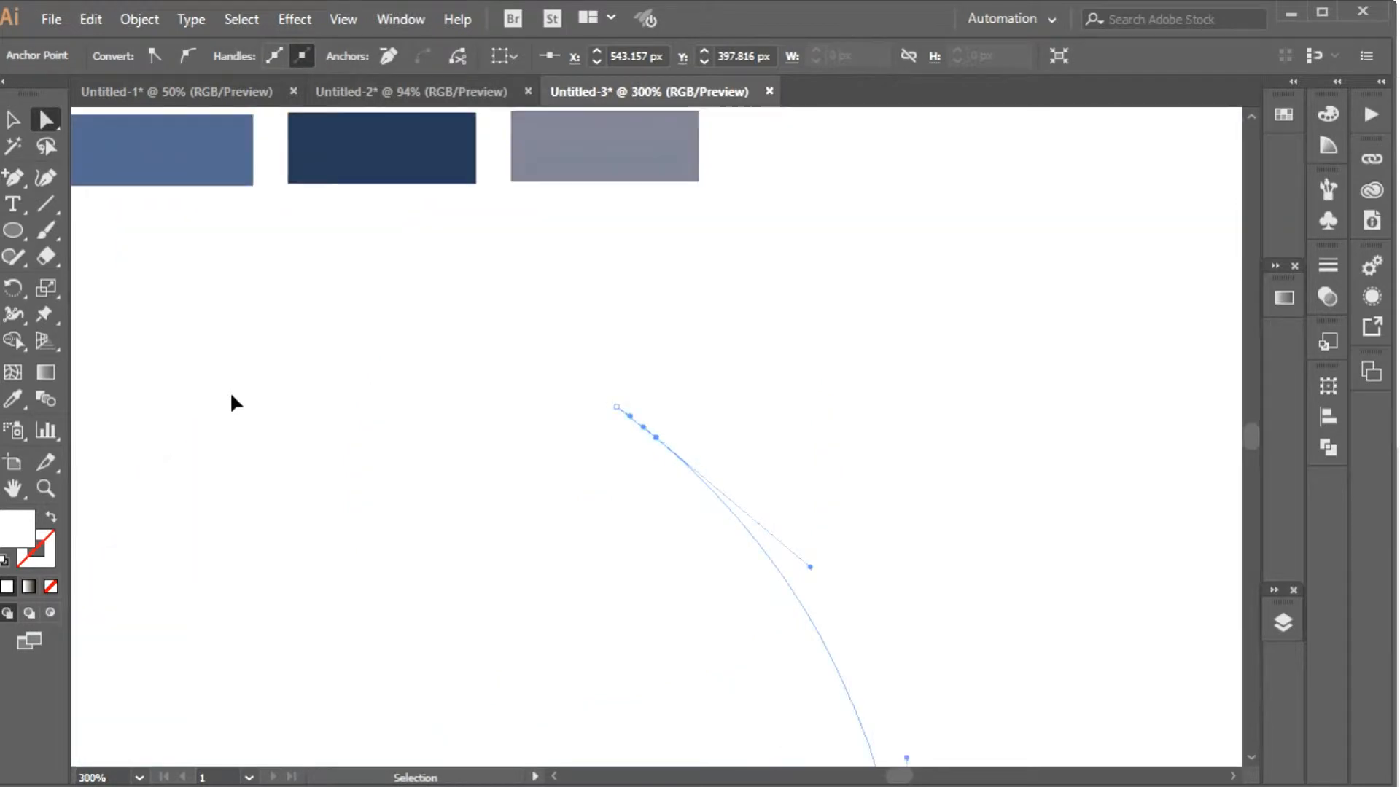
{"action": "key", "text": "ctrl+equal"}
{"action": "key", "text": "ctrl+equal"}
{"action": "key", "text": "ctrl+equal"}
{"action": "left_click_drag", "start_coordinate": [659, 437], "coordinate": [597, 460]}
{"action": "key", "text": "Left"}
{"action": "key", "text": "Left"}
{"action": "key", "text": "Right"}
- Move the anchor next to the arc's left end slightly inward to form a matching lip
{"action": "left_click_drag", "start_coordinate": [376, 518], "coordinate": [1385, 583]}
{"action": "left_click_drag", "start_coordinate": [510, 474], "coordinate": [545, 495]}
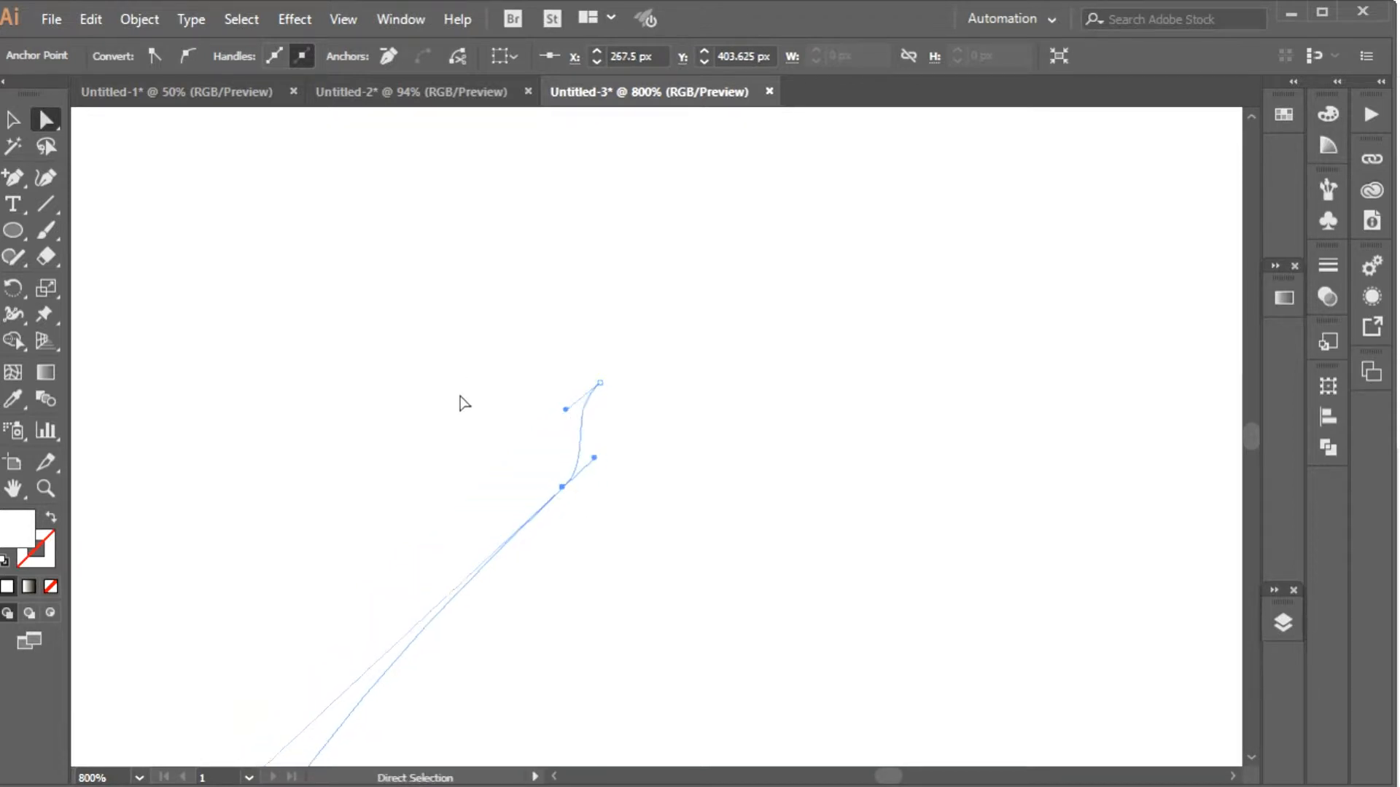
{"action": "left_click", "coordinate": [256, 487]}
{"action": "key", "text": "ctrl+1"}
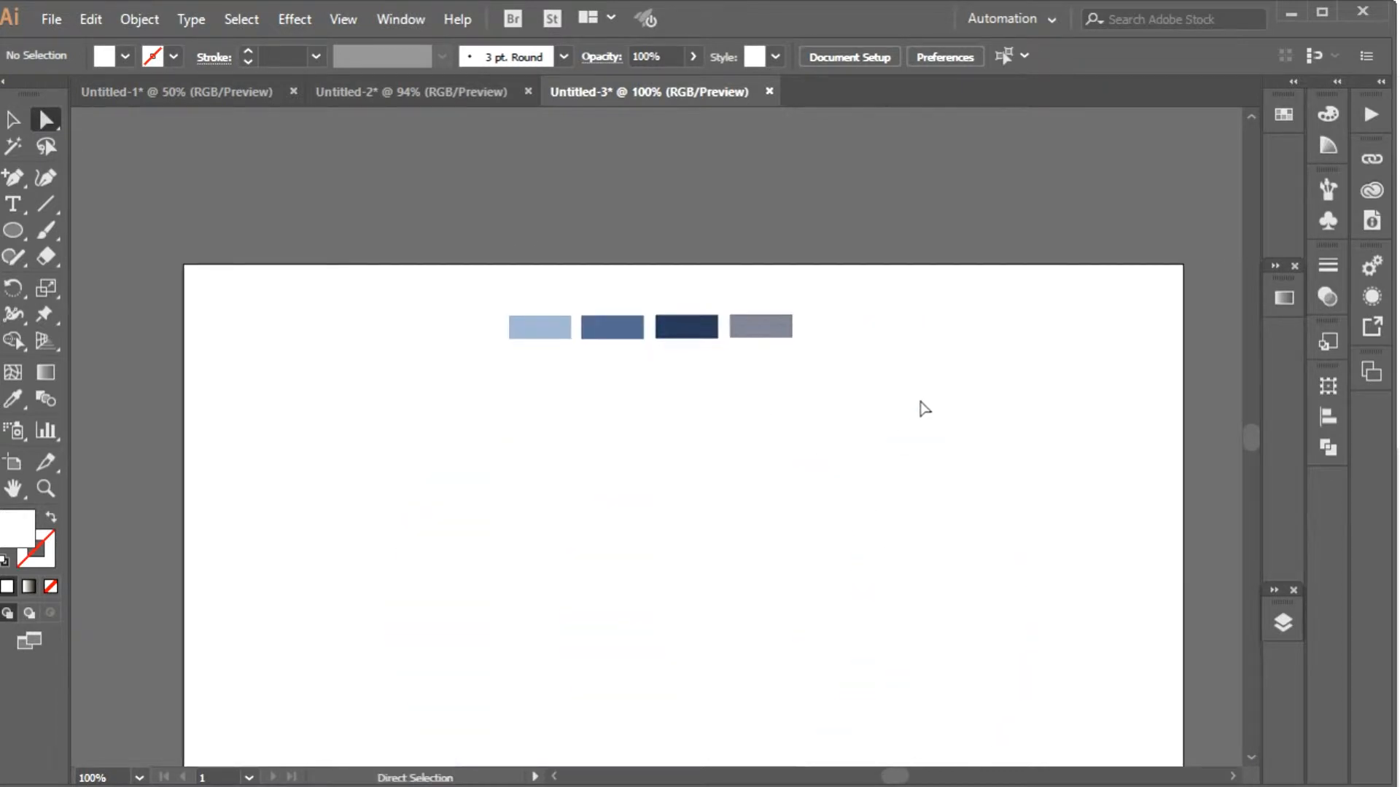
- Join the arc's two open ends with a straight line to close the bowl outline
{"action": "left_click_drag", "start_coordinate": [406, 404], "coordinate": [766, 421]}
{"action": "right_click", "coordinate": [713, 443]}
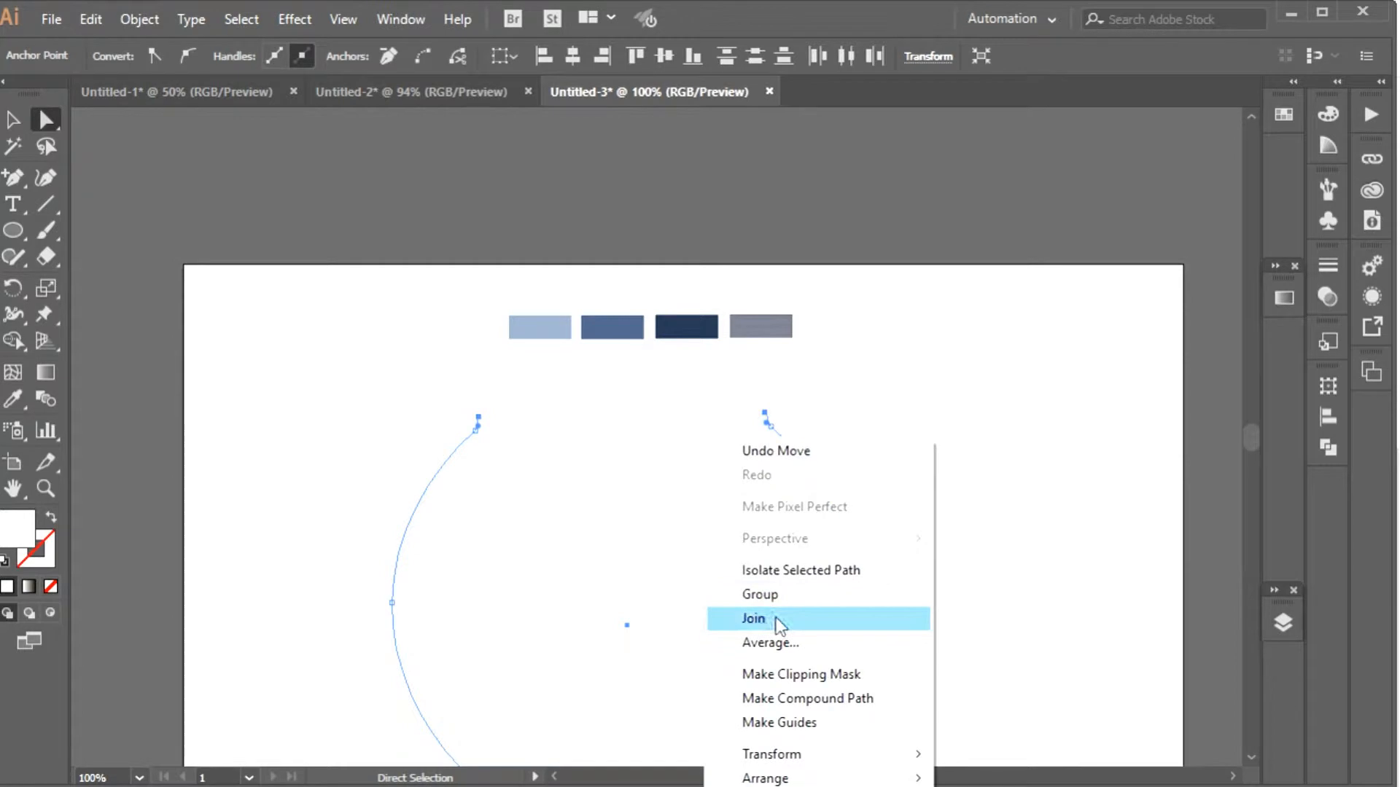
{"action": "left_click", "coordinate": [728, 616]}
{"action": "left_click", "coordinate": [940, 419]}
{"action": "scroll", "coordinate": [817, 437], "scroll_direction": "down", "scroll_amount": 2}
{"action": "left_click", "coordinate": [763, 452]}
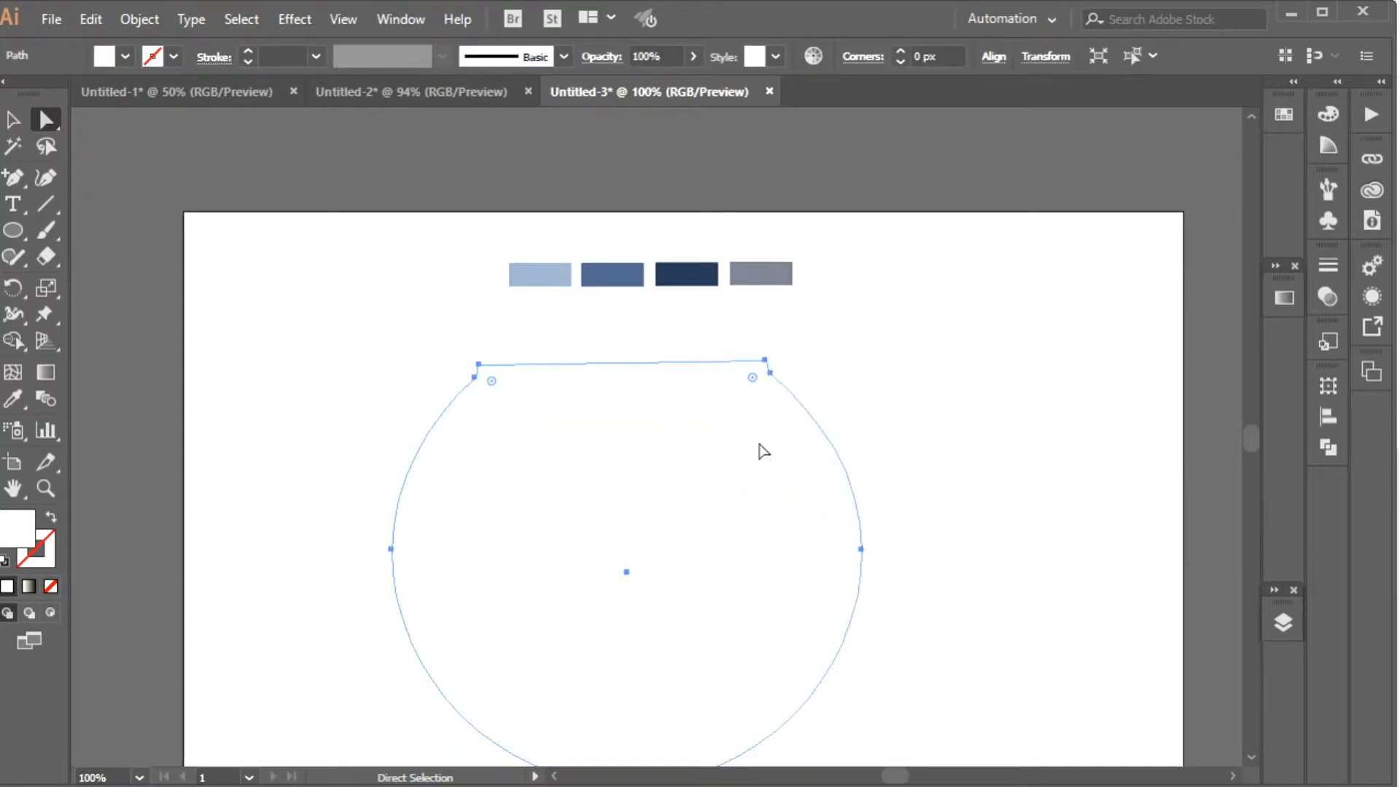
{"action": "scroll", "coordinate": [1035, 314], "scroll_direction": "down", "scroll_amount": 5}
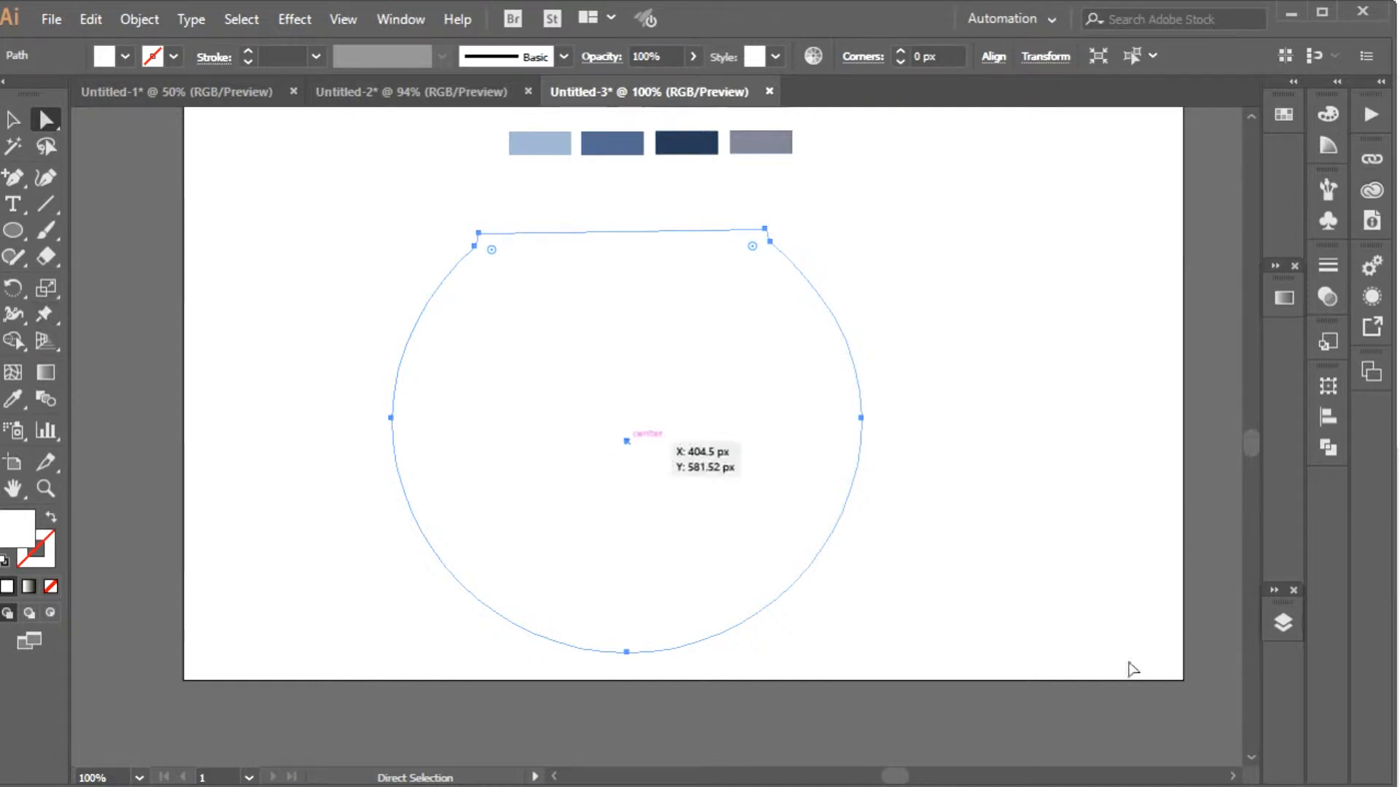
- Add mesh points to the bowl near its left edge at mid-height and near its lower-right edge
{"action": "left_click", "coordinate": [13, 372]}
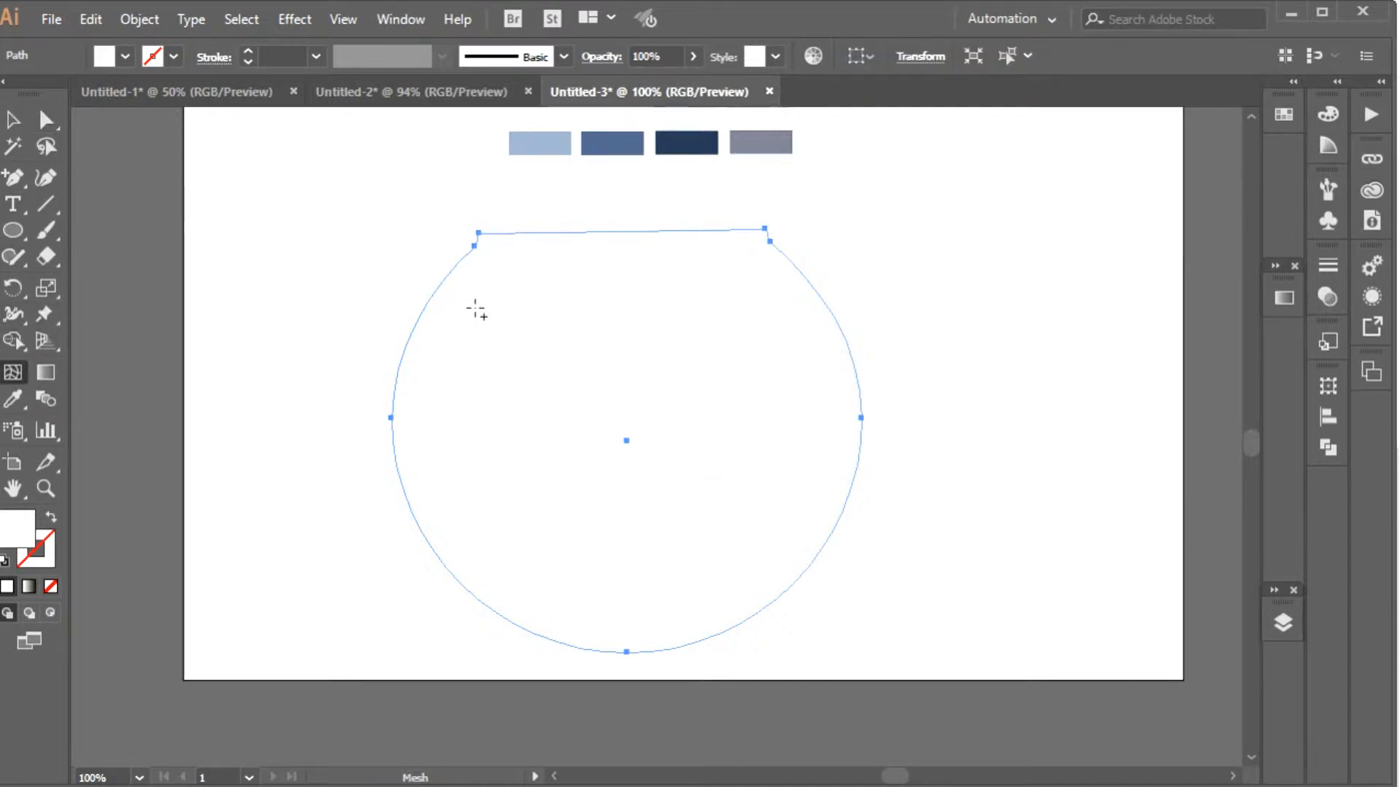
{"action": "left_click", "coordinate": [409, 416]}
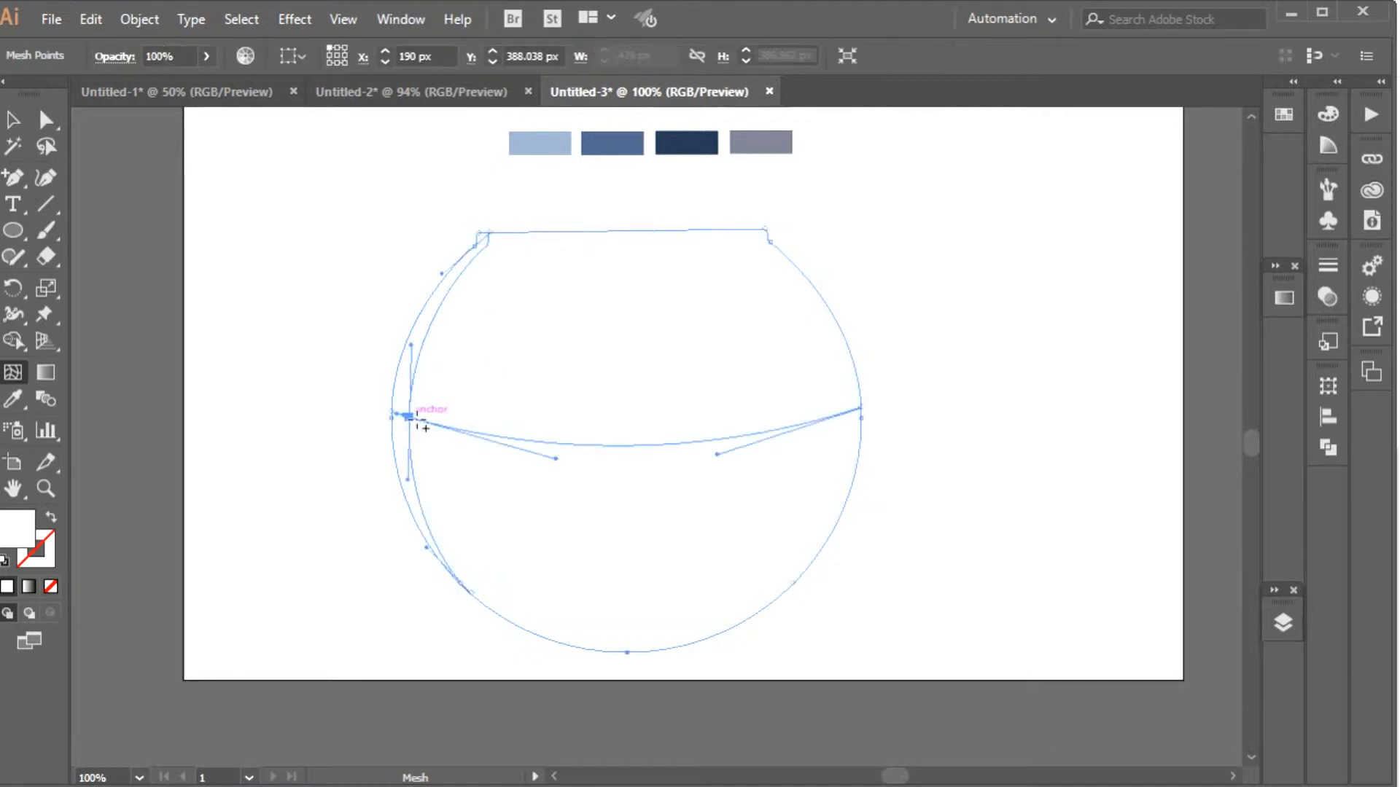
{"action": "left_click", "coordinate": [802, 564]}
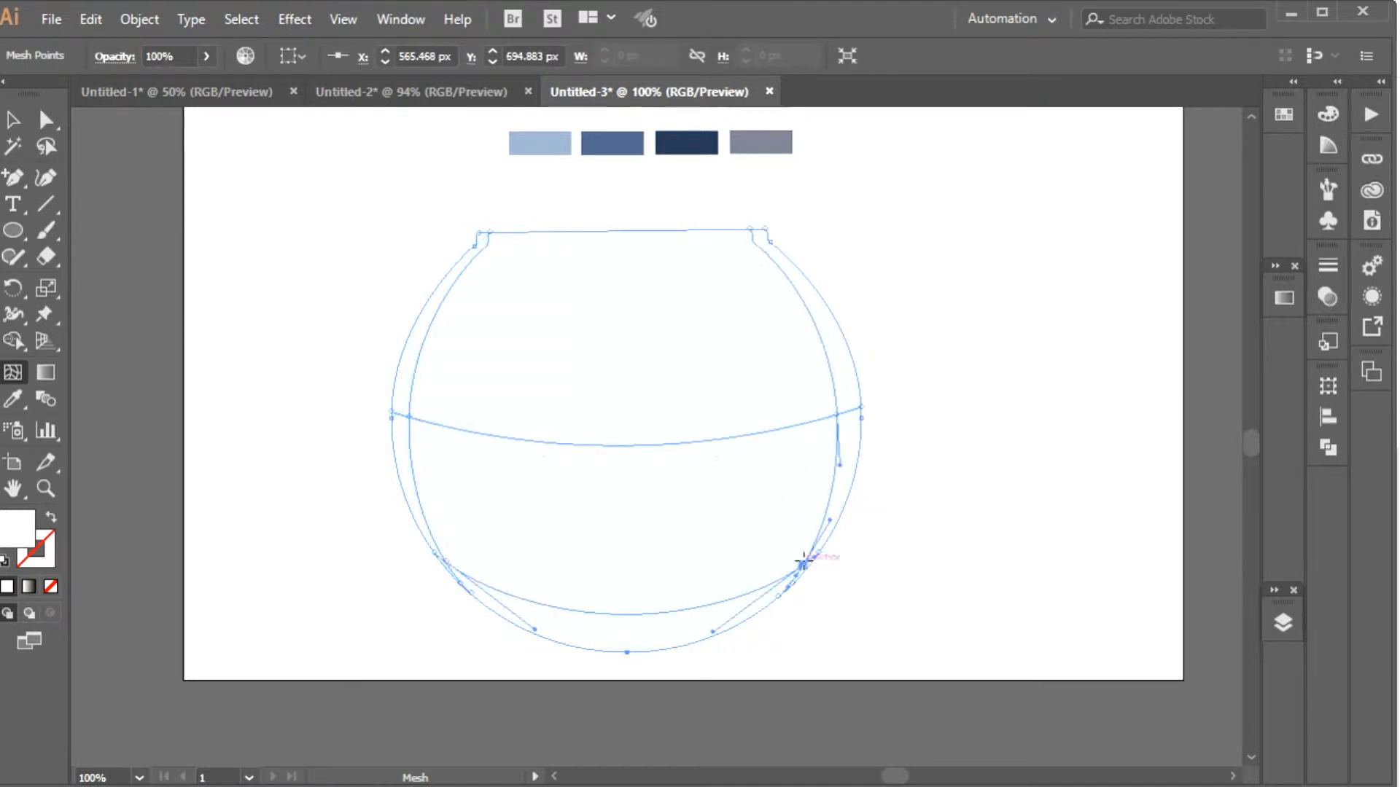
- Add a mesh point just below the middle of the bowl's straight rim
{"action": "key", "text": "ctrl+plus"}
{"action": "key", "text": "ctrl+plus"}
{"action": "key", "text": "ctrl+plus"}
{"action": "key", "text": "ctrl+plus"}
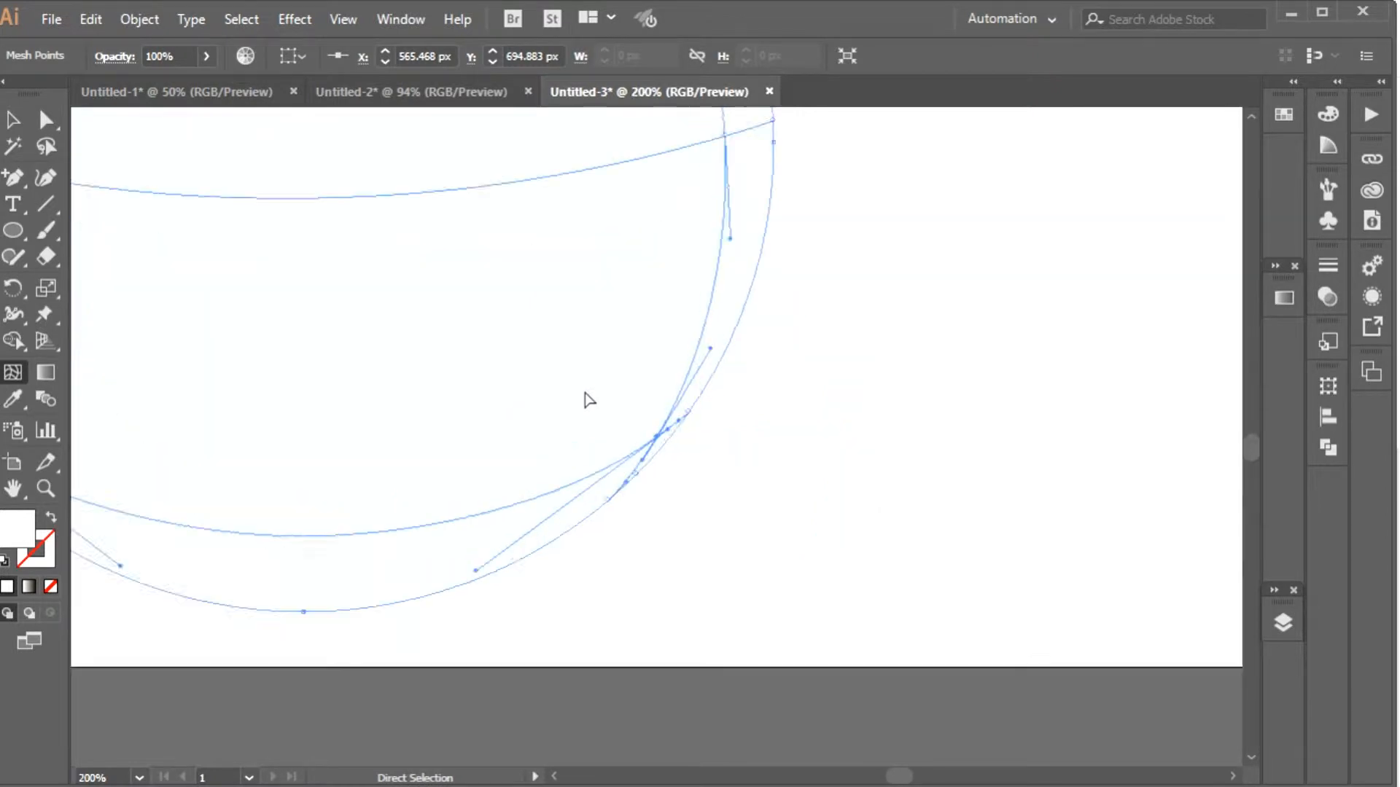
{"action": "left_click_drag", "start_coordinate": [550, 283], "coordinate": [826, 683]}
{"action": "left_click_drag", "start_coordinate": [543, 309], "coordinate": [690, 744]}
{"action": "left_click_drag", "start_coordinate": [600, 378], "coordinate": [600, 706]}
{"action": "left_click_drag", "start_coordinate": [296, 408], "coordinate": [606, 400]}
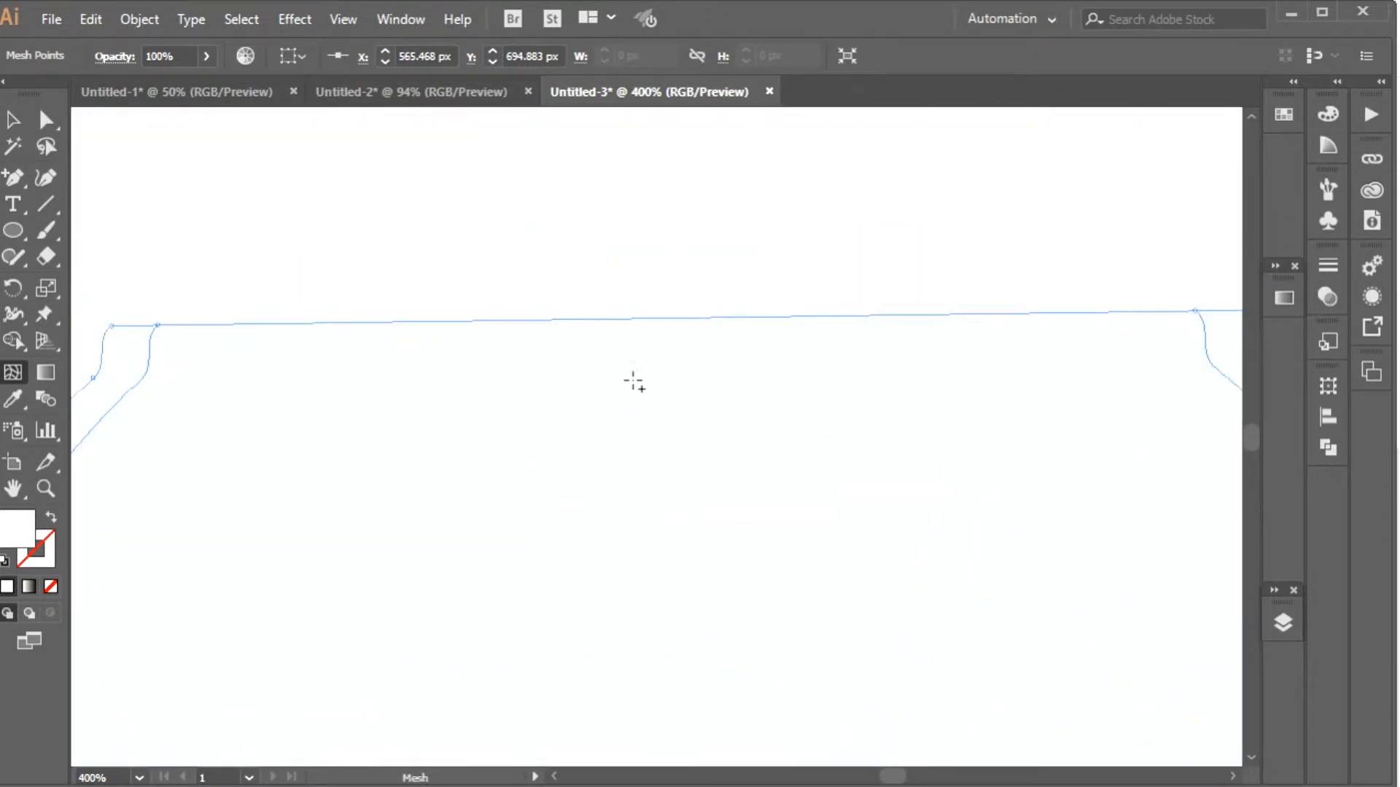
{"action": "left_click", "coordinate": [645, 397]}
- Raise the mesh point below the rim to about Y 403.75 px and add a mesh row just above and just below it
{"action": "left_click_drag", "start_coordinate": [814, 407], "coordinate": [456, 459]}
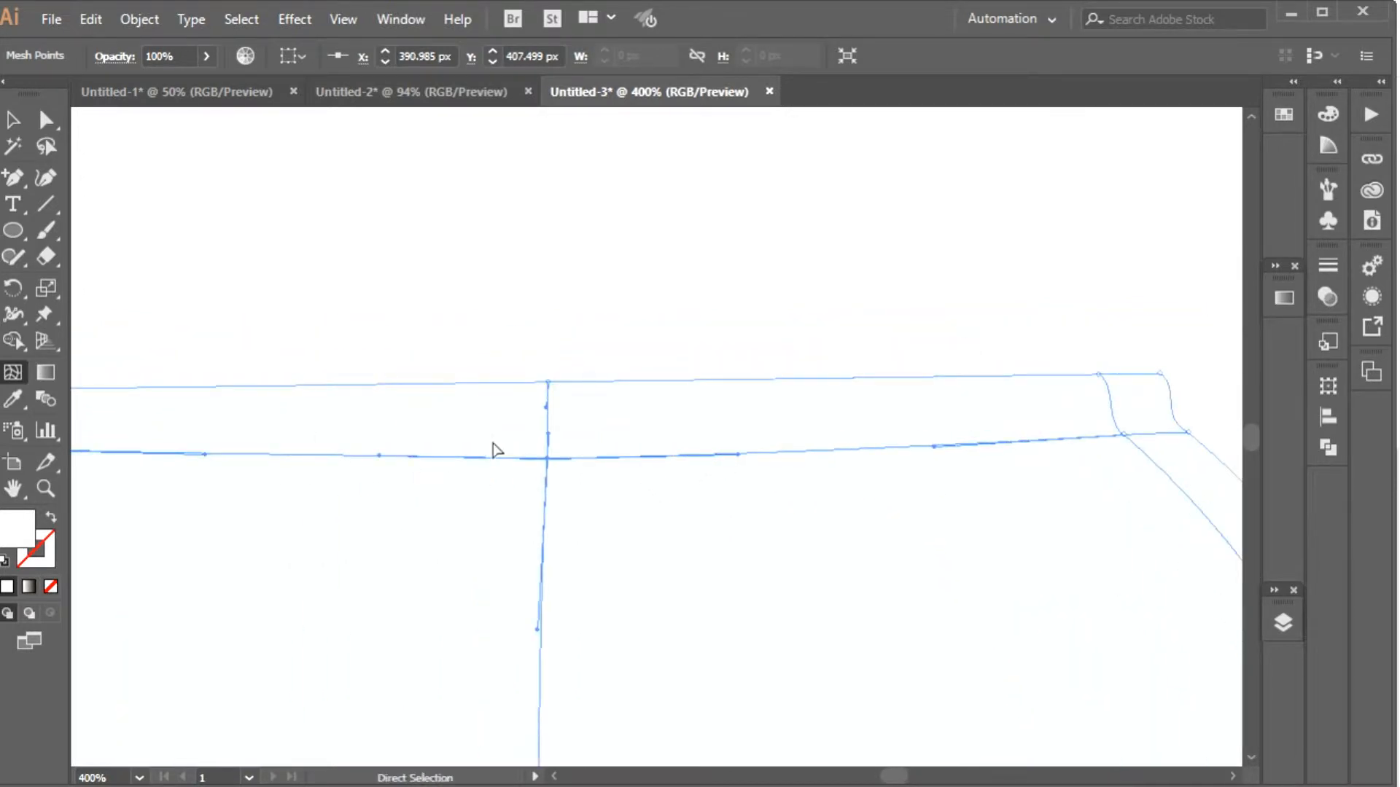
{"action": "left_click_drag", "start_coordinate": [548, 452], "coordinate": [545, 446]}
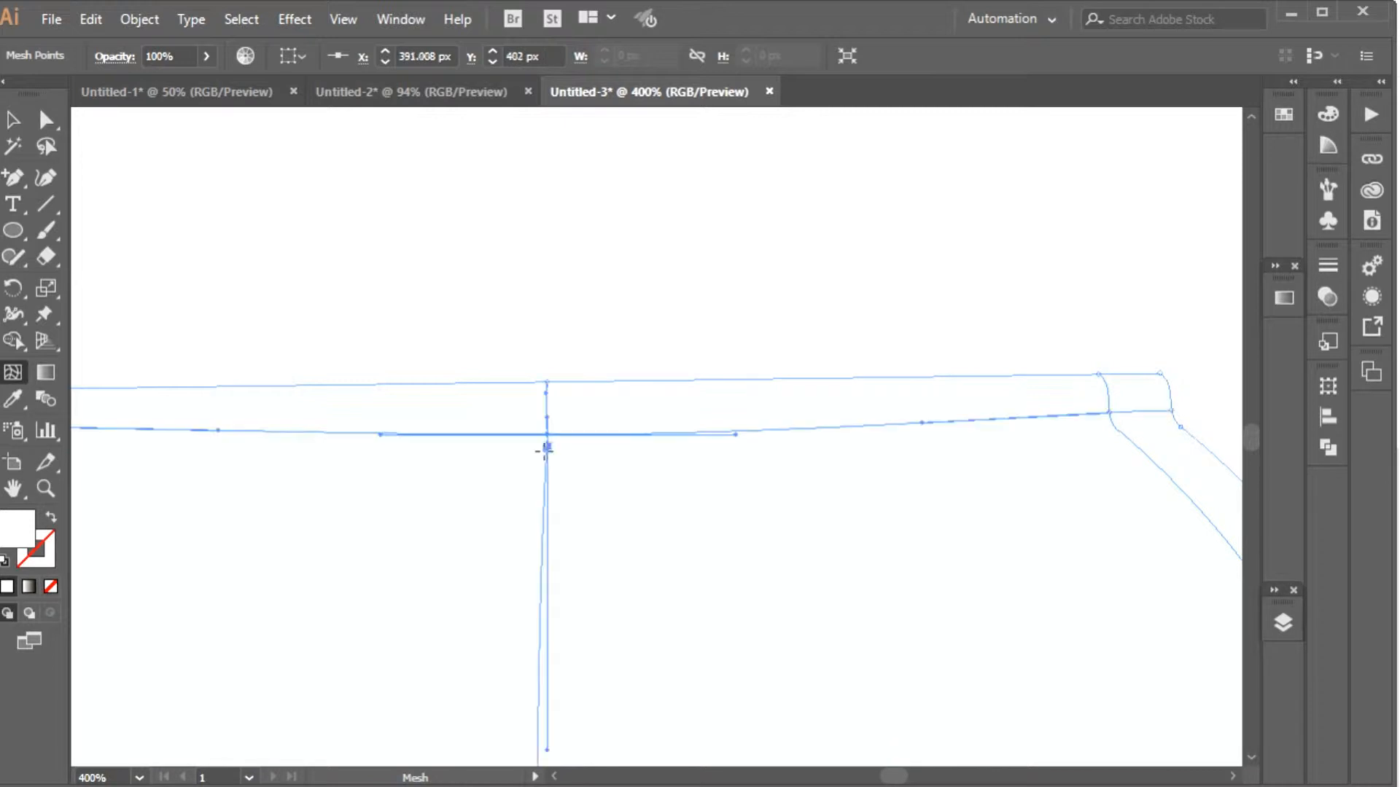
{"action": "left_click_drag", "start_coordinate": [472, 474], "coordinate": [796, 538]}
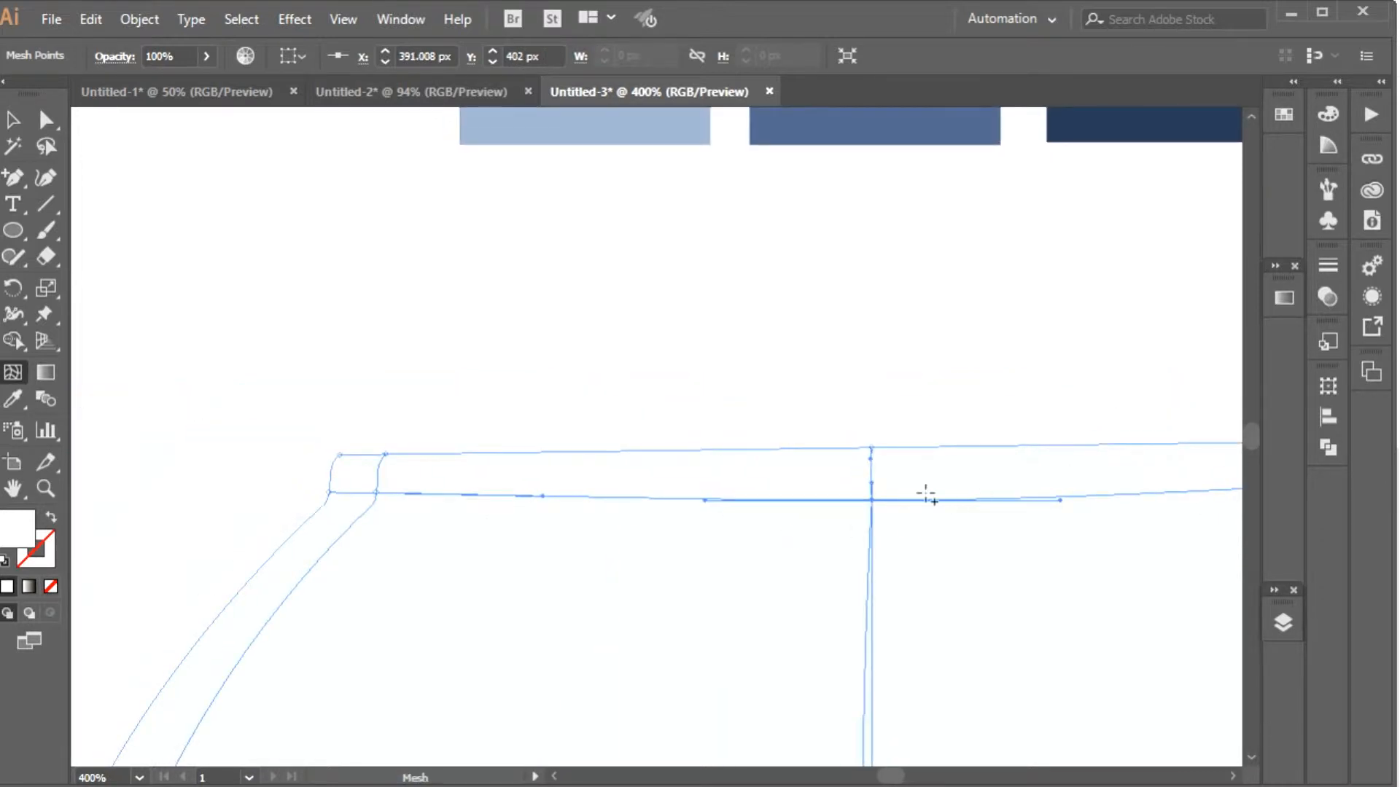
{"action": "left_click_drag", "start_coordinate": [869, 511], "coordinate": [839, 537]}
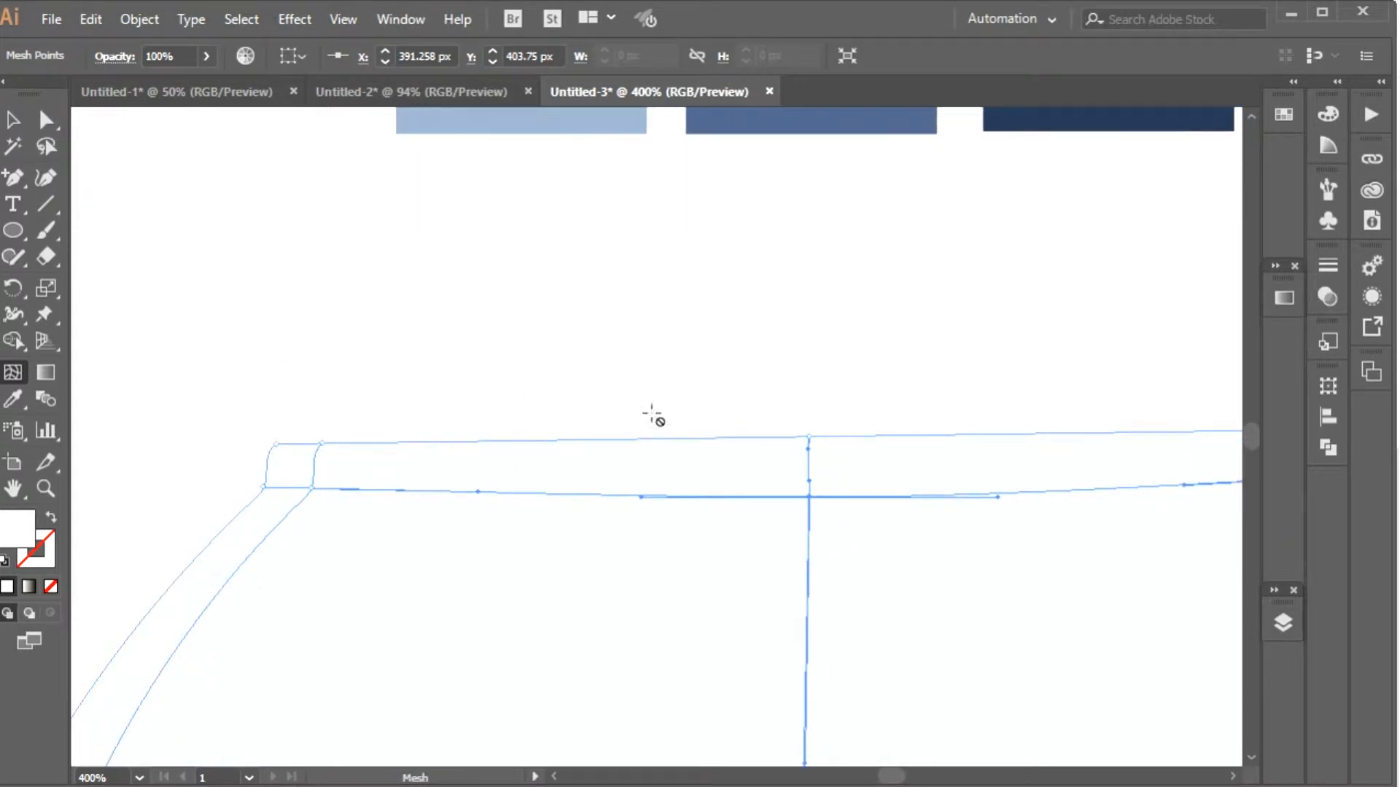
{"action": "left_click", "coordinate": [808, 467]}
{"action": "left_click_drag", "start_coordinate": [809, 467], "coordinate": [810, 501]}
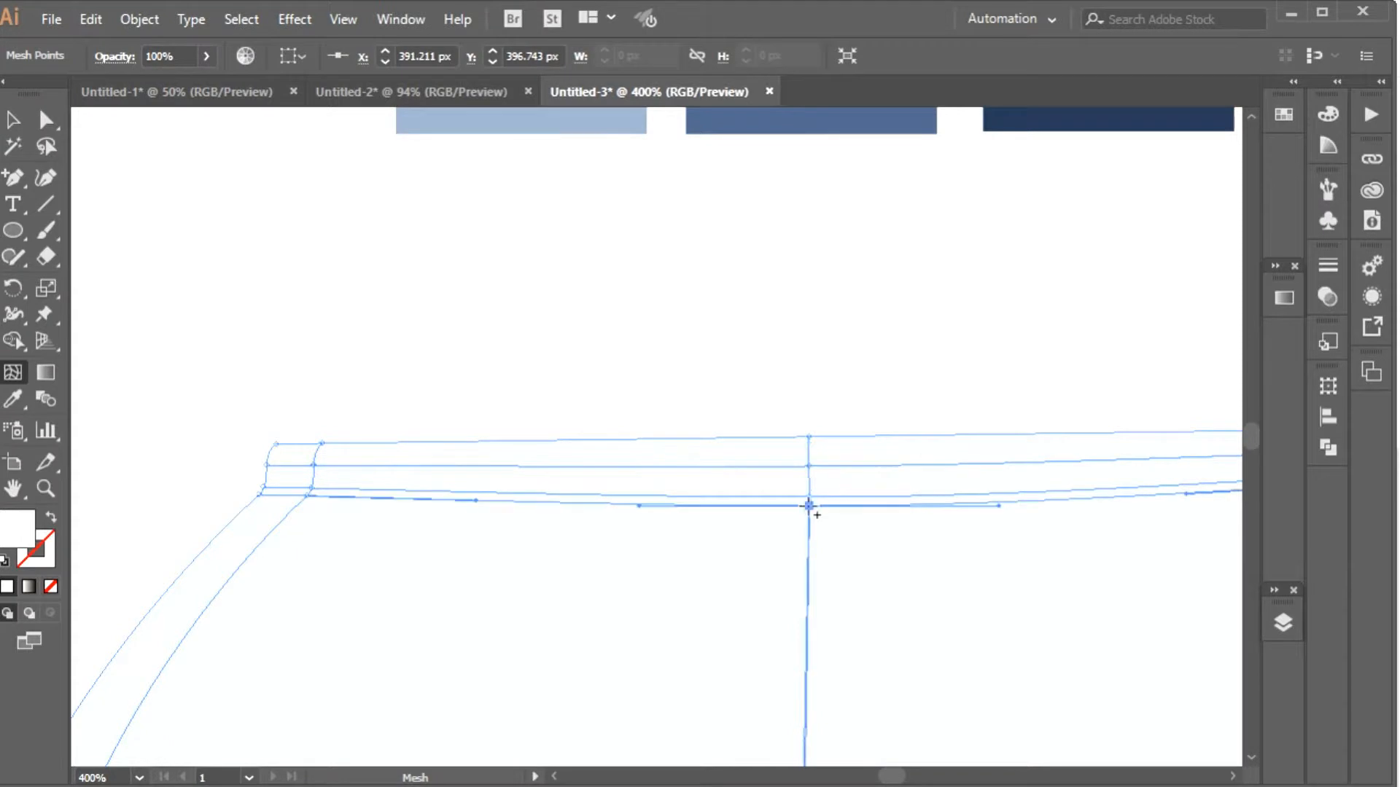
- Colour the central mesh point on the second row below the rim's top edge with the dark navy swatch
{"action": "left_click", "coordinate": [46, 119]}
{"action": "scroll", "coordinate": [746, 463], "scroll_direction": "up", "scroll_amount": 5}
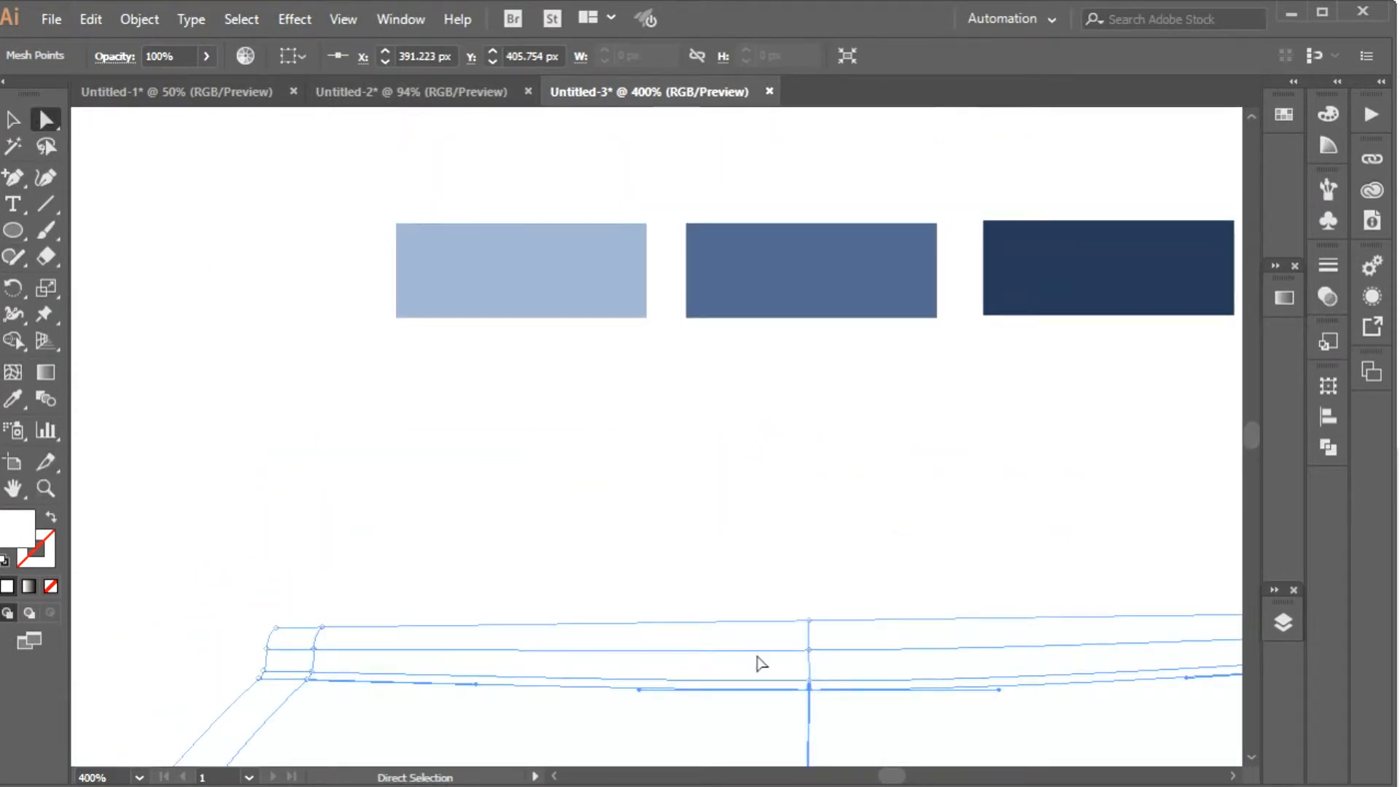
{"action": "key", "text": "ctrl+shift+a"}
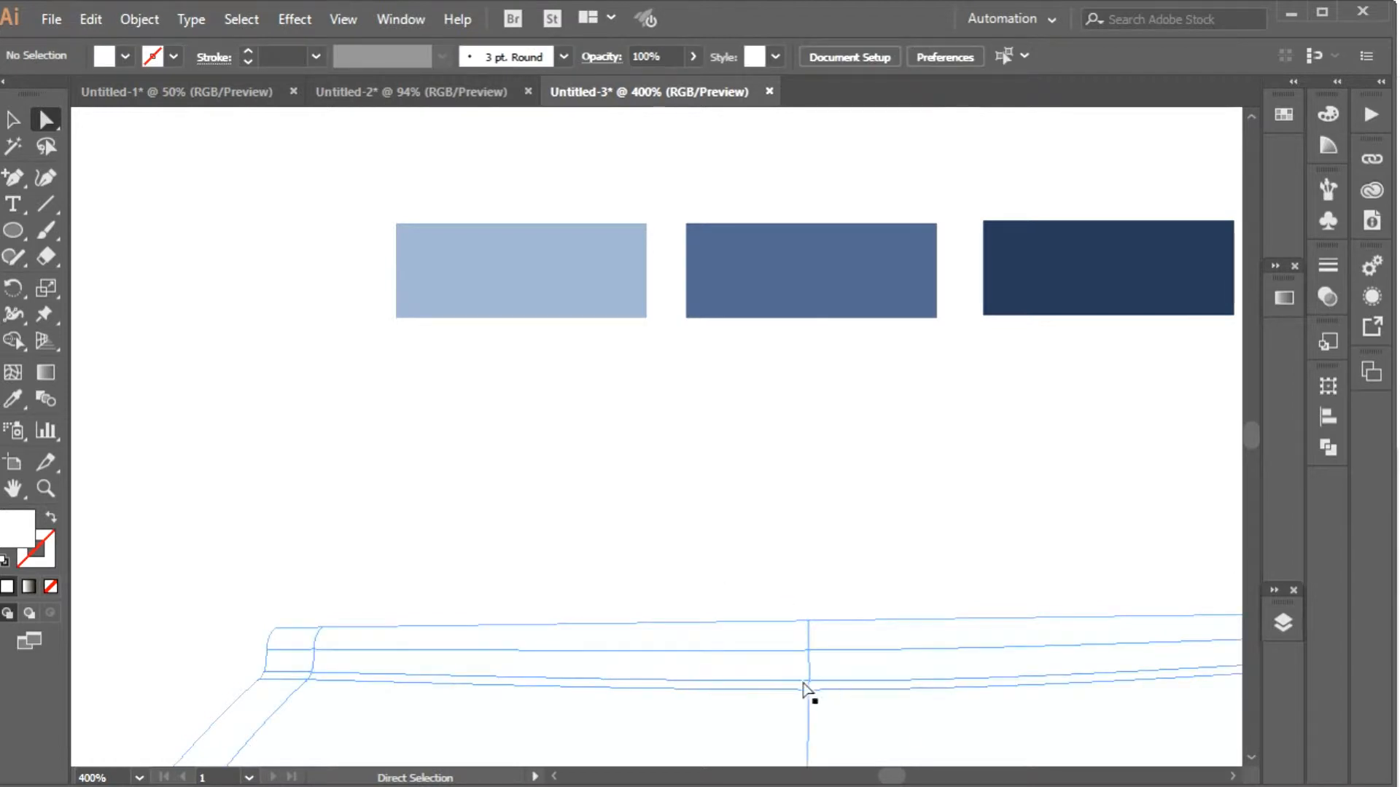
{"action": "left_click", "coordinate": [806, 678]}
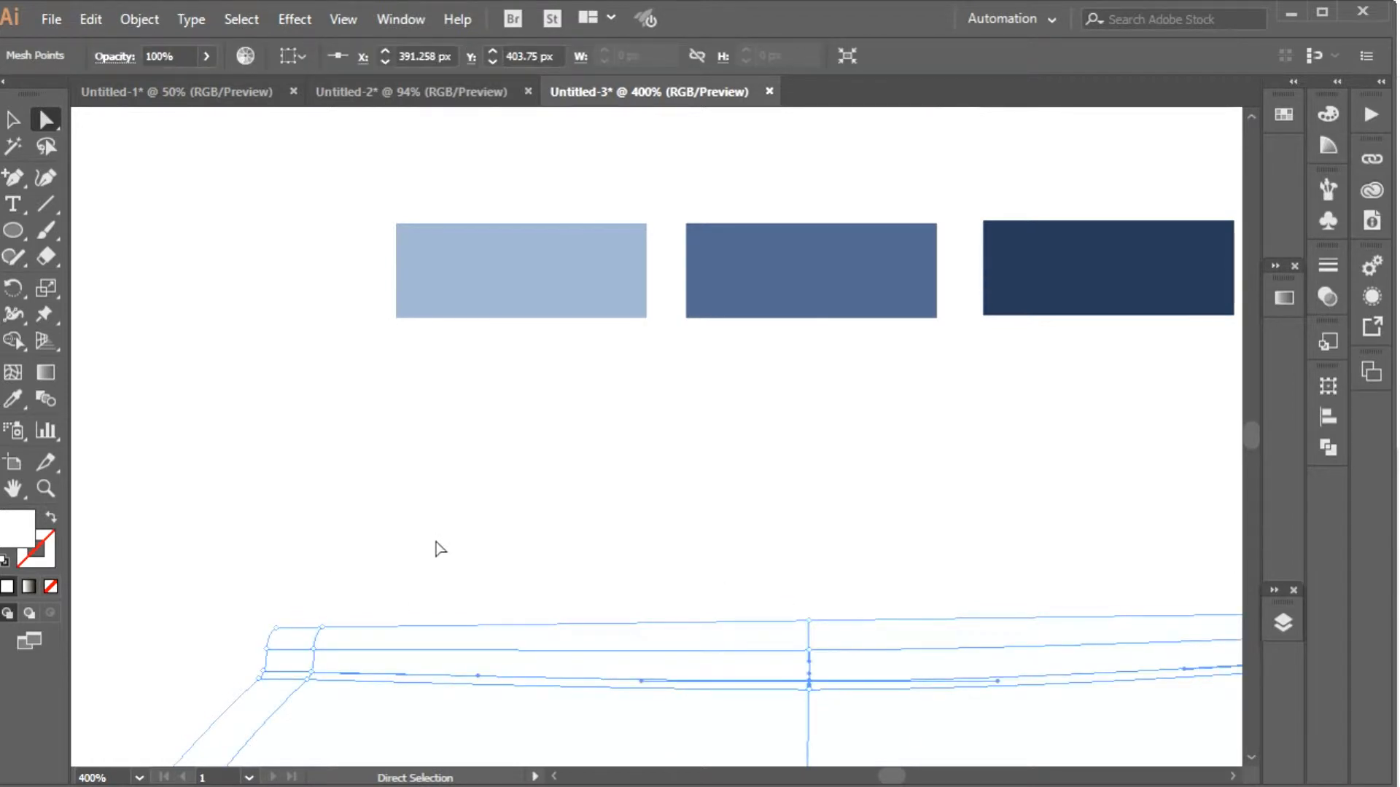
{"action": "key", "text": "i"}
{"action": "left_click", "coordinate": [1025, 287]}
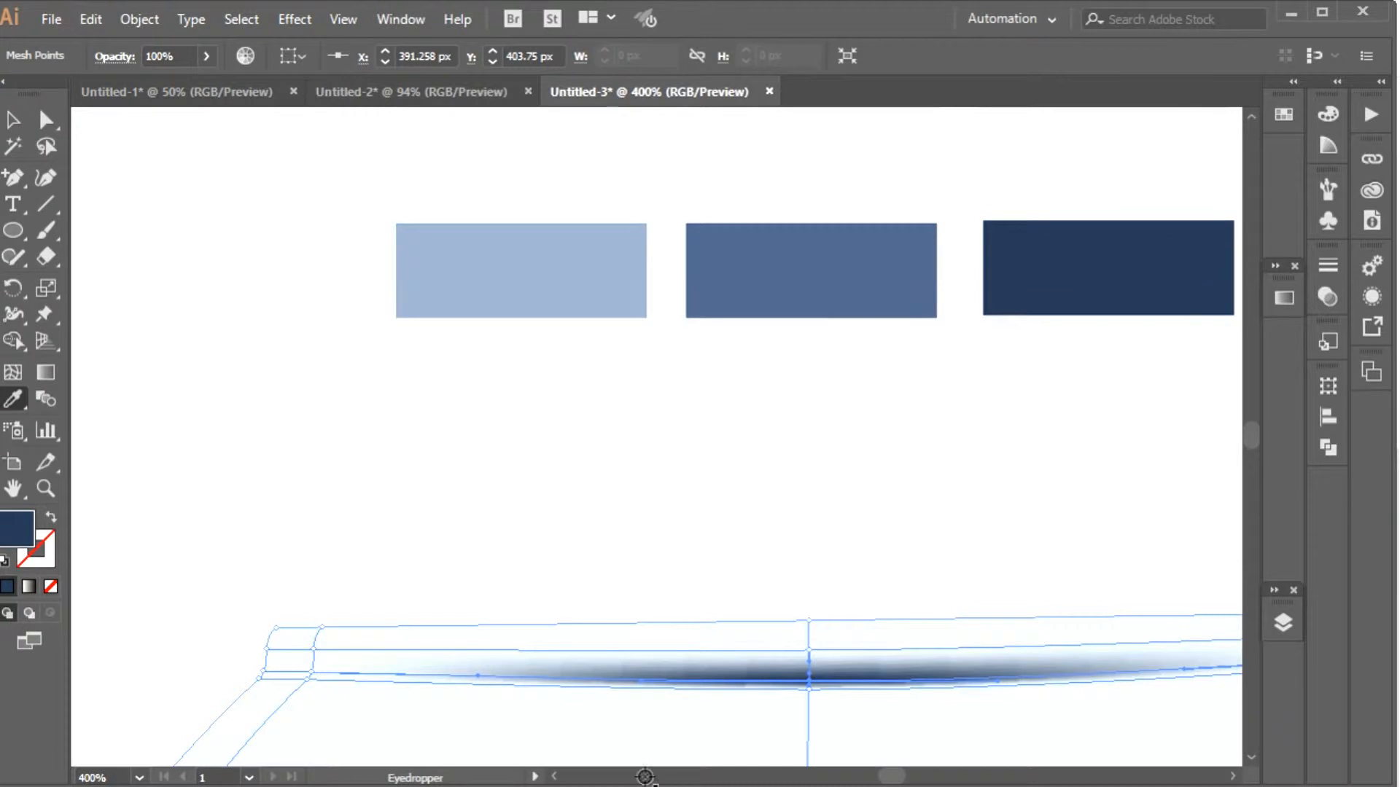
- Colour all mesh points along the rim's top edge with the dark navy swatch
{"action": "left_click", "coordinate": [46, 118]}
{"action": "left_click_drag", "start_coordinate": [885, 641], "coordinate": [923, 625]}
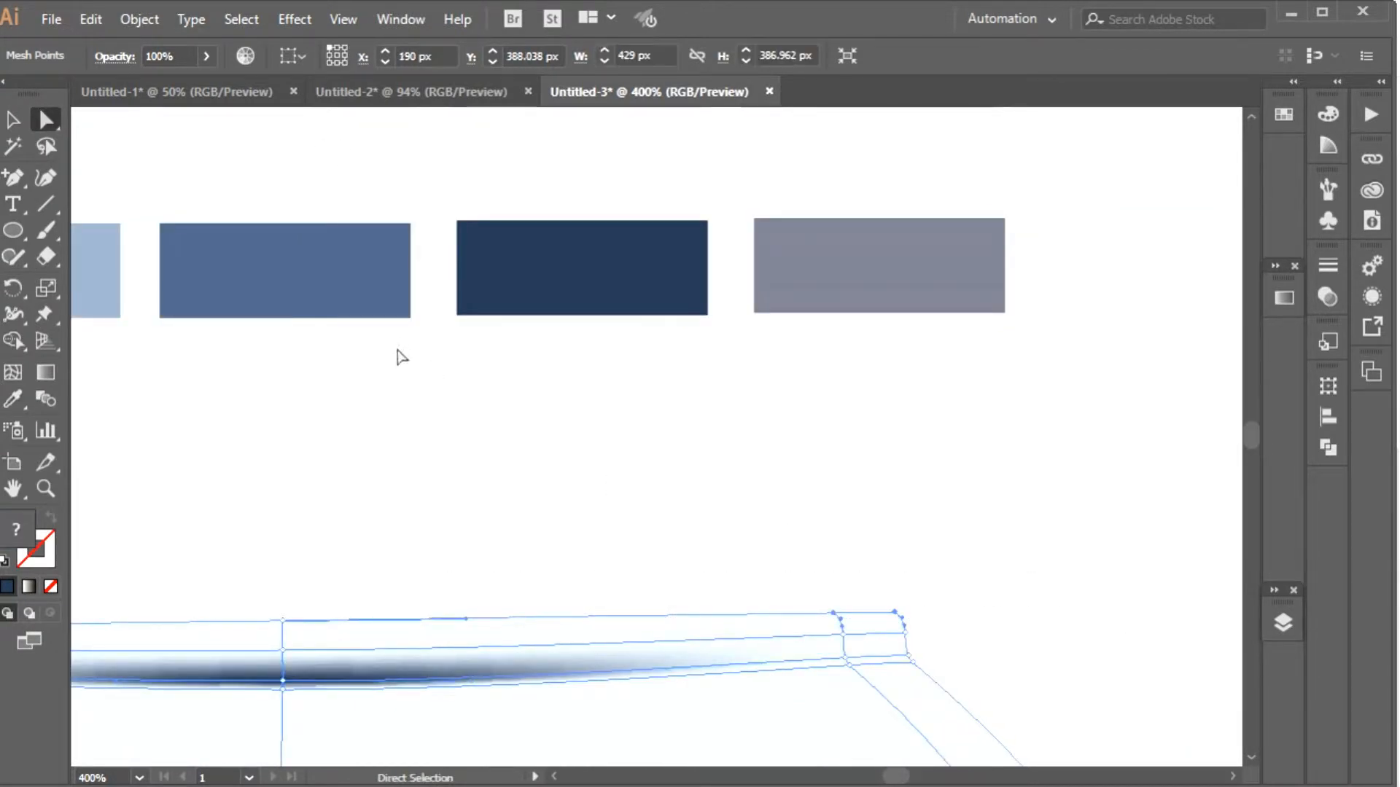
{"action": "left_click_drag", "start_coordinate": [290, 582], "coordinate": [951, 626]}
{"action": "left_click", "coordinate": [13, 399]}
{"action": "left_click", "coordinate": [545, 299]}
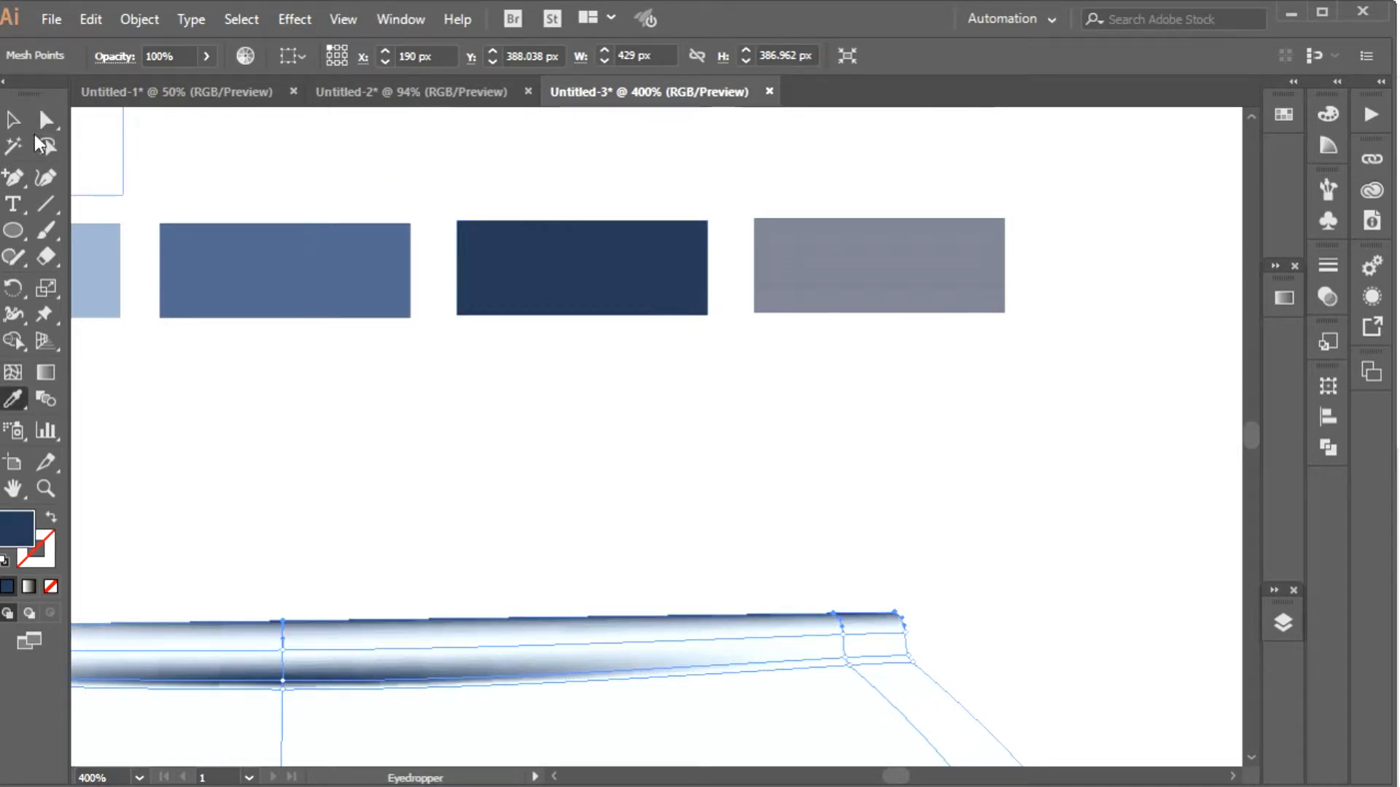
{"action": "left_click", "coordinate": [48, 123]}
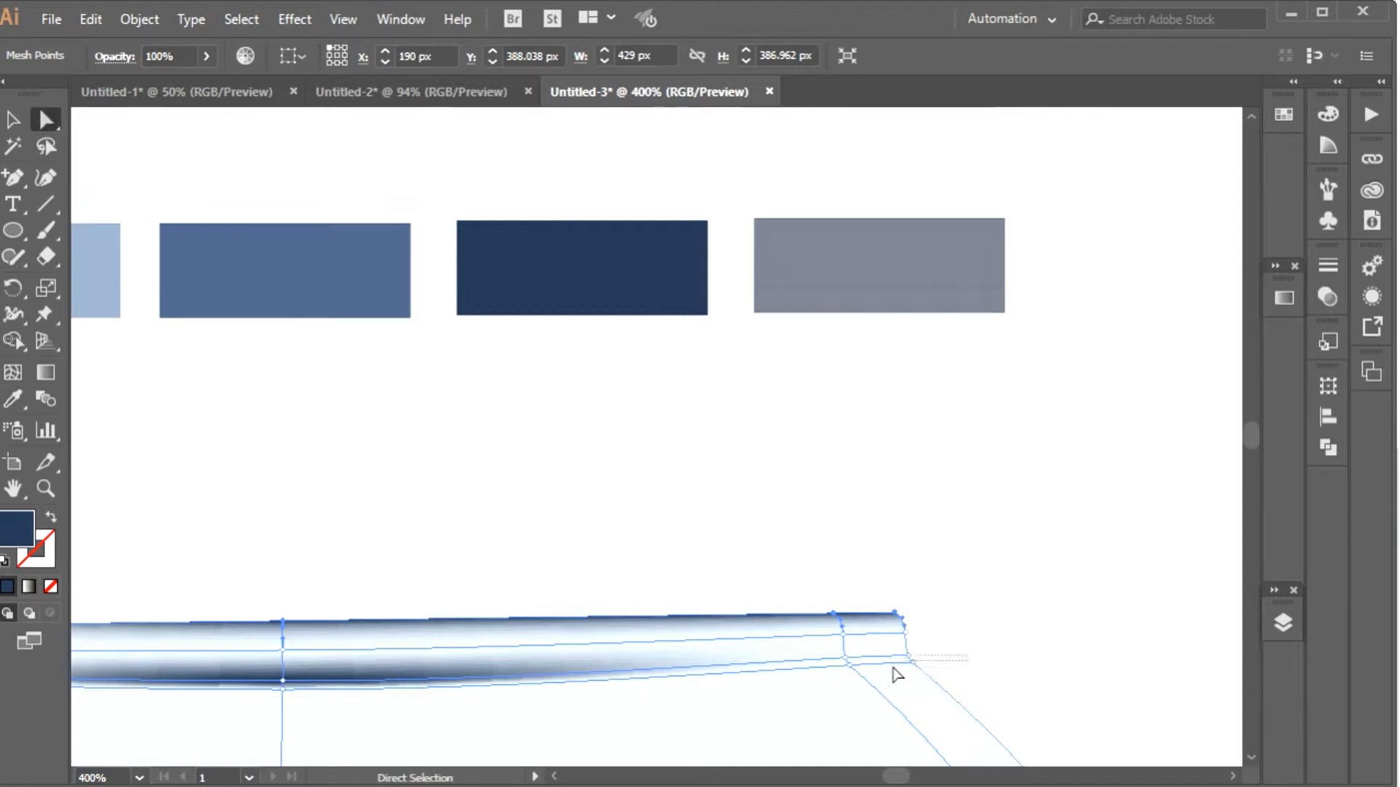
- Colour the mesh points at the rim's lower right corner with the dark navy swatch
{"action": "left_click_drag", "start_coordinate": [835, 672], "coordinate": [892, 644]}
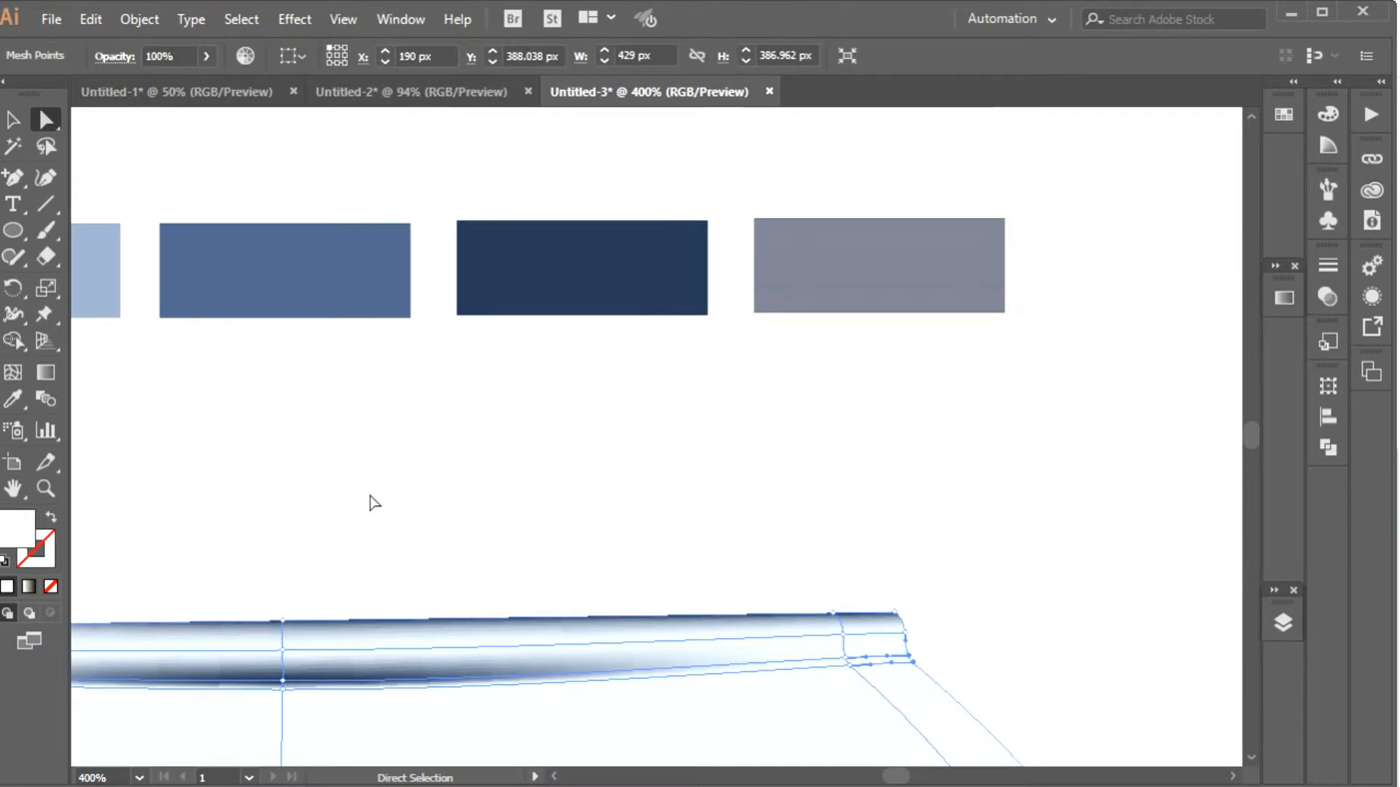
{"action": "key", "text": "i"}
{"action": "left_click", "coordinate": [578, 266]}
{"action": "left_click", "coordinate": [46, 121]}
{"action": "left_click_drag", "start_coordinate": [845, 624], "coordinate": [850, 618]}
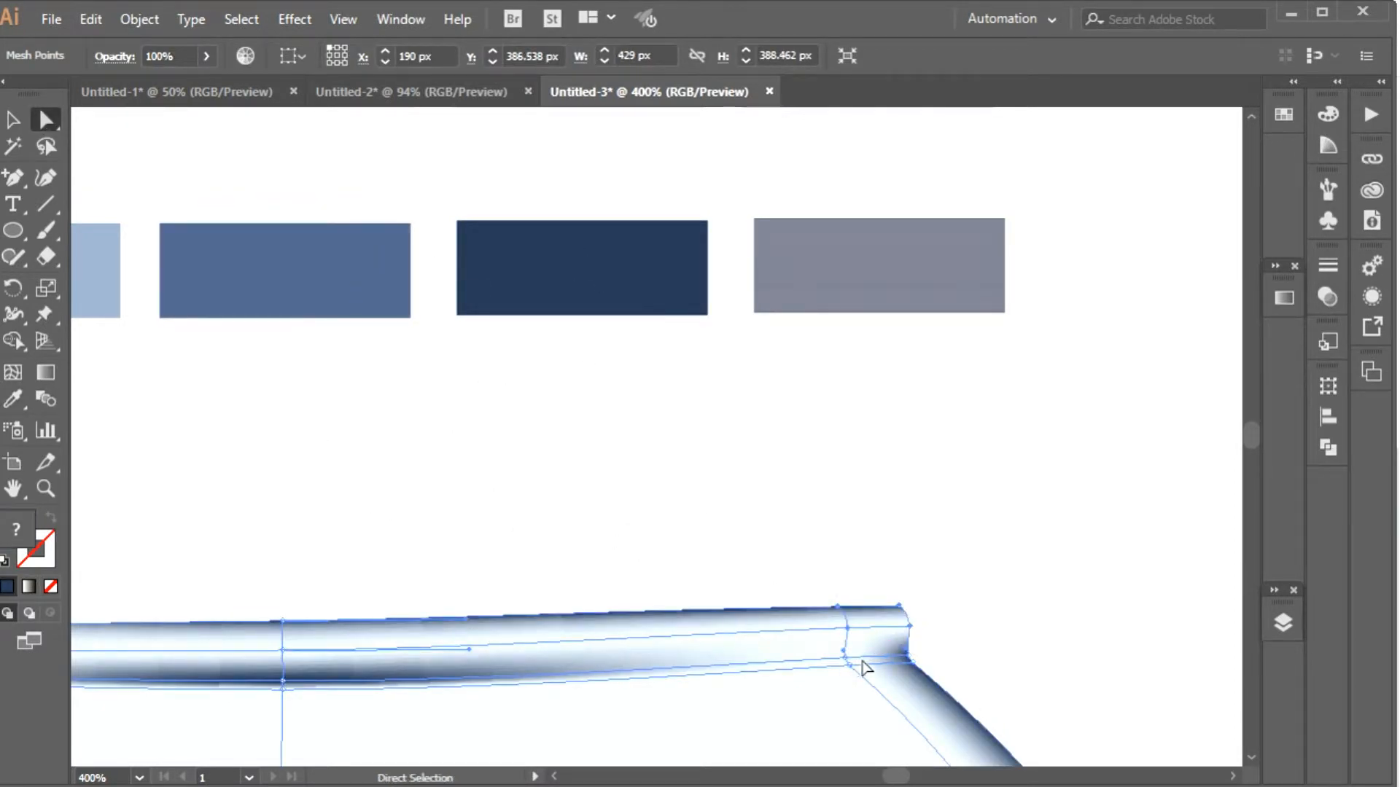
{"action": "key", "text": "ctrl+z"}
- Colour the inner mesh point on the rim's lower edge near its right end with the medium blue swatch
{"action": "left_click", "coordinate": [845, 659]}
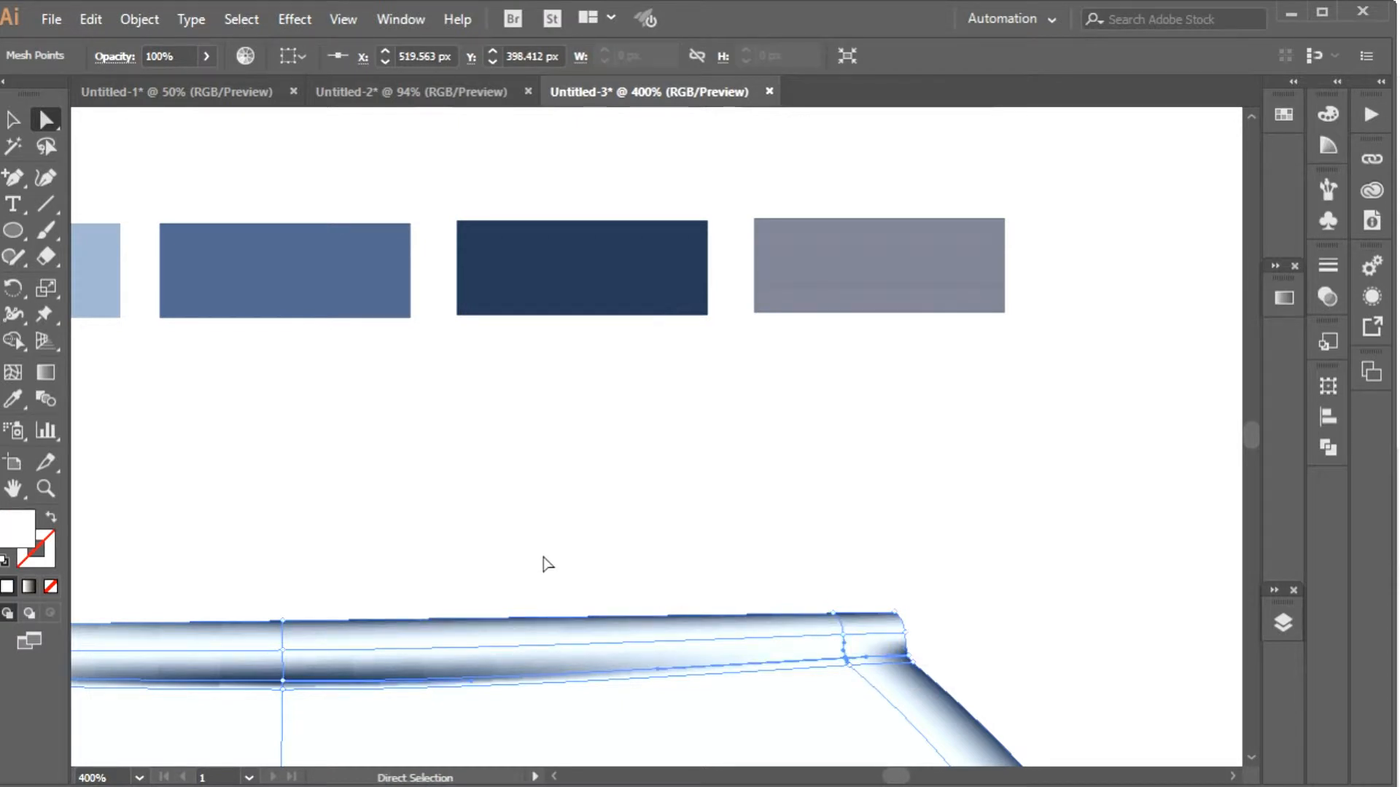
{"action": "key", "text": "i"}
{"action": "left_click", "coordinate": [378, 281]}
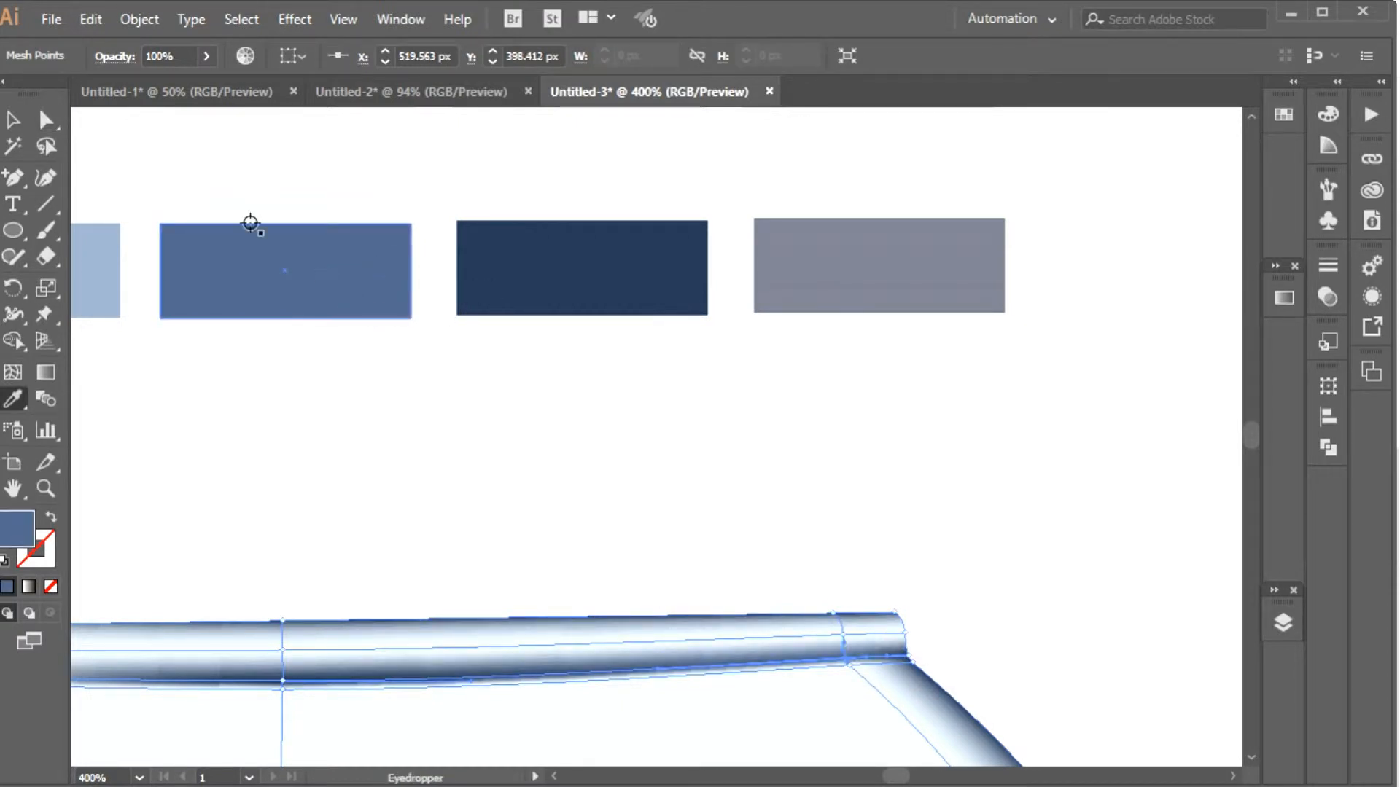
{"action": "left_click", "coordinate": [44, 119]}
{"action": "left_click", "coordinate": [967, 630]}
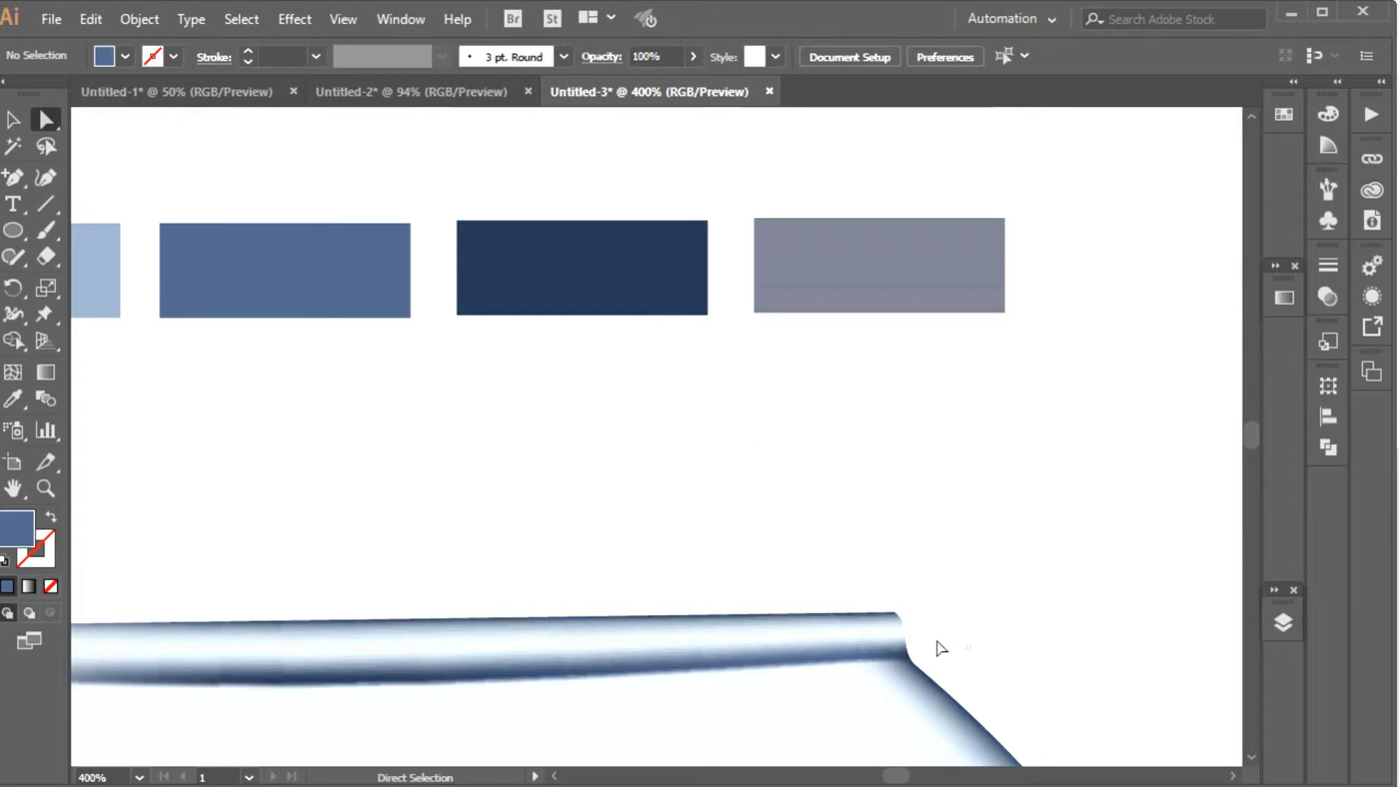
- Colour the mesh points along the rim's right end with the dark navy swatch
{"action": "left_click", "coordinate": [905, 632]}
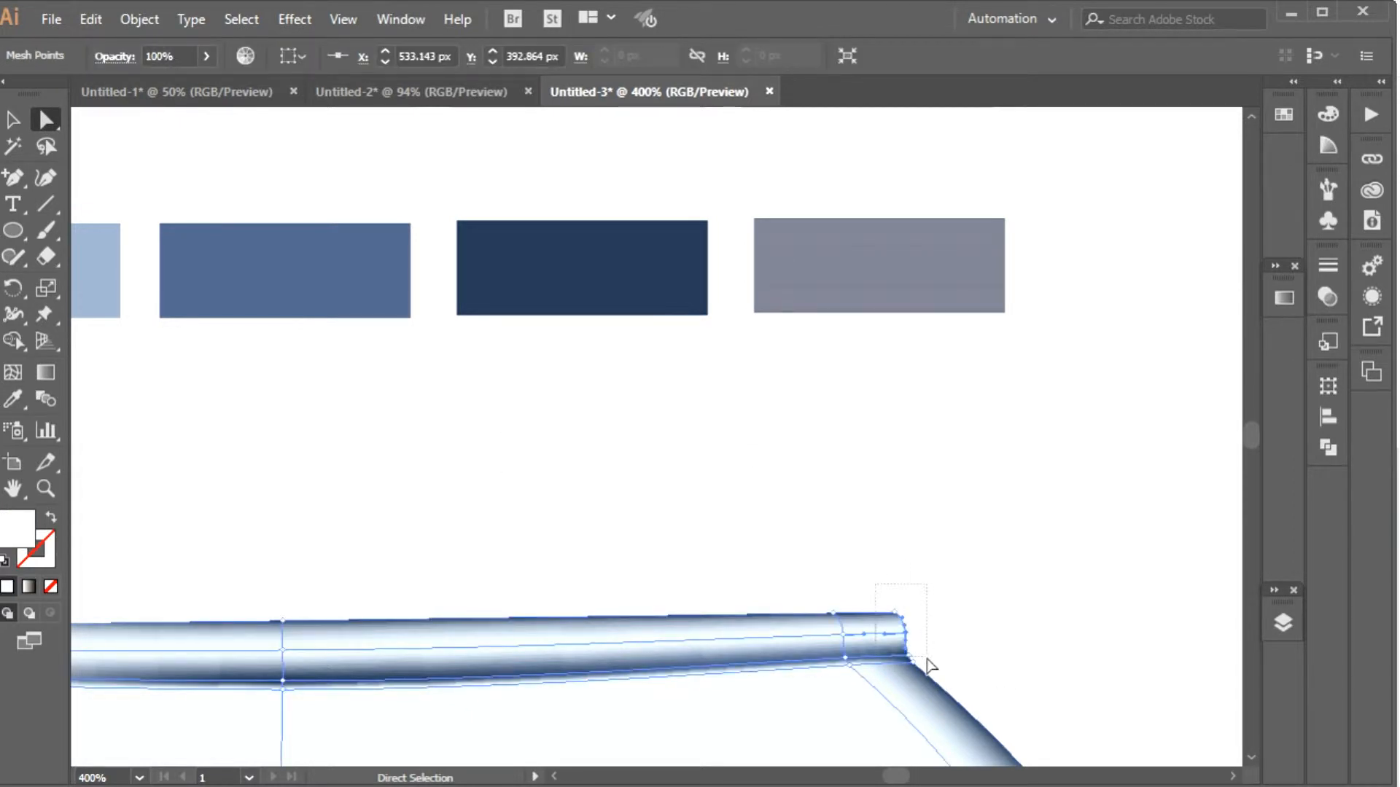
{"action": "left_click_drag", "start_coordinate": [924, 654], "coordinate": [925, 655]}
{"action": "left_click", "coordinate": [13, 399]}
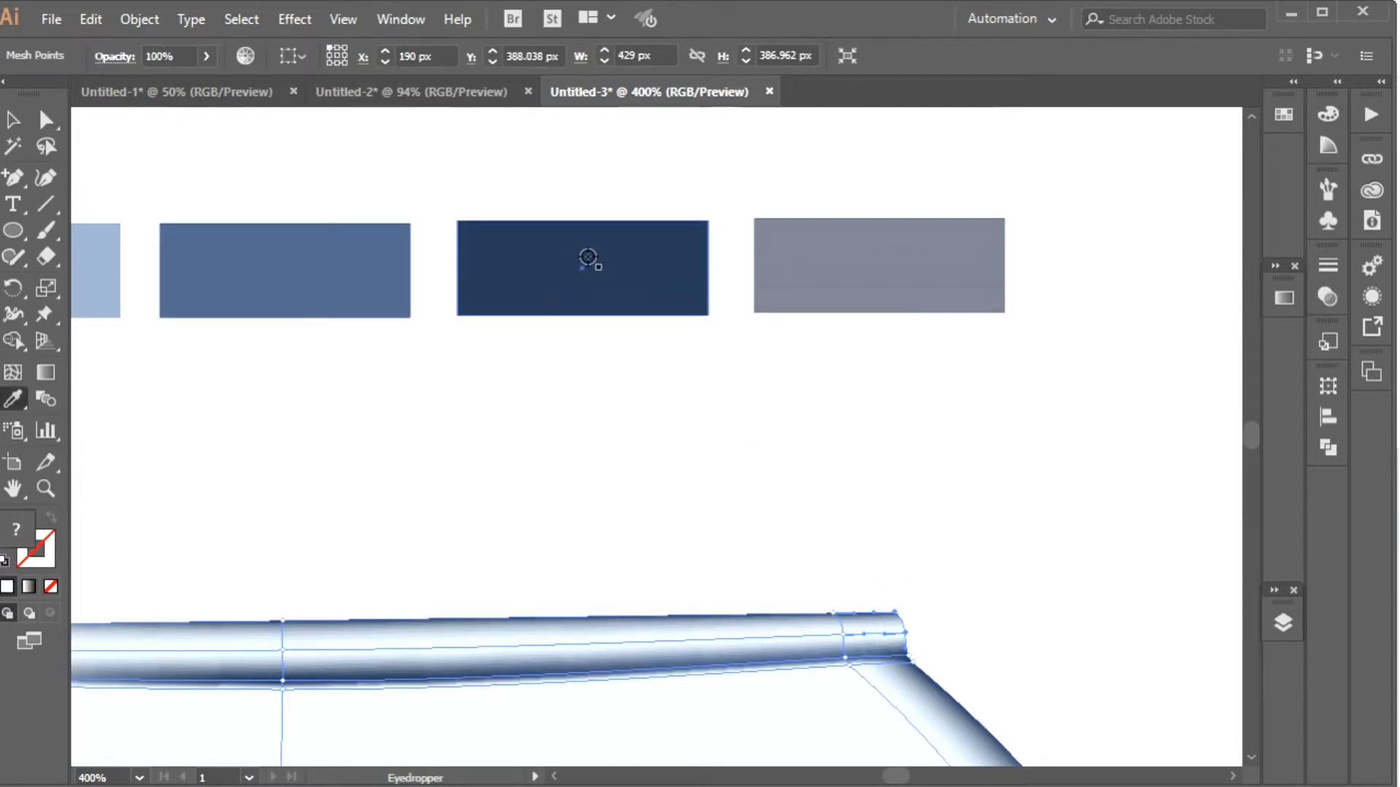
{"action": "left_click", "coordinate": [589, 261]}
{"action": "left_click", "coordinate": [44, 120]}
{"action": "left_click", "coordinate": [492, 522]}
- Colour the inner mesh point just below the rim's right end with the light blue swatch
{"action": "scroll", "coordinate": [493, 522], "scroll_direction": "down", "scroll_amount": 1}
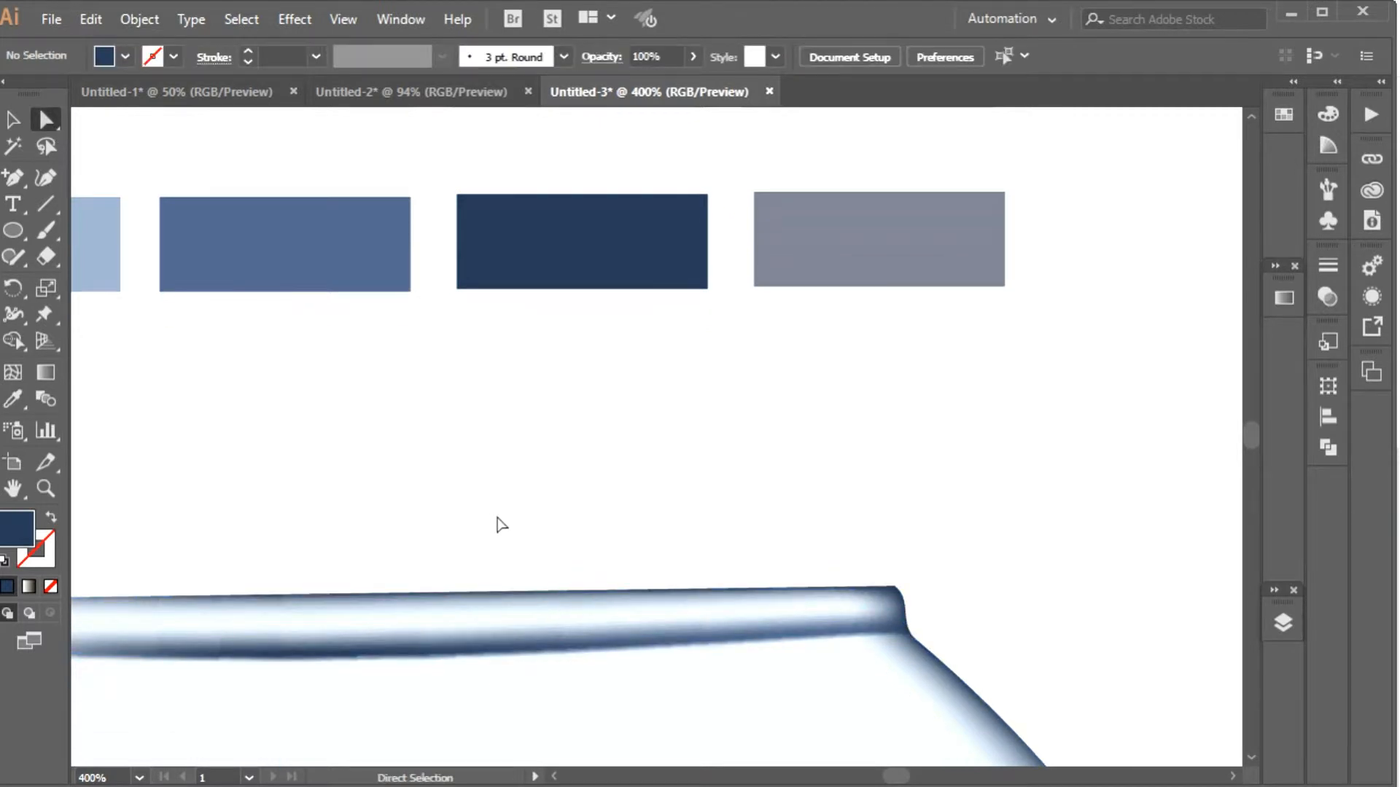
{"action": "scroll", "coordinate": [940, 494], "scroll_direction": "down", "scroll_amount": 3}
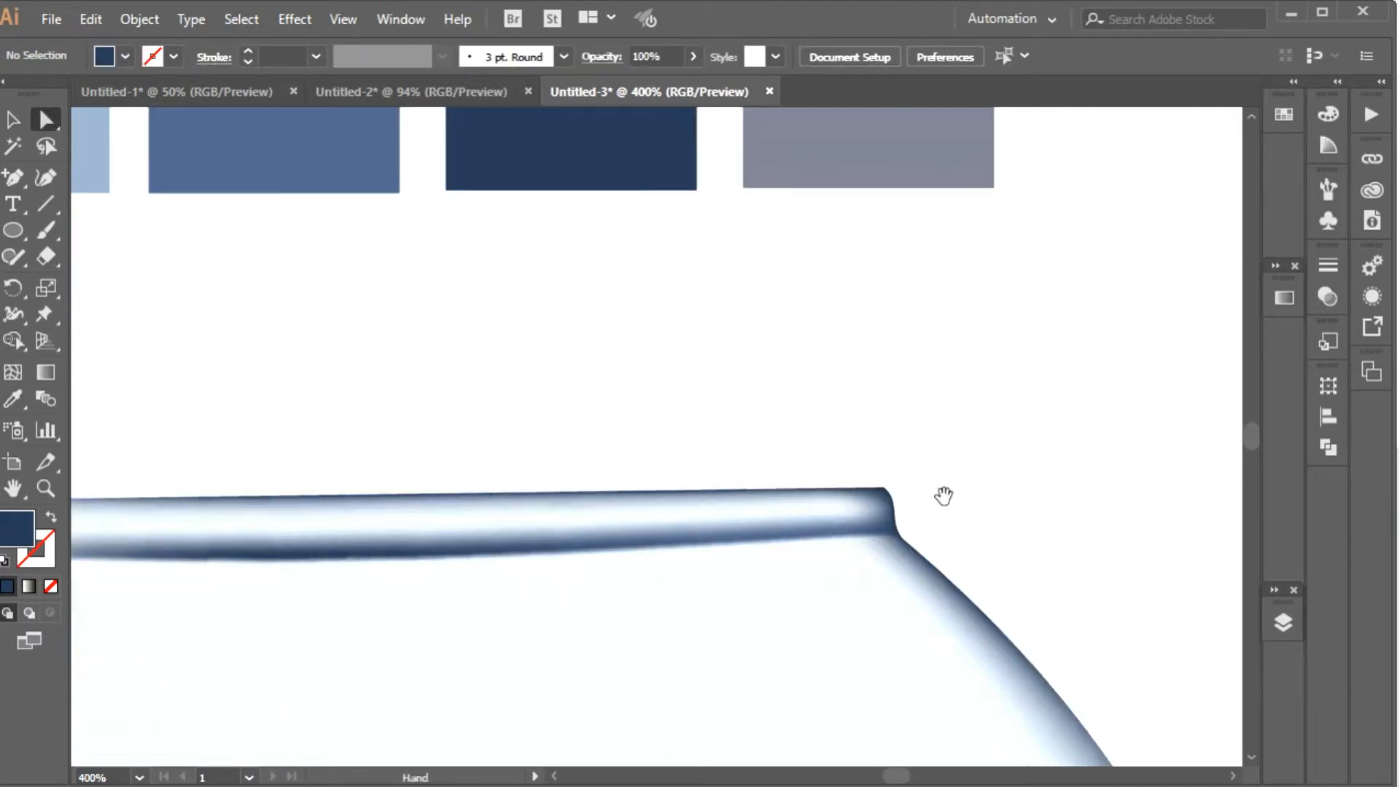
{"action": "left_click", "coordinate": [837, 541]}
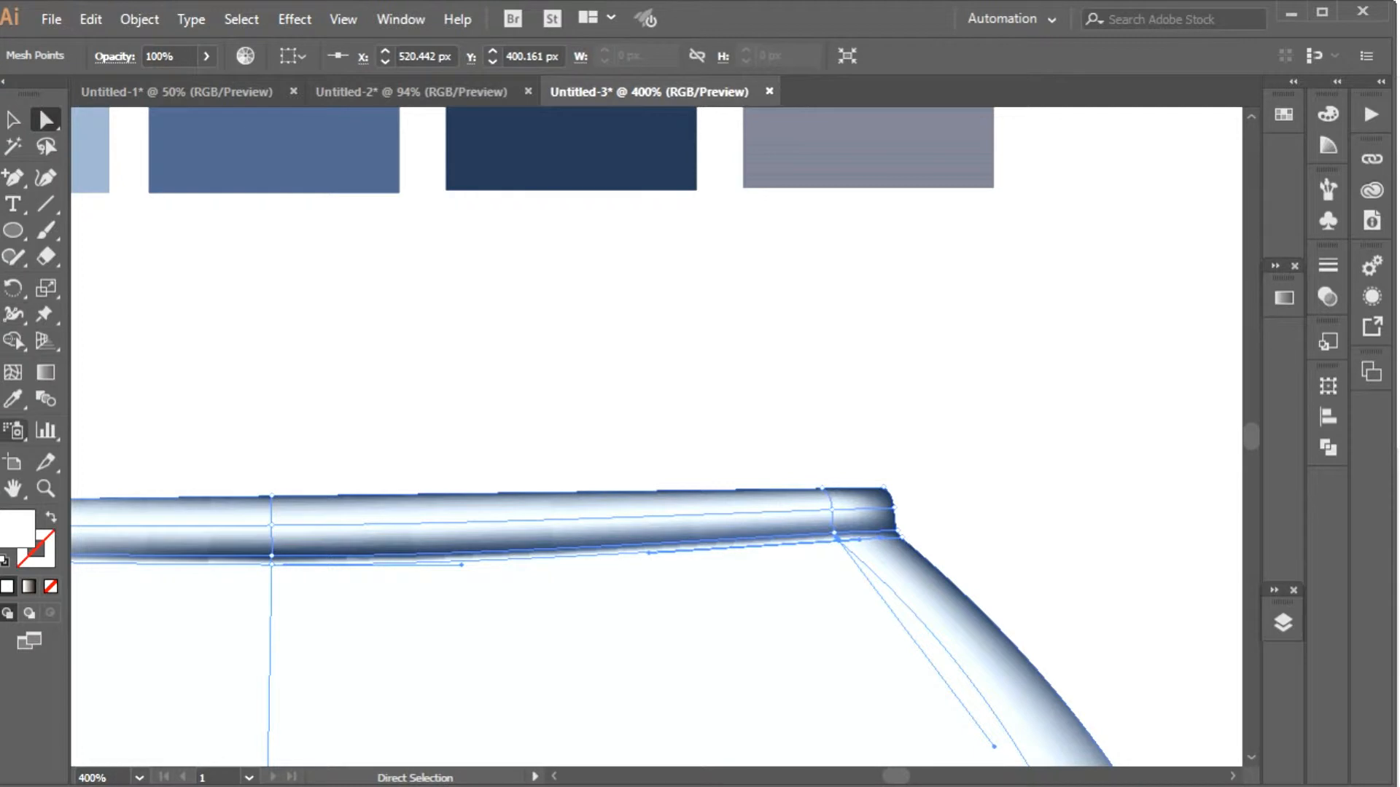
{"action": "left_click", "coordinate": [13, 399]}
{"action": "left_click", "coordinate": [89, 155]}
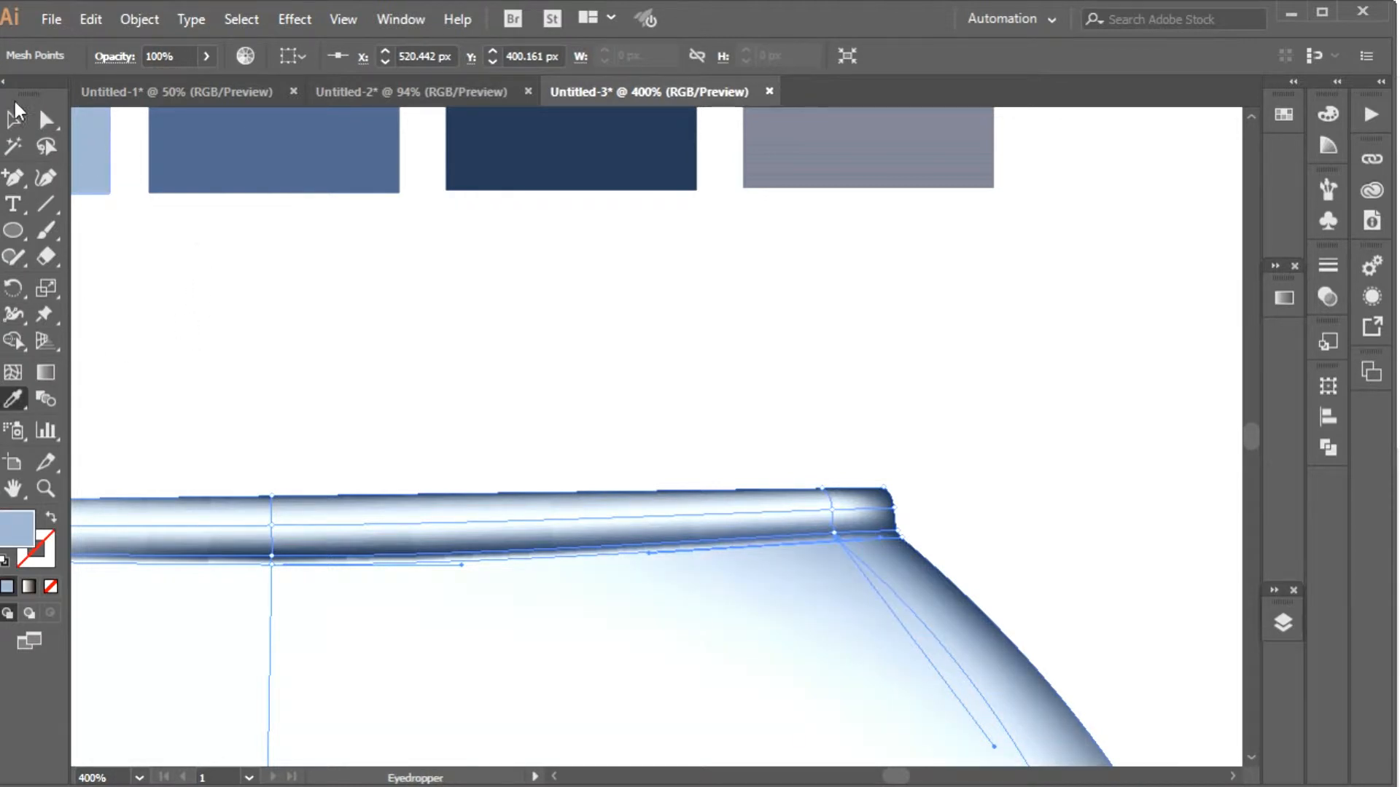
{"action": "left_click", "coordinate": [15, 117]}
{"action": "left_click", "coordinate": [363, 392]}
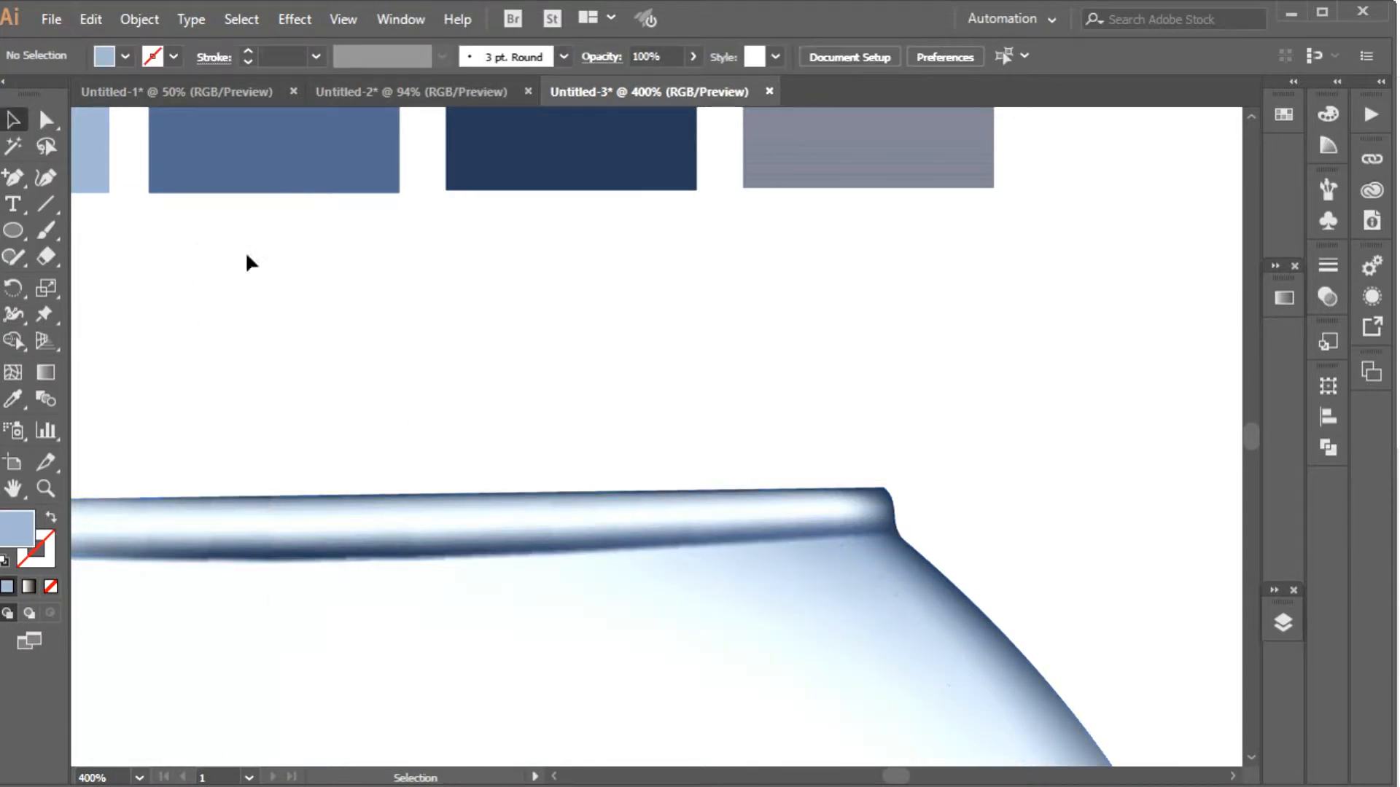
- Colour the group of mesh points on the bowl's lower left edge with the medium blue swatch
{"action": "left_click", "coordinate": [45, 120]}
{"action": "left_click_drag", "start_coordinate": [506, 304], "coordinate": [1009, 182]}
{"action": "left_click_drag", "start_coordinate": [369, 339], "coordinate": [619, 253]}
{"action": "left_click_drag", "start_coordinate": [583, 620], "coordinate": [569, 334]}
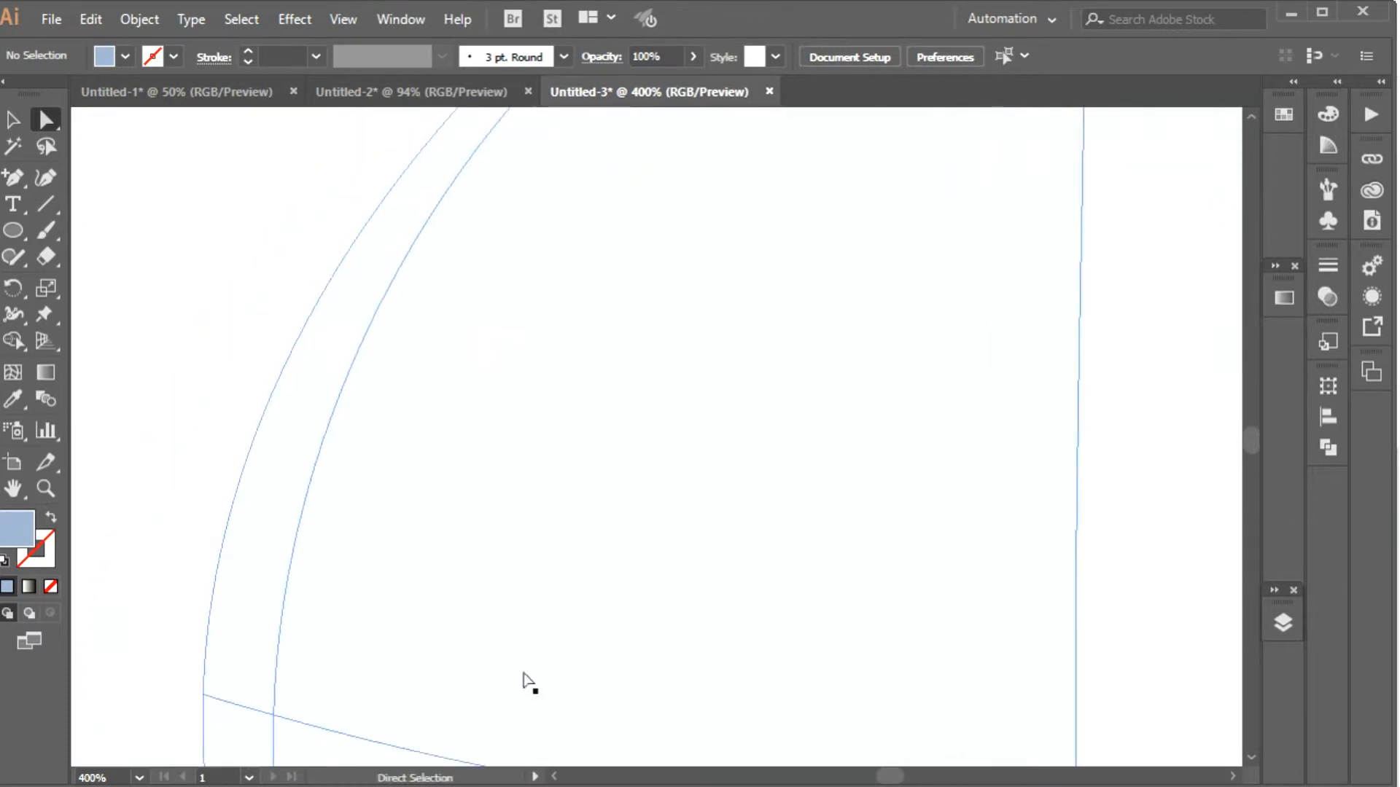
{"action": "key", "text": "ctrl+minus"}
{"action": "key", "text": "ctrl+minus"}
{"action": "left_click_drag", "start_coordinate": [519, 680], "coordinate": [422, 379]}
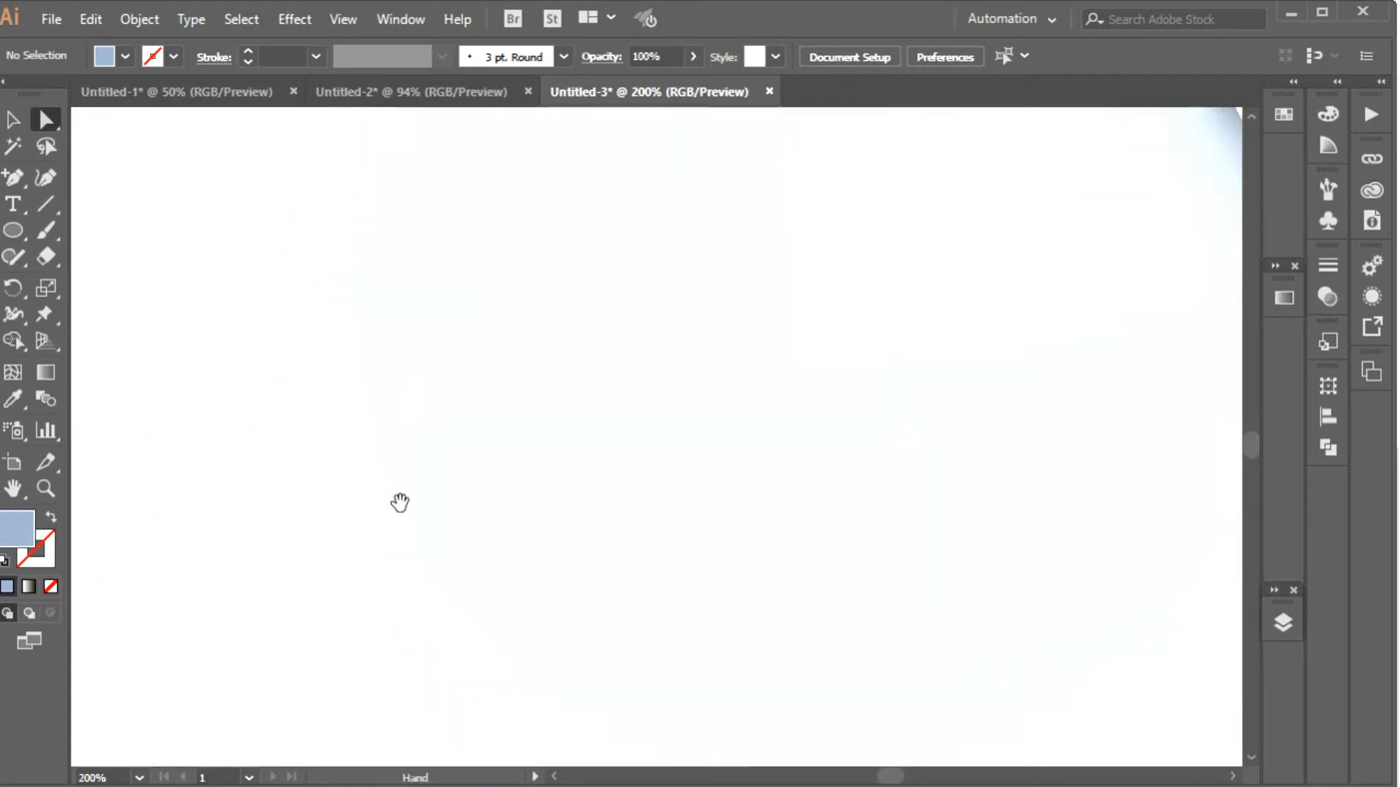
{"action": "left_click_drag", "start_coordinate": [335, 532], "coordinate": [514, 669]}
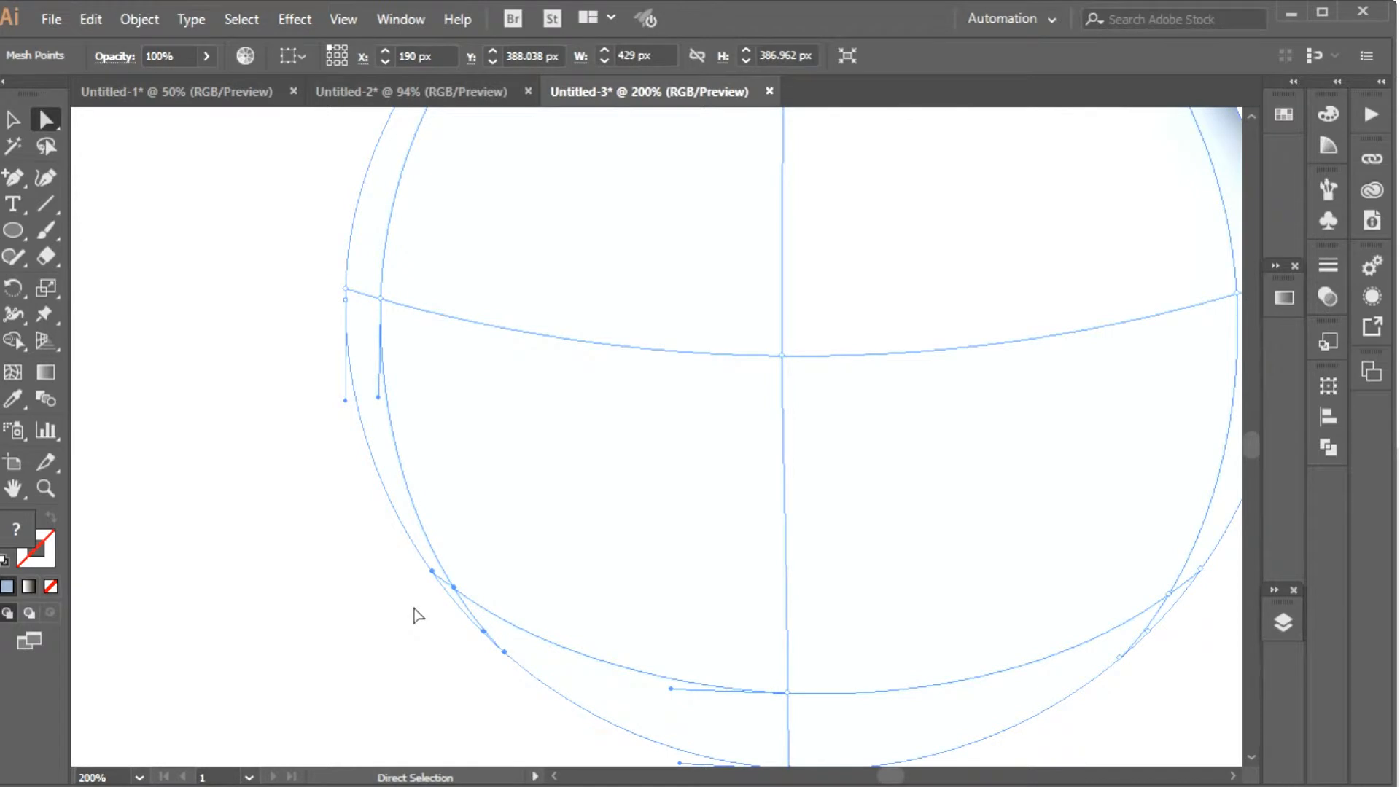
{"action": "key", "text": "ctrl+minus"}
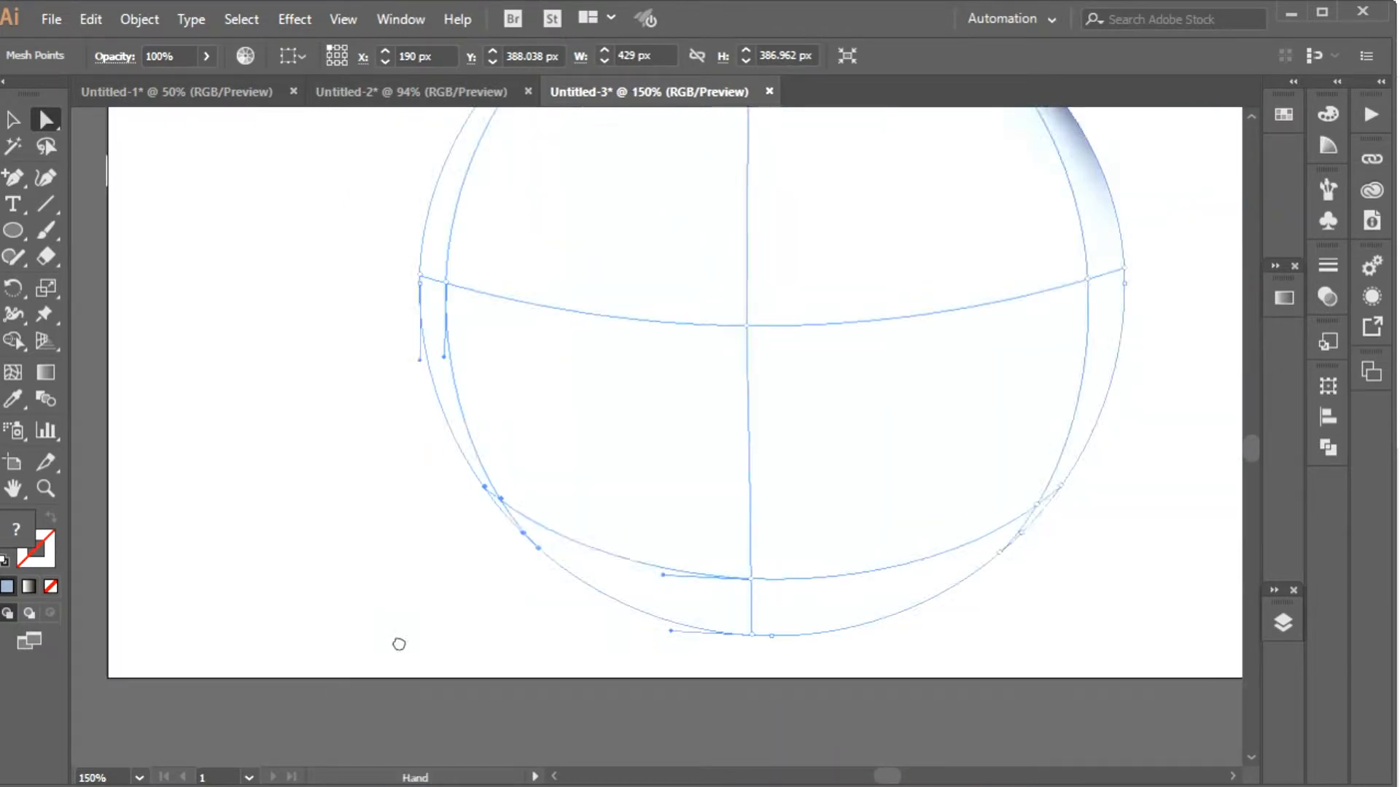
{"action": "left_click_drag", "start_coordinate": [401, 518], "coordinate": [407, 601]}
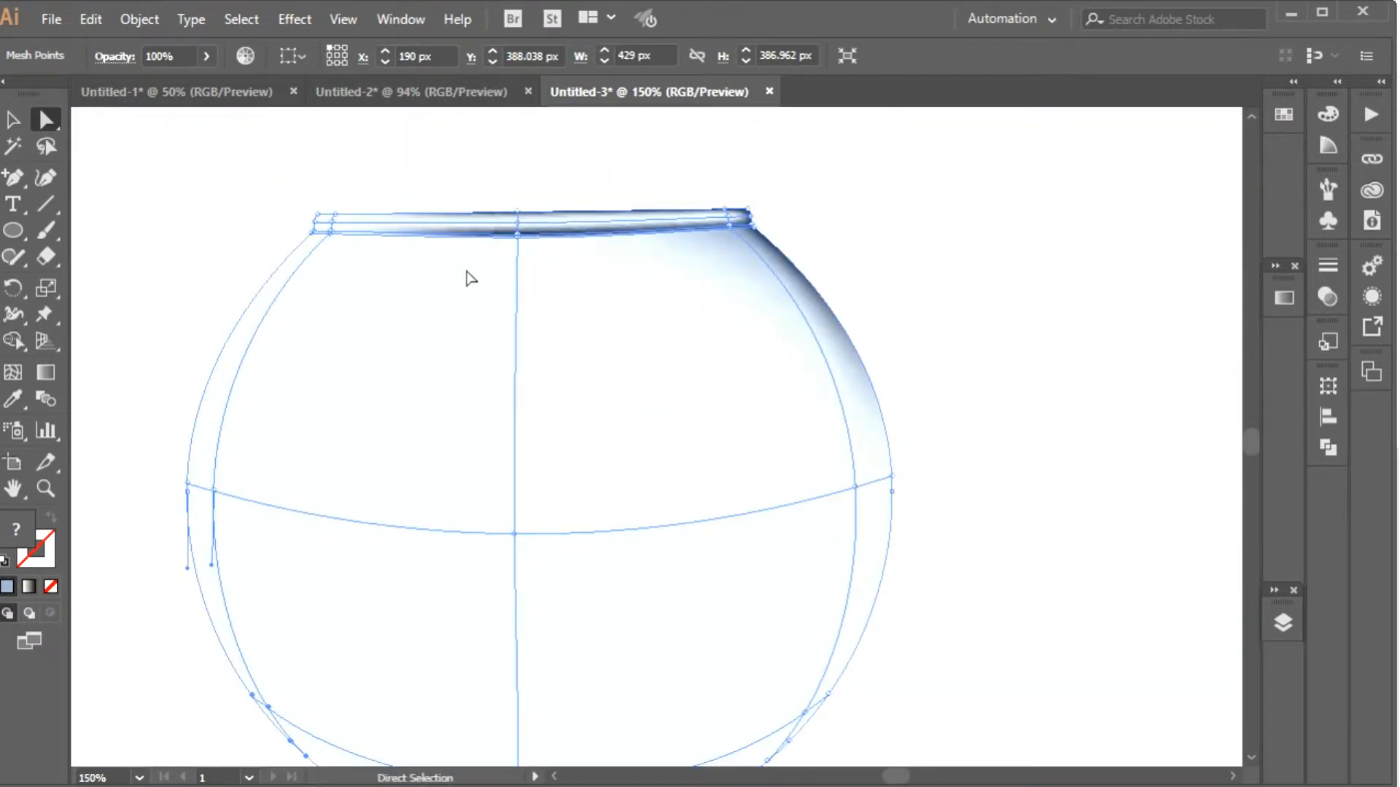
{"action": "key", "text": "ctrl+minus"}
{"action": "left_click_drag", "start_coordinate": [704, 300], "coordinate": [262, 523]}
{"action": "left_click", "coordinate": [13, 399]}
{"action": "left_click", "coordinate": [394, 228]}
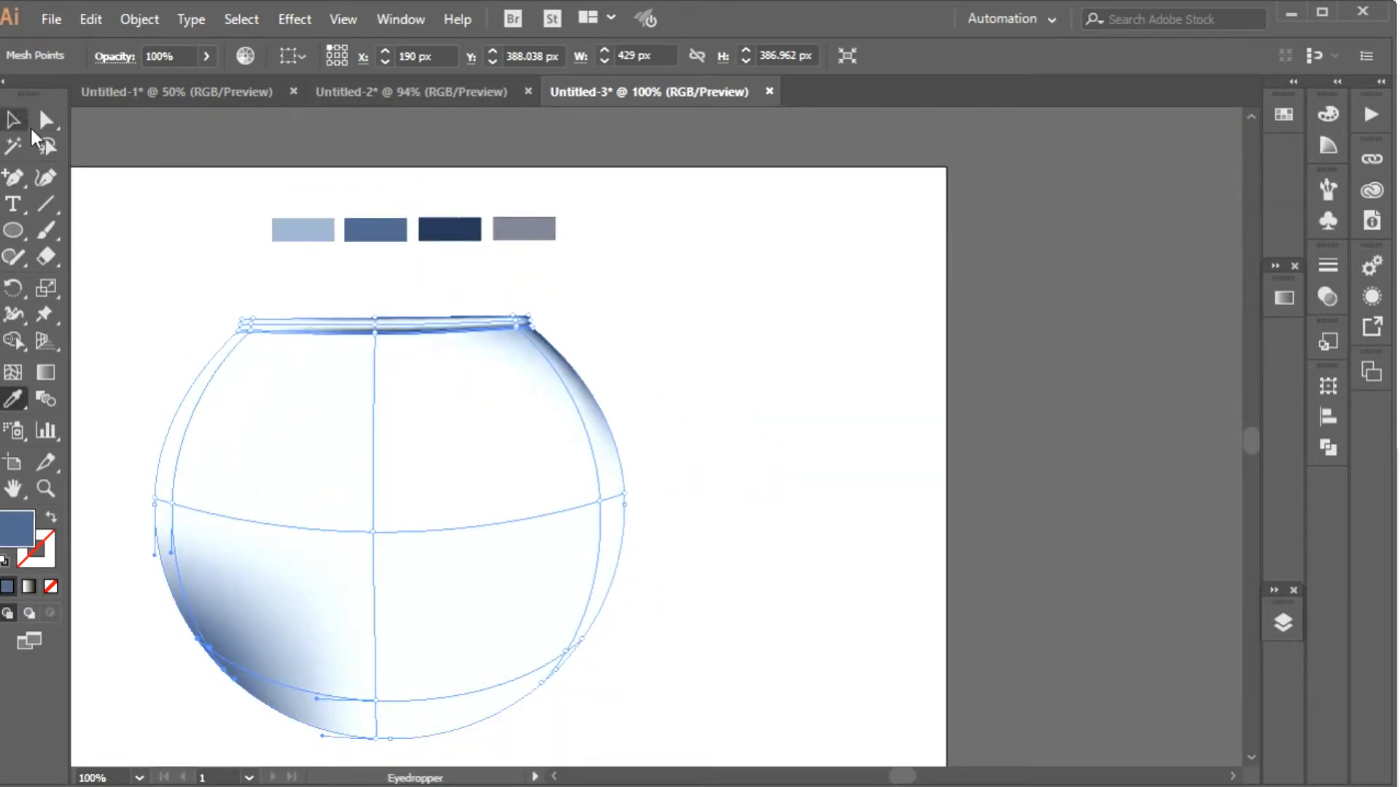
- Colour the outer mesh points at mid-height on the bowl's left edge with the light blue swatch
{"action": "key", "text": "a"}
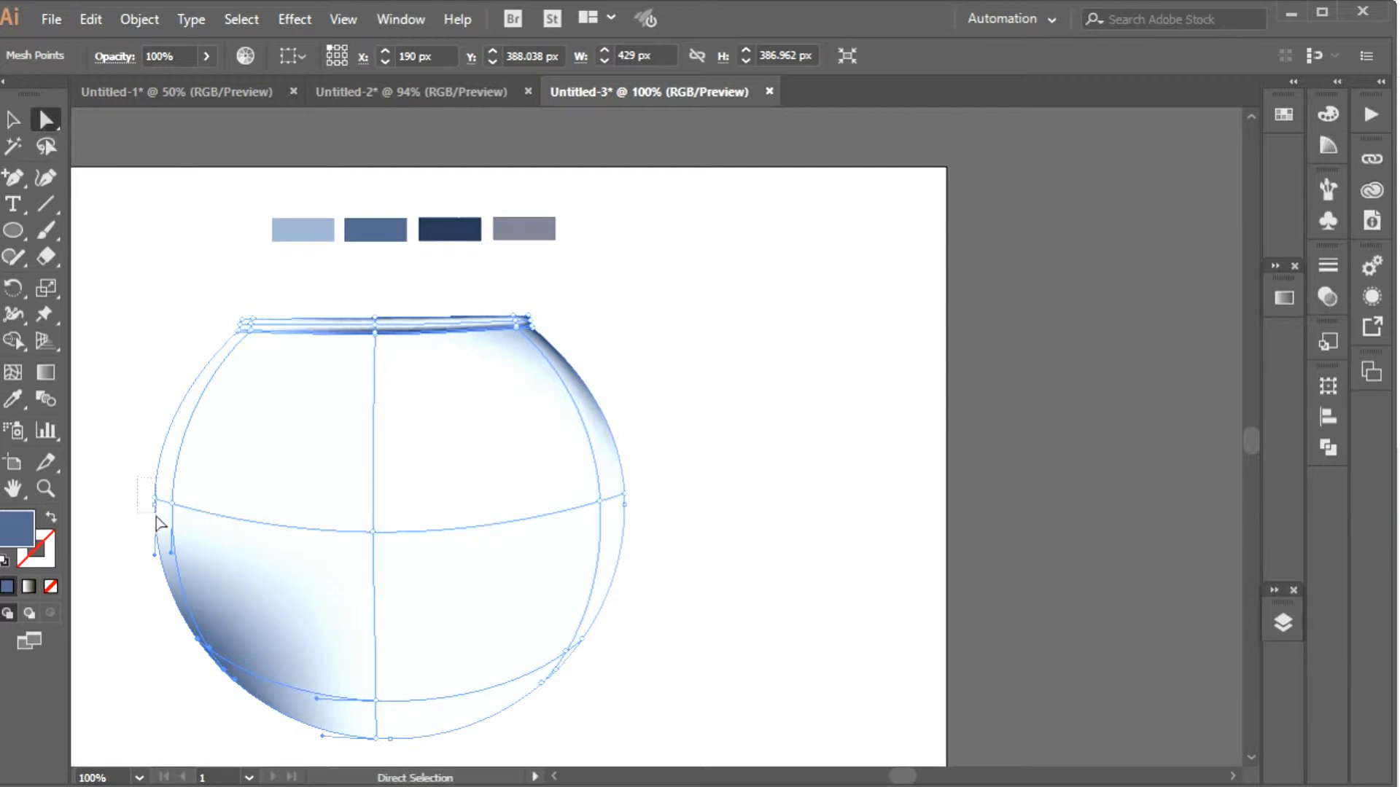
{"action": "left_click_drag", "start_coordinate": [149, 515], "coordinate": [150, 517]}
{"action": "left_click", "coordinate": [13, 399]}
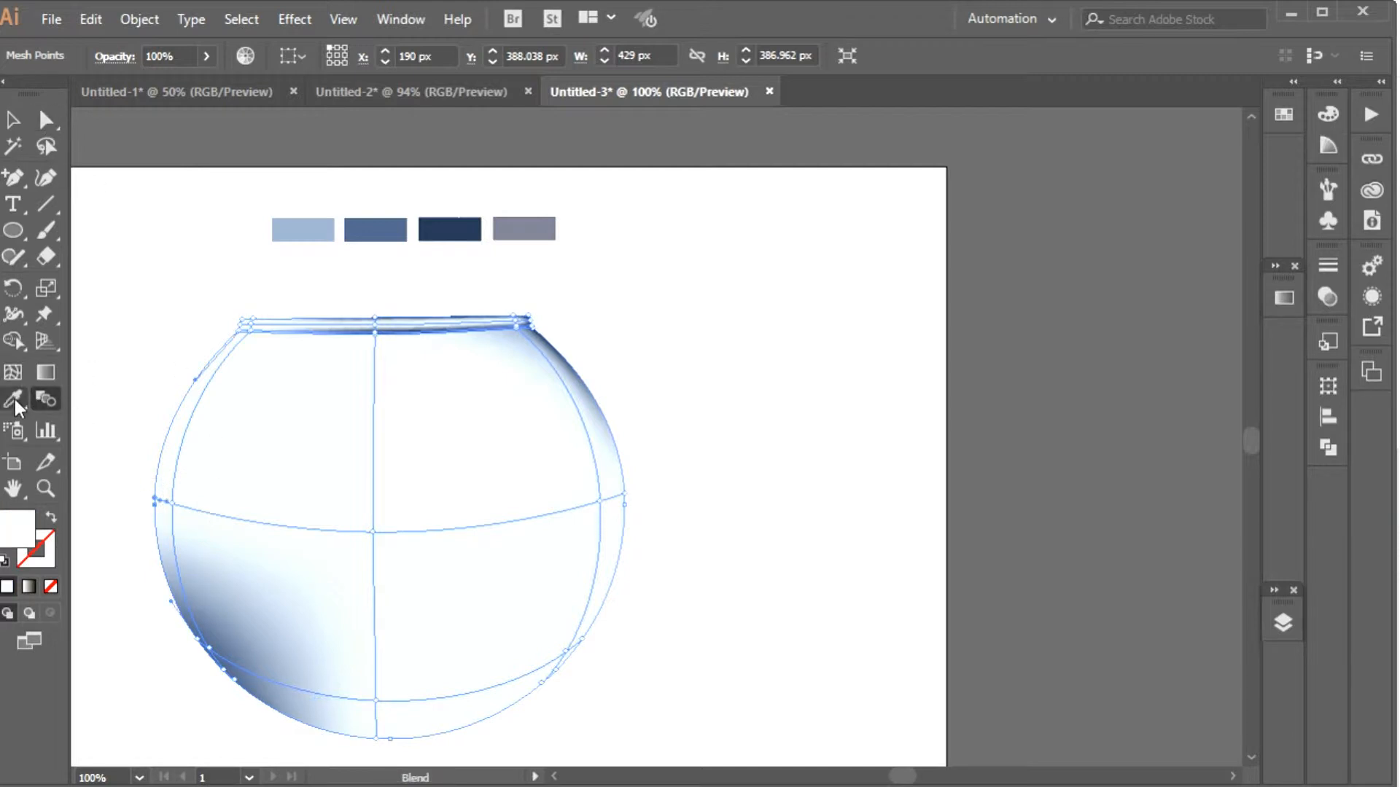
{"action": "left_click", "coordinate": [313, 240]}
- Colour the mesh points at the centre of the bowl's bottom edge with the dark navy swatch
{"action": "key", "text": "a"}
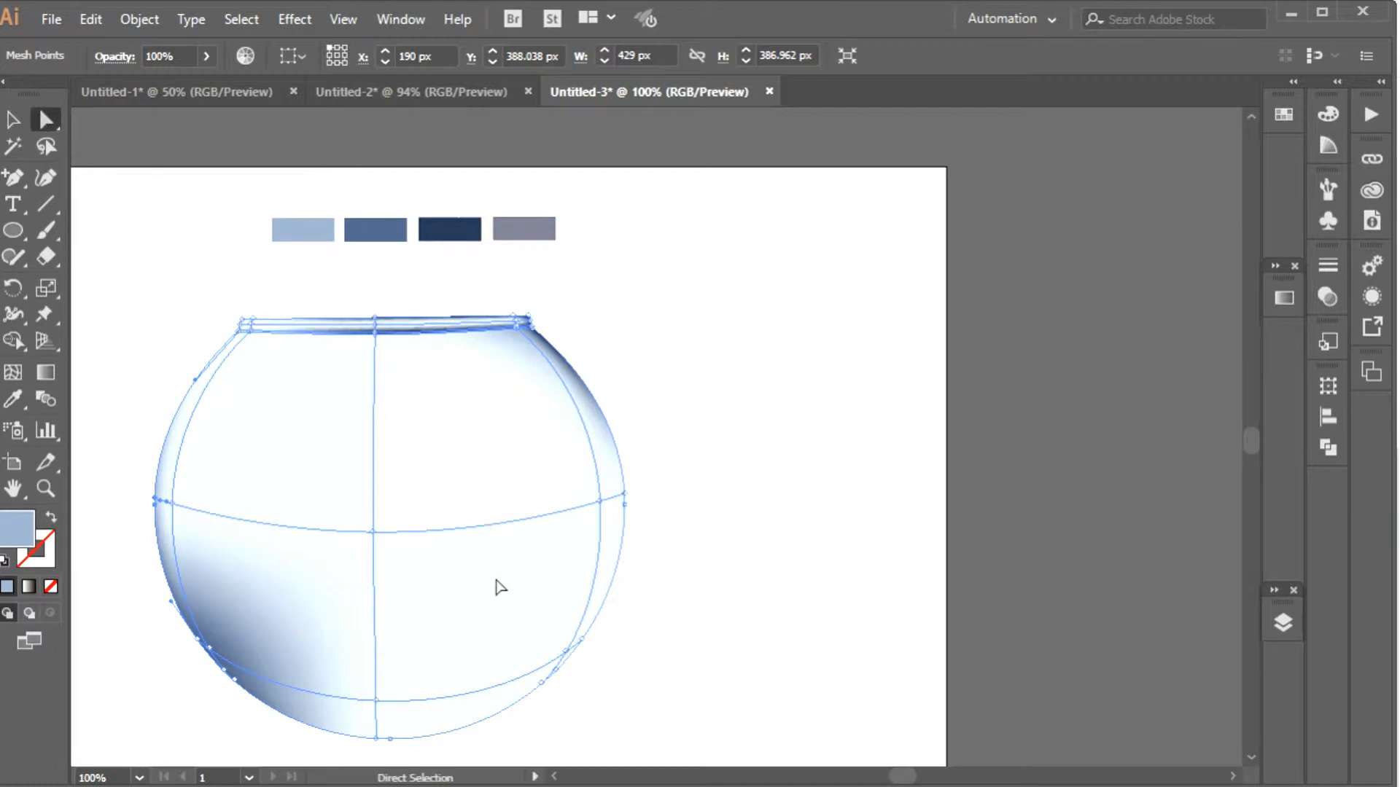
{"action": "left_click_drag", "start_coordinate": [385, 742], "coordinate": [340, 725]}
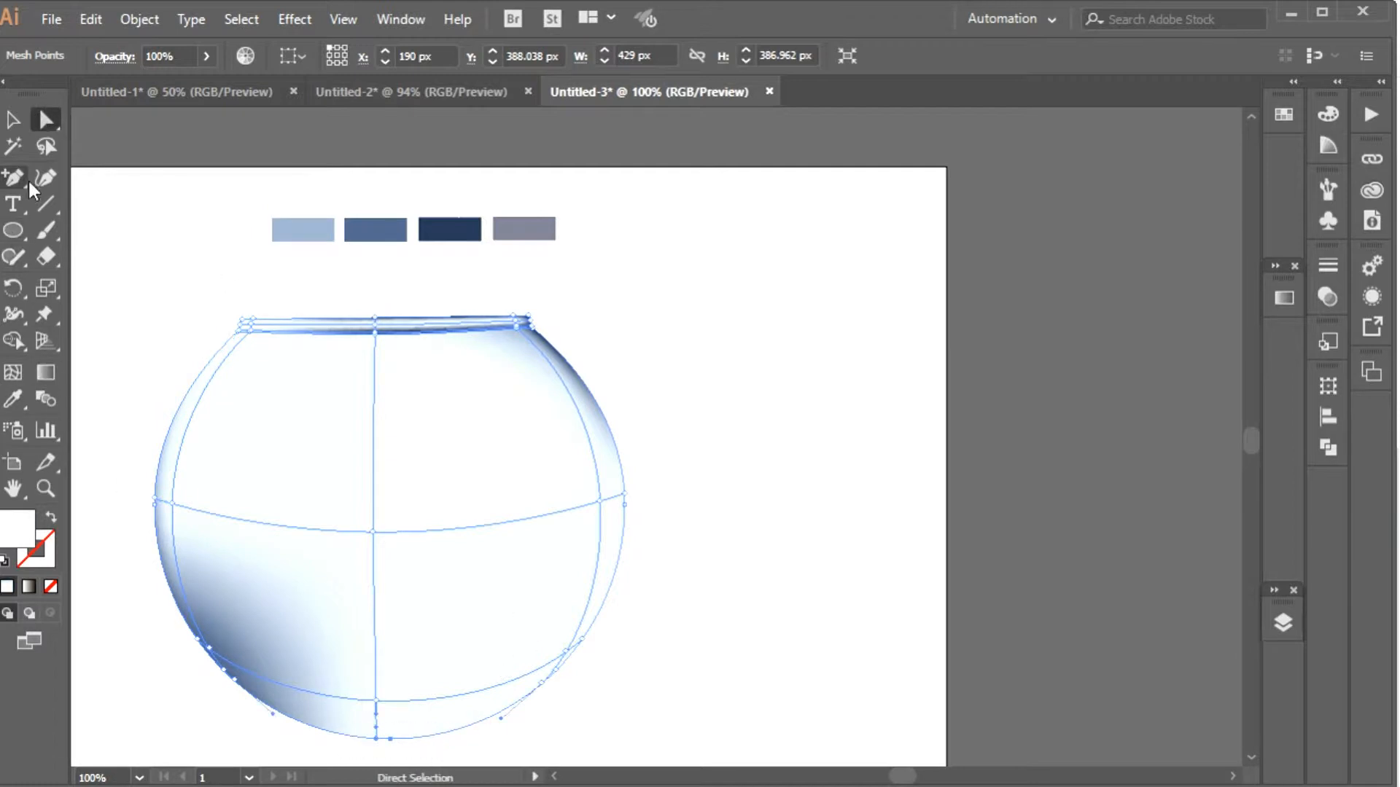
{"action": "left_click", "coordinate": [10, 403]}
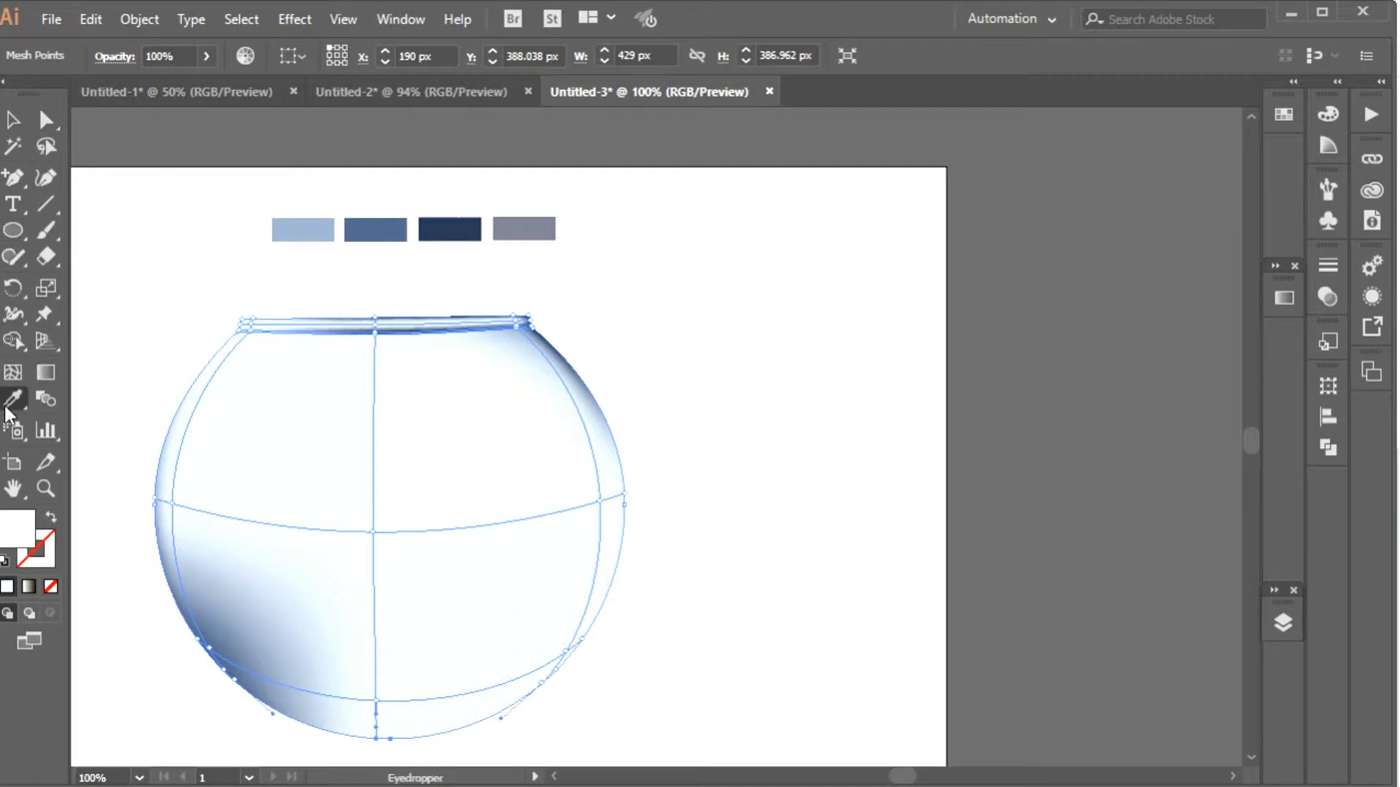
{"action": "left_click", "coordinate": [443, 232]}
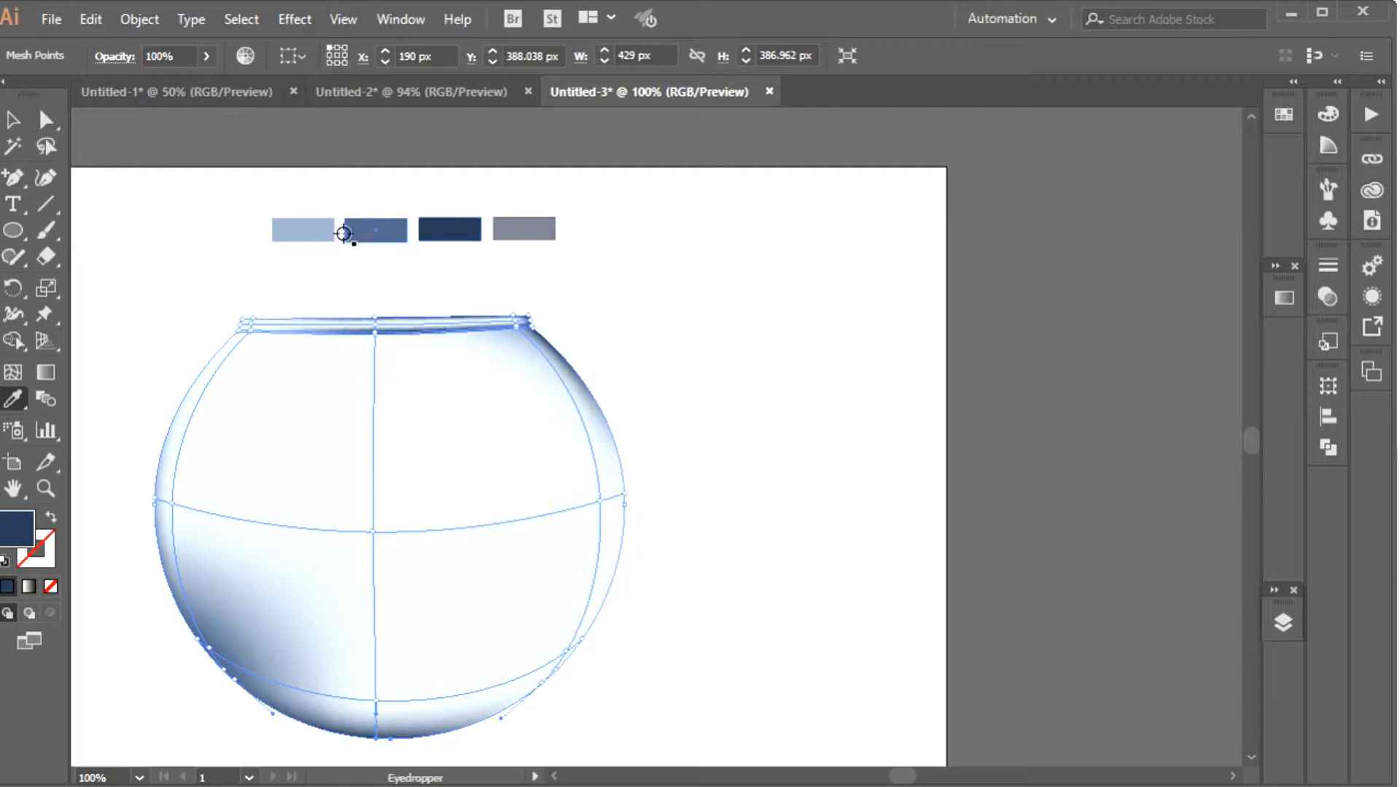
- Lengthen the left direction handle of the bottom-centre mesh point slightly to round out the bowl's lower left outline
{"action": "left_click", "coordinate": [46, 120]}
{"action": "left_click_drag", "start_coordinate": [267, 688], "coordinate": [265, 689]}
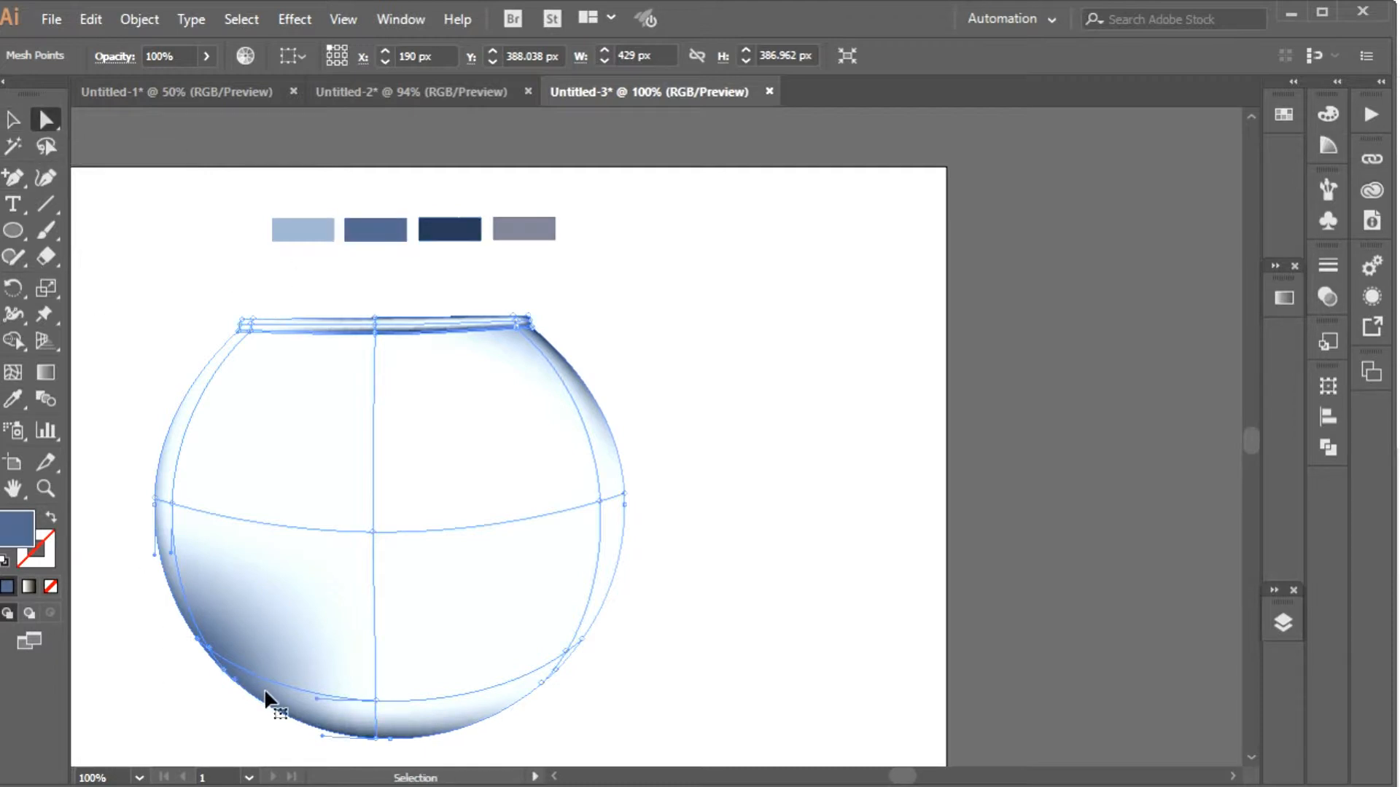
{"action": "key", "text": "ctrl+plus"}
{"action": "key", "text": "ctrl+plus"}
{"action": "key", "text": "ctrl+plus"}
{"action": "key", "text": "ctrl+plus"}
{"action": "key", "text": "space"}
{"action": "left_click_drag", "start_coordinate": [660, 643], "coordinate": [56, 373]}
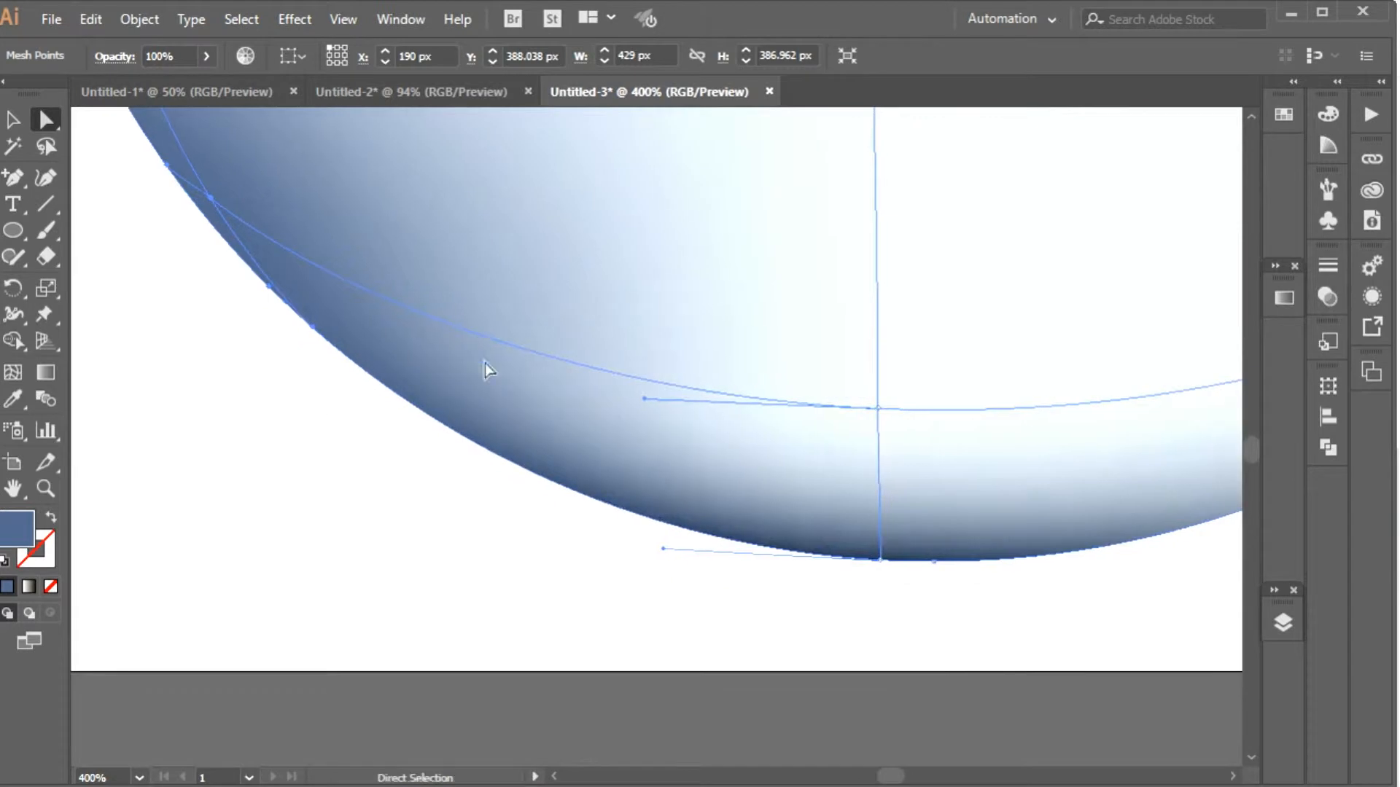
{"action": "left_click_drag", "start_coordinate": [663, 550], "coordinate": [564, 506]}
{"action": "key", "text": "ctrl+z"}
{"action": "left_click_drag", "start_coordinate": [663, 548], "coordinate": [615, 535]}
- Try lengthening the direction handle of the lowest mesh point on the bowl's lower left edge, and undo it
{"action": "left_click", "coordinate": [313, 325]}
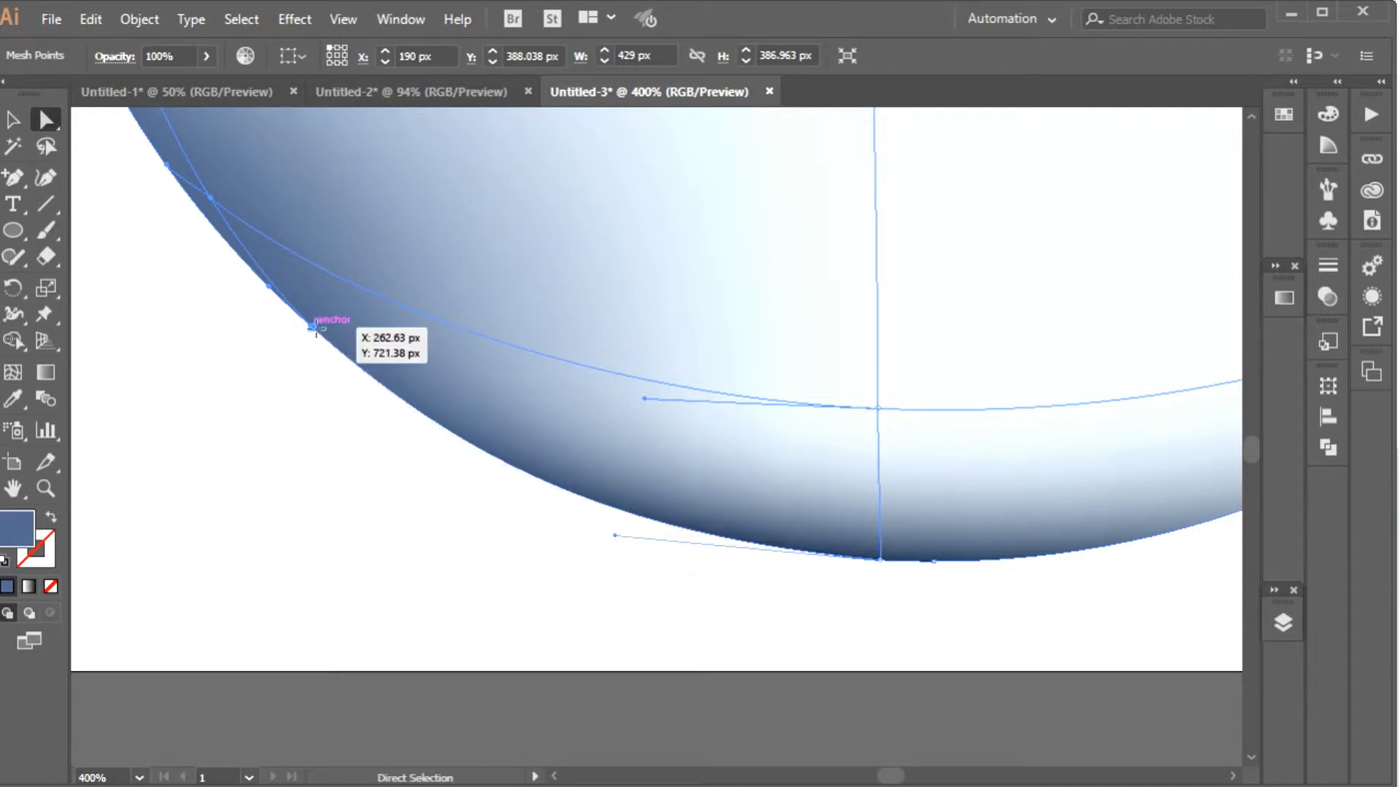
{"action": "left_click_drag", "start_coordinate": [465, 462], "coordinate": [536, 486]}
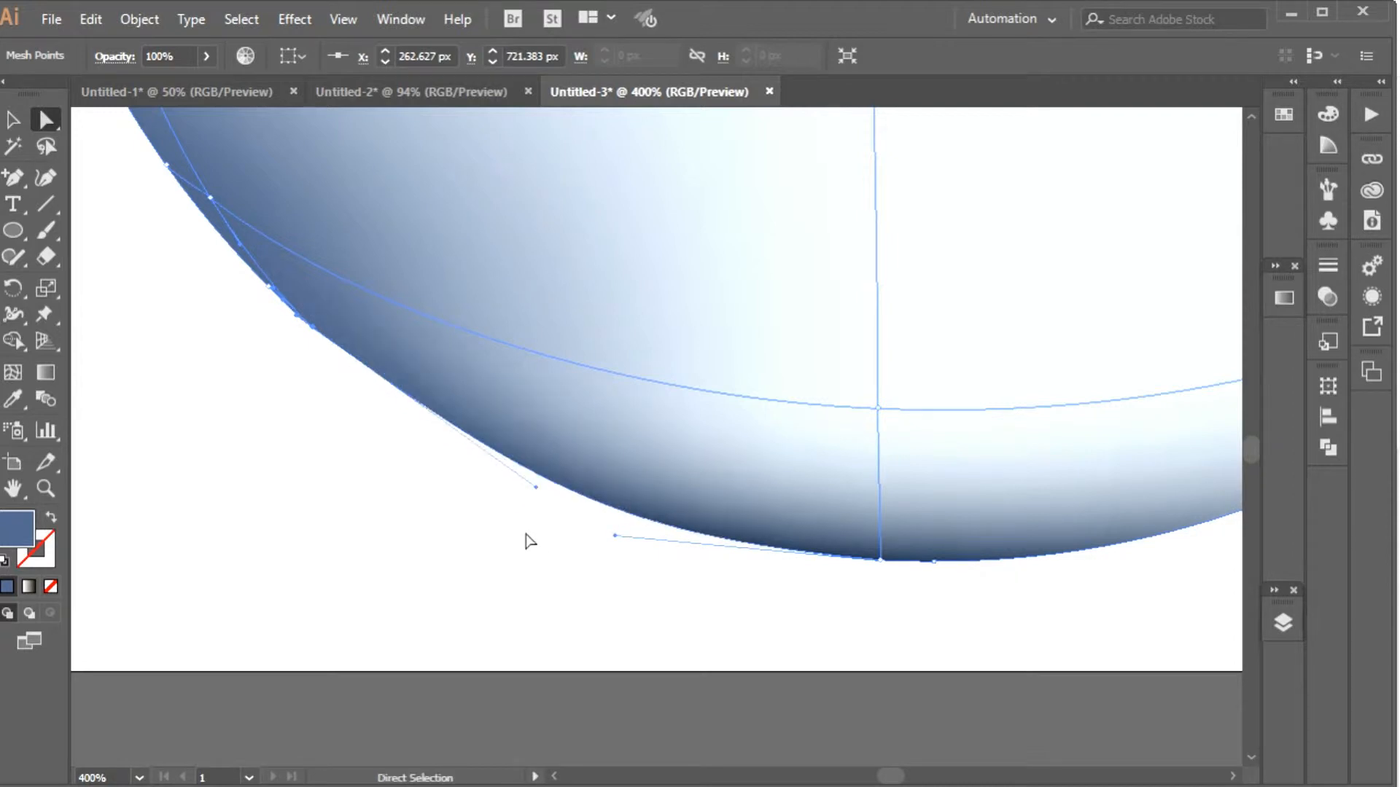
{"action": "key", "text": "ctrl+z"}
- Colour the central mesh point on the row just above the bowl's bottom edge with the light blue swatch
{"action": "scroll", "coordinate": [491, 481], "scroll_direction": "up", "scroll_amount": 3}
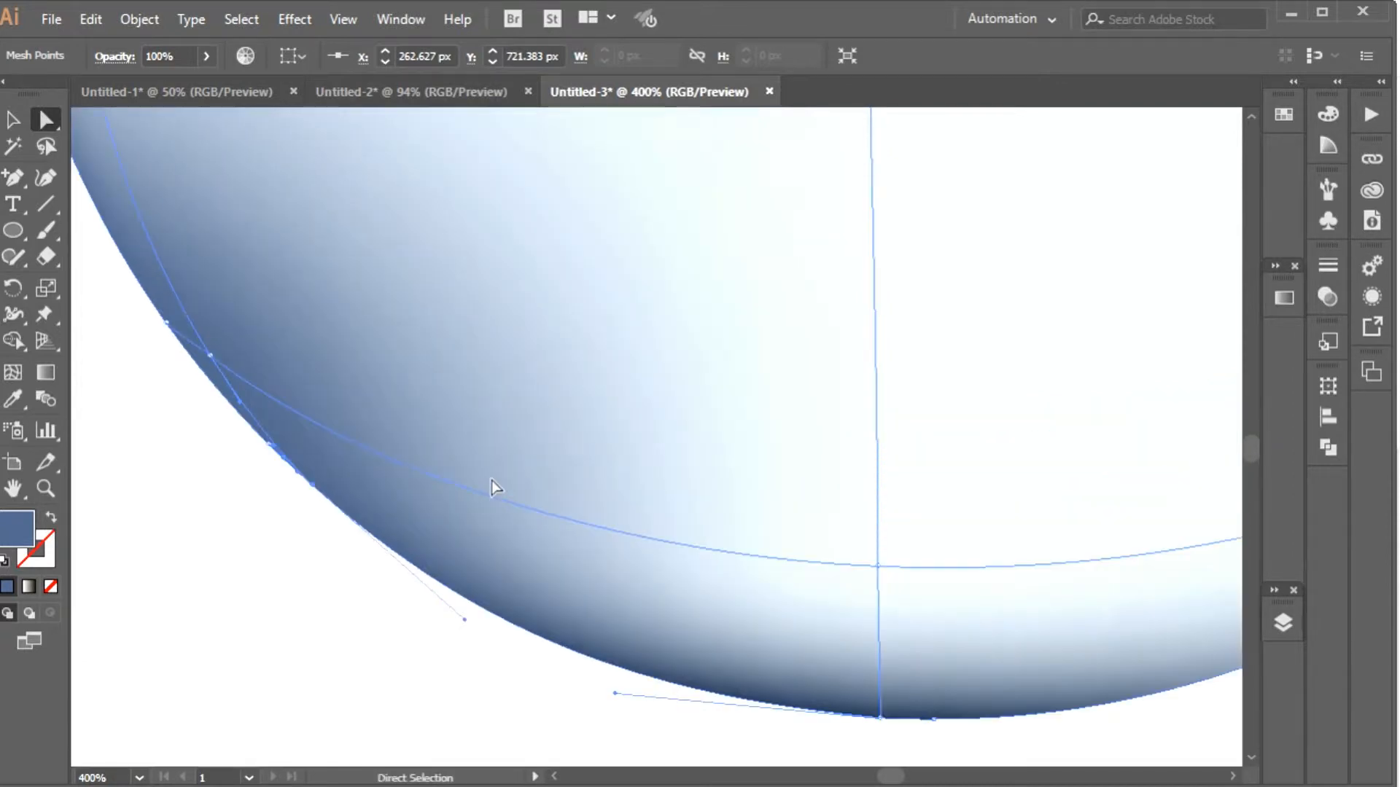
{"action": "left_click", "coordinate": [877, 567]}
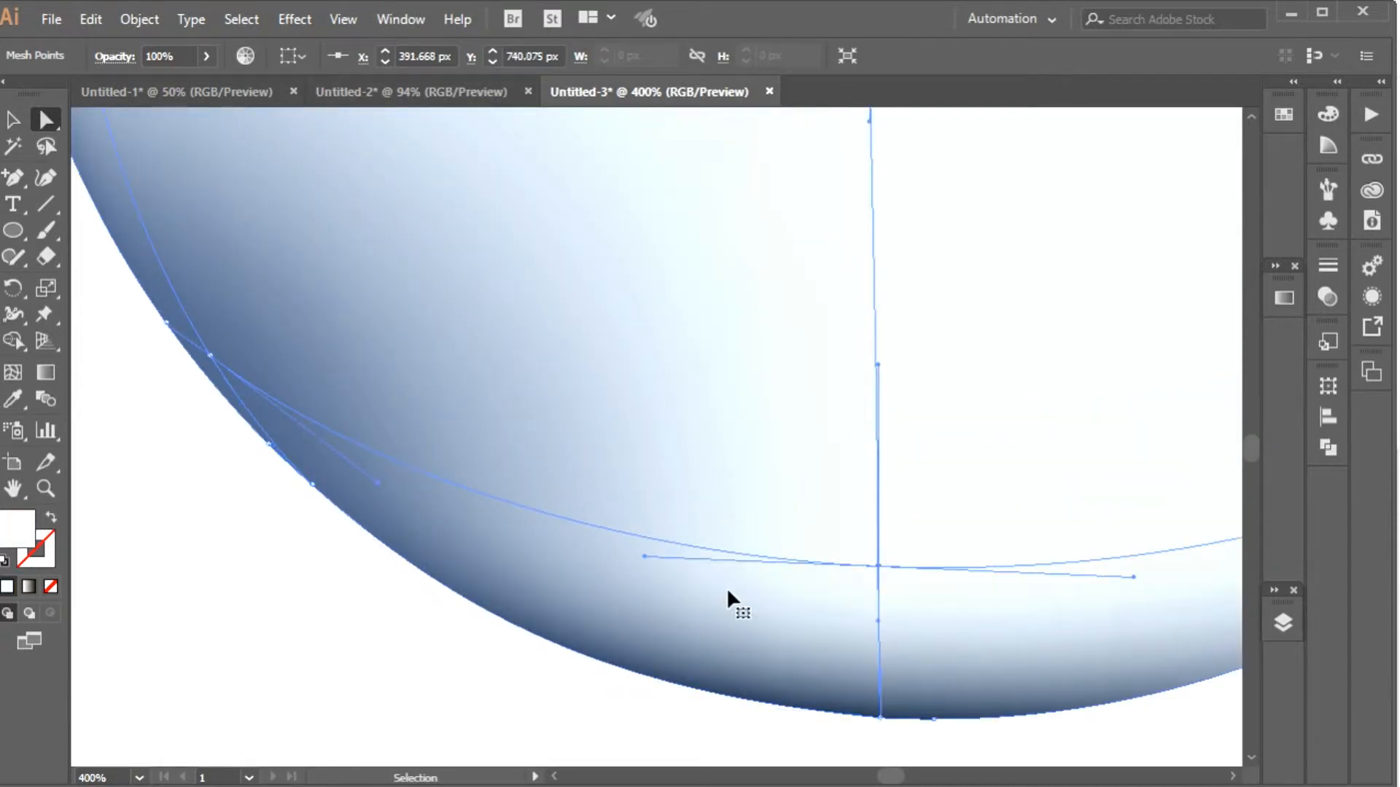
{"action": "key", "text": "ctrl+minus"}
{"action": "key", "text": "ctrl+minus"}
{"action": "key", "text": "ctrl+minus"}
{"action": "key", "text": "ctrl+minus"}
{"action": "key", "text": "ctrl+minus"}
{"action": "key", "text": "space"}
{"action": "left_click_drag", "start_coordinate": [626, 507], "coordinate": [568, 650]}
{"action": "key", "text": "ctrl+plus"}
{"action": "key", "text": "space"}
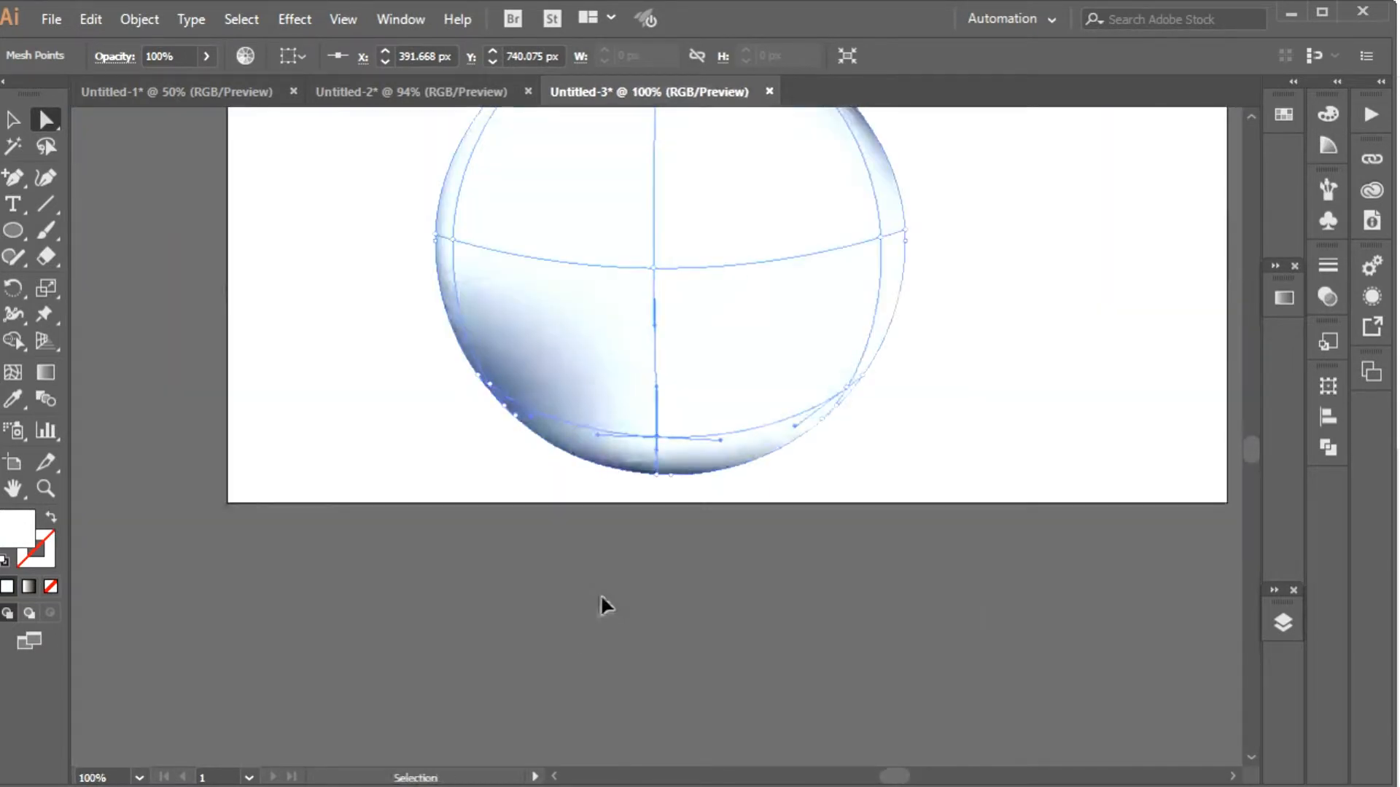
{"action": "left_click_drag", "start_coordinate": [934, 259], "coordinate": [663, 569]}
{"action": "key", "text": "space"}
{"action": "left_click_drag", "start_coordinate": [506, 547], "coordinate": [469, 443]}
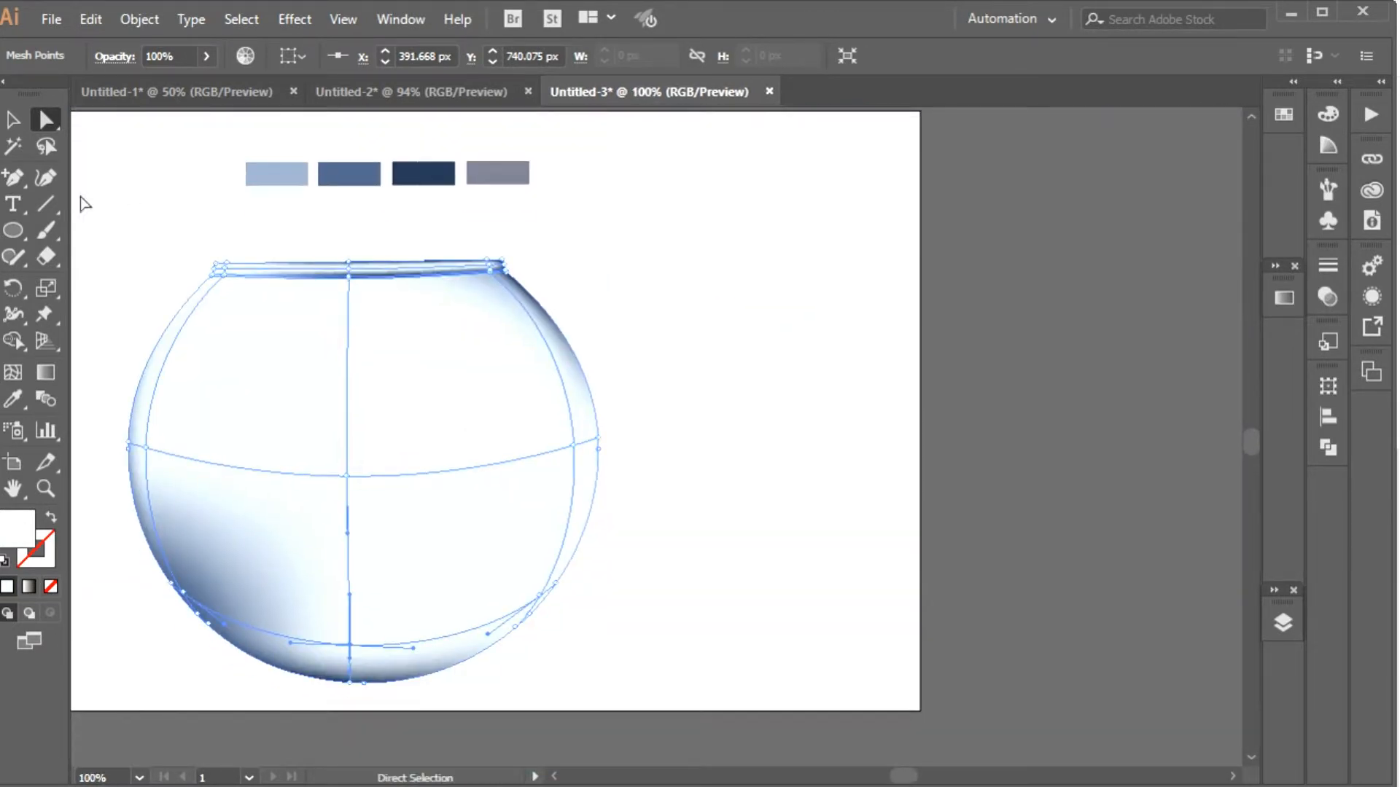
{"action": "key", "text": "i"}
{"action": "left_click", "coordinate": [291, 174]}
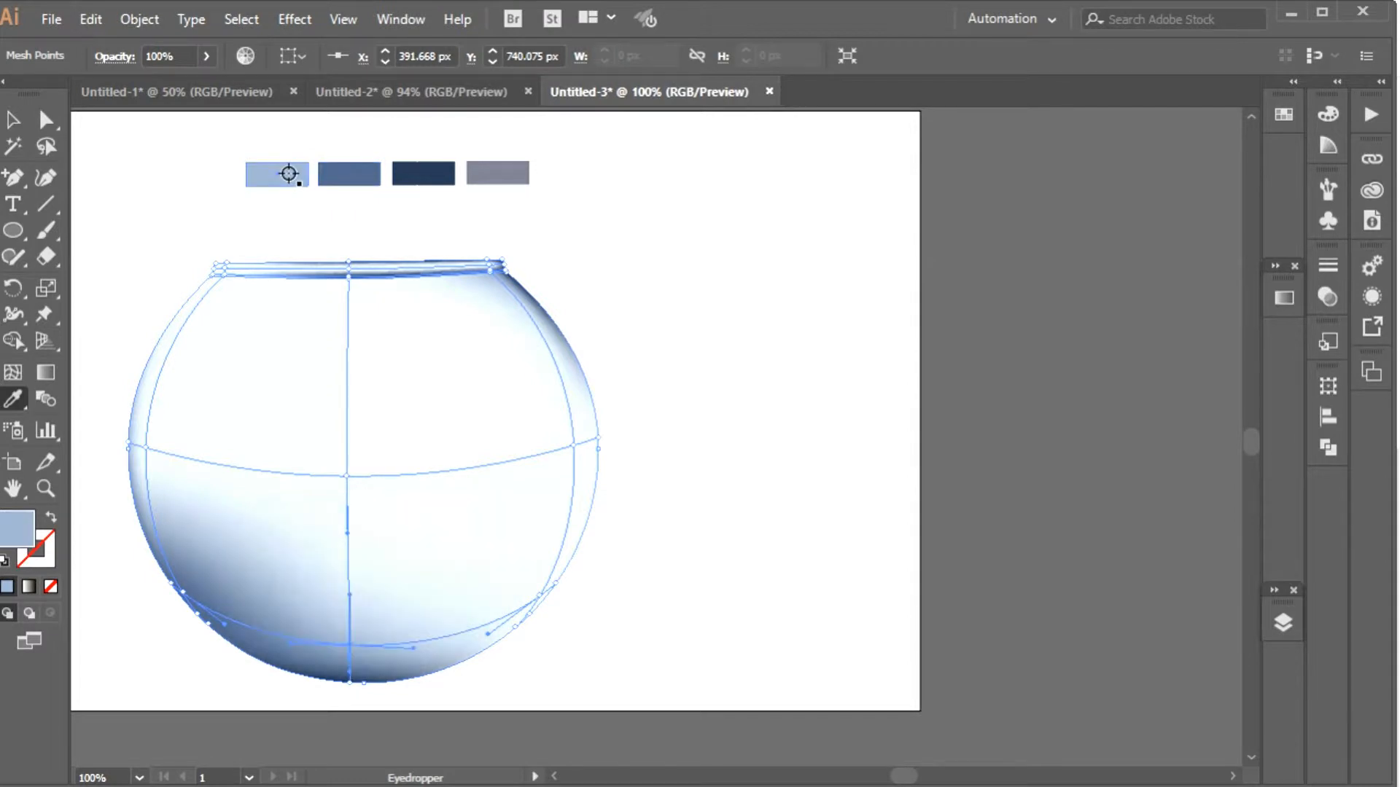
- Colour the mesh points on the bowl's lower right edge white, sampling the white swatch above the blue ones
{"action": "left_click", "coordinate": [46, 119]}
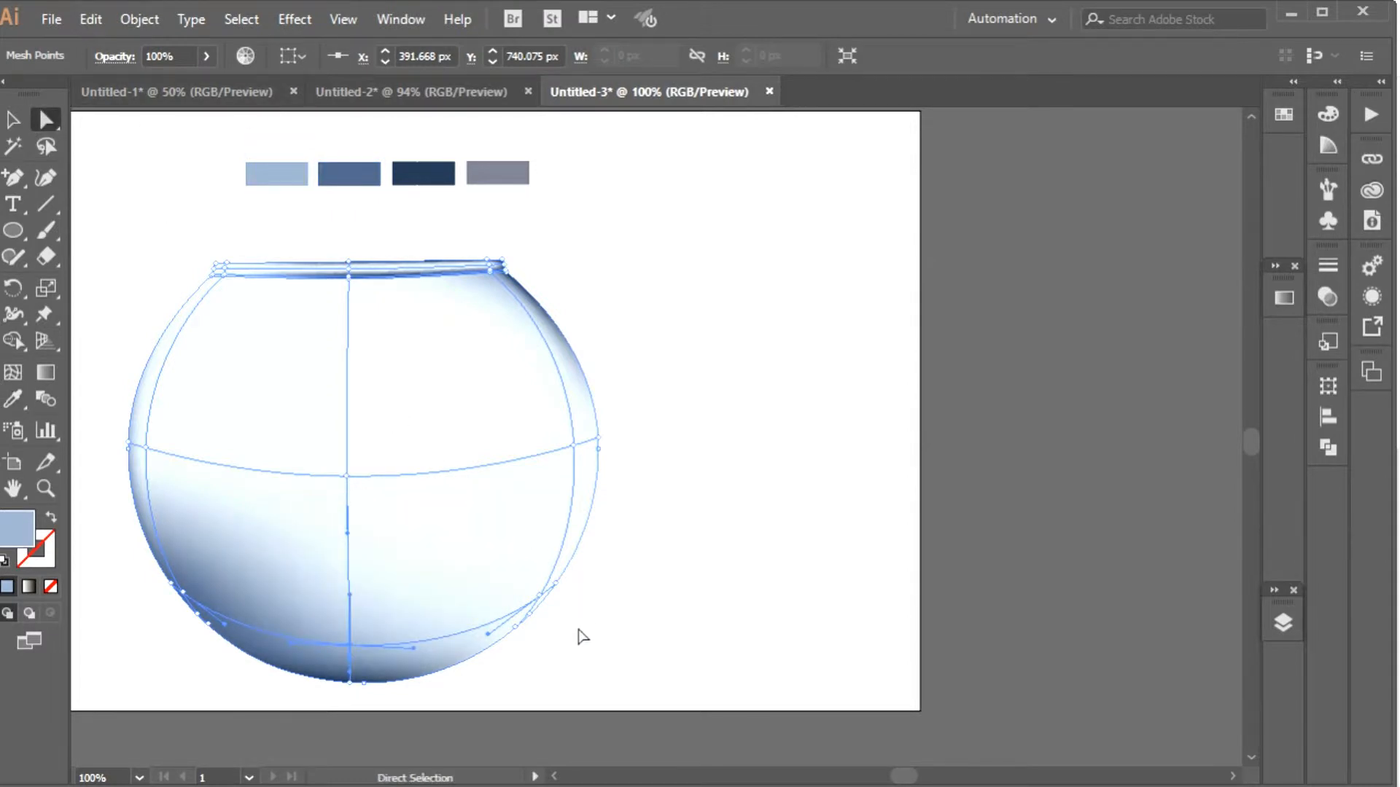
{"action": "left_click_drag", "start_coordinate": [517, 587], "coordinate": [515, 585]}
{"action": "left_click", "coordinate": [14, 399]}
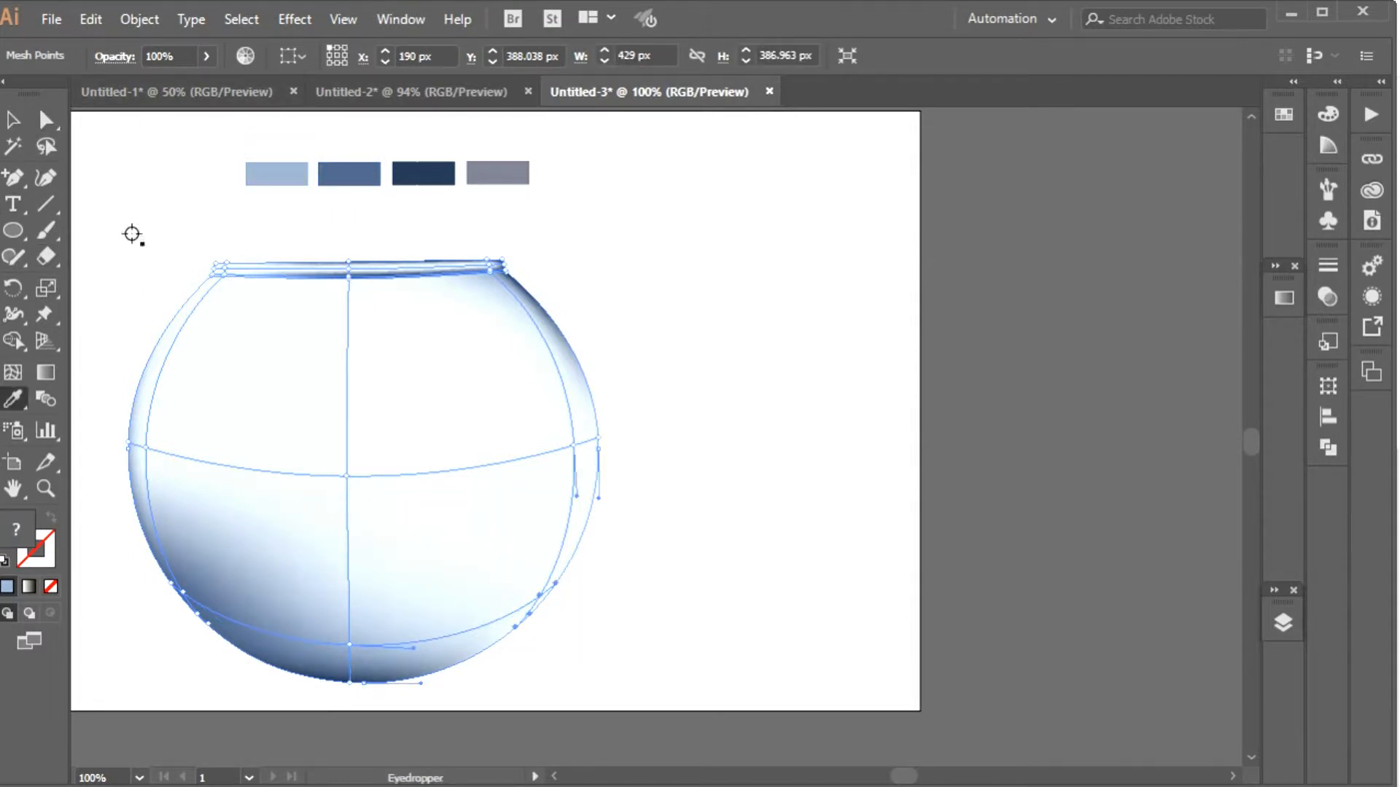
{"action": "left_click", "coordinate": [420, 136]}
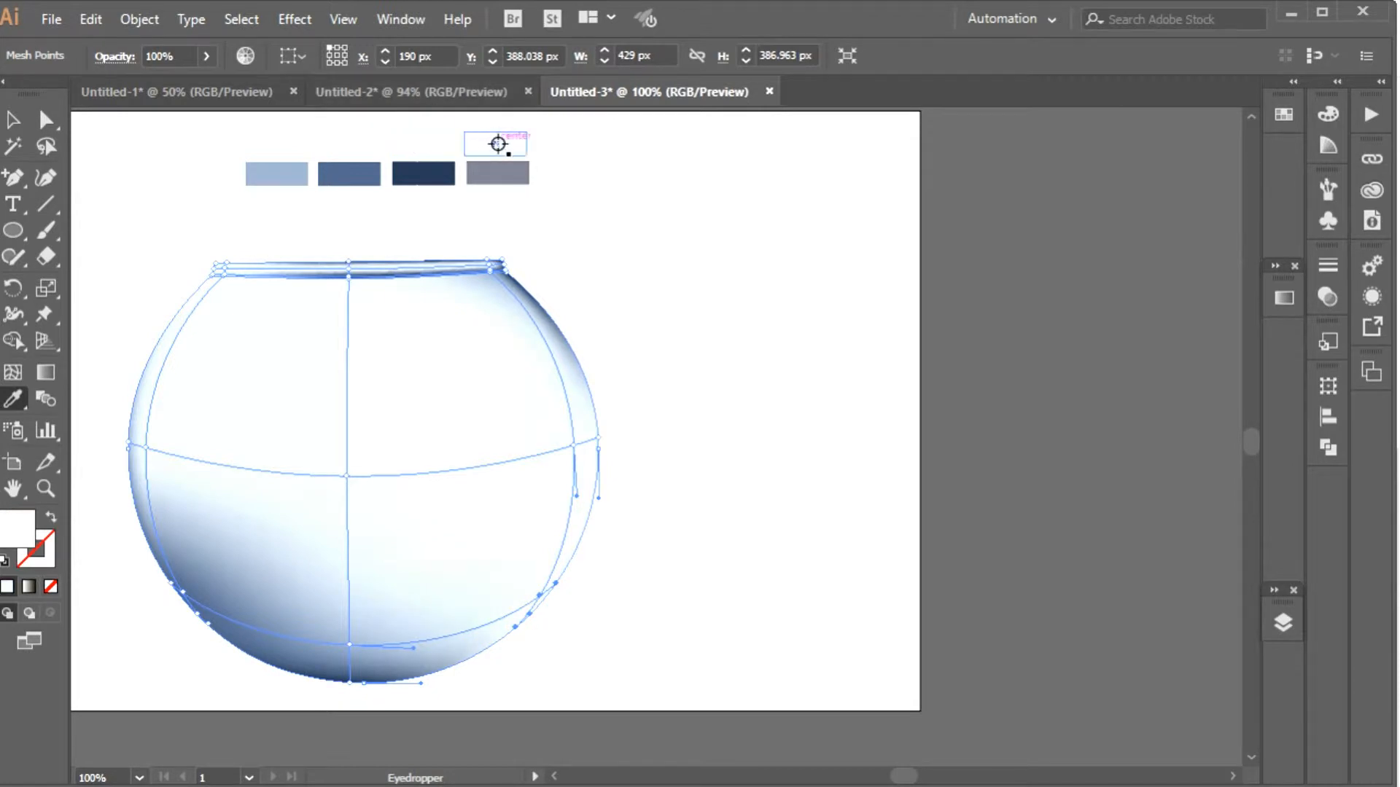
- Colour the mesh points at the right end of the bowl's middle row with the light blue swatch
{"action": "left_click", "coordinate": [46, 119]}
{"action": "left_click_drag", "start_coordinate": [594, 452], "coordinate": [592, 436]}
{"action": "left_click", "coordinate": [13, 398]}
{"action": "left_click", "coordinate": [268, 175]}
{"action": "left_click", "coordinate": [46, 119]}
{"action": "left_click", "coordinate": [217, 241]}
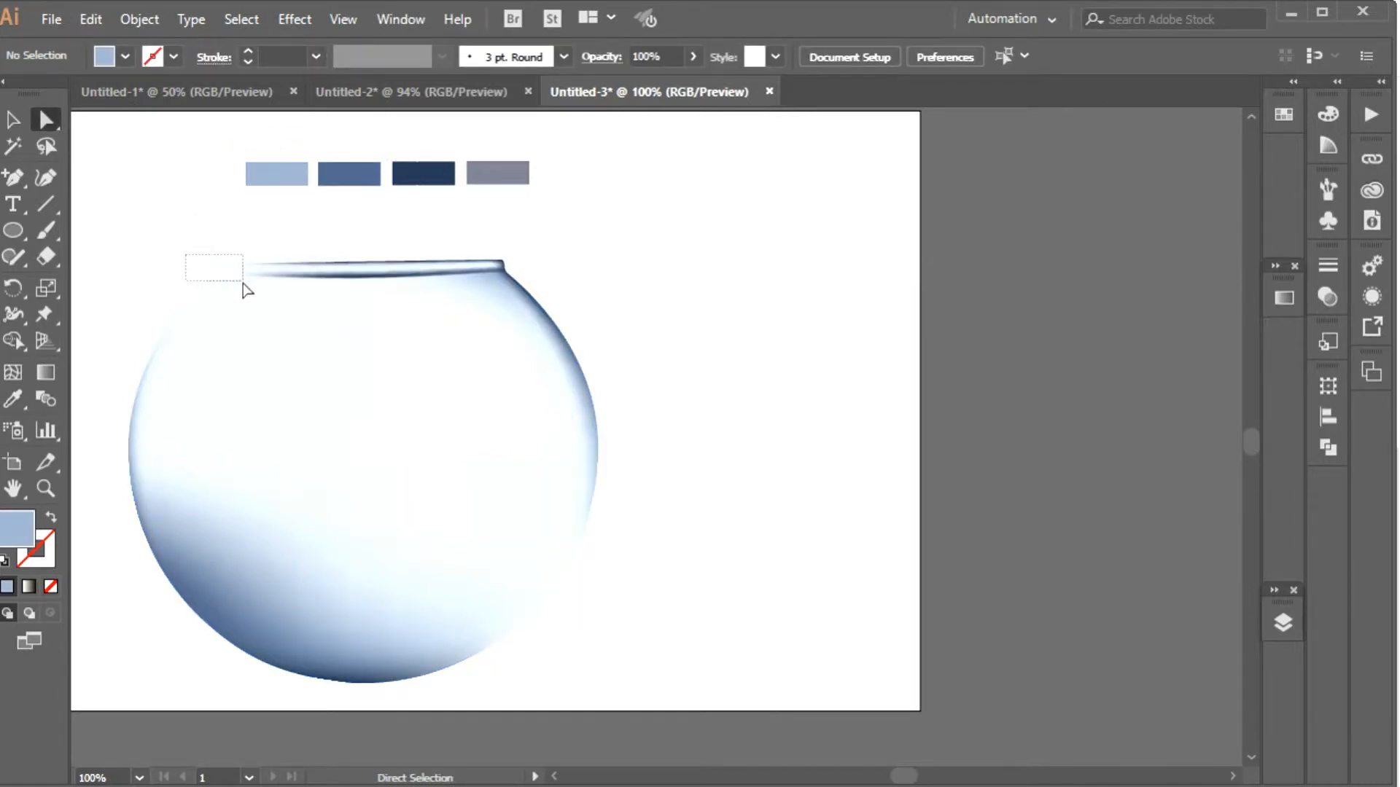
- Colour the mesh points at the left end of the bowl's rim white
{"action": "left_click_drag", "start_coordinate": [244, 290], "coordinate": [245, 290]}
{"action": "left_click", "coordinate": [18, 396]}
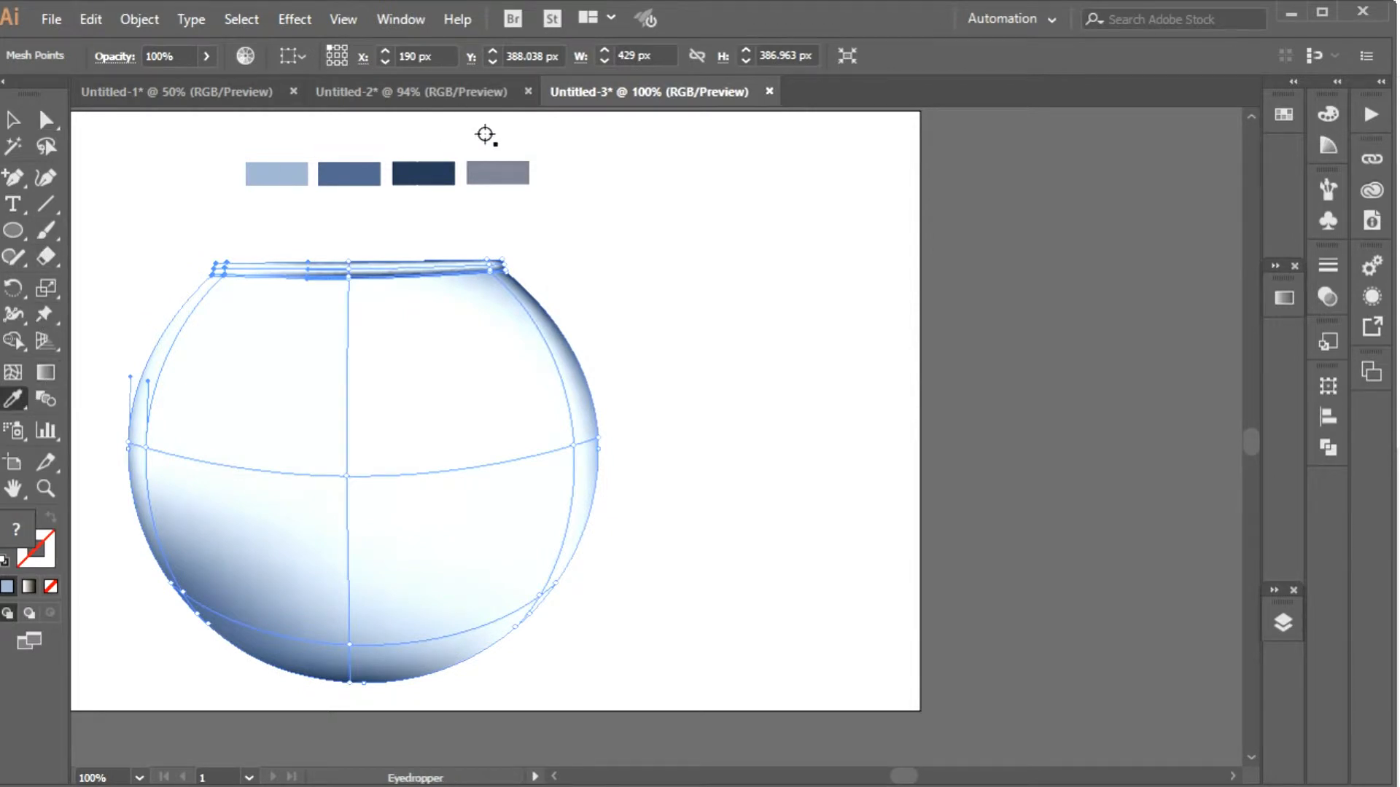
{"action": "left_click", "coordinate": [485, 136]}
{"action": "left_click", "coordinate": [46, 120]}
{"action": "left_click", "coordinate": [143, 149]}
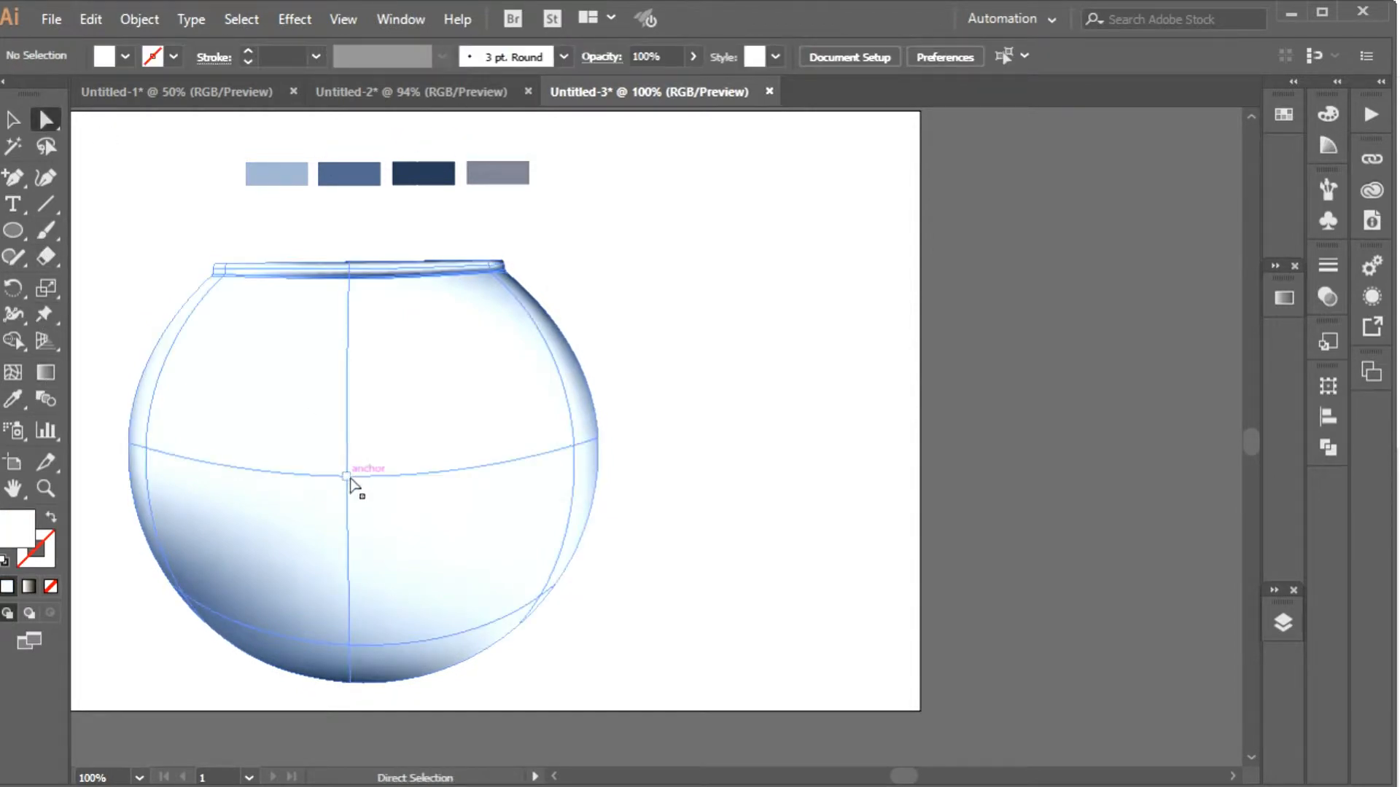
- Colour the mesh point at the centre of the bowl's middle row white
{"action": "left_click", "coordinate": [347, 476]}
{"action": "left_click", "coordinate": [28, 399]}
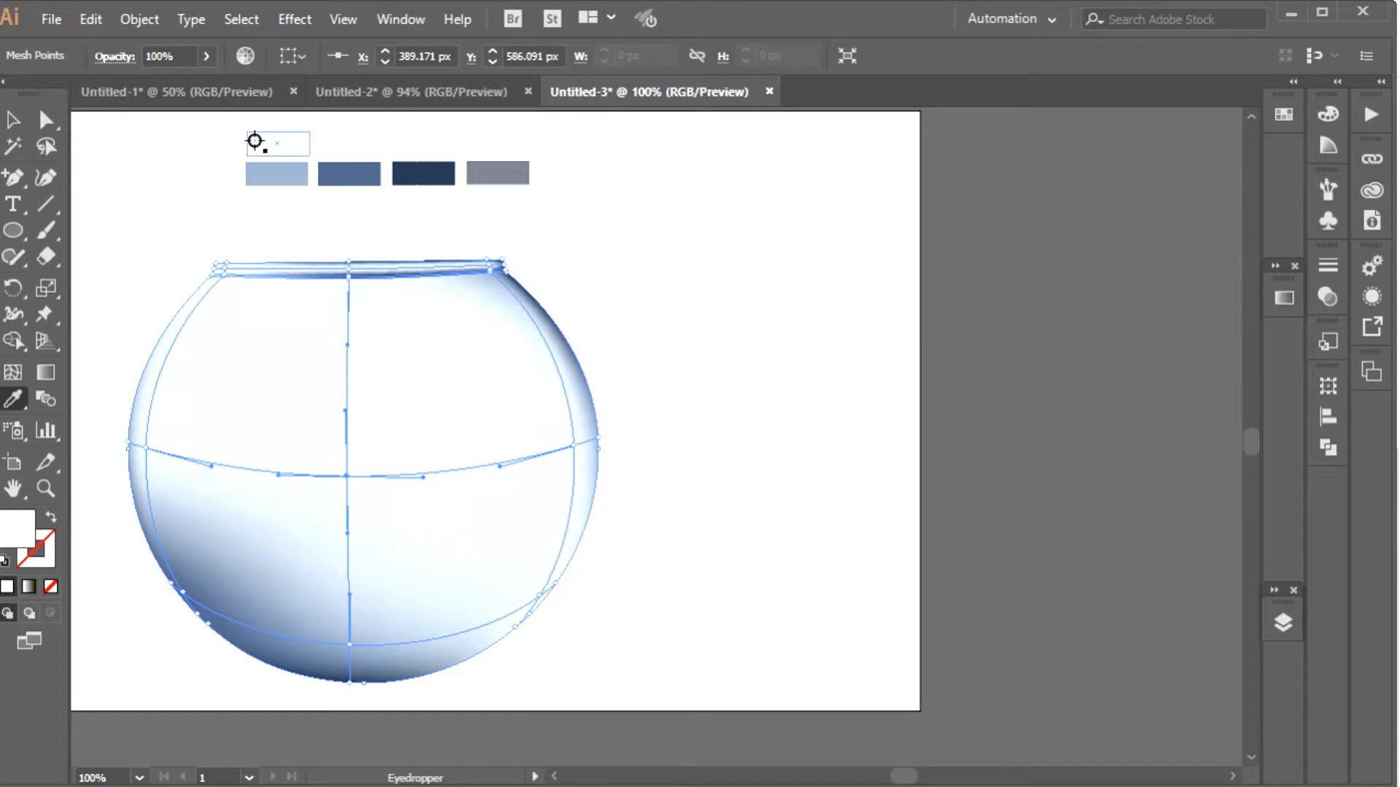
{"action": "left_click", "coordinate": [264, 169]}
{"action": "left_click", "coordinate": [44, 122]}
{"action": "left_click", "coordinate": [459, 194]}
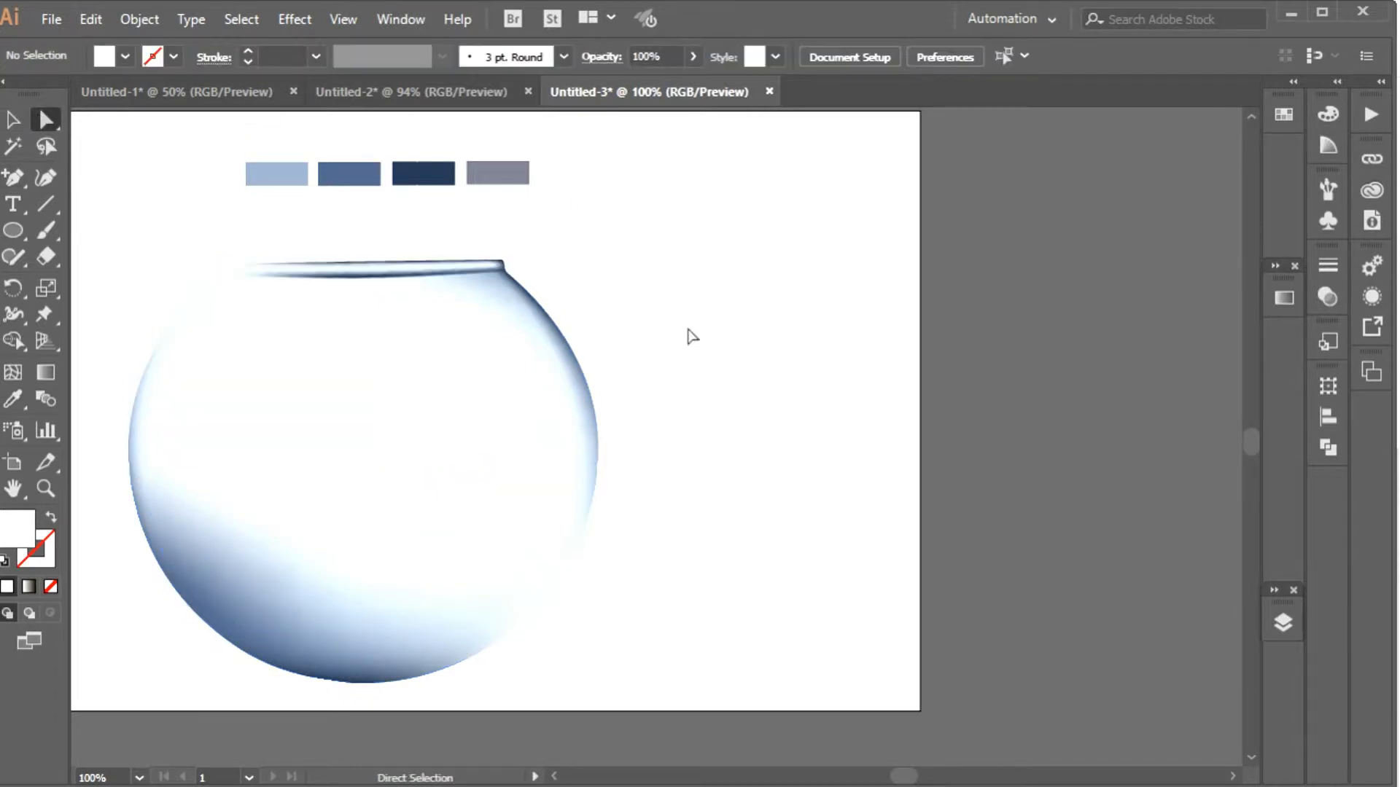
- Recolour the inner mesh point near the bowl's lower left edge with the light blue swatch
{"action": "left_click_drag", "start_coordinate": [663, 401], "coordinate": [779, 371]}
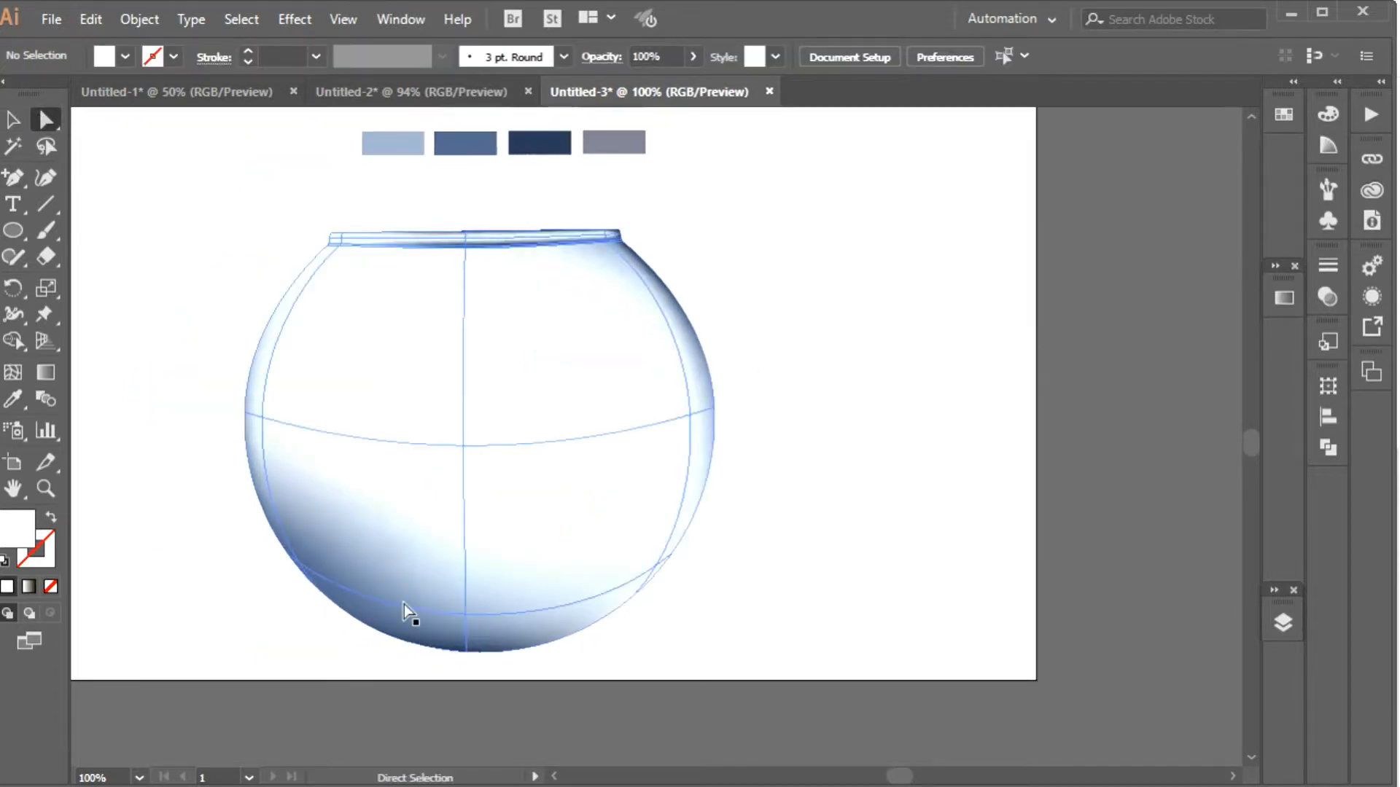
{"action": "left_click", "coordinate": [304, 573]}
{"action": "left_click", "coordinate": [13, 400]}
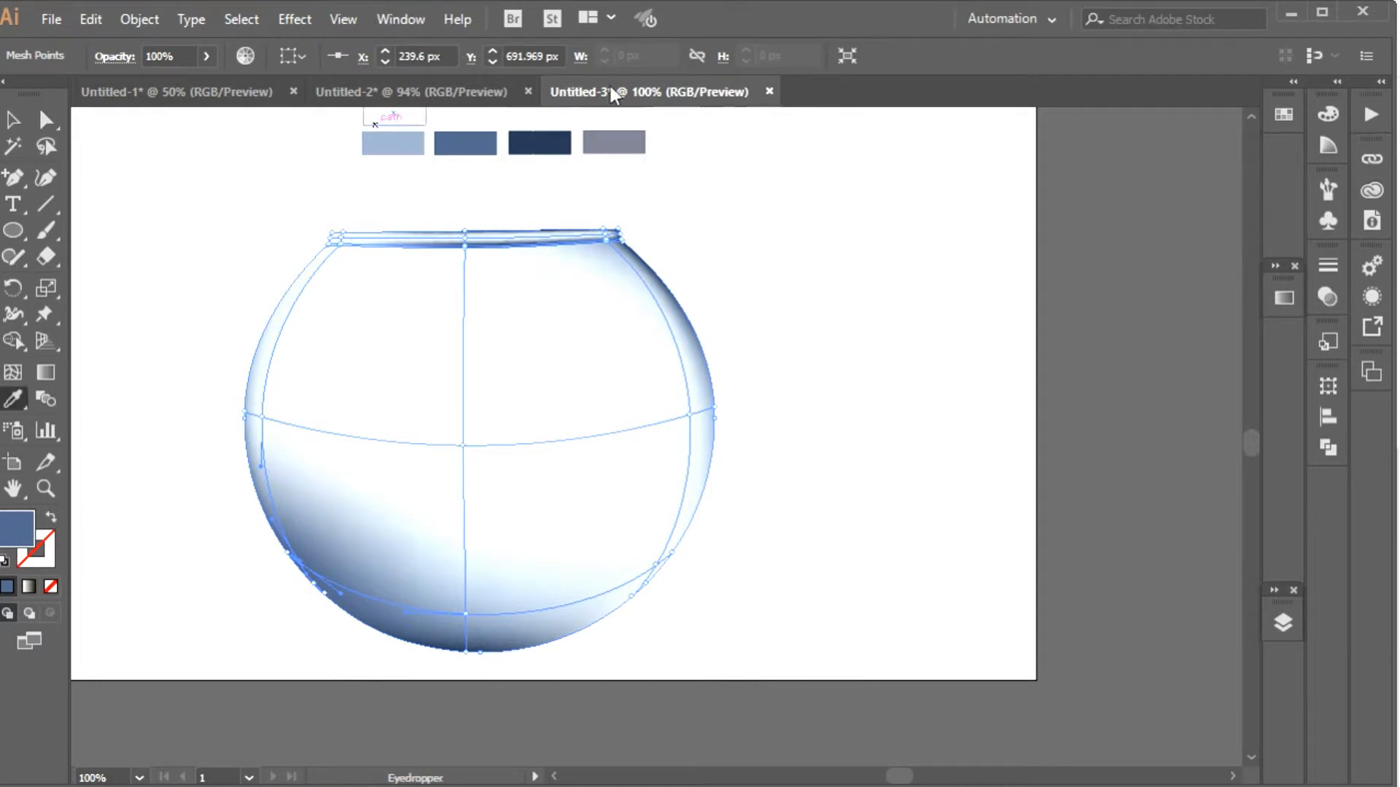
{"action": "scroll", "coordinate": [600, 163], "scroll_direction": "up", "scroll_amount": 2}
{"action": "left_click", "coordinate": [605, 168]}
{"action": "left_click", "coordinate": [402, 192]}
- Set the opacity of the inner mesh point near the bowl's lower left edge to 94%
{"action": "left_click", "coordinate": [207, 57]}
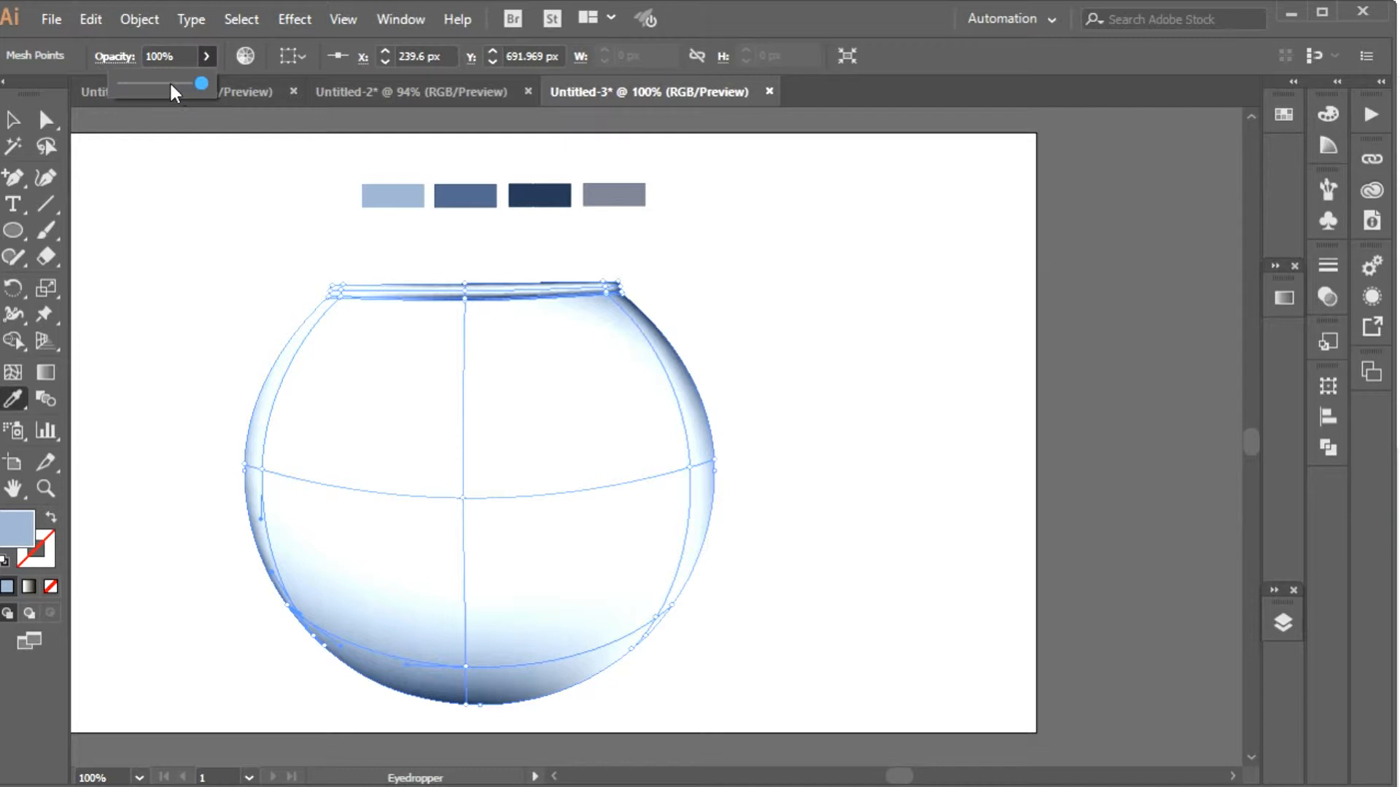
{"action": "left_click", "coordinate": [183, 53]}
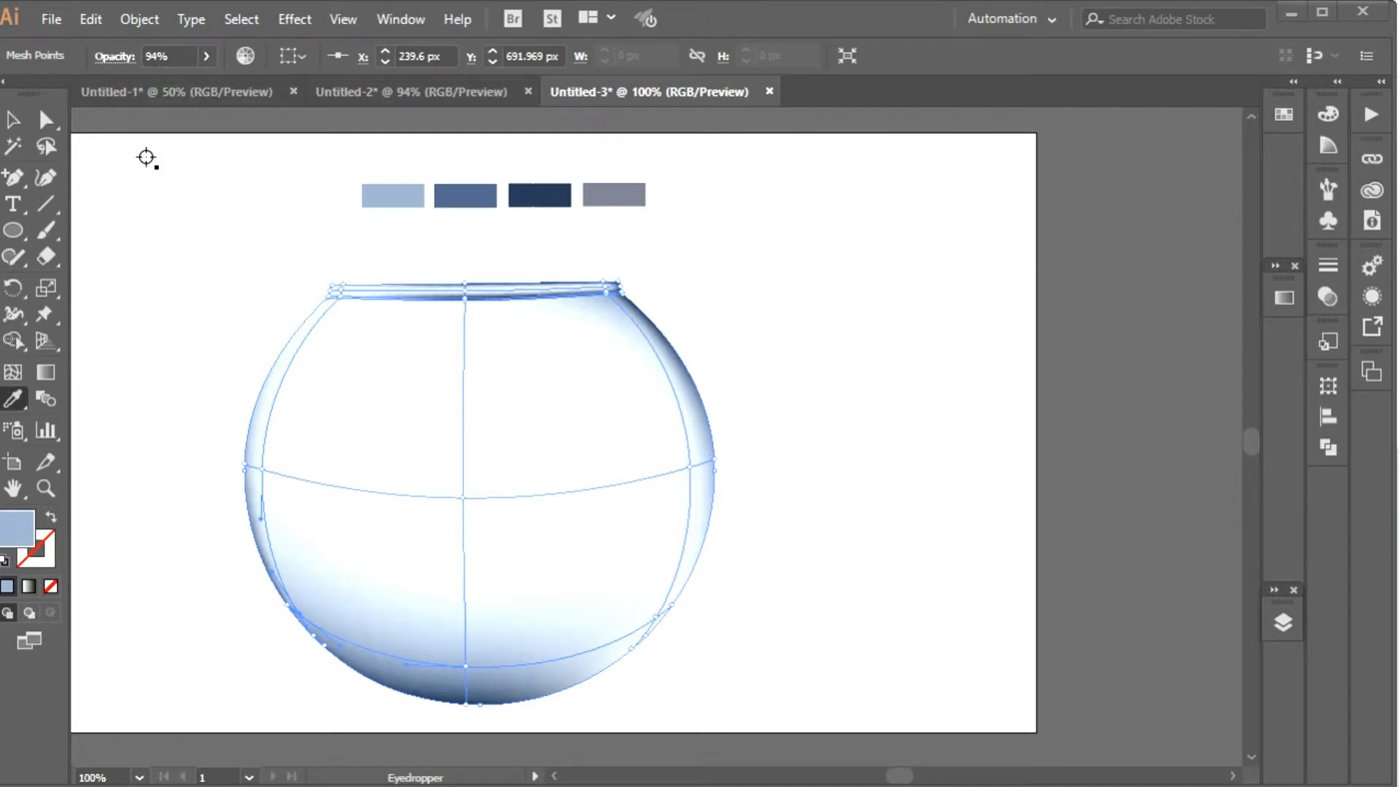
{"action": "left_click", "coordinate": [46, 118]}
{"action": "left_click", "coordinate": [88, 150]}
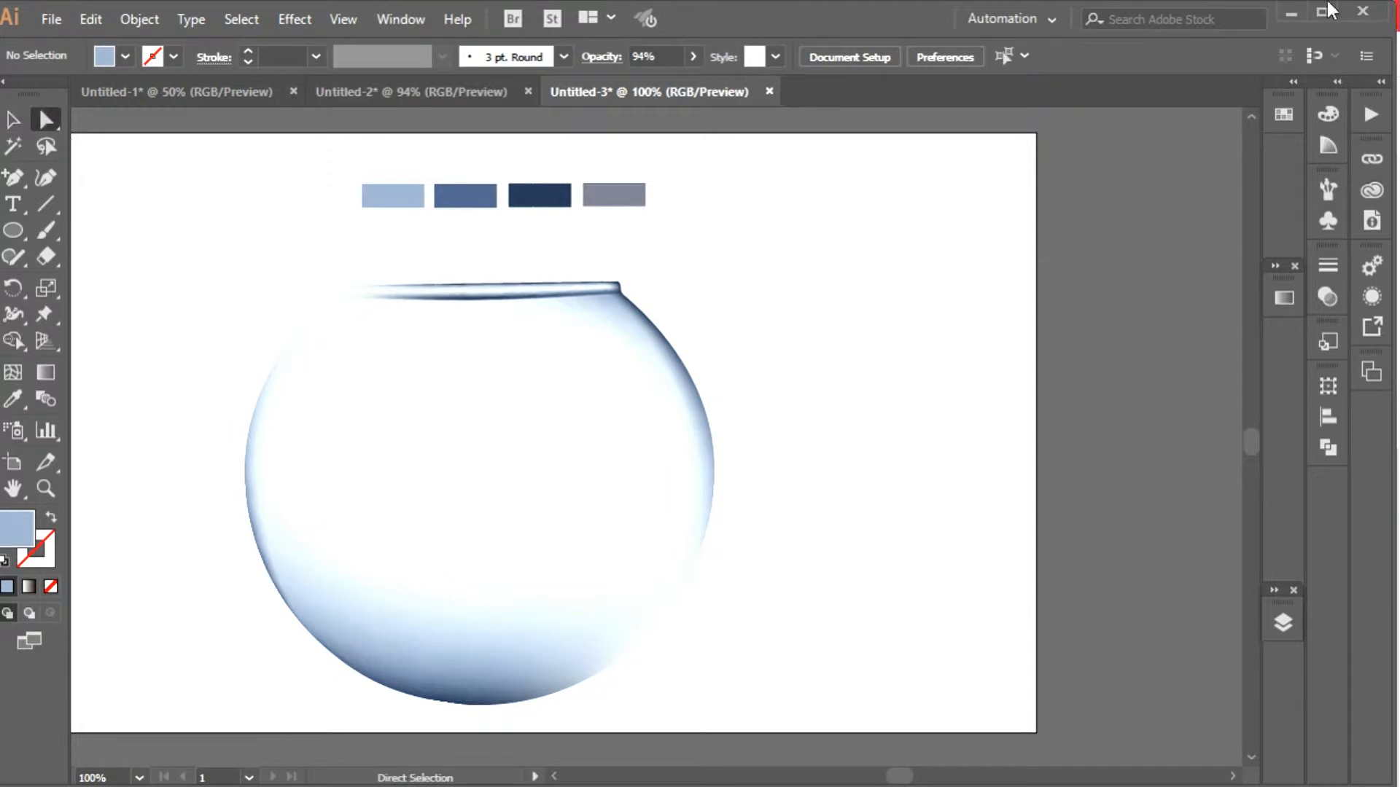
- Set the opacity of the central mesh point on the row just above the bowl's bottom edge to 80%
{"action": "left_click", "coordinate": [468, 673]}
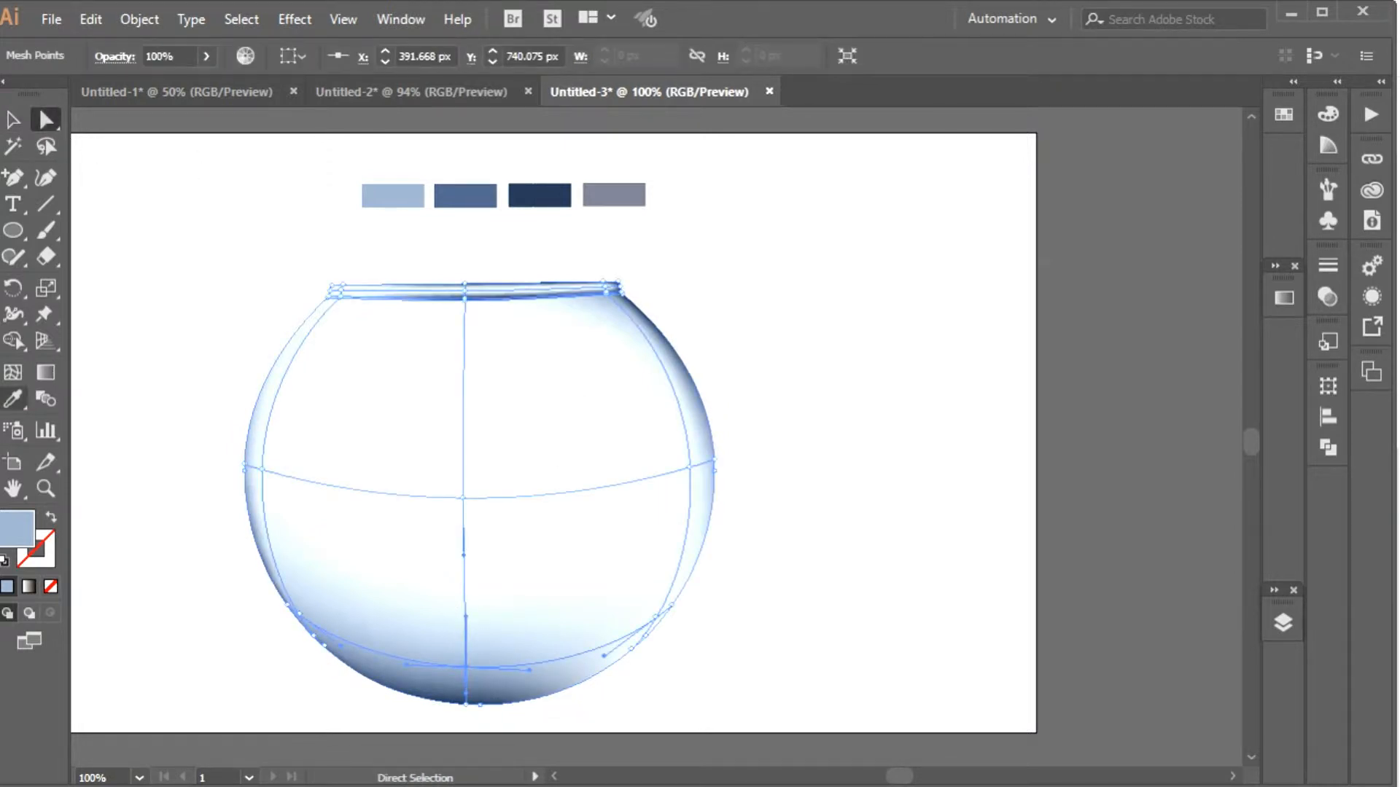
{"action": "left_click", "coordinate": [207, 56]}
{"action": "left_click_drag", "start_coordinate": [196, 86], "coordinate": [182, 76]}
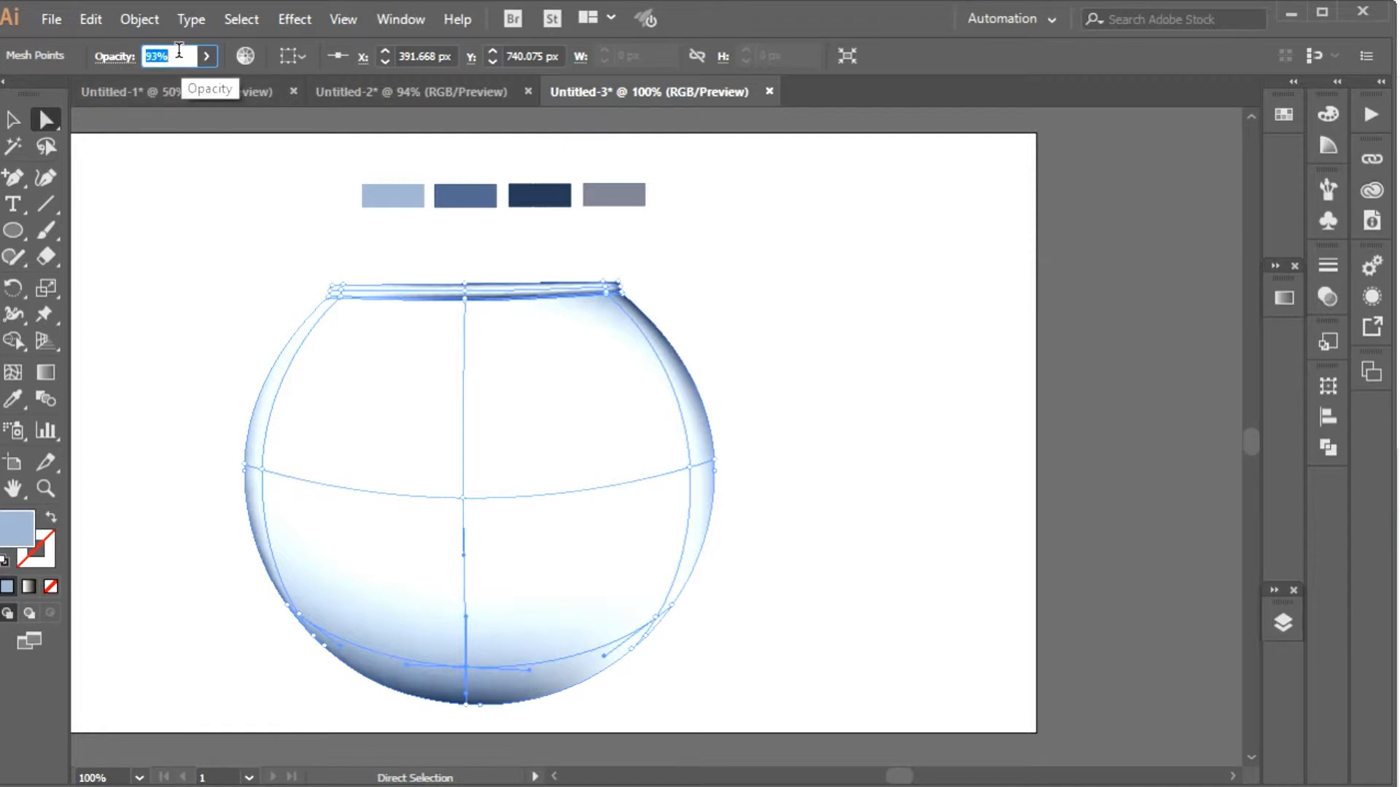
{"action": "scroll", "coordinate": [181, 53], "scroll_direction": "down", "scroll_amount": 12}
{"action": "left_click", "coordinate": [128, 206]}
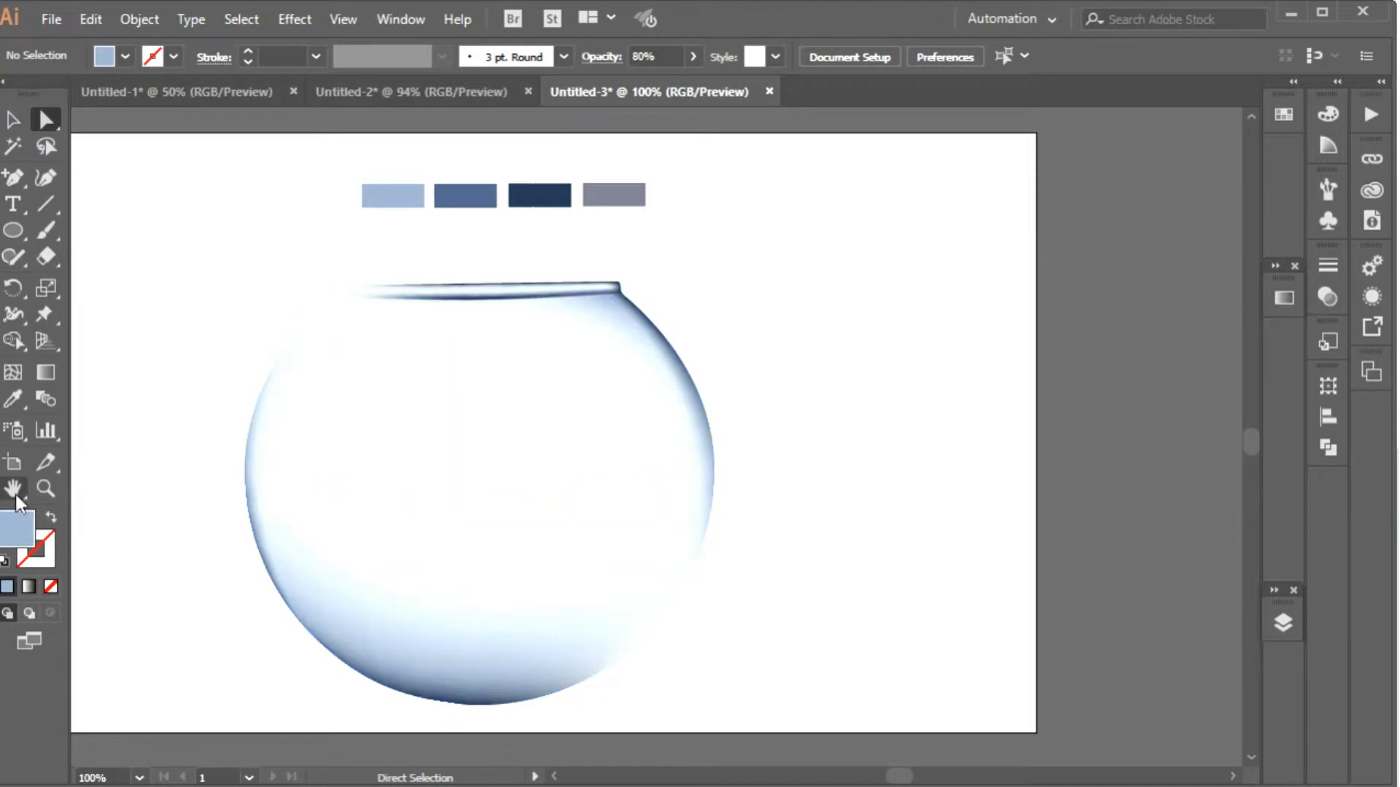
- Set the opacity of the navy mesh point at the centre of the rim's lower edge to 75%
{"action": "left_click", "coordinate": [45, 489]}
{"action": "left_click_drag", "start_coordinate": [394, 286], "coordinate": [705, 440]}
{"action": "scroll", "coordinate": [633, 421], "scroll_direction": "up", "scroll_amount": 2}
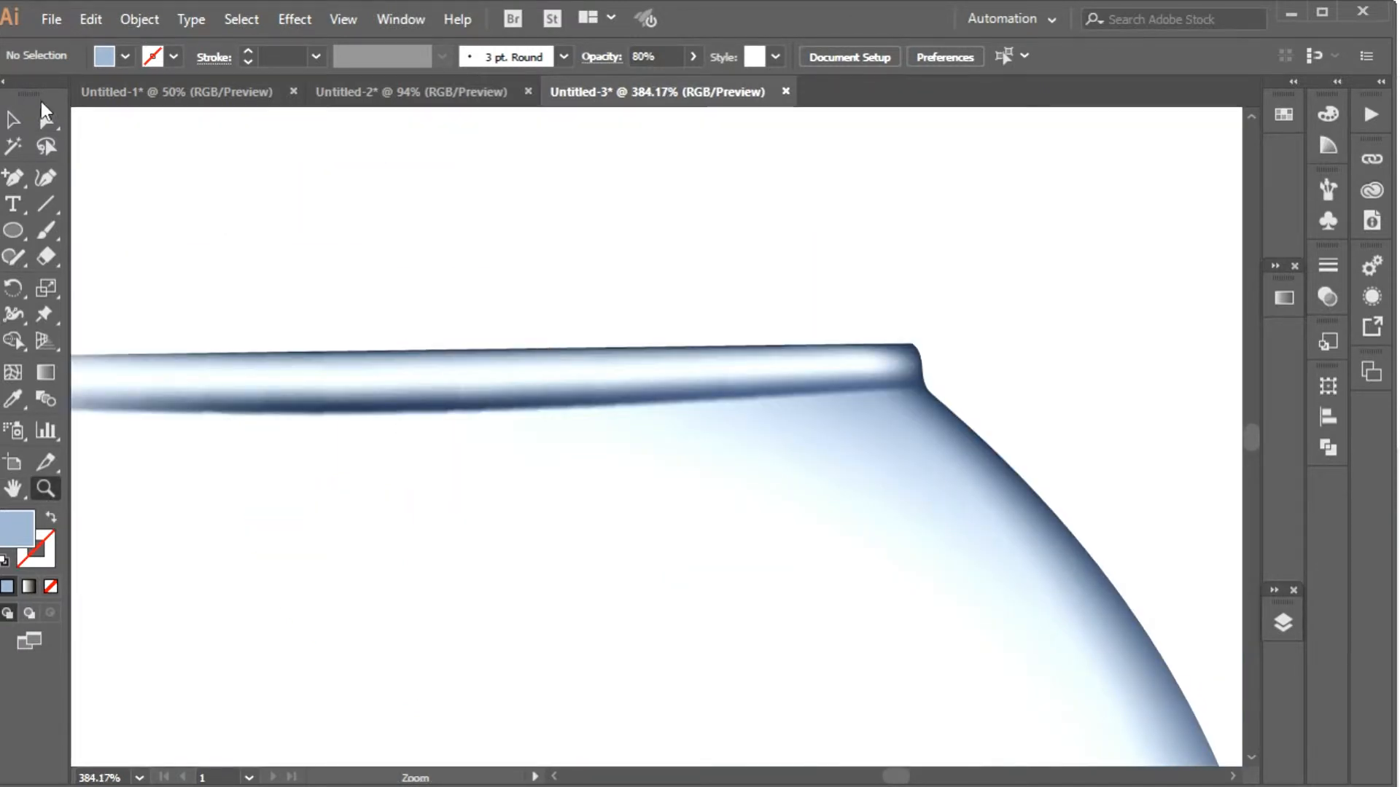
{"action": "key", "text": "a"}
{"action": "left_click", "coordinate": [324, 413]}
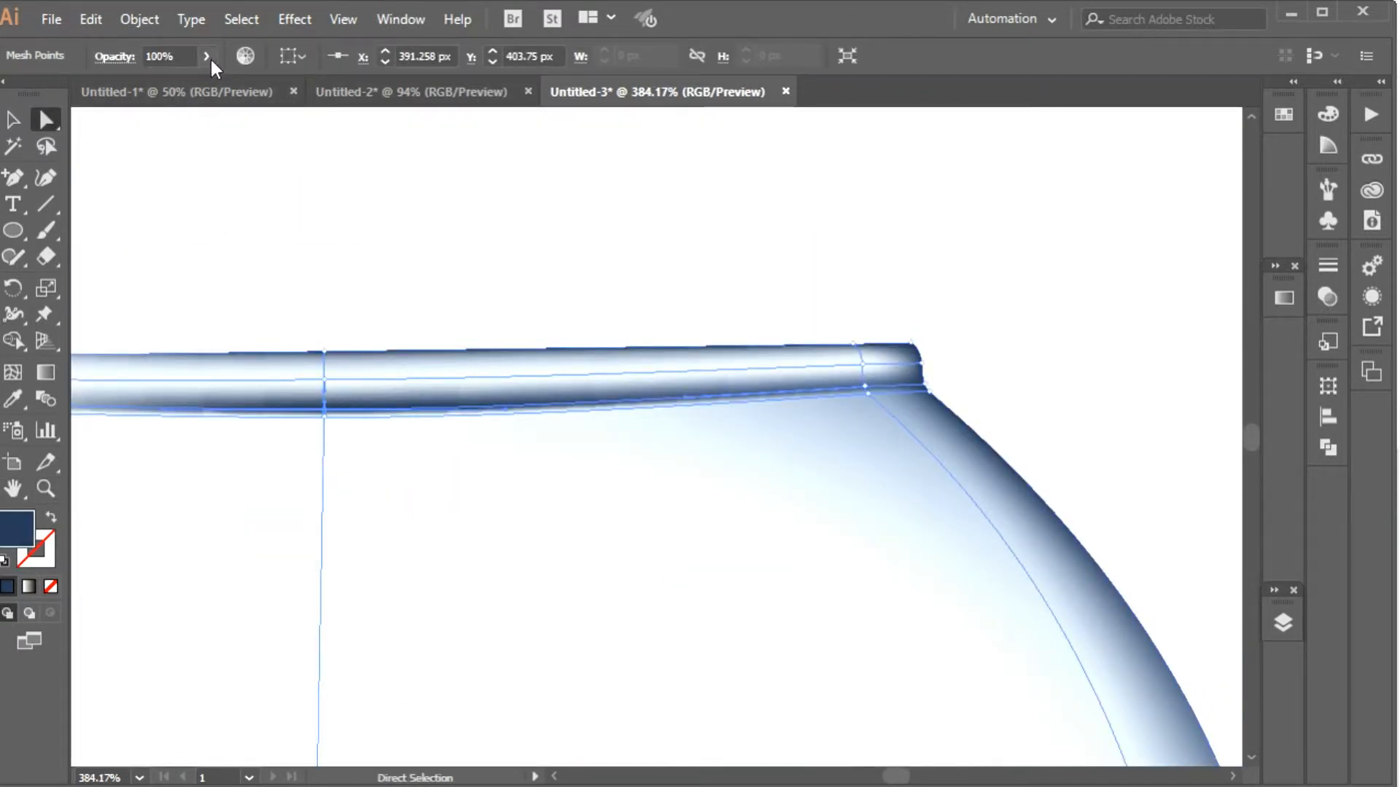
{"action": "left_click", "coordinate": [187, 54]}
{"action": "scroll", "coordinate": [187, 54], "scroll_direction": "down", "scroll_amount": 3}
{"action": "type", "text": "71"}
{"action": "key", "text": "Return"}
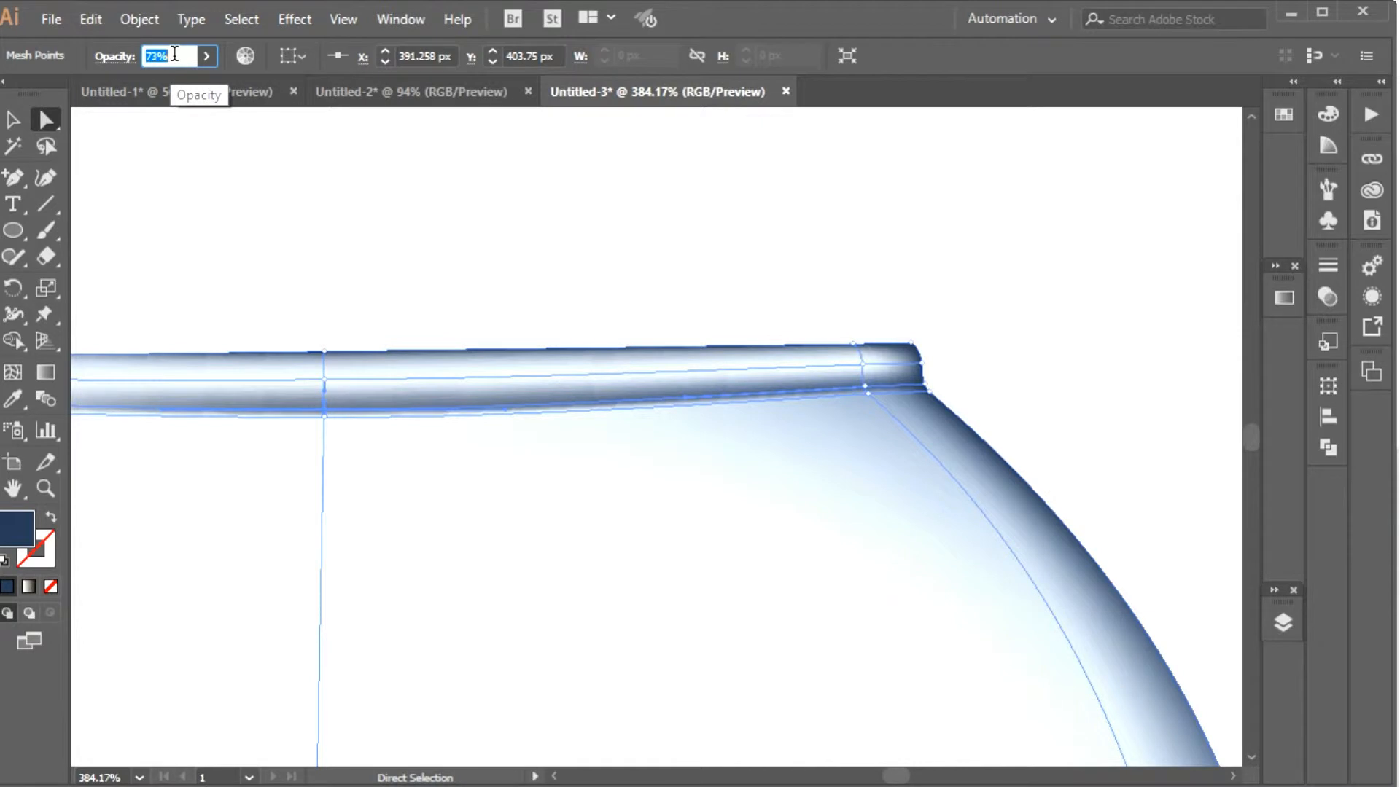
{"action": "left_click", "coordinate": [156, 193]}
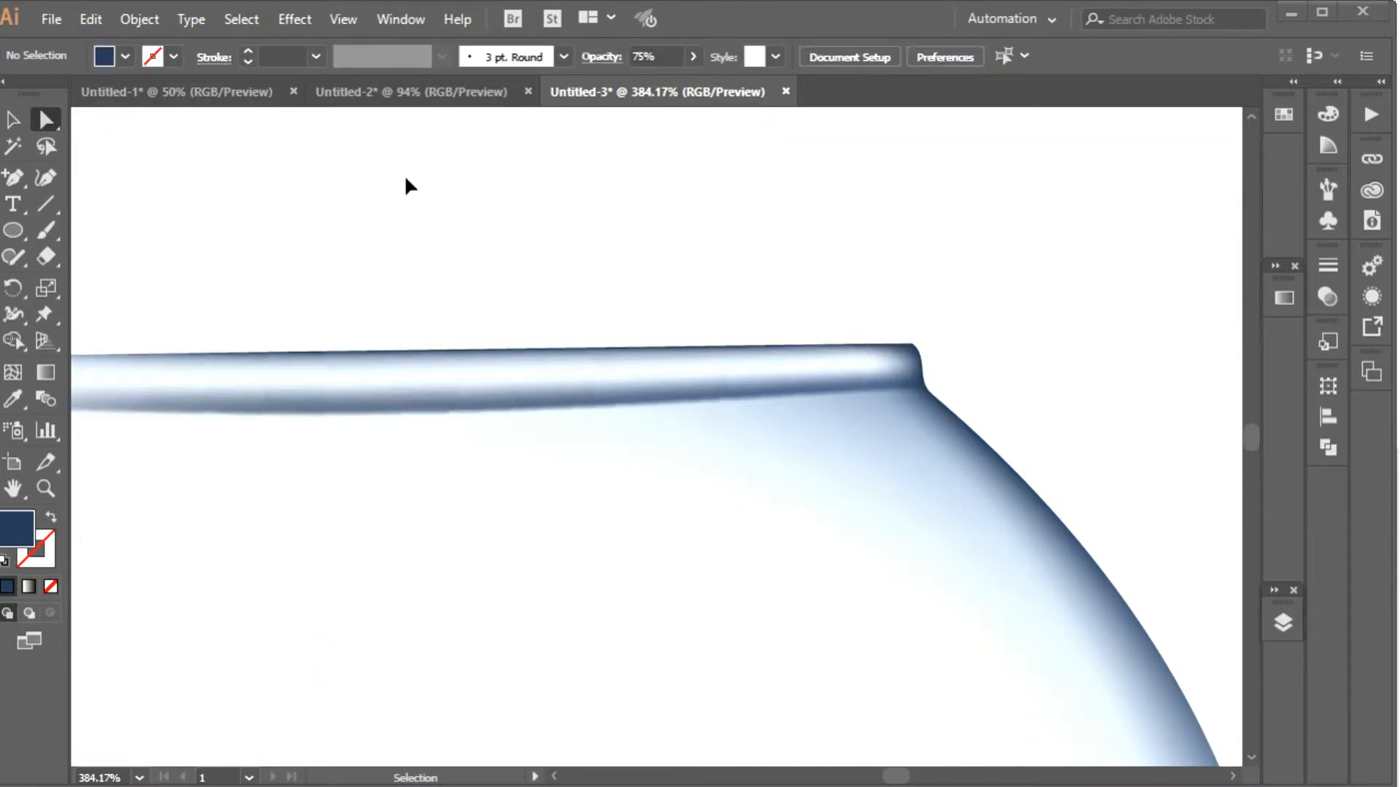
- Add a mesh row between the rim and the bowl's middle row, and colour its central point with the dark navy swatch
{"action": "key", "text": "space"}
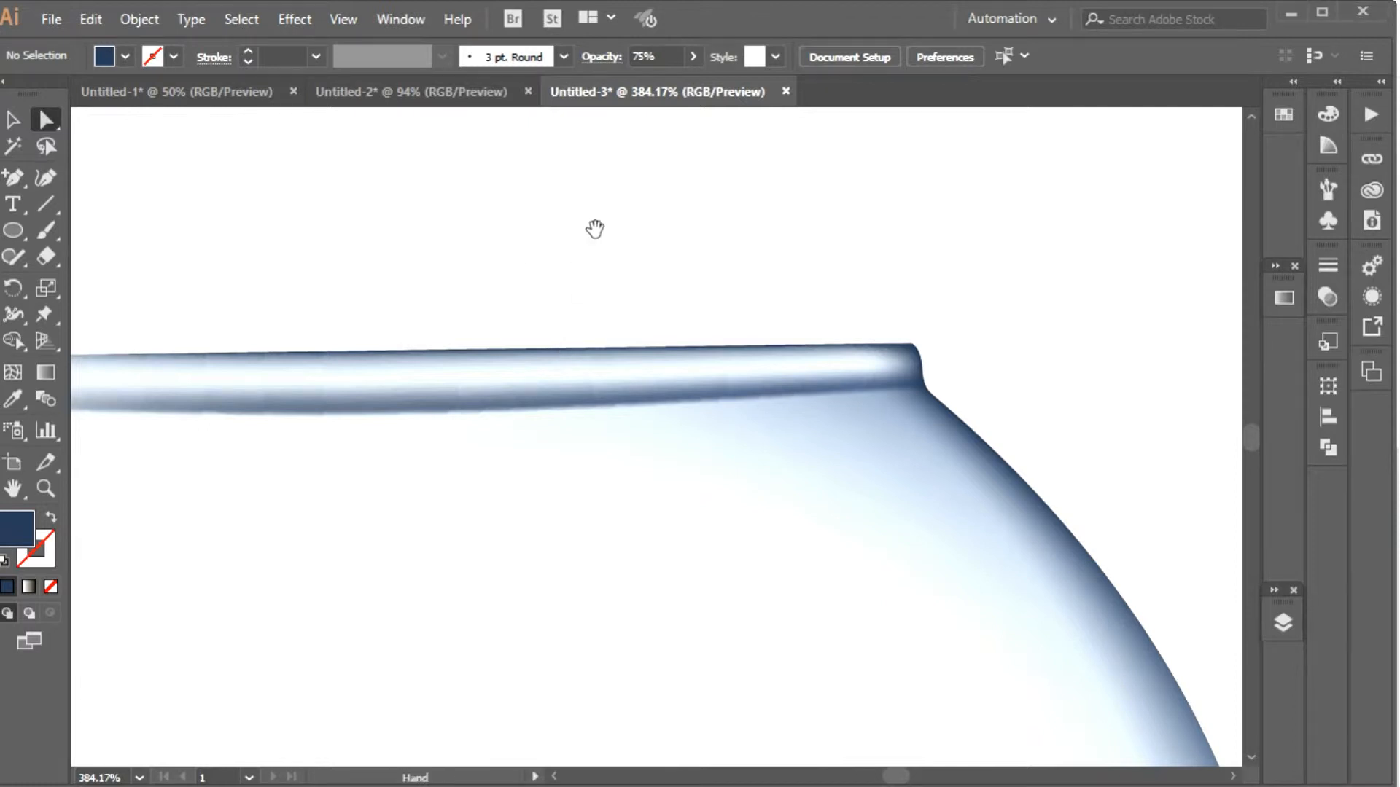
{"action": "left_click_drag", "start_coordinate": [515, 481], "coordinate": [656, 331]}
{"action": "key", "text": "ctrl+1"}
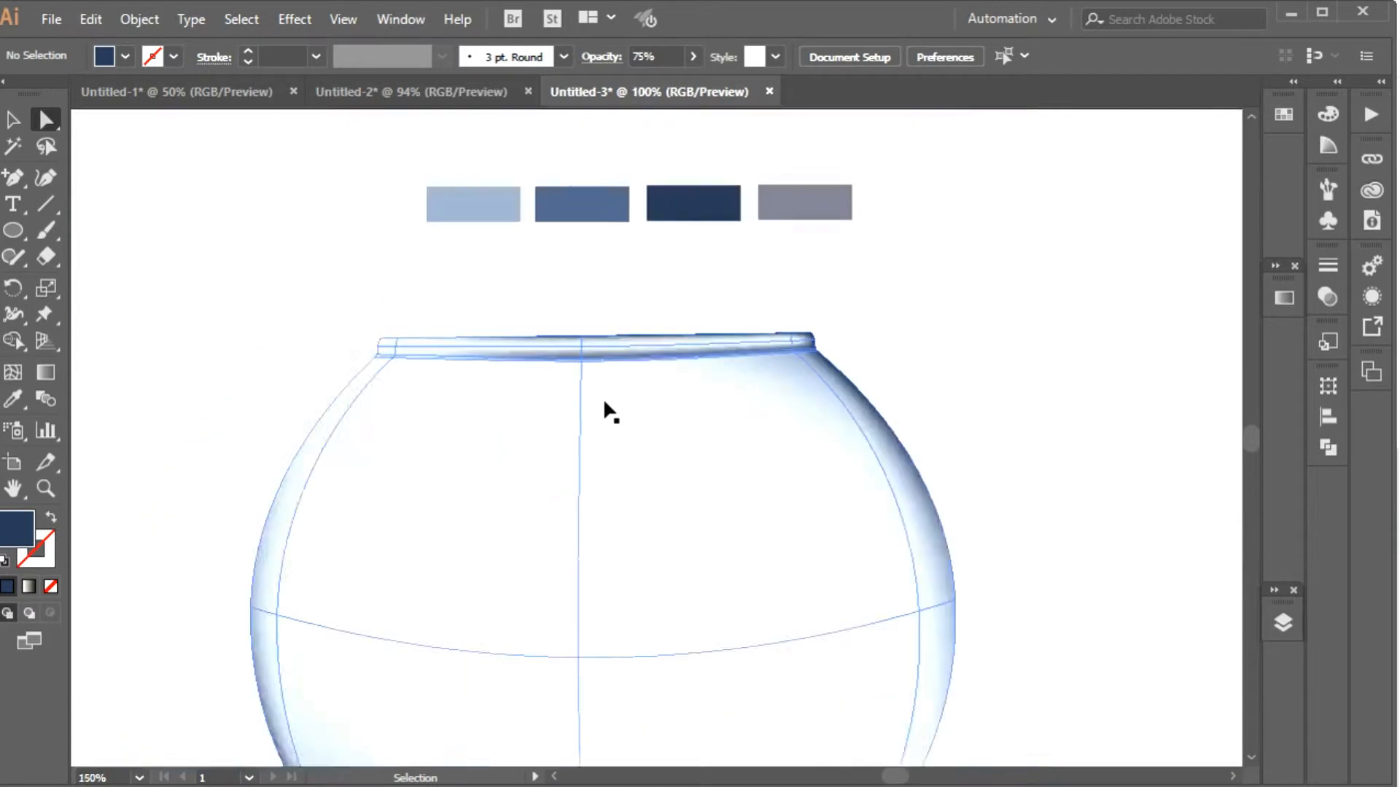
{"action": "key", "text": "ctrl+0"}
{"action": "scroll", "coordinate": [790, 322], "scroll_direction": "down", "scroll_amount": 3}
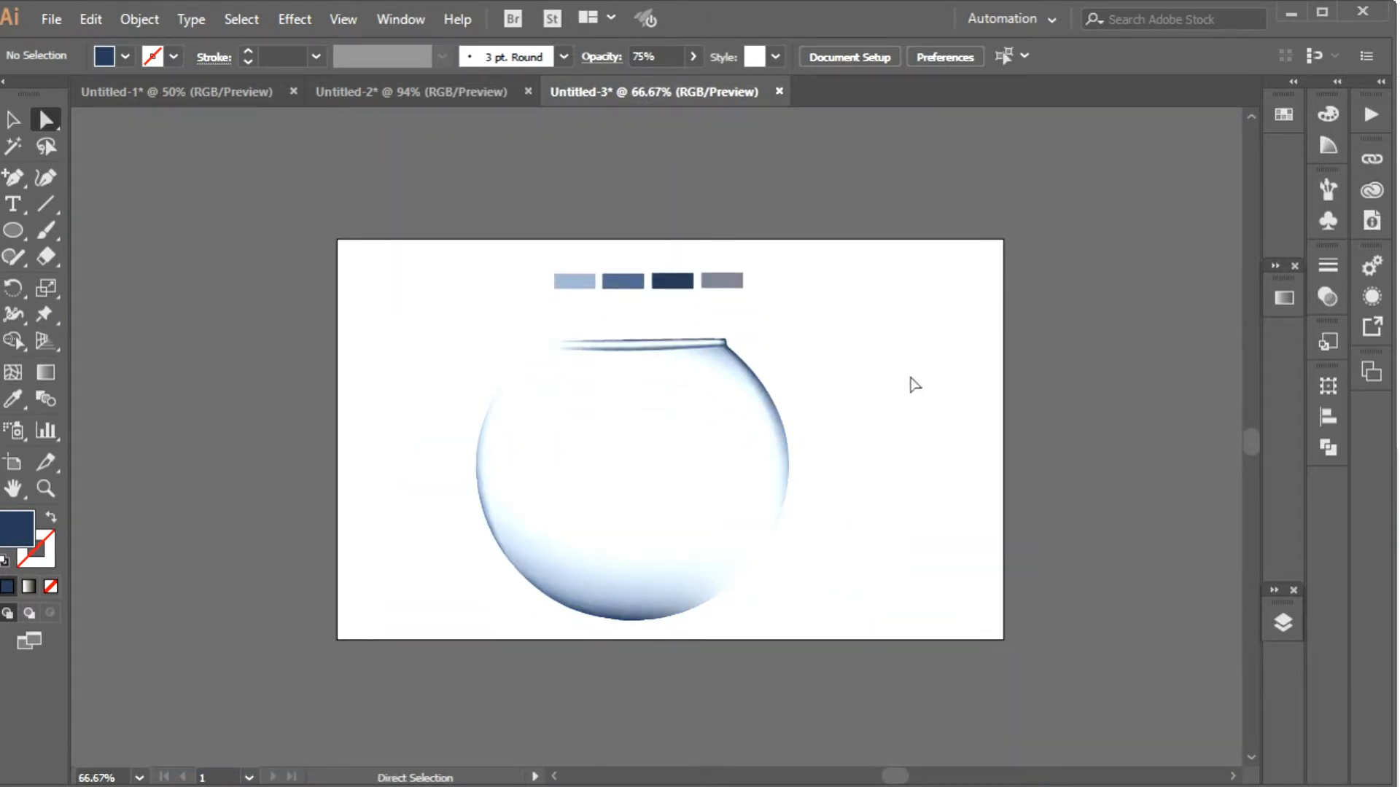
{"action": "scroll", "coordinate": [867, 405], "scroll_direction": "right", "scroll_amount": 3}
{"action": "left_click", "coordinate": [13, 372]}
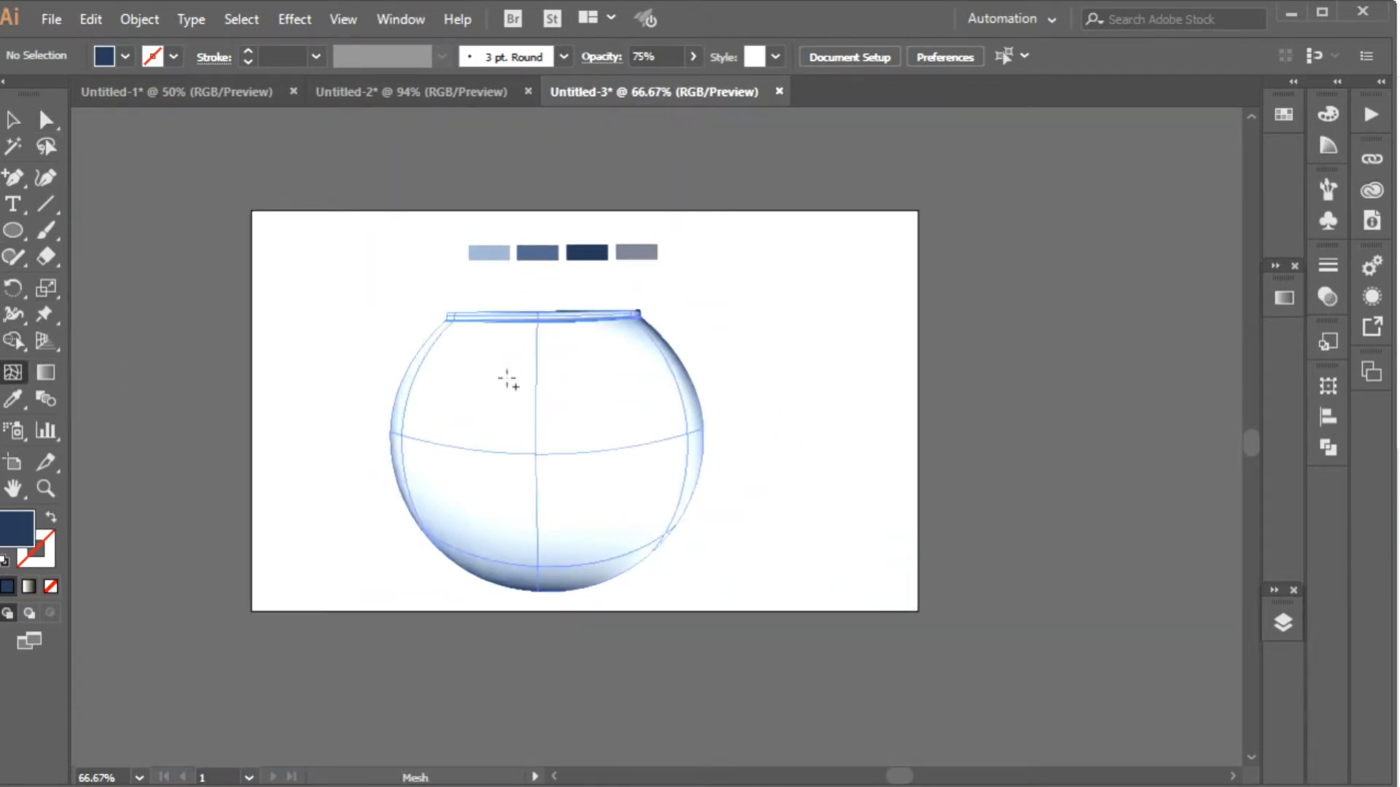
{"action": "left_click", "coordinate": [535, 395]}
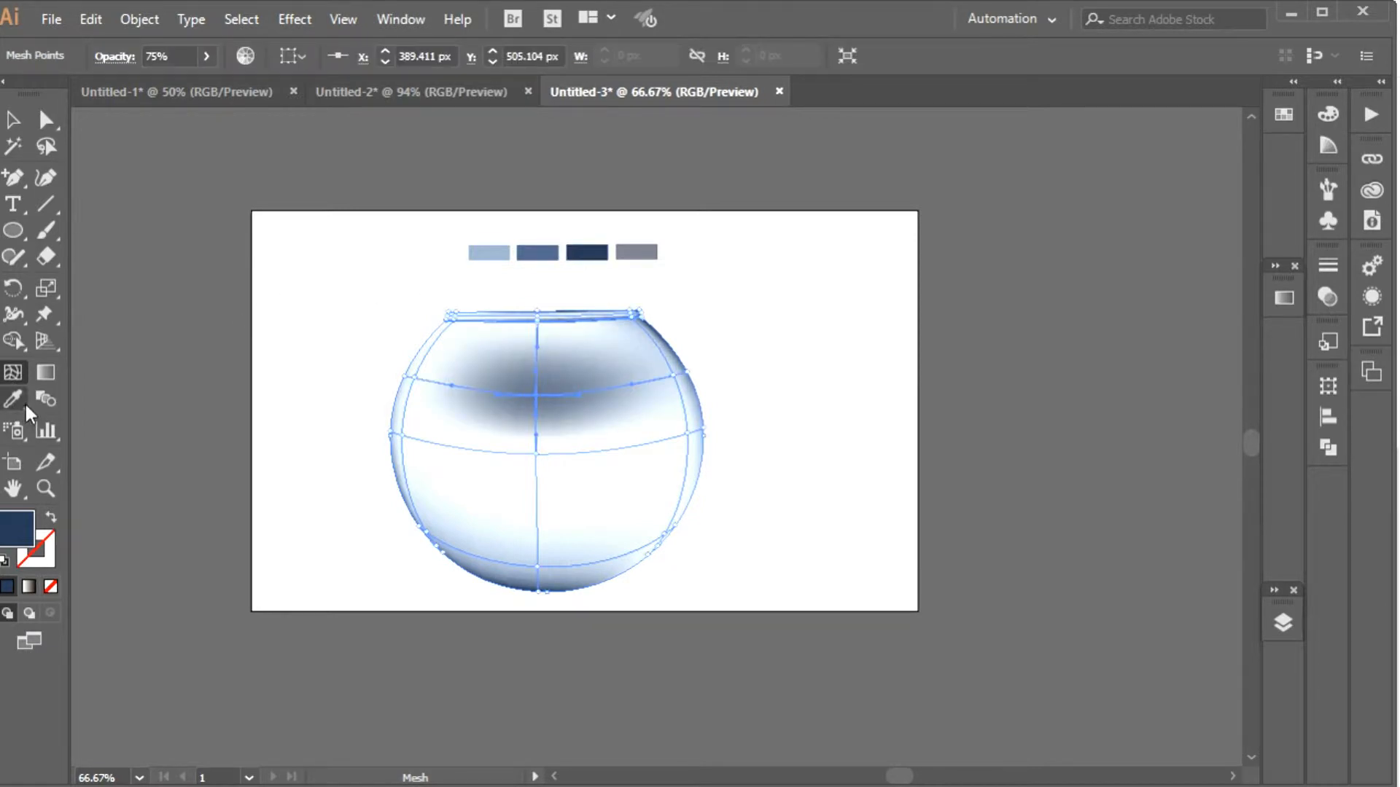
{"action": "left_click", "coordinate": [587, 252]}
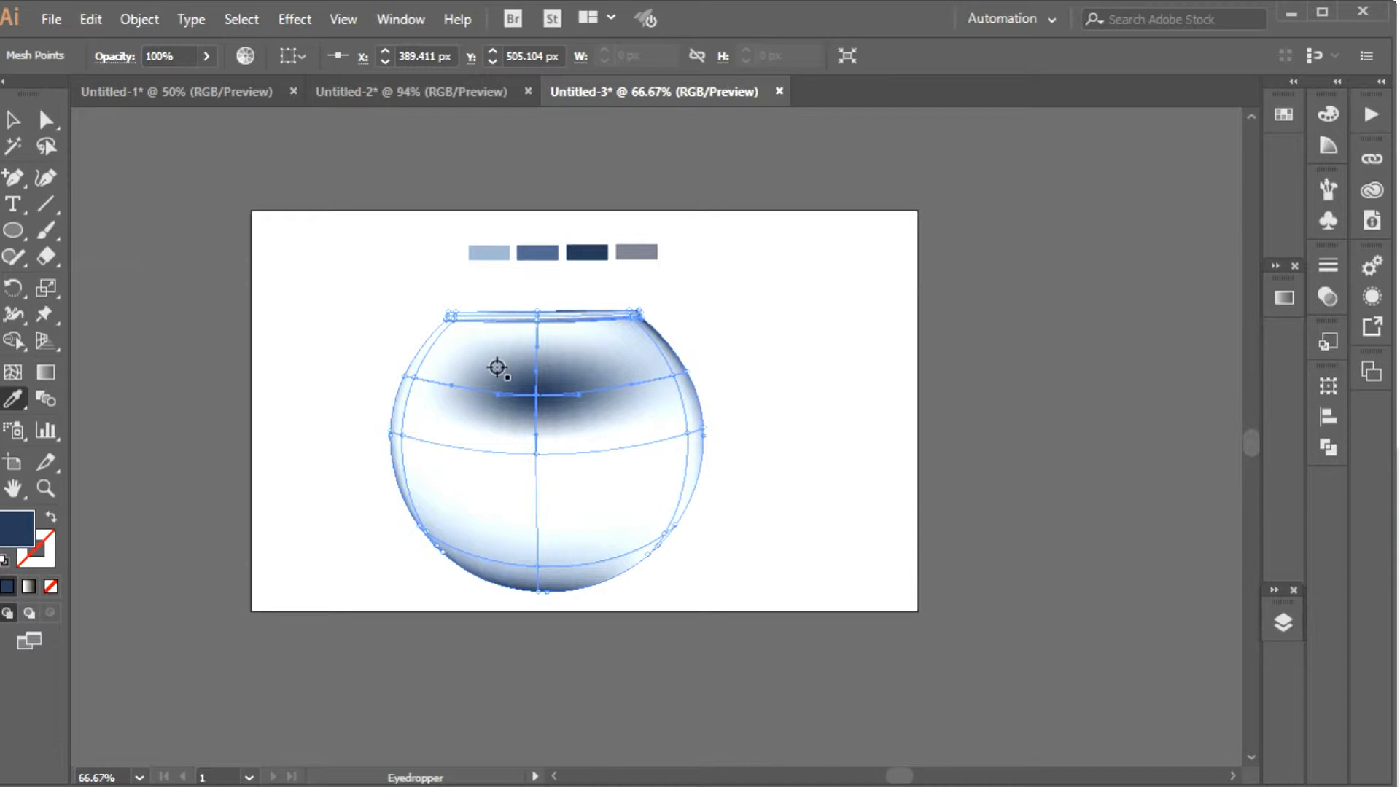
- Colour all mesh points of the new upper row with the dark navy swatch to form a band across the bowl
{"action": "key", "text": "a"}
{"action": "key", "text": "ctrl+equal"}
{"action": "key", "text": "ctrl+equal"}
{"action": "left_click_drag", "start_coordinate": [230, 375], "coordinate": [1175, 494]}
{"action": "left_click_drag", "start_coordinate": [178, 314], "coordinate": [1210, 507]}
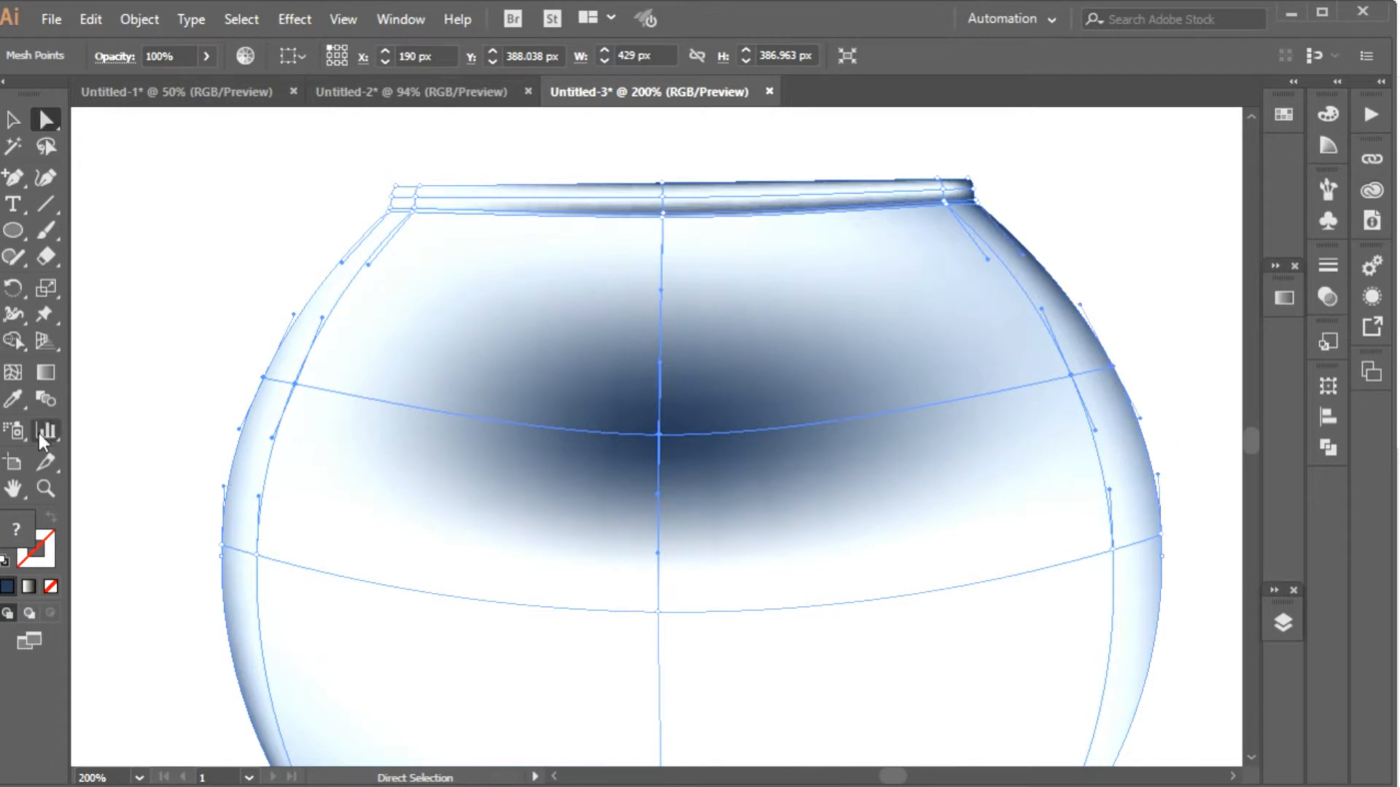
{"action": "left_click", "coordinate": [13, 401]}
{"action": "key", "text": "ctrl+minus"}
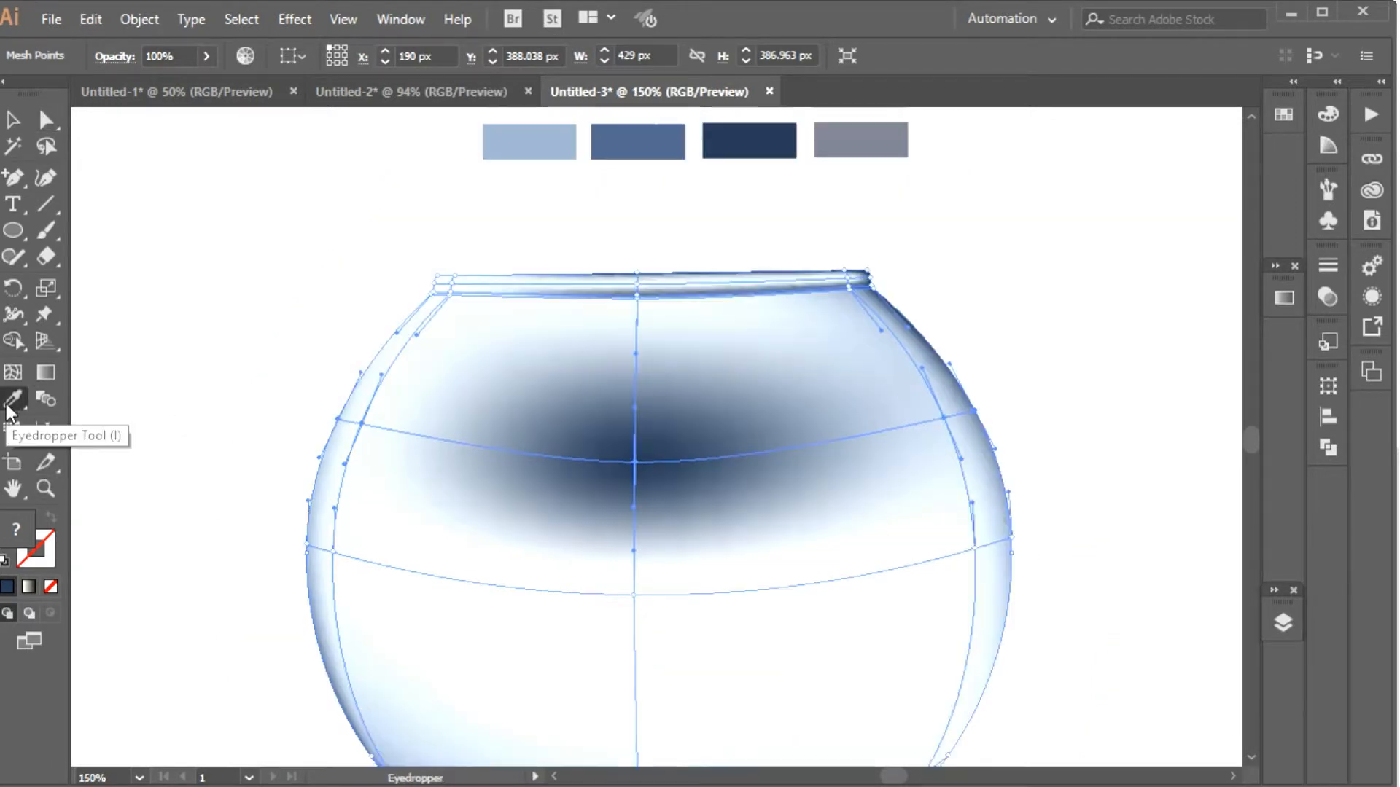
{"action": "left_click", "coordinate": [755, 139]}
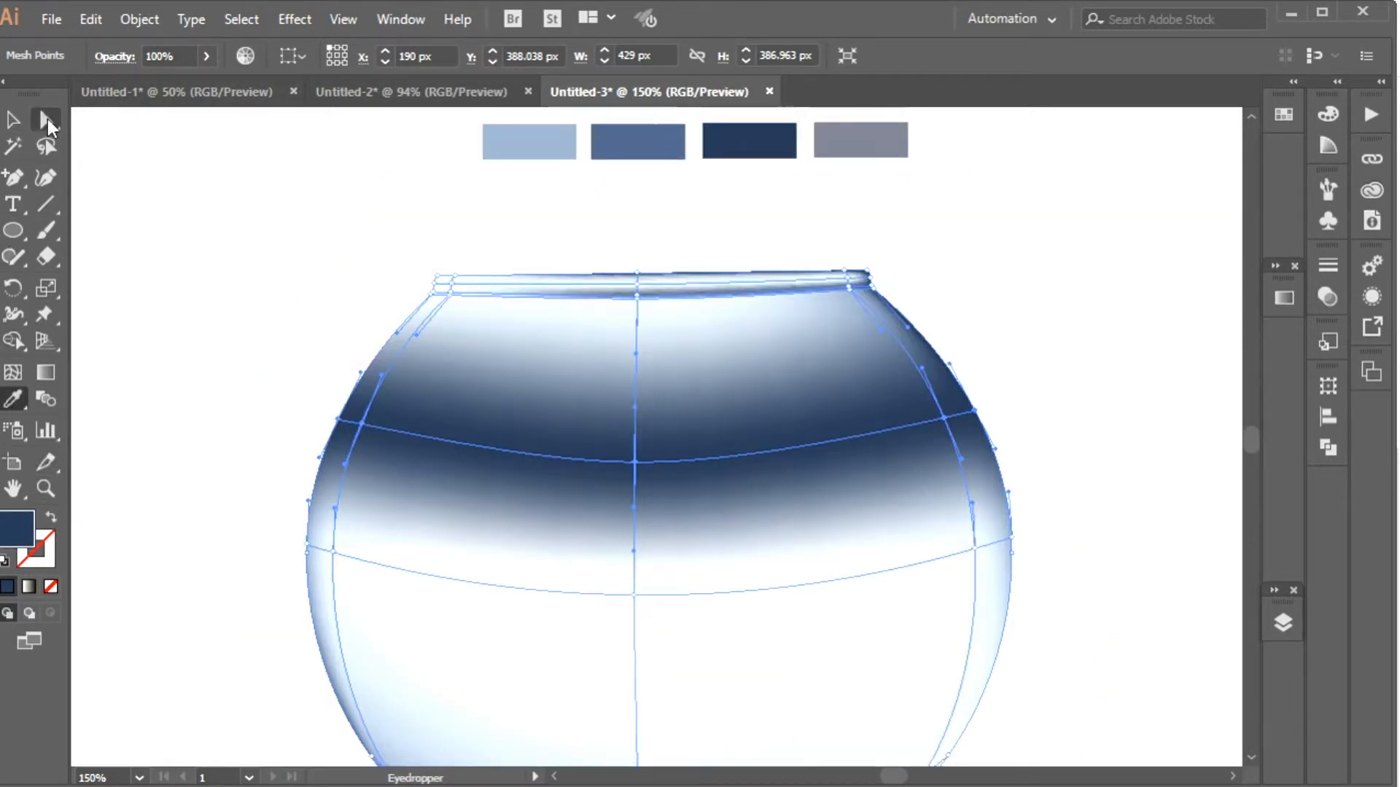
- Add one mesh row just below and one just above the navy row, placing both points on the bowl's central vertical mesh line
{"action": "left_click", "coordinate": [15, 373]}
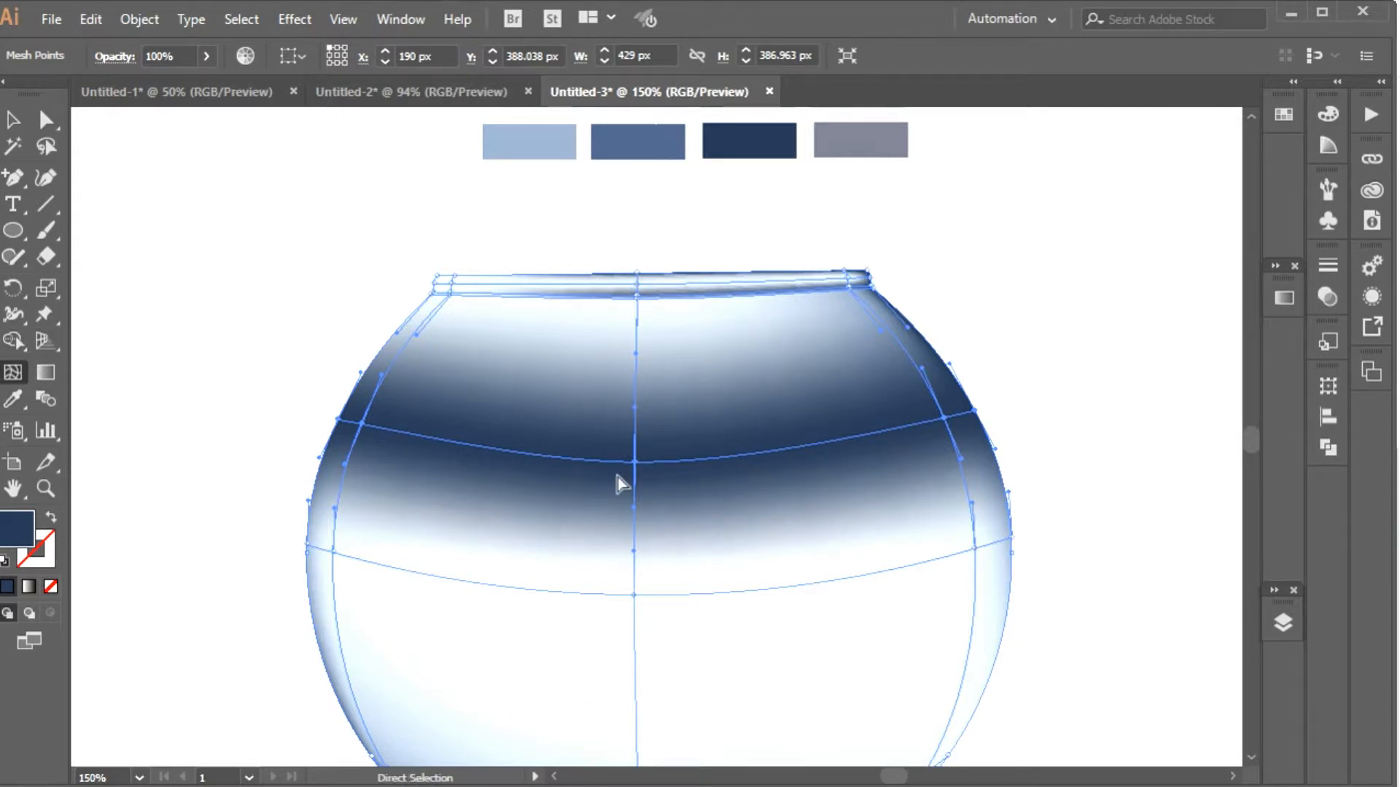
{"action": "key", "text": "ctrl+plus"}
{"action": "key", "text": "ctrl+plus"}
{"action": "key", "text": "ctrl+plus"}
{"action": "key", "text": "ctrl+plus"}
{"action": "scroll", "coordinate": [634, 401], "scroll_direction": "down", "scroll_amount": 5}
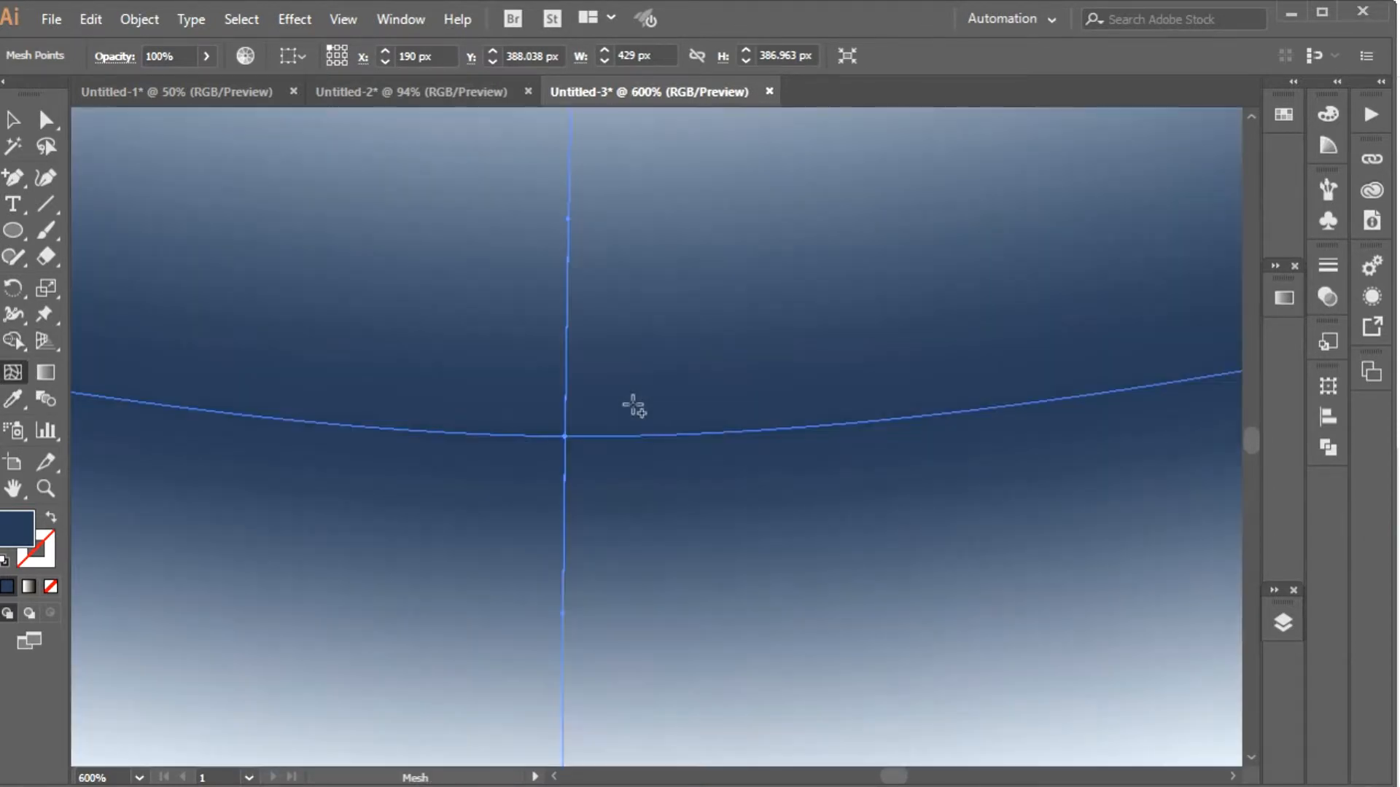
{"action": "left_click", "coordinate": [562, 450]}
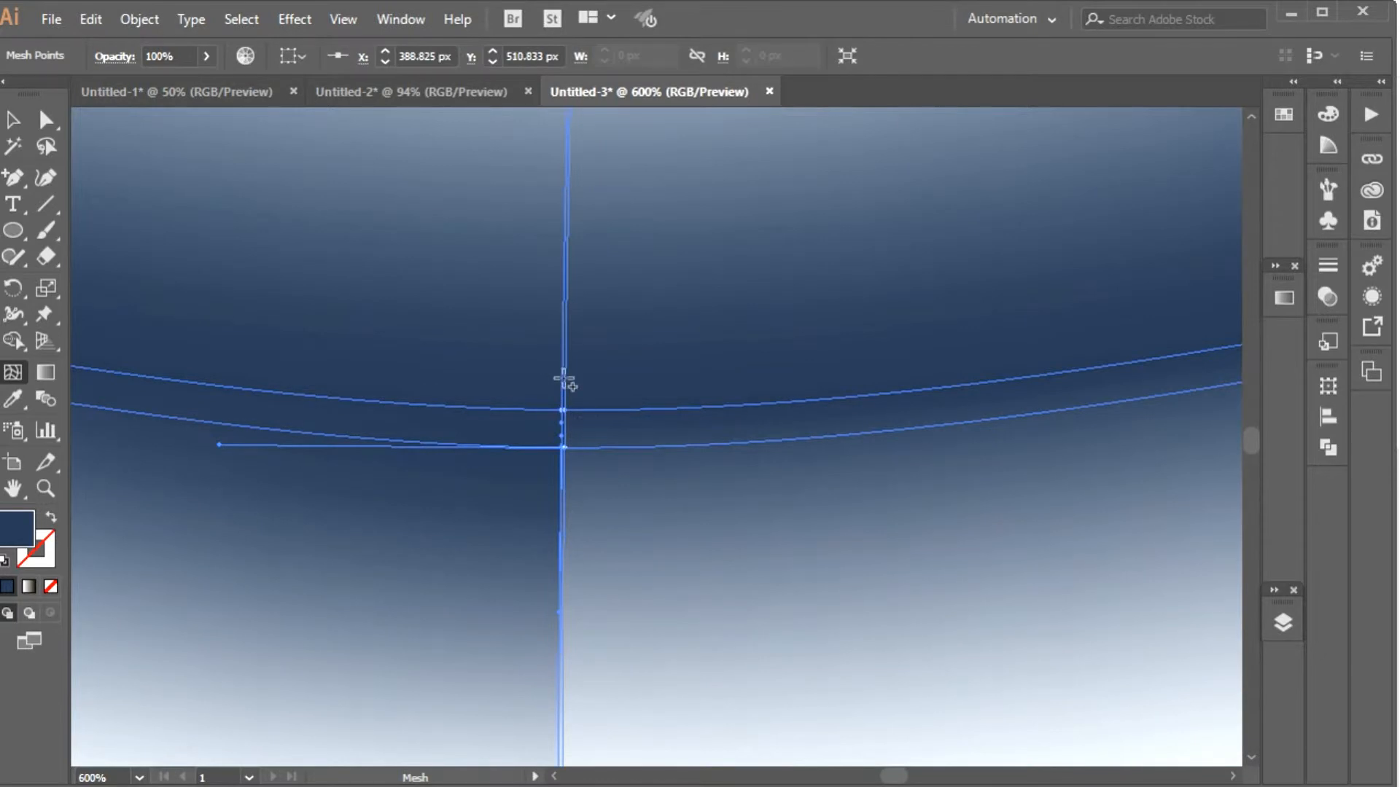
{"action": "key", "text": "ctrl+z"}
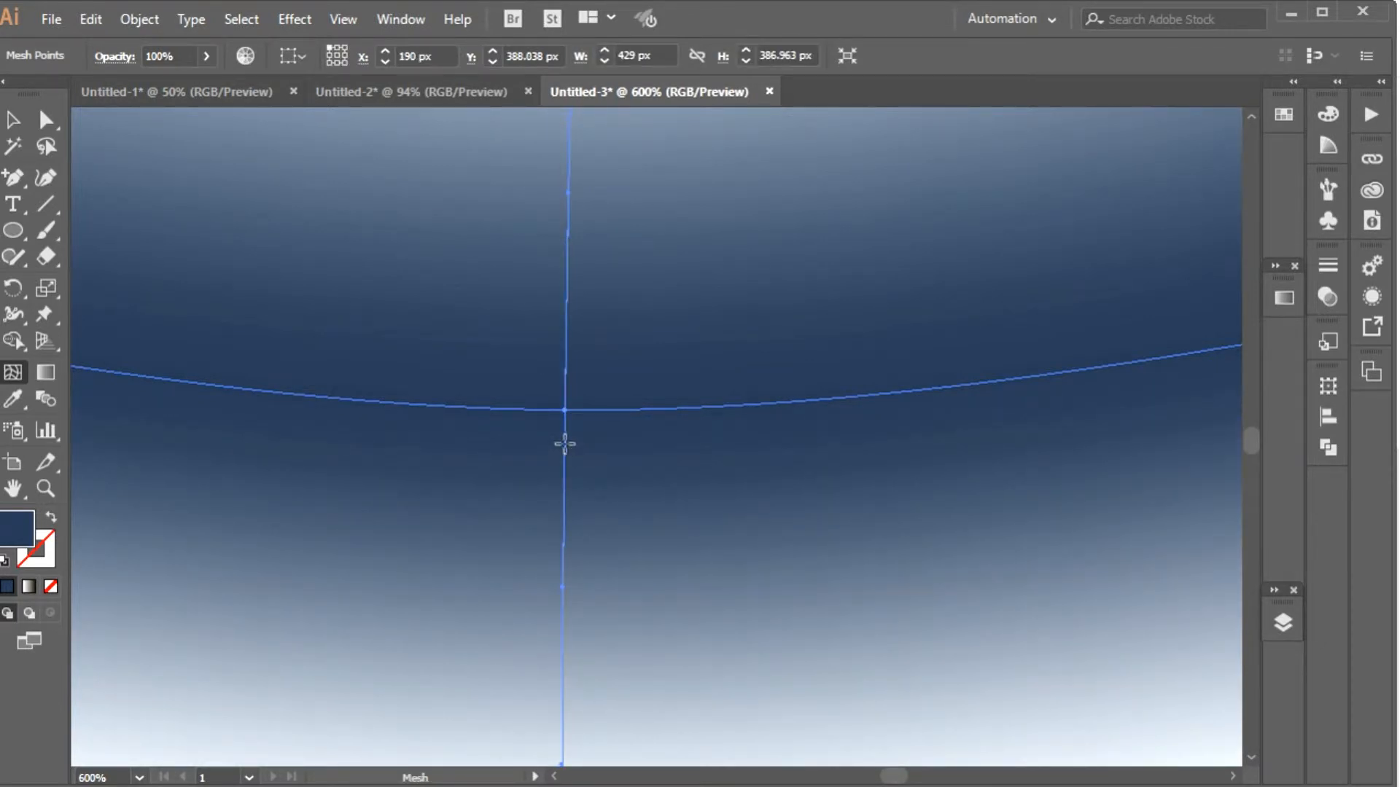
{"action": "left_click", "coordinate": [564, 446]}
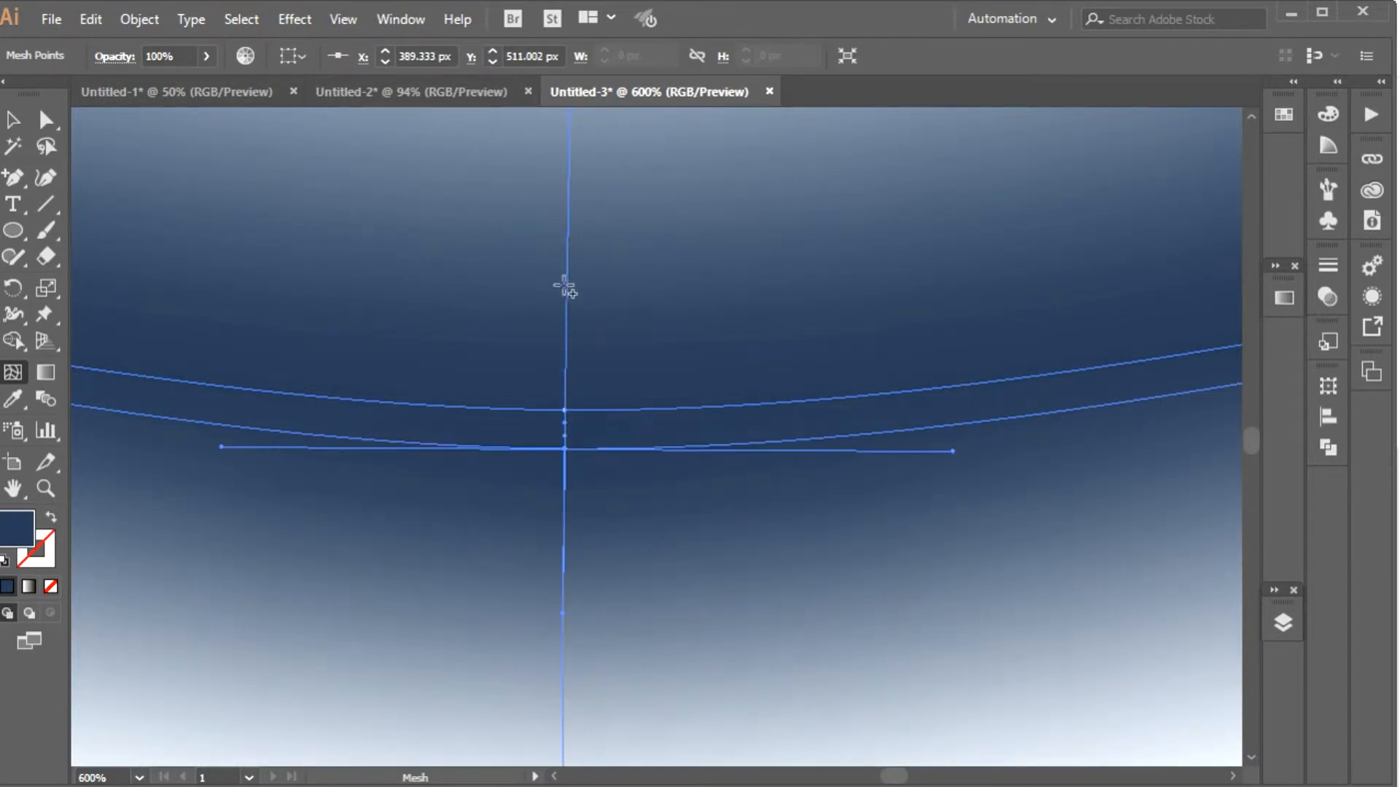
{"action": "left_click", "coordinate": [566, 332]}
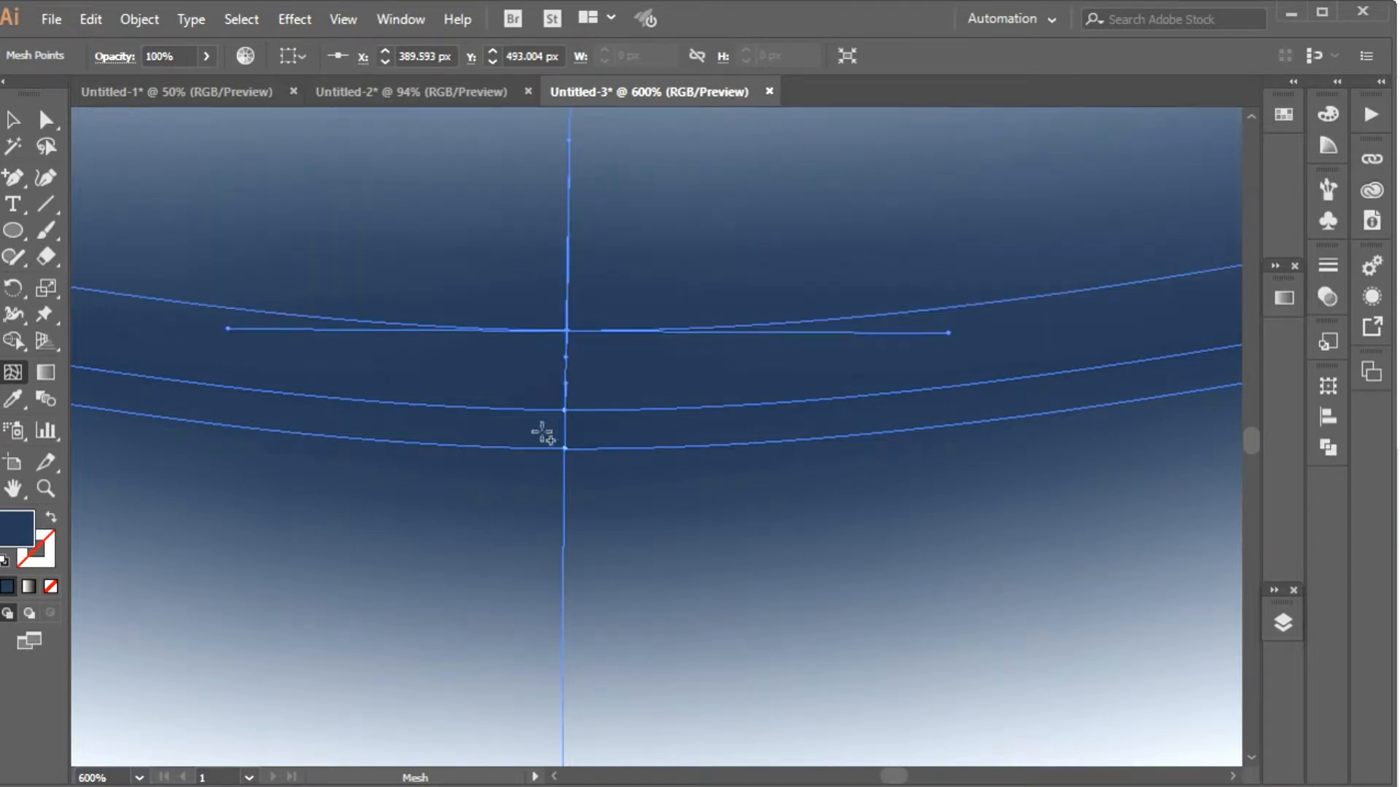
- Colour the central mesh points of the rows just above and just below the navy row white
{"action": "key", "text": "ctrl+1"}
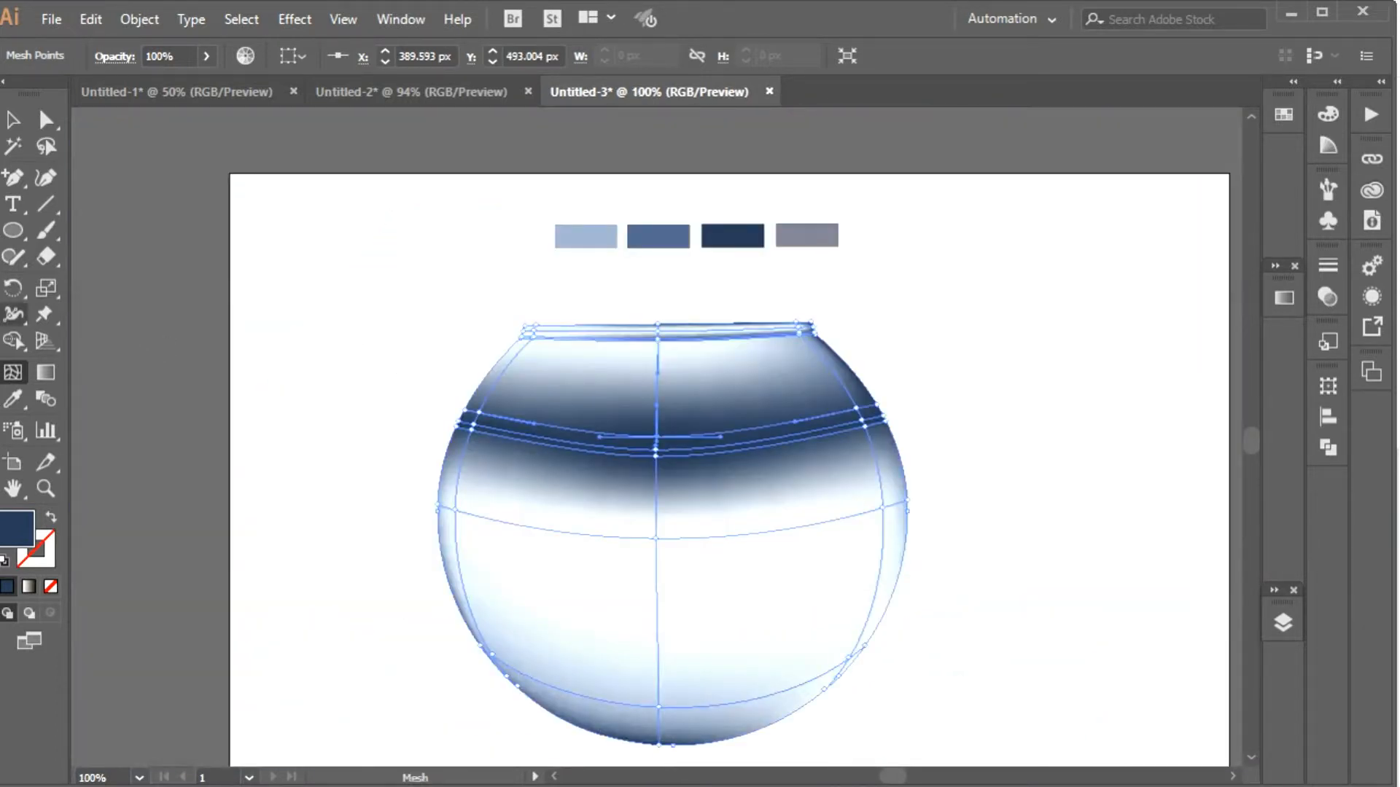
{"action": "left_click", "coordinate": [14, 399]}
{"action": "left_click", "coordinate": [560, 219]}
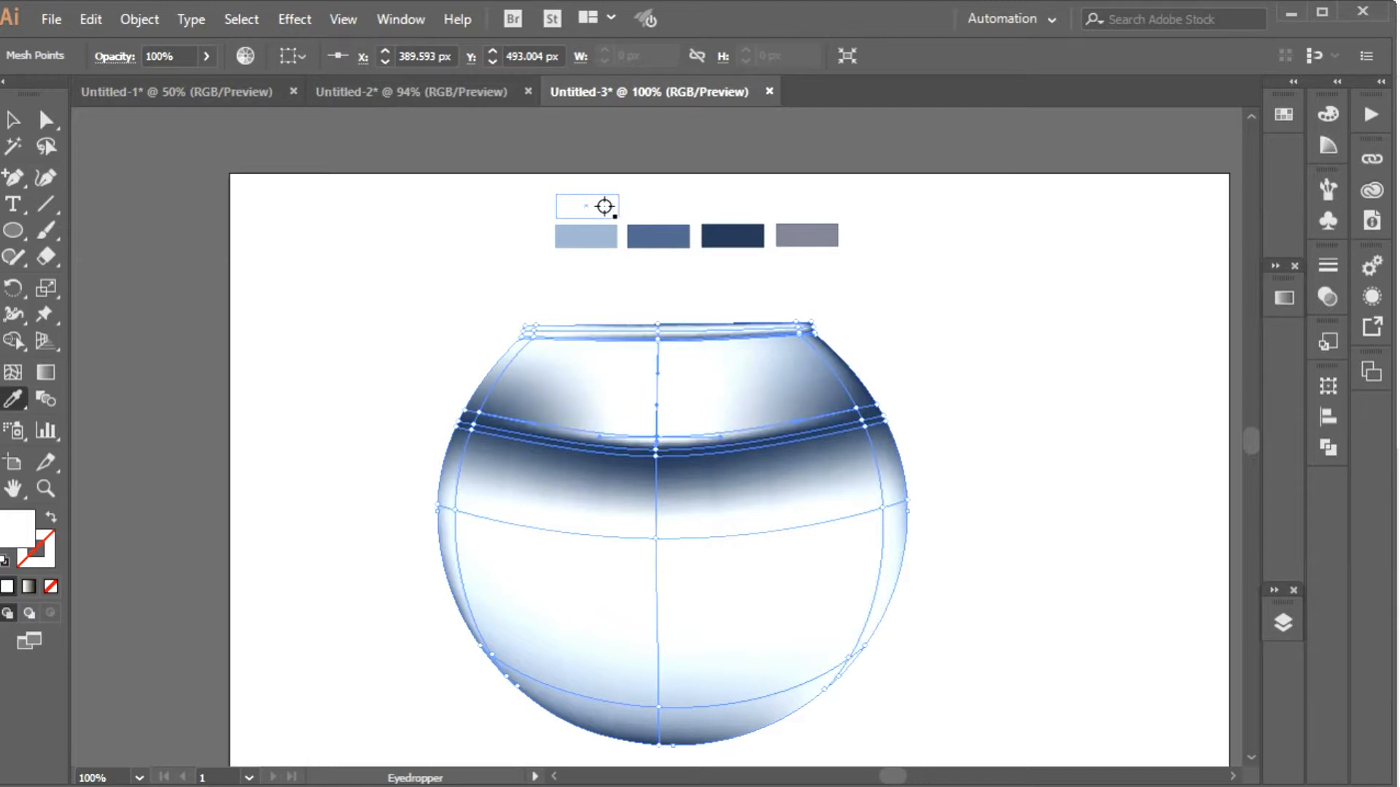
{"action": "left_click", "coordinate": [46, 119]}
{"action": "left_click", "coordinate": [656, 452]}
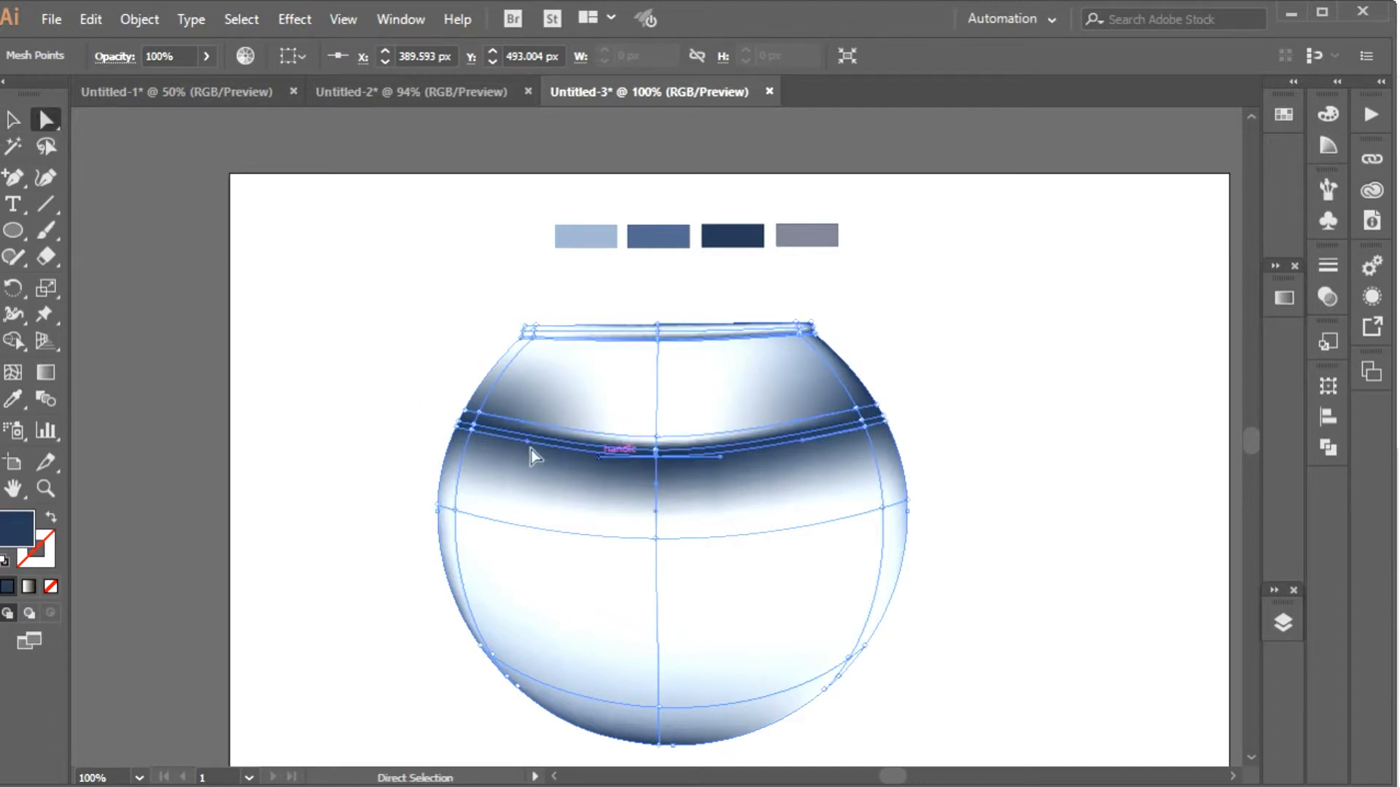
{"action": "left_click", "coordinate": [13, 399]}
{"action": "left_click", "coordinate": [718, 208]}
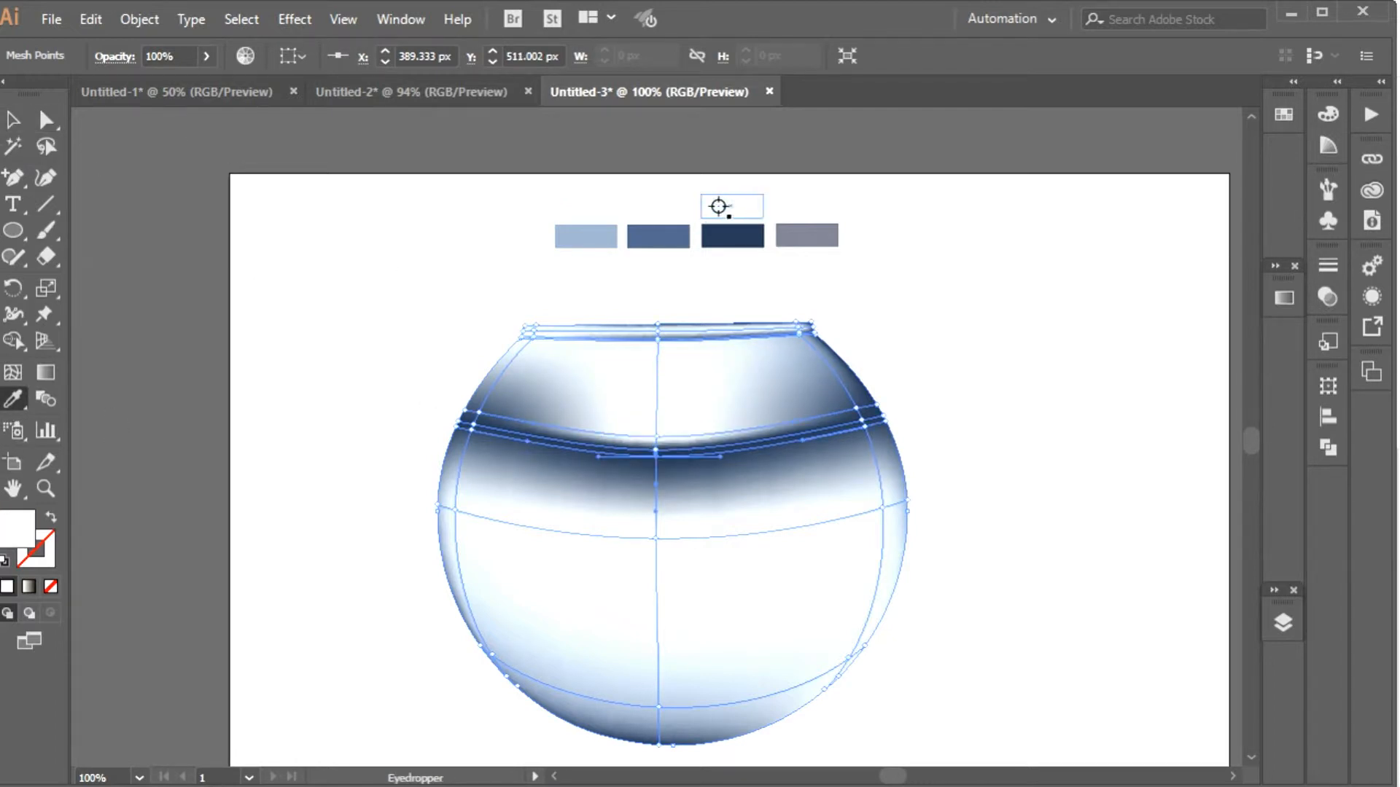
{"action": "left_click", "coordinate": [46, 119]}
{"action": "left_click", "coordinate": [657, 437]}
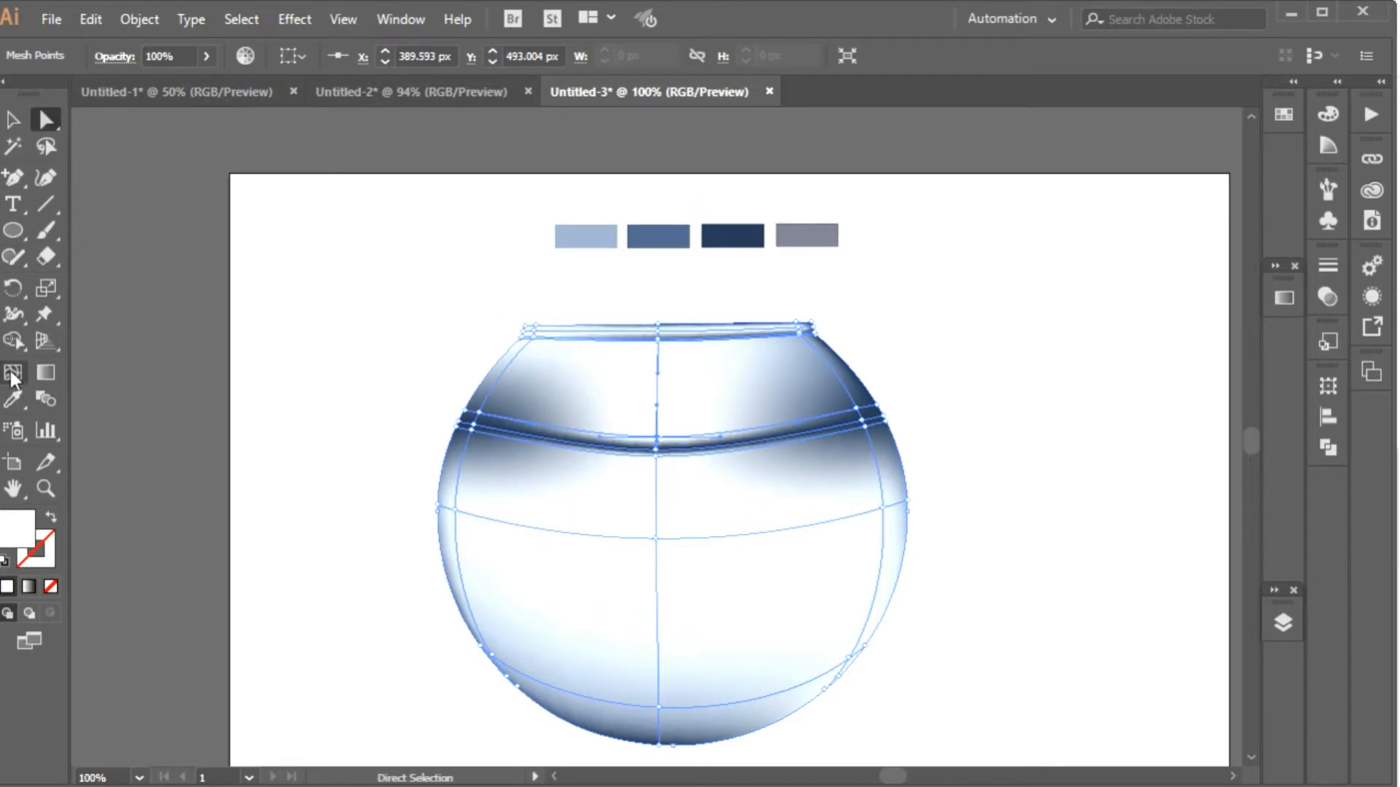
{"action": "left_click", "coordinate": [13, 398]}
{"action": "left_click", "coordinate": [732, 234]}
{"action": "left_click", "coordinate": [45, 118]}
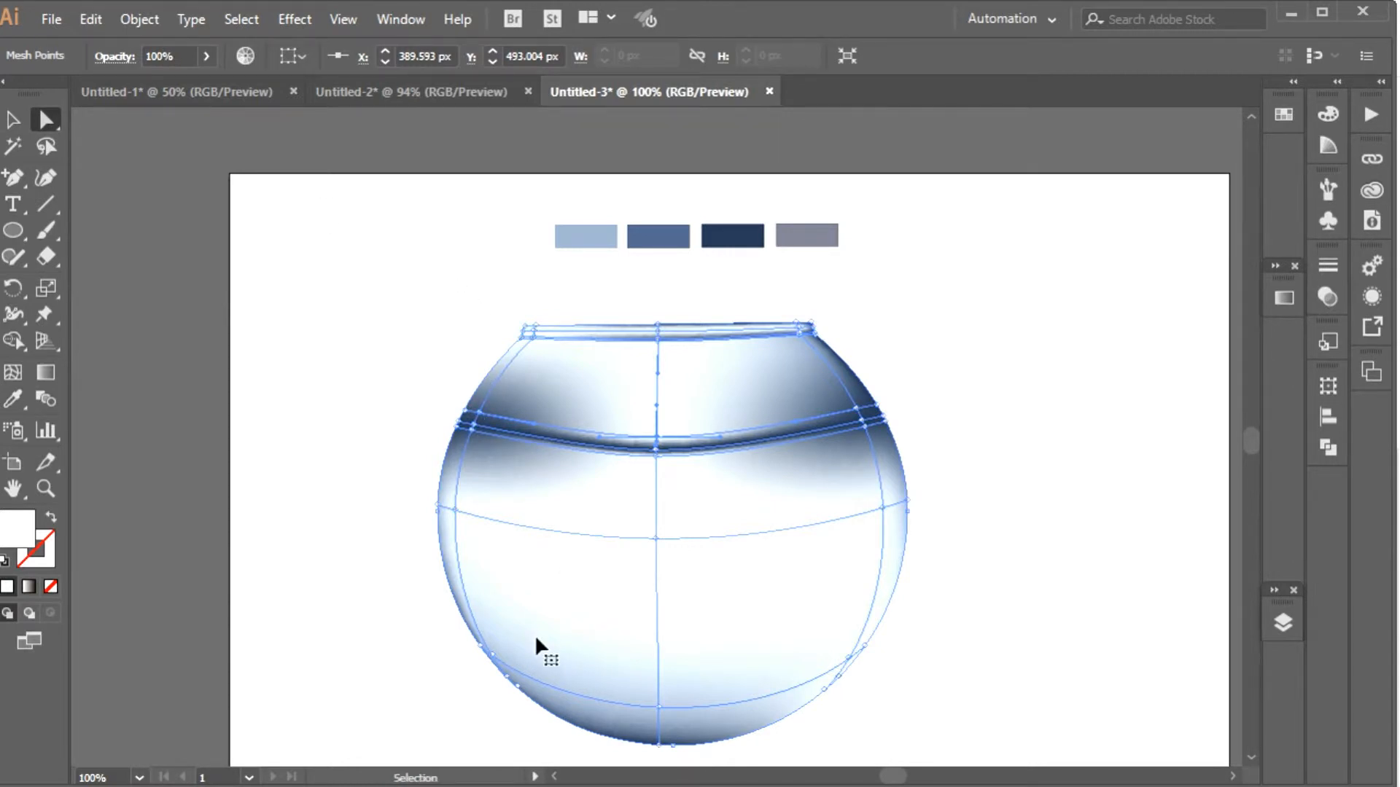
- Move the white sample rectangle from above the swatches to the empty area beside the bowl's left edge
{"action": "key", "text": "ctrl+plus"}
{"action": "key", "text": "ctrl+plus"}
{"action": "key", "text": "ctrl+plus"}
{"action": "left_click_drag", "start_coordinate": [463, 631], "coordinate": [924, 389]}
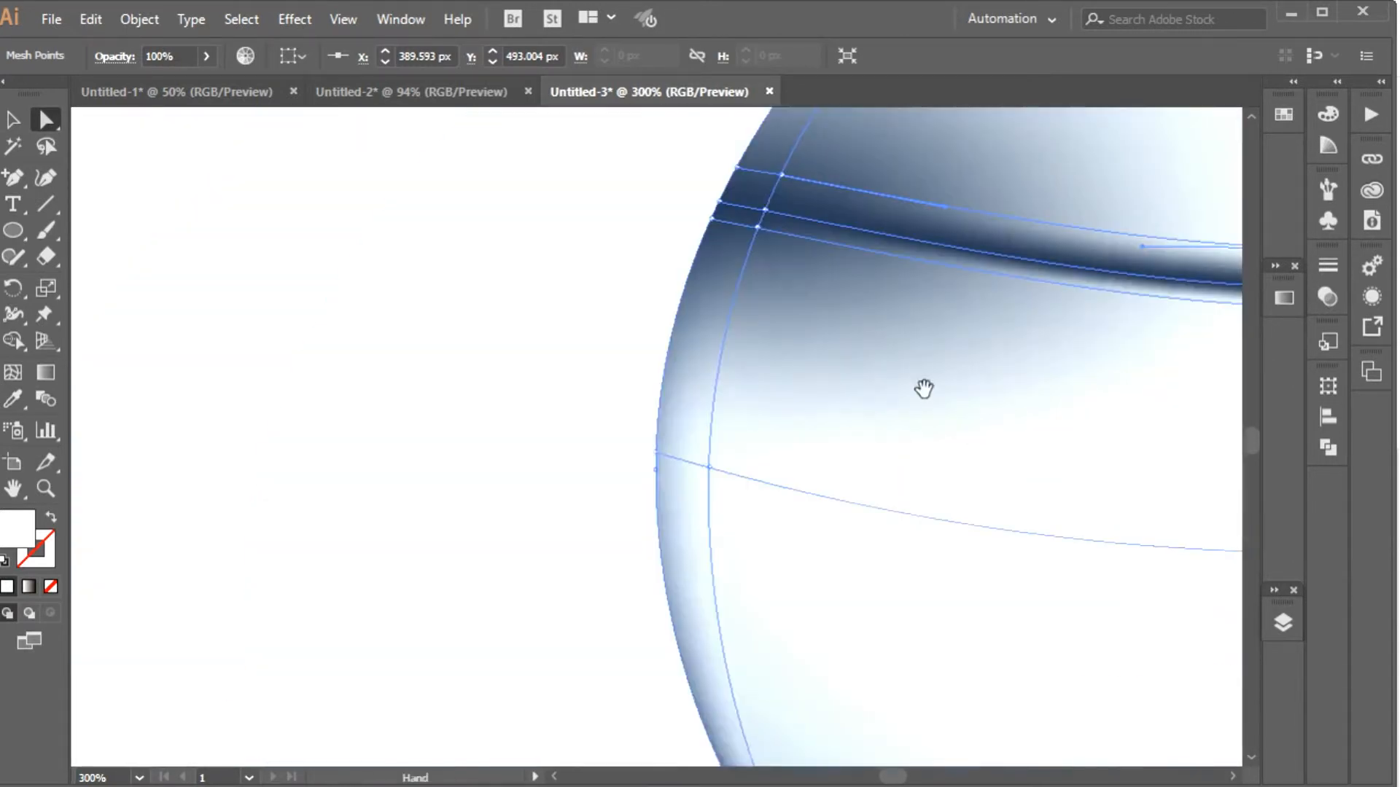
{"action": "left_click", "coordinate": [782, 175]}
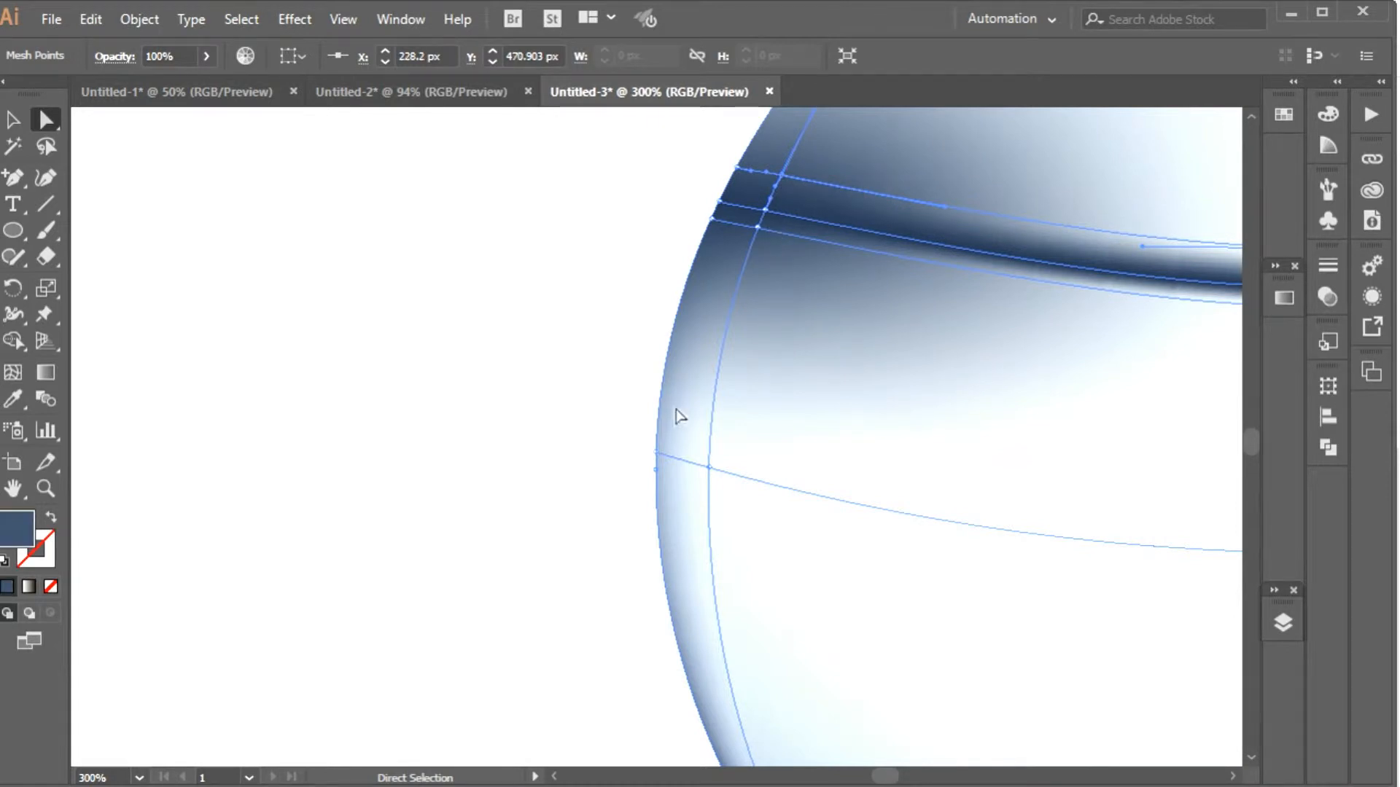
{"action": "key", "text": "ctrl+minus"}
{"action": "key", "text": "ctrl+minus"}
{"action": "key", "text": "ctrl+minus"}
{"action": "key", "text": "ctrl+minus"}
{"action": "left_click_drag", "start_coordinate": [771, 325], "coordinate": [608, 445]}
{"action": "key", "text": "ctrl+plus"}
{"action": "key", "text": "ctrl+plus"}
{"action": "key", "text": "ctrl+plus"}
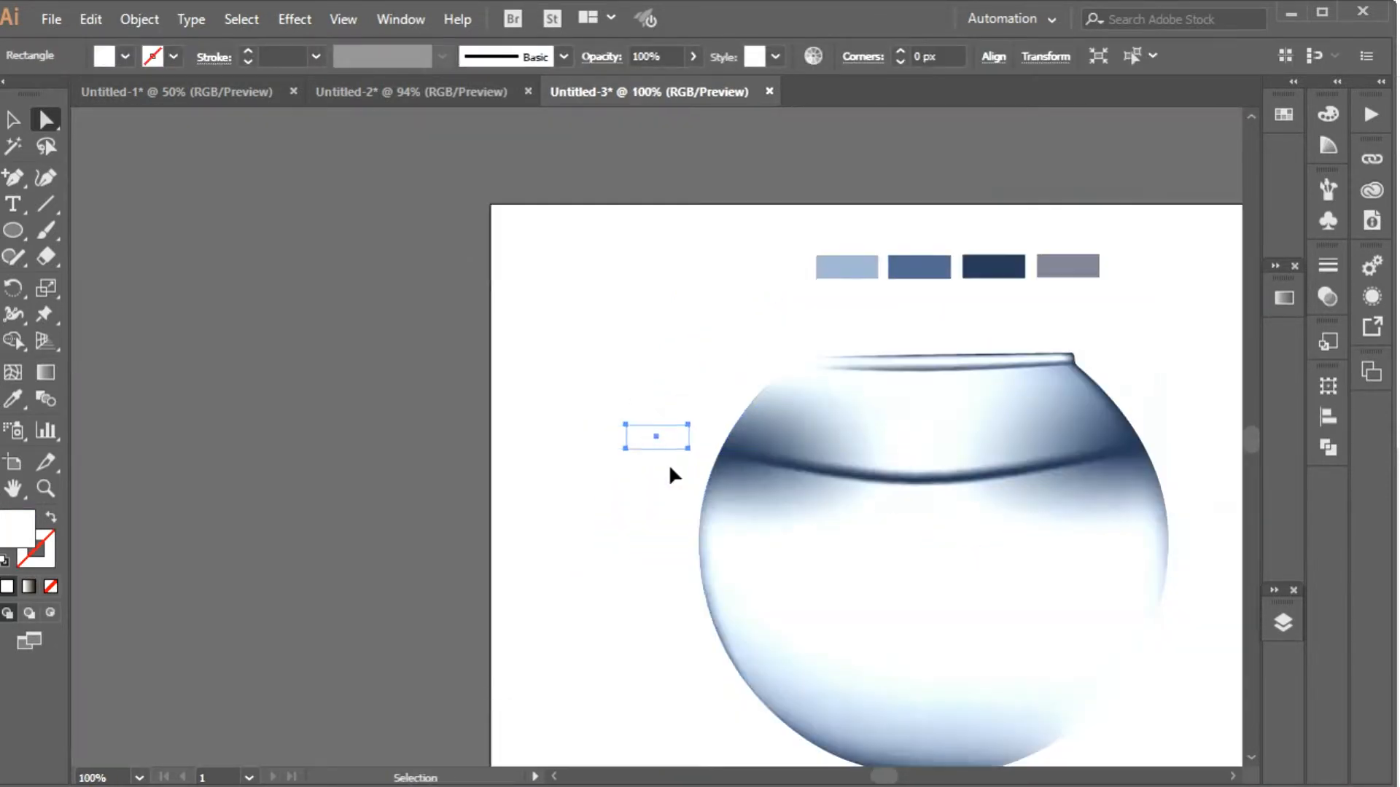
{"action": "left_click_drag", "start_coordinate": [795, 438], "coordinate": [571, 493]}
- Colour the left inner mesh points of the rows just below and just above the navy row white, sampling the white rectangle
{"action": "left_click", "coordinate": [9, 400]}
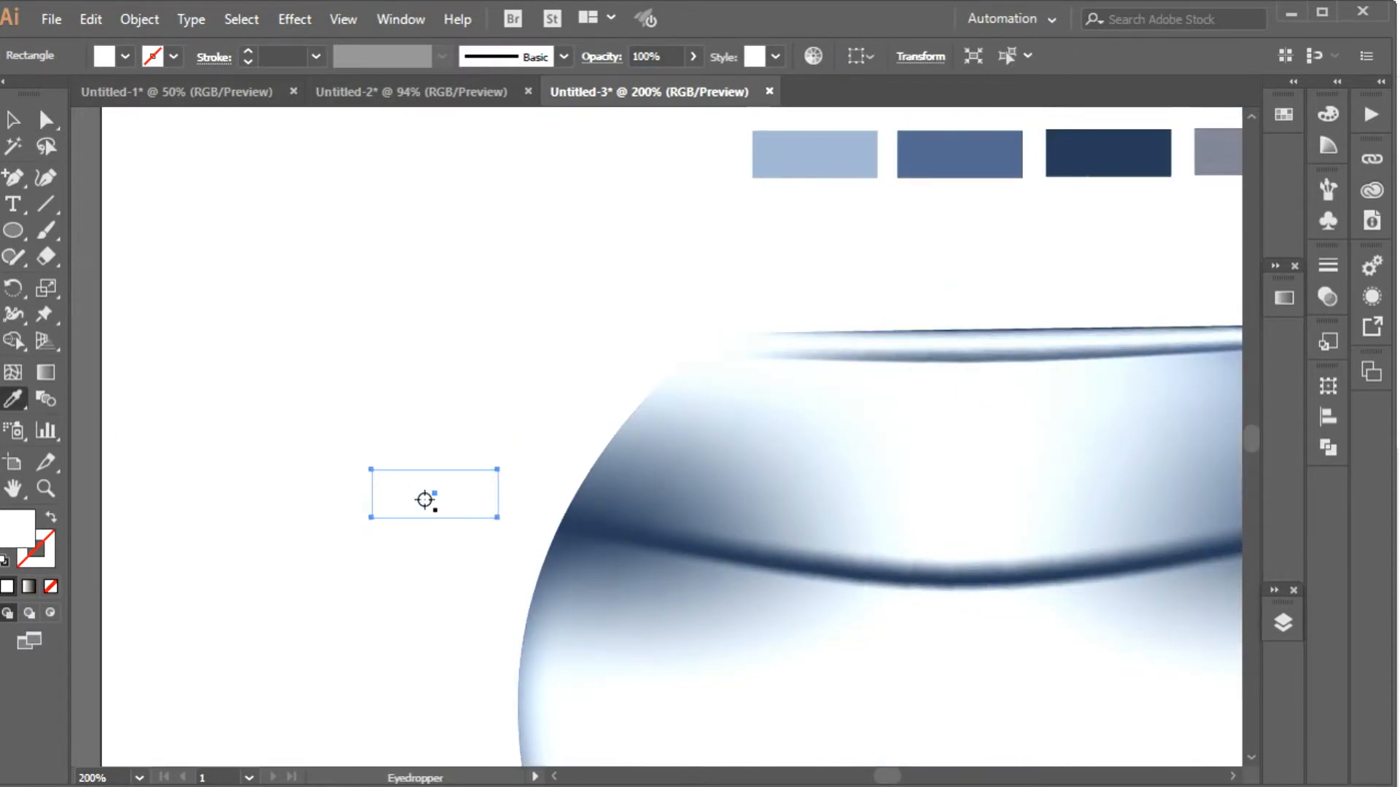
{"action": "key", "text": "a"}
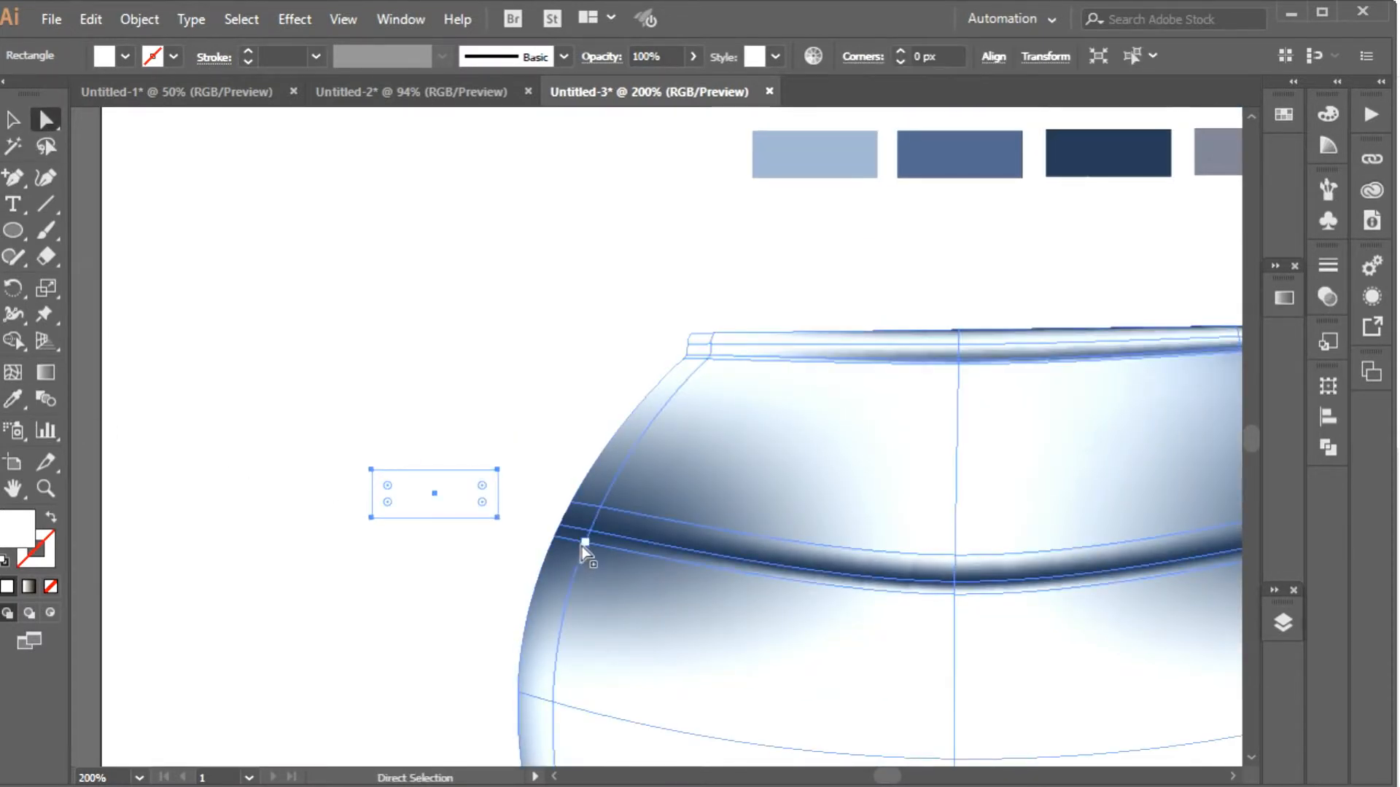
{"action": "left_click", "coordinate": [587, 535]}
{"action": "key", "text": "i"}
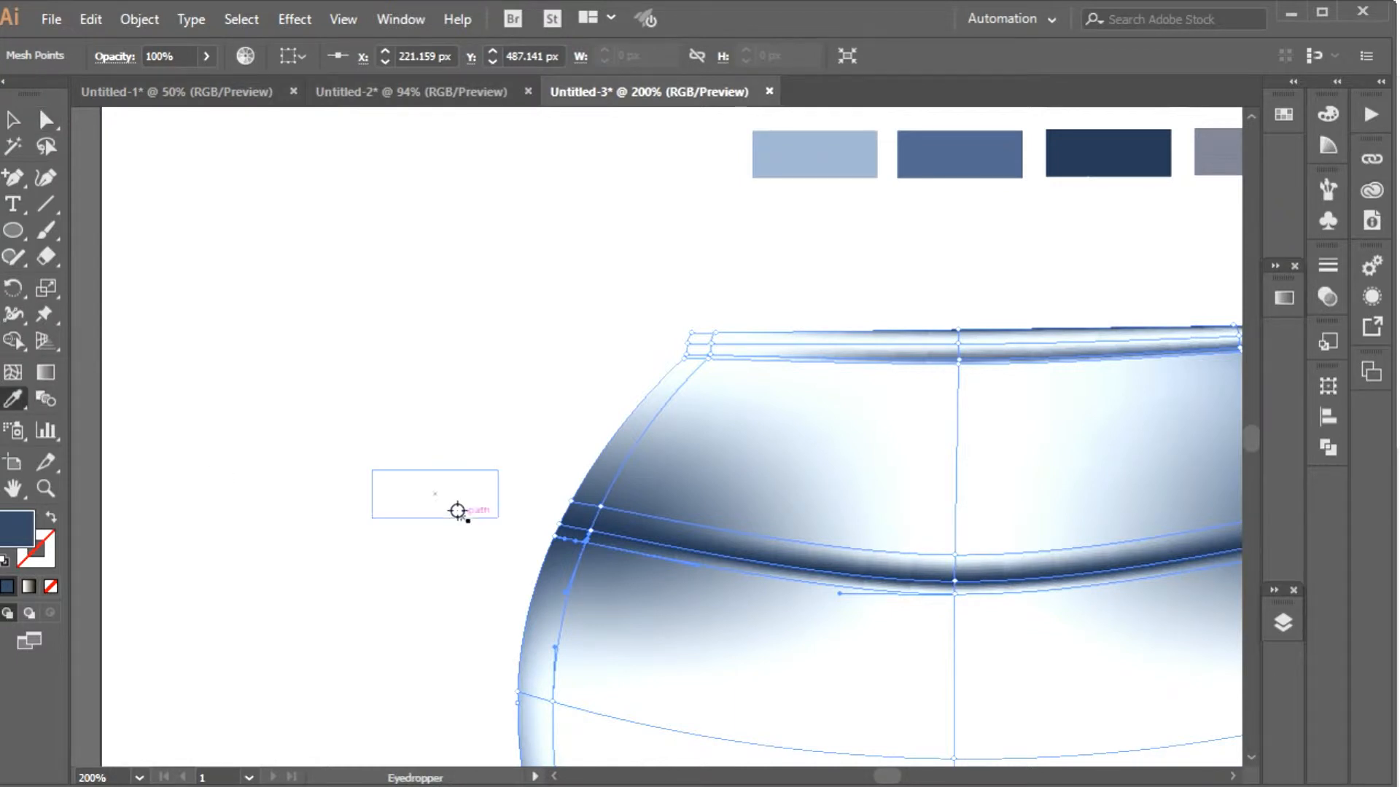
{"action": "left_click", "coordinate": [438, 500]}
{"action": "left_click_drag", "start_coordinate": [1011, 370], "coordinate": [655, 401]}
{"action": "key", "text": "a"}
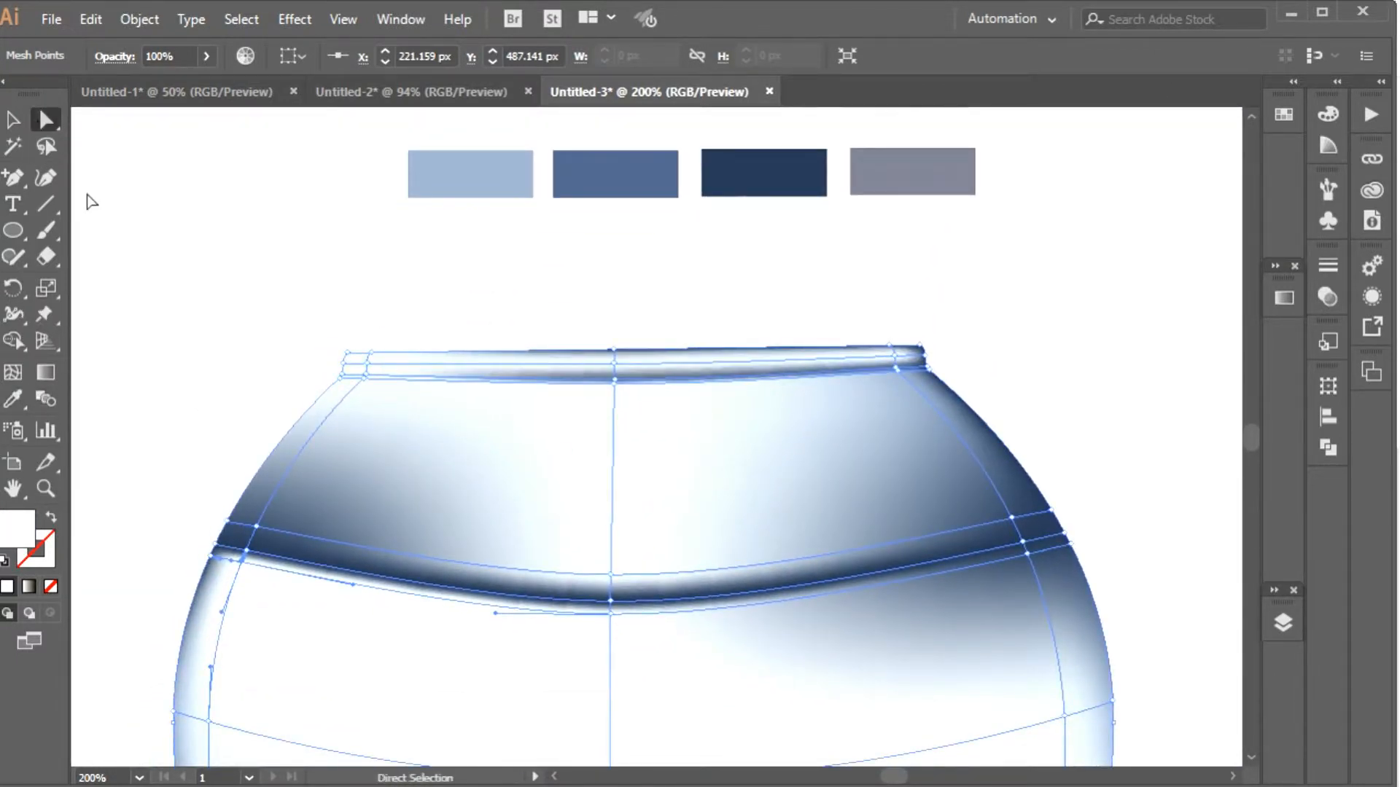
{"action": "left_click", "coordinate": [256, 526]}
{"action": "key", "text": "i"}
{"action": "left_click", "coordinate": [98, 523]}
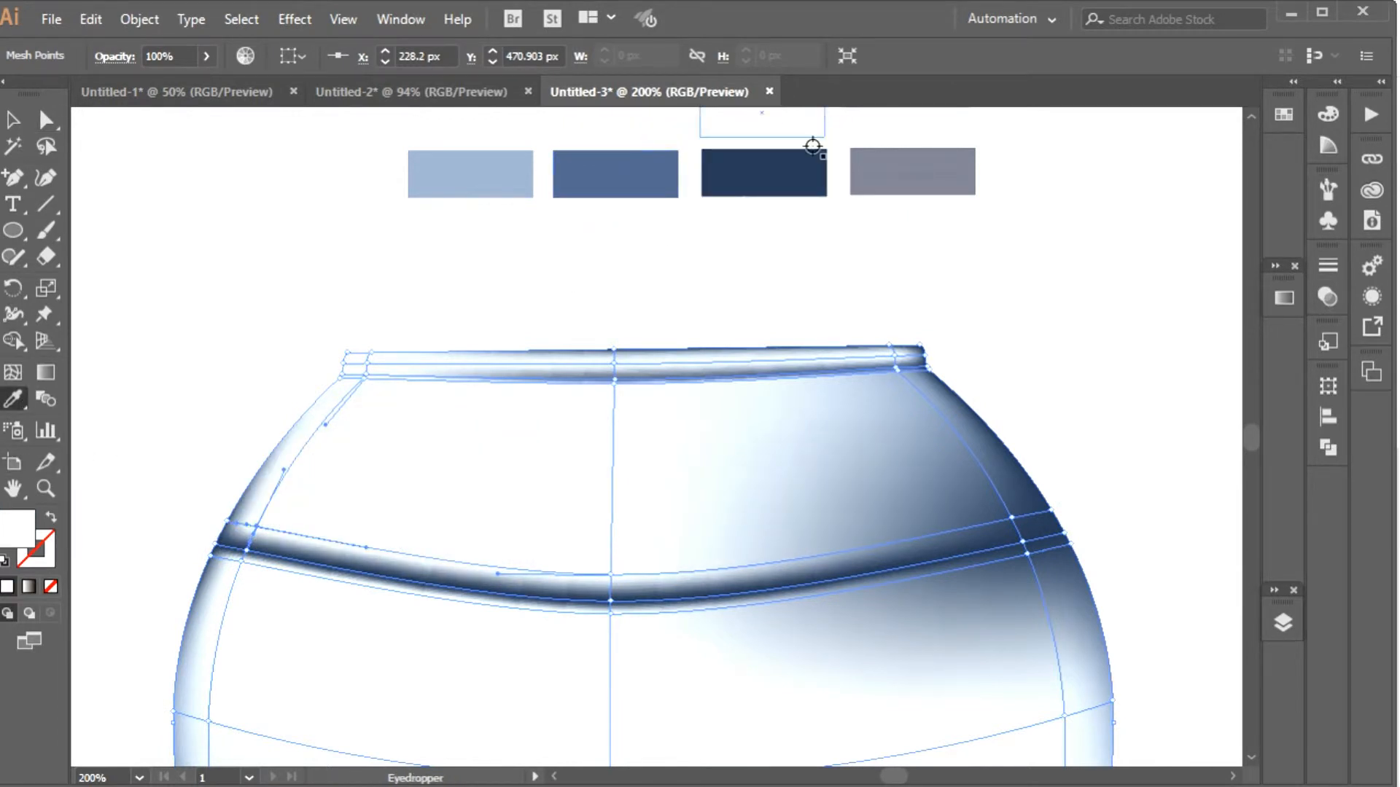
{"action": "scroll", "coordinate": [166, 223], "scroll_direction": "up", "scroll_amount": 1}
{"action": "key", "text": "a"}
{"action": "left_click", "coordinate": [175, 274]}
{"action": "left_click", "coordinate": [244, 580]}
{"action": "left_click", "coordinate": [13, 399]}
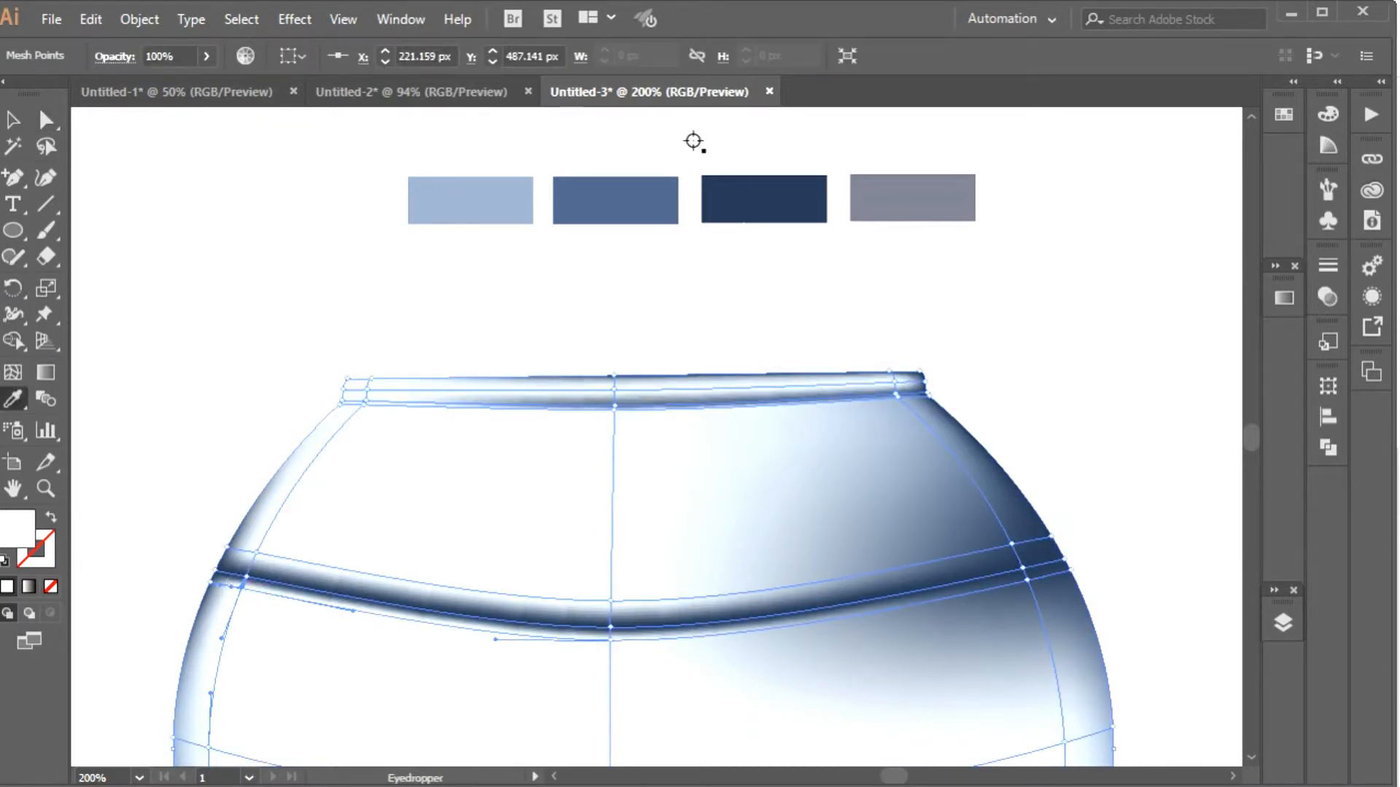
{"action": "left_click", "coordinate": [46, 121]}
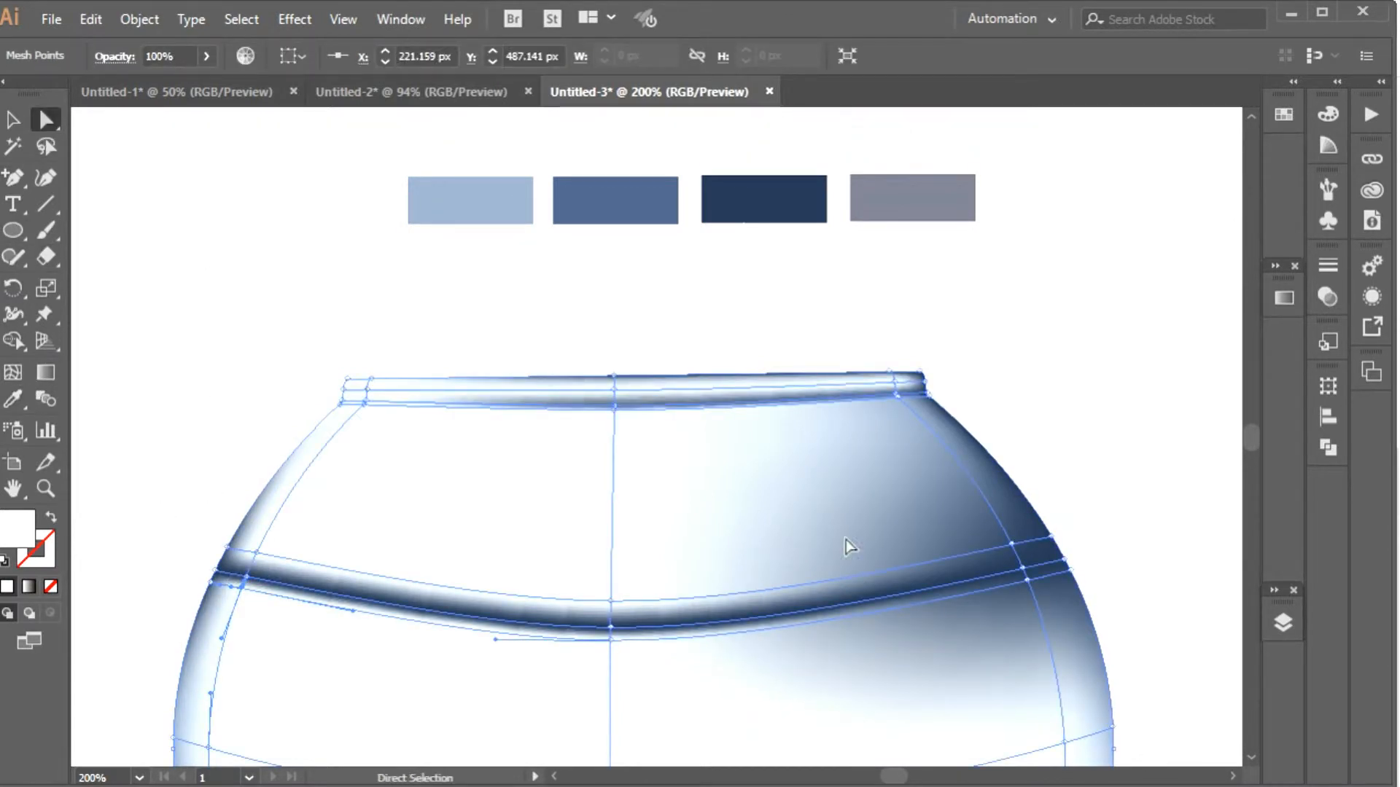
- Colour the right inner mesh points of the rows just above and just below the navy row with the light blue swatch
{"action": "left_click", "coordinate": [1015, 544]}
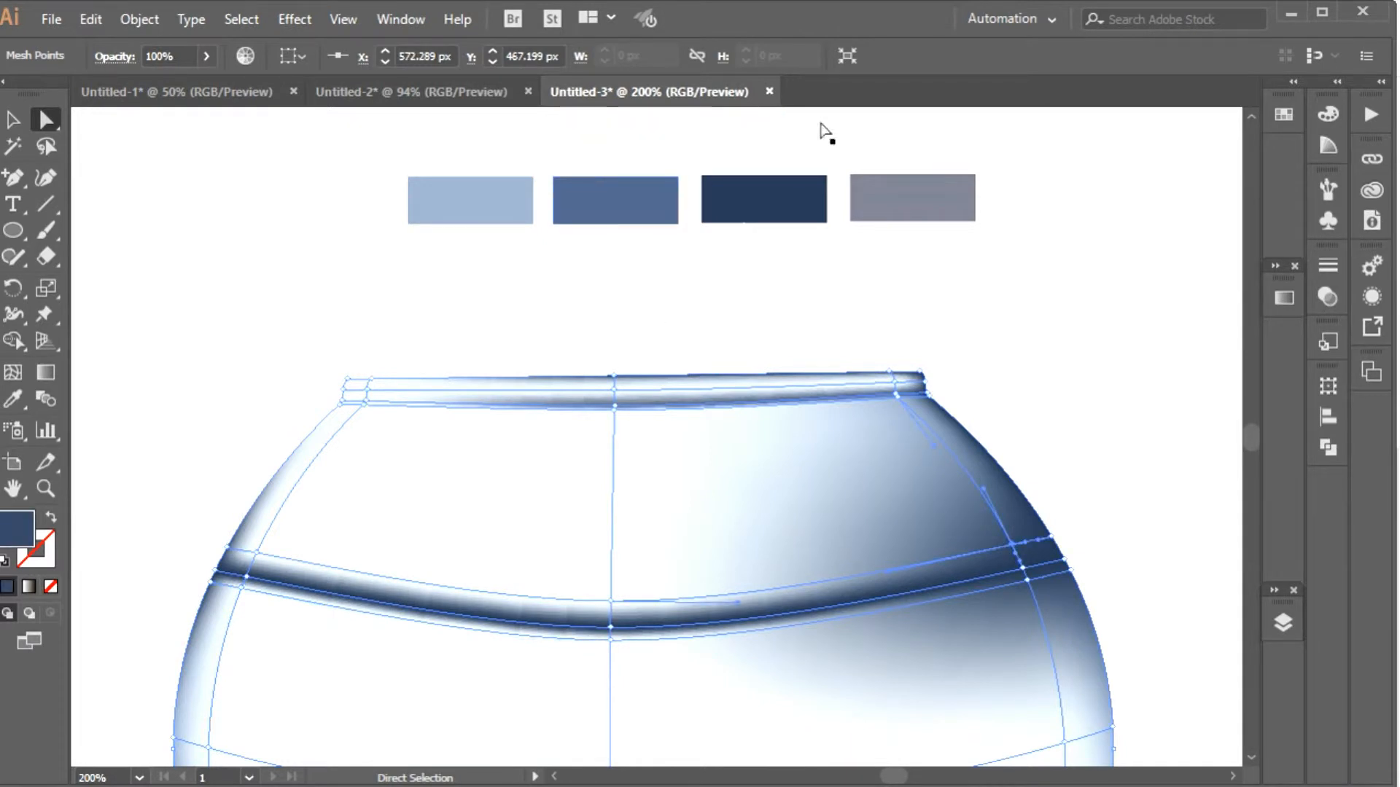
{"action": "left_click", "coordinate": [16, 392]}
{"action": "left_click", "coordinate": [917, 148]}
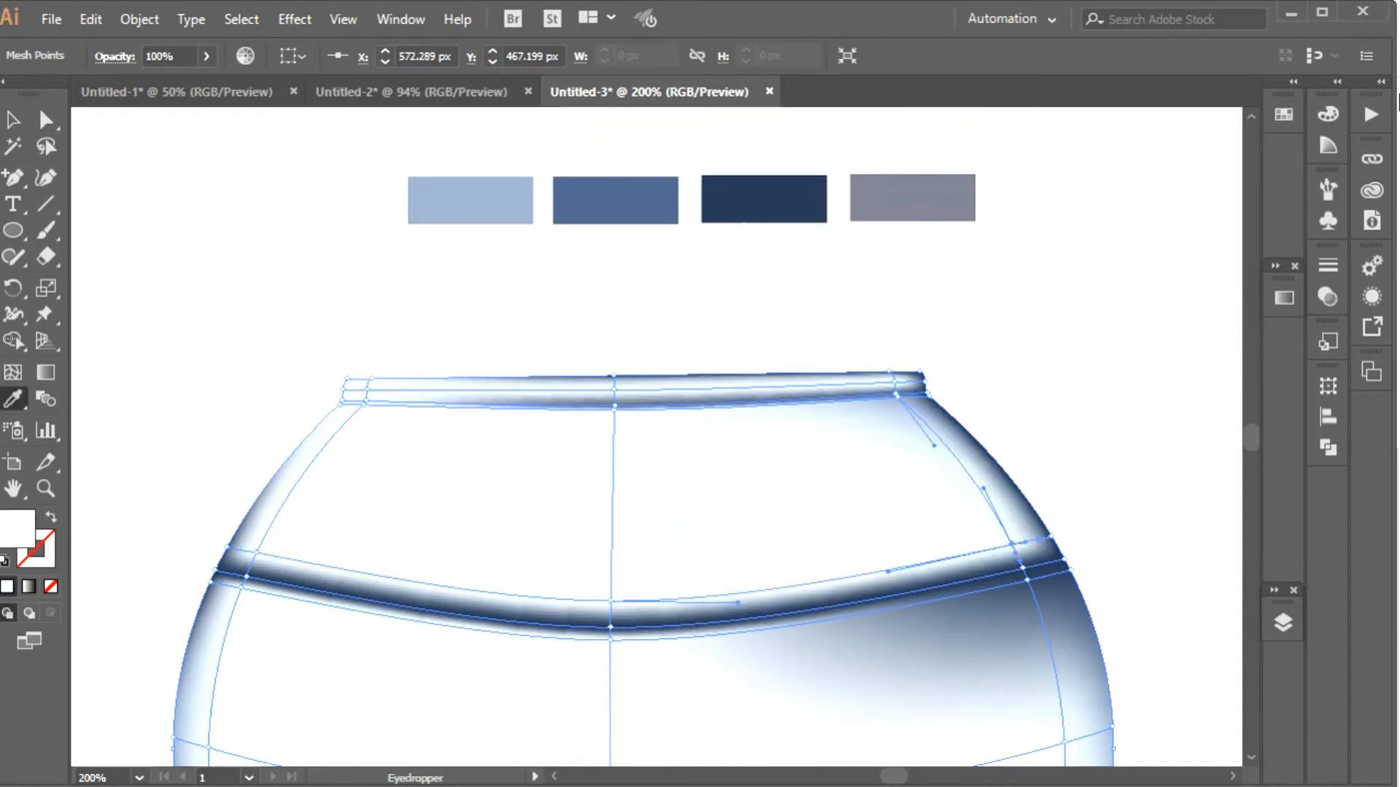
{"action": "left_click", "coordinate": [500, 194]}
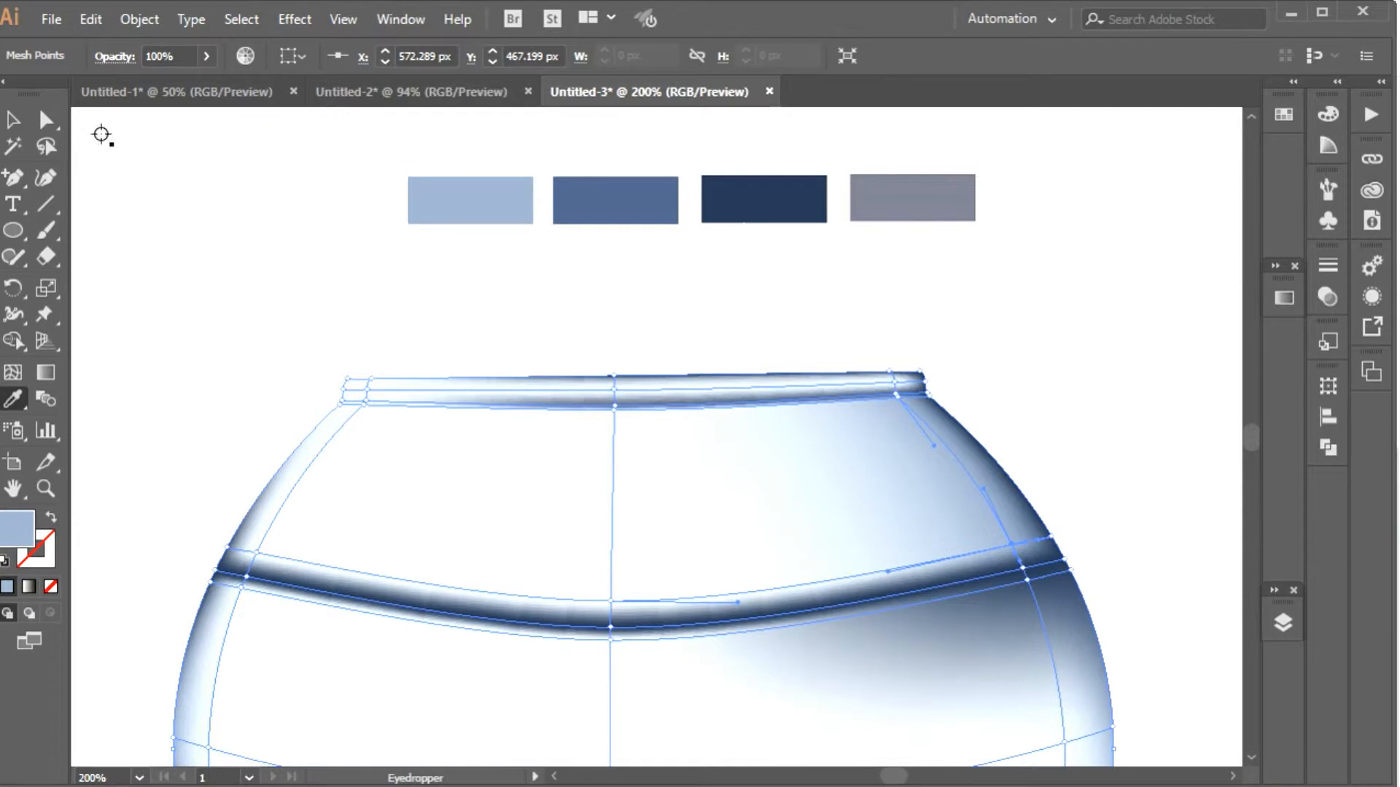
{"action": "left_click", "coordinate": [46, 121]}
{"action": "left_click", "coordinate": [1027, 577]}
{"action": "left_click", "coordinate": [13, 400]}
{"action": "left_click", "coordinate": [899, 127]}
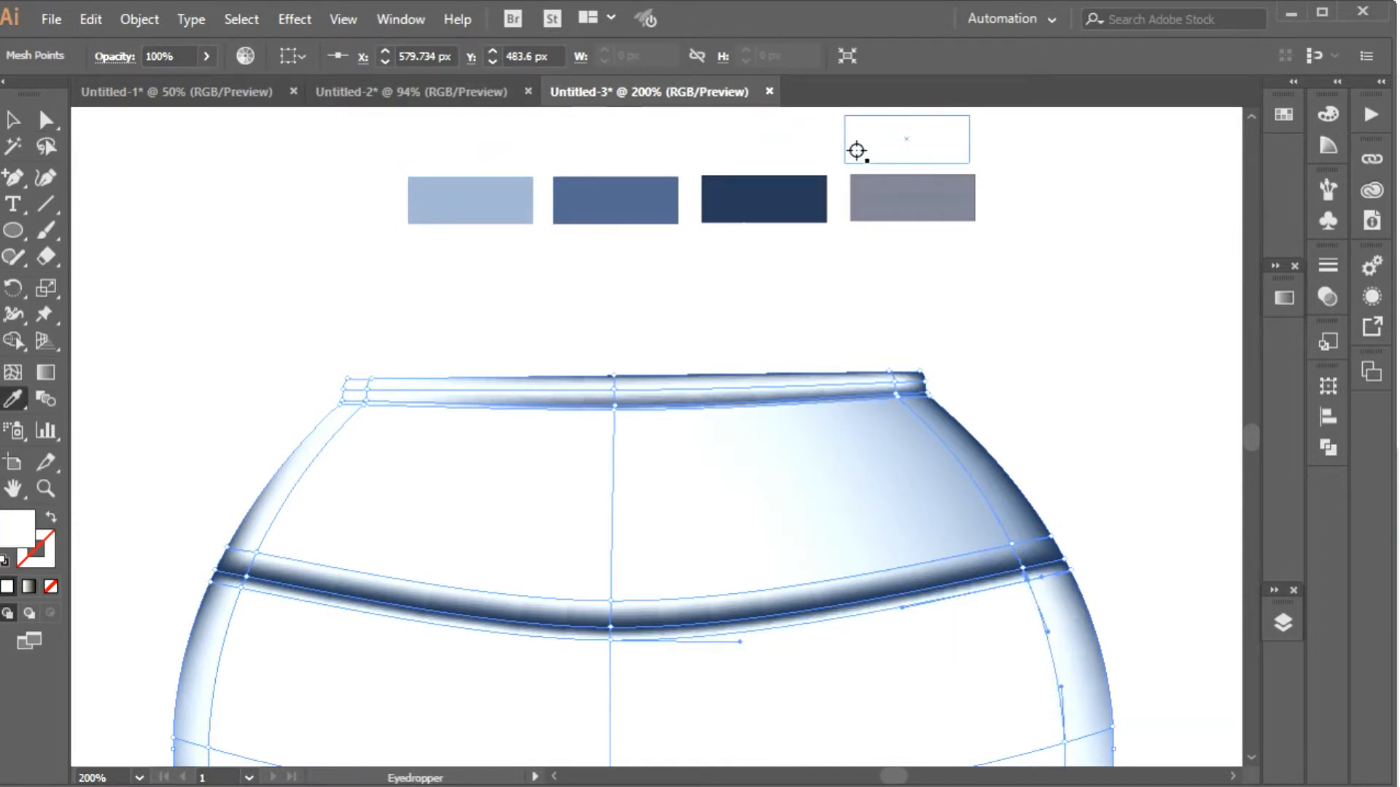
{"action": "left_click", "coordinate": [448, 210]}
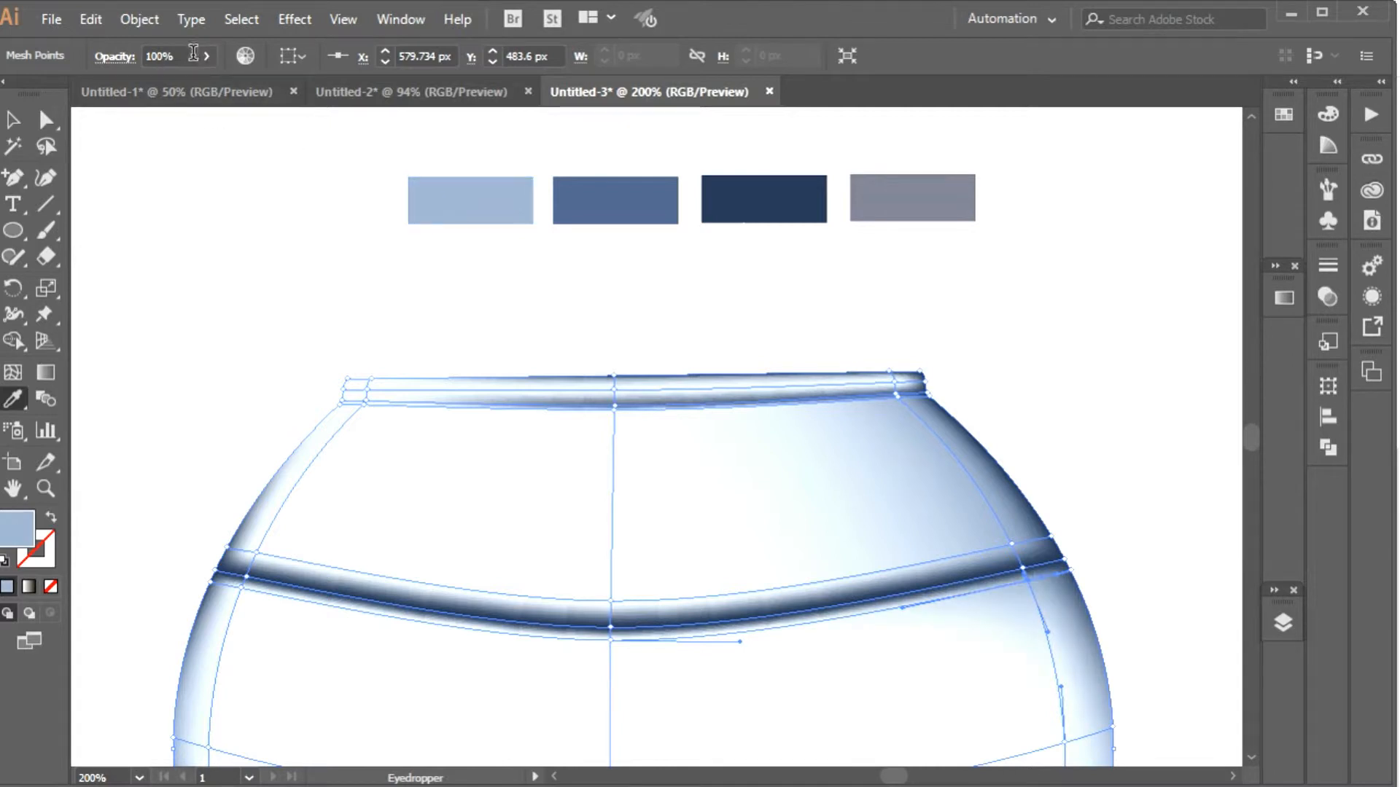
- Set the opacity of the light blue right inner mesh point just below the navy row to 56%, and deselect it
{"action": "scroll", "coordinate": [183, 53], "scroll_direction": "down", "scroll_amount": 3}
{"action": "scroll", "coordinate": [183, 53], "scroll_direction": "down", "scroll_amount": 20}
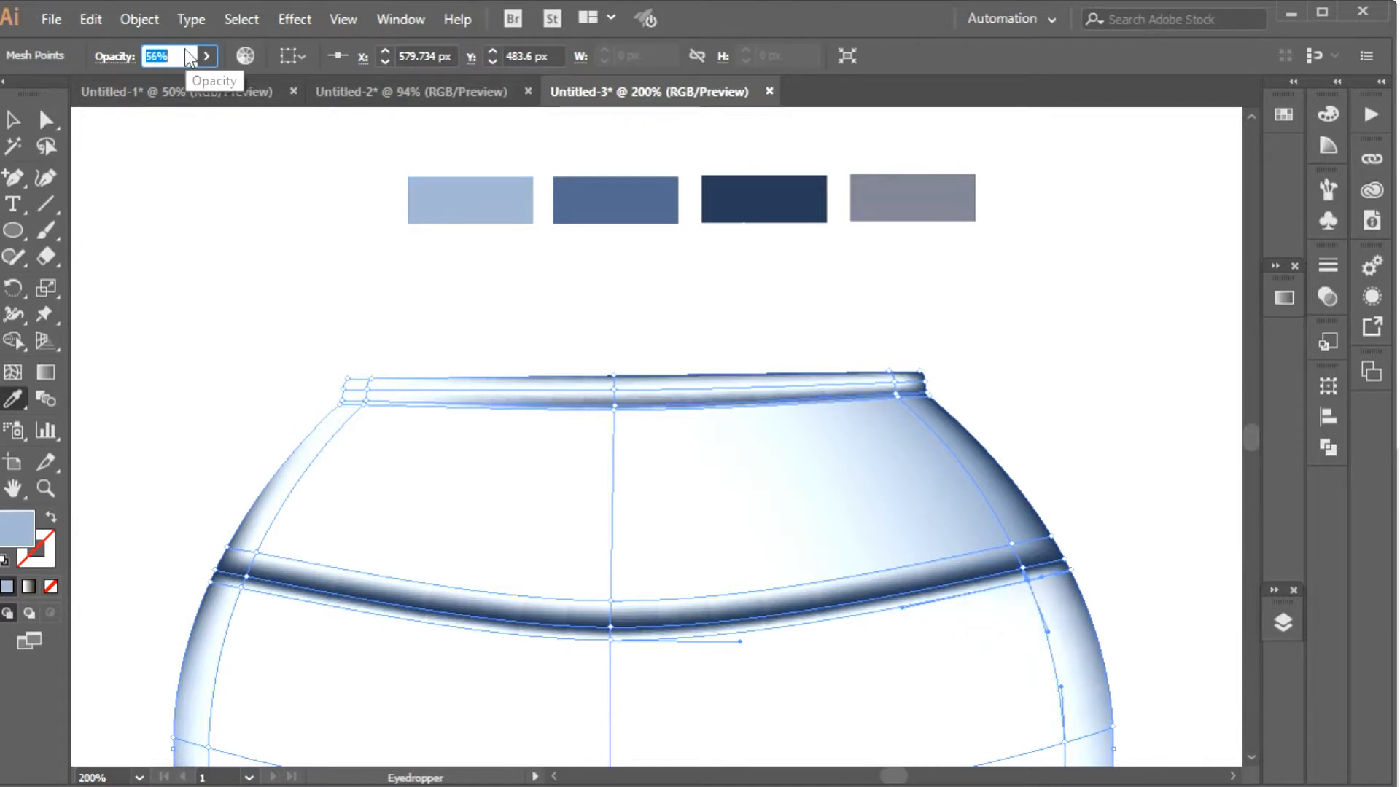
{"action": "left_click", "coordinate": [45, 118]}
{"action": "left_click", "coordinate": [366, 310]}
- Examine the navy band up close from the bowl's centre to its left edge
{"action": "scroll", "coordinate": [377, 328], "scroll_direction": "down", "scroll_amount": 1}
{"action": "scroll", "coordinate": [379, 328], "scroll_direction": "down", "scroll_amount": 5}
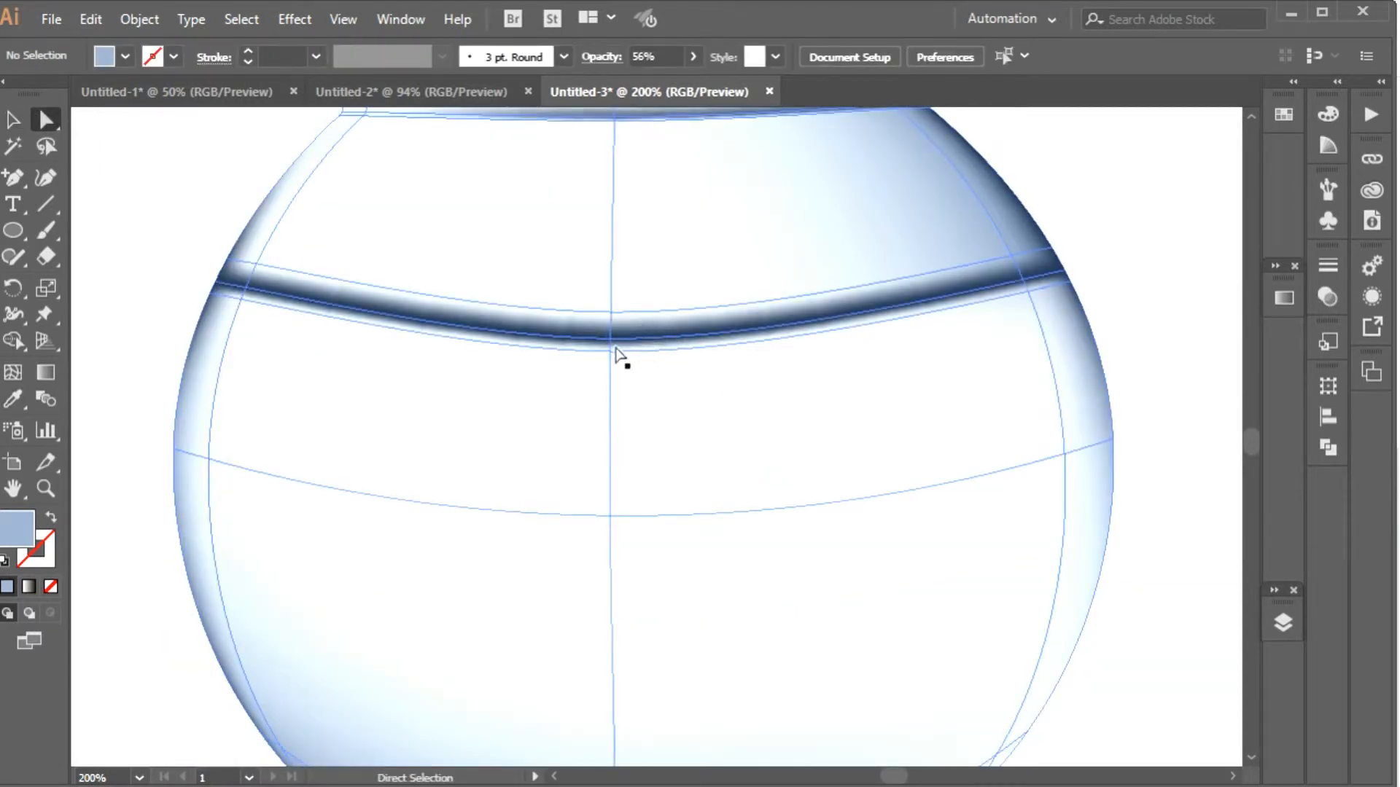
{"action": "key", "text": "ctrl+plus"}
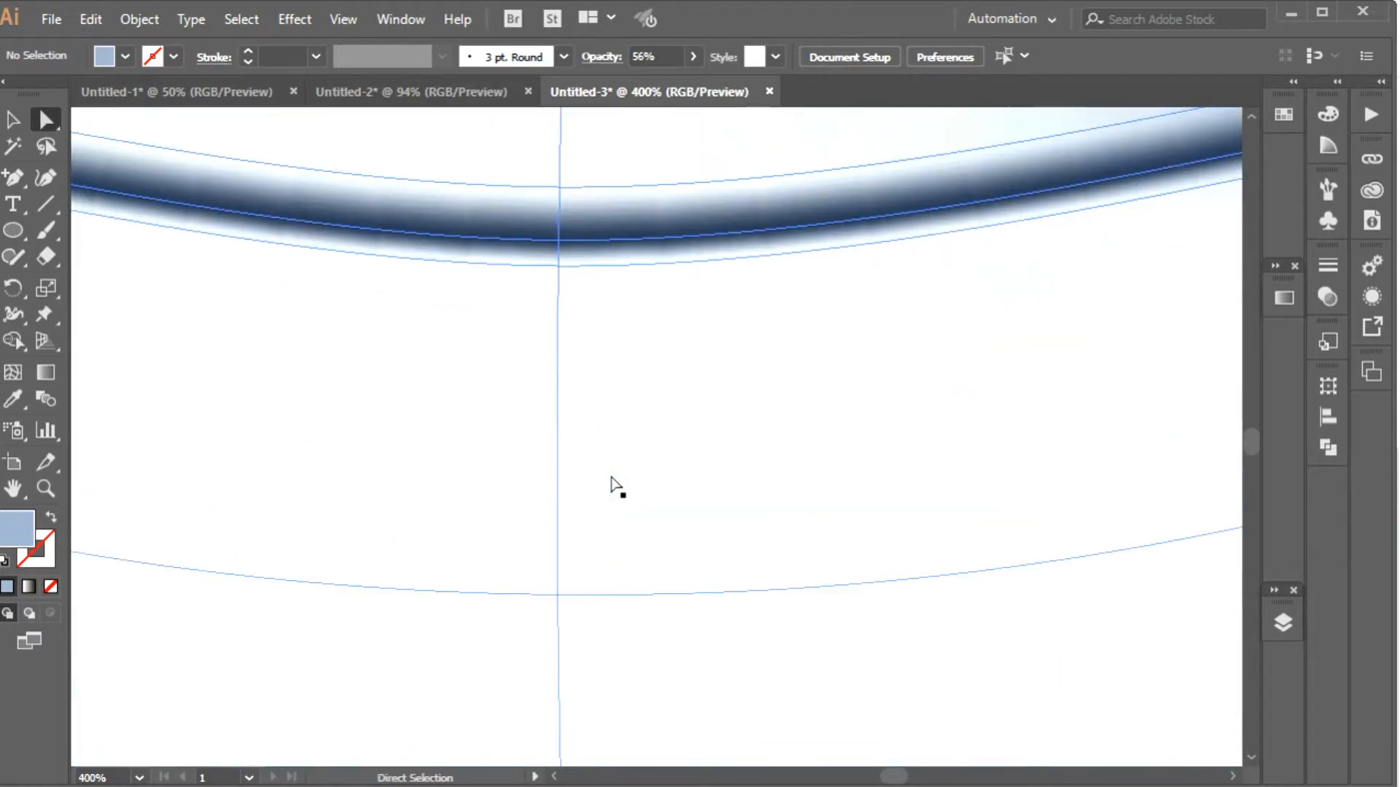
{"action": "key", "text": "k"}
{"action": "key", "text": "space"}
{"action": "mouse_move", "coordinate": [610, 461]}
{"action": "left_mouse_down"}
{"action": "mouse_move", "coordinate": [838, 722]}
{"action": "mouse_move", "coordinate": [1037, 784]}
{"action": "left_mouse_up"}
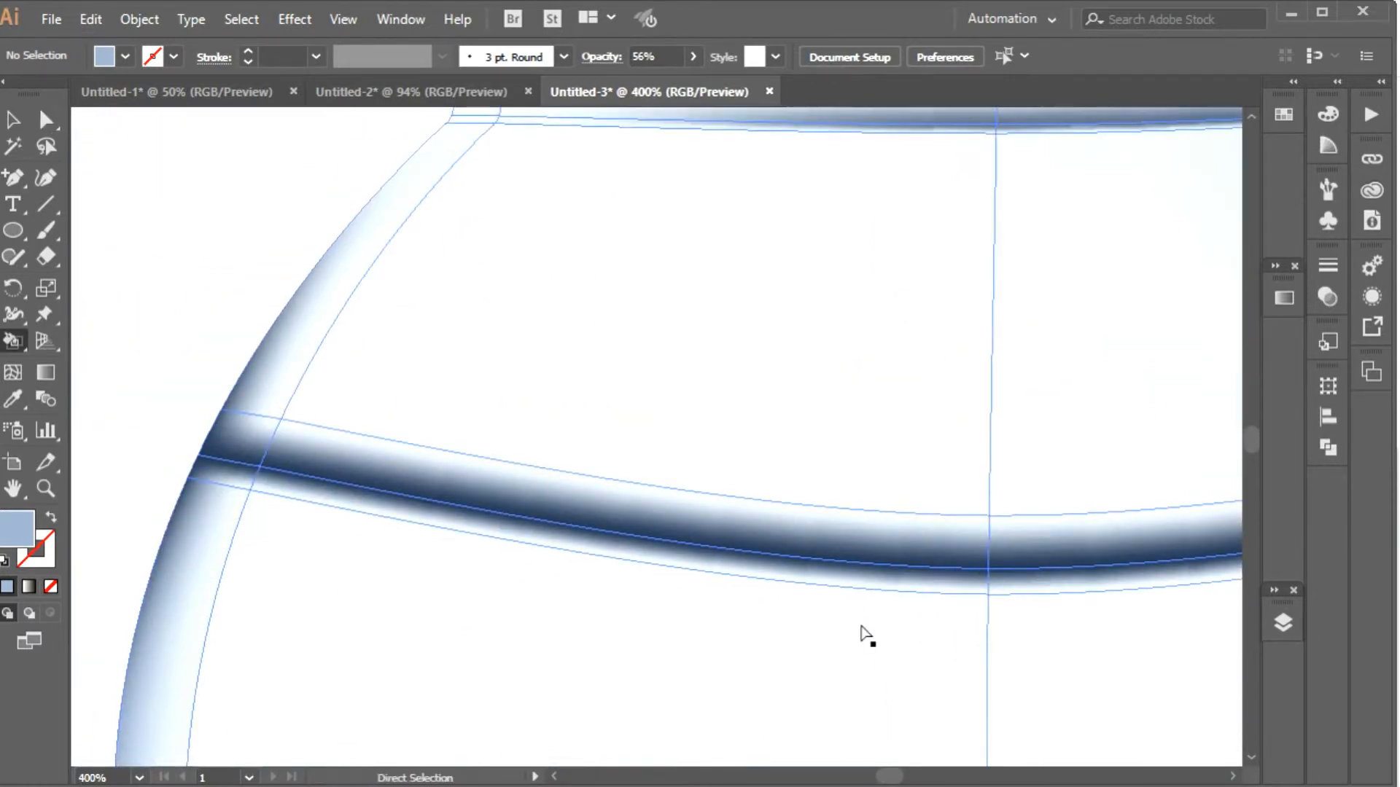
{"action": "key", "text": "ctrl+1"}
- Set the opacity of the navy row's left inner and left outline mesh points to 70% each
{"action": "left_click", "coordinate": [45, 119]}
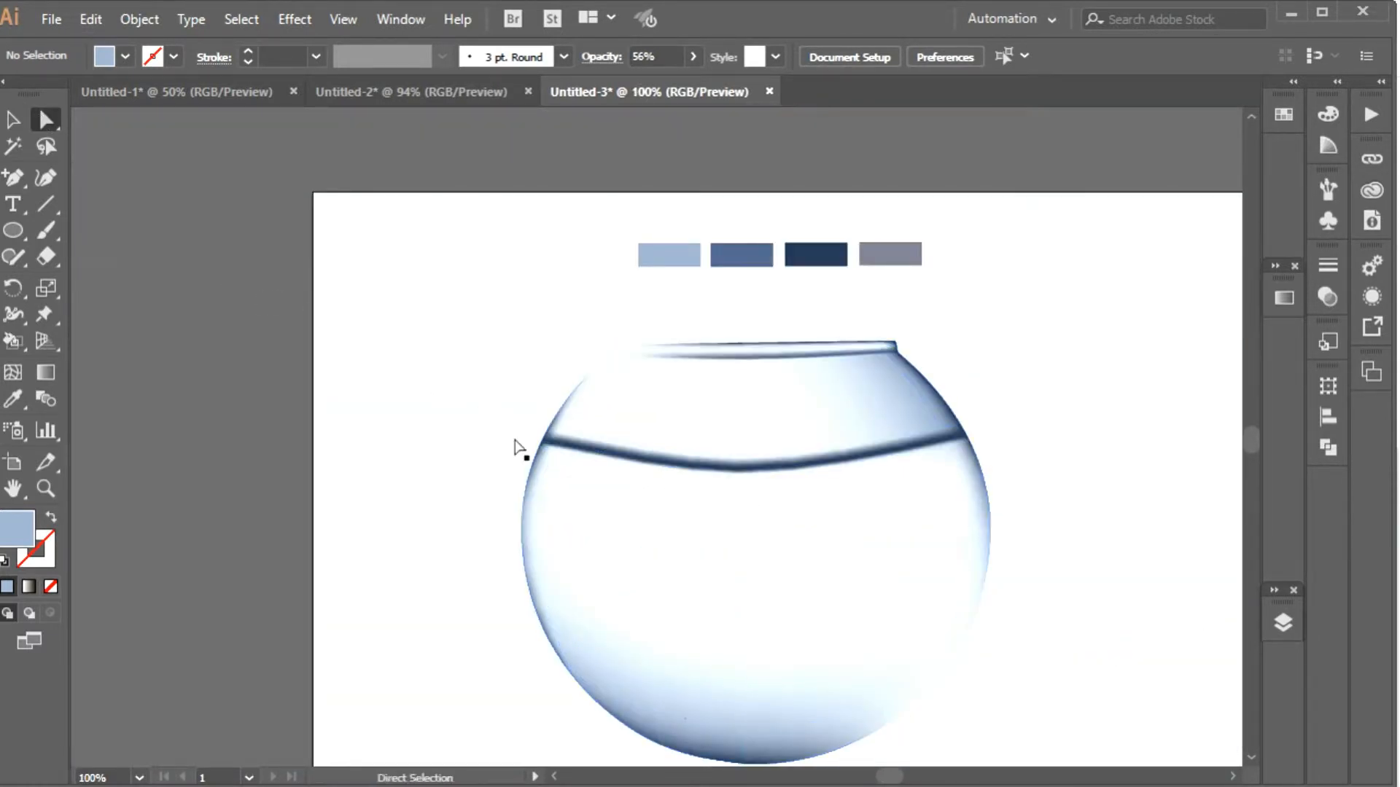
{"action": "left_click", "coordinate": [557, 445]}
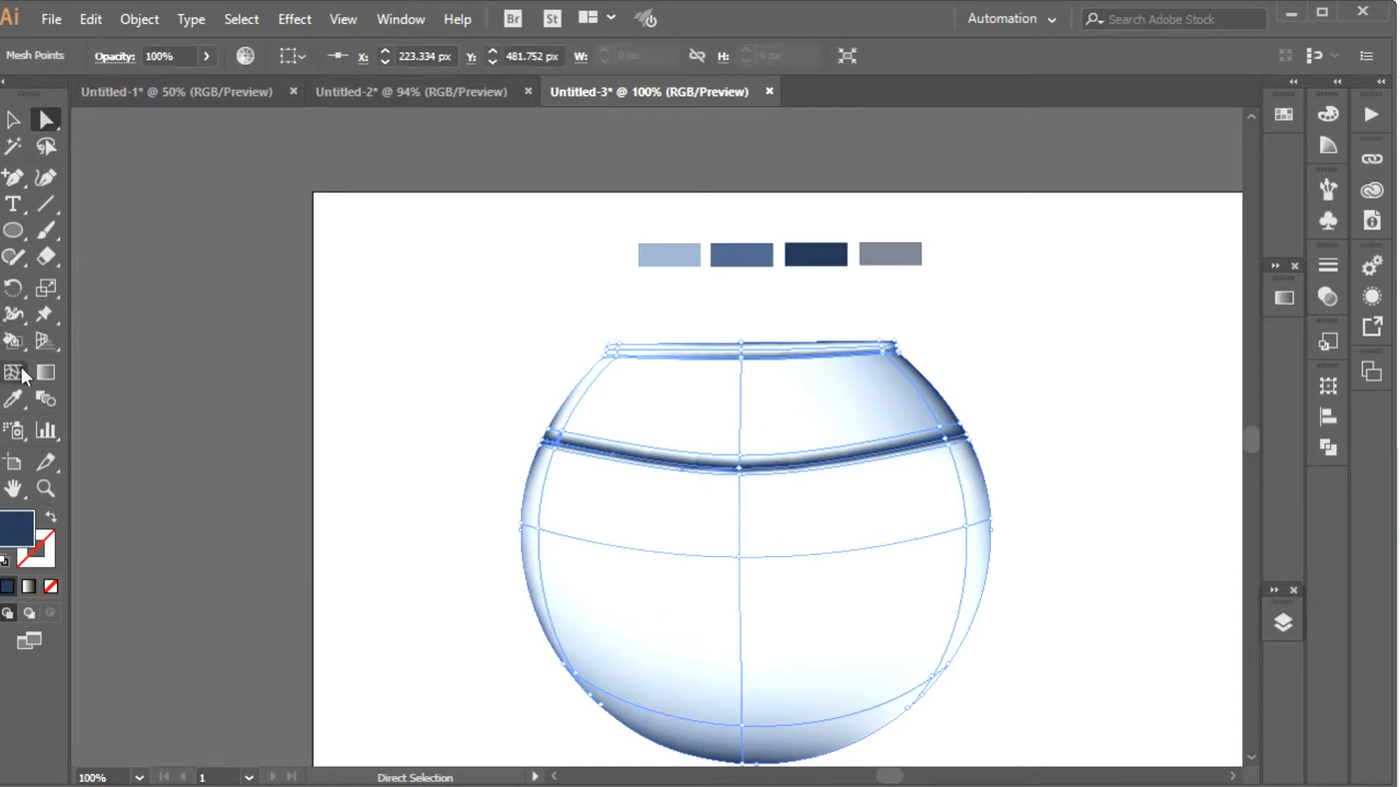
{"action": "left_click", "coordinate": [195, 62]}
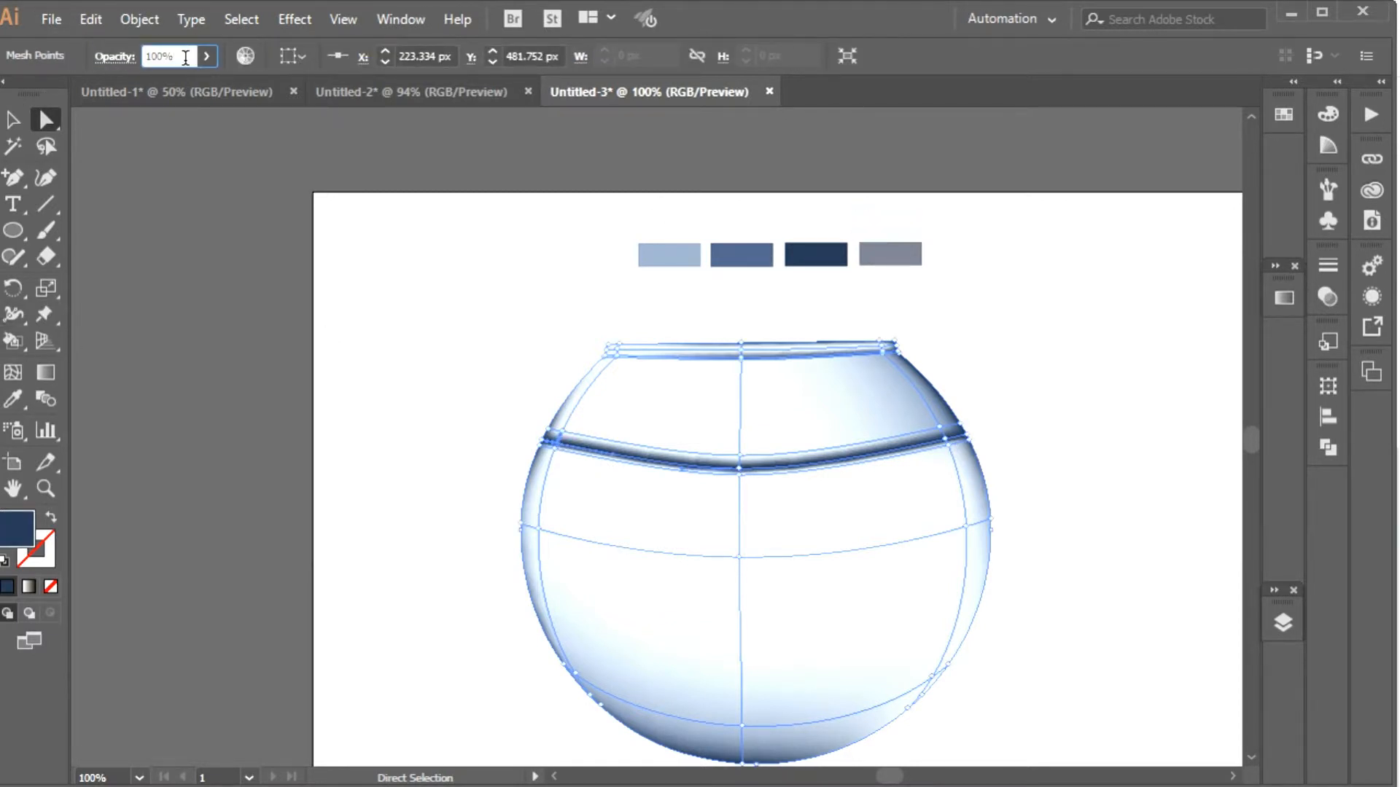
{"action": "scroll", "coordinate": [182, 56], "scroll_direction": "down", "scroll_amount": 11}
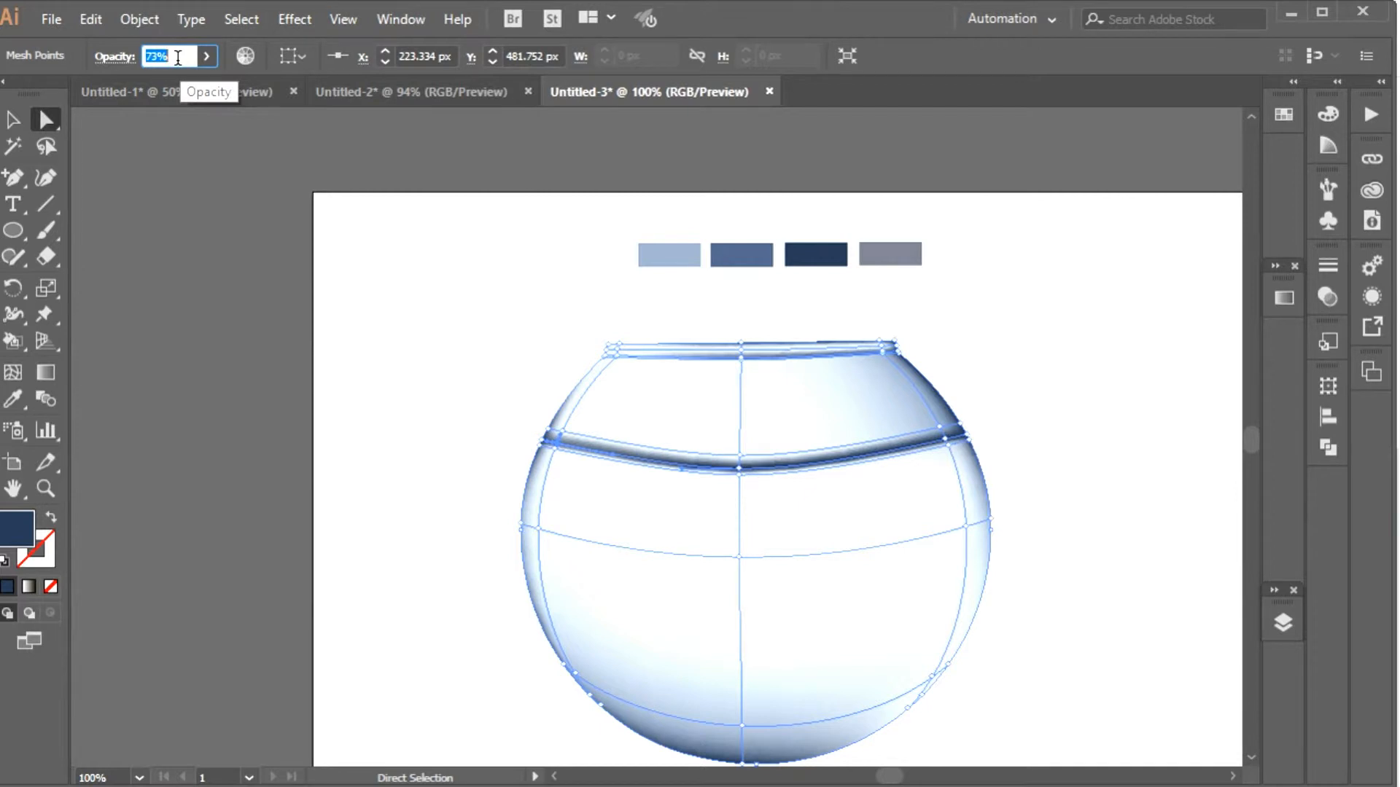
{"action": "scroll", "coordinate": [178, 58], "scroll_direction": "down", "scroll_amount": 1}
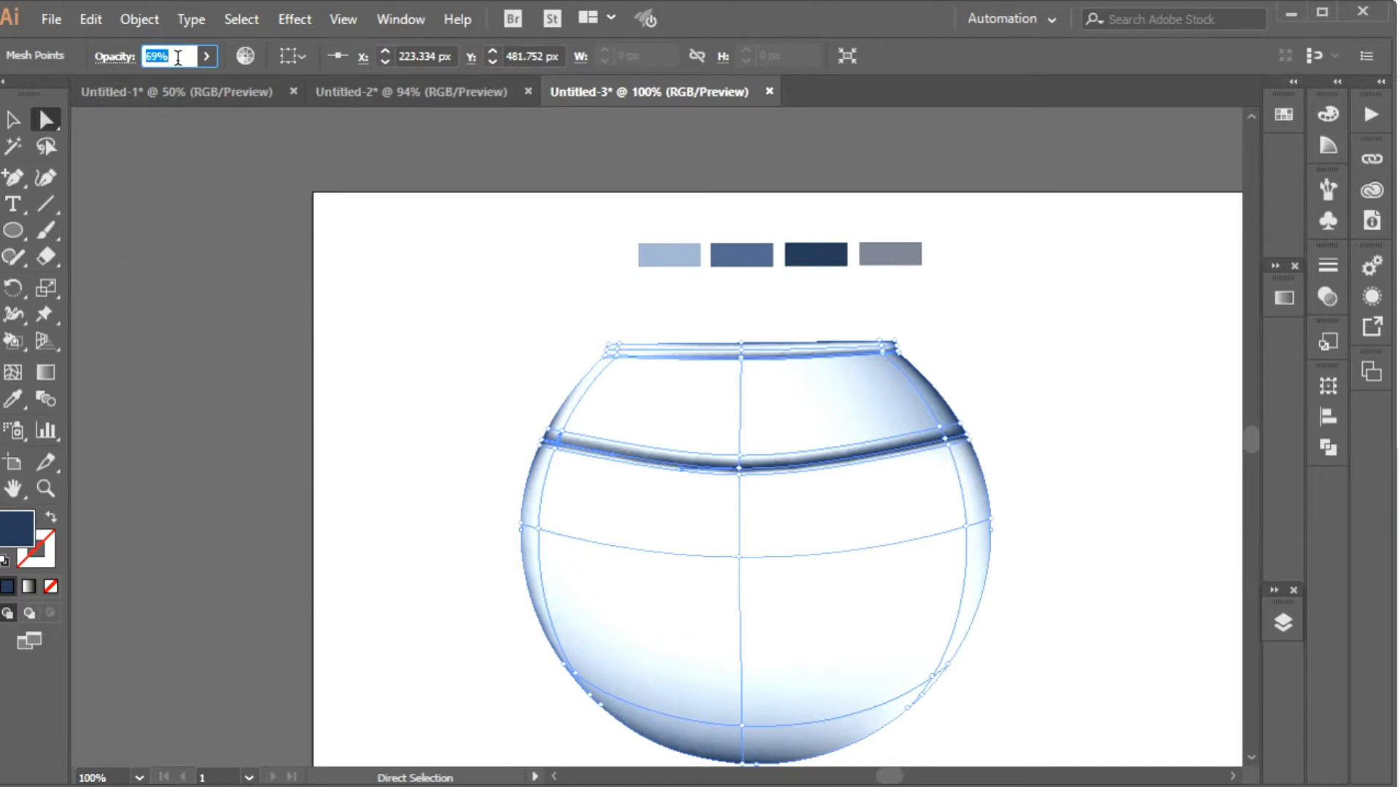
{"action": "left_click", "coordinate": [226, 211]}
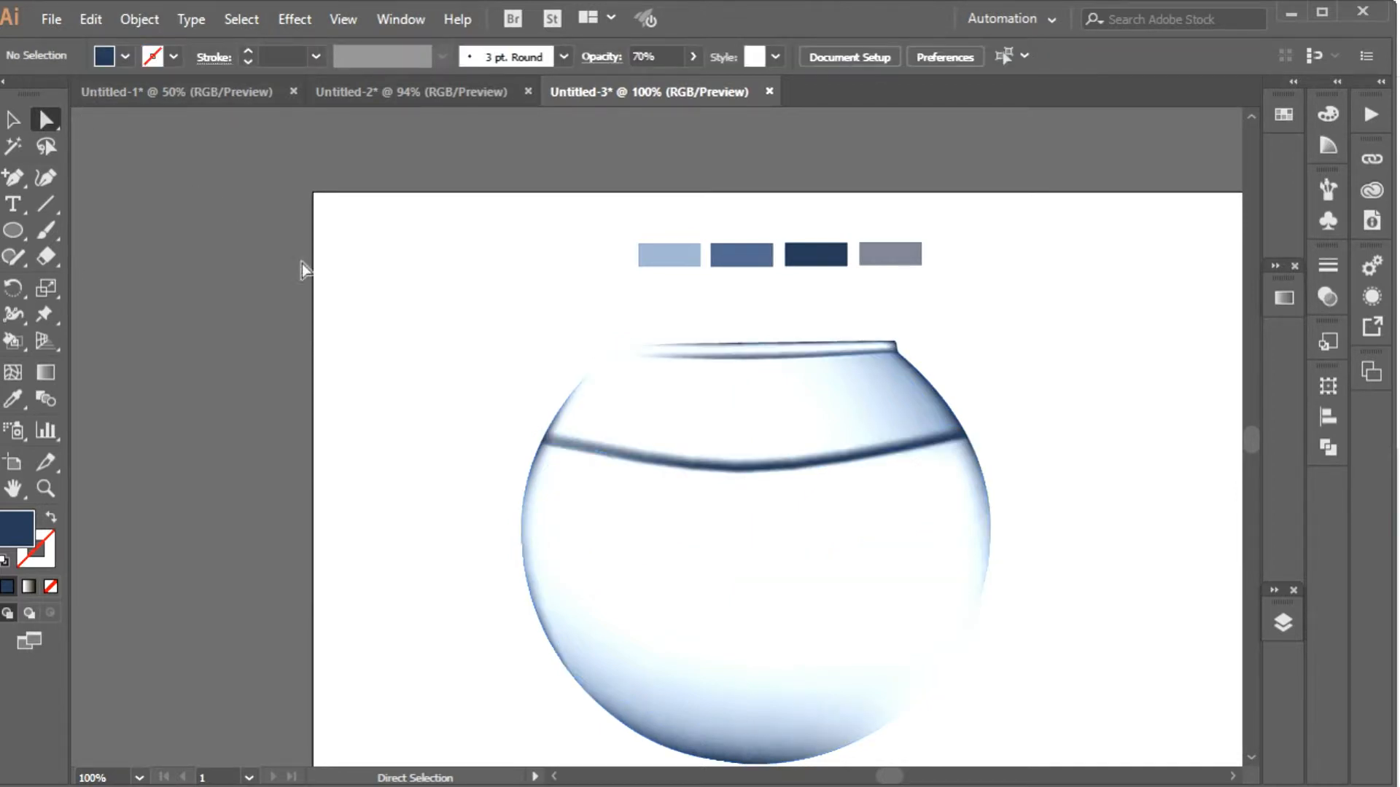
{"action": "left_click", "coordinate": [551, 440]}
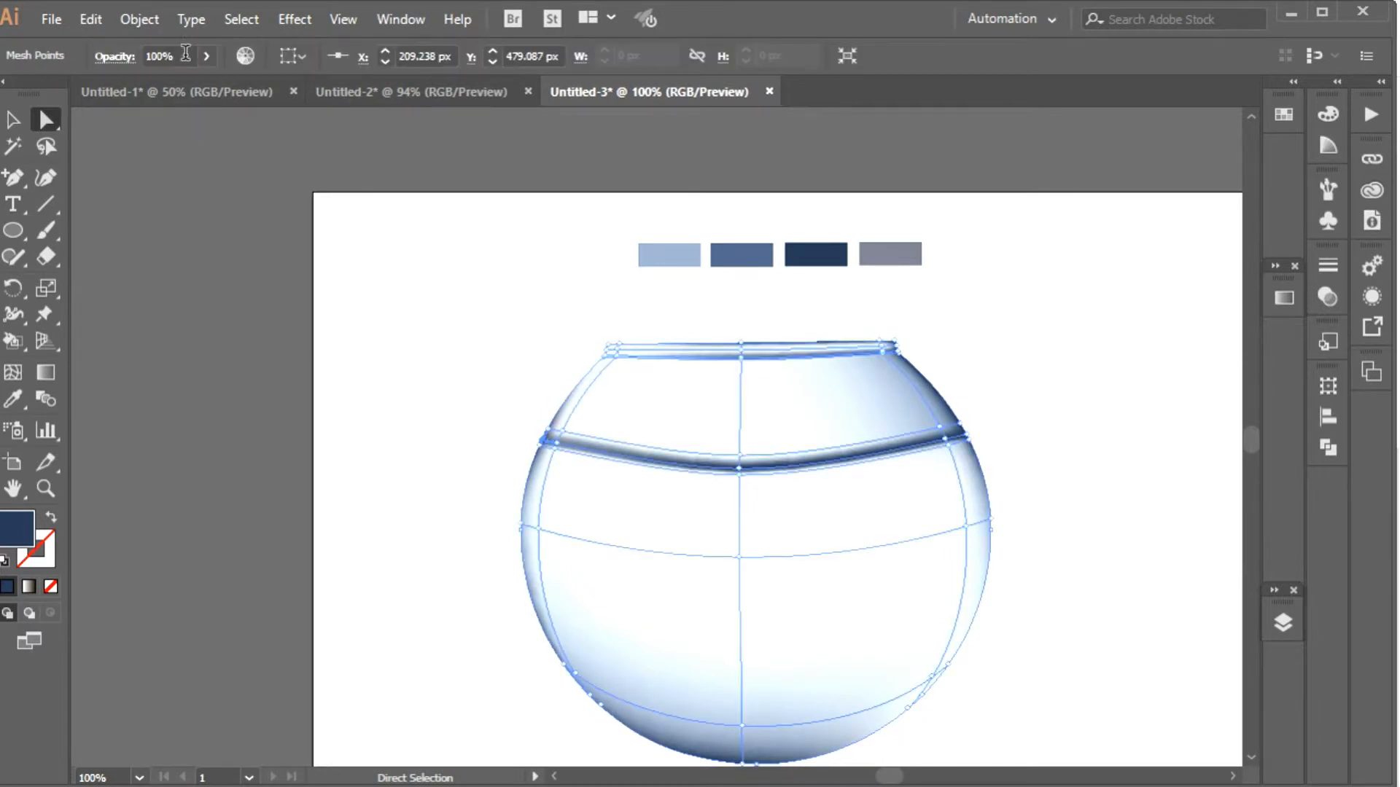
{"action": "scroll", "coordinate": [194, 53], "scroll_direction": "down", "scroll_amount": 2}
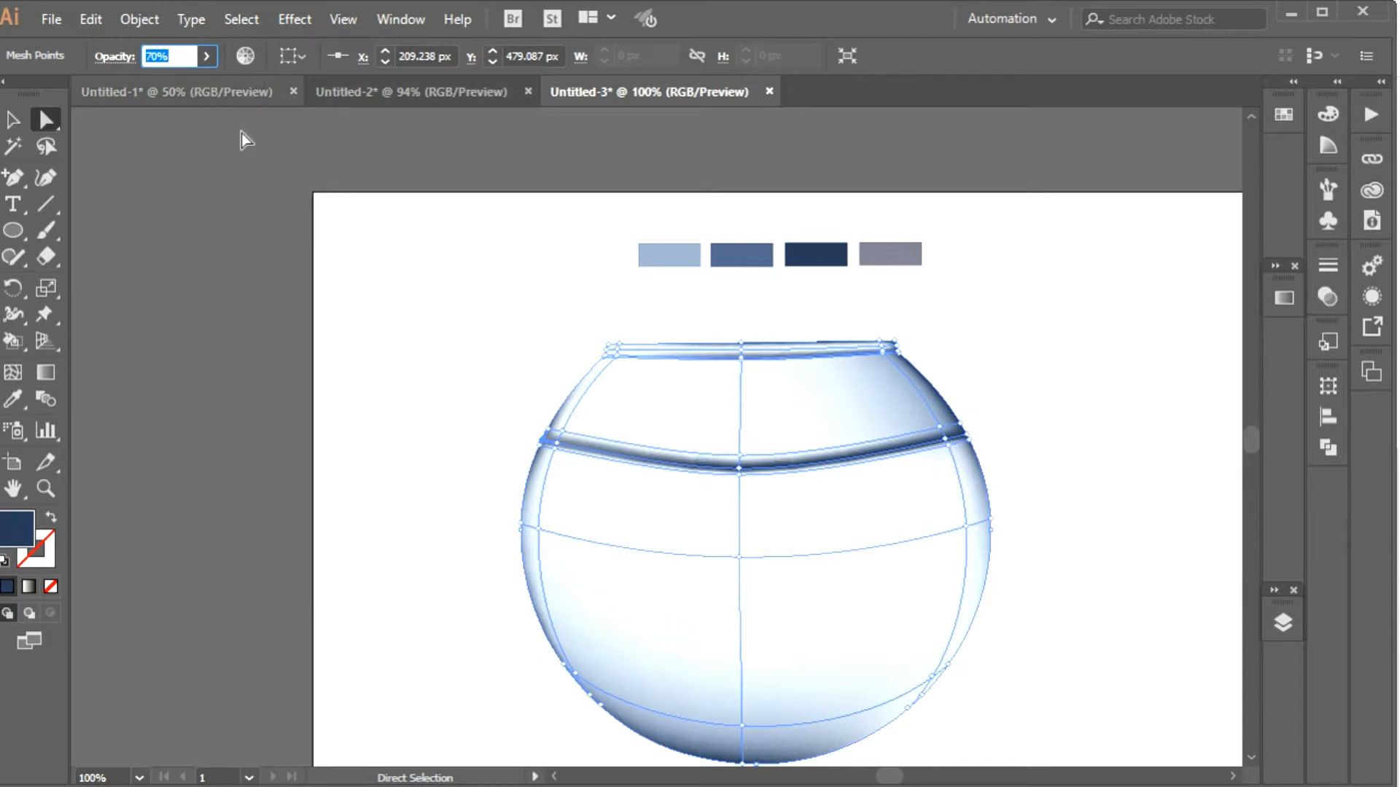
{"action": "left_click", "coordinate": [568, 346]}
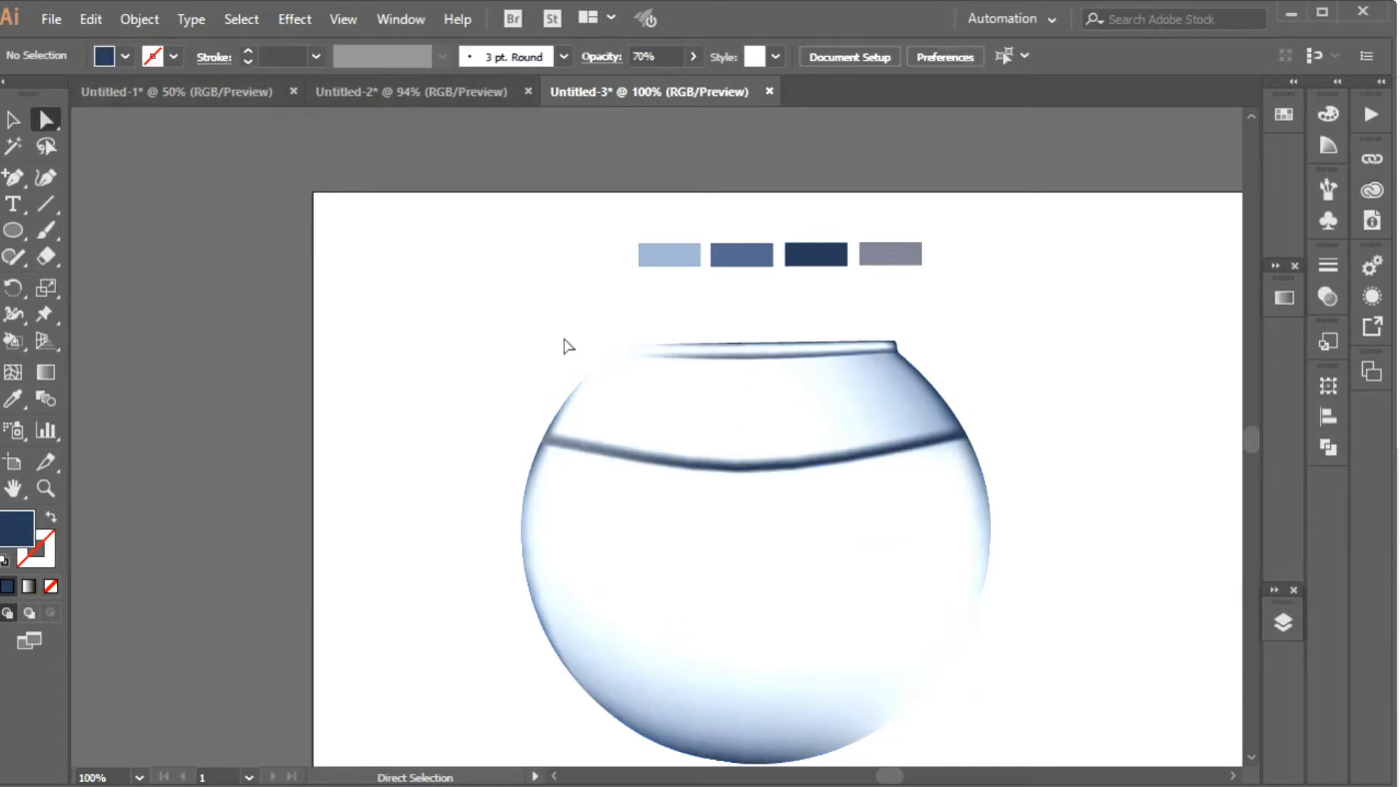
- Recolour the right outline mesh point just below the navy row with a colour sampled from the navy band
{"action": "left_click", "coordinate": [968, 437]}
{"action": "key", "text": "ctrl+equal"}
{"action": "key", "text": "ctrl+equal"}
{"action": "key", "text": "ctrl+equal"}
{"action": "key", "text": "ctrl+equal"}
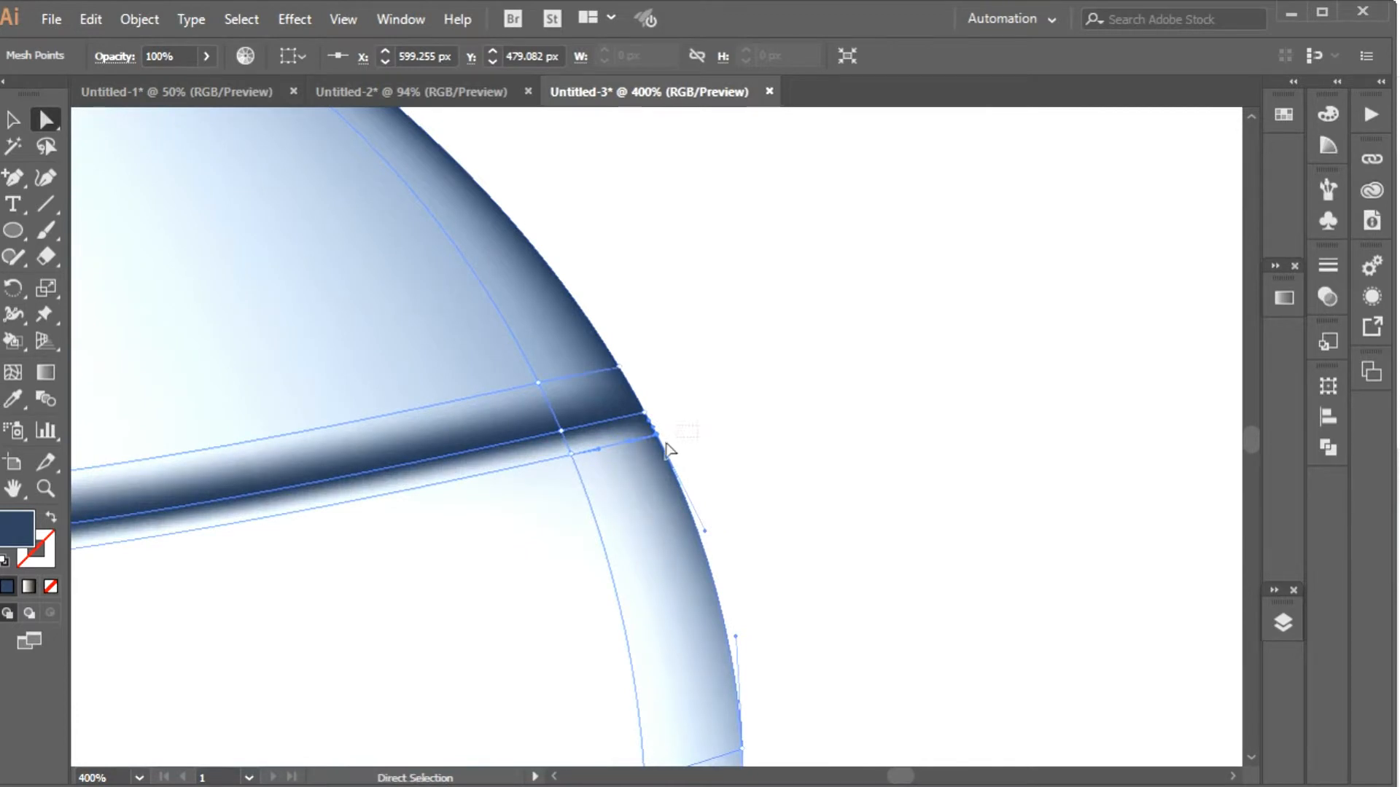
{"action": "left_click", "coordinate": [13, 399]}
{"action": "left_click", "coordinate": [441, 446]}
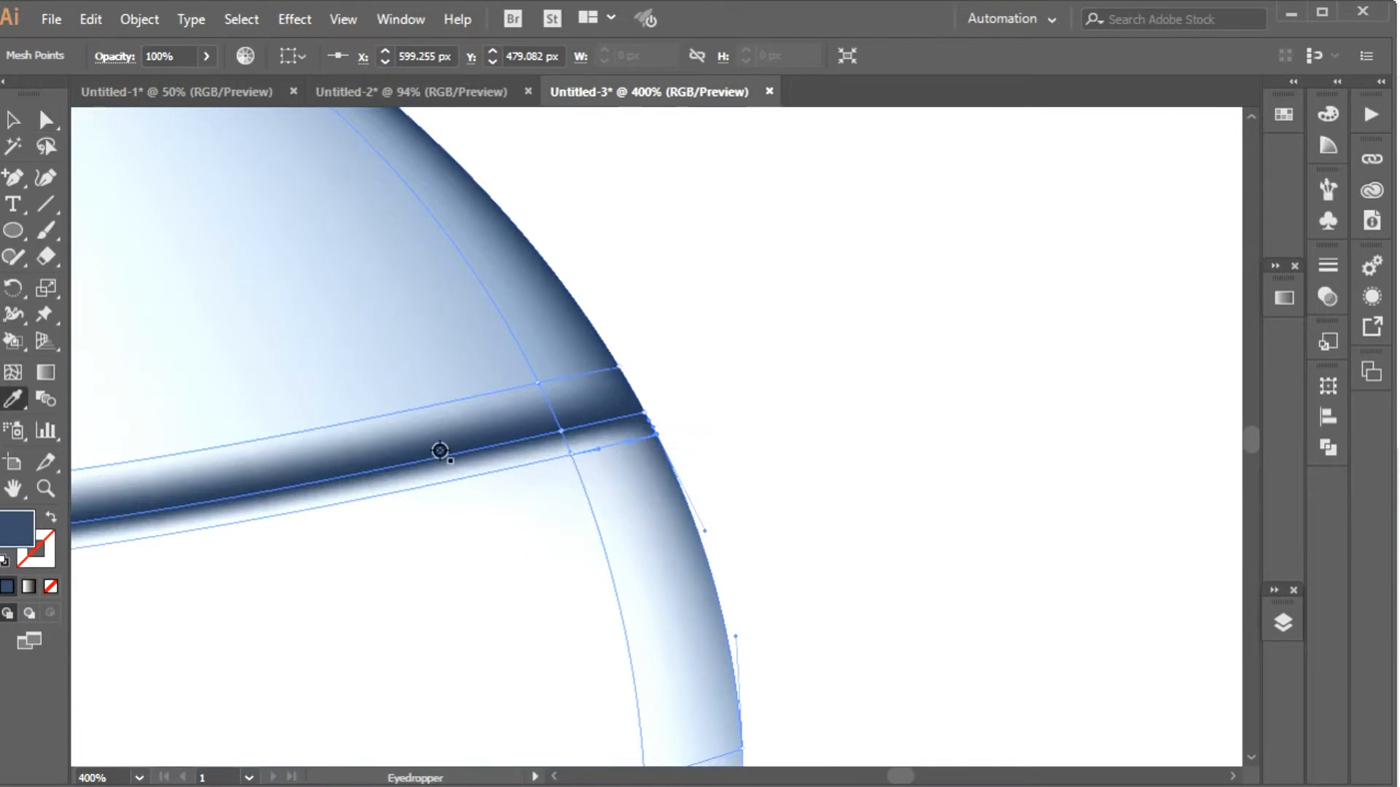
{"action": "left_click", "coordinate": [46, 118]}
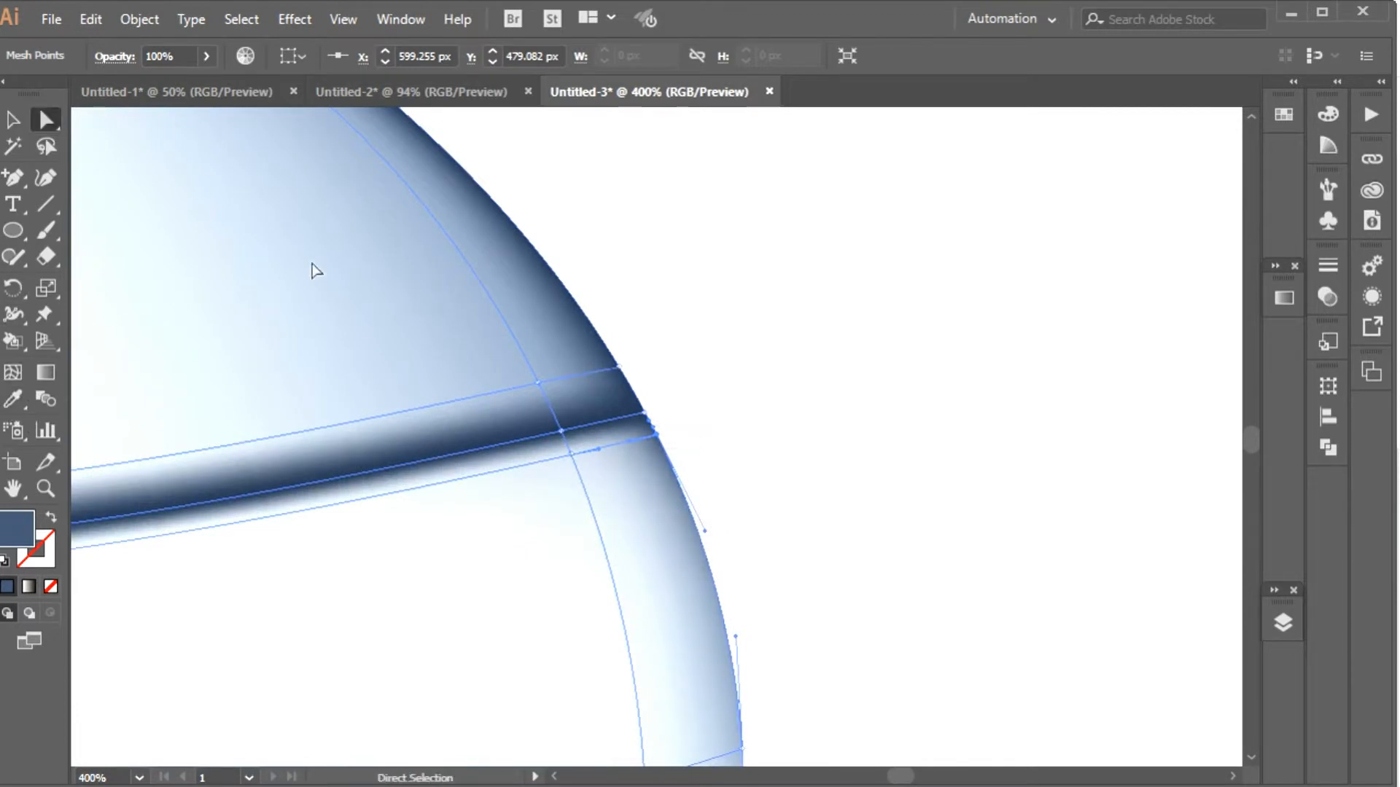
- Colour the right inner mesh point just below the navy row with the medium blue swatch
{"action": "left_click", "coordinate": [571, 455]}
{"action": "scroll", "coordinate": [671, 453], "scroll_direction": "down", "scroll_amount": 5}
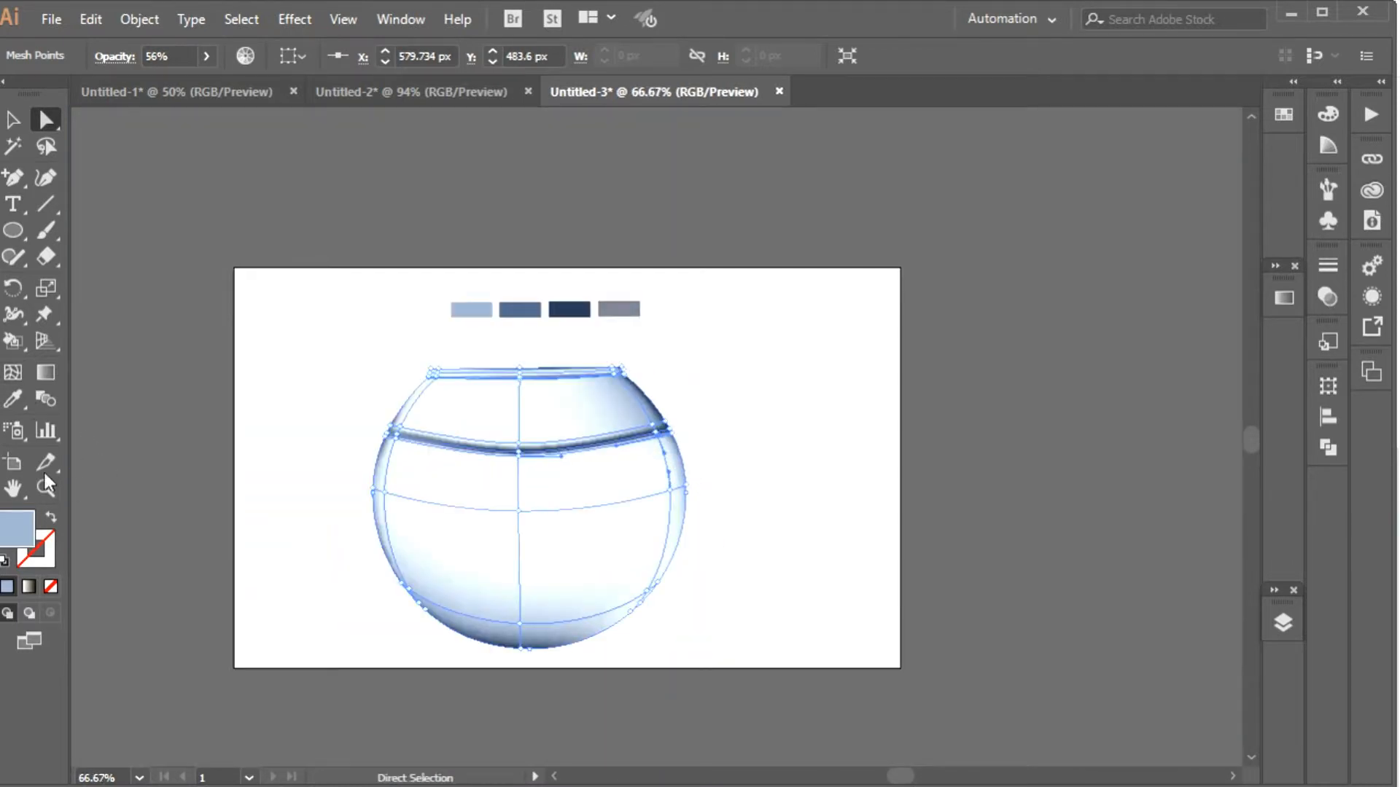
{"action": "left_click", "coordinate": [13, 401]}
{"action": "left_click", "coordinate": [471, 309]}
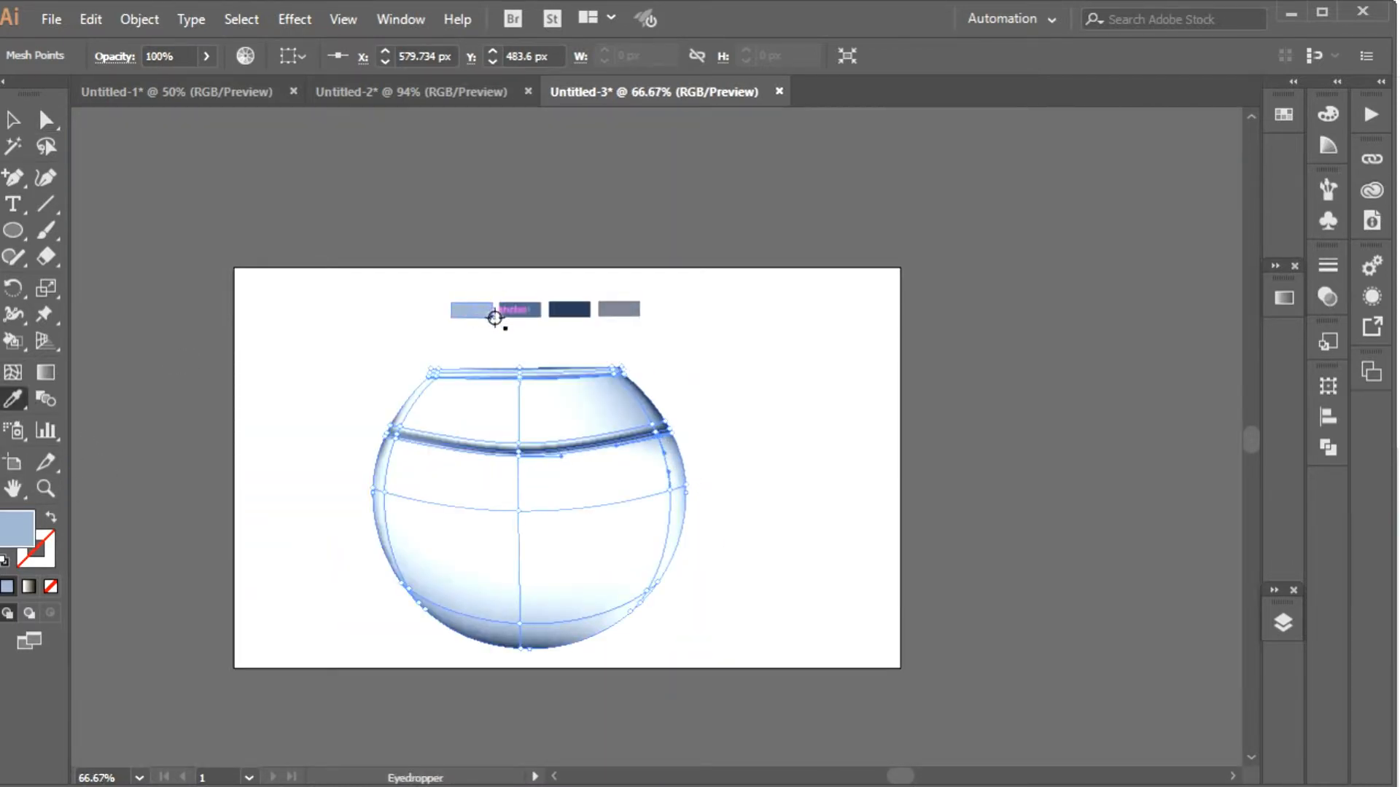
{"action": "left_click", "coordinate": [520, 311]}
{"action": "left_click", "coordinate": [515, 309]}
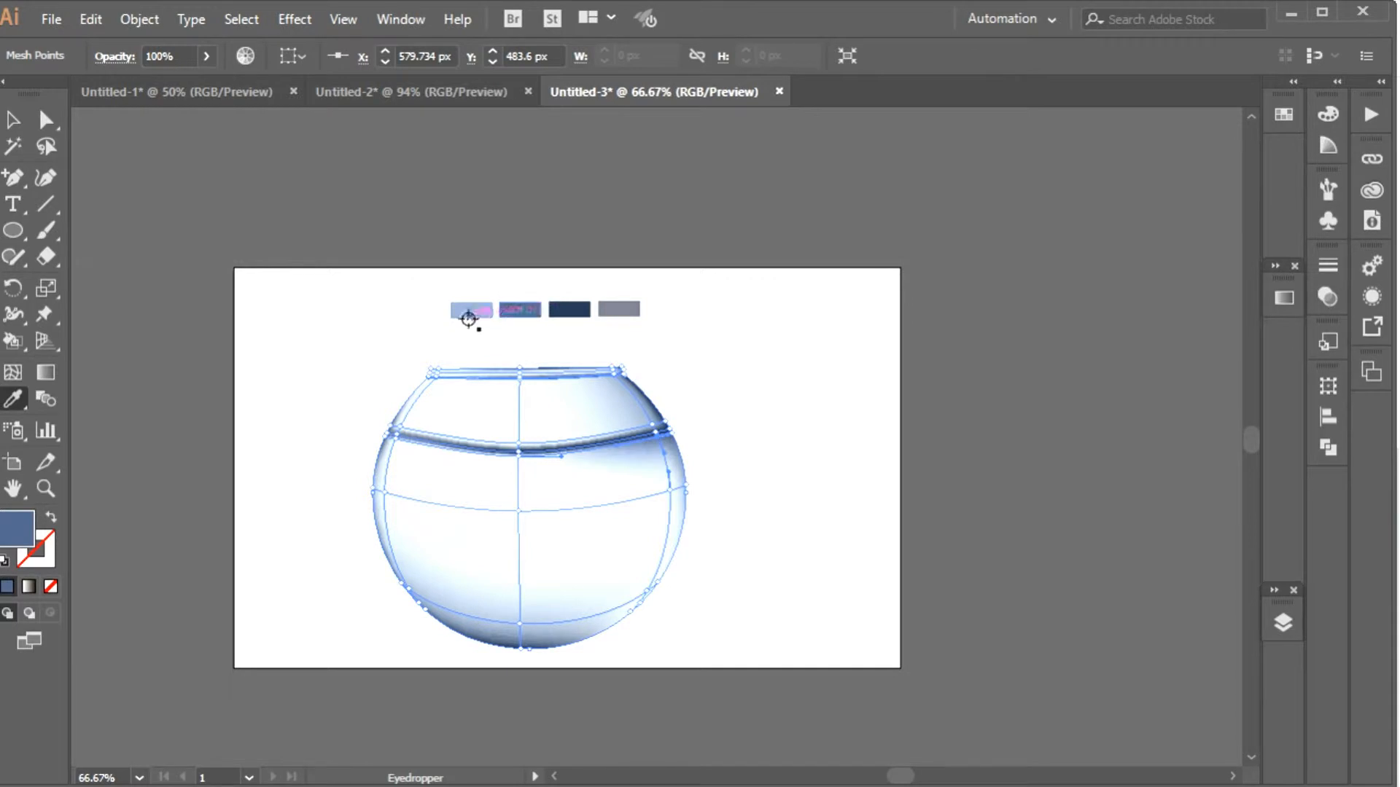
- Set the opacity of the medium blue right inner mesh point to 75% and deselect it
{"action": "left_click", "coordinate": [183, 56]}
{"action": "type", "text": "72"}
{"action": "key", "text": "Return"}
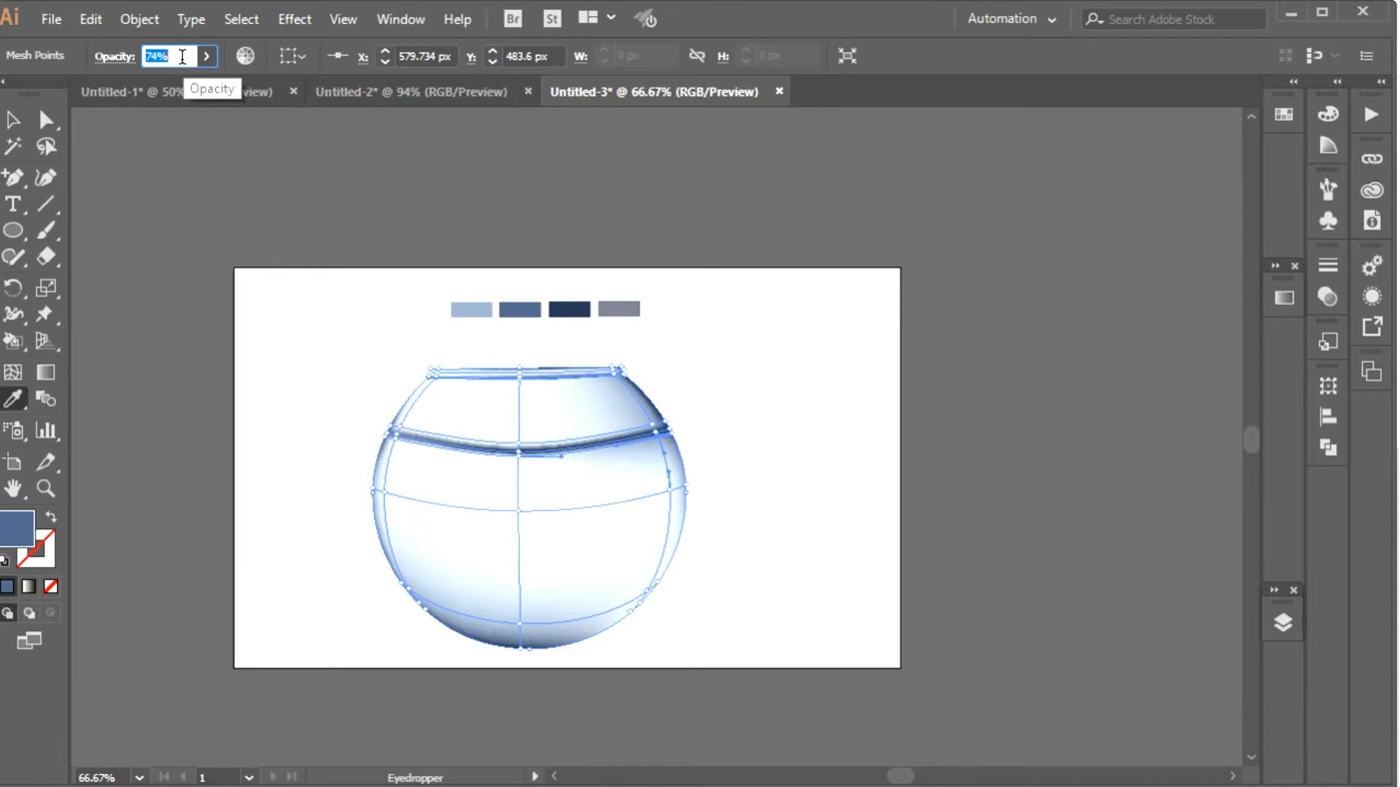
{"action": "left_click", "coordinate": [44, 120]}
{"action": "left_click", "coordinate": [306, 218]}
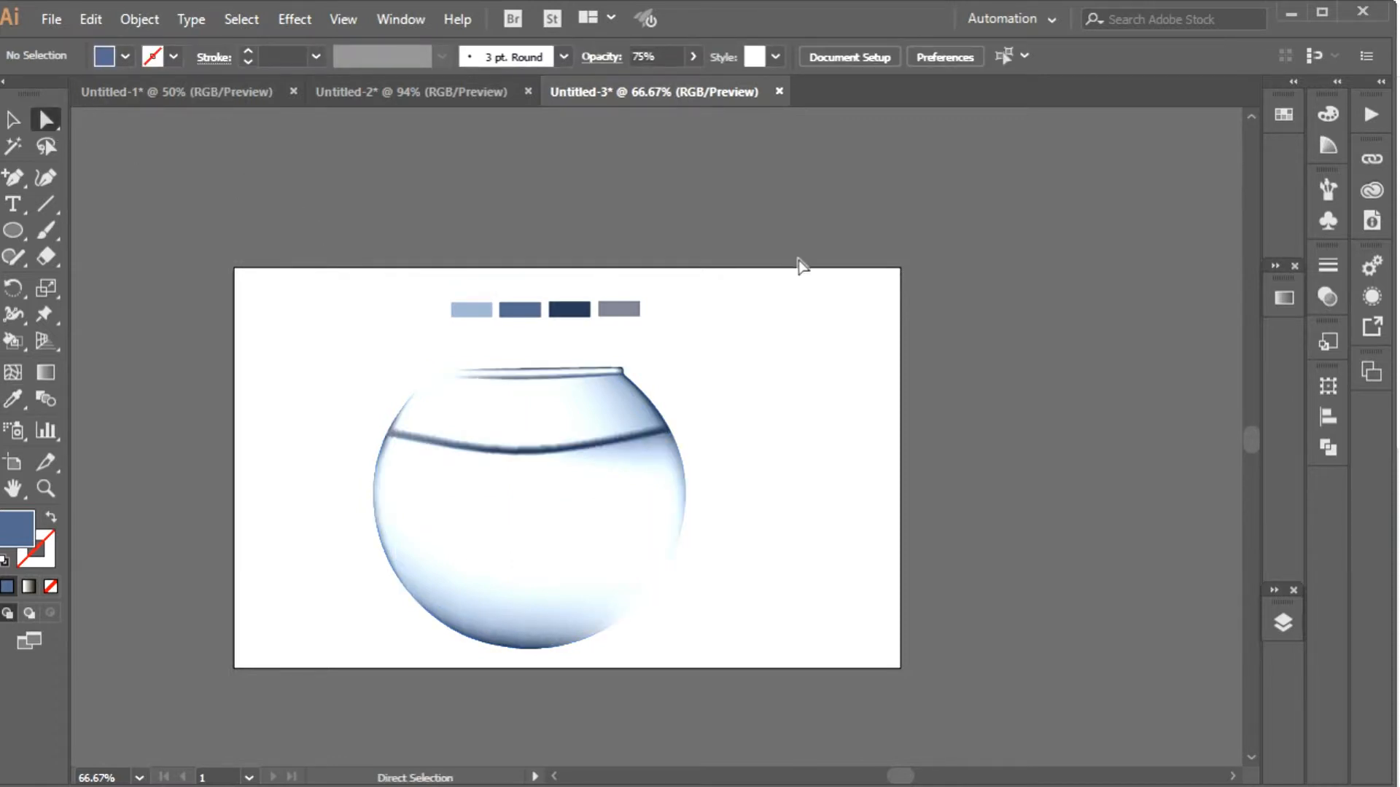
- Adjust the vertical position of the centre mesh points around the waterline slightly
{"action": "left_click_drag", "start_coordinate": [701, 412], "coordinate": [730, 370]}
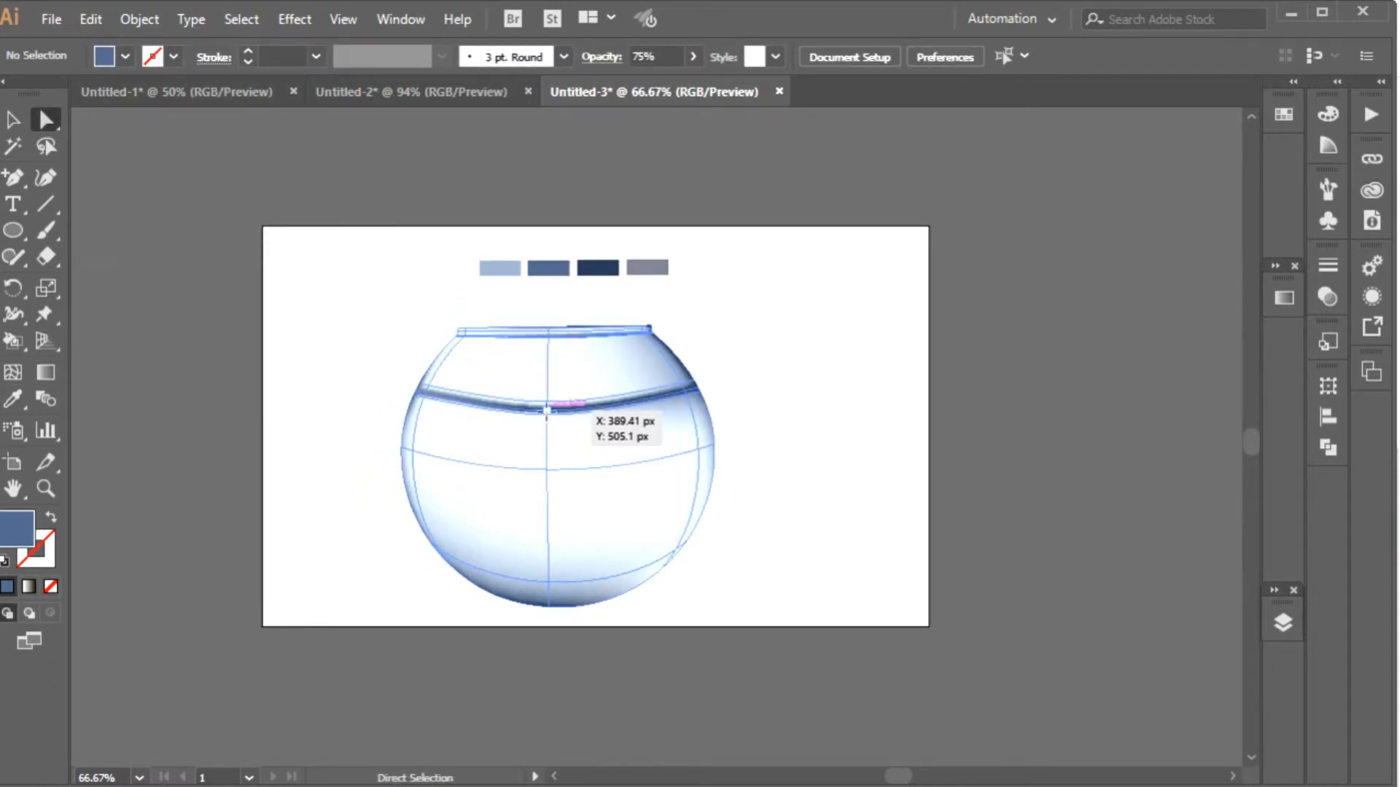
{"action": "left_click", "coordinate": [547, 409]}
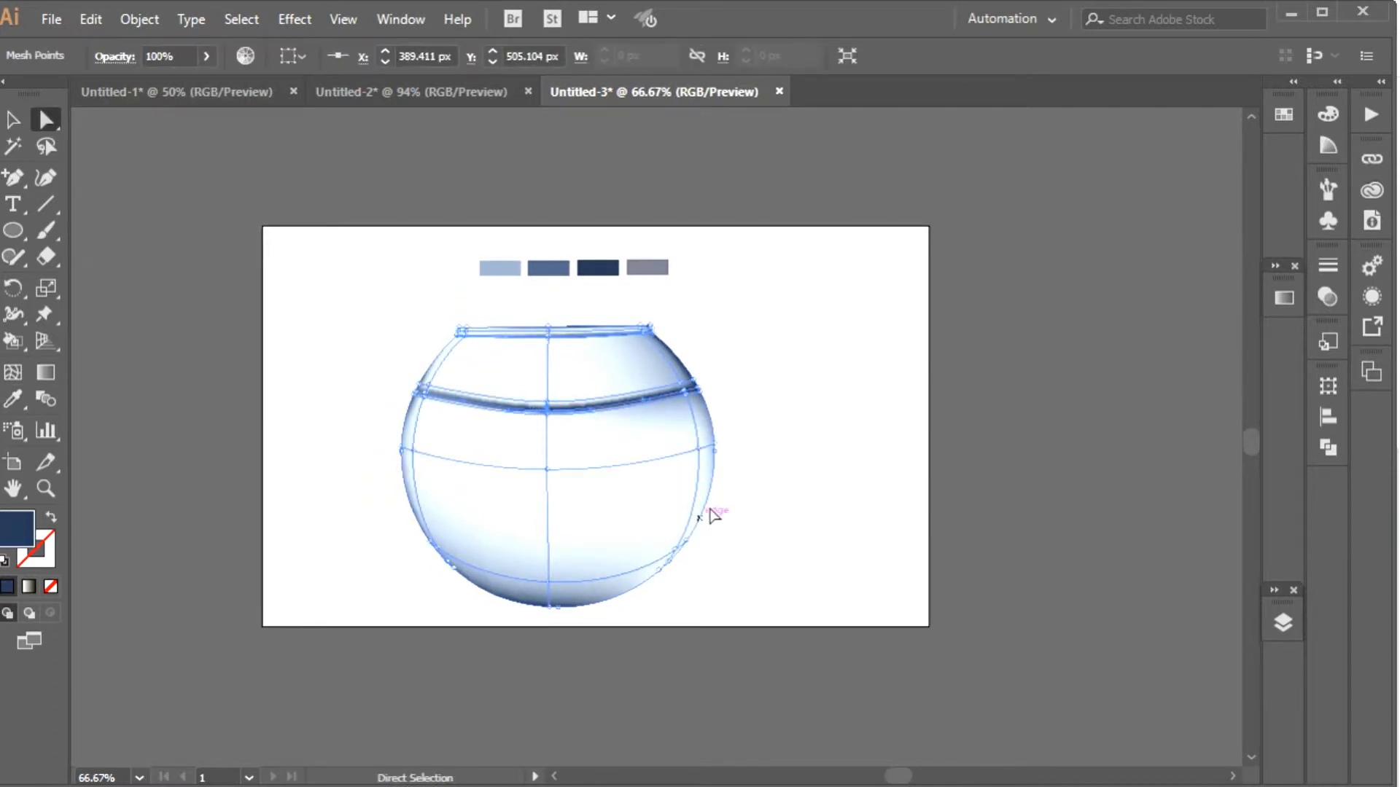
{"action": "left_click", "coordinate": [1019, 384]}
{"action": "left_click", "coordinate": [552, 410]}
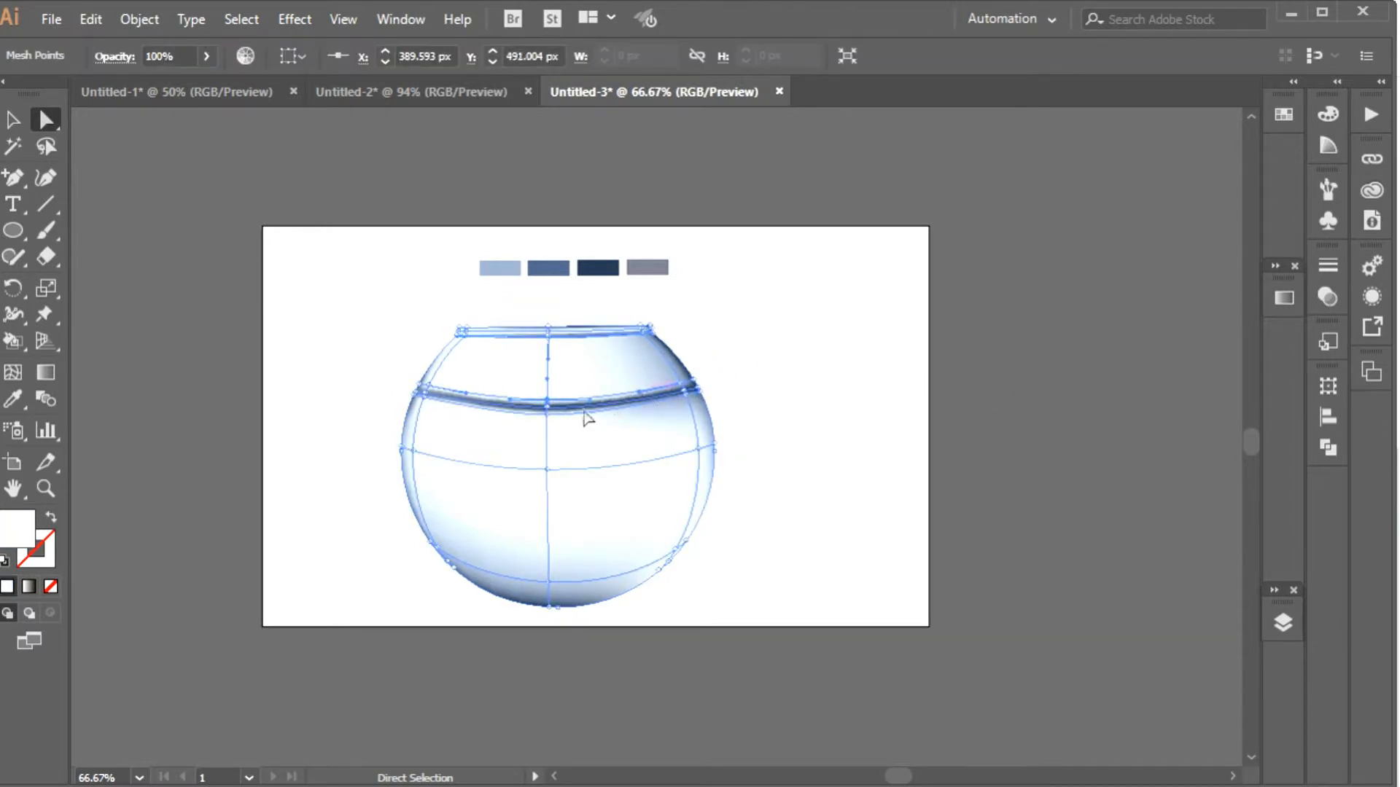
{"action": "mouse_move", "coordinate": [552, 412]}
{"action": "left_mouse_down"}
{"action": "mouse_move", "coordinate": [567, 421]}
{"action": "mouse_move", "coordinate": [552, 419]}
{"action": "left_mouse_up"}
- Apply a pale Multiply inner glow from the centre to the whole bowl mesh with 5% opacity and 14 px blur
{"action": "key", "text": "v"}
{"action": "left_click_drag", "start_coordinate": [416, 312], "coordinate": [686, 554]}
{"action": "left_click", "coordinate": [310, 22]}
{"action": "mouse_move", "coordinate": [467, 267]}
{"action": "left_click", "coordinate": [612, 319]}
{"action": "left_click", "coordinate": [879, 283]}
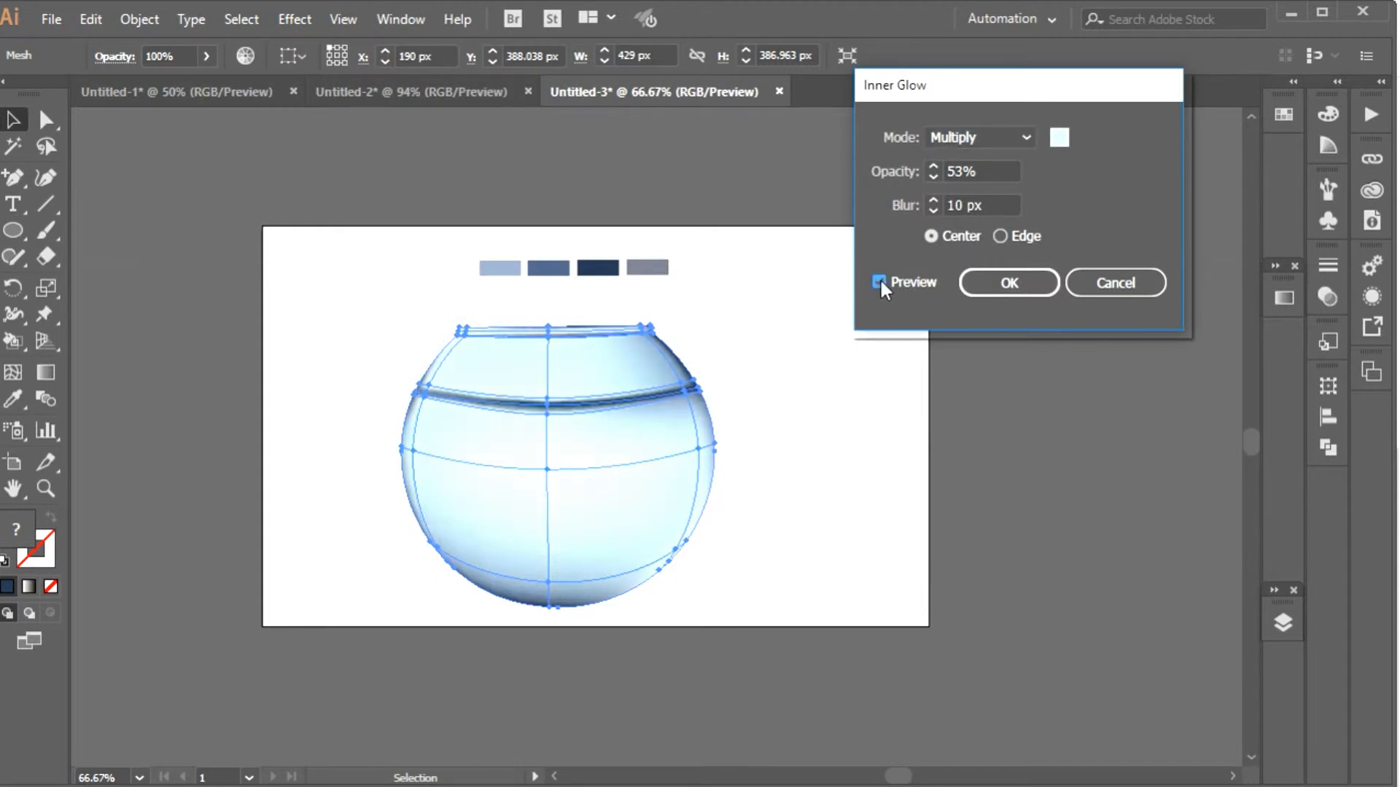
{"action": "left_click", "coordinate": [992, 205]}
{"action": "key", "text": "Down"}
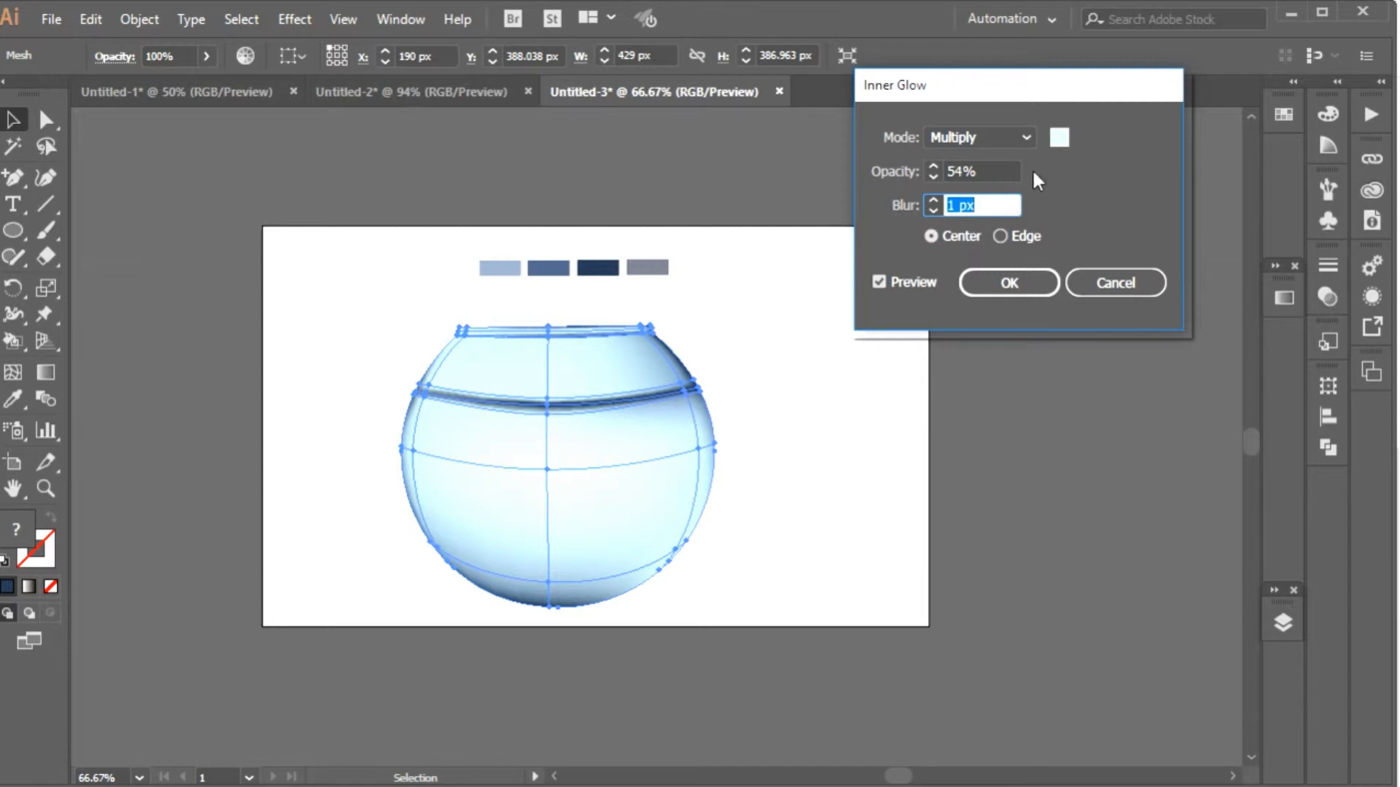
{"action": "left_click", "coordinate": [990, 171]}
{"action": "key", "text": "Down"}
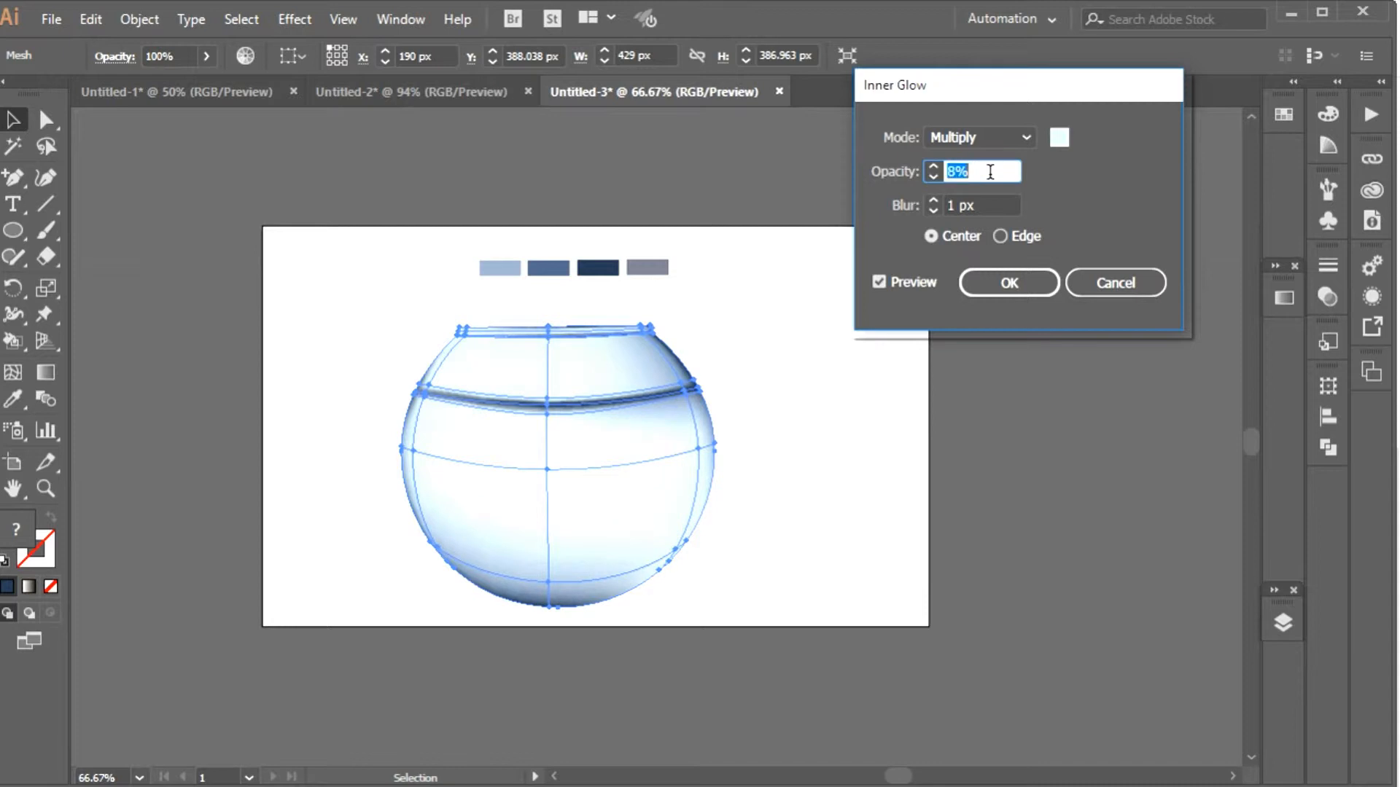
{"action": "left_click", "coordinate": [982, 200]}
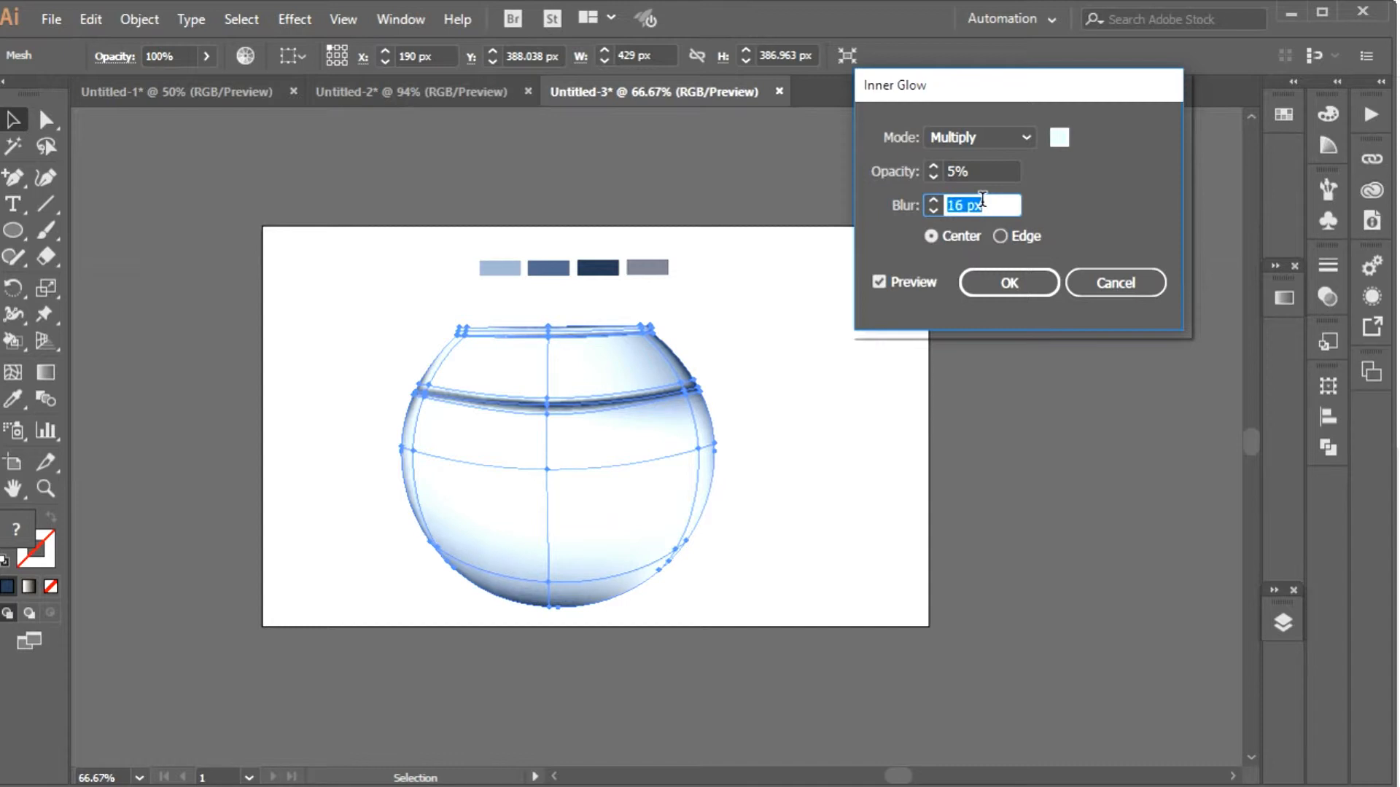
{"action": "left_click", "coordinate": [1003, 282]}
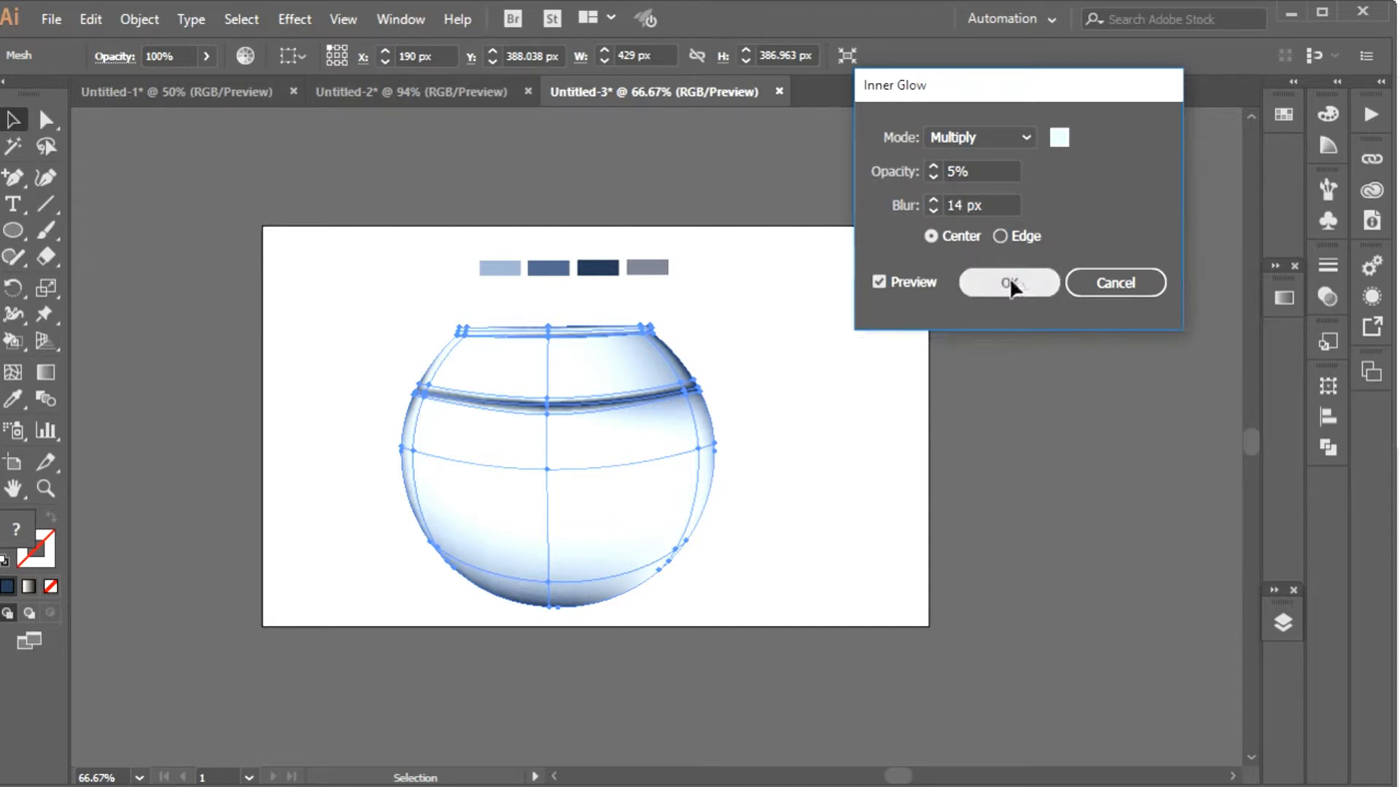
{"action": "left_click", "coordinate": [823, 328]}
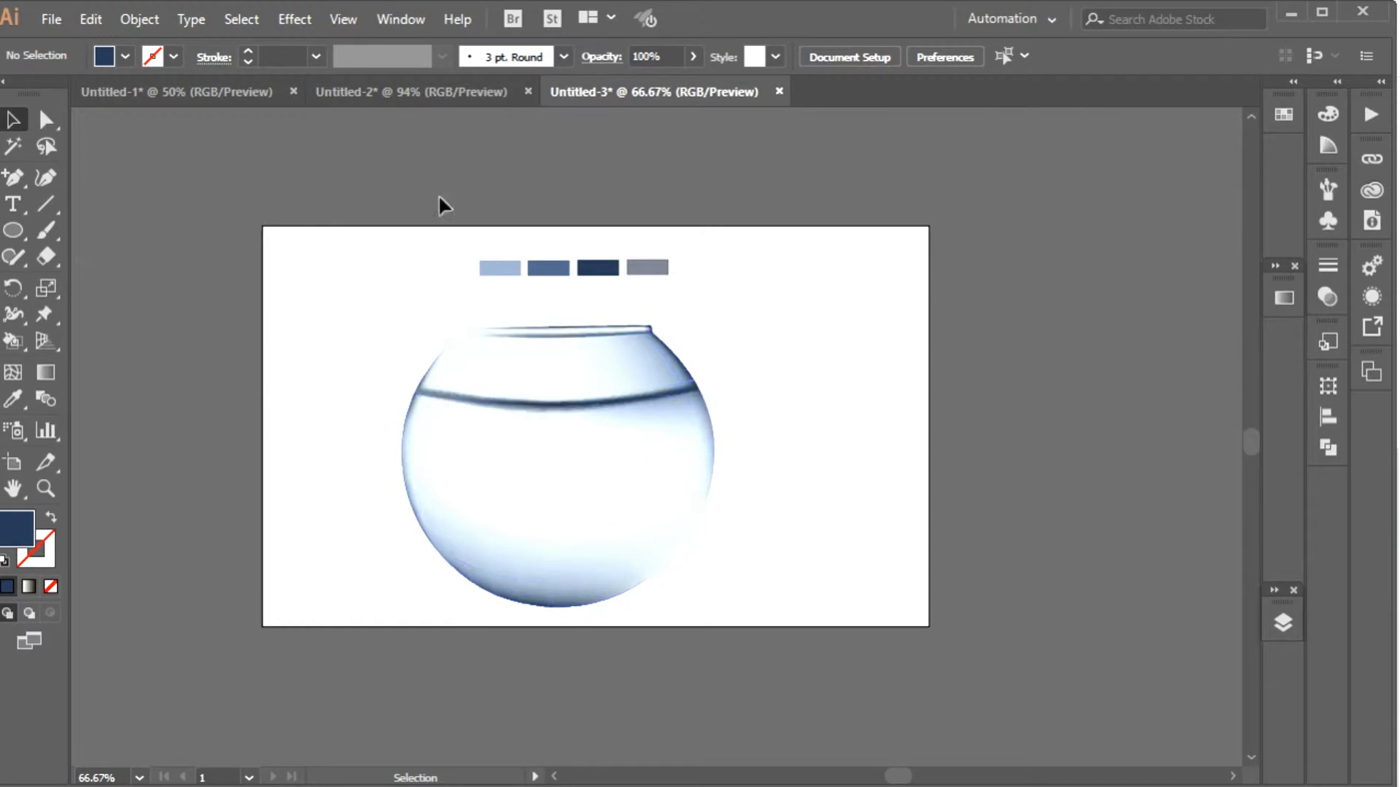
- Add a second Inner Glow effect to the bowl mesh, radiating from the edge
{"action": "left_click", "coordinate": [603, 428]}
{"action": "left_click", "coordinate": [294, 19]}
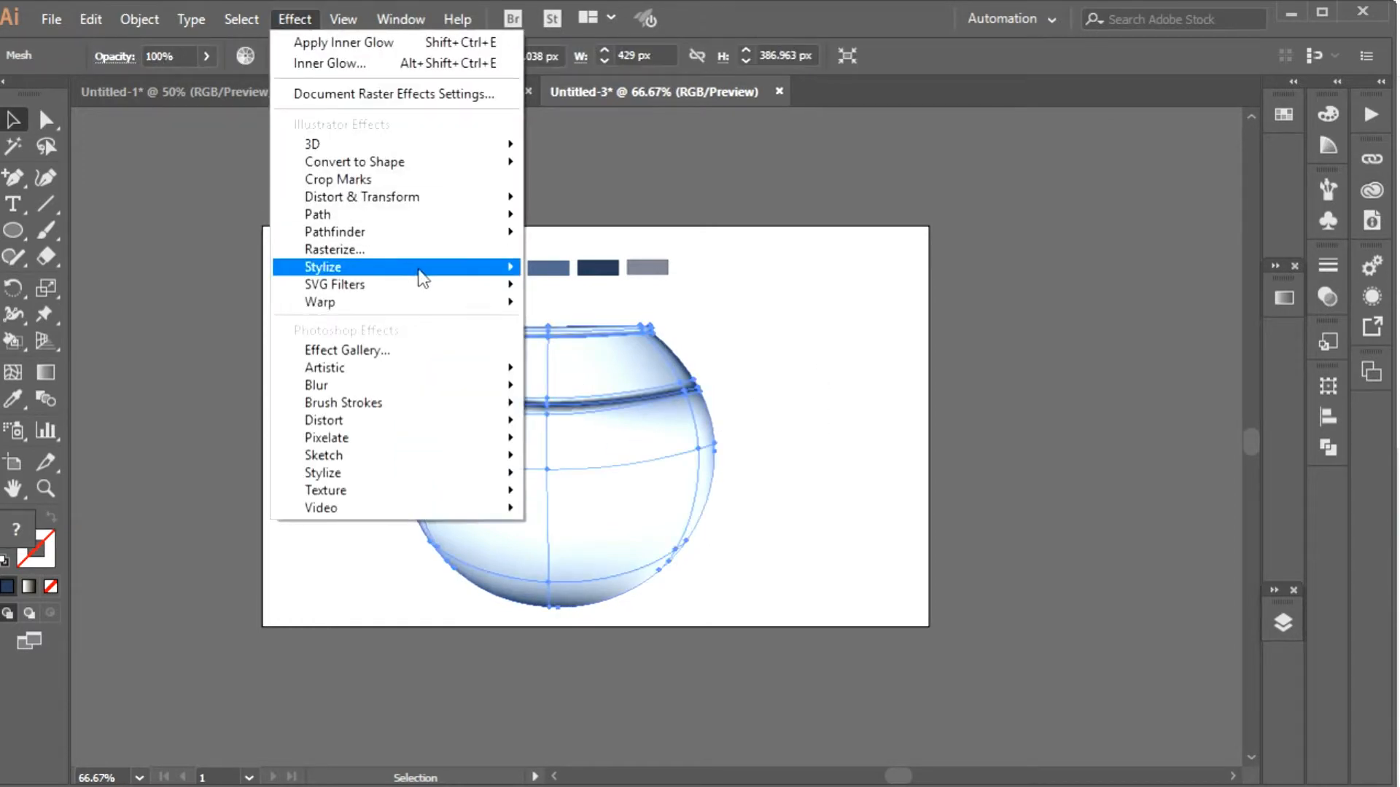
{"action": "mouse_move", "coordinate": [421, 271]}
{"action": "left_click", "coordinate": [678, 316]}
{"action": "left_click", "coordinate": [789, 450]}
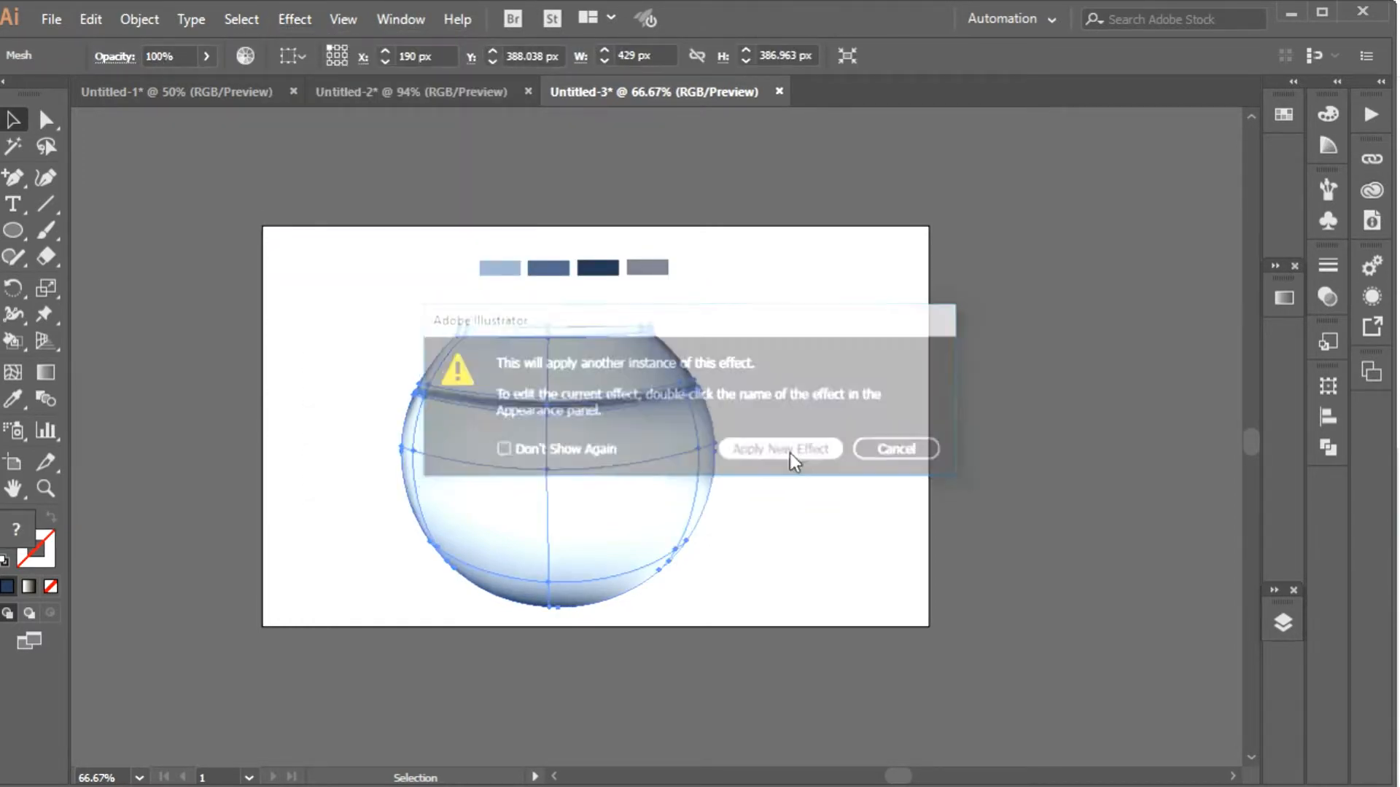
{"action": "left_click", "coordinate": [1013, 239]}
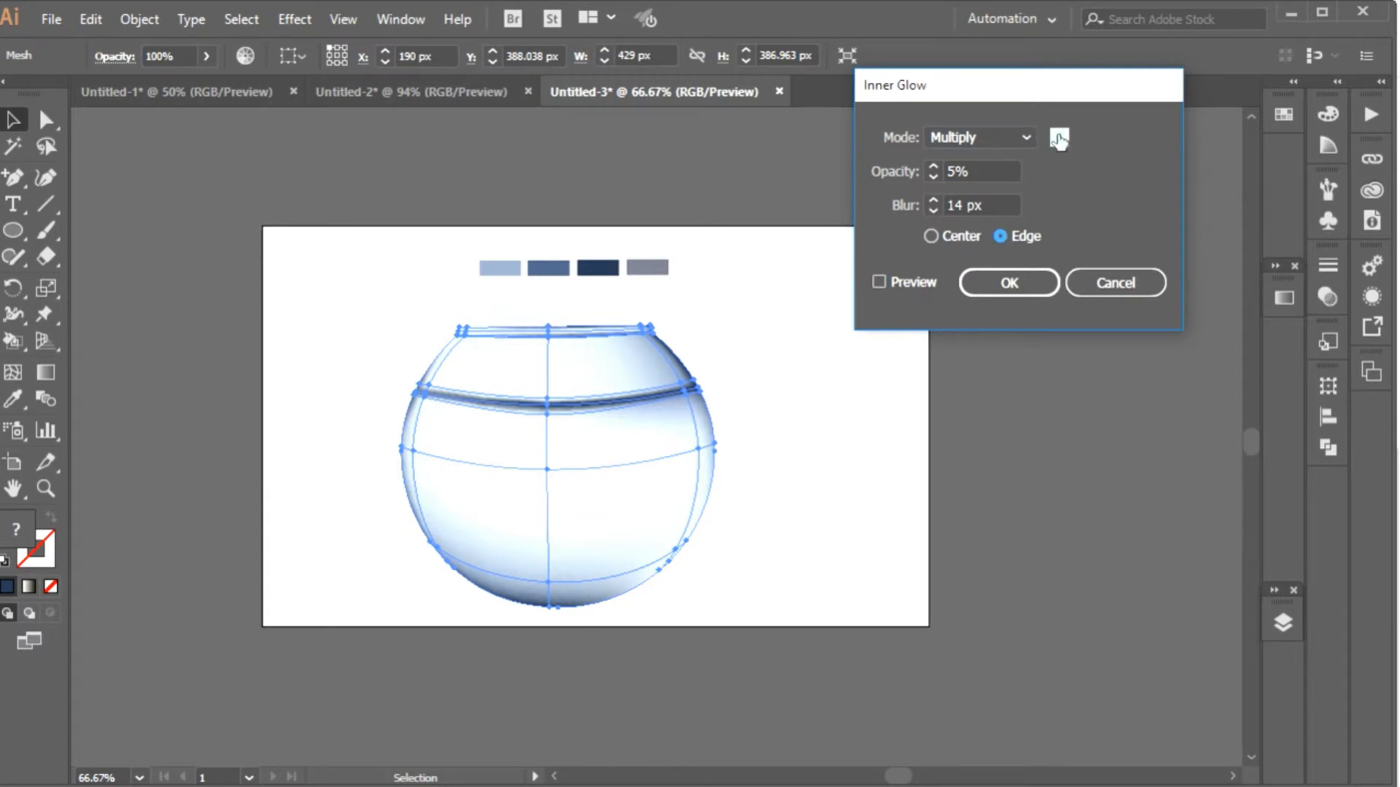
- Set the second inner glow's colour to the dark navy 000033
{"action": "left_click", "coordinate": [1058, 138]}
{"action": "left_click", "coordinate": [770, 486]}
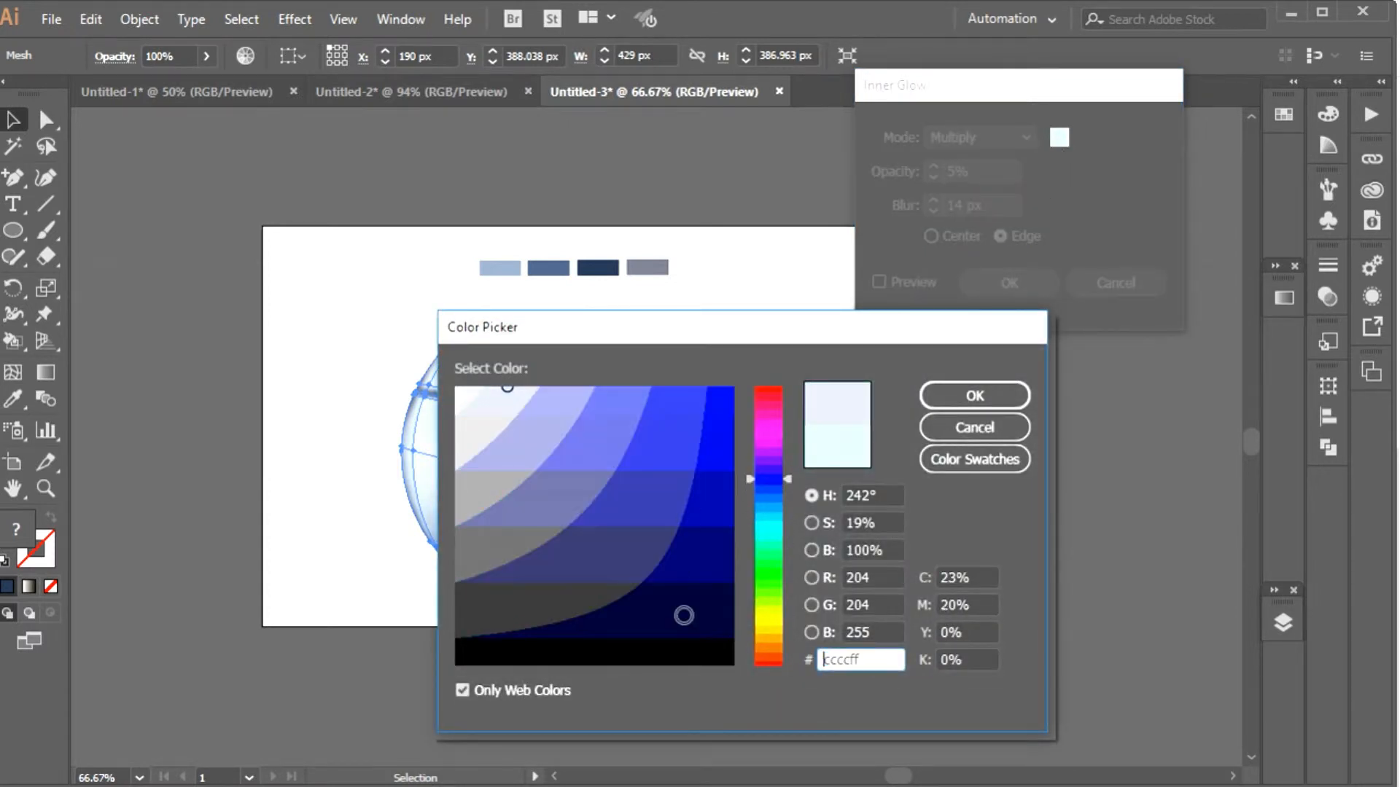
{"action": "left_click", "coordinate": [684, 622]}
{"action": "left_click", "coordinate": [768, 583]}
{"action": "left_click", "coordinate": [760, 479]}
{"action": "left_click", "coordinate": [689, 593]}
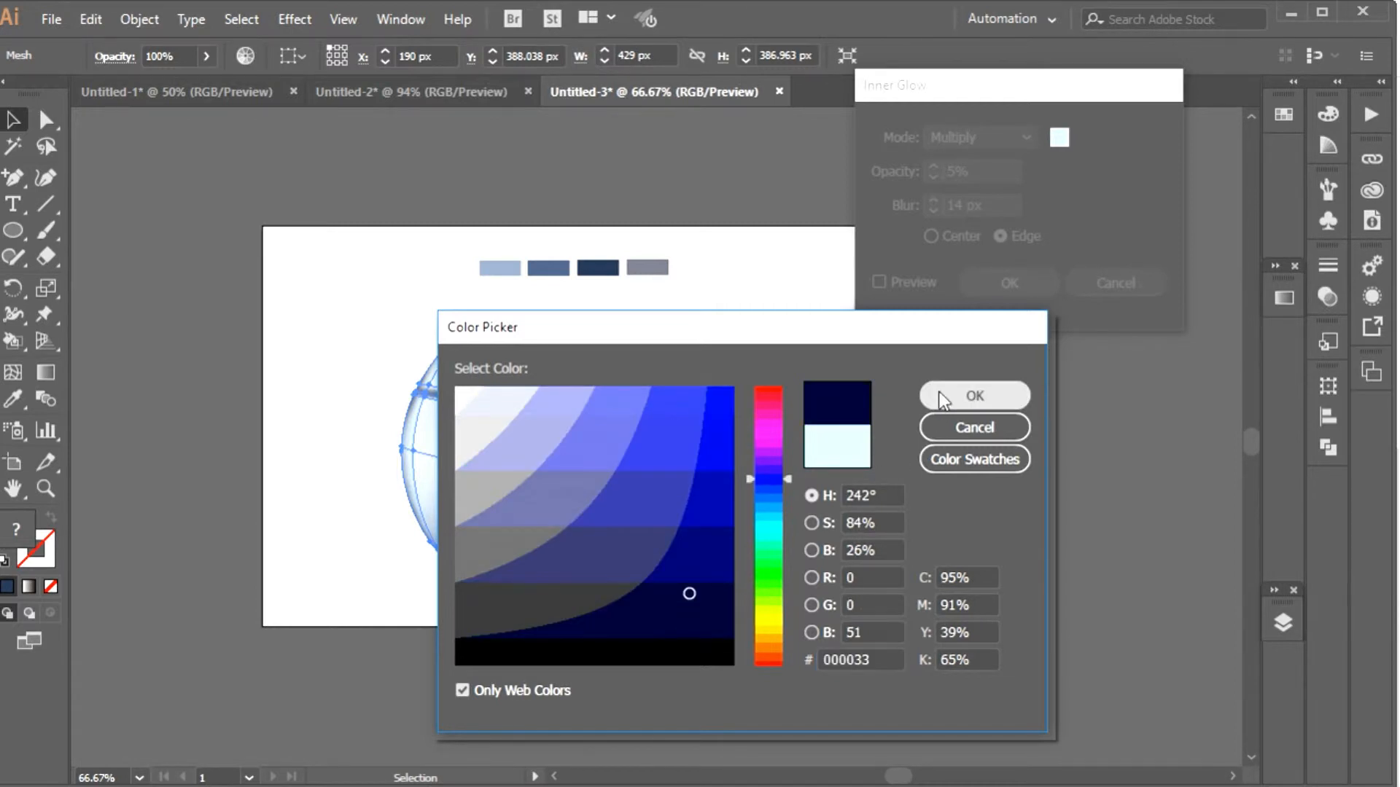
{"action": "left_click", "coordinate": [973, 395]}
- Preview the edge glow and raise its blur to 27 px and its opacity to 44%
{"action": "left_click", "coordinate": [881, 282]}
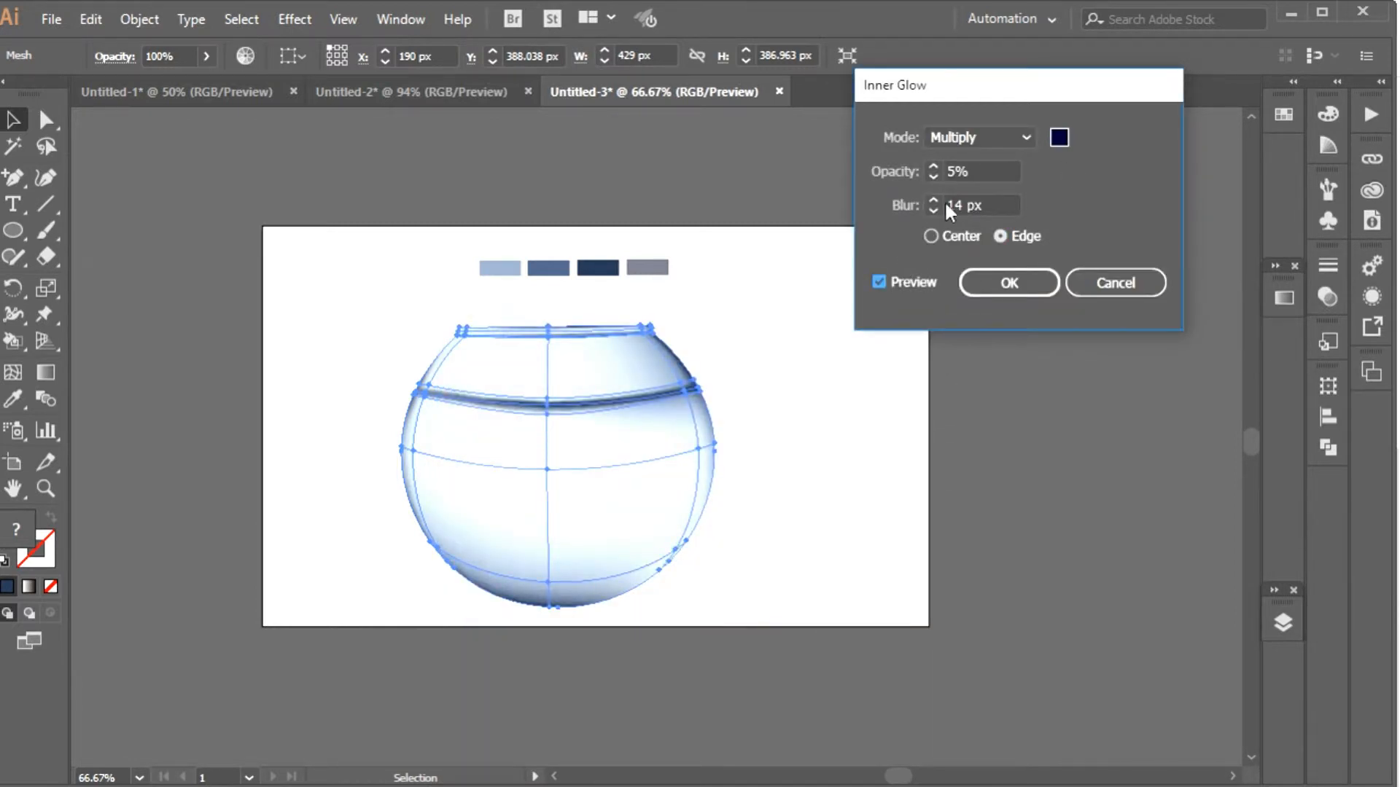
{"action": "left_click", "coordinate": [996, 203]}
{"action": "scroll", "coordinate": [994, 198], "scroll_direction": "up", "scroll_amount": 8}
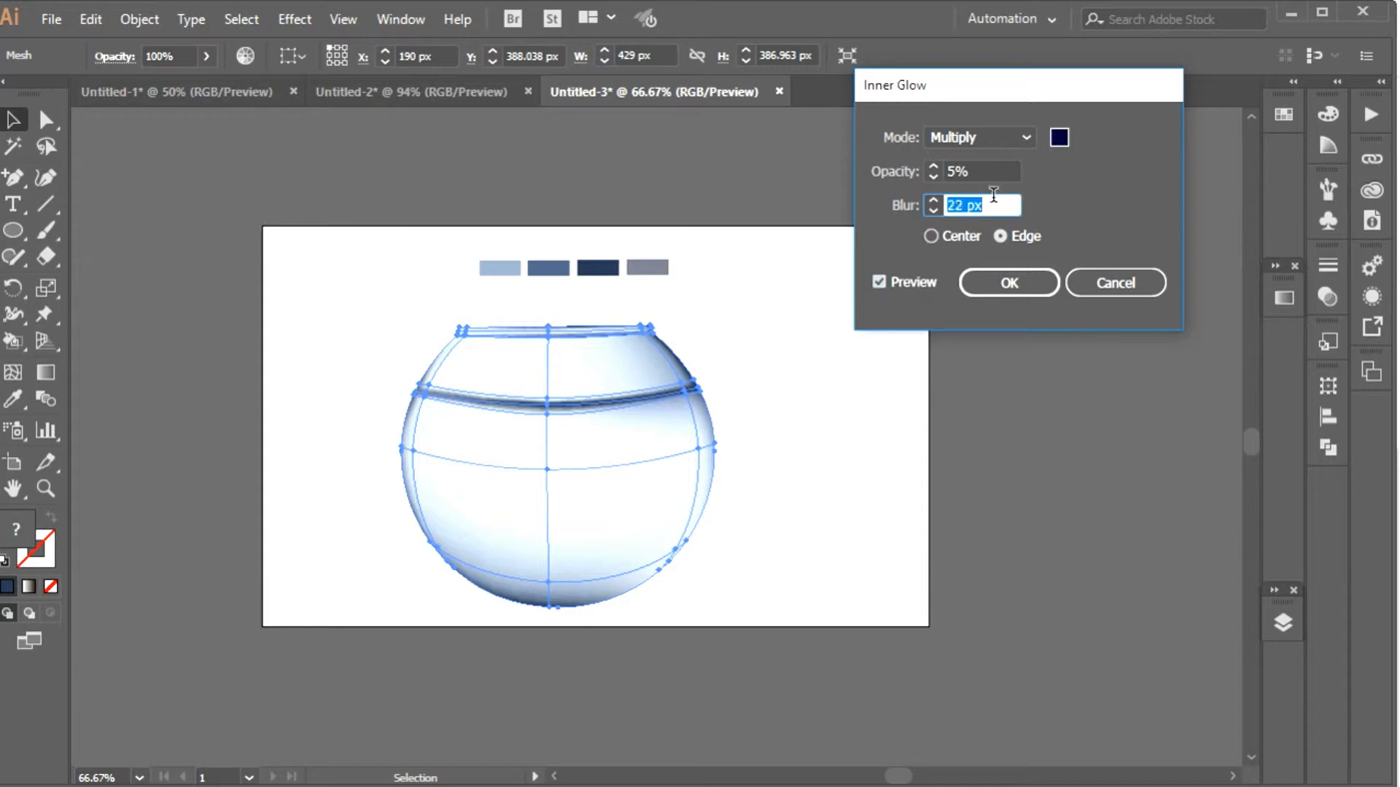
{"action": "left_click", "coordinate": [995, 168]}
{"action": "scroll", "coordinate": [996, 169], "scroll_direction": "up", "scroll_amount": 10}
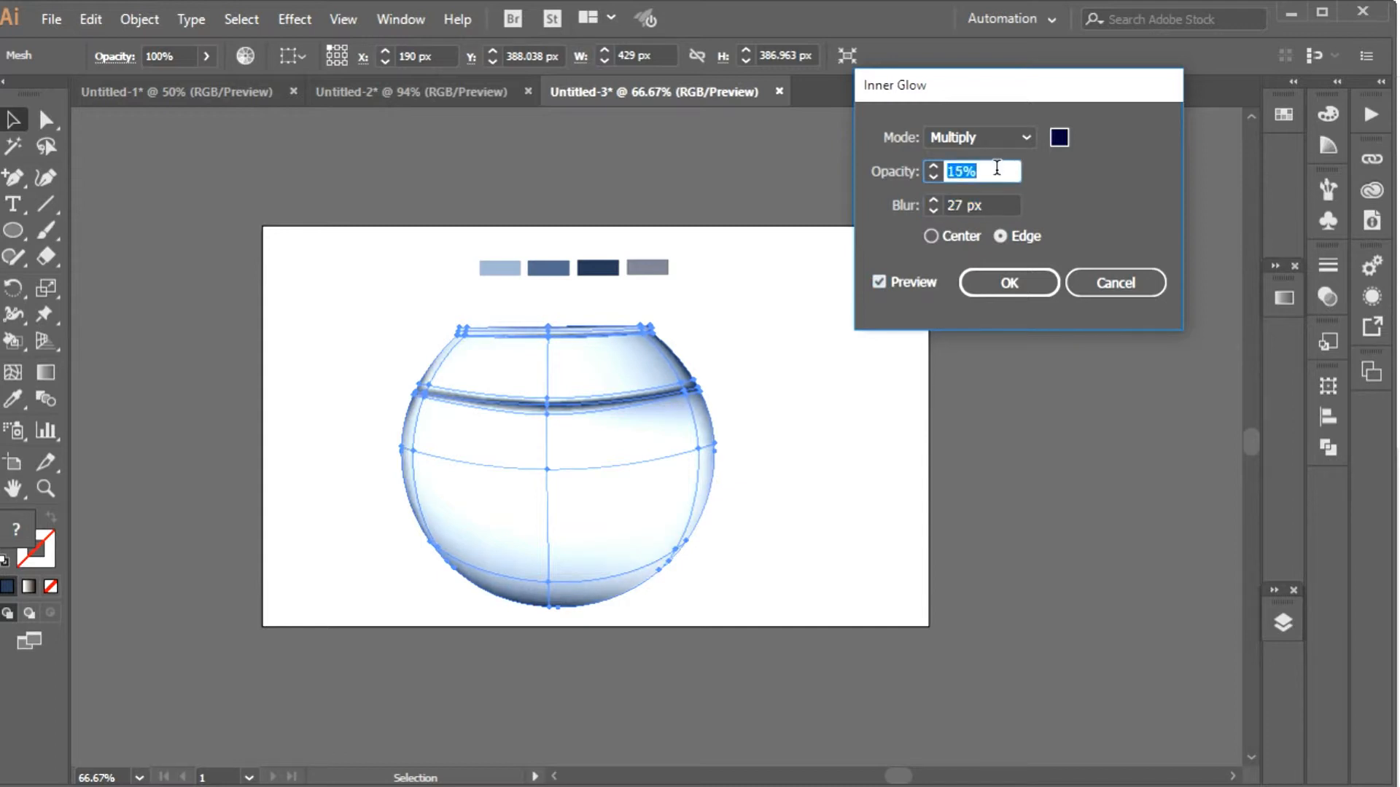
{"action": "scroll", "coordinate": [1000, 170], "scroll_direction": "up", "scroll_amount": 13}
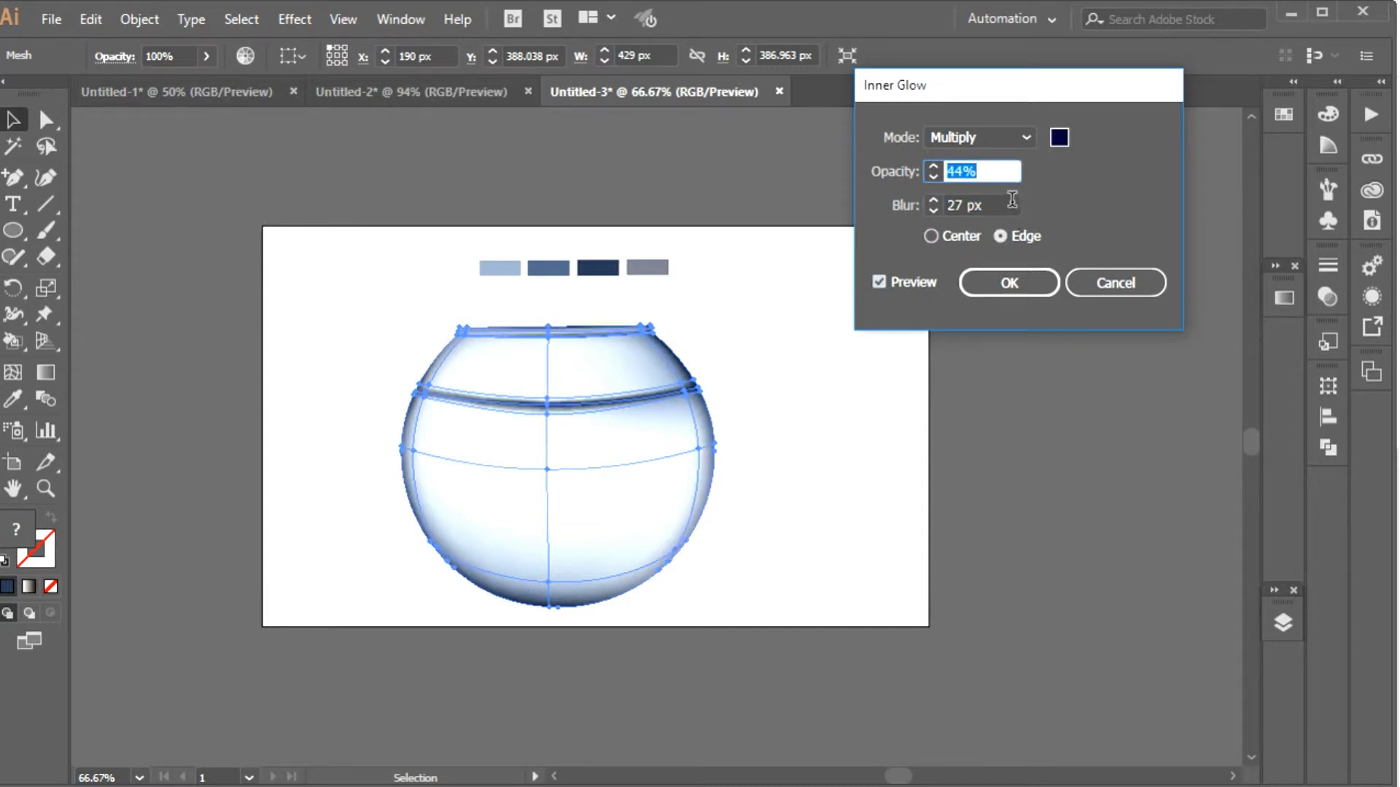
- Tighten the edge glow's blur, strengthen its opacity a little, then apply the effect and deselect the bowl
{"action": "left_click", "coordinate": [977, 200]}
{"action": "scroll", "coordinate": [981, 202], "scroll_direction": "down", "scroll_amount": 14}
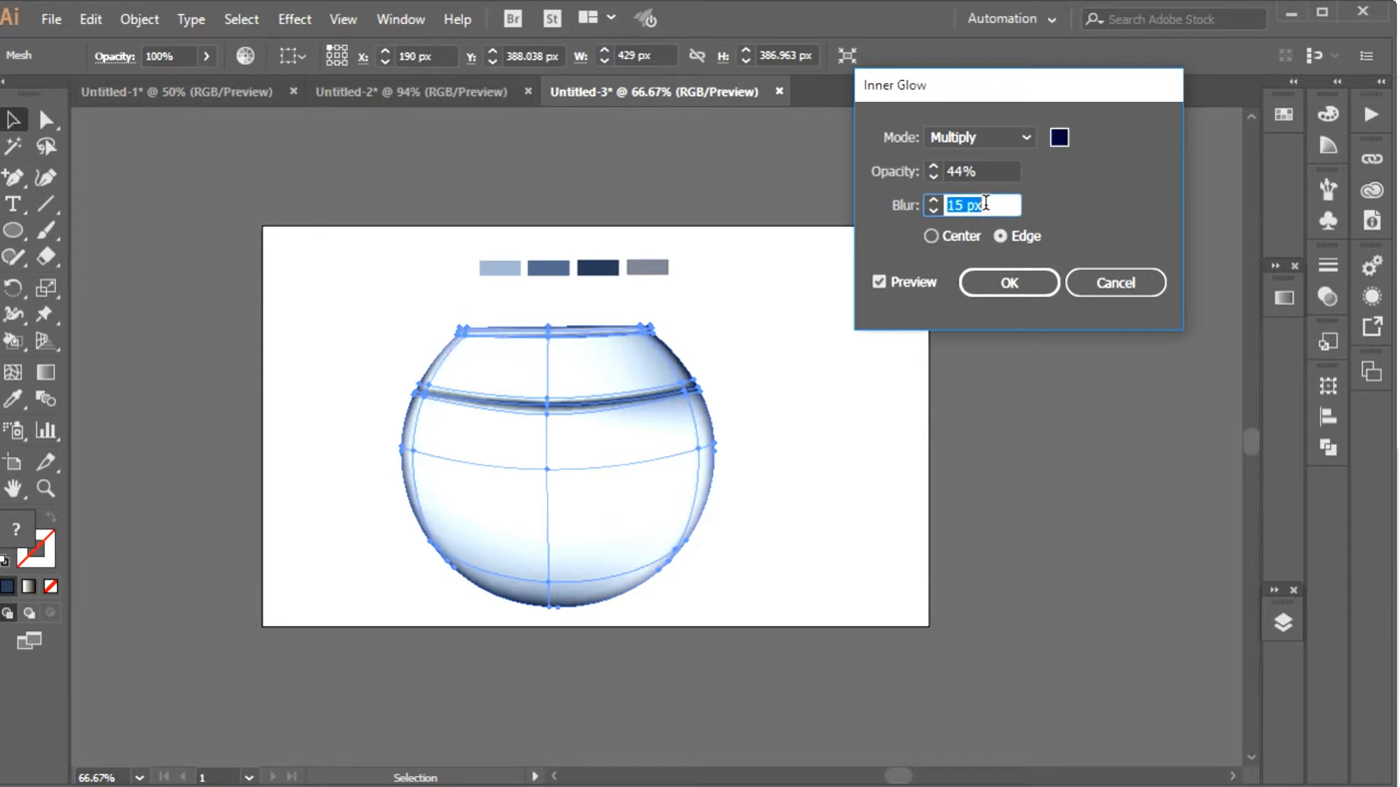
{"action": "left_click", "coordinate": [979, 171]}
{"action": "scroll", "coordinate": [996, 176], "scroll_direction": "up", "scroll_amount": 1}
{"action": "scroll", "coordinate": [1012, 191], "scroll_direction": "up", "scroll_amount": 4}
{"action": "left_click", "coordinate": [989, 206]}
{"action": "scroll", "coordinate": [993, 210], "scroll_direction": "down", "scroll_amount": 4}
{"action": "left_click", "coordinate": [1008, 282]}
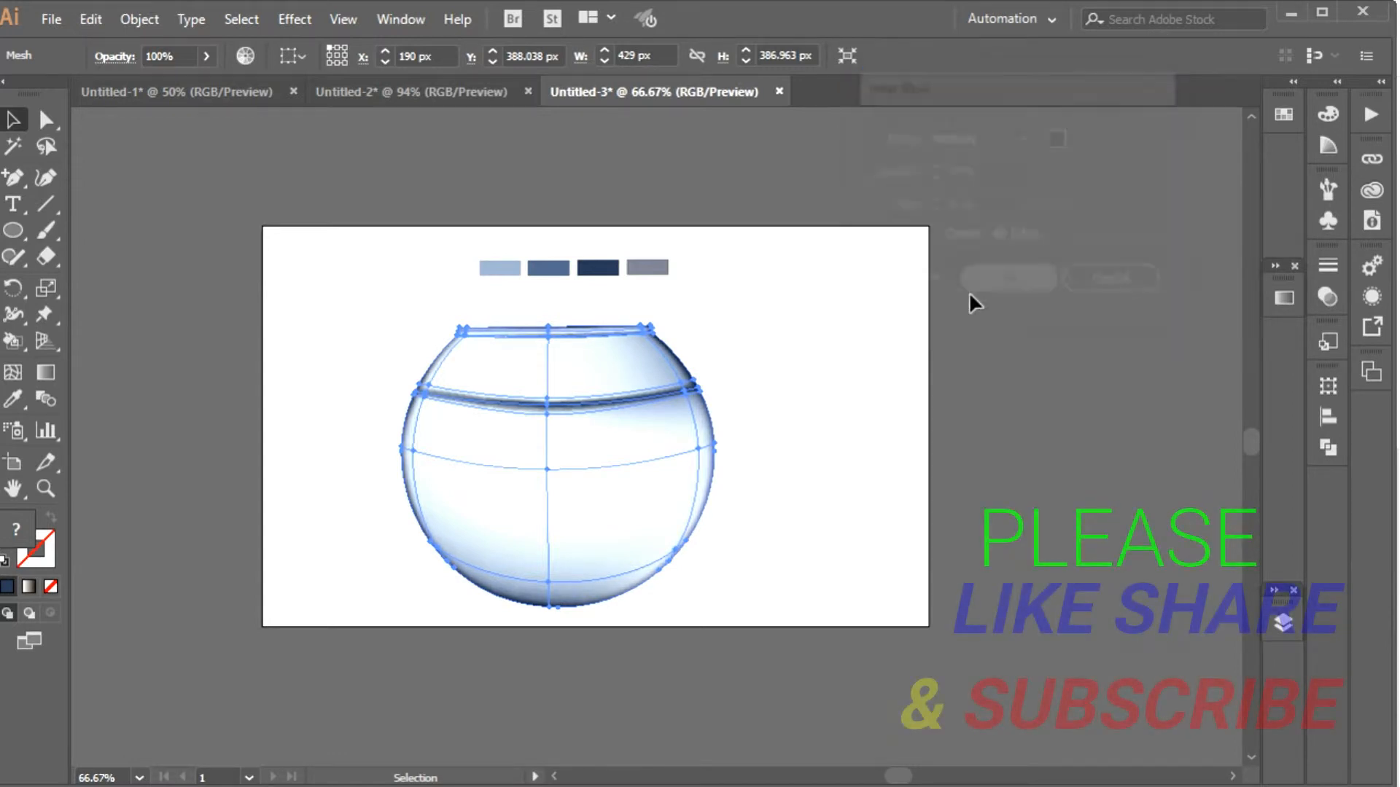
{"action": "left_click", "coordinate": [933, 312]}
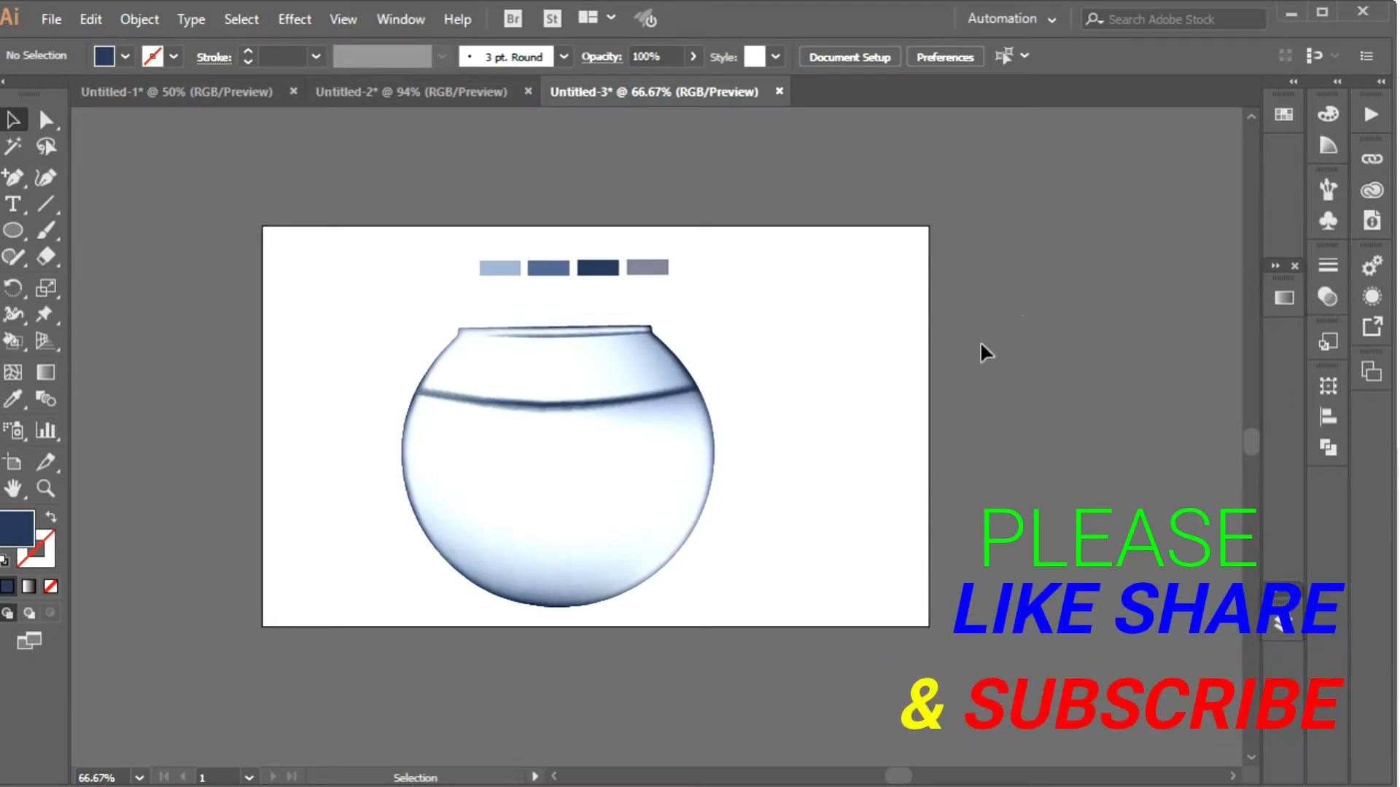
- Draw a flat navy ellipse across the bowl's base and position it so both ends meet the bowl's outline
{"action": "left_click", "coordinate": [45, 488]}
{"action": "left_click_drag", "start_coordinate": [420, 510], "coordinate": [747, 630]}
{"action": "key", "text": "l"}
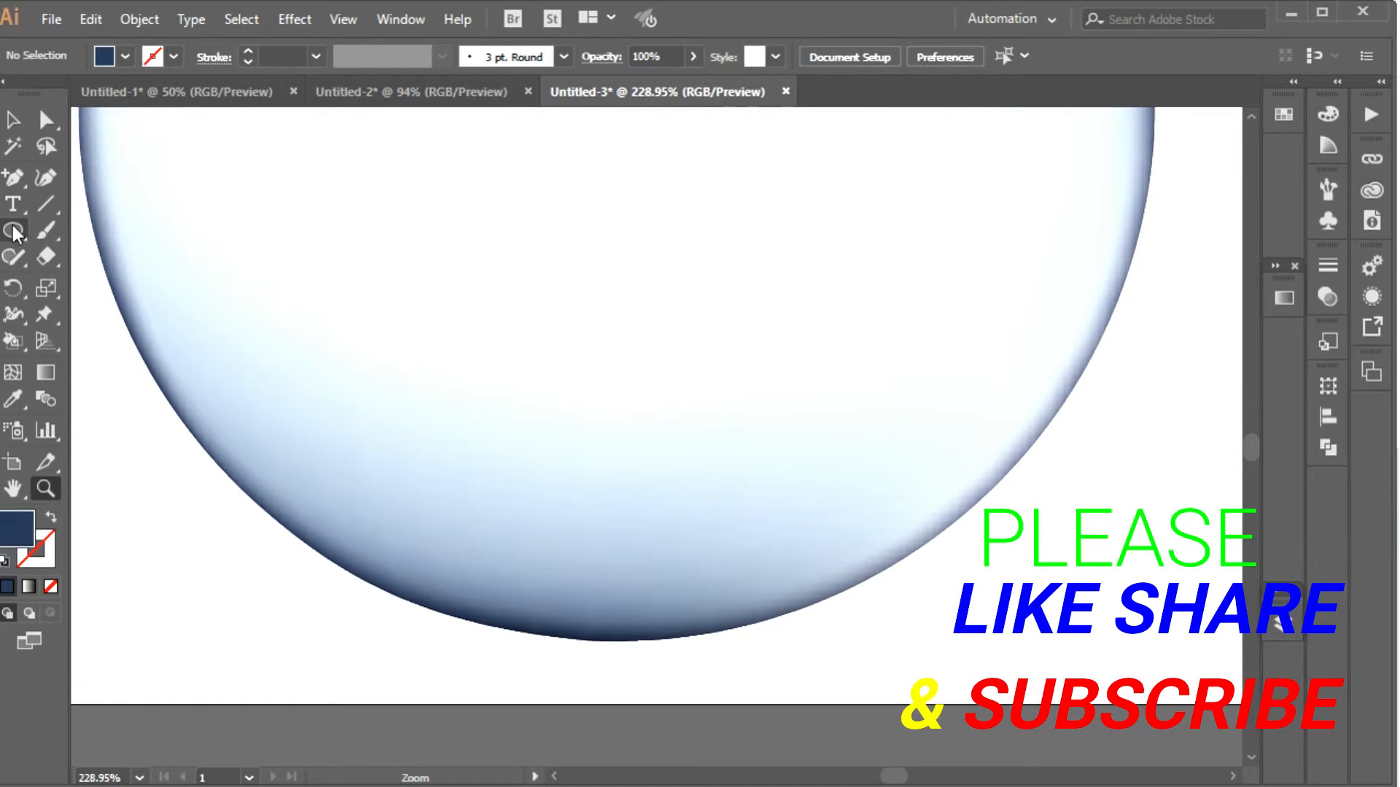
{"action": "left_click_drag", "start_coordinate": [267, 513], "coordinate": [818, 593]}
{"action": "left_click", "coordinate": [44, 121]}
{"action": "left_click_drag", "start_coordinate": [537, 538], "coordinate": [619, 543]}
{"action": "key", "text": "Left"}
{"action": "key", "text": "Left"}
{"action": "key", "text": "Left"}
{"action": "key", "text": "Left"}
{"action": "key", "text": "Left"}
{"action": "key", "text": "Left"}
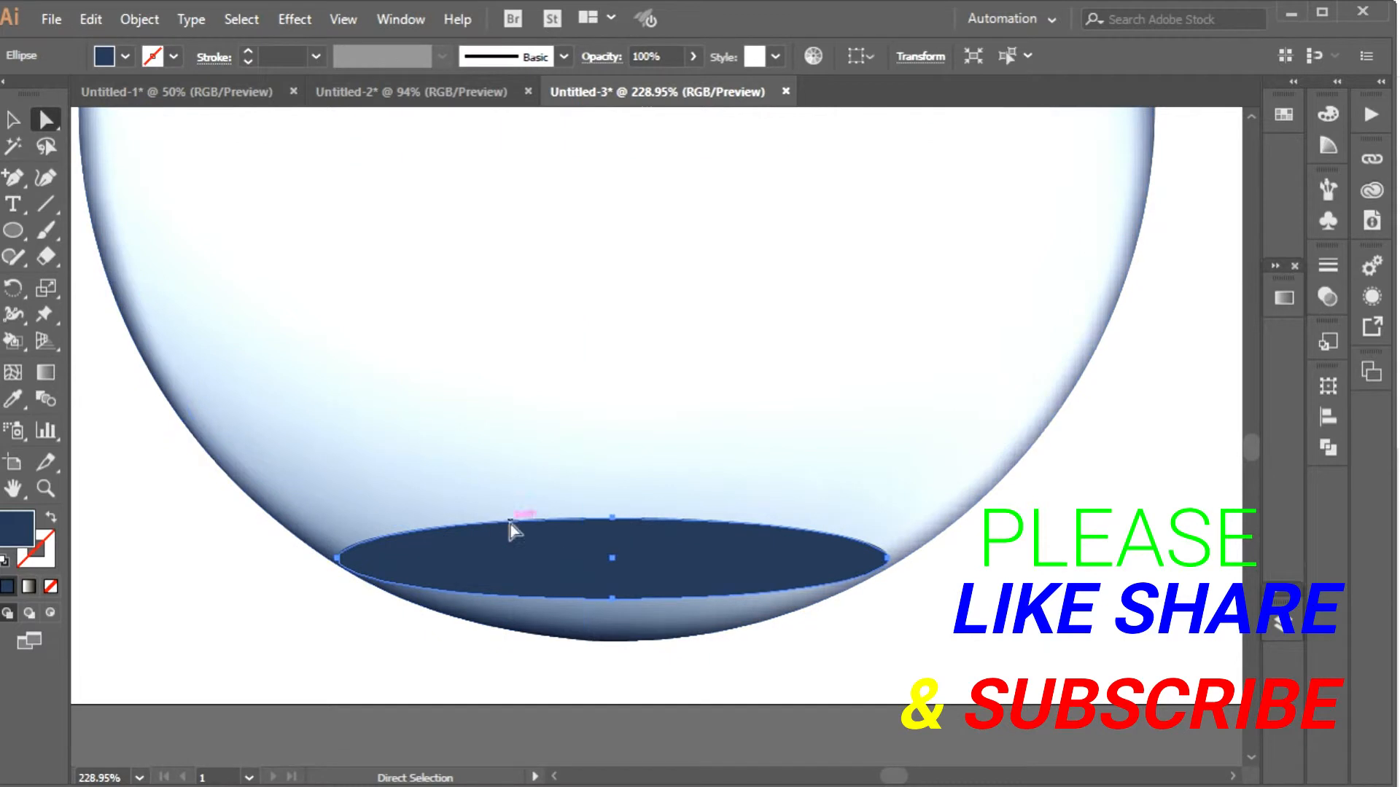
- Pull the ellipse's bottom anchor down to the bowl's lower edge and adjust its position and handle to follow the outline
{"action": "left_click_drag", "start_coordinate": [611, 599], "coordinate": [615, 638]}
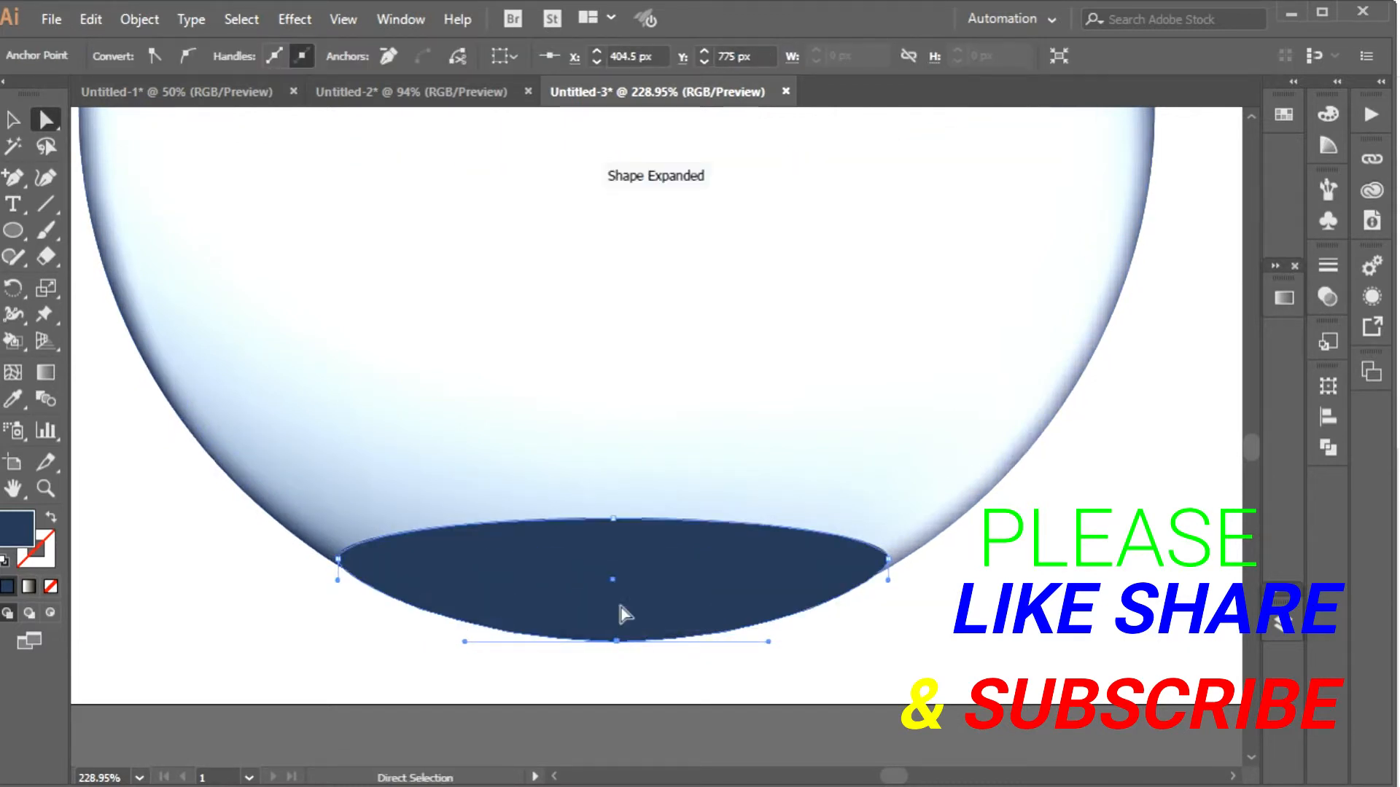
{"action": "left_click", "coordinate": [612, 571]}
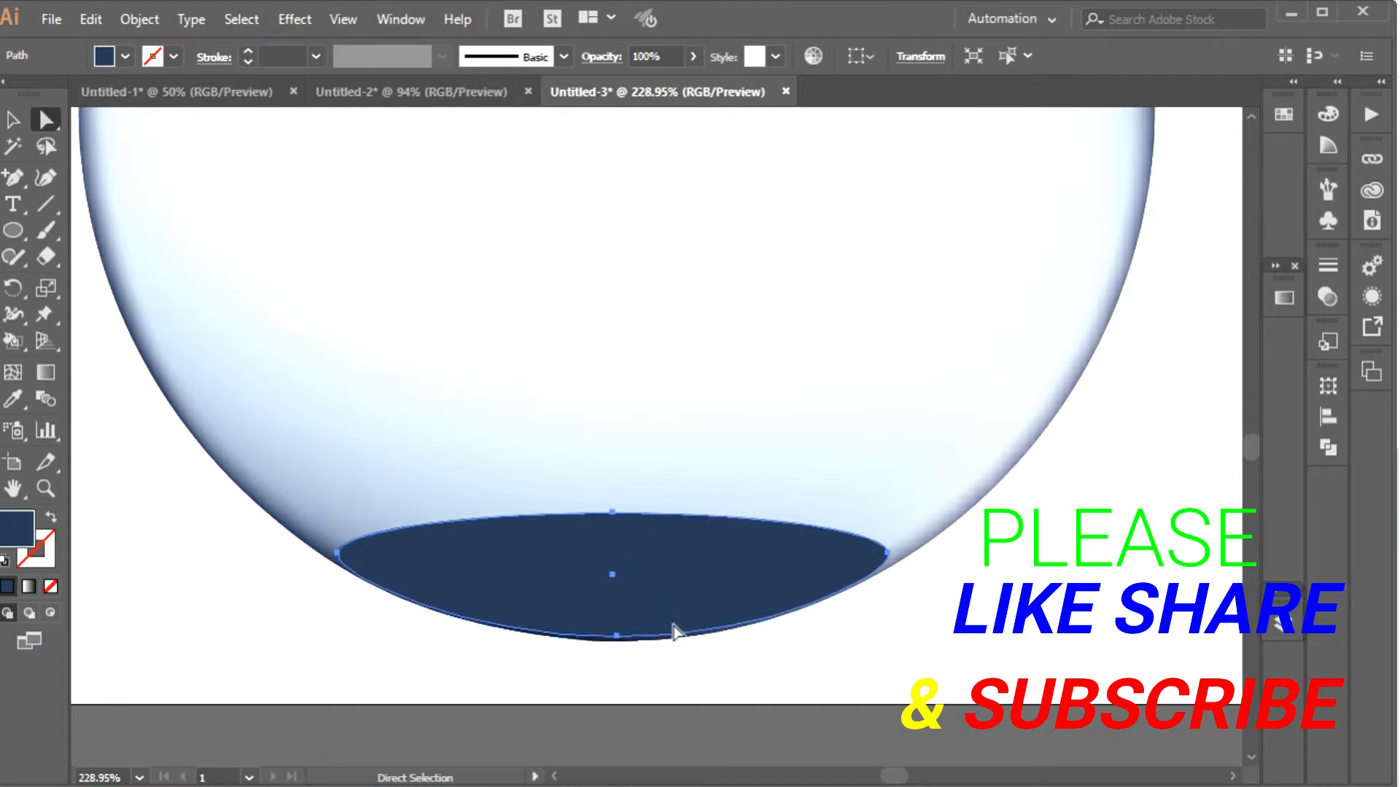
{"action": "left_click", "coordinate": [616, 637]}
{"action": "key", "text": "Down"}
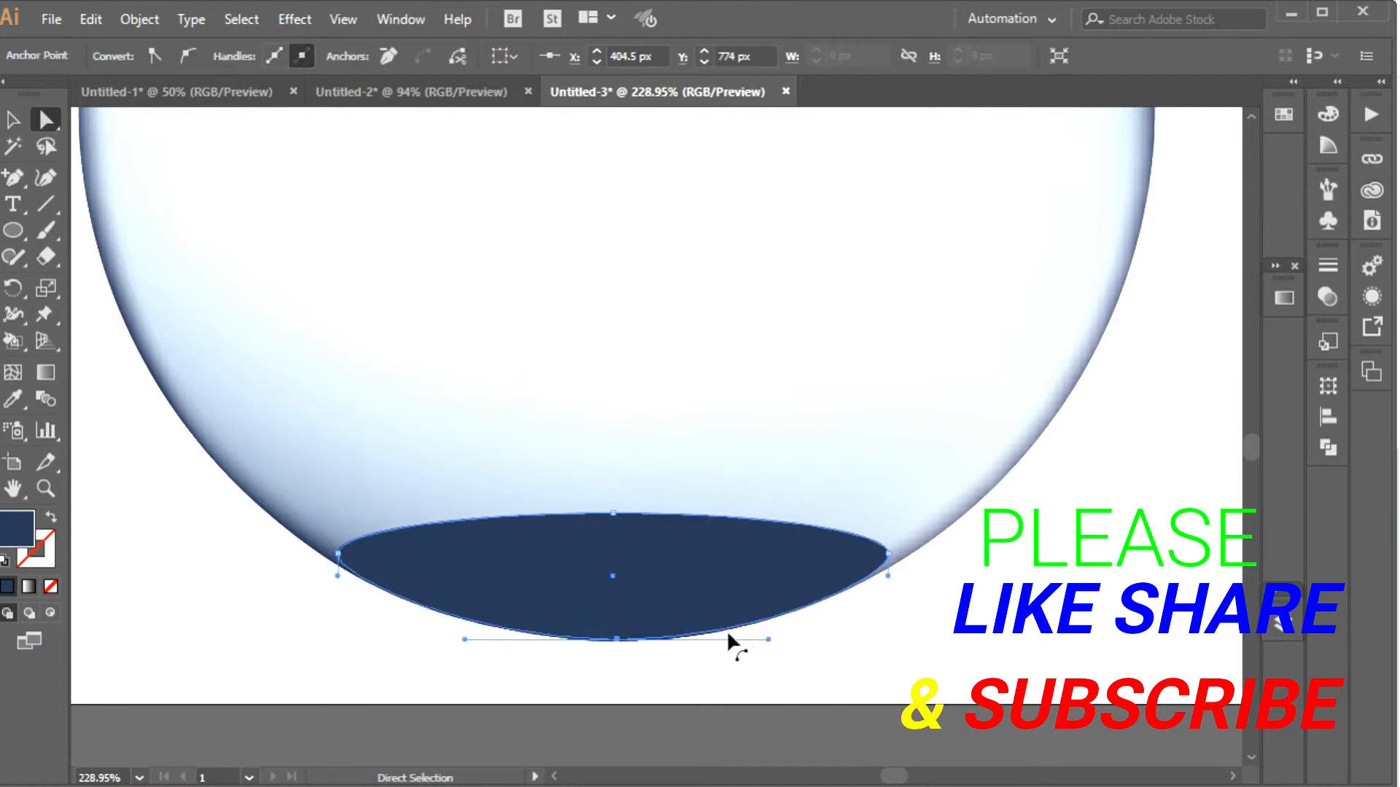
{"action": "left_click_drag", "start_coordinate": [768, 640], "coordinate": [775, 647]}
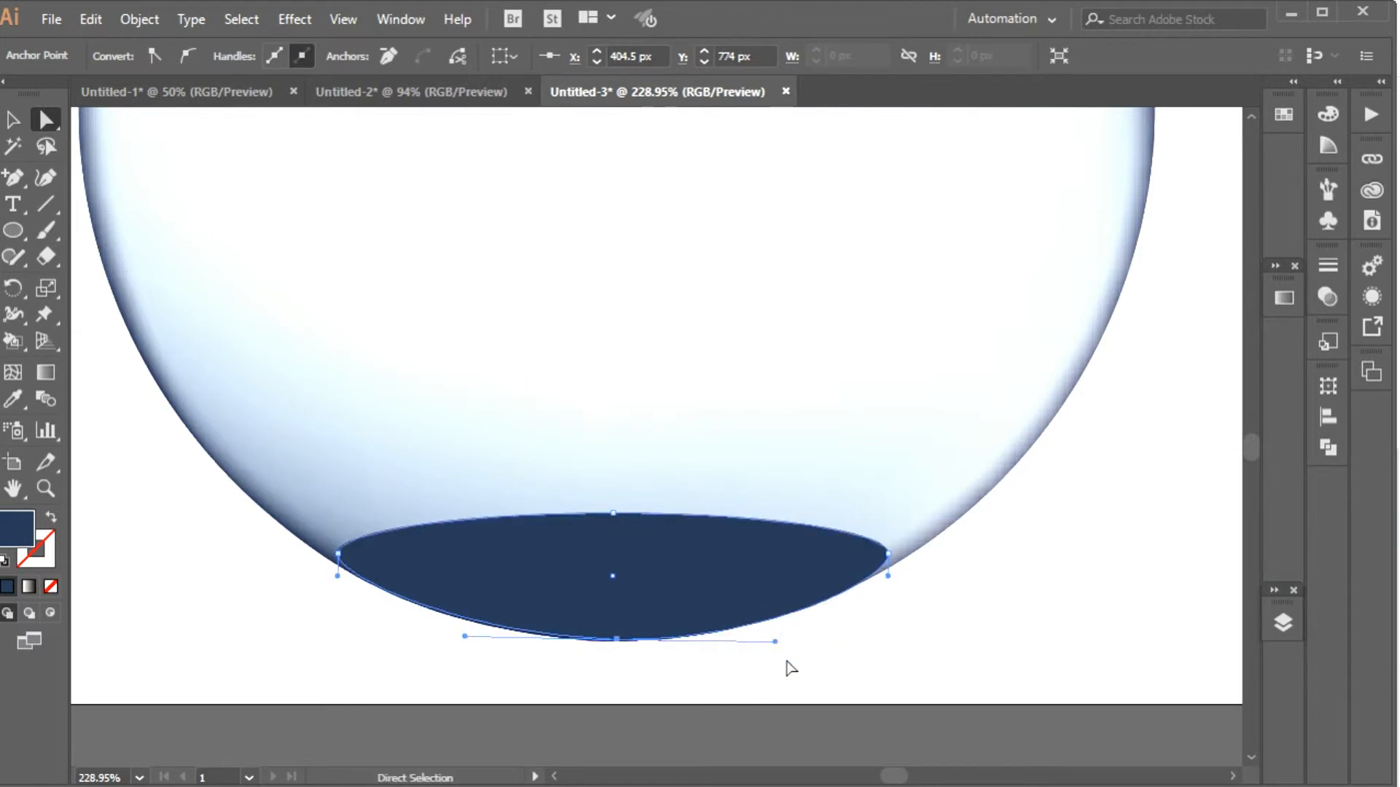
- Undo the last handle changes on the base ellipse's bottom anchor and nudge the anchor right to X 407.5 px
{"action": "key", "text": "ctrl+z"}
{"action": "key", "text": "ctrl+z"}
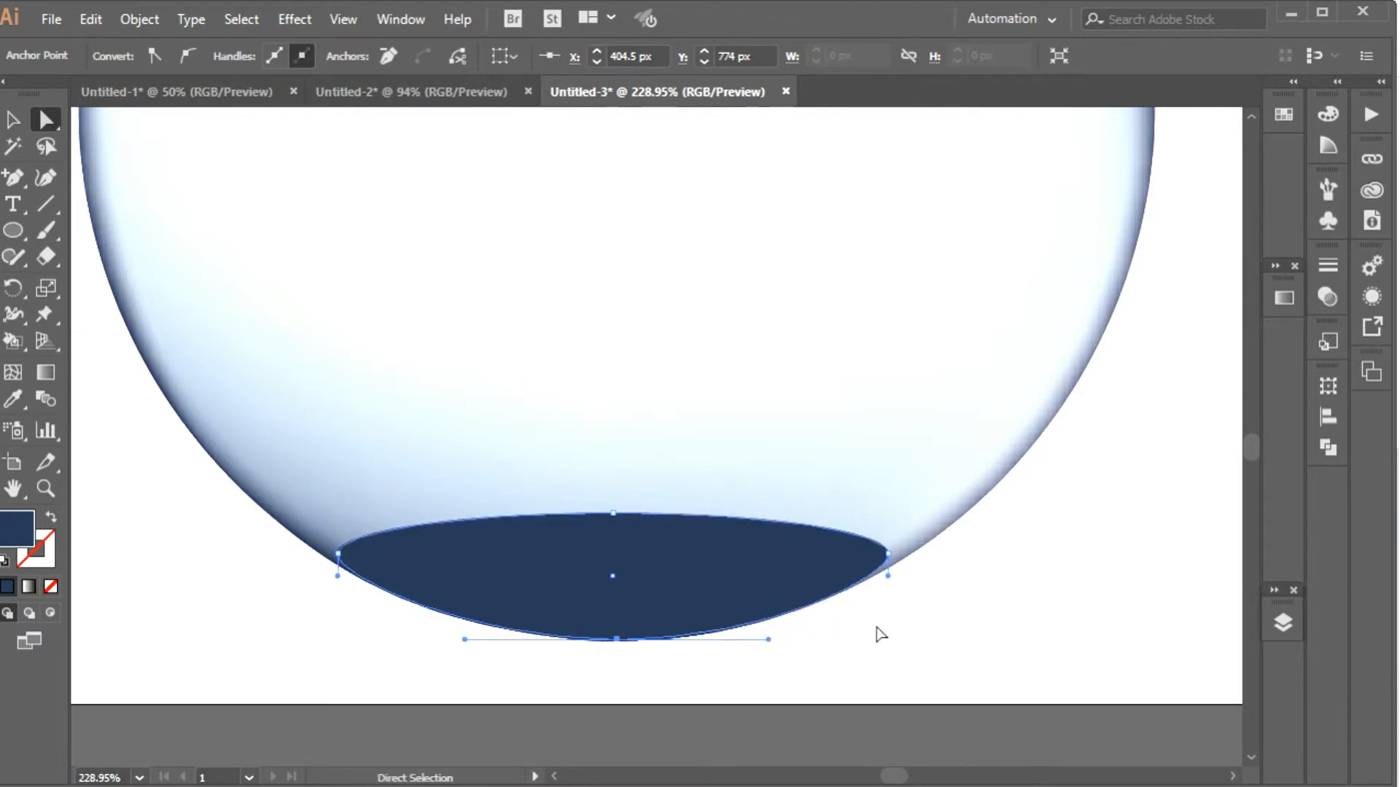
{"action": "key", "text": "Right"}
{"action": "key", "text": "Right"}
- Move the base shape's left and right anchors outward and tilt the right anchor's lower handle to match the bowl outline
{"action": "left_click", "coordinate": [336, 554]}
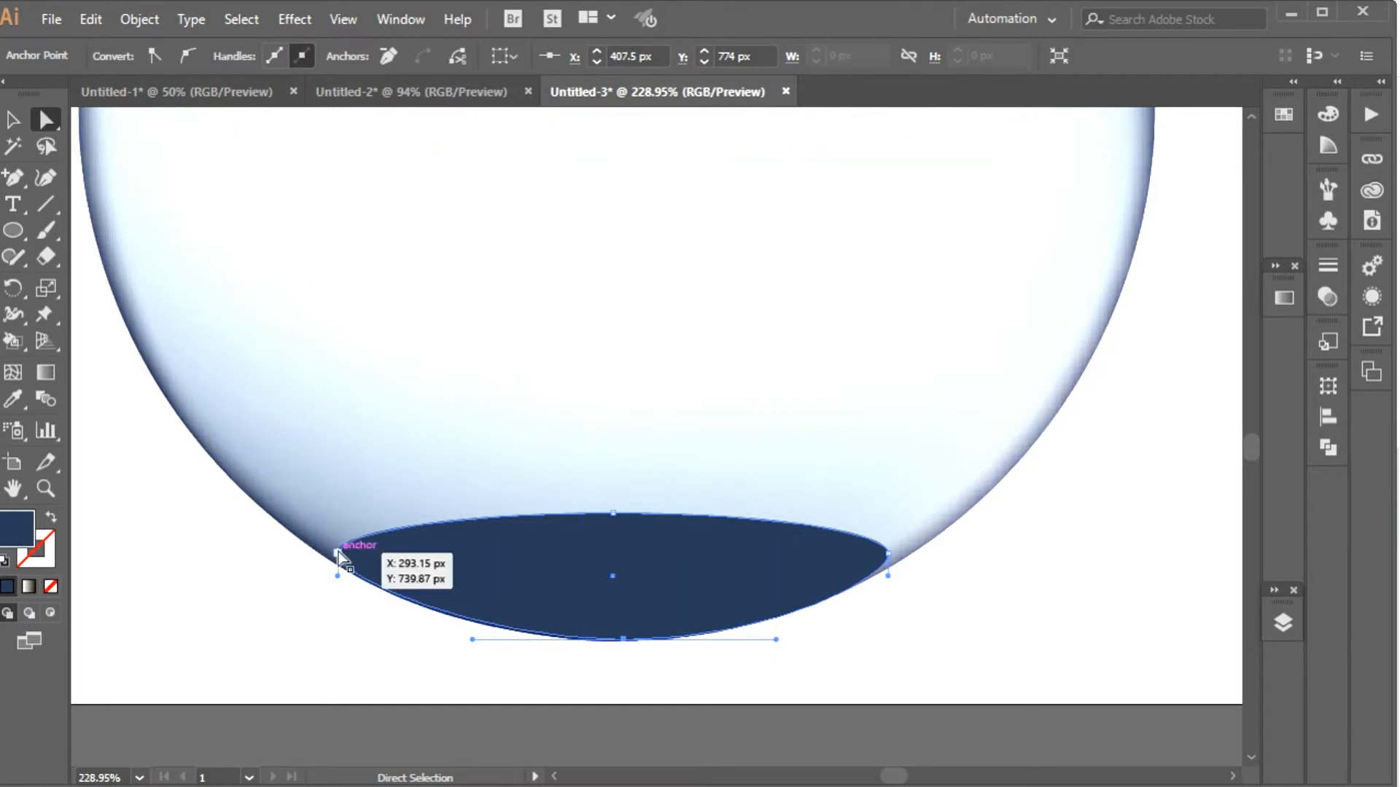
{"action": "left_click", "coordinate": [888, 555]}
{"action": "key", "text": "Right"}
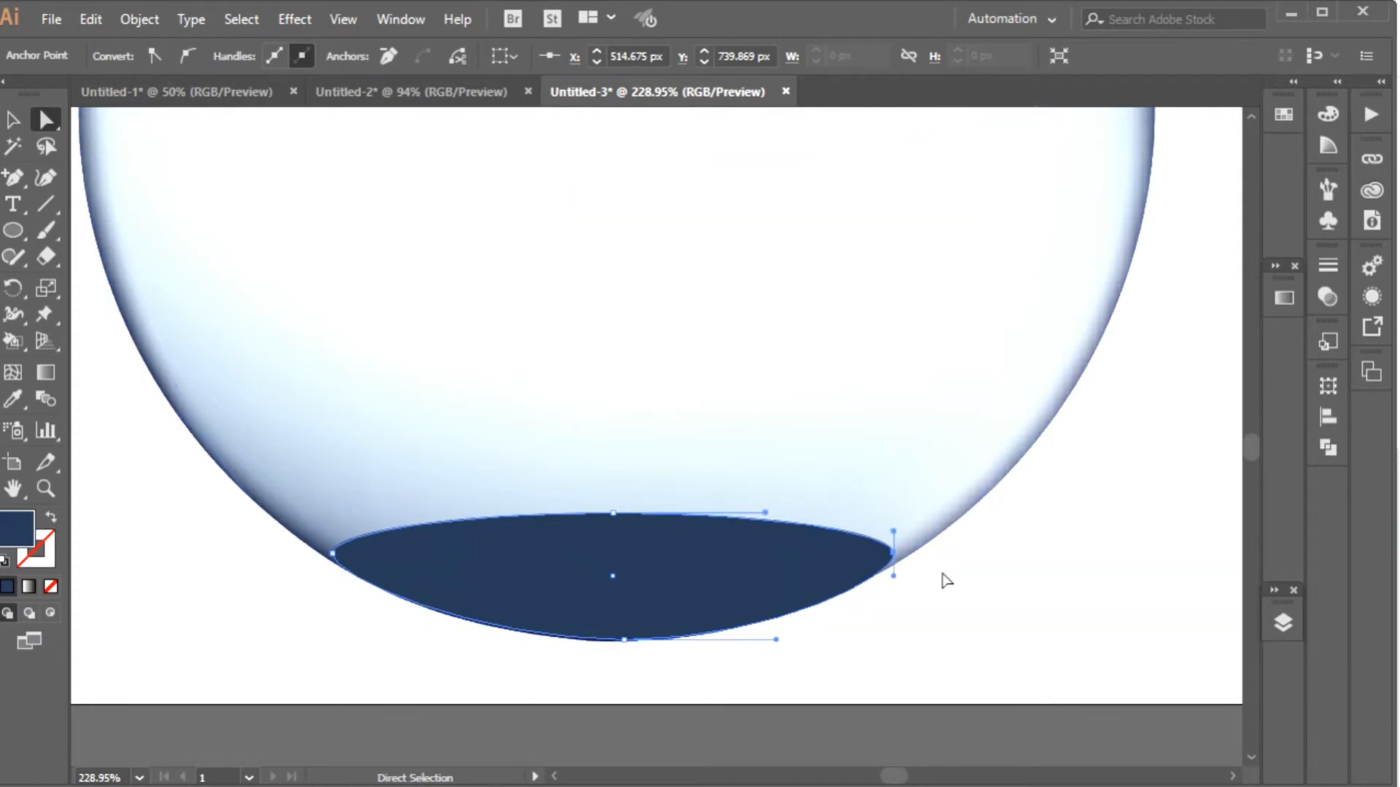
{"action": "left_click_drag", "start_coordinate": [892, 576], "coordinate": [881, 581]}
{"action": "key", "text": "Down"}
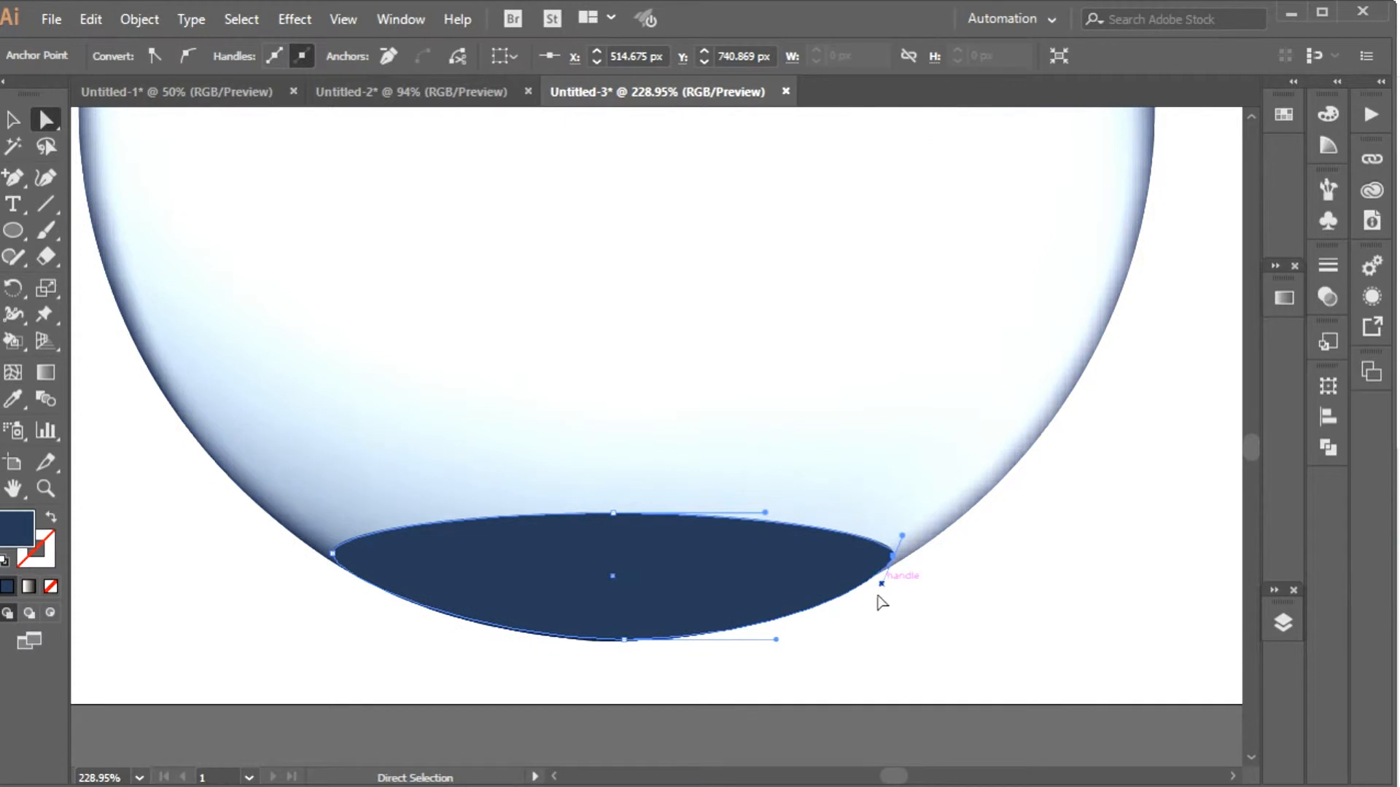
- Adjust both handles of the base shape's bottom anchor so its lower edge follows the bowl's curve, then deselect the shape
{"action": "left_click_drag", "start_coordinate": [775, 639], "coordinate": [793, 612]}
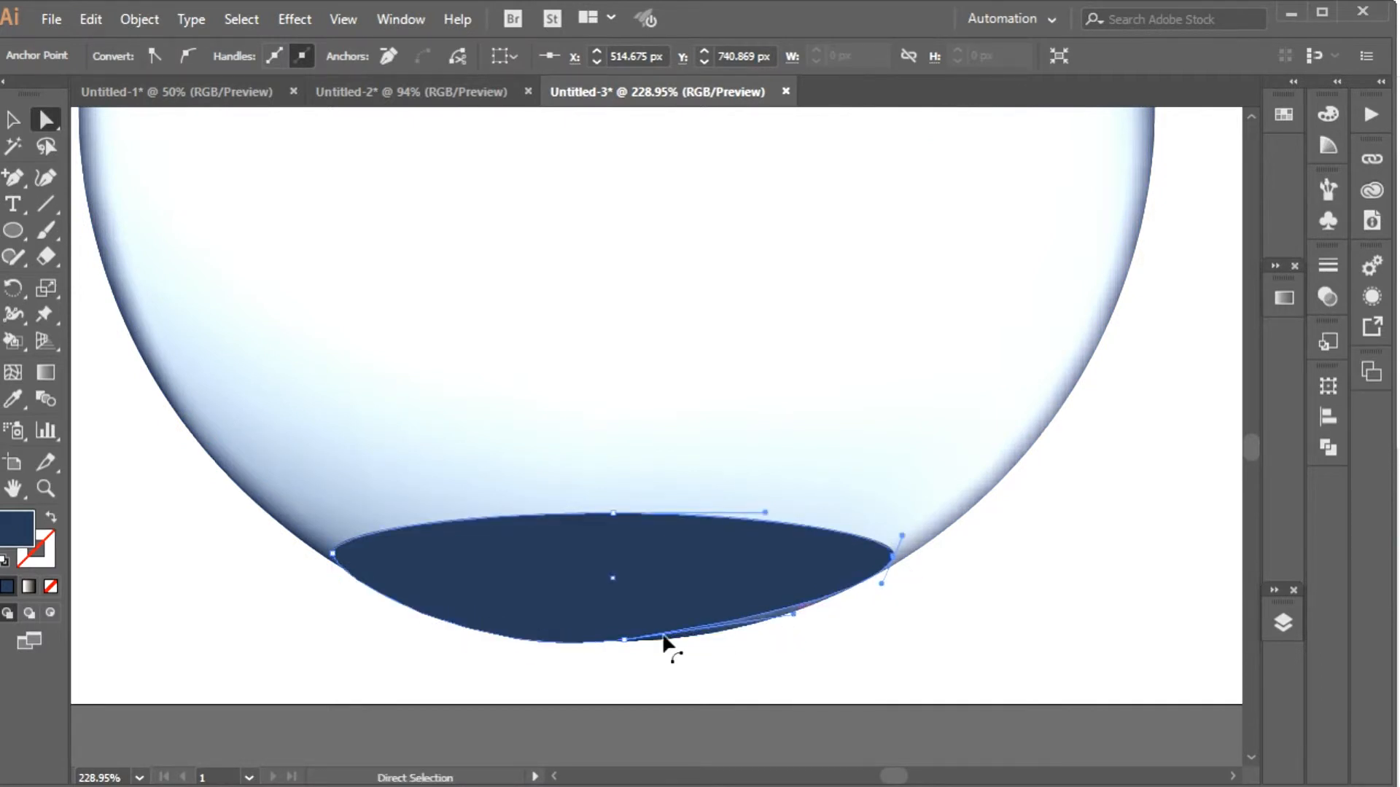
{"action": "left_click_drag", "start_coordinate": [562, 656], "coordinate": [496, 651]}
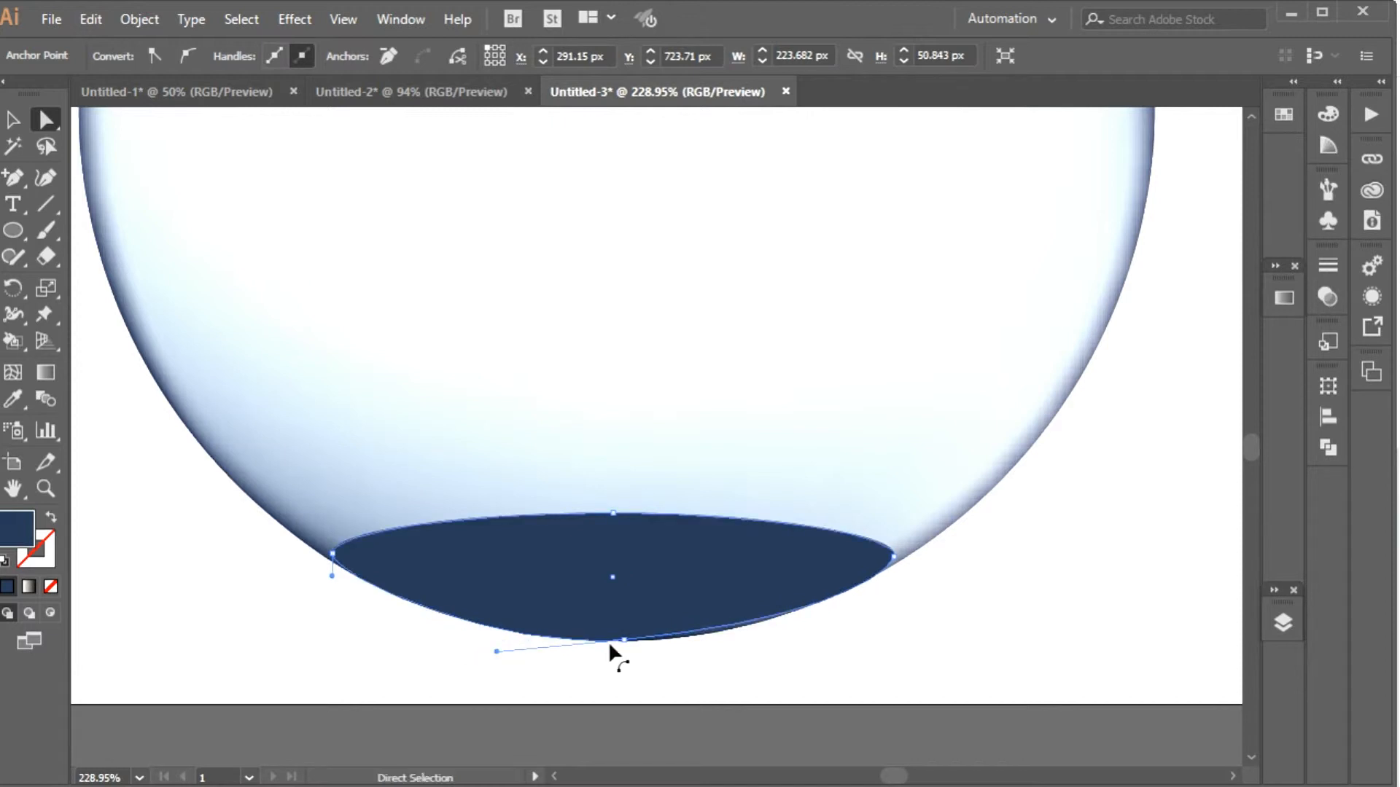
{"action": "left_click", "coordinate": [628, 640]}
{"action": "left_click_drag", "start_coordinate": [794, 623], "coordinate": [822, 624]}
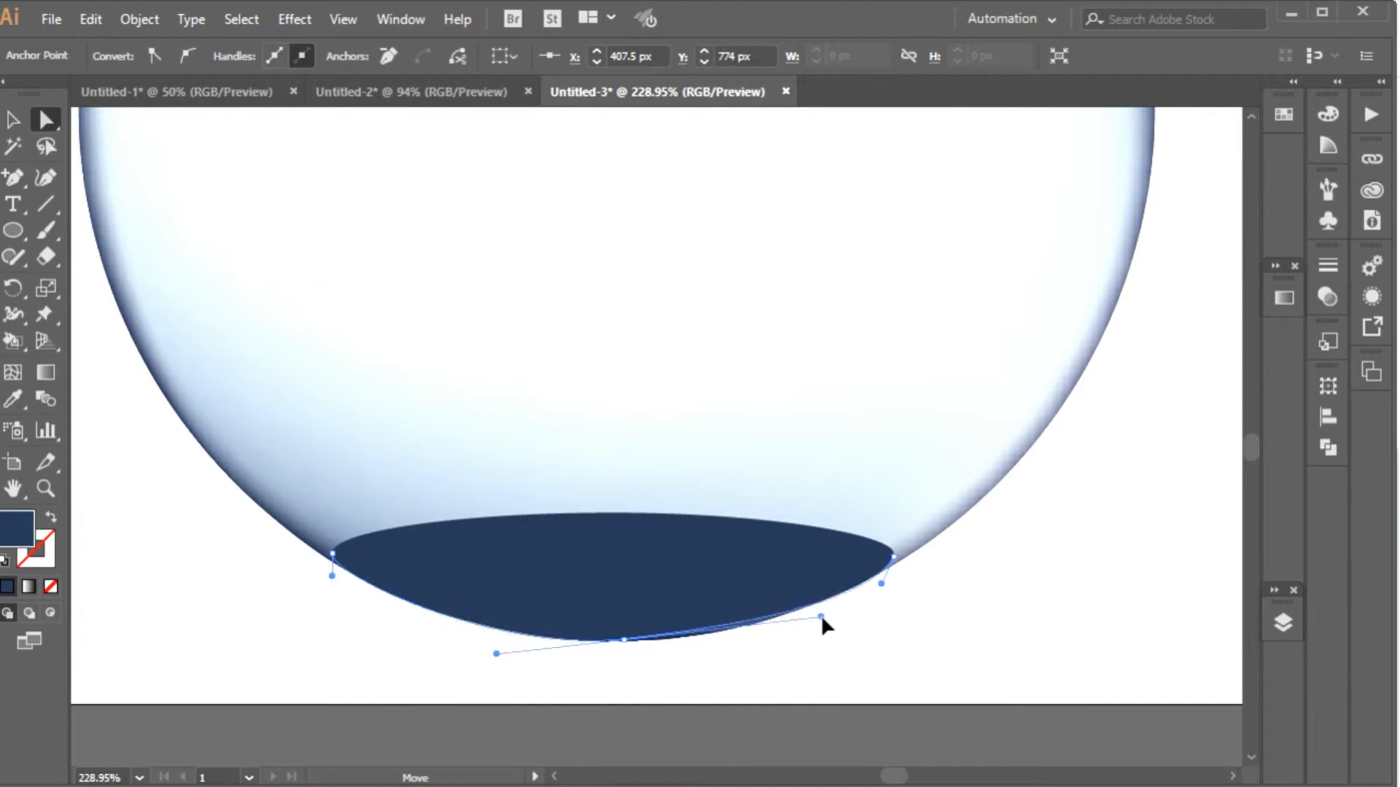
{"action": "left_click", "coordinate": [1002, 618]}
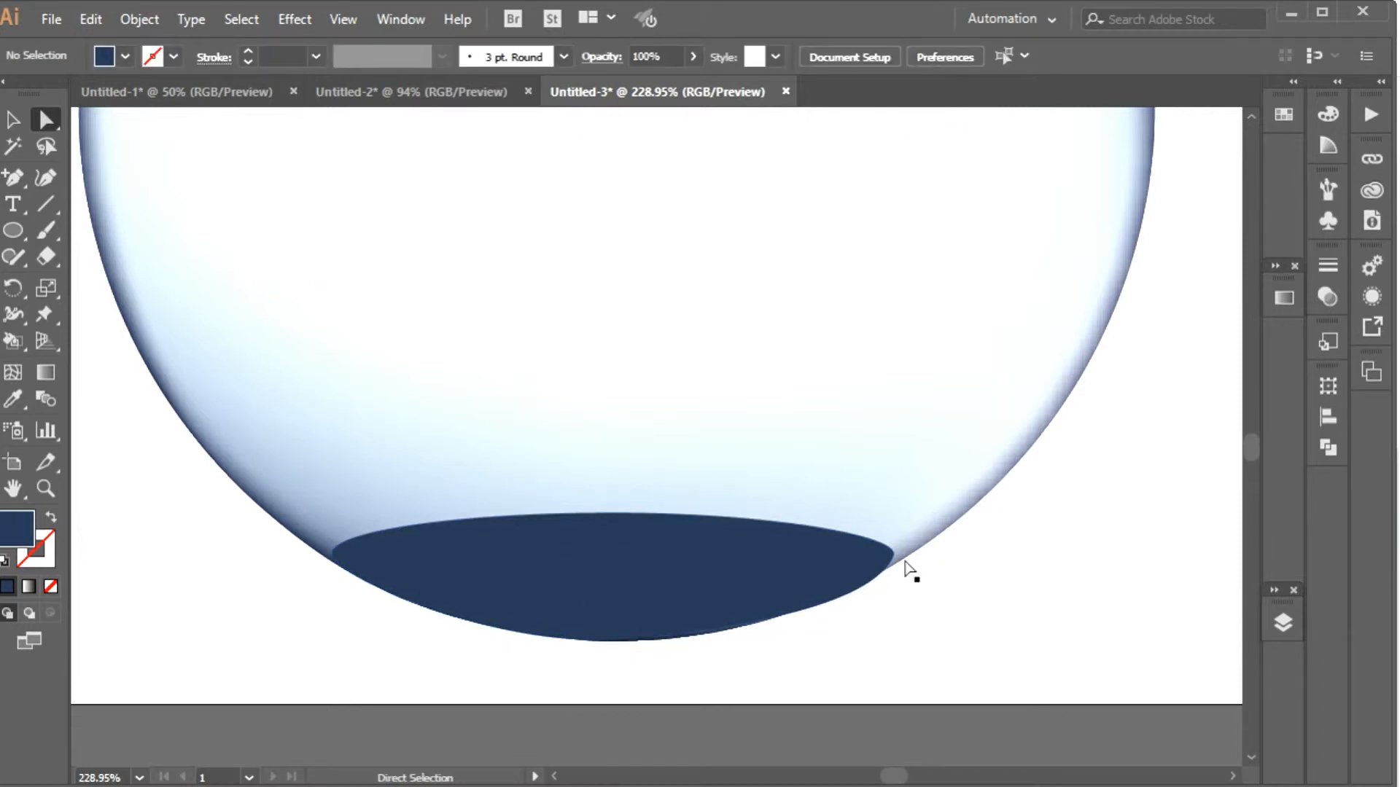
- Add a Feather effect to the navy base shape with the preview turned on
{"action": "left_click", "coordinate": [867, 554]}
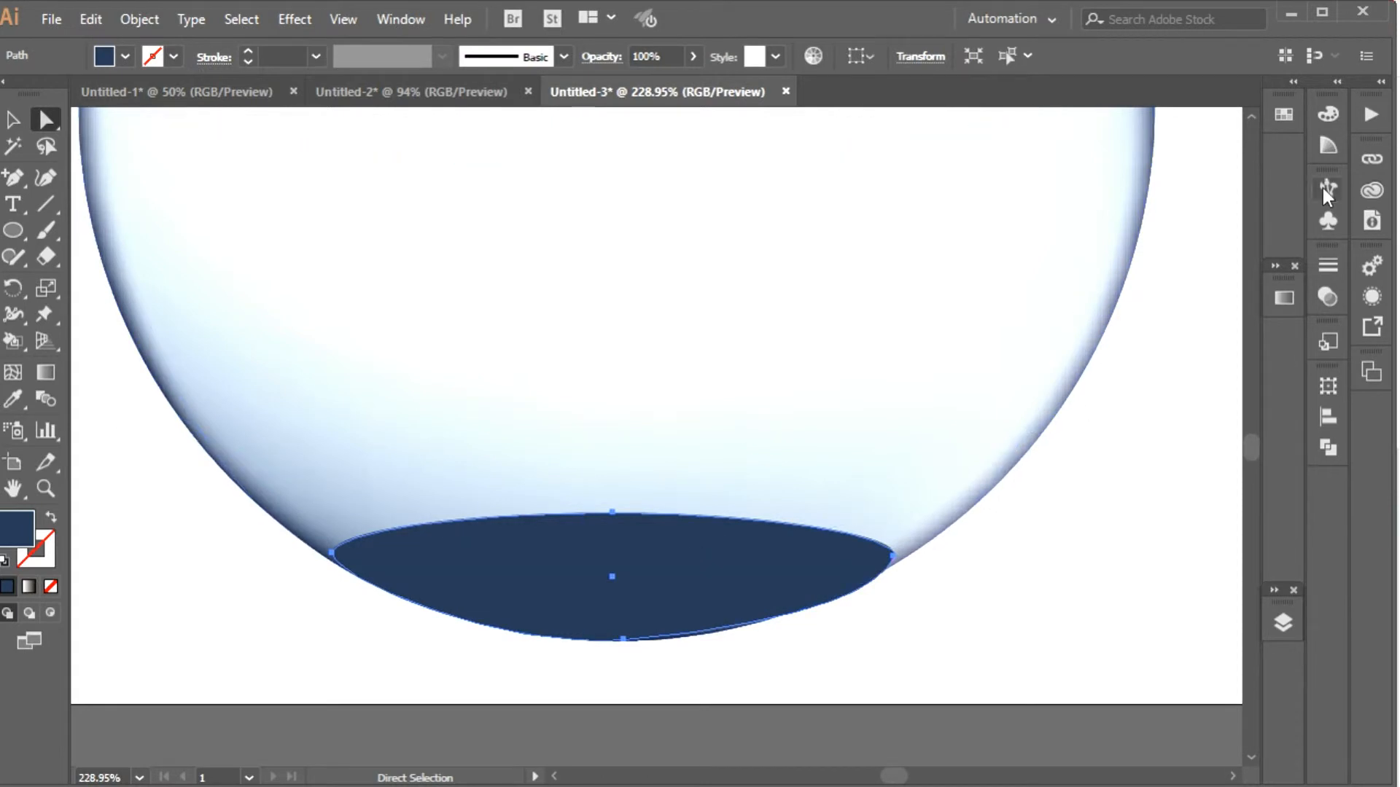
{"action": "left_click", "coordinate": [1372, 297]}
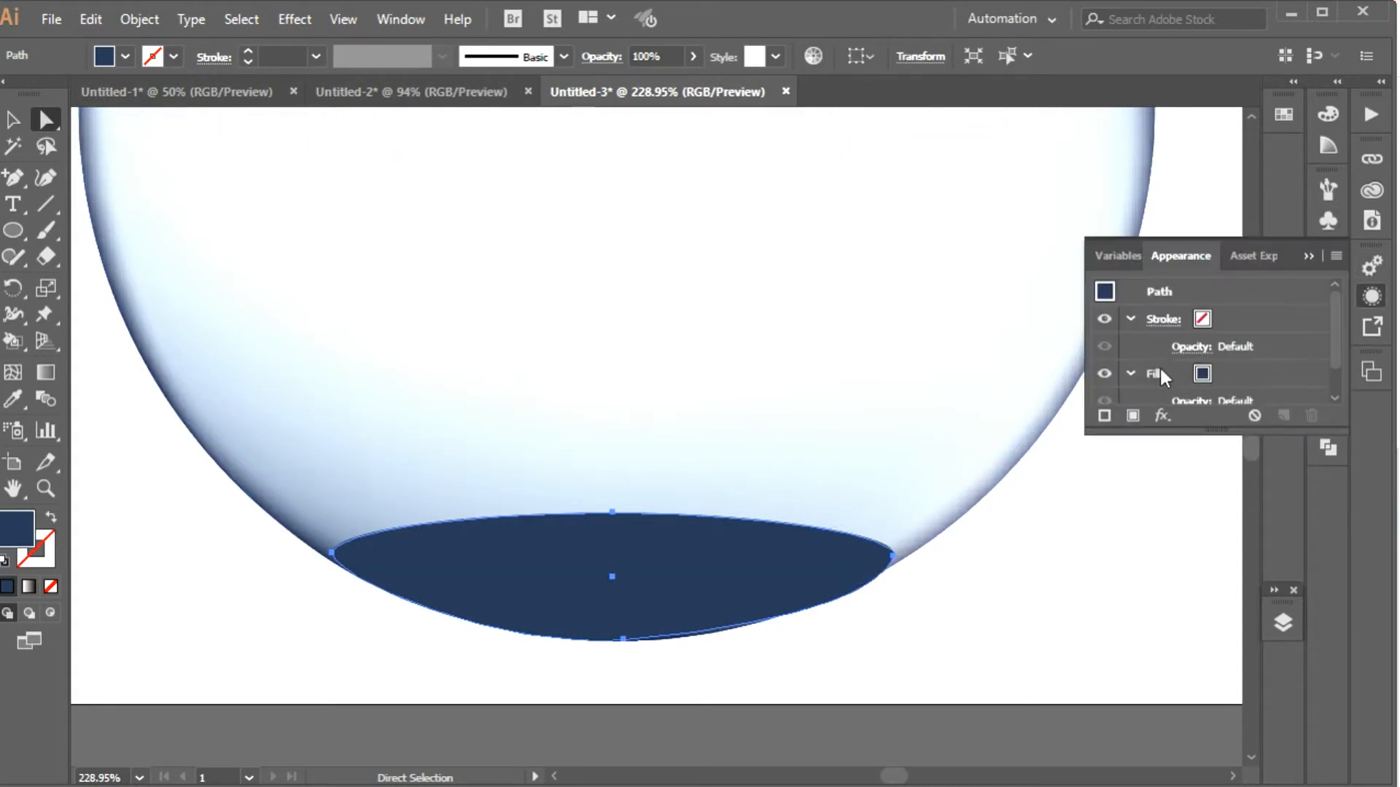
{"action": "left_click", "coordinate": [1162, 416]}
{"action": "mouse_move", "coordinate": [1166, 646]}
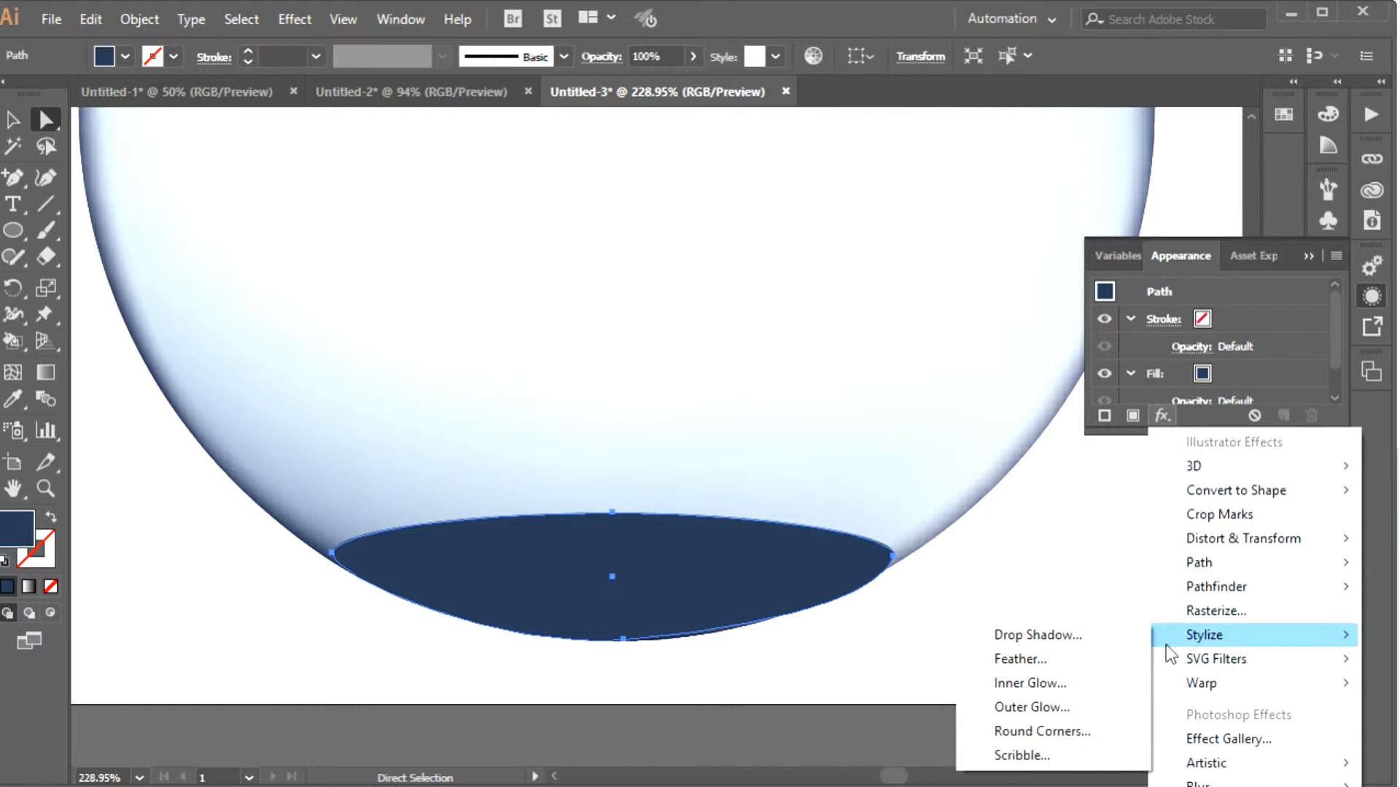
{"action": "left_click", "coordinate": [1020, 658]}
{"action": "left_click", "coordinate": [1023, 612]}
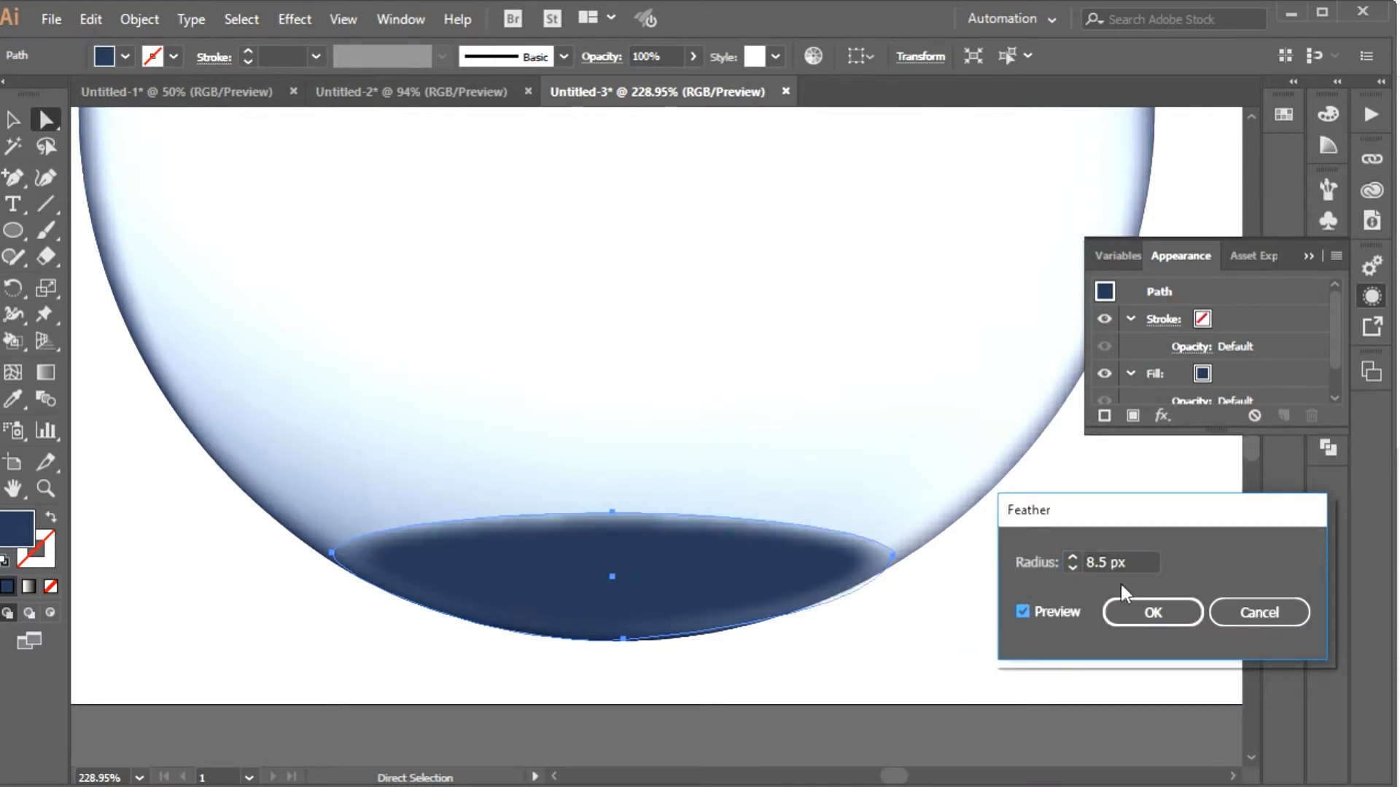
- Set the base shape's Feather radius to 20 px and apply the effect
{"action": "left_click", "coordinate": [1130, 558]}
{"action": "scroll", "coordinate": [1133, 559], "scroll_direction": "down", "scroll_amount": 8}
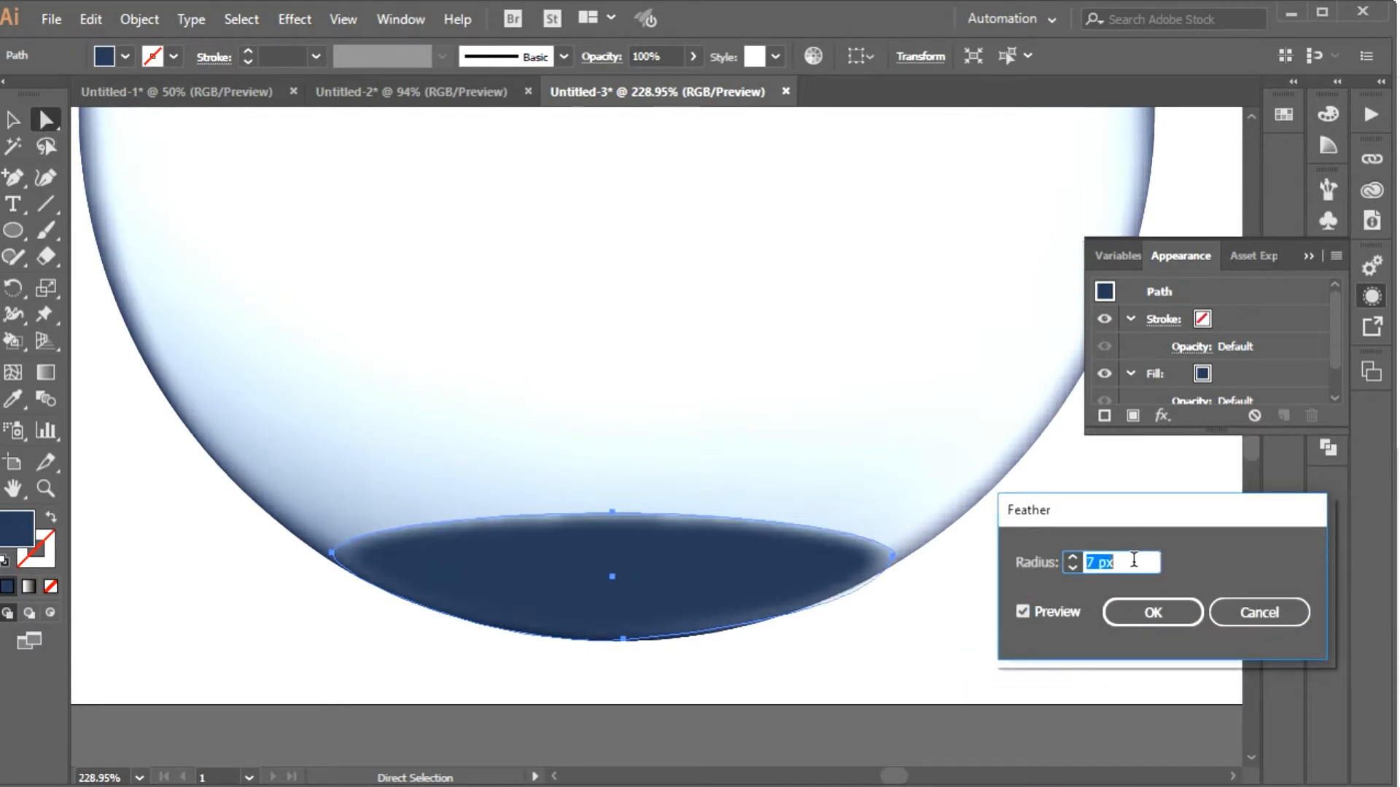
{"action": "scroll", "coordinate": [1134, 561], "scroll_direction": "up", "scroll_amount": 14}
{"action": "scroll", "coordinate": [1136, 558], "scroll_direction": "up", "scroll_amount": 2}
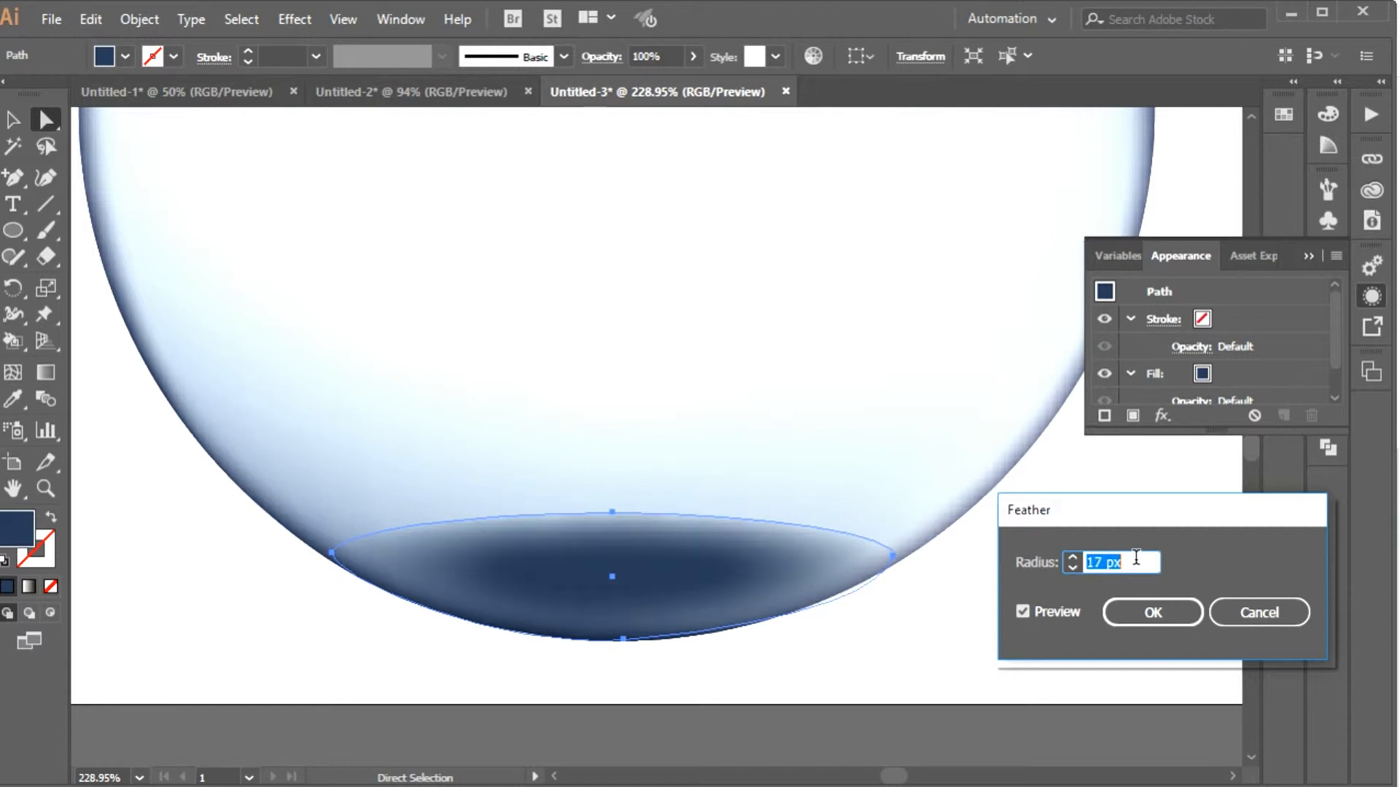
{"action": "scroll", "coordinate": [1136, 558], "scroll_direction": "up", "scroll_amount": 3}
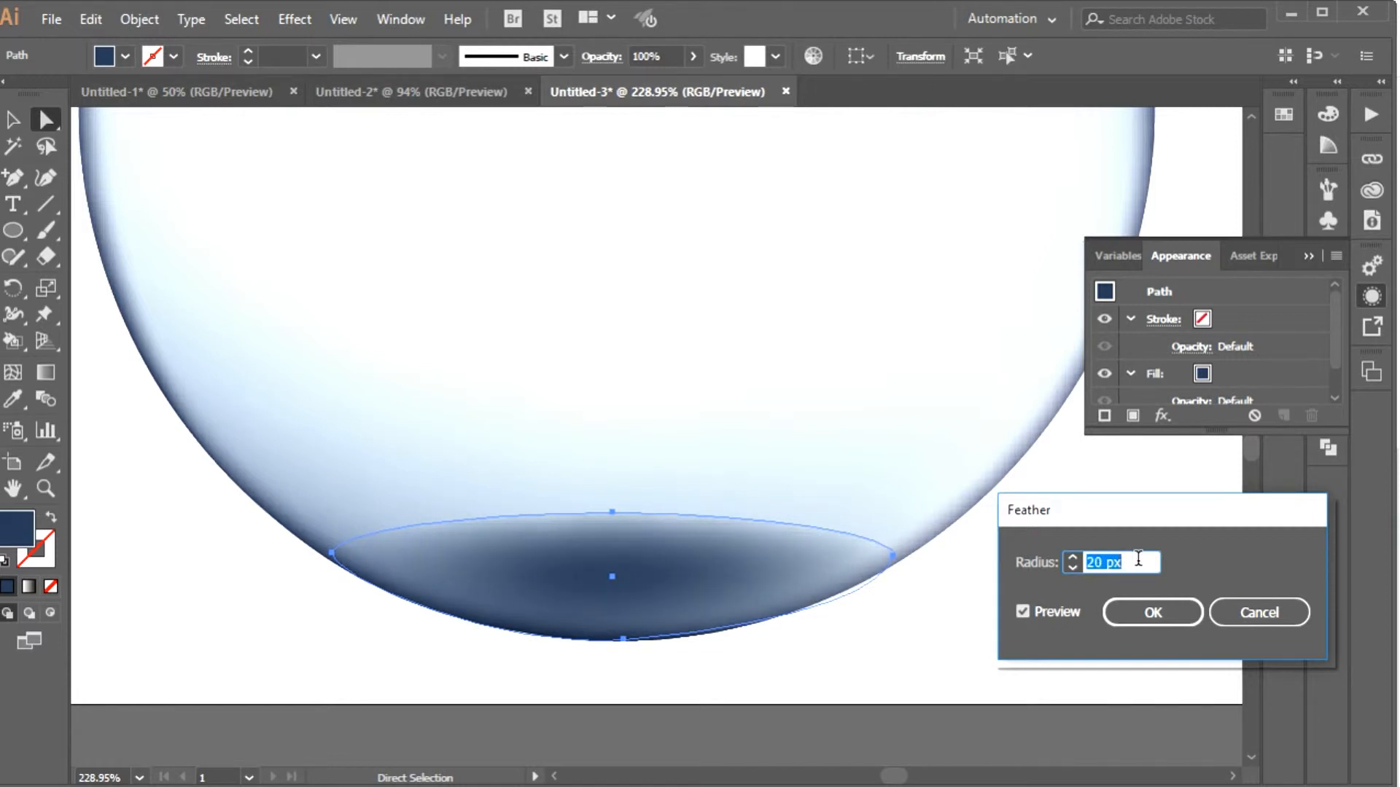
{"action": "left_click", "coordinate": [1146, 621]}
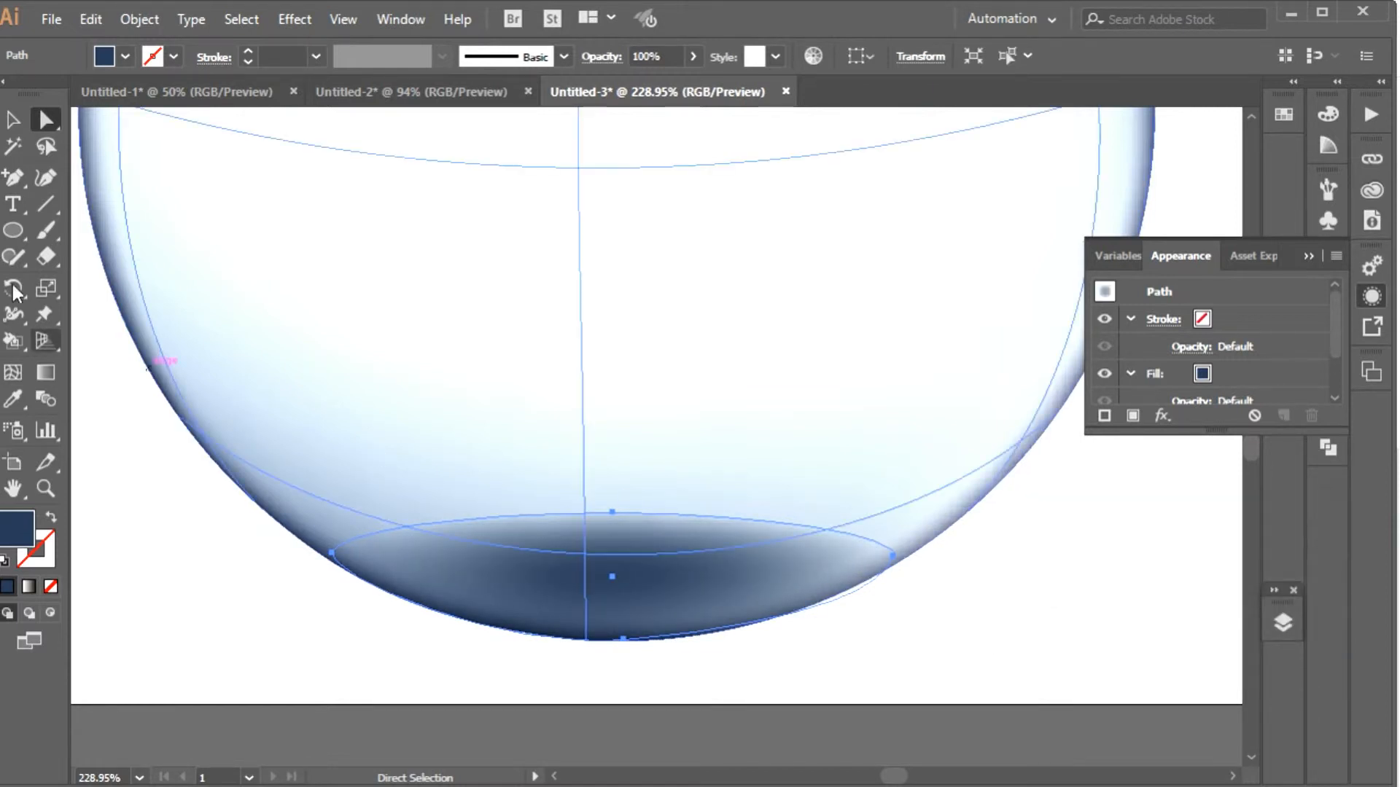
- Scale the feathered base shape flatter and slightly wider to fit the bowl's lower curve, then deselect it
{"action": "key", "text": "s"}
{"action": "left_click_drag", "start_coordinate": [538, 423], "coordinate": [627, 443]}
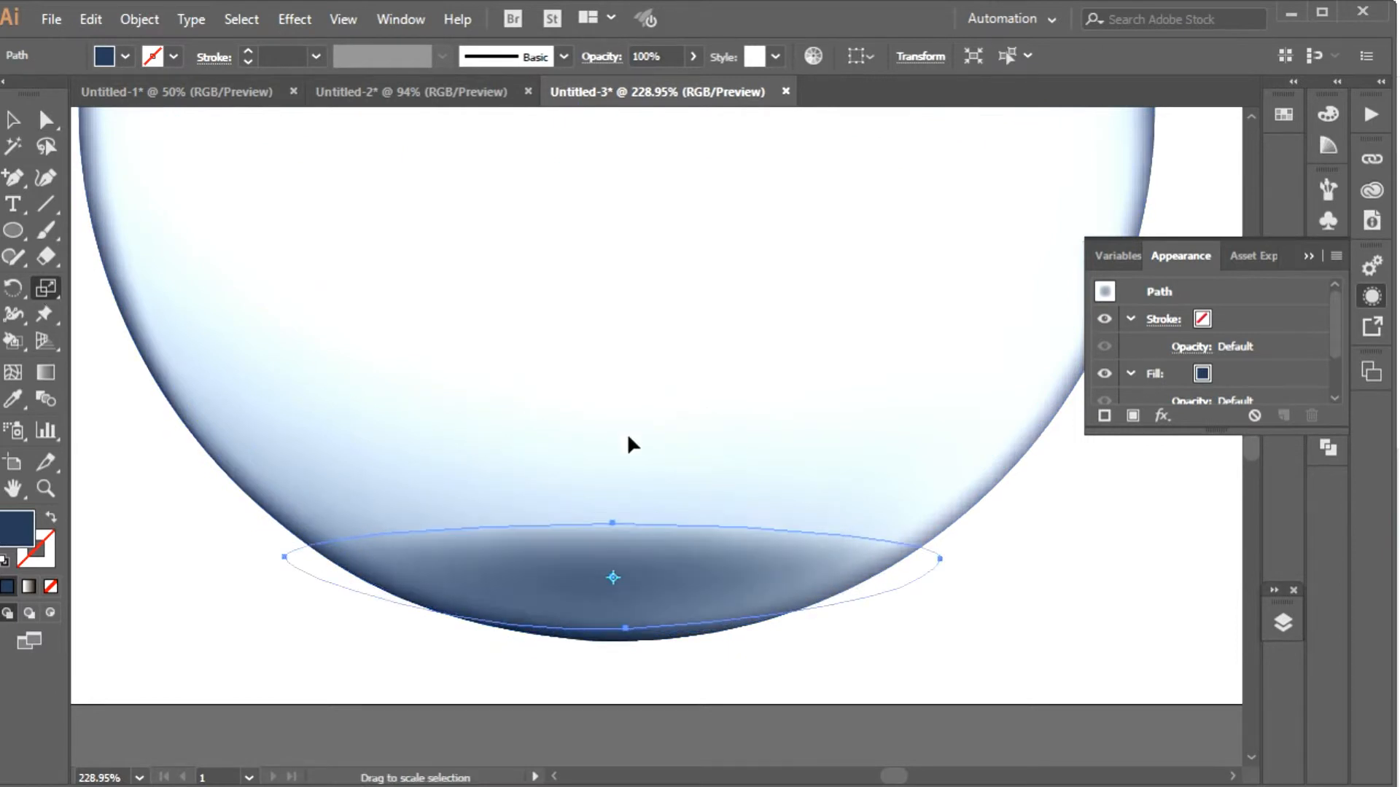
{"action": "mouse_move", "coordinate": [530, 421]}
{"action": "left_mouse_down"}
{"action": "mouse_move", "coordinate": [547, 452]}
{"action": "mouse_move", "coordinate": [528, 434]}
{"action": "left_mouse_up"}
{"action": "left_click_drag", "start_coordinate": [635, 541], "coordinate": [625, 506]}
{"action": "left_click", "coordinate": [45, 118]}
{"action": "left_click", "coordinate": [213, 594]}
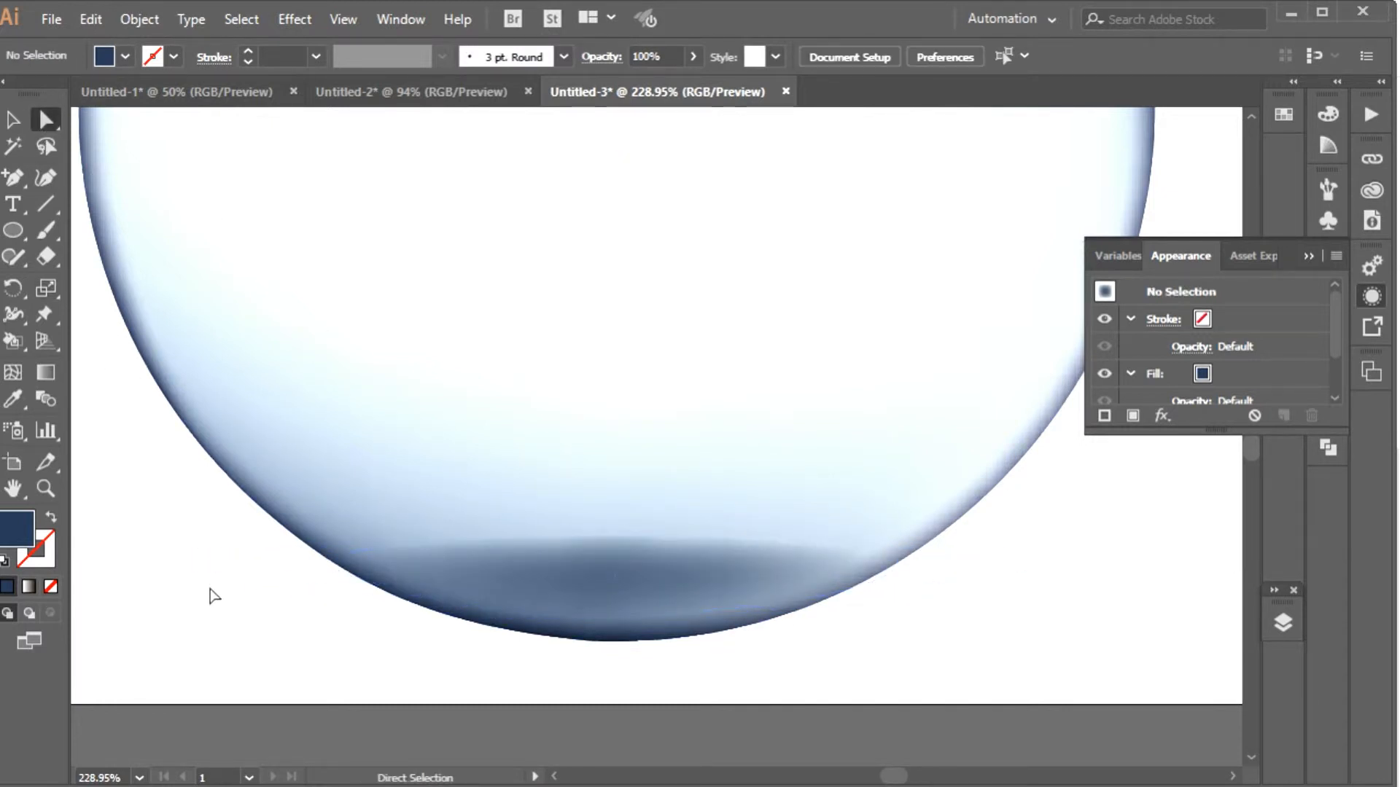
- Lower the base shape's top anchor slightly to flatten its upper edge, then deselect the shape
{"action": "key", "text": "ctrl+0"}
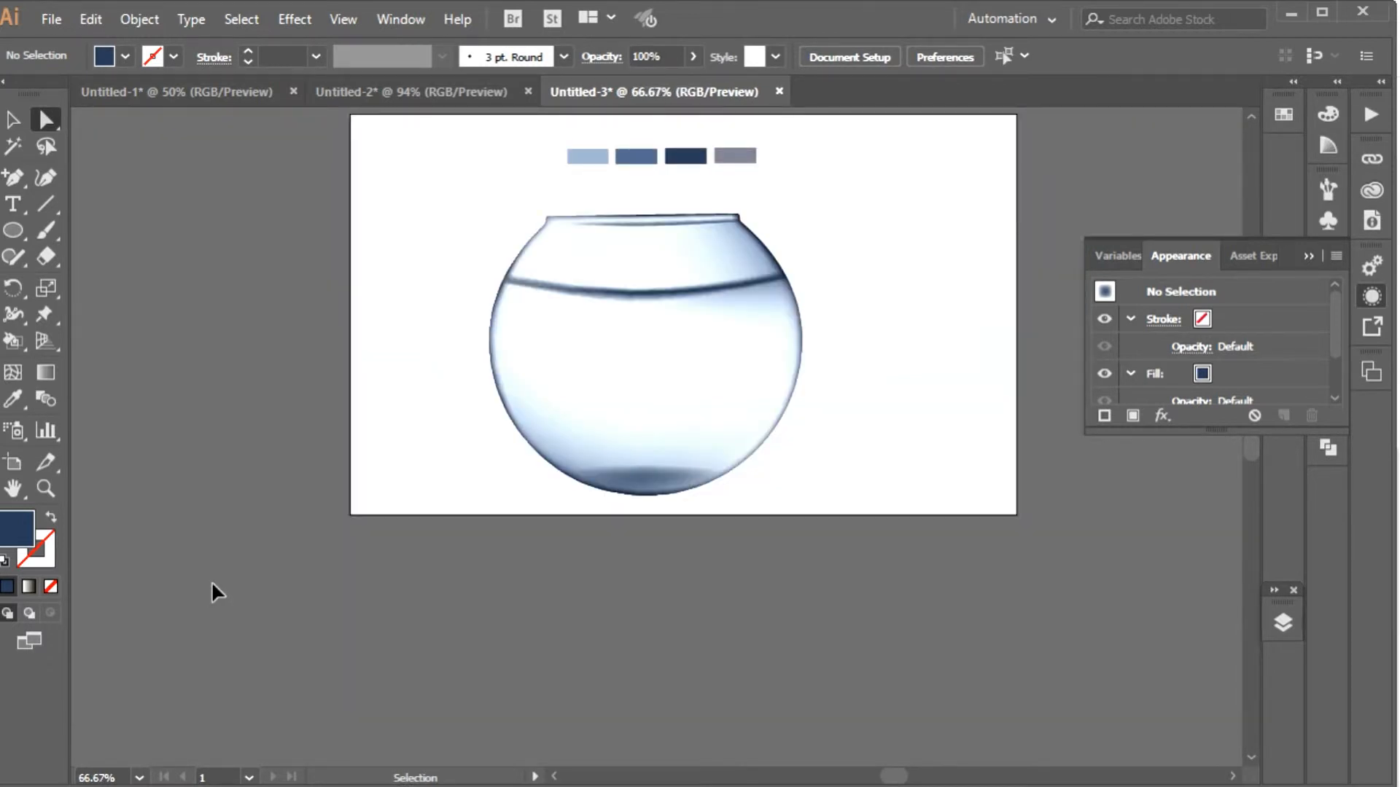
{"action": "key", "text": "ctrl+equal"}
{"action": "key", "text": "ctrl+equal"}
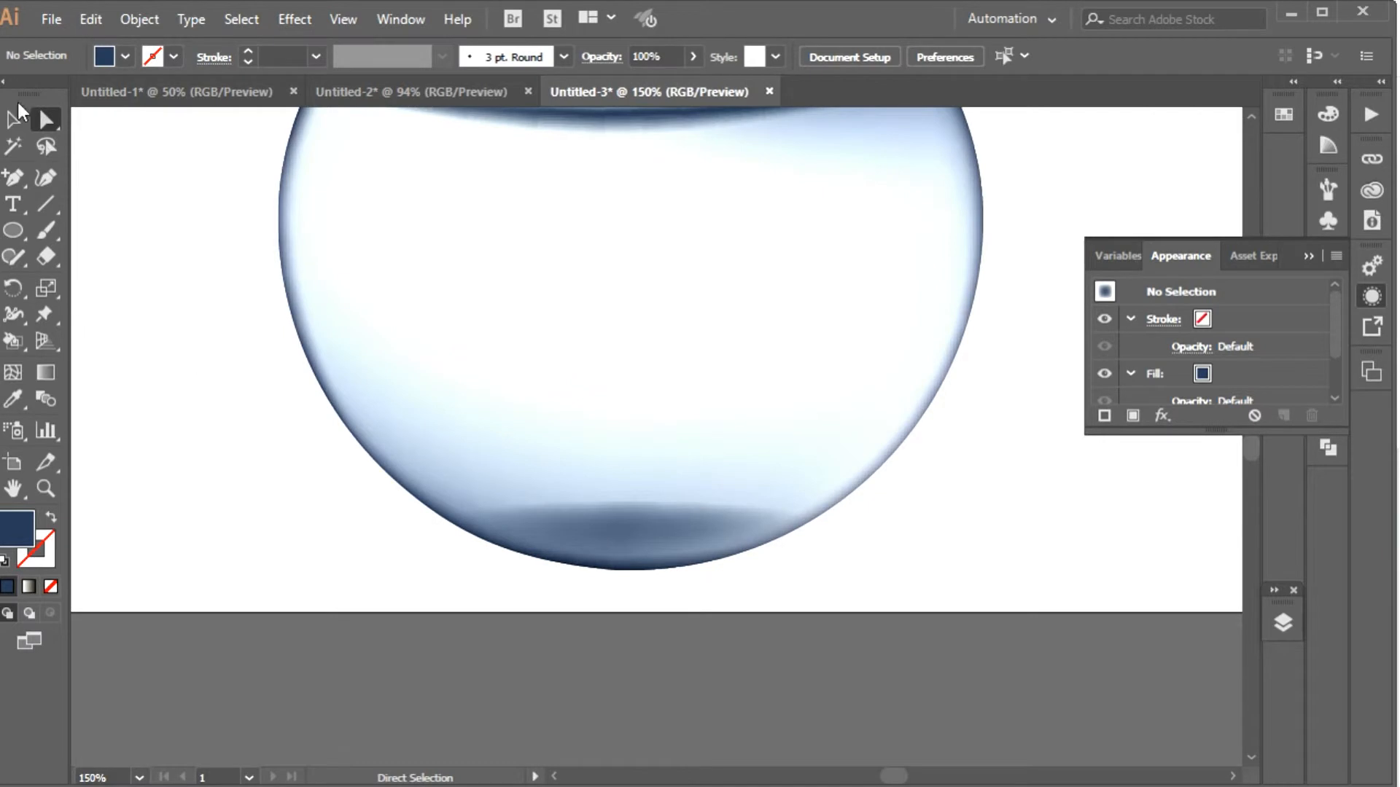
{"action": "left_click", "coordinate": [624, 515]}
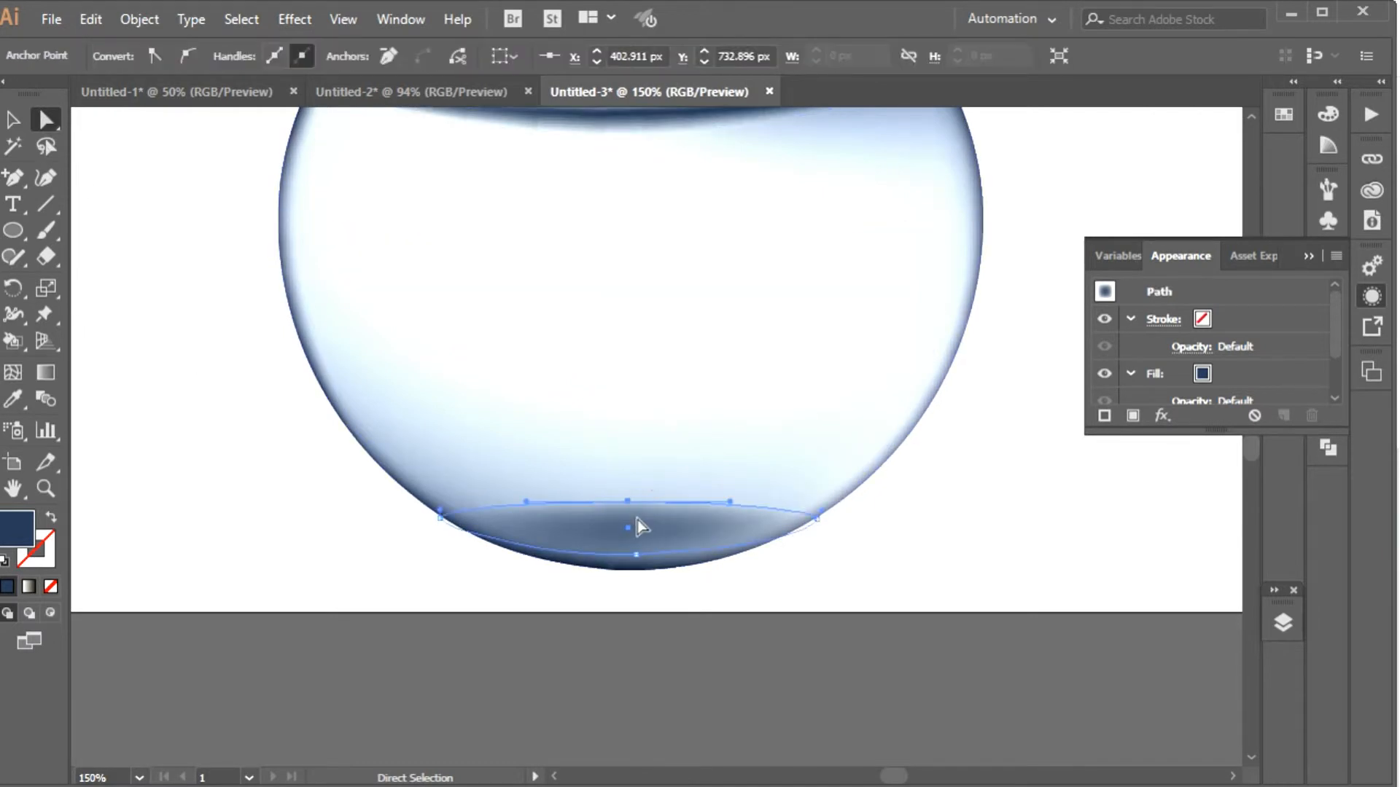
{"action": "key", "text": "minus"}
{"action": "key", "text": "Down"}
{"action": "key", "text": "Down"}
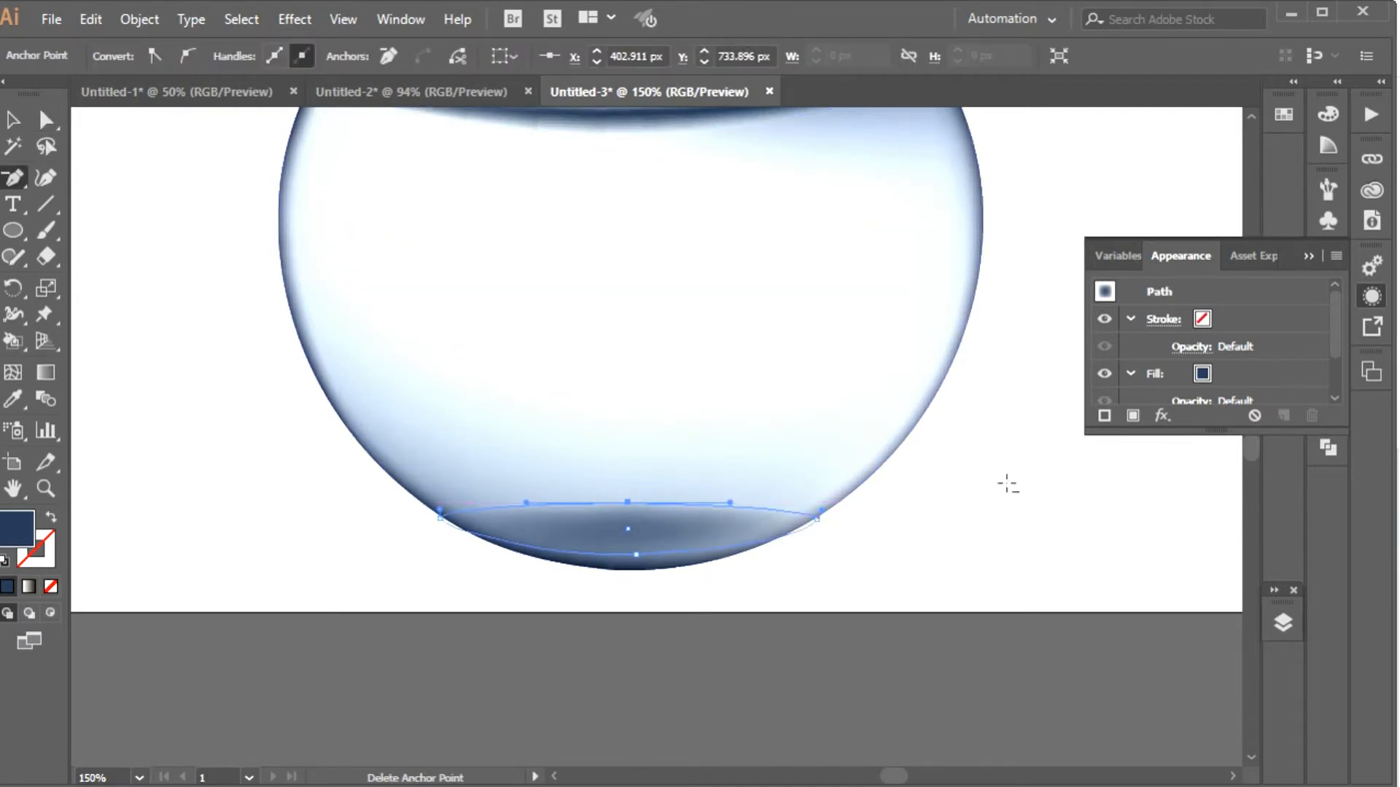
{"action": "key", "text": "a"}
{"action": "left_click", "coordinate": [121, 214]}
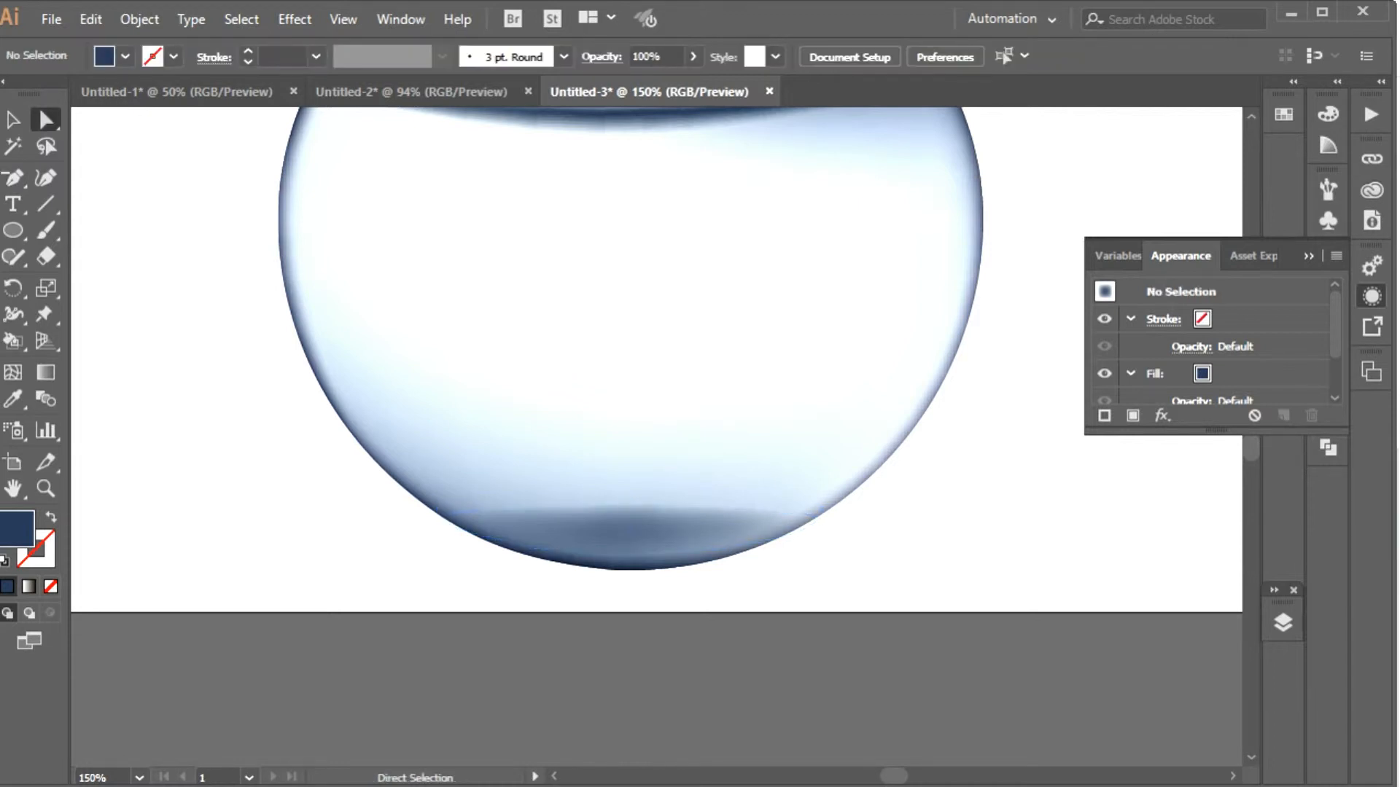
- Try to bring the fish image from Untitled-2 into the bowl document, undo it, and return to Untitled-2
{"action": "scroll", "coordinate": [731, 536], "scroll_direction": "up", "scroll_amount": 3}
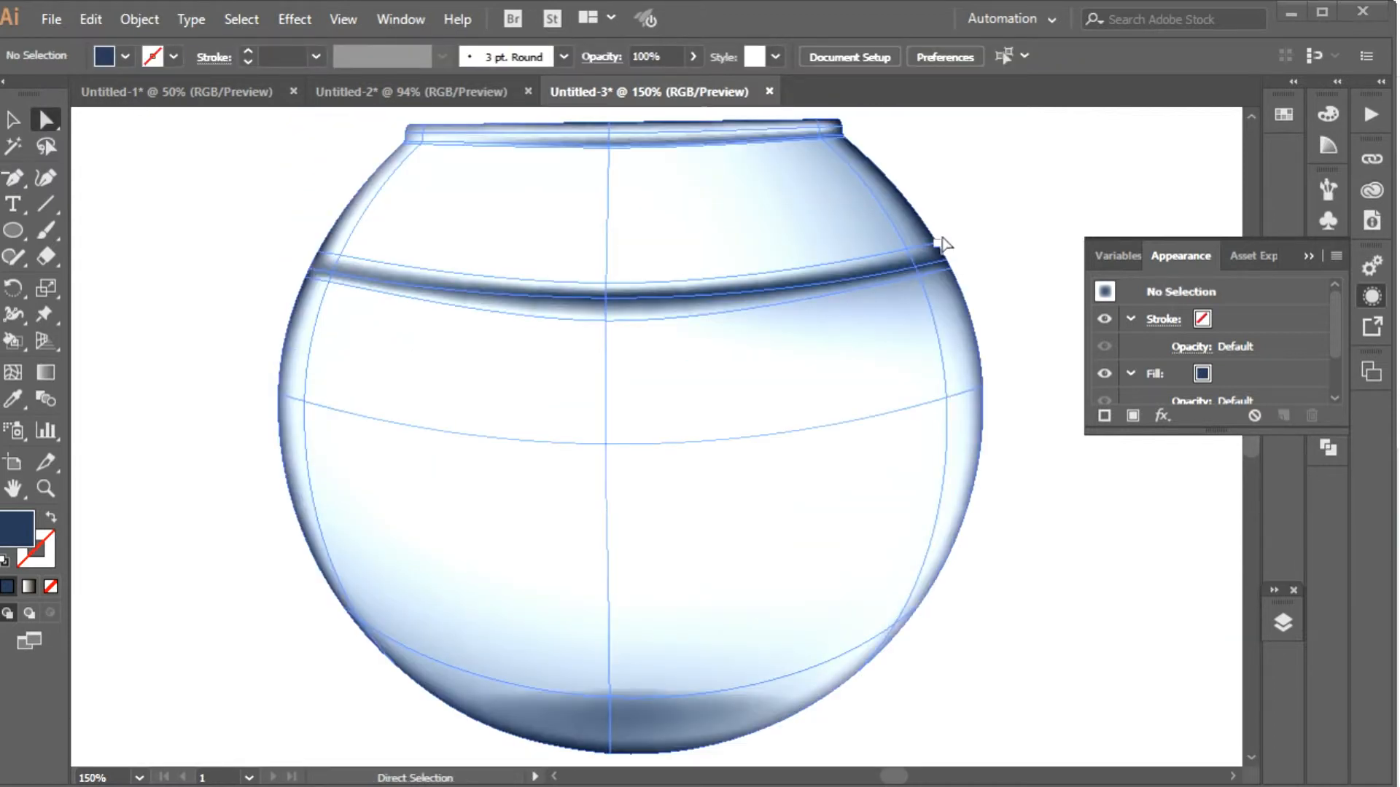
{"action": "scroll", "coordinate": [977, 496], "scroll_direction": "up", "scroll_amount": 4}
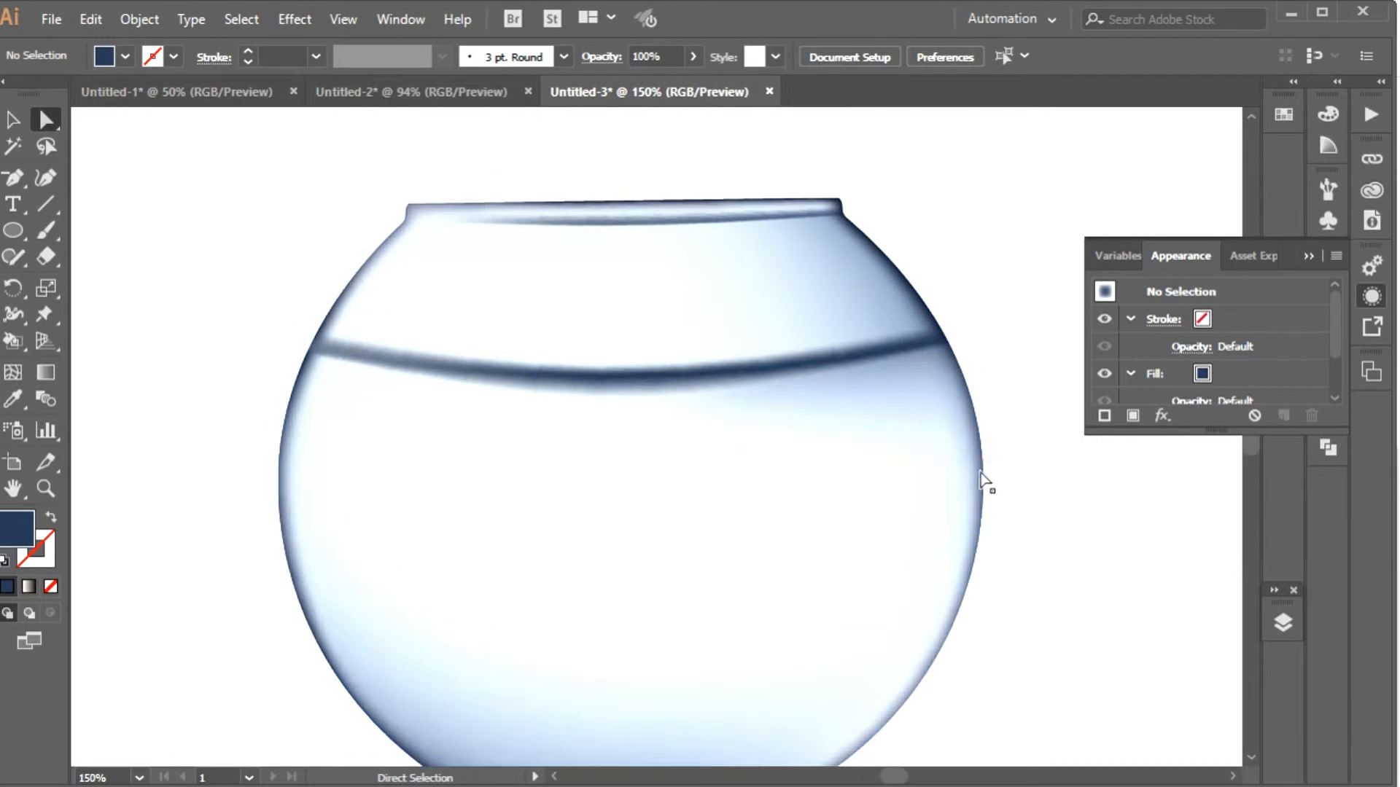
{"action": "scroll", "coordinate": [425, 319], "scroll_direction": "down", "scroll_amount": 1}
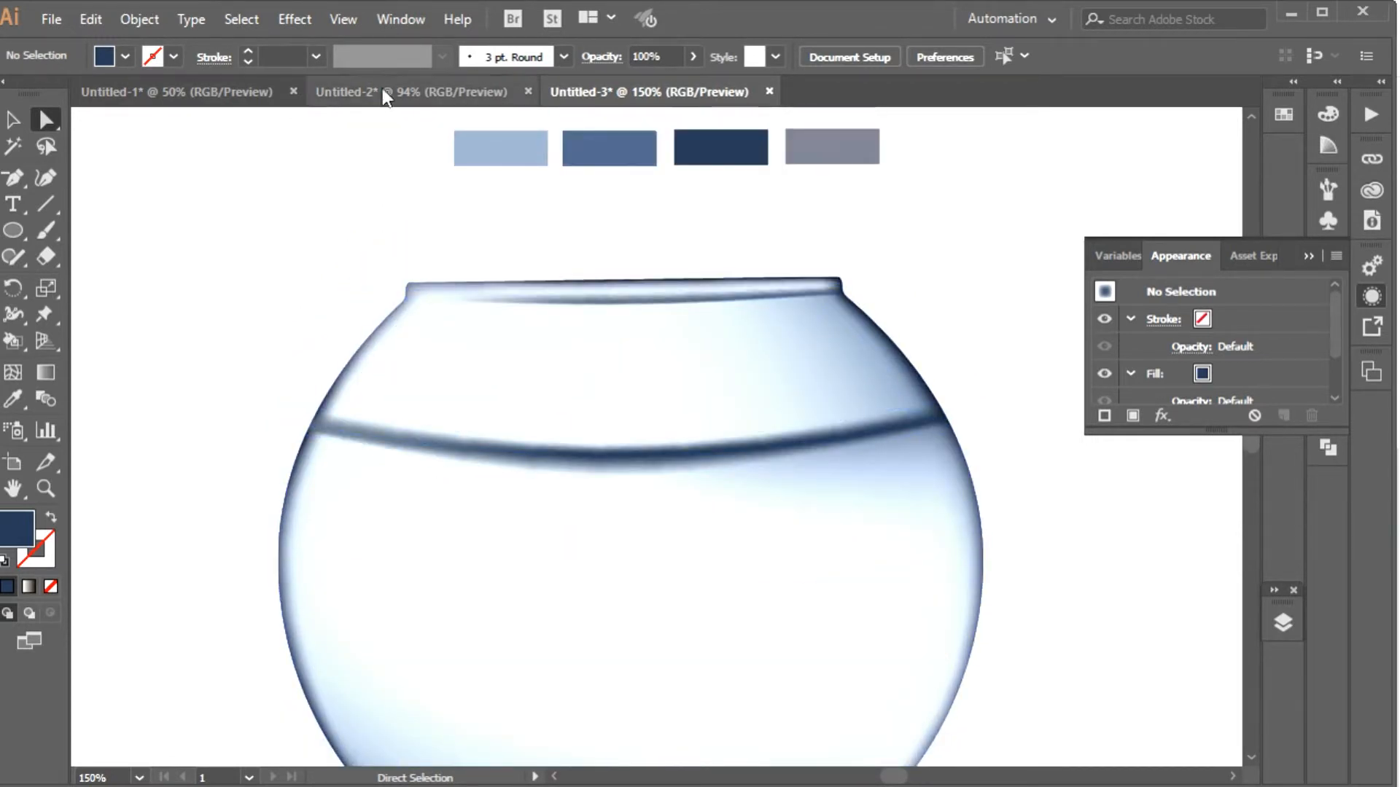
{"action": "left_click", "coordinate": [411, 92]}
{"action": "left_click_drag", "start_coordinate": [685, 386], "coordinate": [656, 641]}
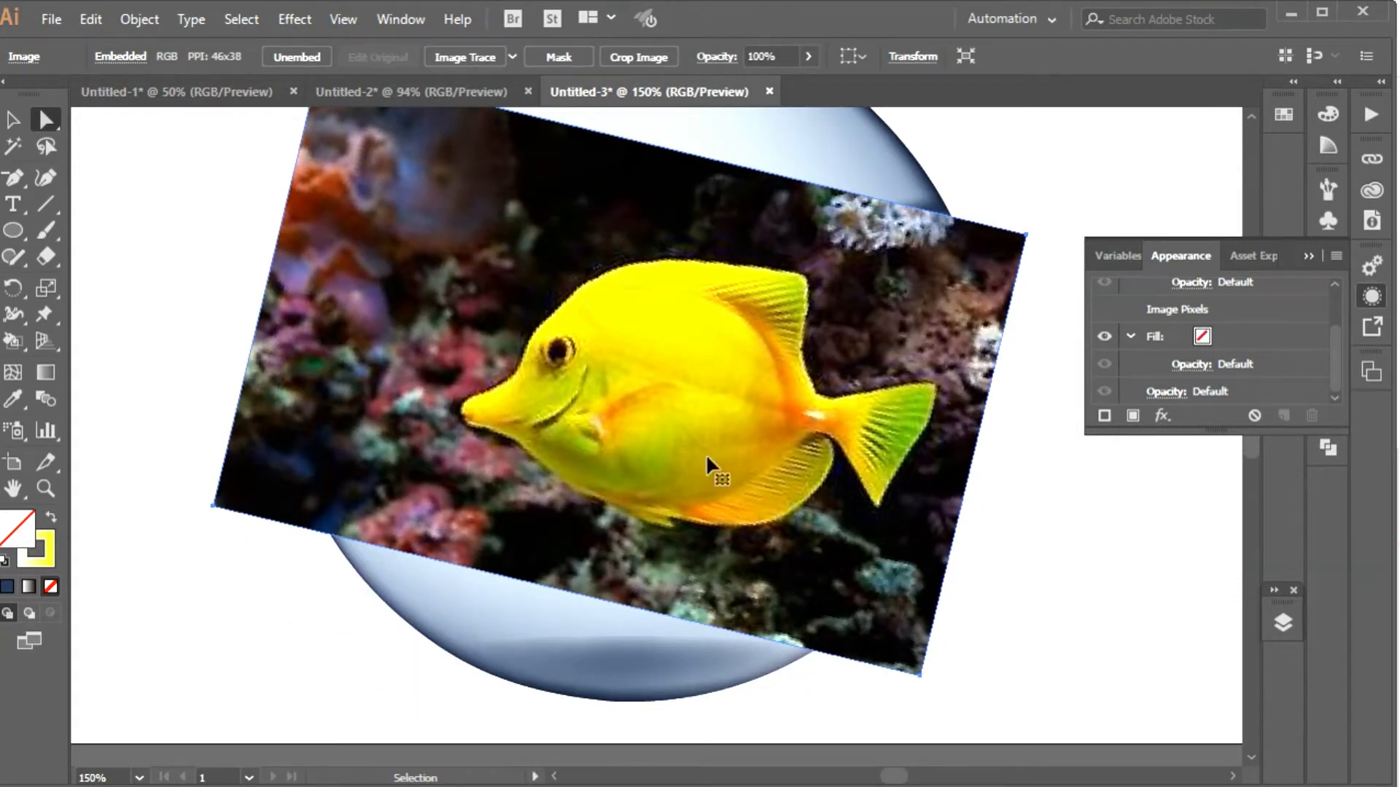
{"action": "key", "text": "ctrl+z"}
{"action": "left_click", "coordinate": [484, 91]}
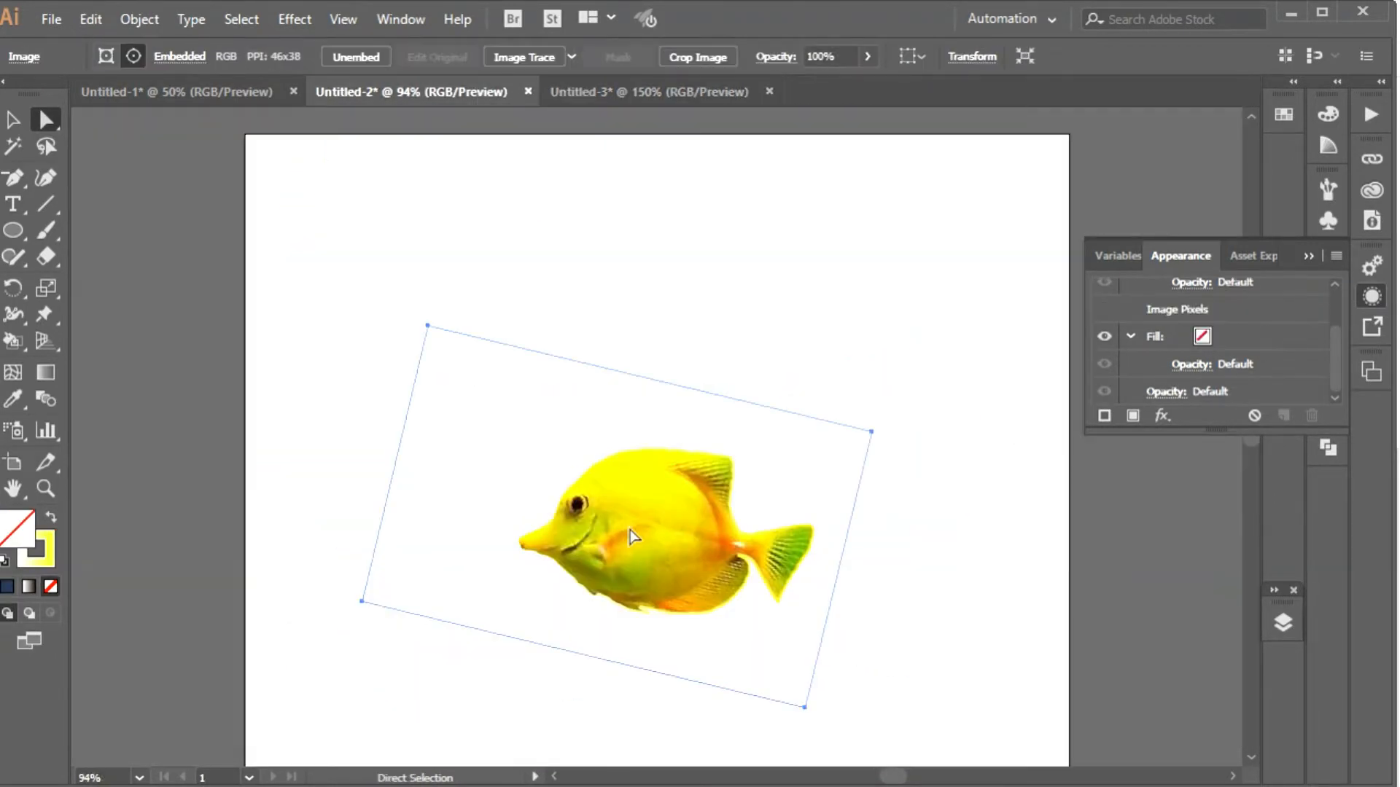
- Select the whole clipped fish group, try placing it inside the bowl in Untitled-3, and undo the placement
{"action": "left_click", "coordinate": [702, 455]}
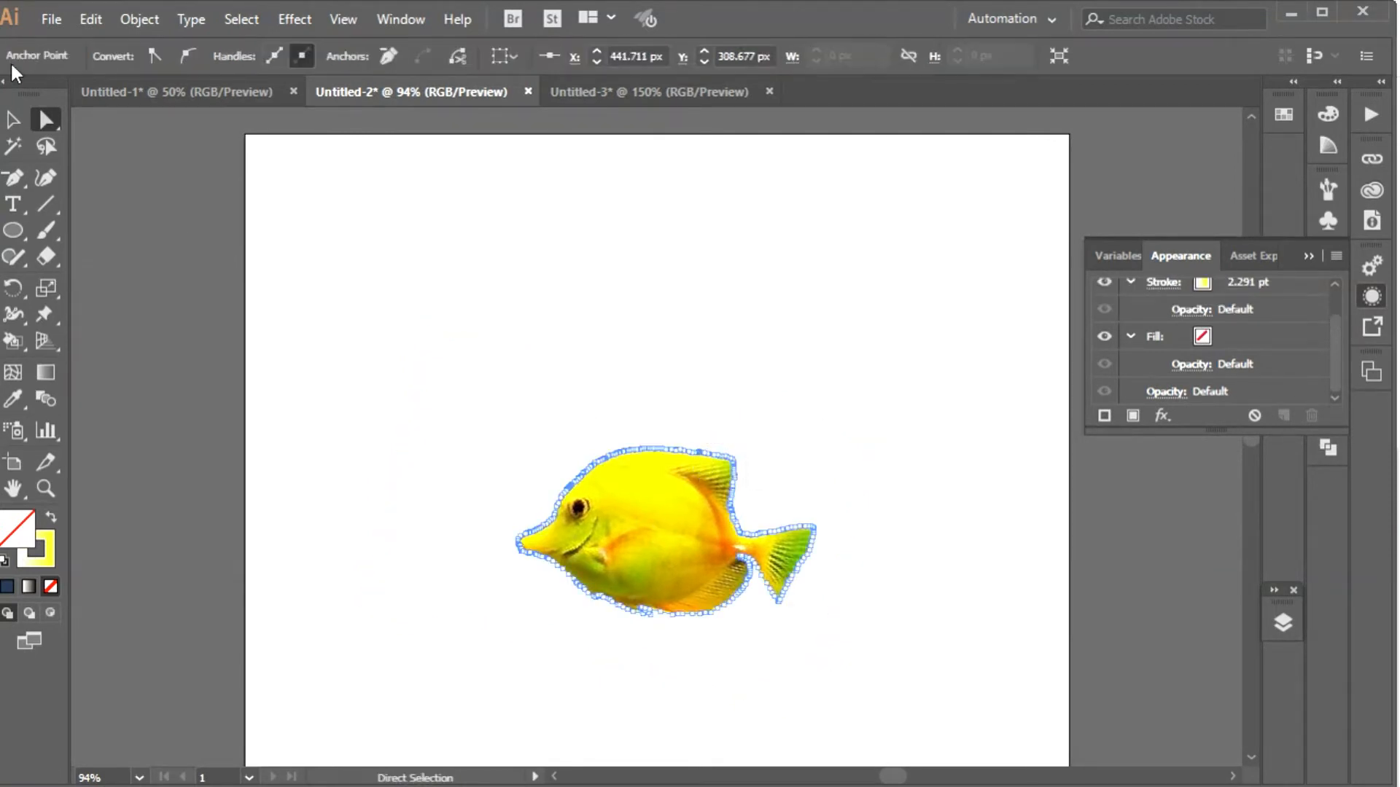
{"action": "key", "text": "v"}
{"action": "left_click_drag", "start_coordinate": [685, 450], "coordinate": [676, 485]}
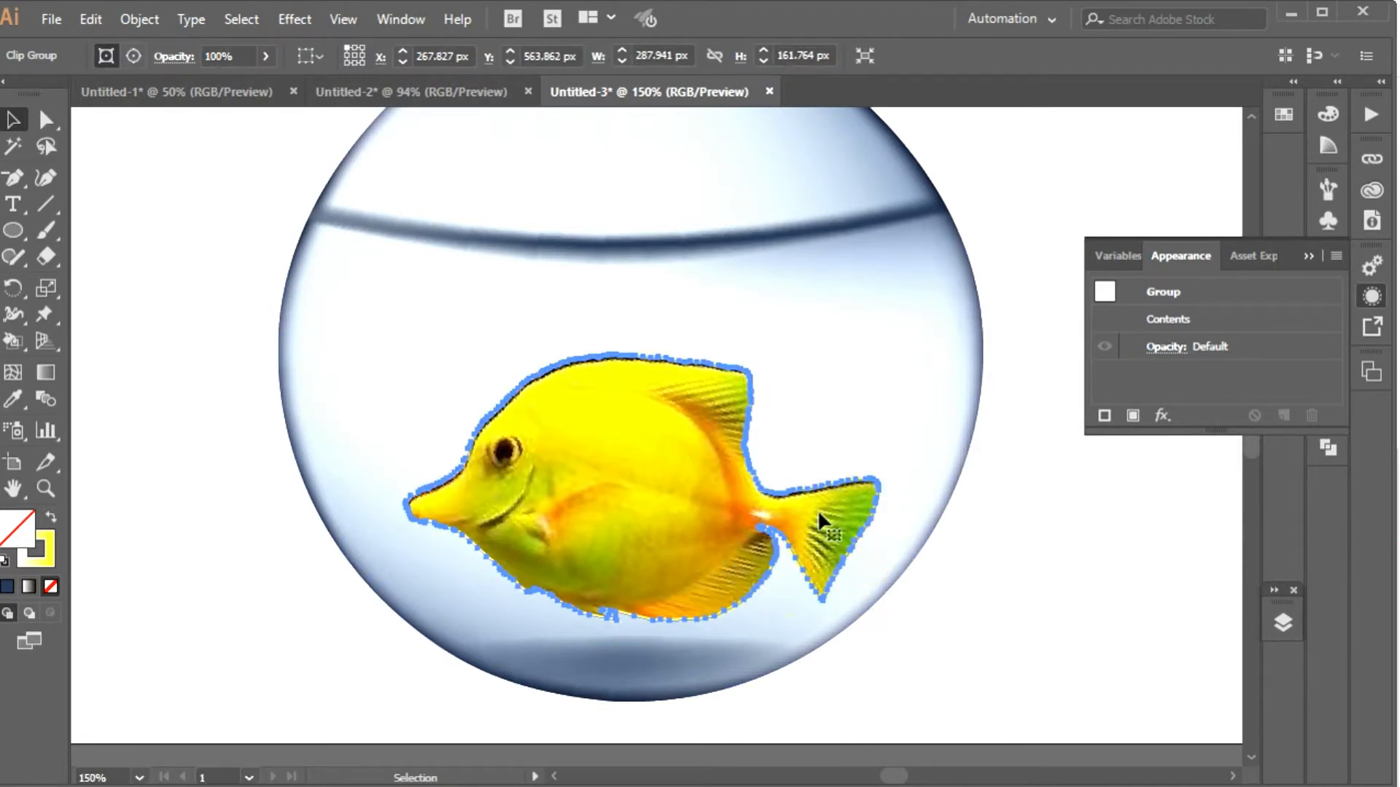
{"action": "key", "text": "ctrl+z"}
{"action": "key", "text": "ctrl+z"}
{"action": "key", "text": "ctrl+z"}
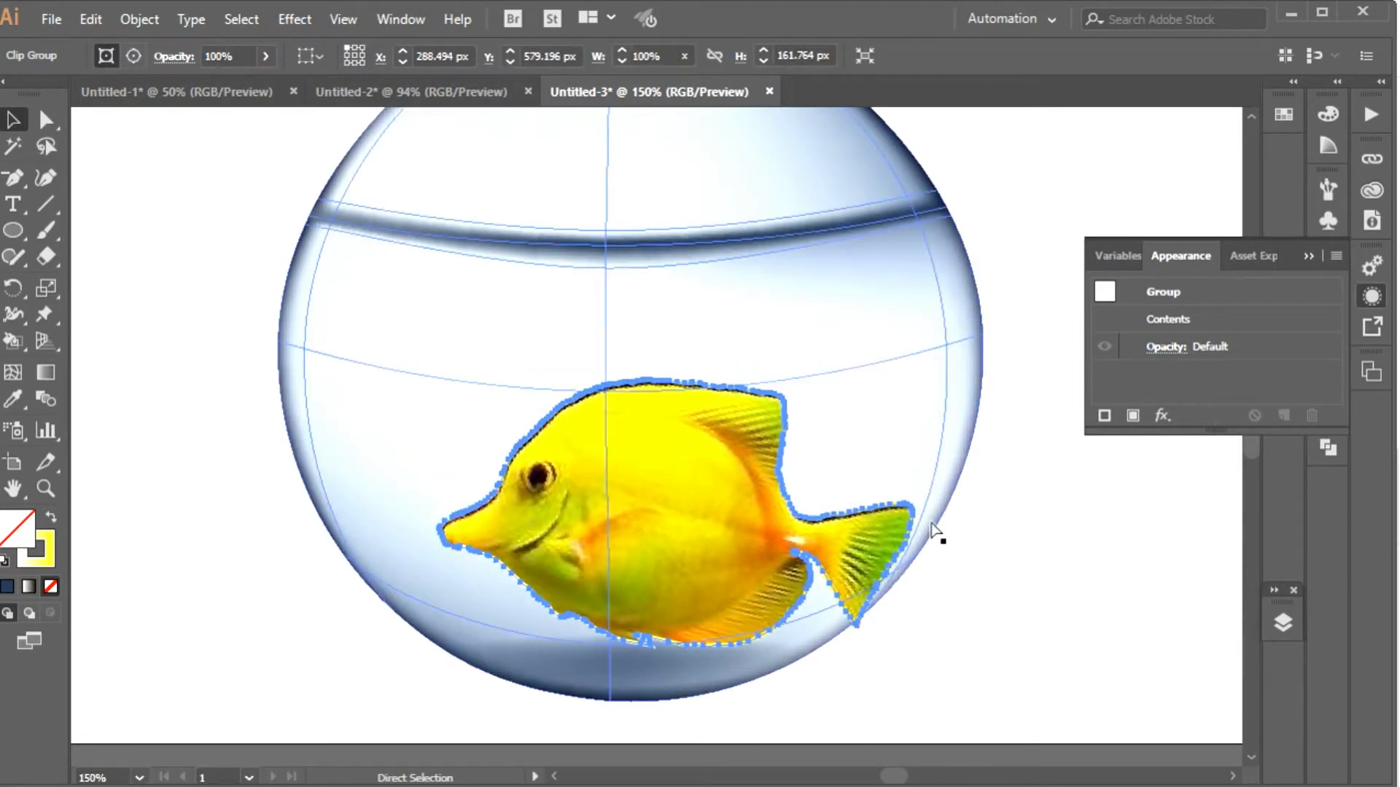
{"action": "key", "text": "ctrl+z"}
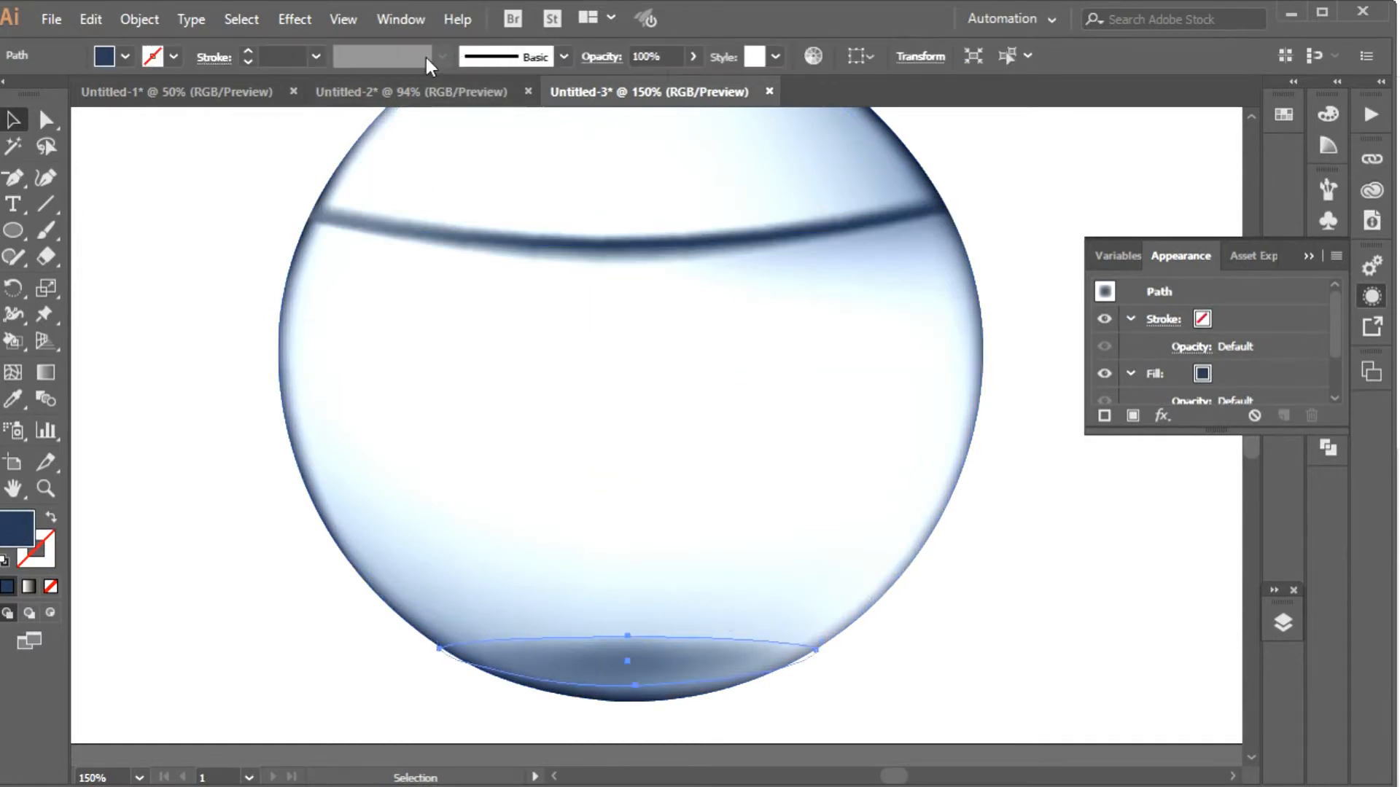
- Switch to Untitled-2 and undo the last shifts of the fish image inside its clipping mask
{"action": "left_click", "coordinate": [446, 93]}
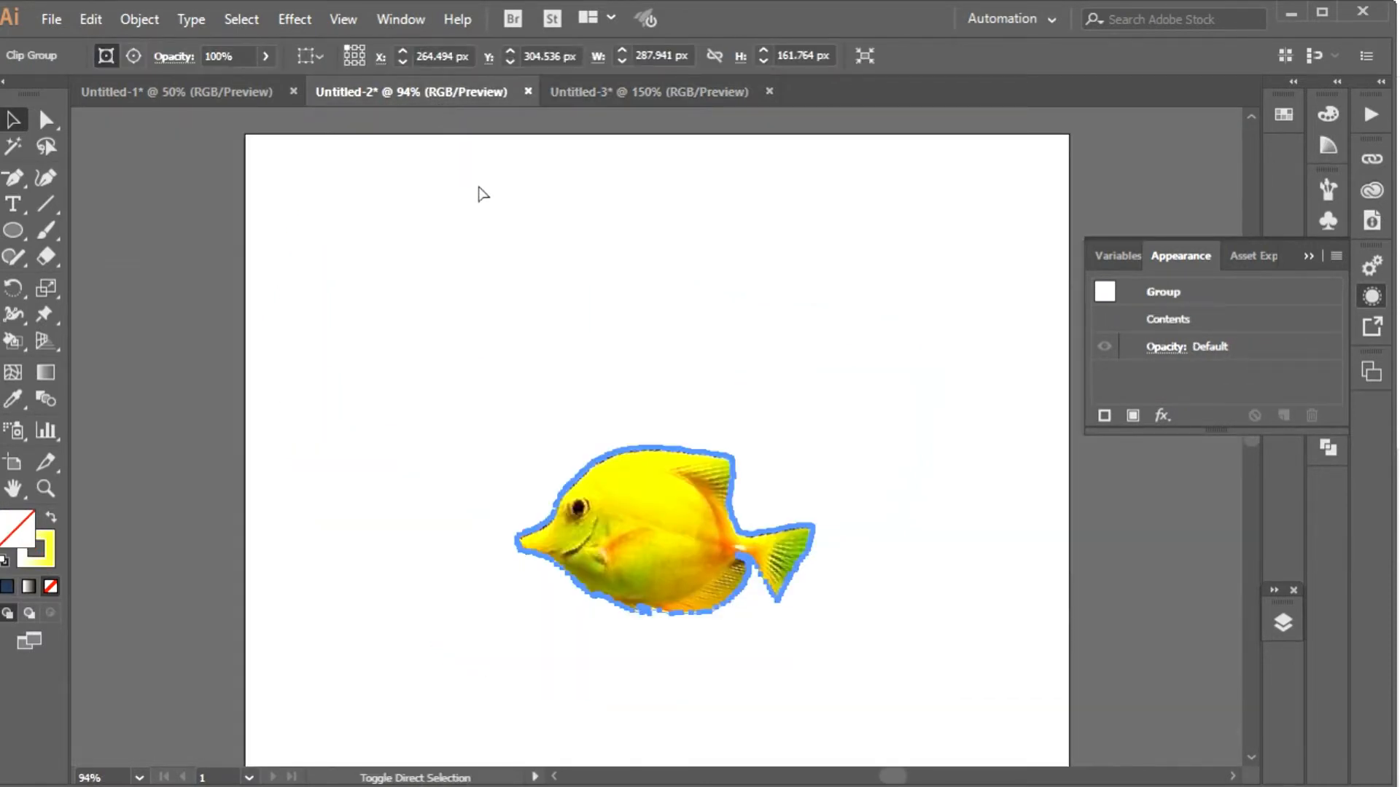
{"action": "key", "text": "ctrl+z"}
{"action": "key", "text": "ctrl+z"}
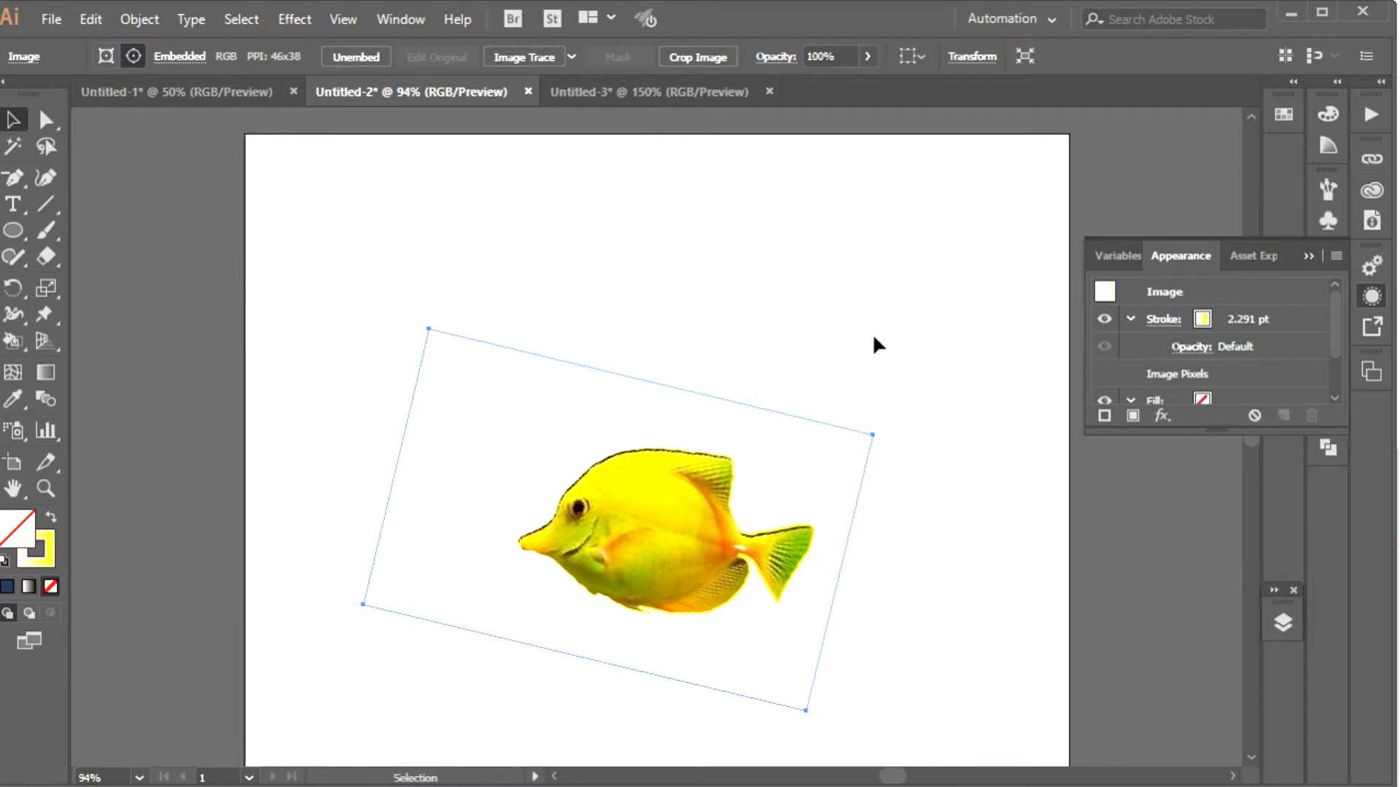
{"action": "key", "text": "a"}
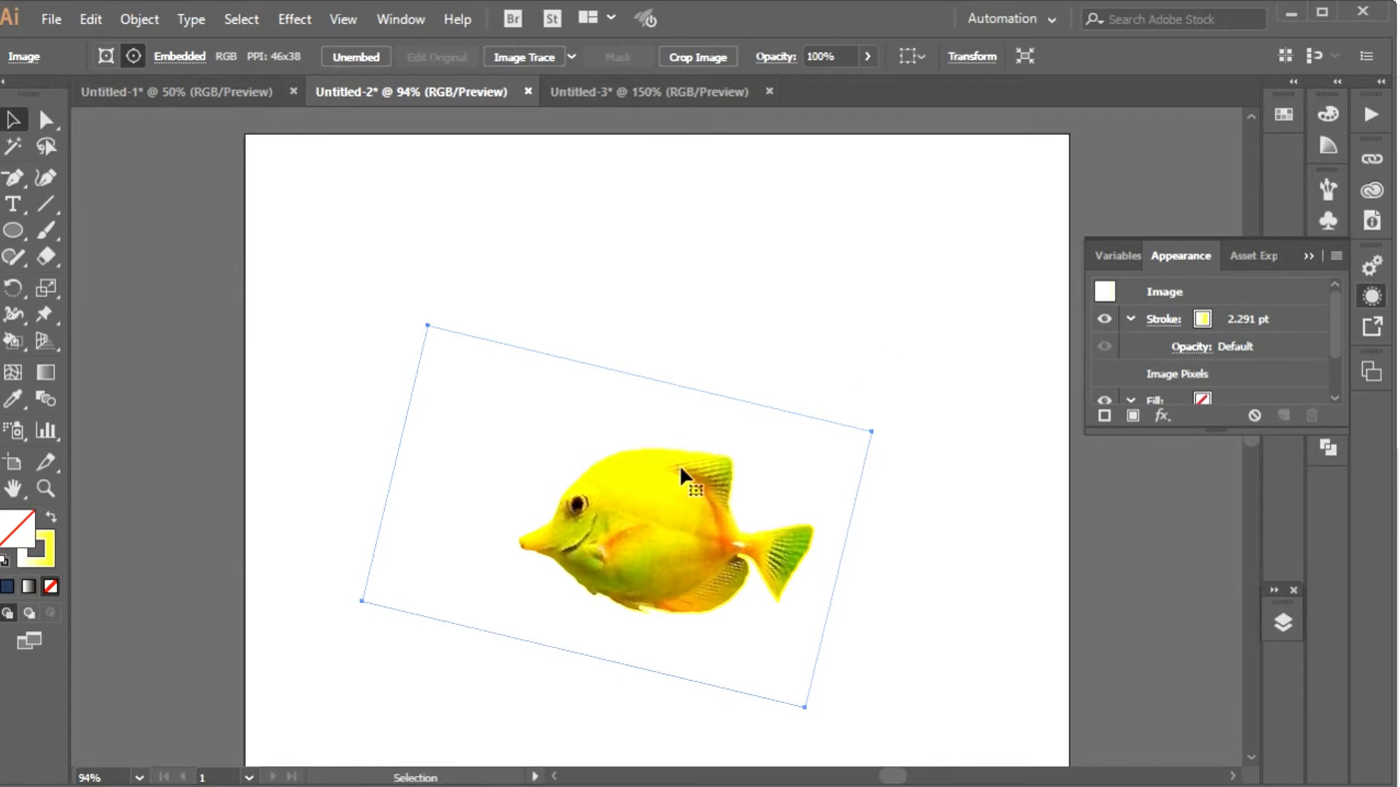
- Undo the stray shift of the fish image in Untitled-2 and bring the whole clipped fish group into the bowl in Untitled-3
{"action": "left_click_drag", "start_coordinate": [674, 480], "coordinate": [678, 479]}
{"action": "key", "text": "ctrl+z"}
{"action": "left_click", "coordinate": [659, 451]}
{"action": "mouse_move", "coordinate": [650, 491]}
{"action": "left_mouse_down"}
{"action": "mouse_move", "coordinate": [611, 89]}
{"action": "mouse_move", "coordinate": [639, 470]}
{"action": "left_mouse_up"}
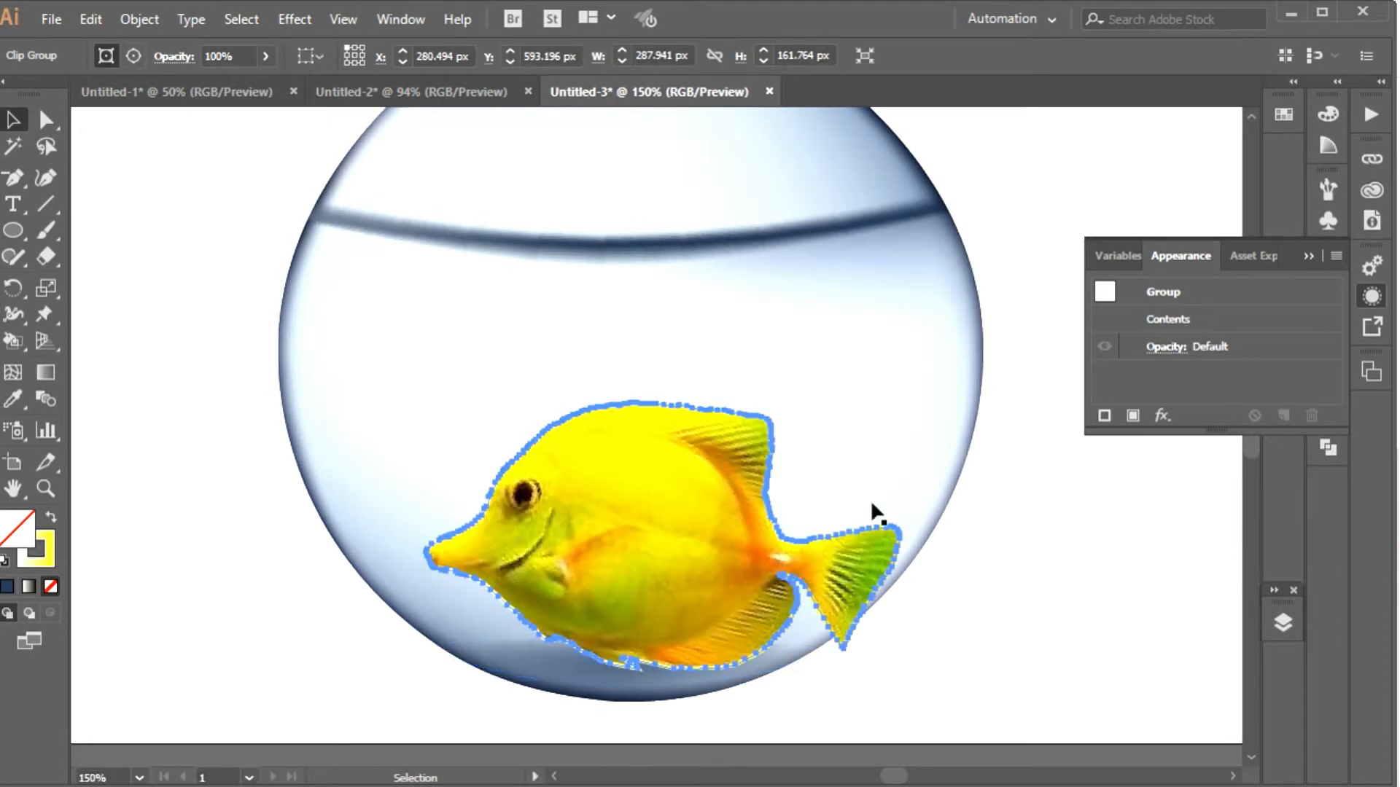
- Scale the fish down to about 158 px wide, move it to the bowl's lower left area above the base, and deselect it
{"action": "left_click", "coordinate": [46, 288]}
{"action": "left_click_drag", "start_coordinate": [959, 379], "coordinate": [809, 463]}
{"action": "key", "text": "v"}
{"action": "left_click_drag", "start_coordinate": [697, 556], "coordinate": [568, 556]}
{"action": "key", "text": "ctrl+shift+a"}
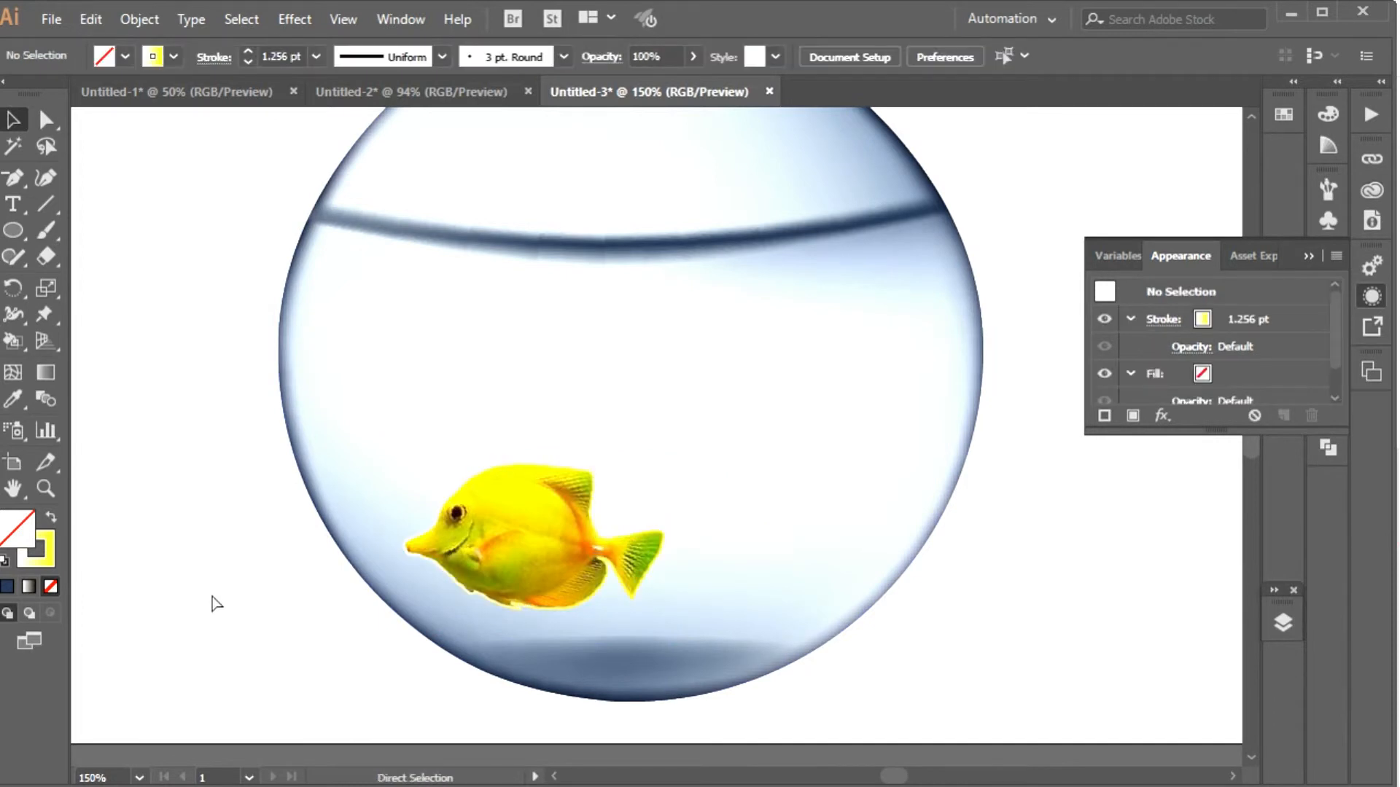
- Draw a small flat ellipse on the bowl's base below the fish and swap its yellow gradient from stroke to fill
{"action": "key", "text": "ctrl+1"}
{"action": "key", "text": "ctrl+equal"}
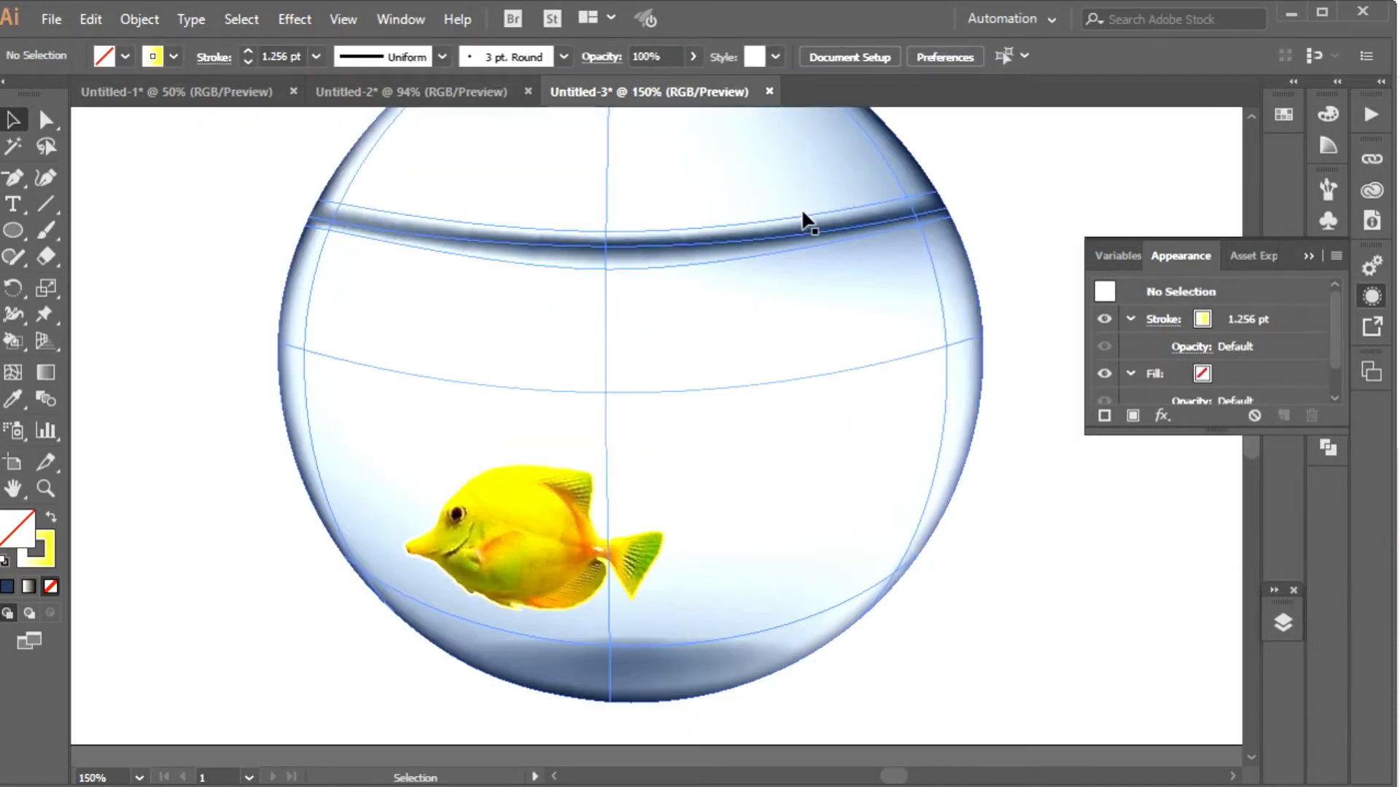
{"action": "key", "text": "l"}
{"action": "left_click_drag", "start_coordinate": [478, 586], "coordinate": [596, 608]}
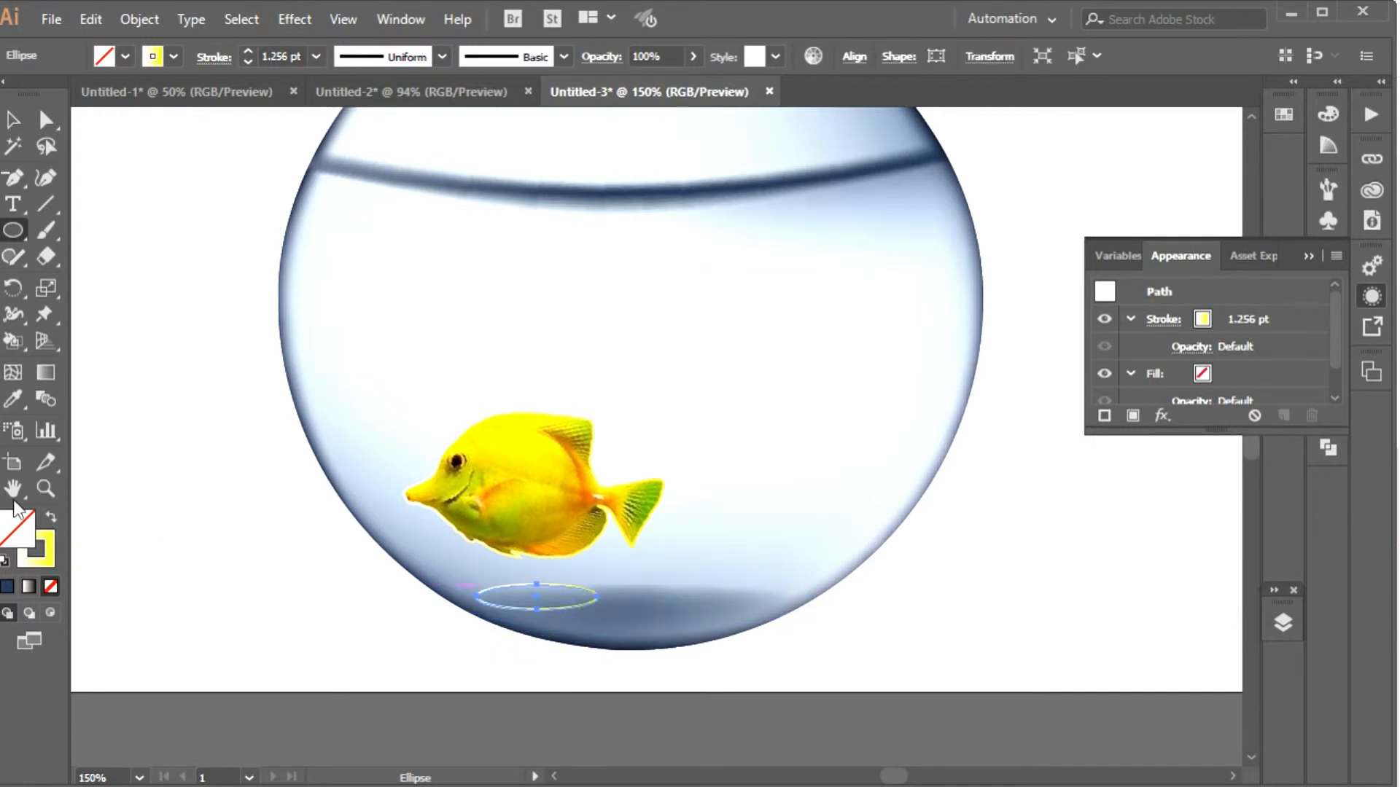
{"action": "left_click", "coordinate": [49, 519]}
- Apply a Feather effect with a 12 px radius to the yellow ellipse under the fish, then deselect it
{"action": "left_click", "coordinate": [1162, 415]}
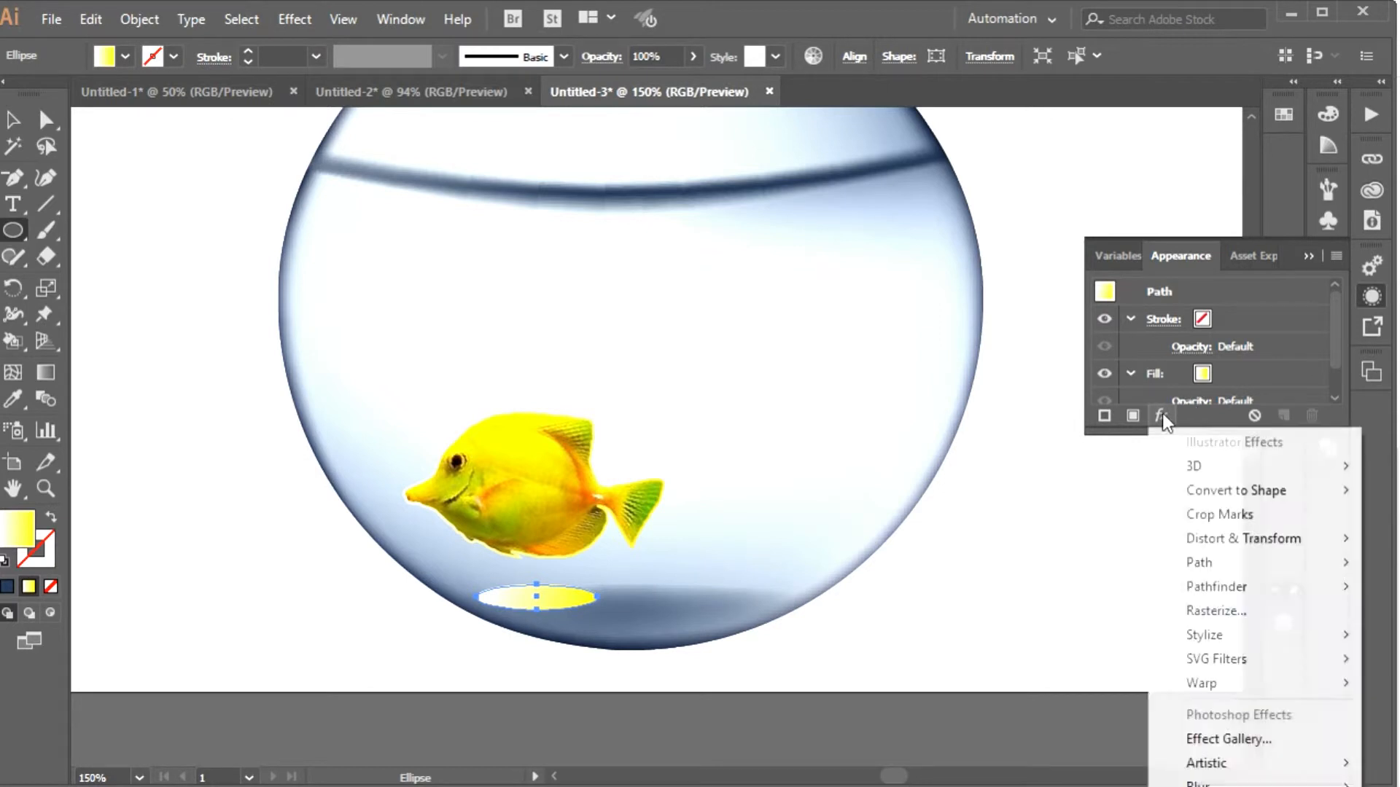
{"action": "mouse_move", "coordinate": [1235, 635]}
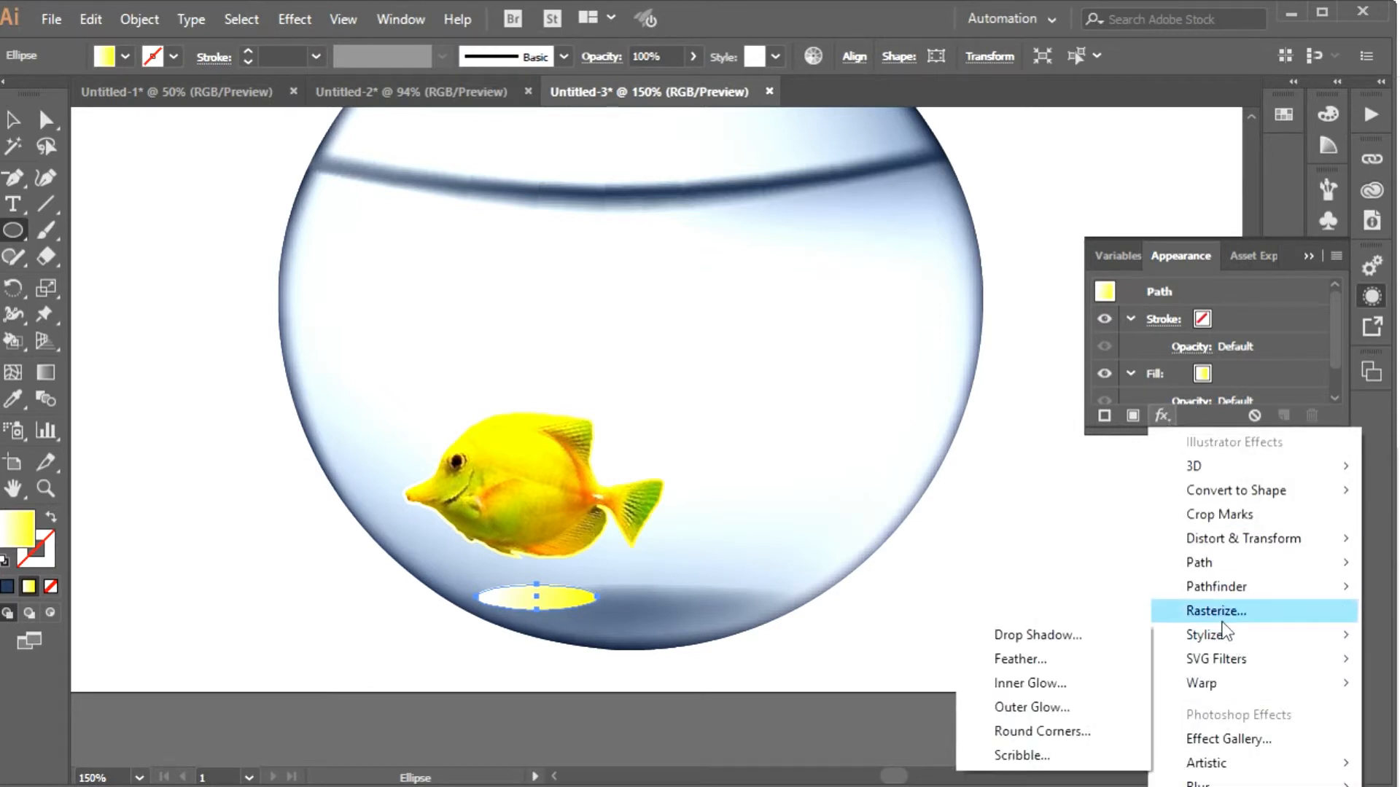
{"action": "left_click", "coordinate": [1047, 659]}
{"action": "left_click", "coordinate": [1024, 612]}
{"action": "double_click", "coordinate": [1127, 563]}
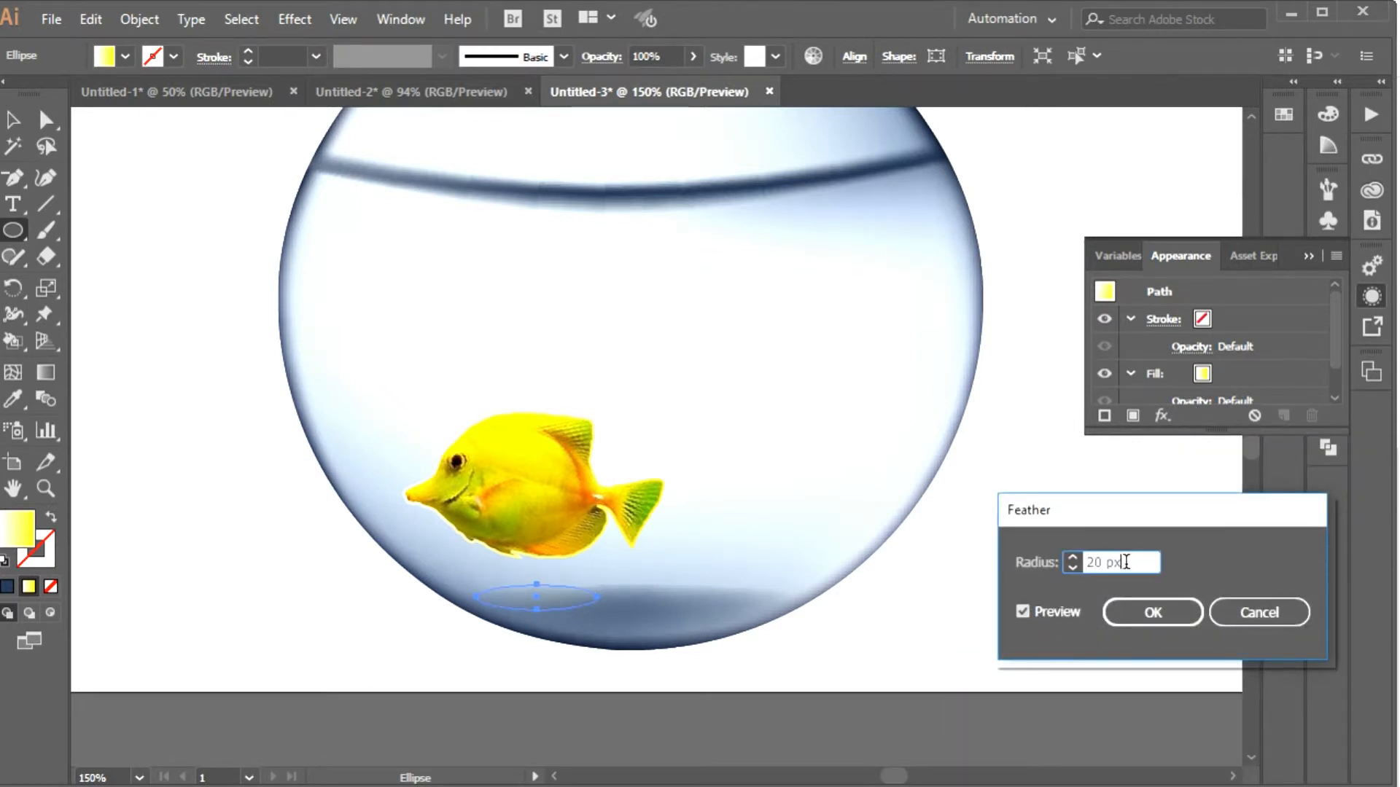
{"action": "type", "text": "12"}
{"action": "key", "text": "Tab"}
{"action": "left_click", "coordinate": [1151, 611]}
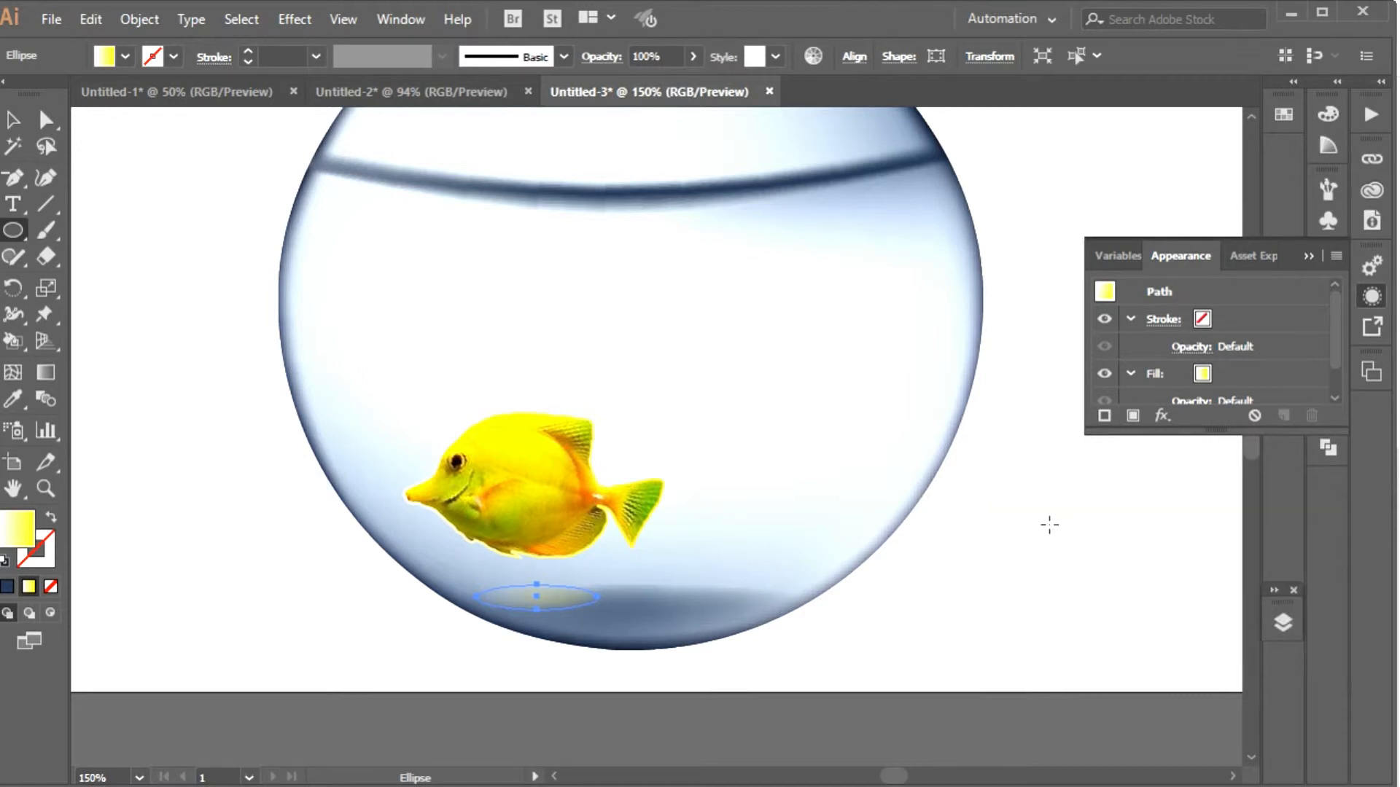
{"action": "left_click", "coordinate": [1041, 525]}
{"action": "left_click", "coordinate": [752, 559]}
- Try shifting the fish image slightly inside its clipping mask, undo the shift, and deselect everything
{"action": "left_click", "coordinate": [48, 121]}
{"action": "left_click", "coordinate": [225, 378]}
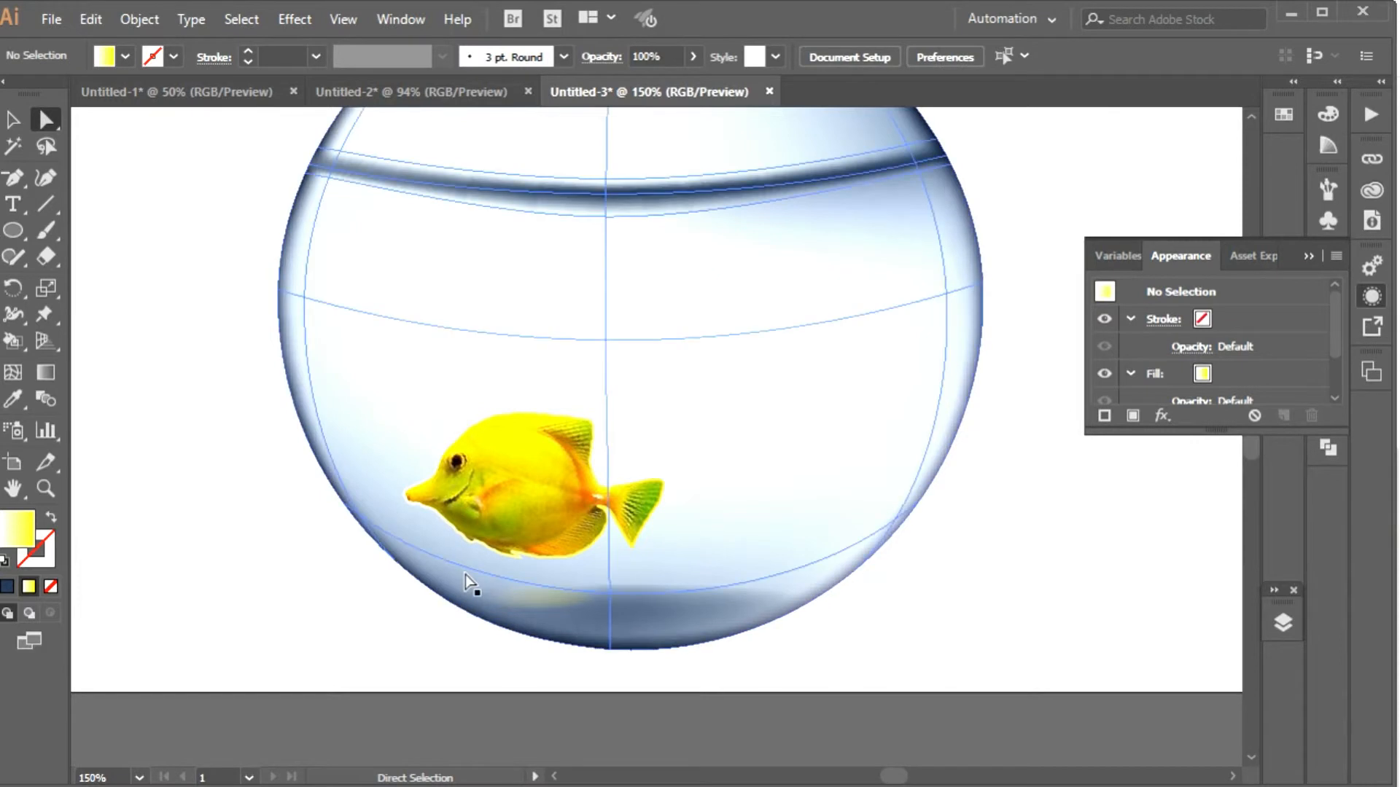
{"action": "left_click_drag", "start_coordinate": [511, 488], "coordinate": [503, 488]}
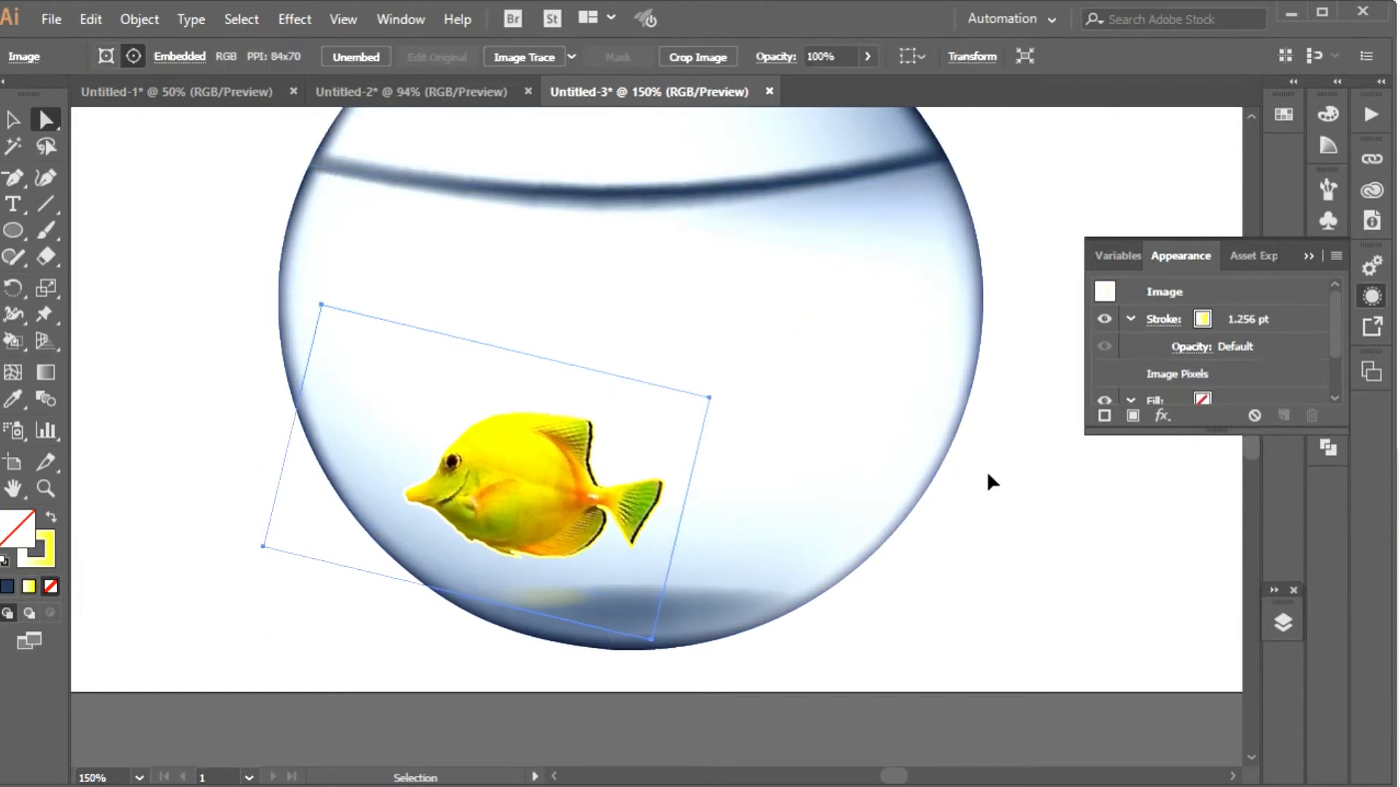
{"action": "key", "text": "ctrl+z"}
{"action": "key", "text": "ctrl+z"}
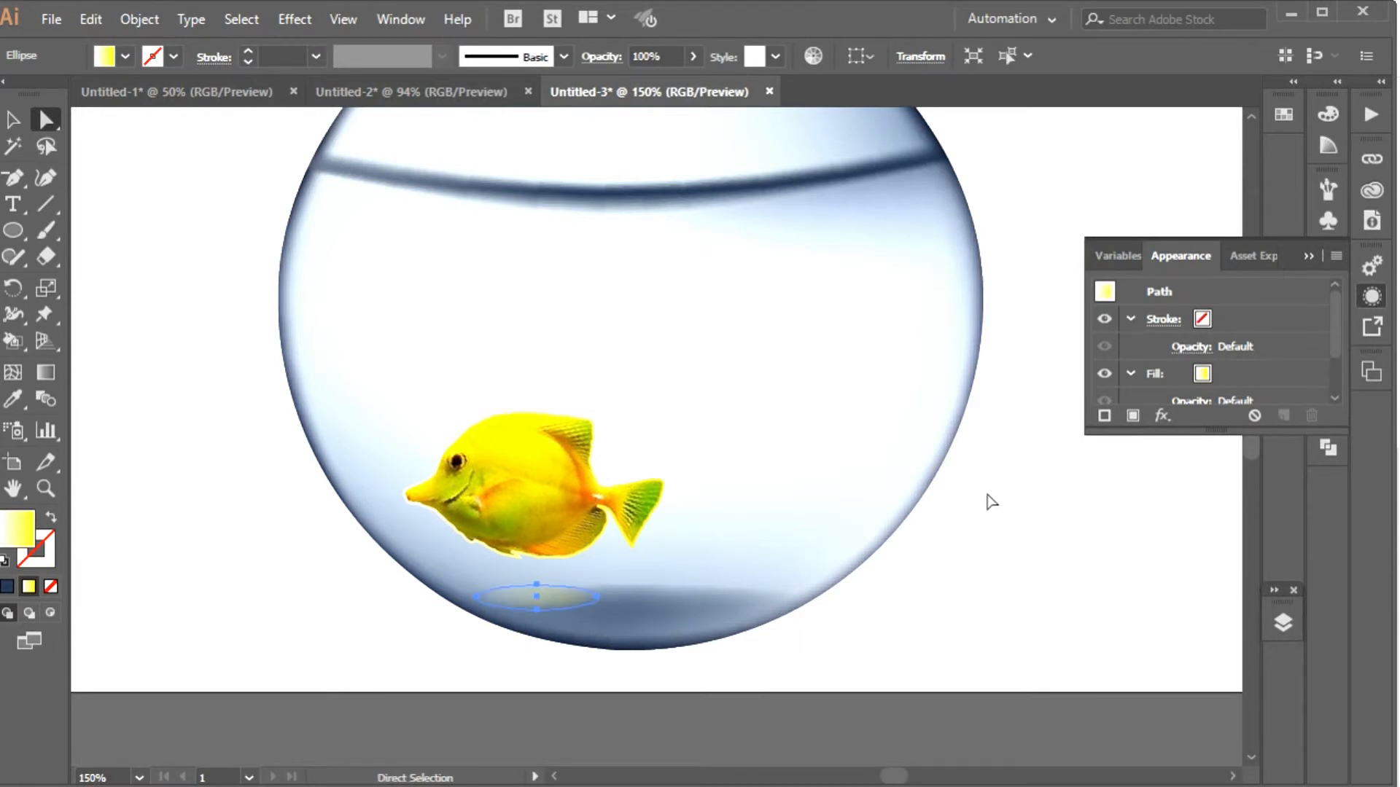
{"action": "left_click", "coordinate": [988, 502], "text": "ctrl"}
{"action": "key", "text": "v"}
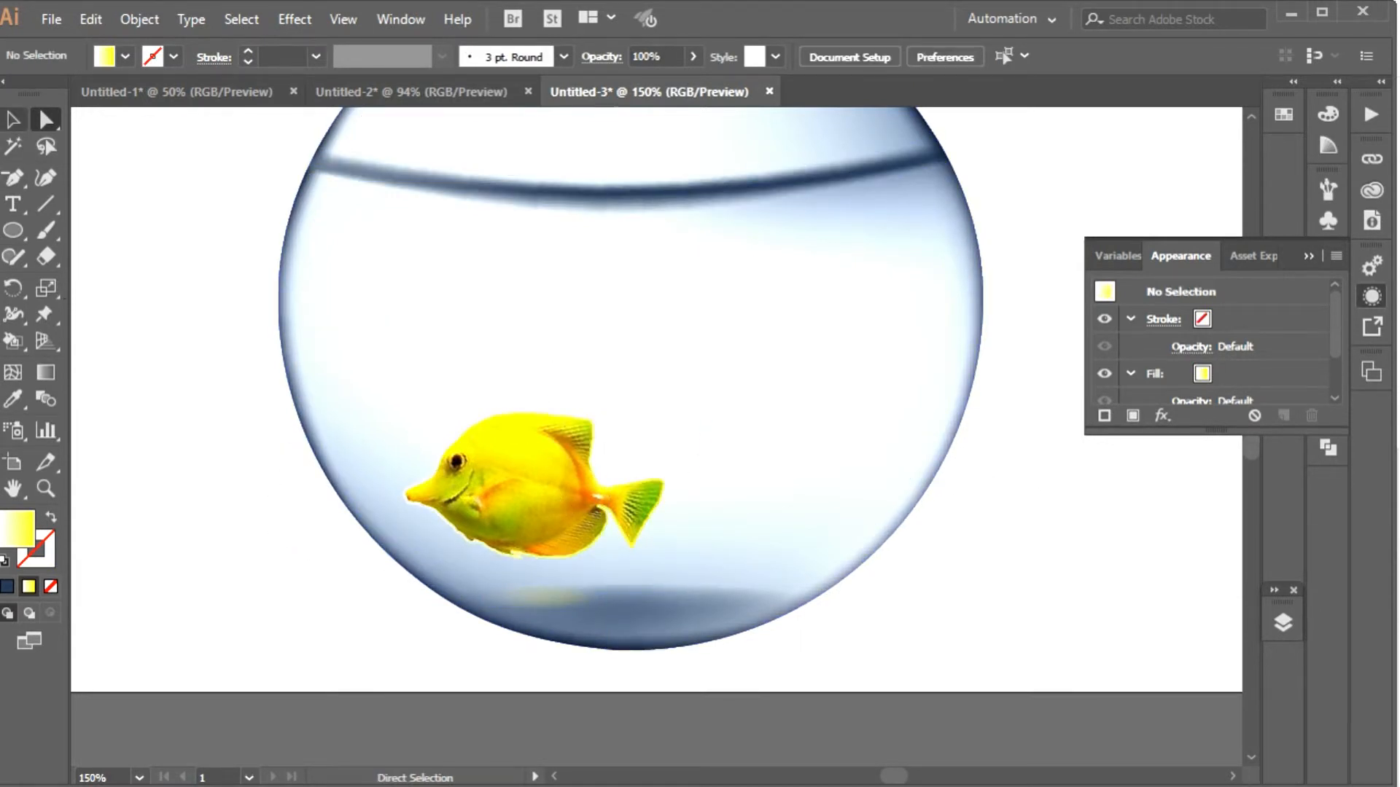
- Duplicate the fish toward the bowl's upper right and reflect that duplicate across the vertical axis, keeping only the mirrored version
{"action": "left_click", "coordinate": [523, 468]}
{"action": "left_click_drag", "start_coordinate": [523, 468], "coordinate": [762, 418]}
{"action": "right_click", "coordinate": [763, 418]}
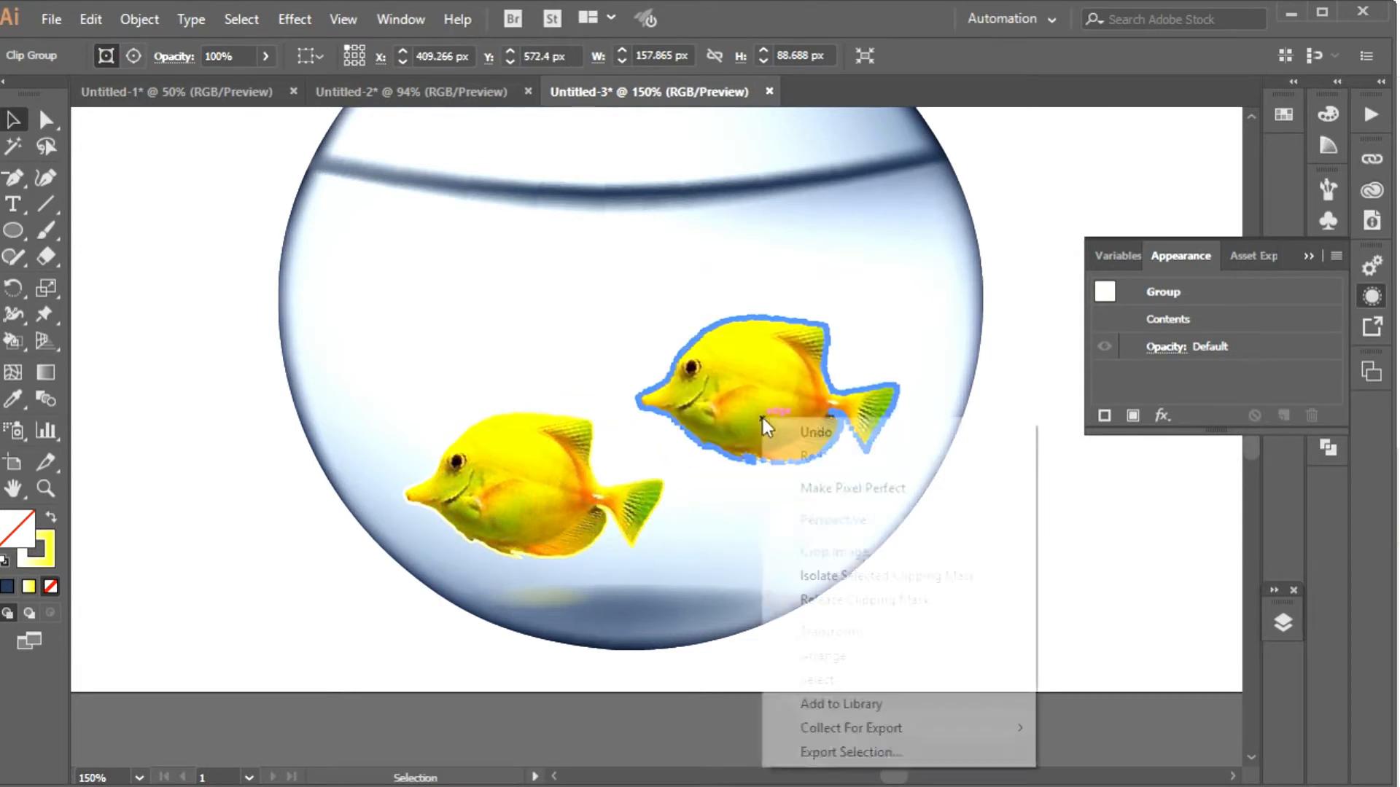
{"action": "mouse_move", "coordinate": [917, 647]}
{"action": "left_click", "coordinate": [1090, 710]}
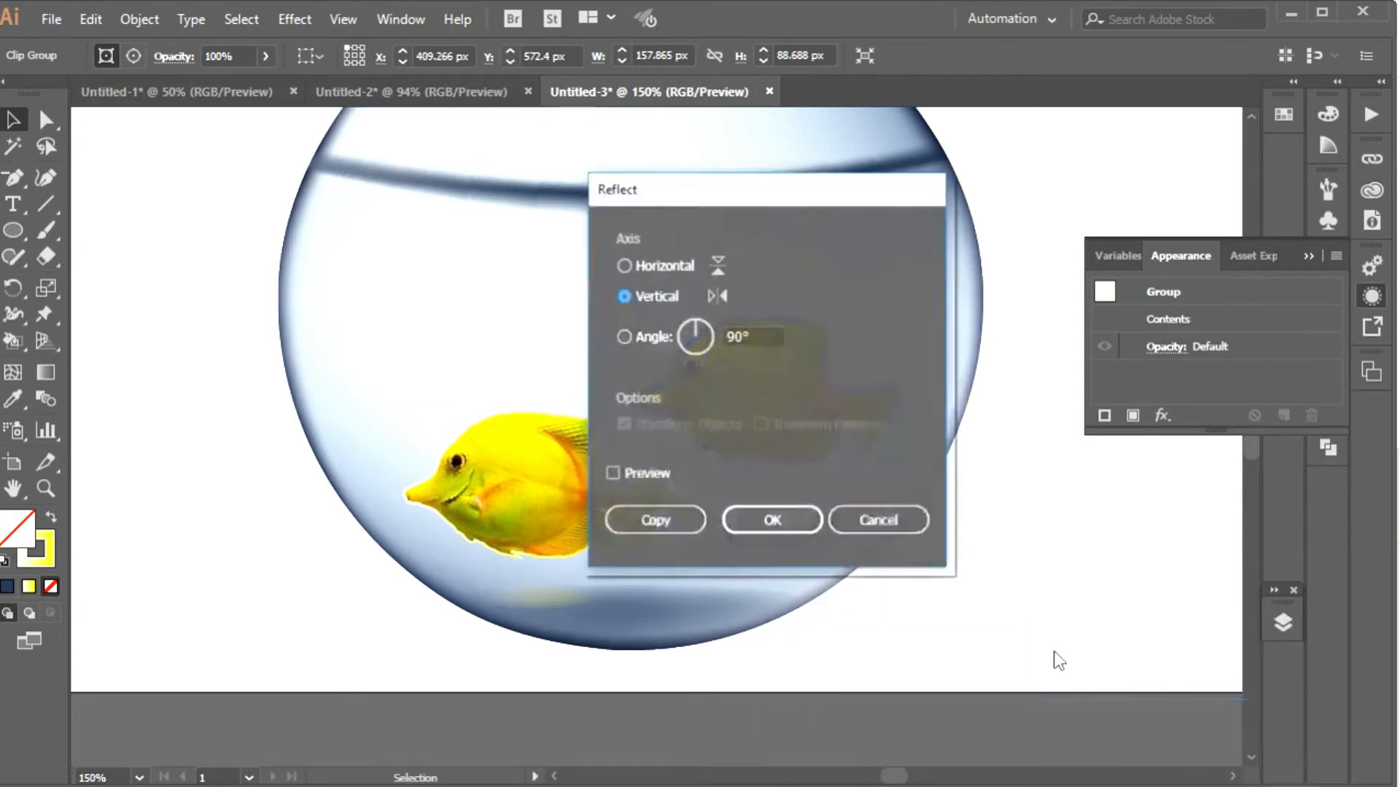
{"action": "left_click", "coordinate": [654, 520]}
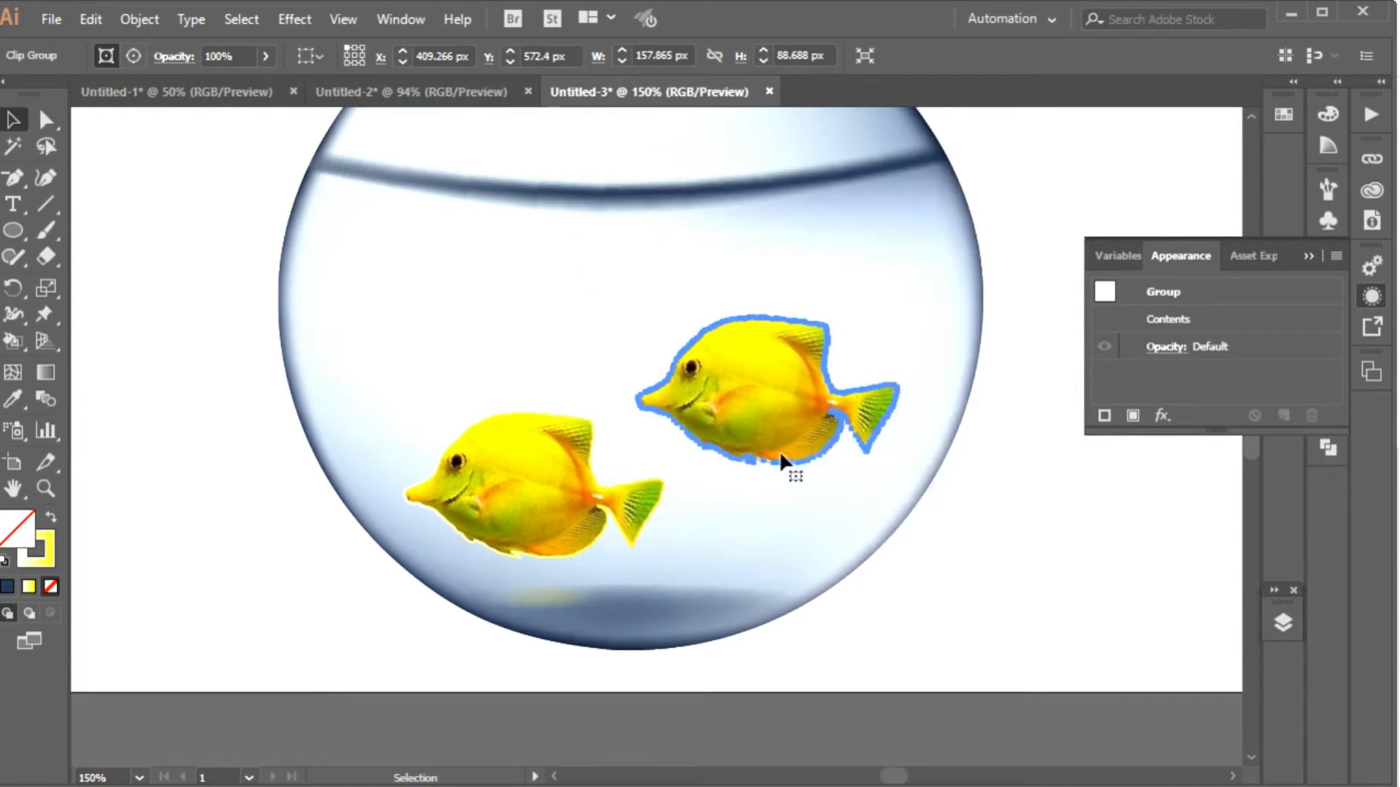
{"action": "key", "text": "Delete"}
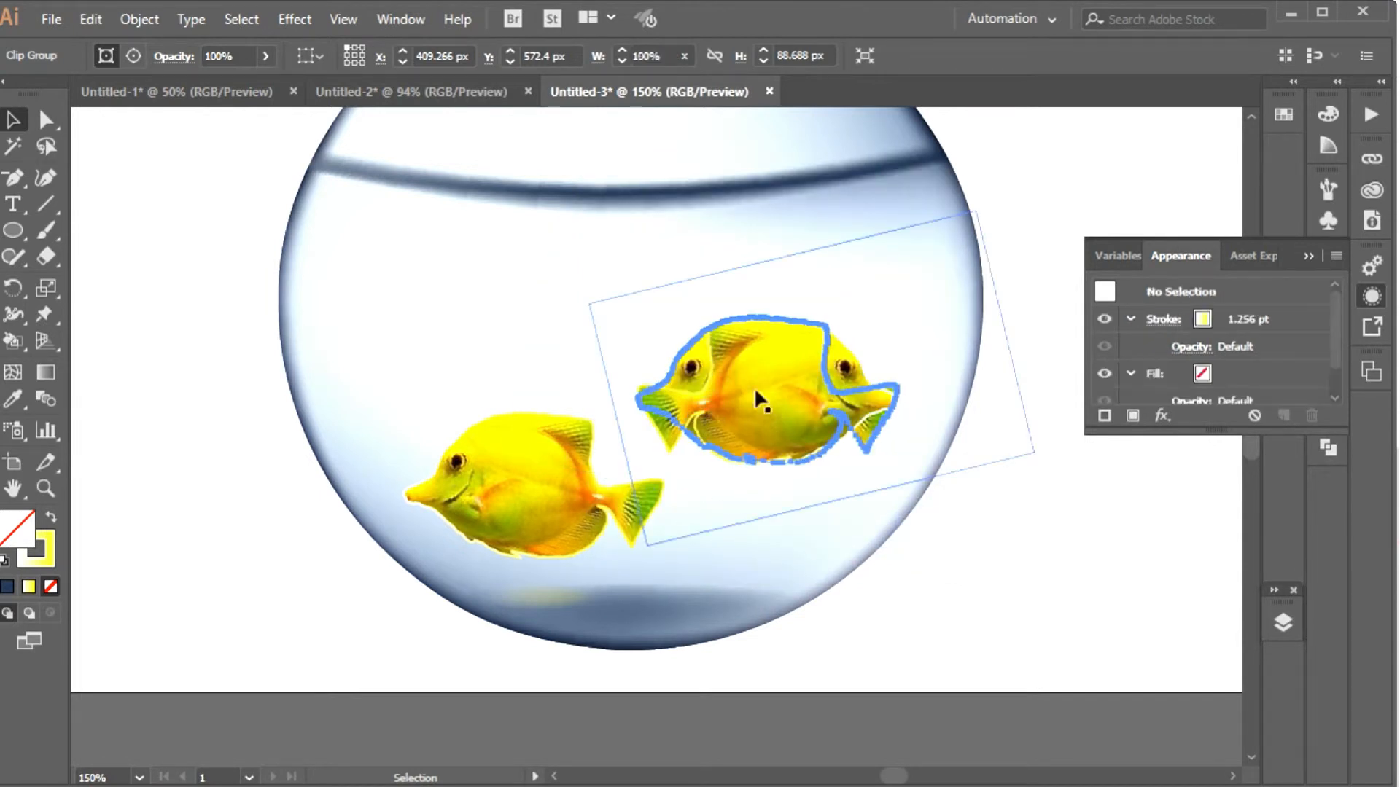
- Scale the mirrored fish down to about 98 px wide and deselect it
{"action": "left_click", "coordinate": [809, 409]}
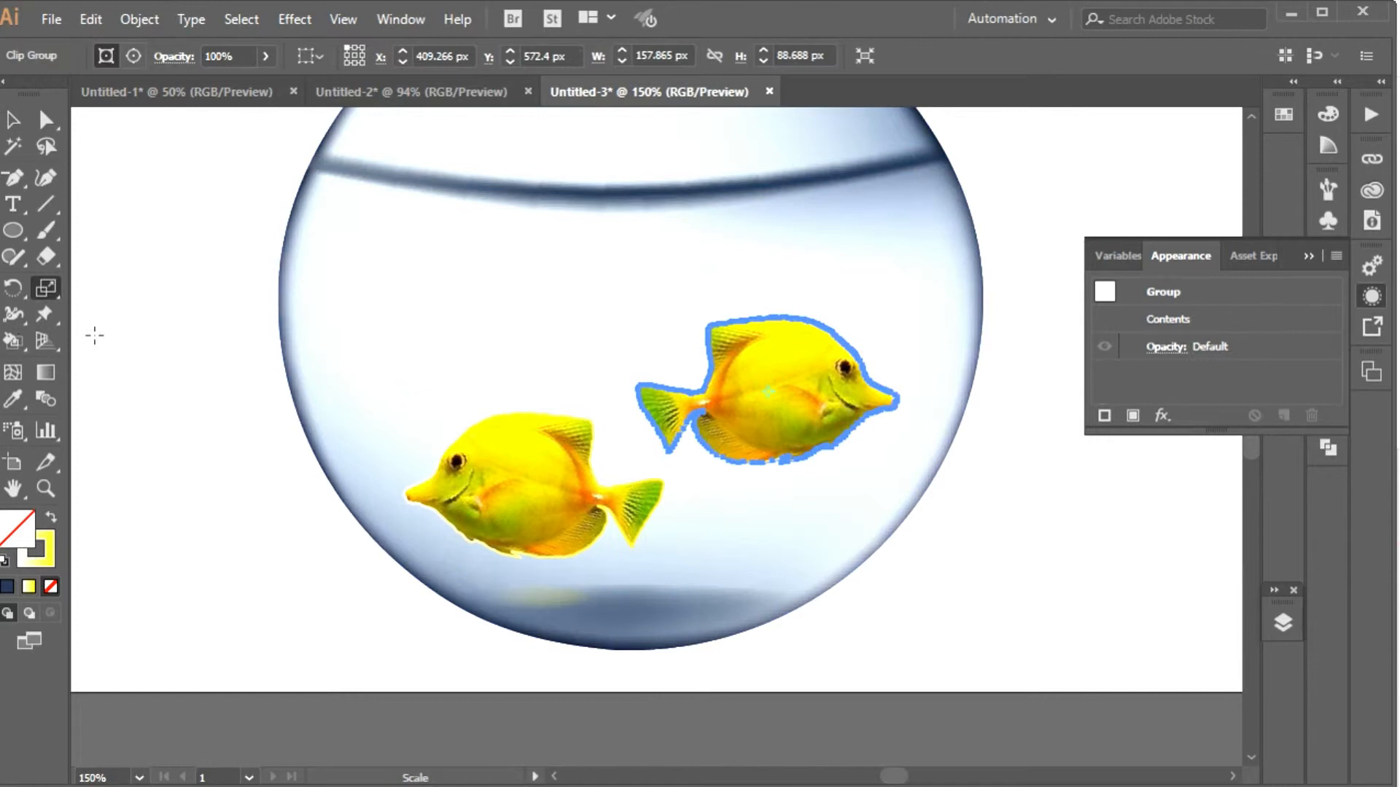
{"action": "left_click_drag", "start_coordinate": [654, 536], "coordinate": [700, 483]}
{"action": "left_click", "coordinate": [29, 125]}
{"action": "left_click", "coordinate": [146, 156]}
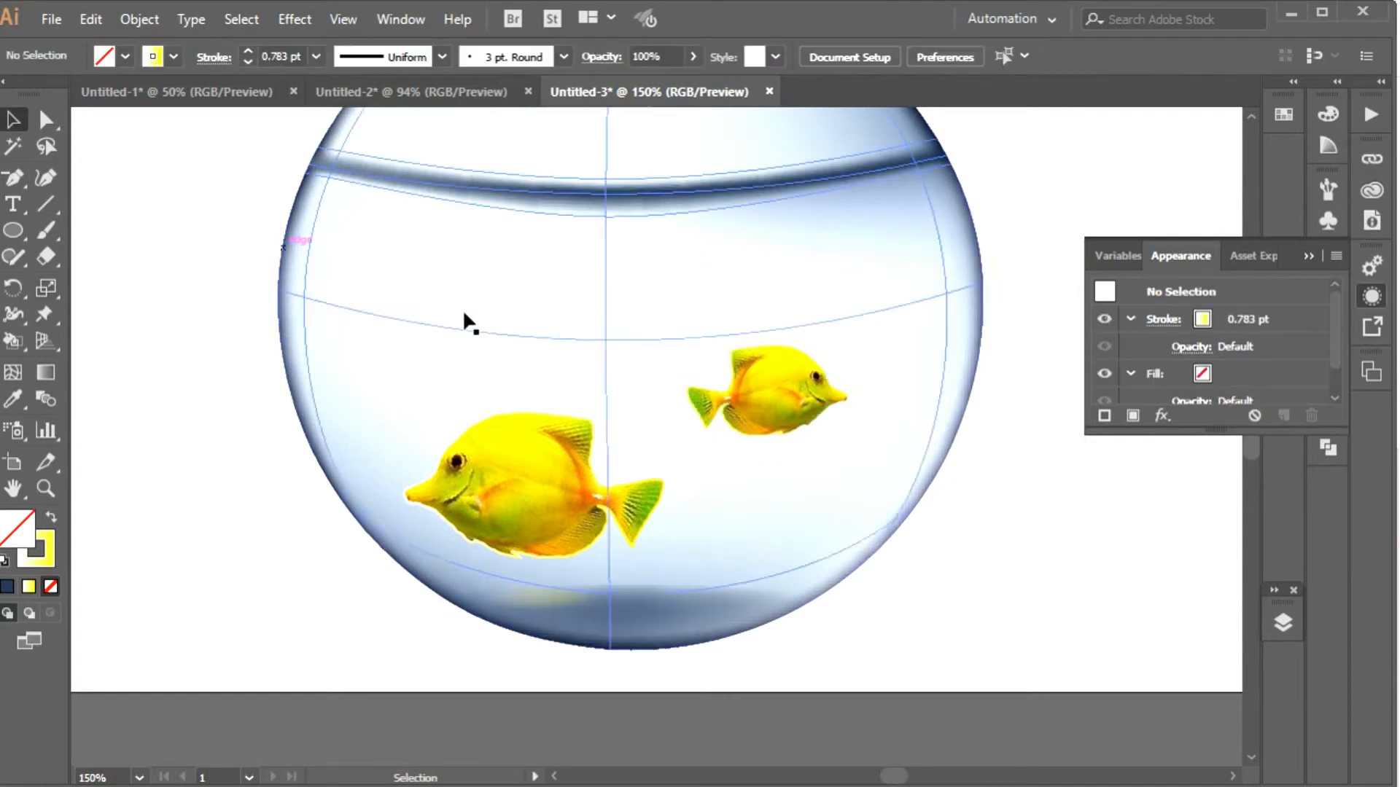
- Nudge the small mirrored fish 7 px right and 2 px down, then deselect it
{"action": "left_click", "coordinate": [799, 383]}
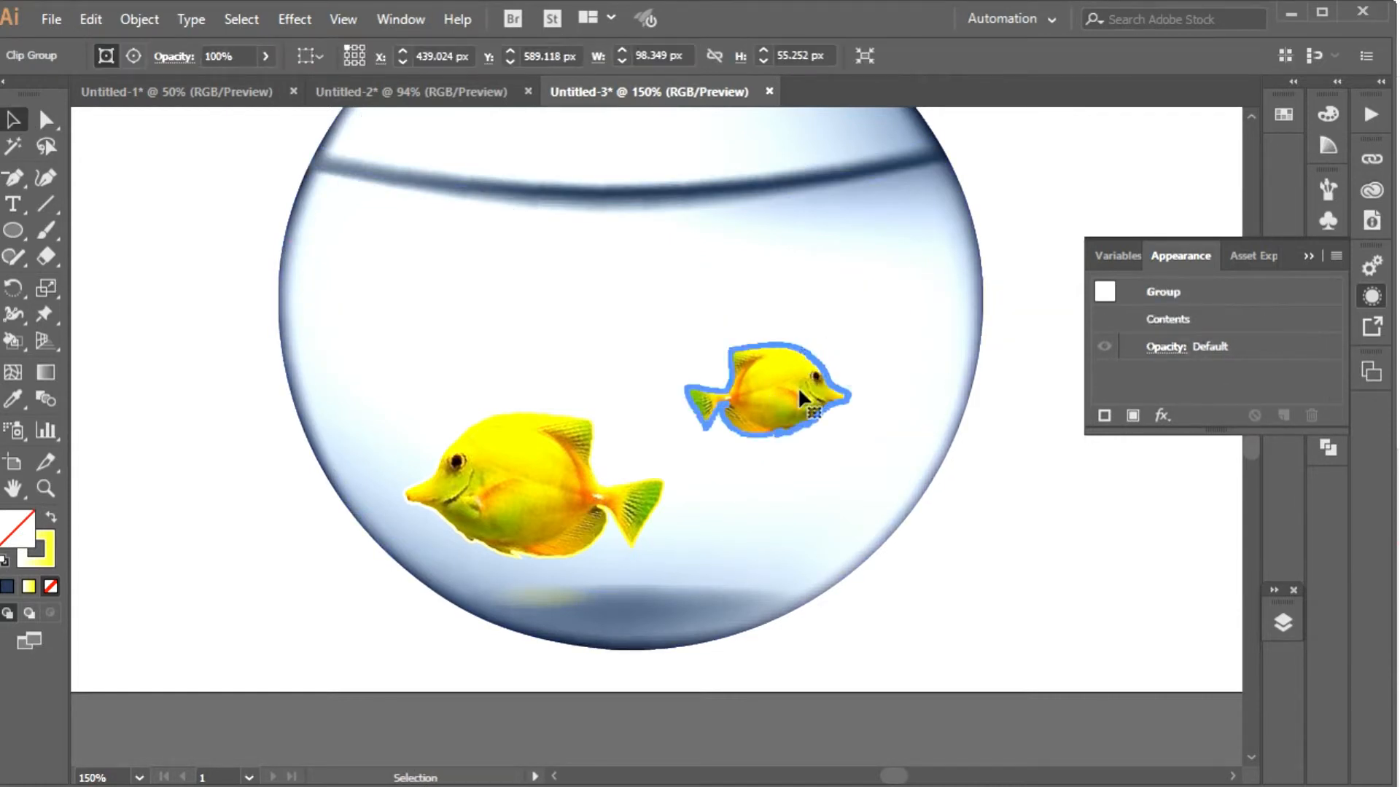
{"action": "key", "text": "Right"}
{"action": "key", "text": "Right"}
{"action": "key", "text": "Right"}
{"action": "key", "text": "Right"}
{"action": "key", "text": "Right"}
{"action": "key", "text": "Right"}
{"action": "key", "text": "Right"}
{"action": "key", "text": "Down"}
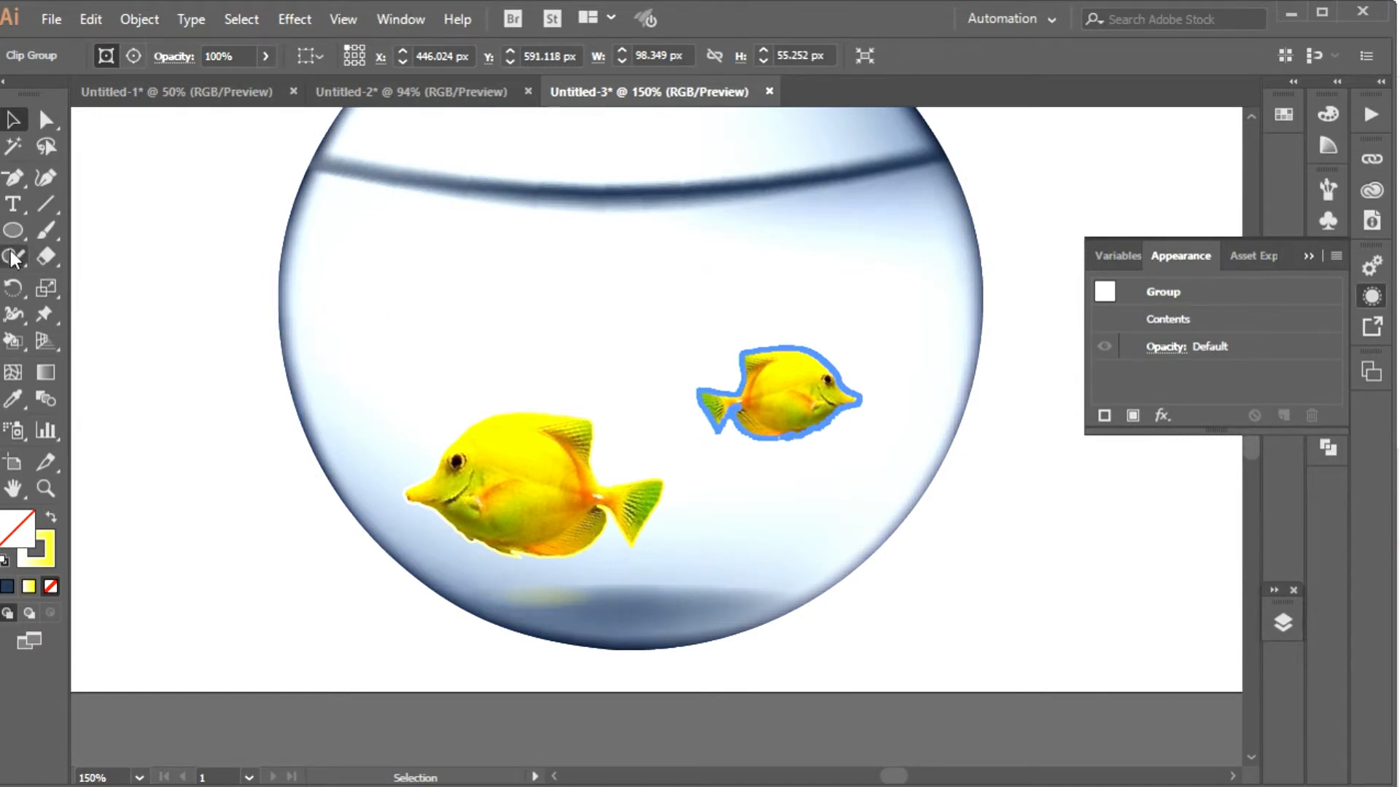
{"action": "left_click", "coordinate": [22, 286]}
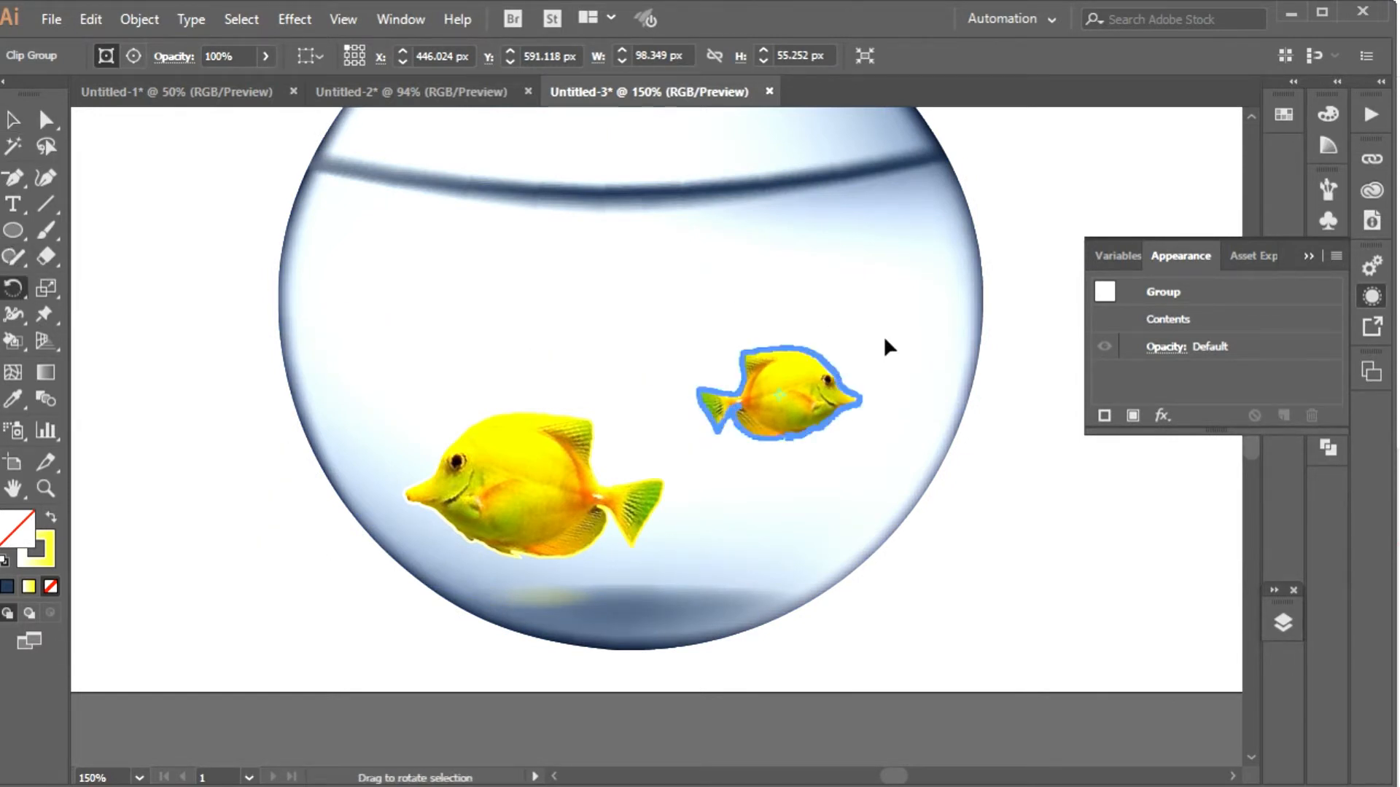
{"action": "key", "text": "v"}
{"action": "left_click", "coordinate": [156, 244]}
- Draw a small circle outside the bowl on its left, fill it with the white-to-yellow linear gradient, and remove its stroke
{"action": "key", "text": "l"}
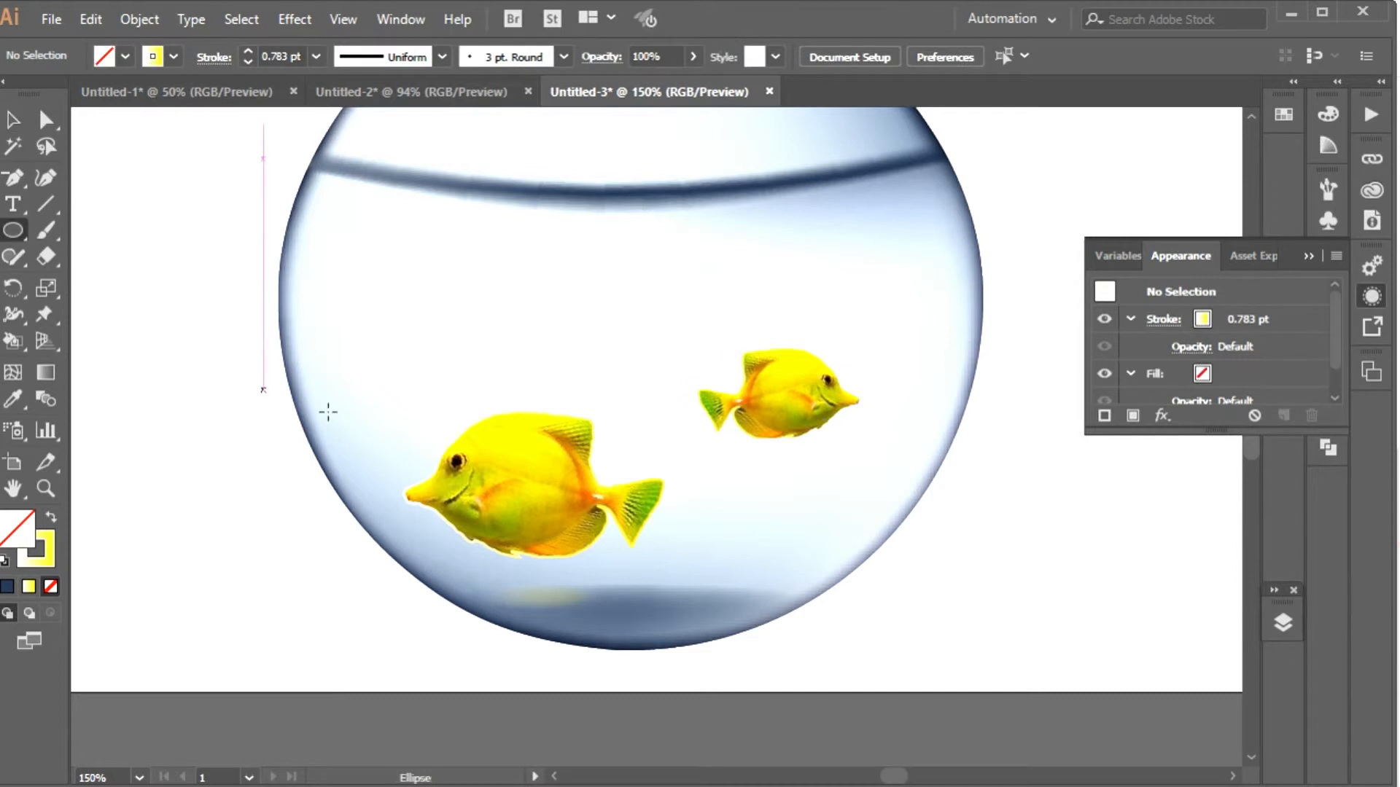
{"action": "left_click_drag", "start_coordinate": [204, 439], "coordinate": [216, 477]}
{"action": "key", "text": "ctrl+="}
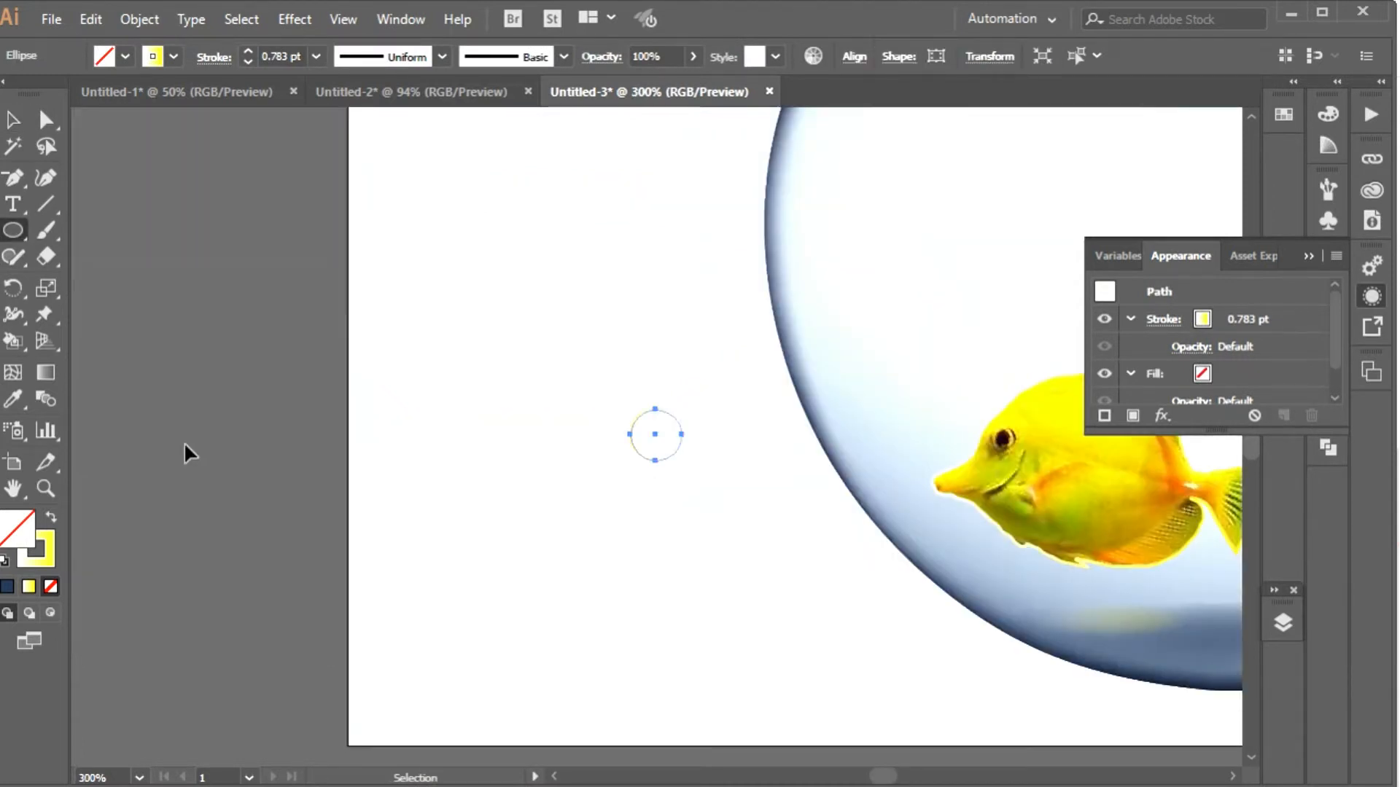
{"action": "key", "text": "ctrl+="}
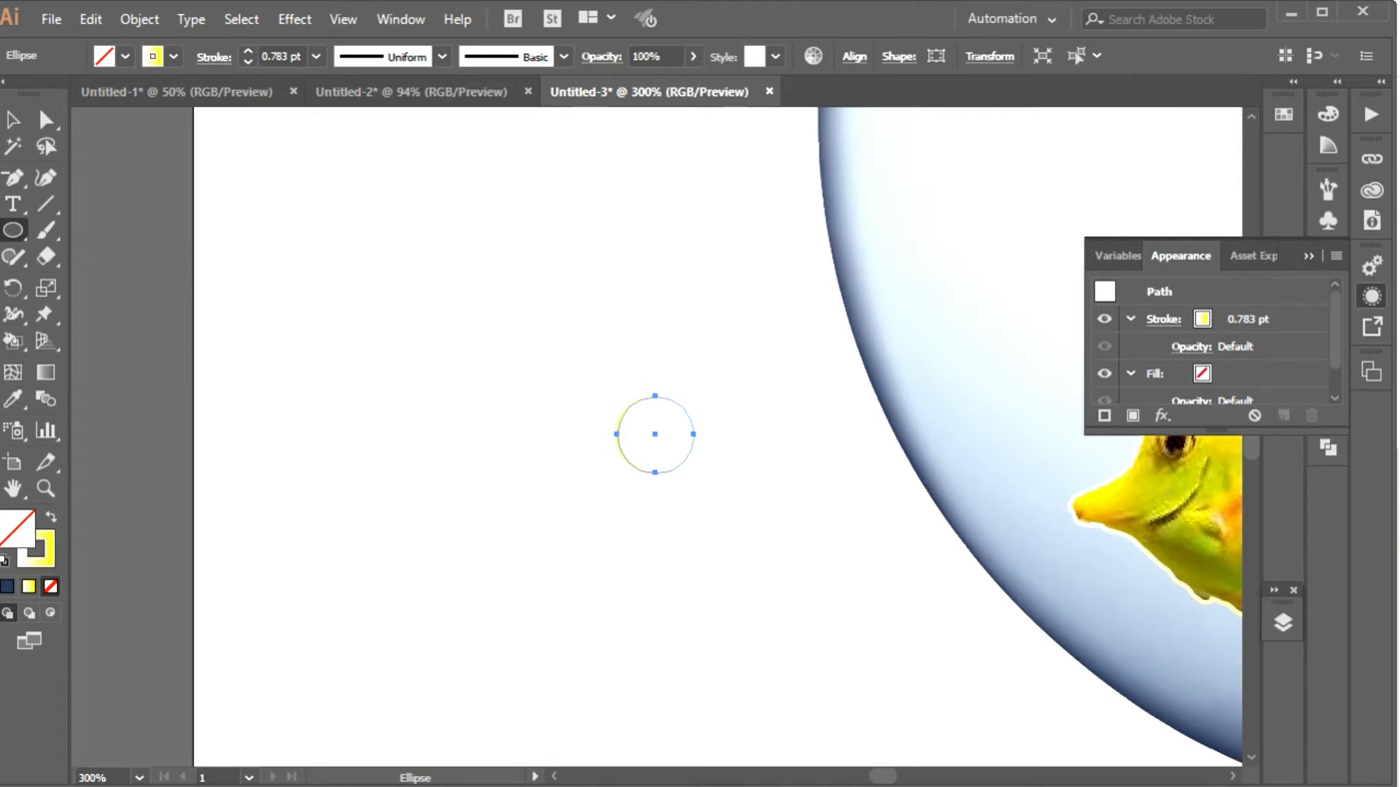
{"action": "left_click", "coordinate": [26, 587]}
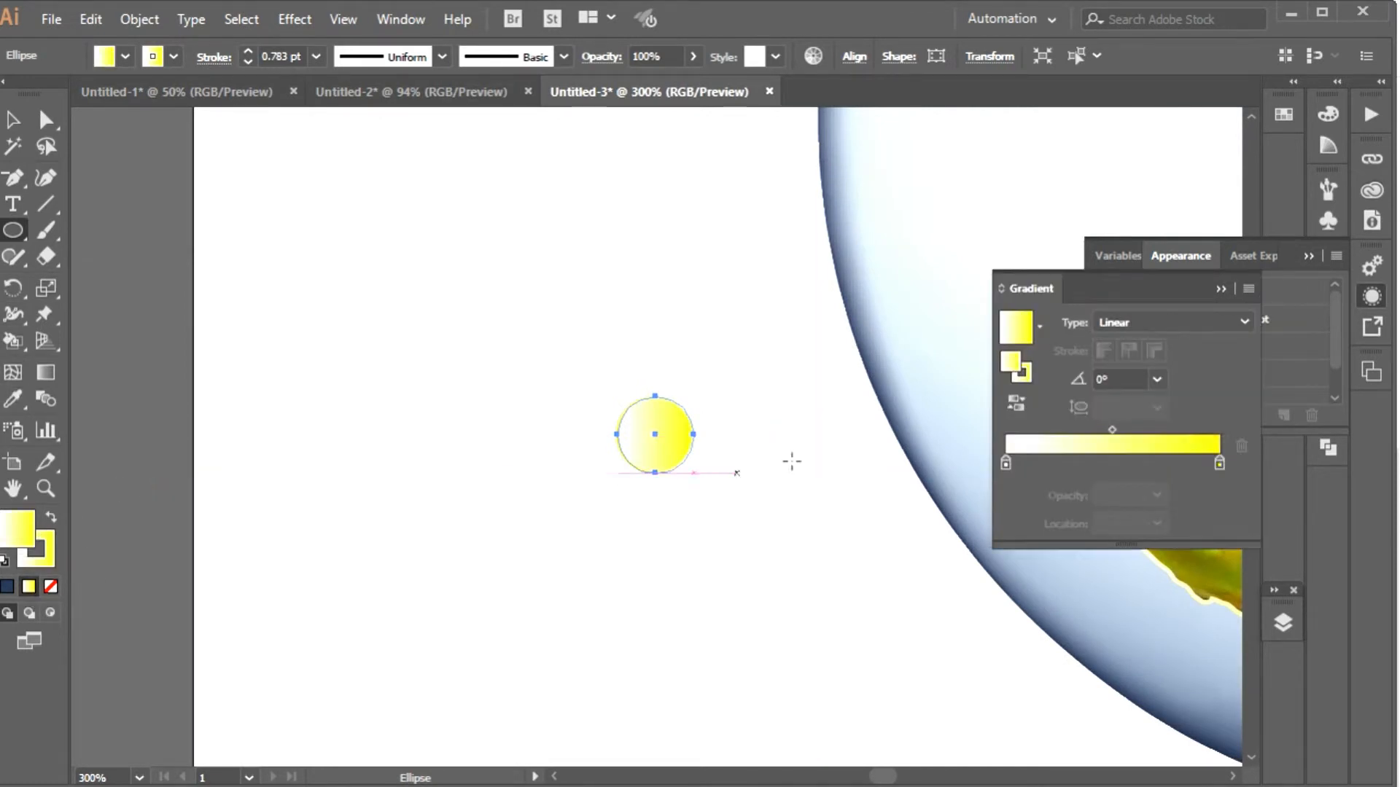
{"action": "left_click", "coordinate": [32, 561]}
{"action": "left_click", "coordinate": [50, 587]}
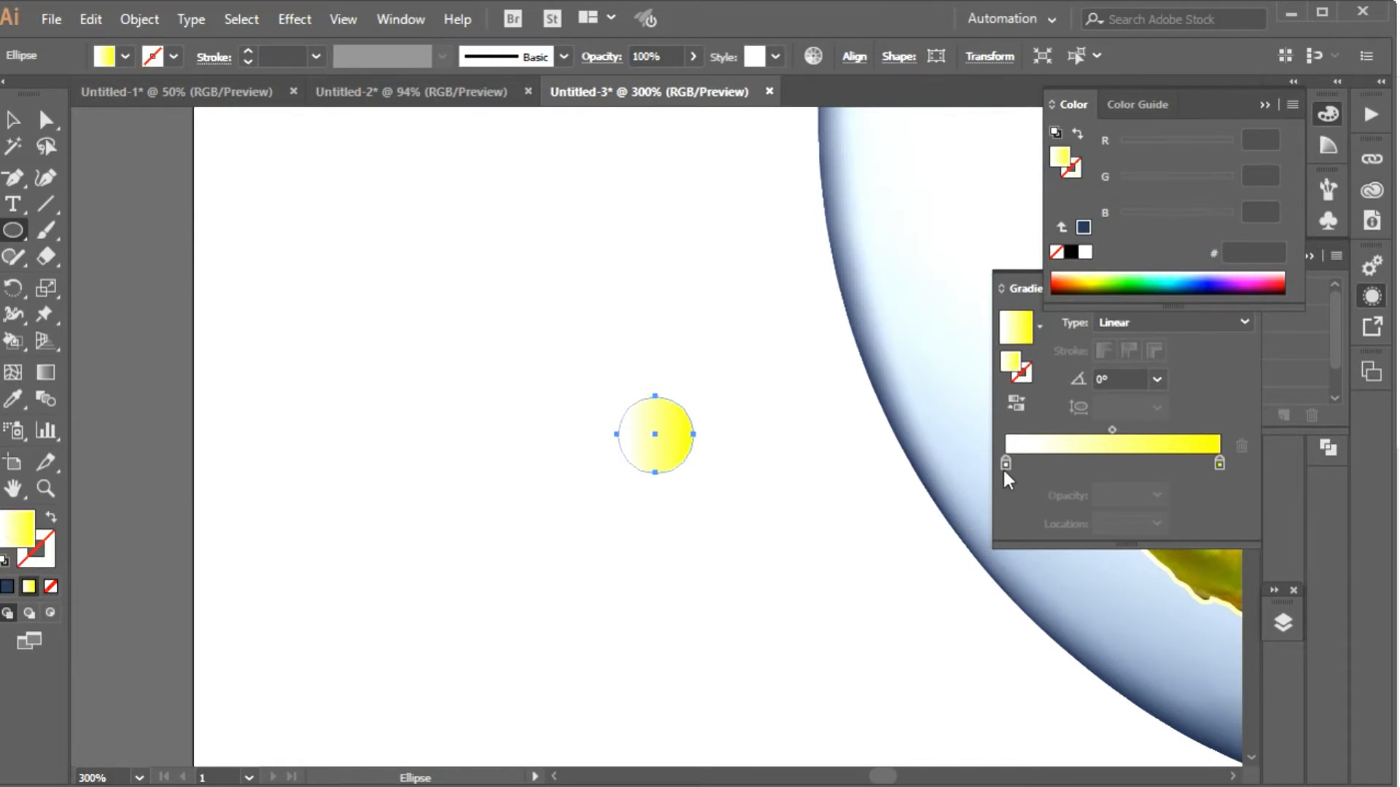
- Recolour the circle's first gradient stop with light blue sampled from the bowl and add a darker sampled blue stop at 63.32%
{"action": "left_click", "coordinate": [1005, 463]}
{"action": "key", "text": "i"}
{"action": "left_click", "coordinate": [895, 266], "text": "shift"}
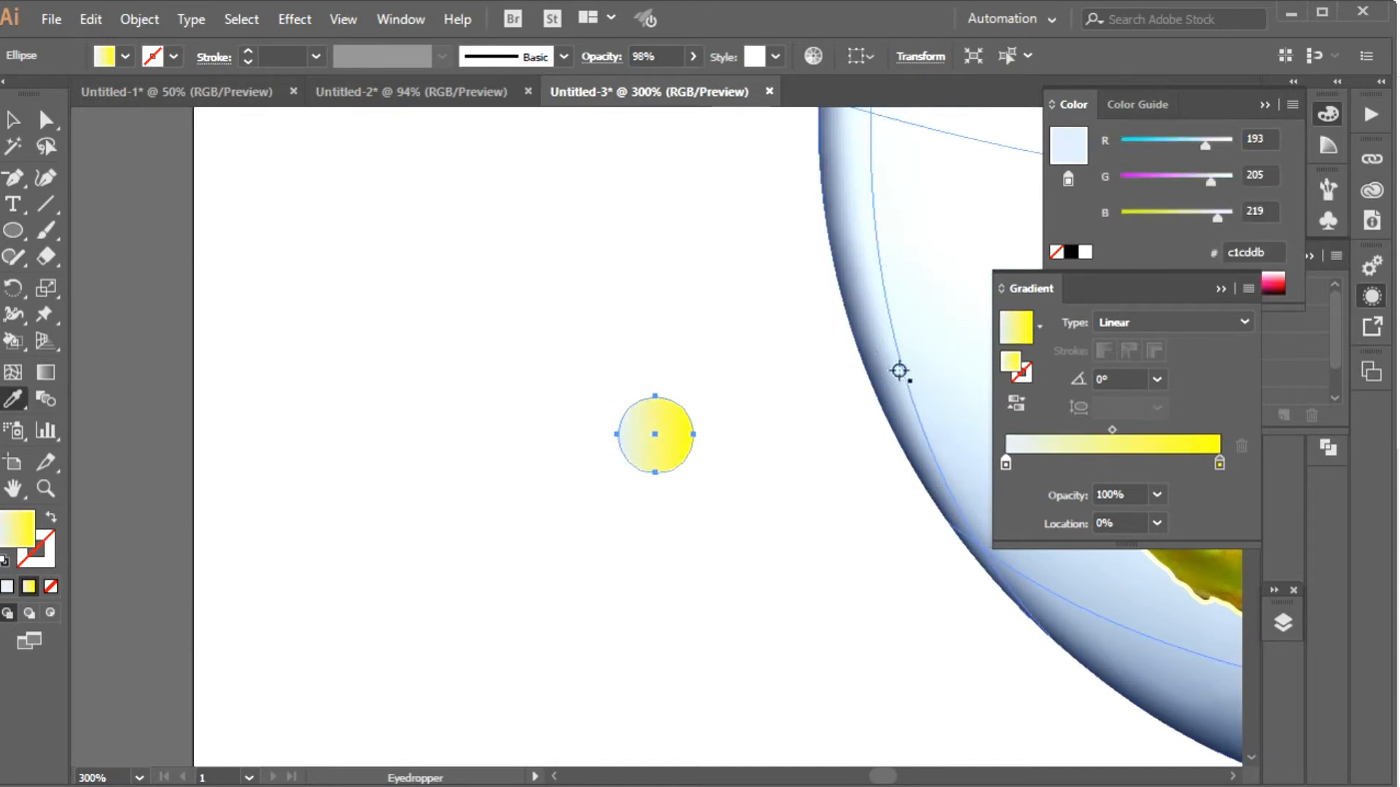
{"action": "left_click", "coordinate": [1219, 464]}
{"action": "left_click_drag", "start_coordinate": [1220, 463], "coordinate": [1140, 462]}
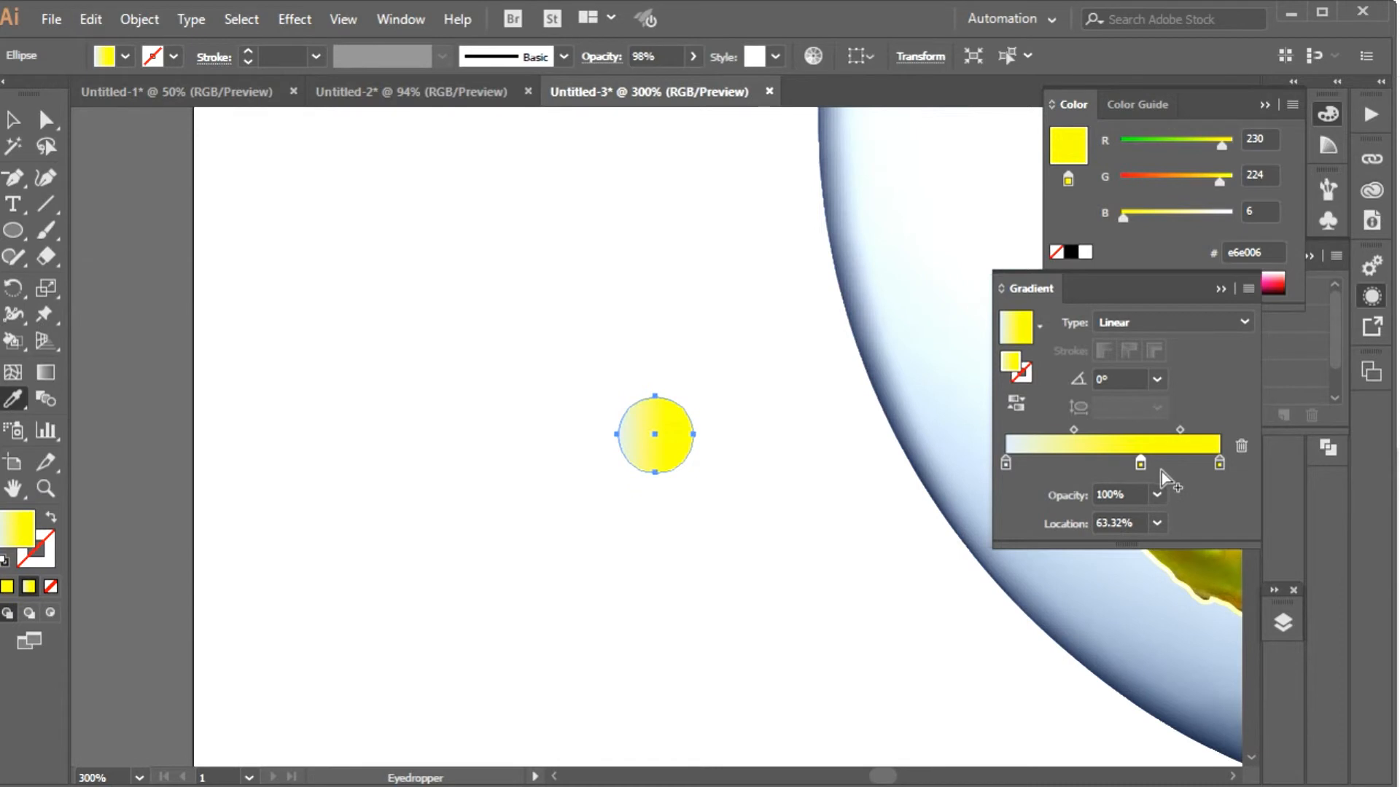
{"action": "left_click", "coordinate": [838, 259]}
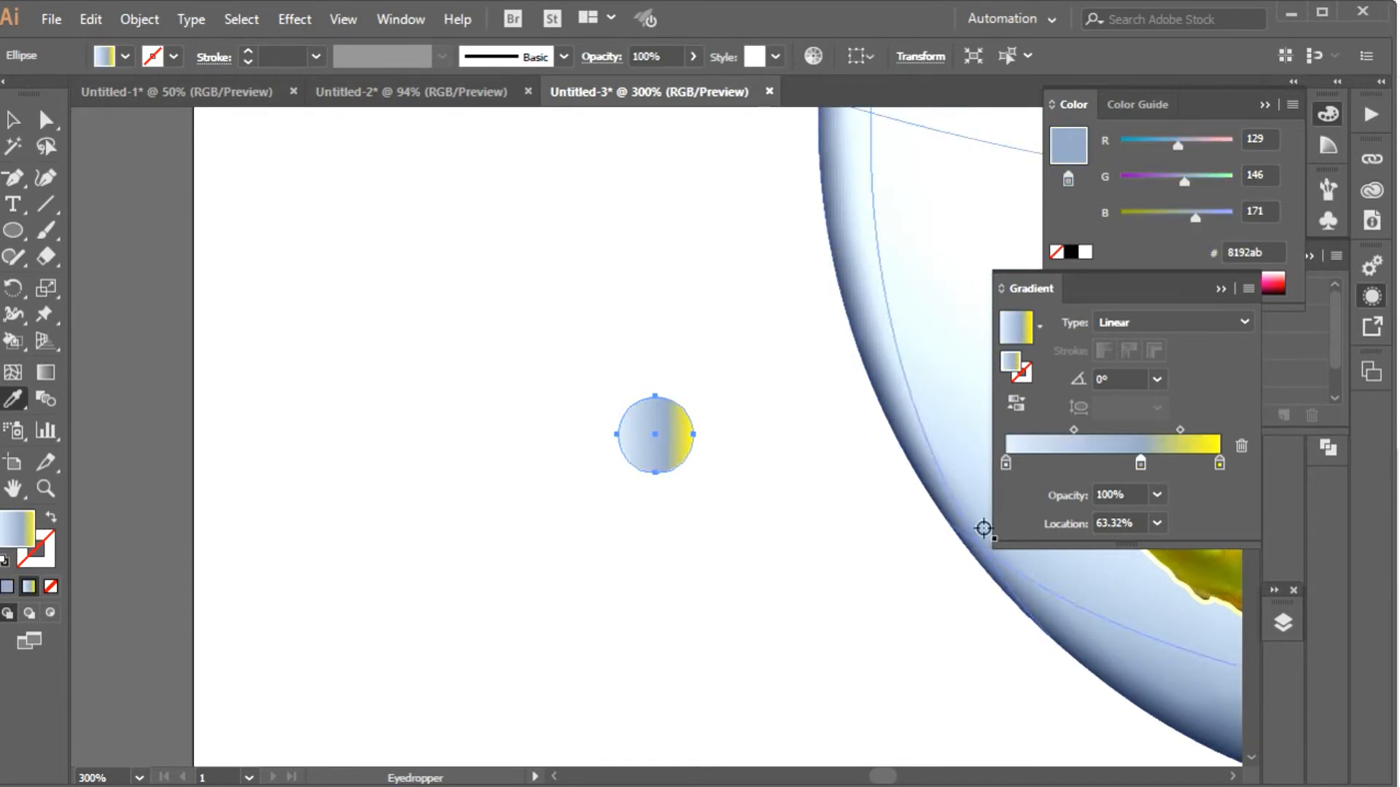
- Add another gradient stop at 86.43% to the circle's fill and colour it with a near-white tone sampled from the bowl
{"action": "left_click_drag", "start_coordinate": [1218, 471], "coordinate": [1191, 466]}
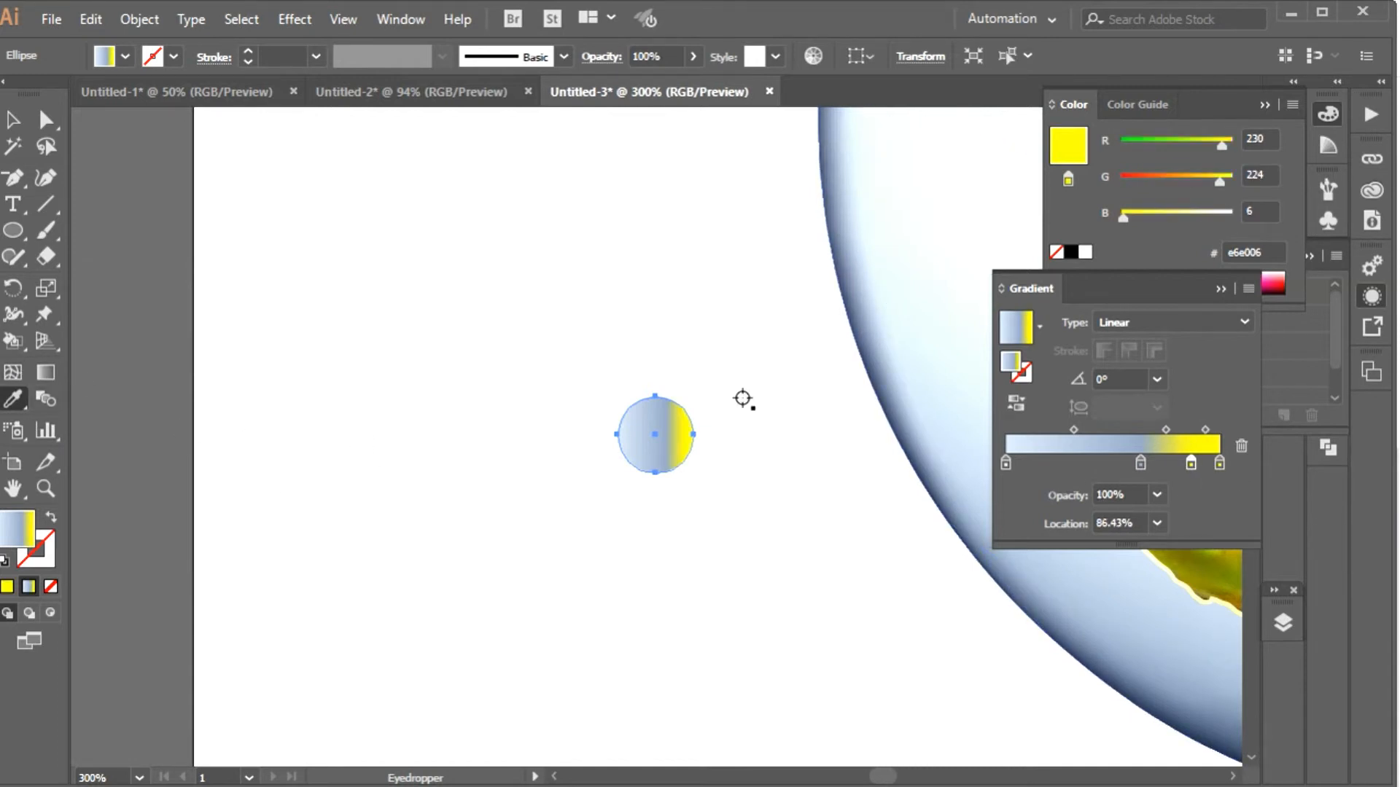
{"action": "left_click", "coordinate": [1036, 192]}
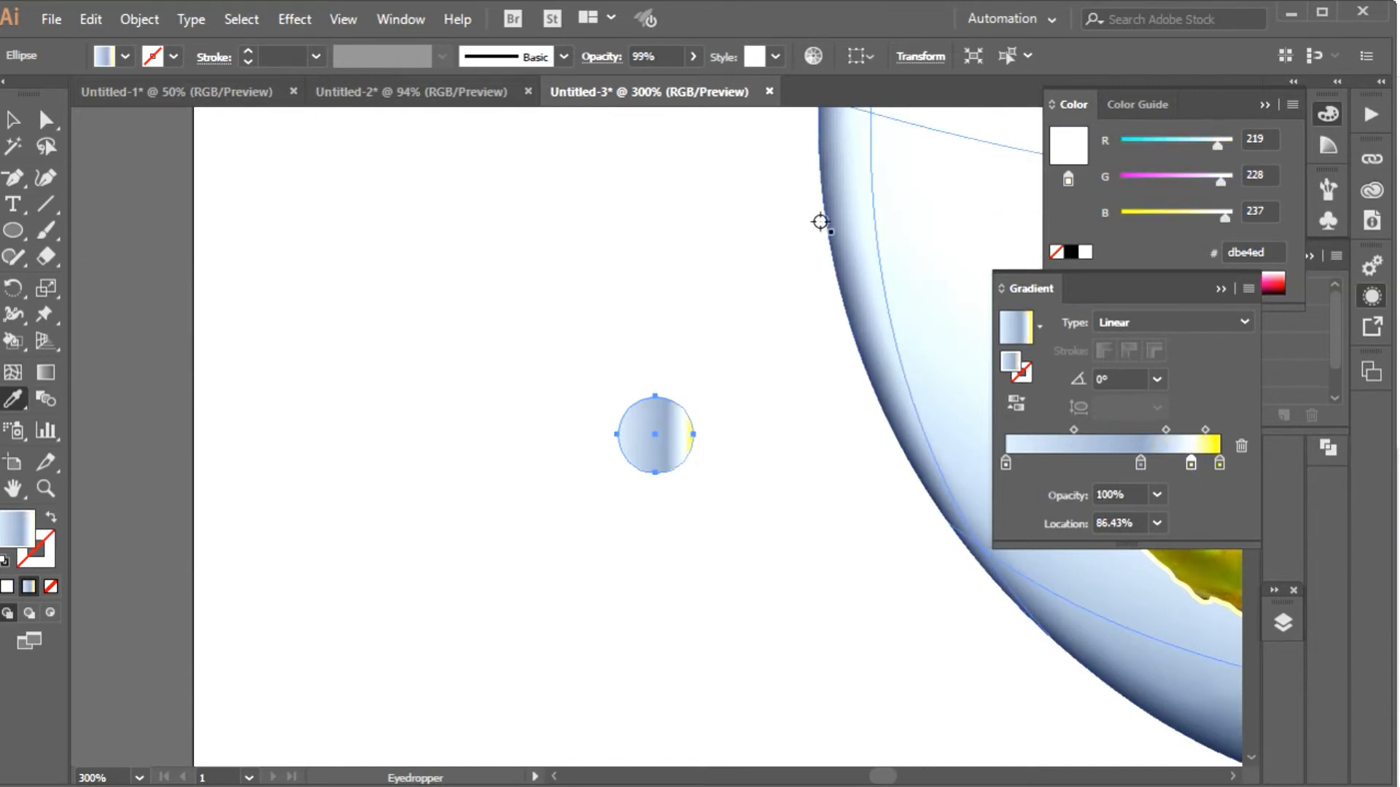
{"action": "left_click", "coordinate": [13, 121]}
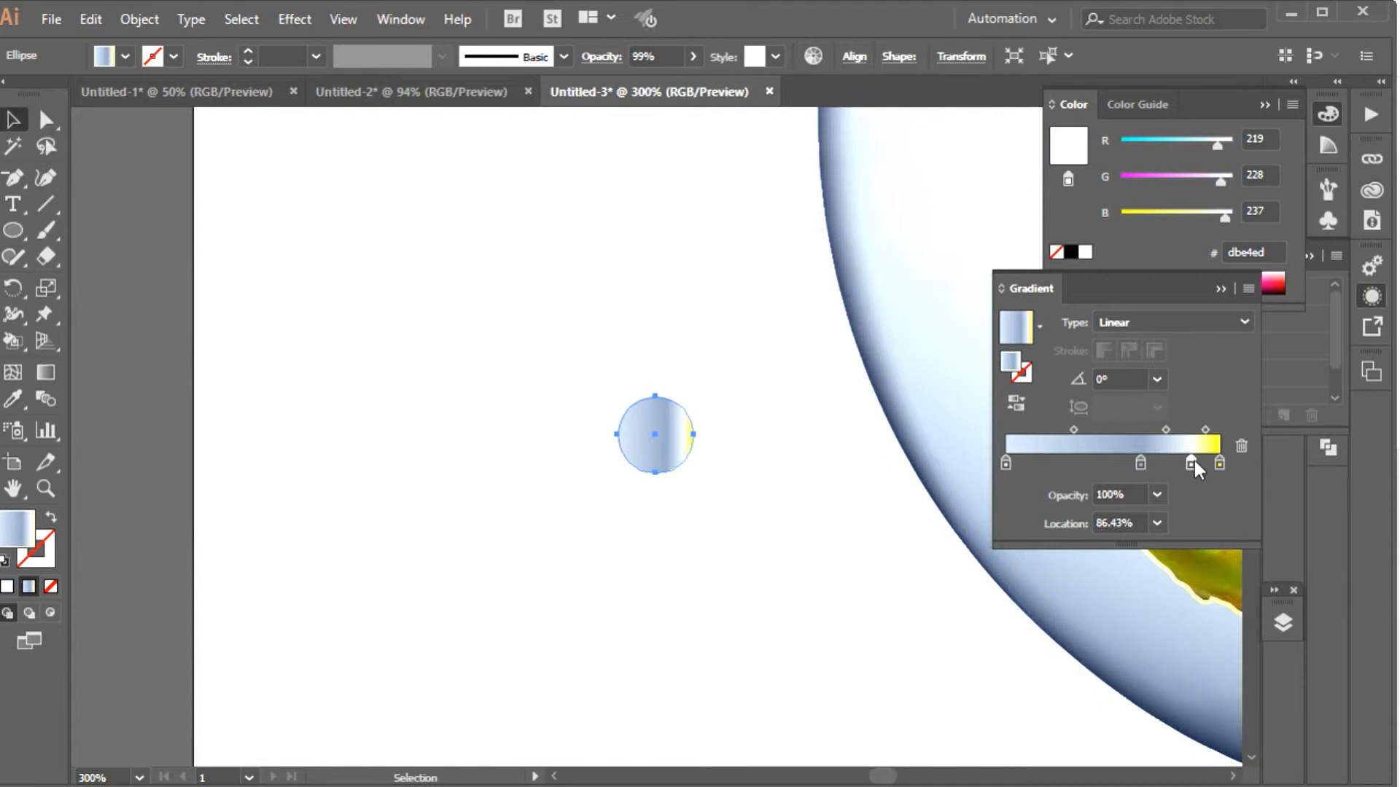
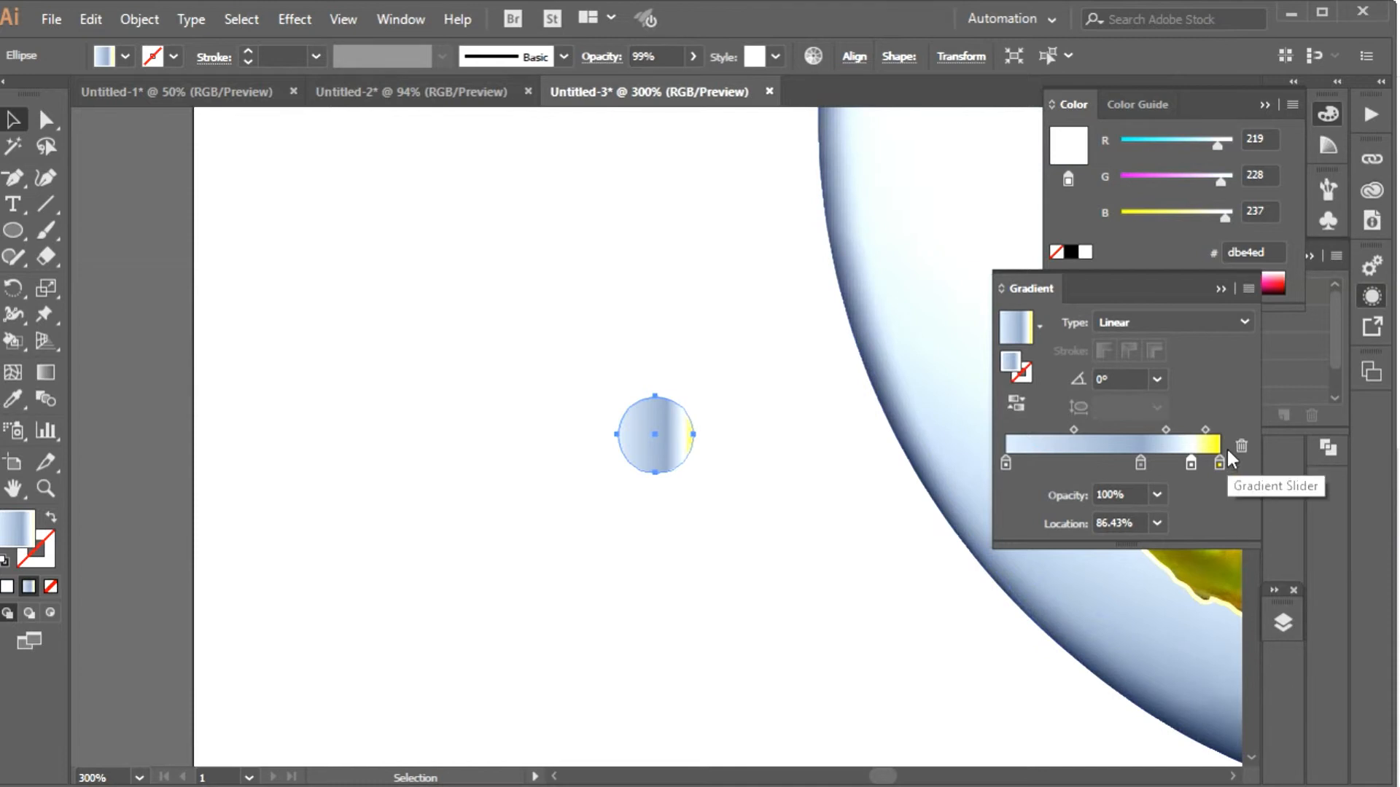
- Undo the last stop recolouring and replace the circle's gradient with a solid light blue (#9eadc1) sampled from the bowl's inner edge
{"action": "key", "text": "ctrl+z"}
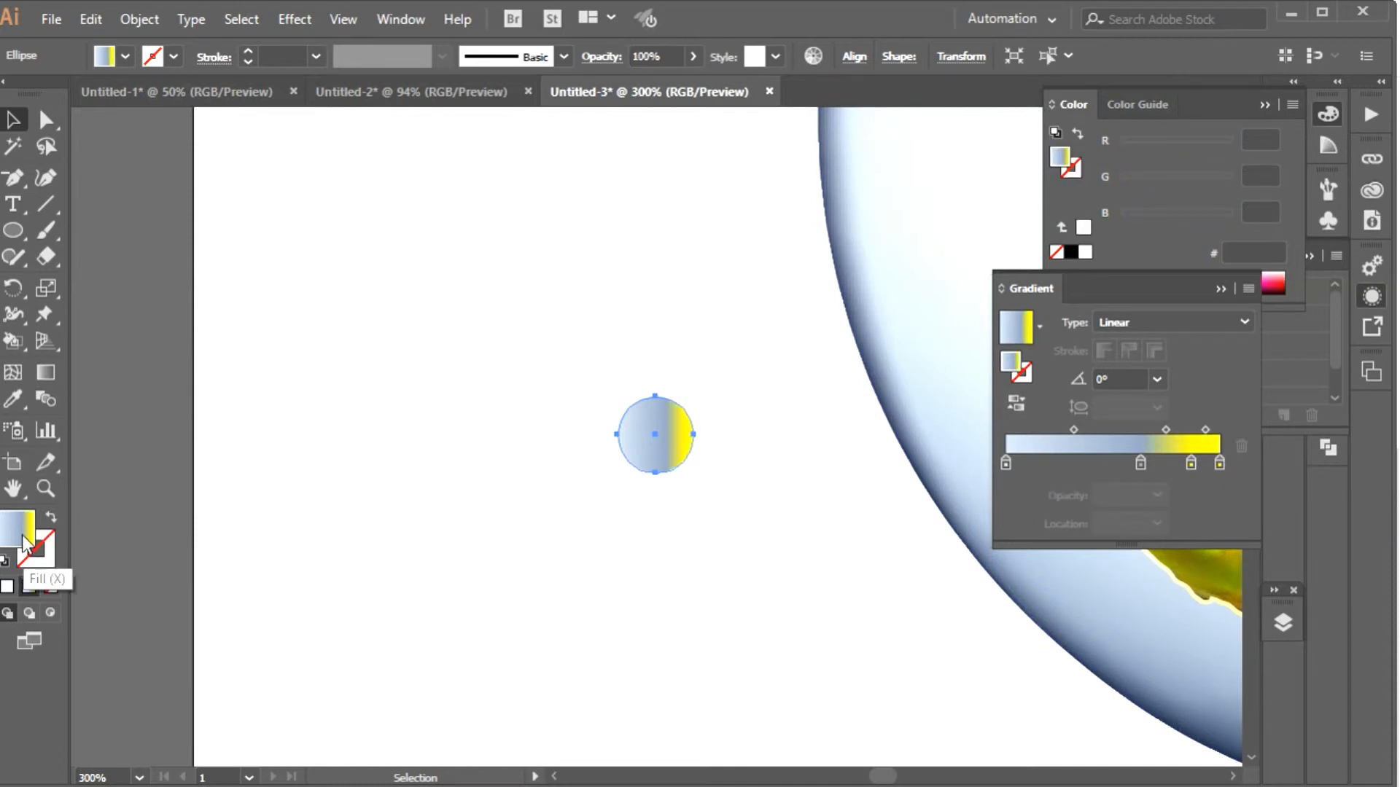
{"action": "left_click", "coordinate": [13, 399]}
{"action": "left_click", "coordinate": [881, 273]}
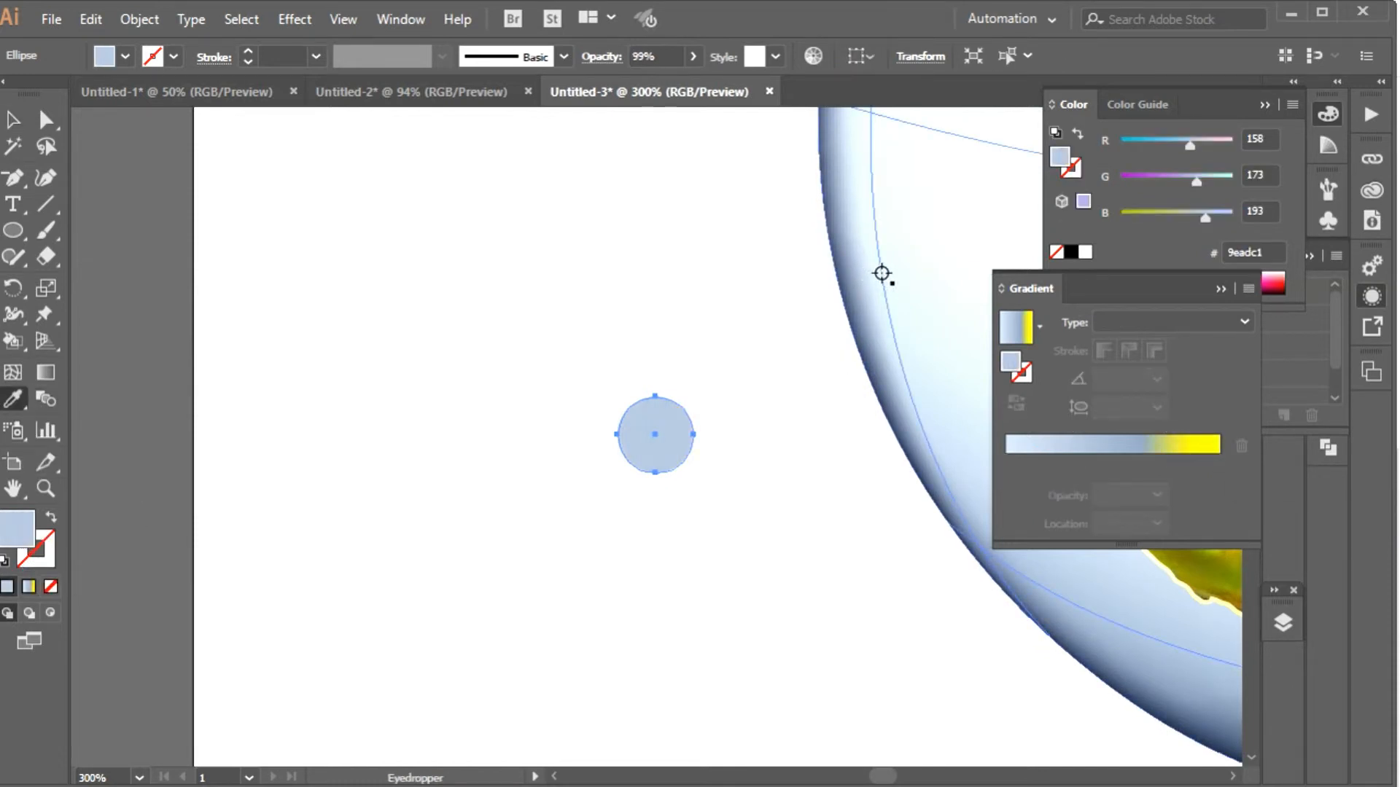
- Replace the small circle's fill with a solid pale blue (#b8c6d5) sampled from the bowl's glass
{"action": "left_click", "coordinate": [956, 240]}
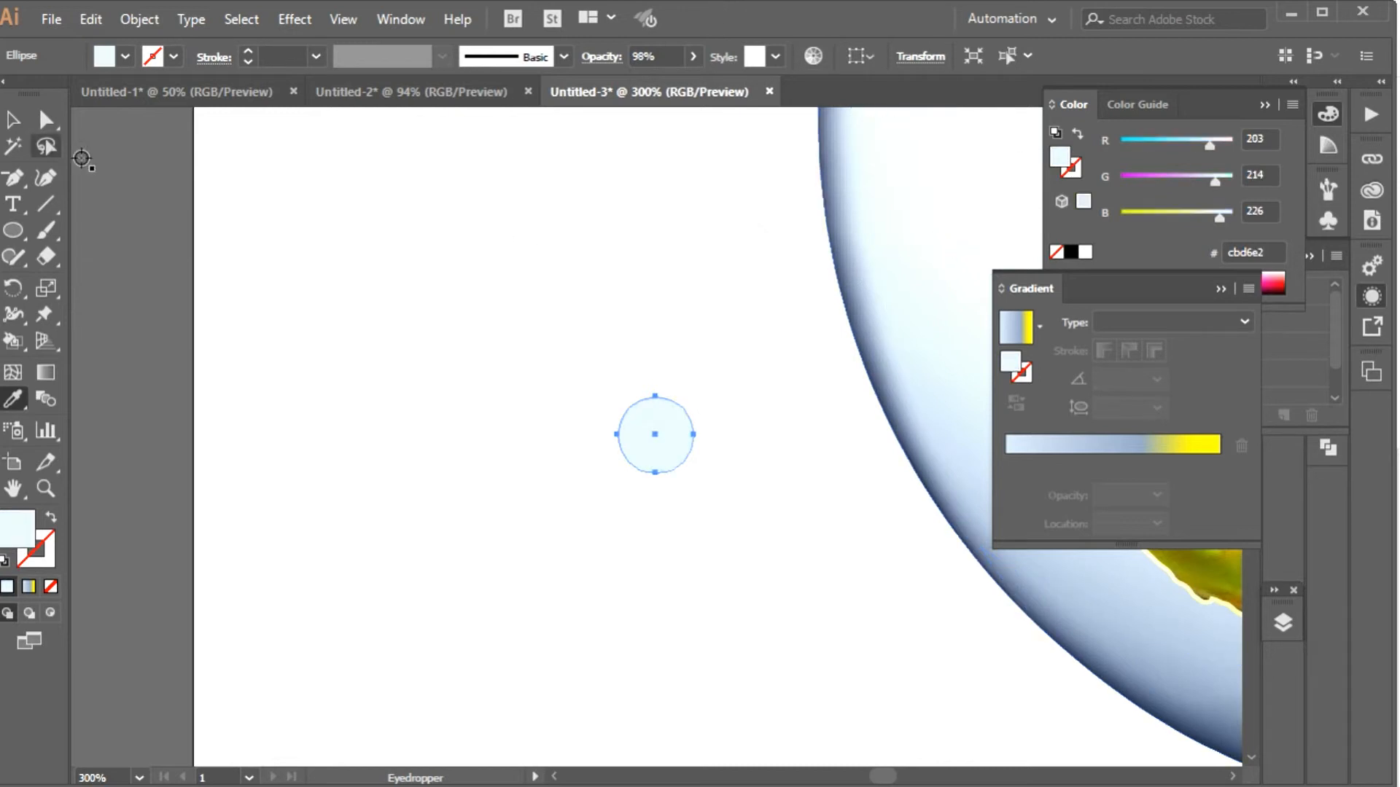
{"action": "left_click", "coordinate": [896, 304]}
{"action": "left_click_drag", "start_coordinate": [936, 345], "coordinate": [669, 289]}
{"action": "left_click_drag", "start_coordinate": [769, 312], "coordinate": [762, 346]}
{"action": "left_click", "coordinate": [739, 412]}
{"action": "left_click", "coordinate": [750, 365]}
- Convert the small circle to a gradient mesh and colour its upper-left inner mesh point white (#ffffff)
{"action": "left_click", "coordinate": [13, 372]}
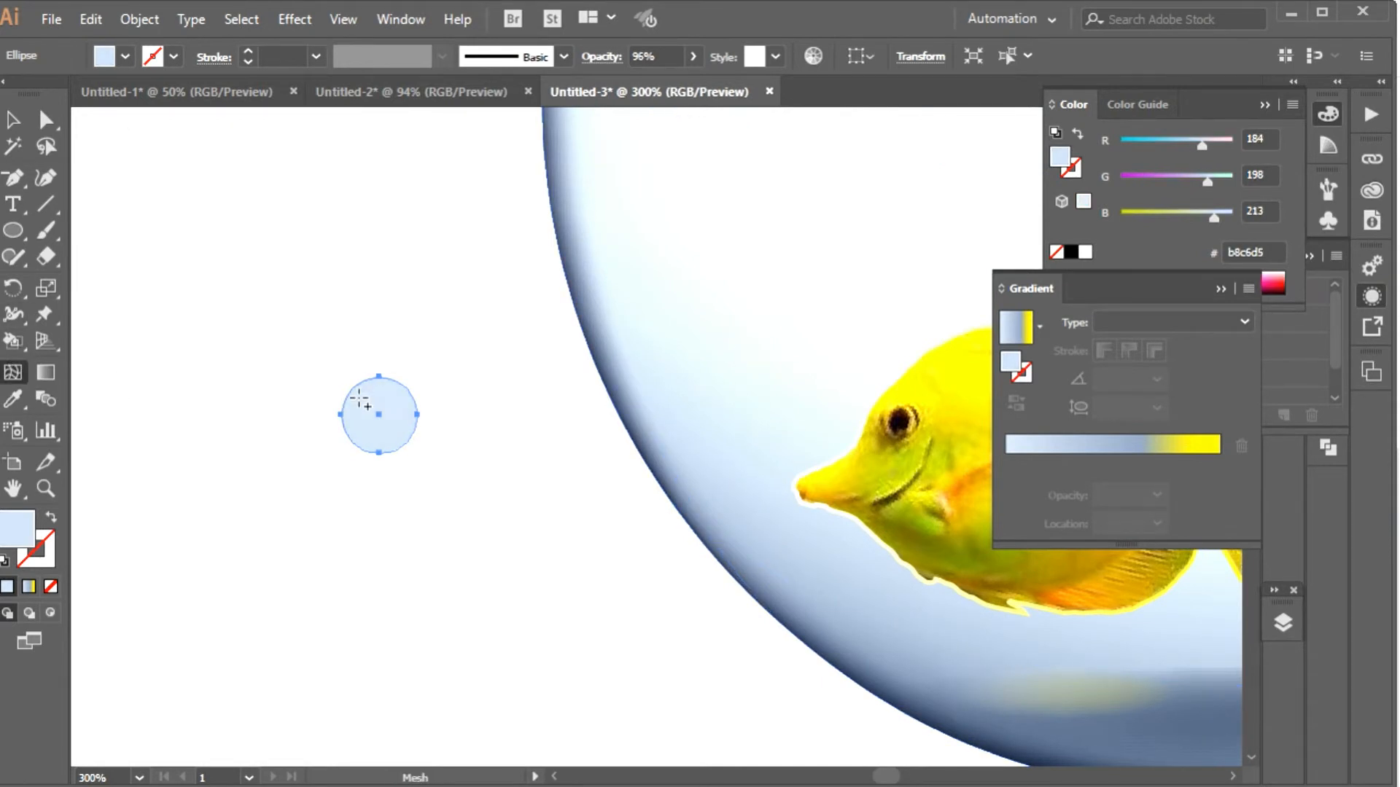
{"action": "left_click", "coordinate": [353, 390]}
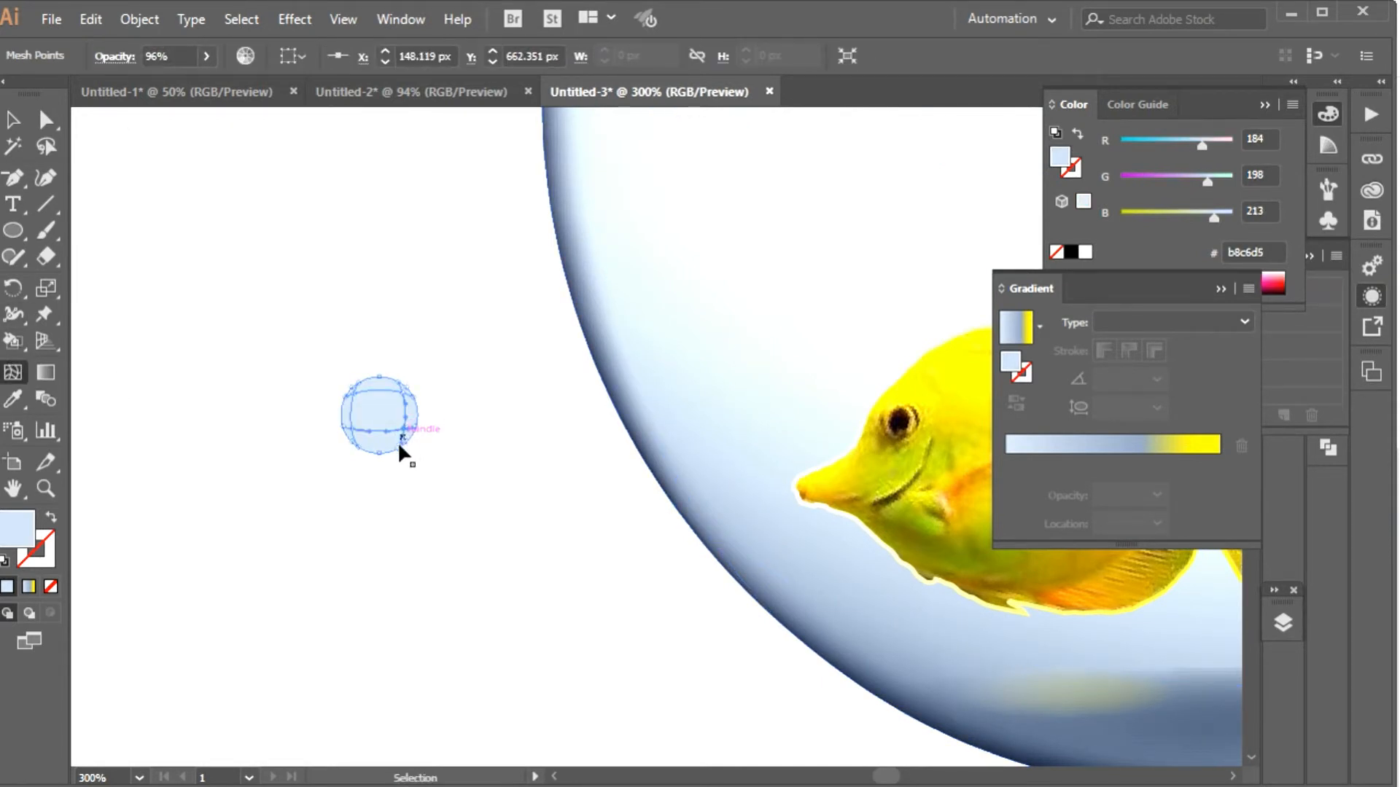
{"action": "left_click", "coordinate": [14, 401]}
{"action": "left_click", "coordinate": [373, 312]}
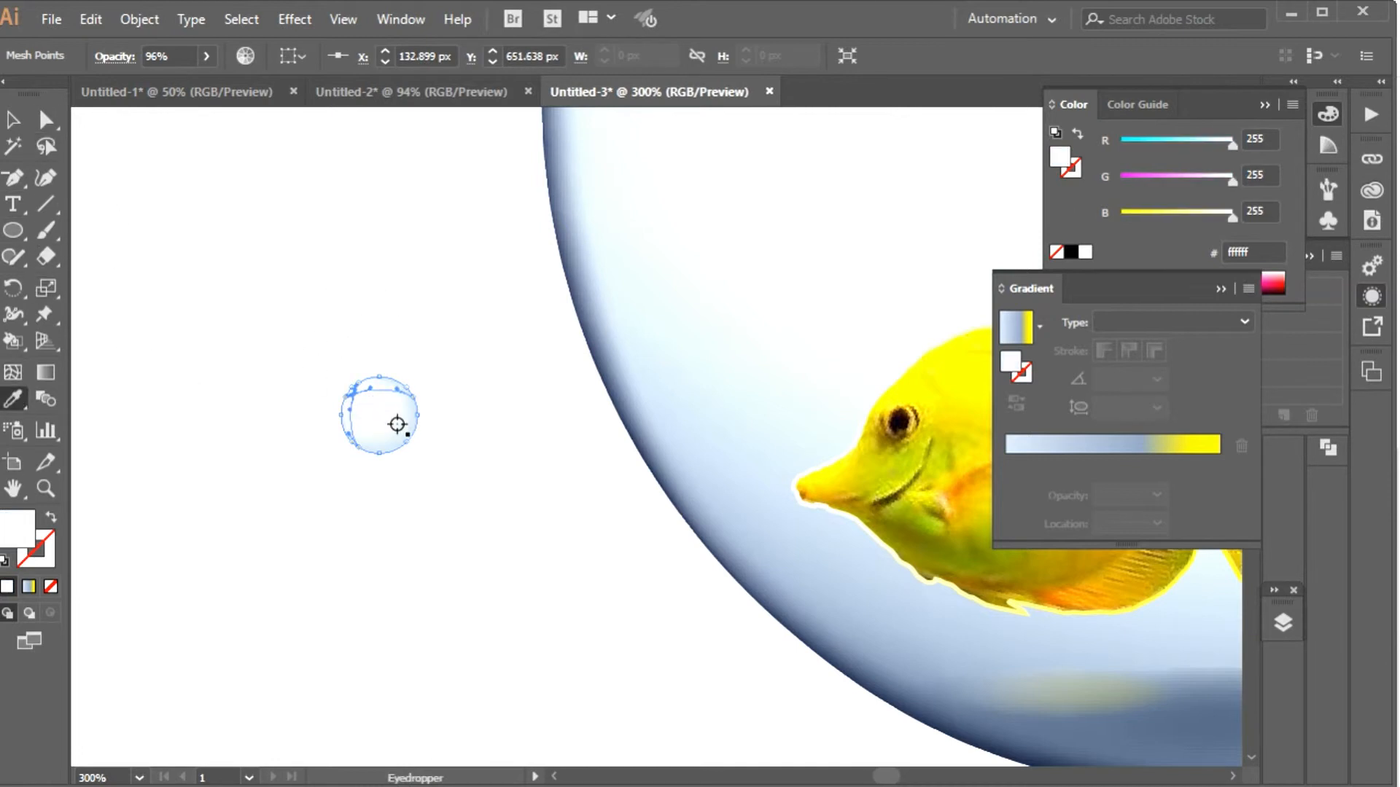
{"action": "left_click", "coordinate": [942, 192]}
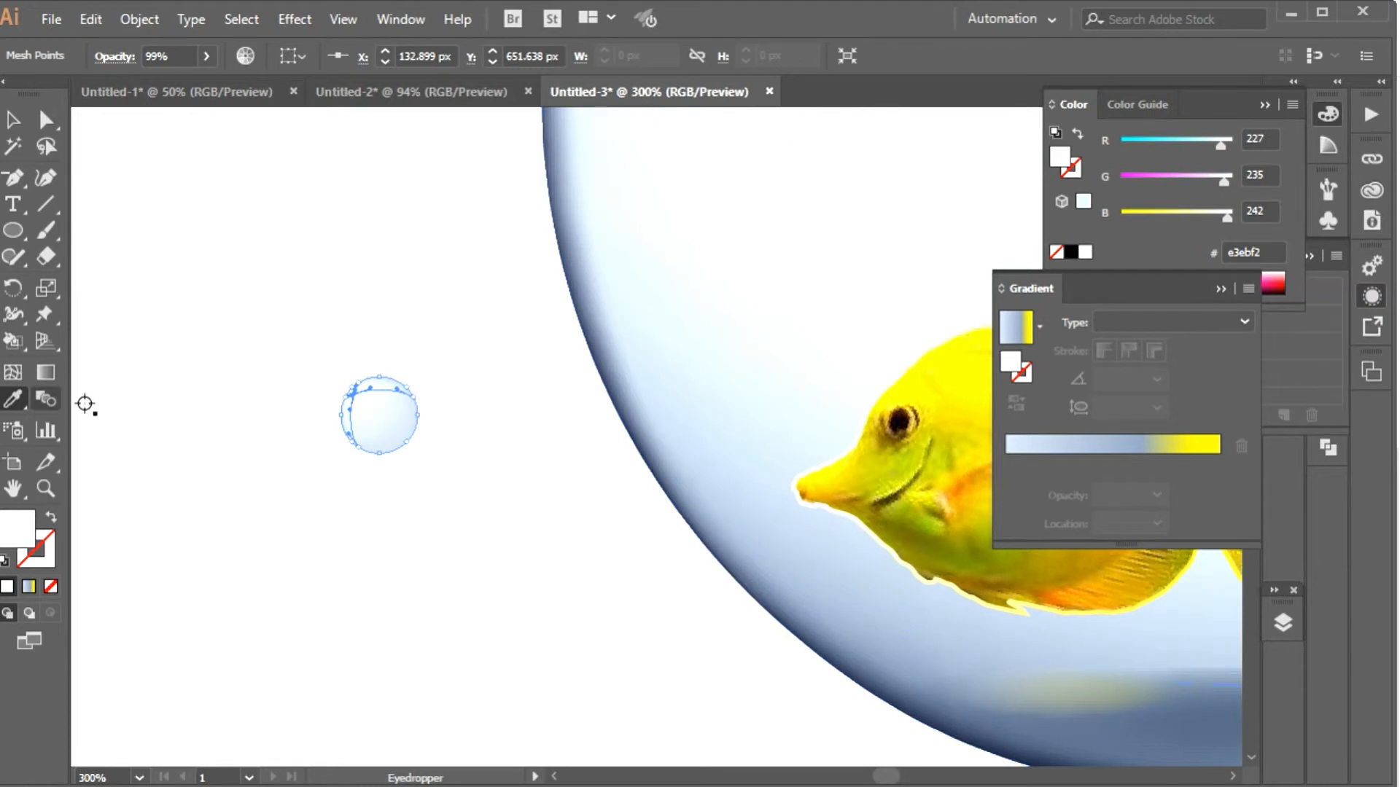
- Recolour the circle's lower-right inner mesh point with very pale blue (#d1dbe5) sampled from the bowl and deselect the mesh
{"action": "left_click", "coordinate": [13, 373]}
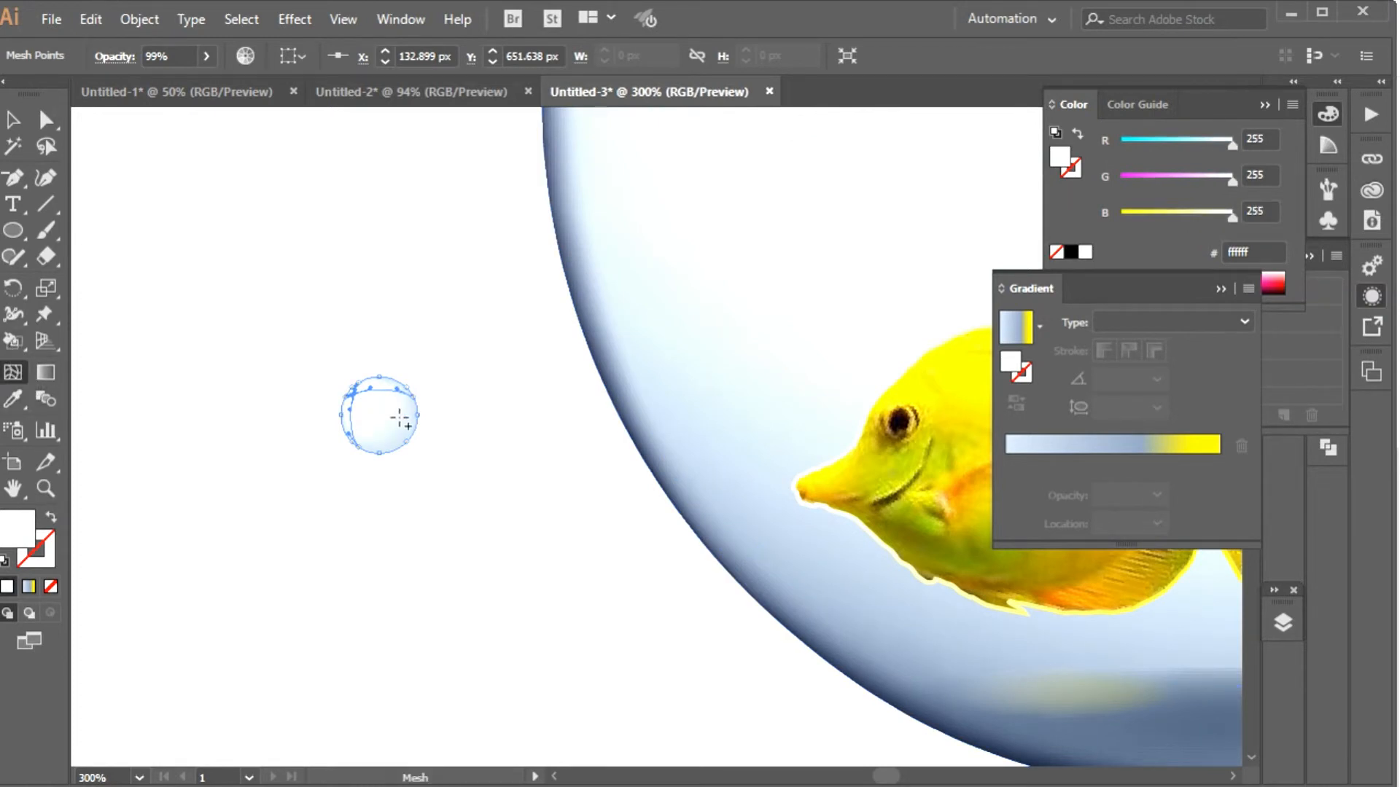
{"action": "left_click", "coordinate": [409, 437]}
{"action": "left_click", "coordinate": [403, 435]}
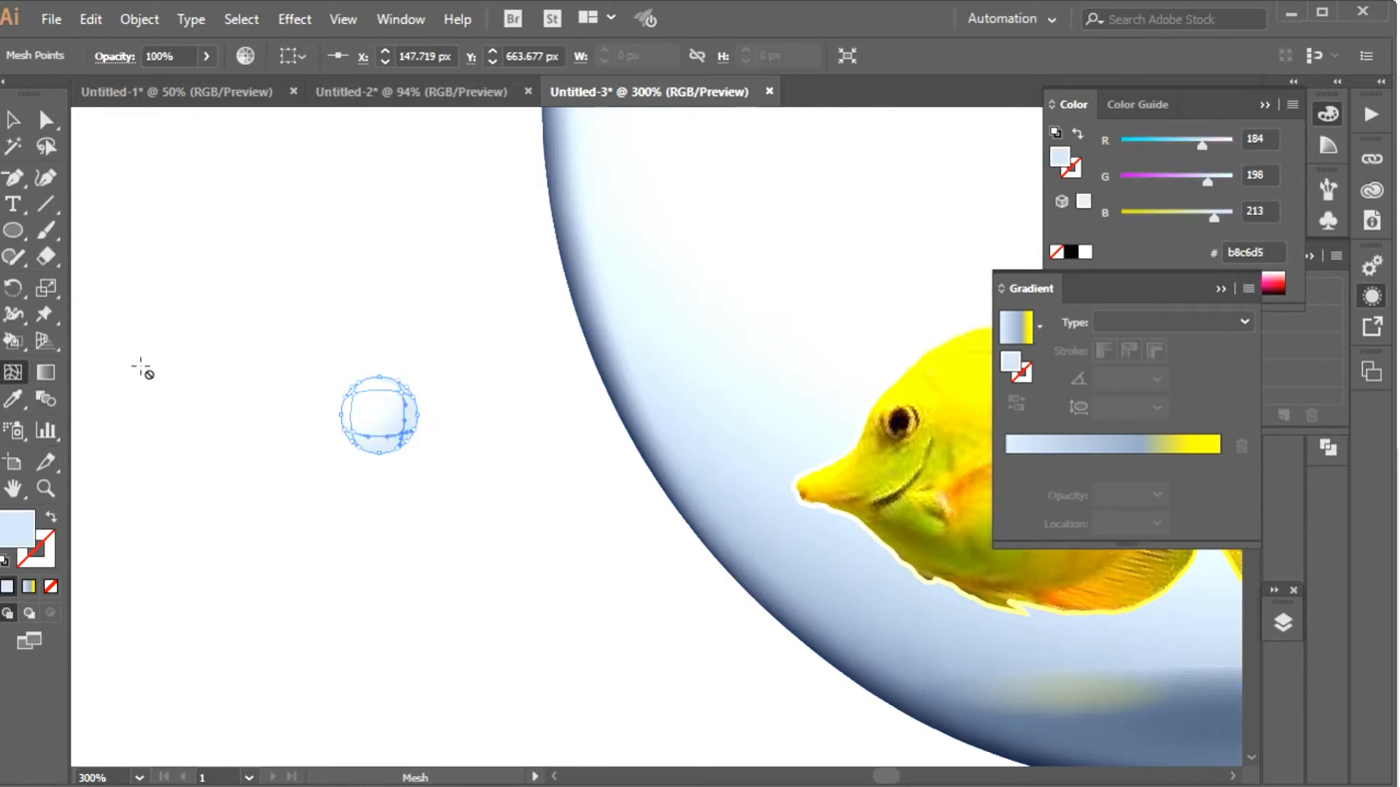
{"action": "left_click", "coordinate": [14, 400]}
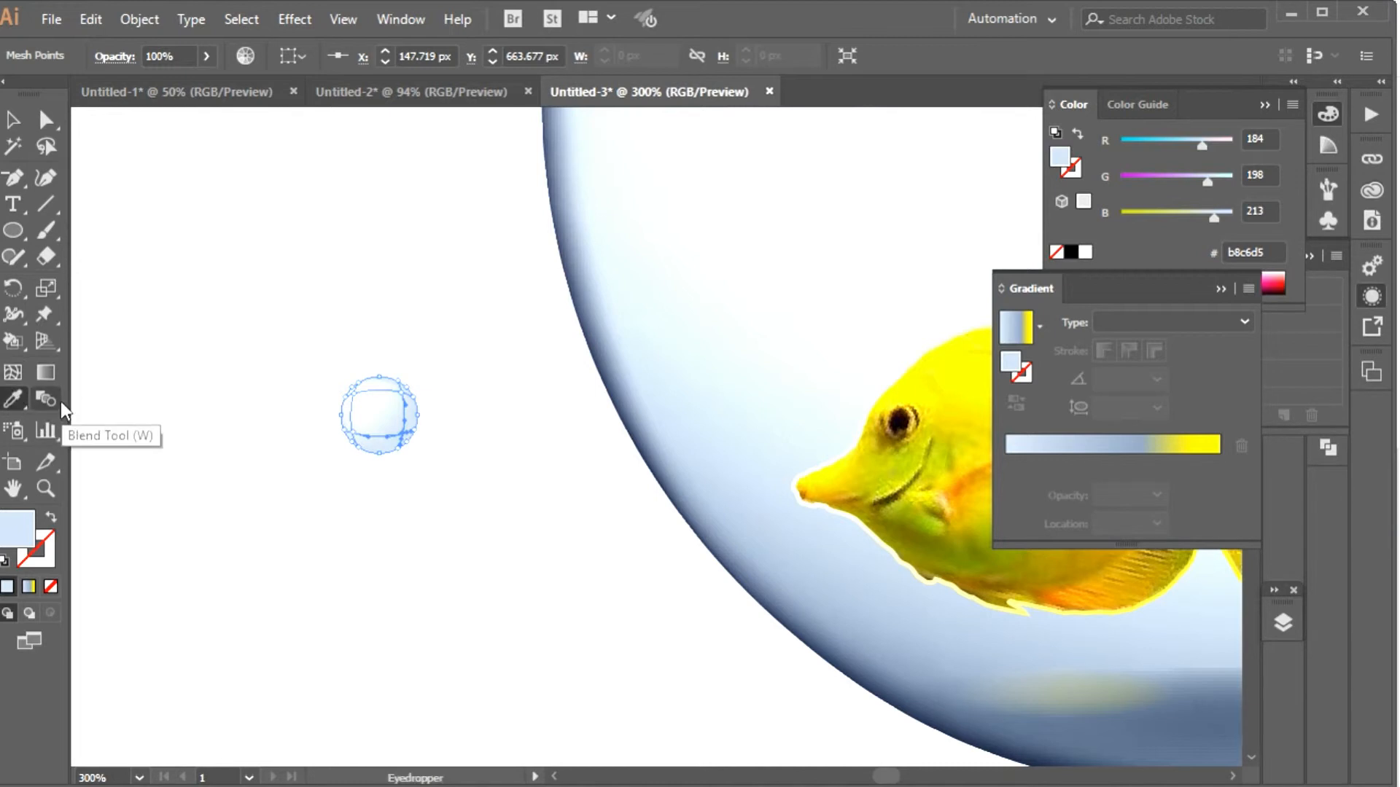
{"action": "left_click", "coordinate": [872, 294]}
{"action": "left_click", "coordinate": [893, 282]}
{"action": "left_click", "coordinate": [45, 119]}
{"action": "left_click", "coordinate": [141, 175]}
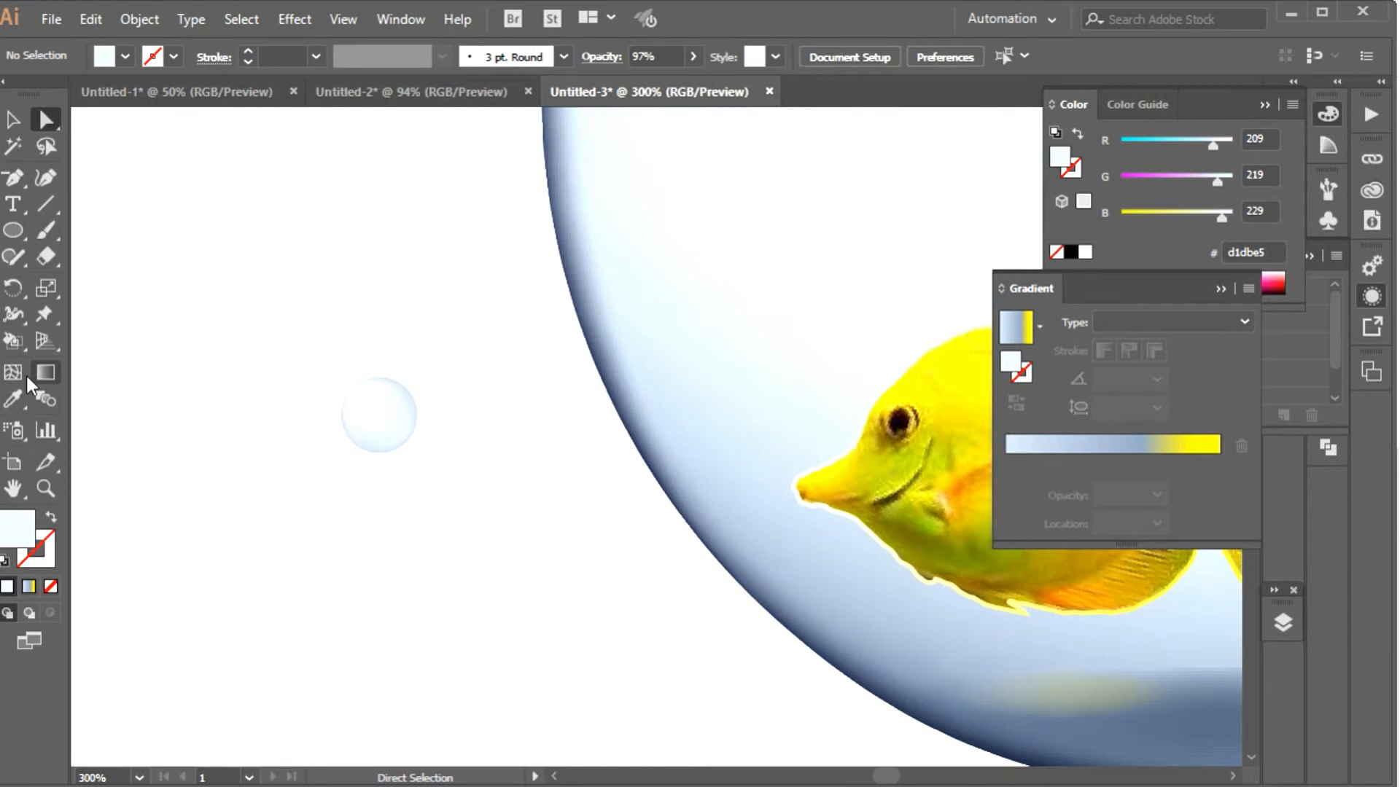
- Colour the mesh point on the circle's lower-right edge yellow (#f1e600) sampled from the large fish's snout
{"action": "left_click", "coordinate": [15, 401]}
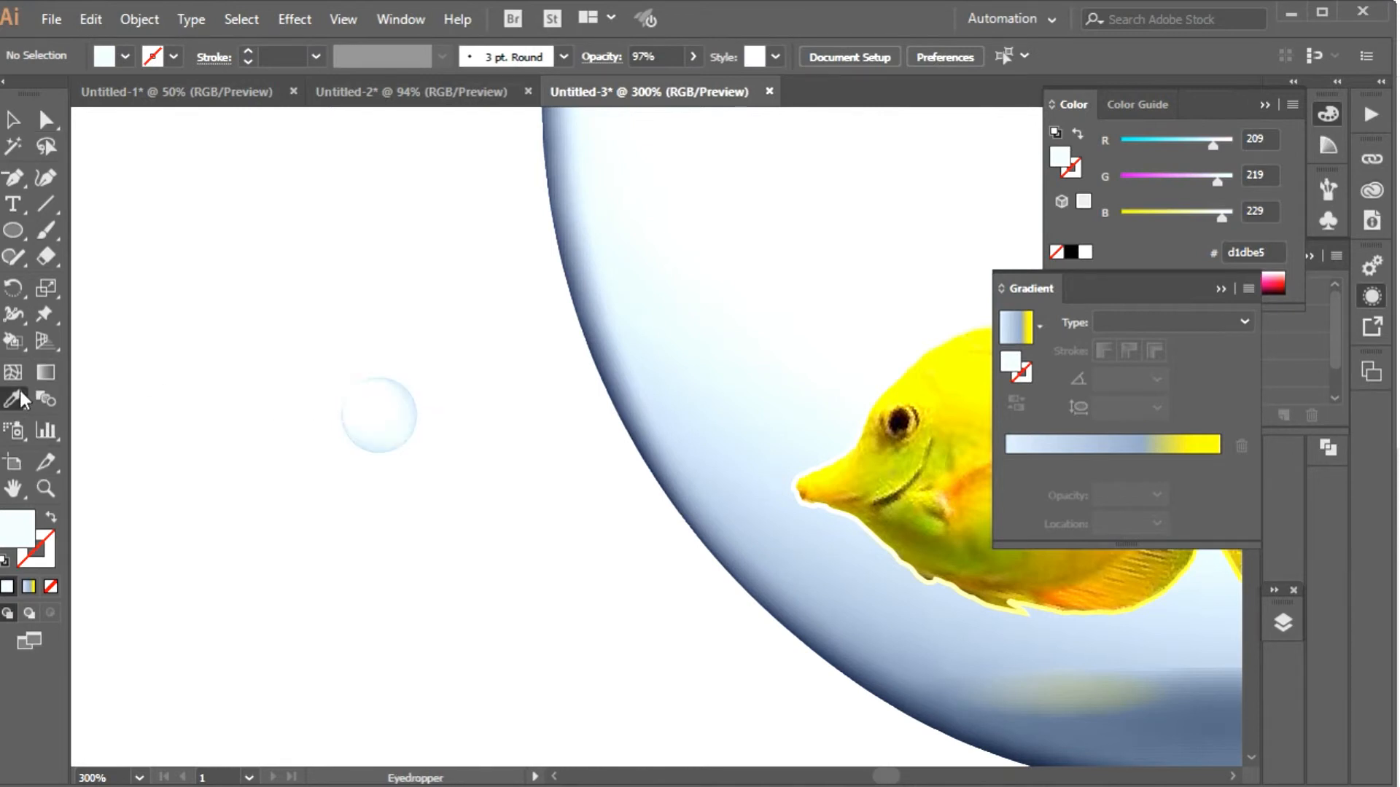
{"action": "left_click", "coordinate": [45, 120]}
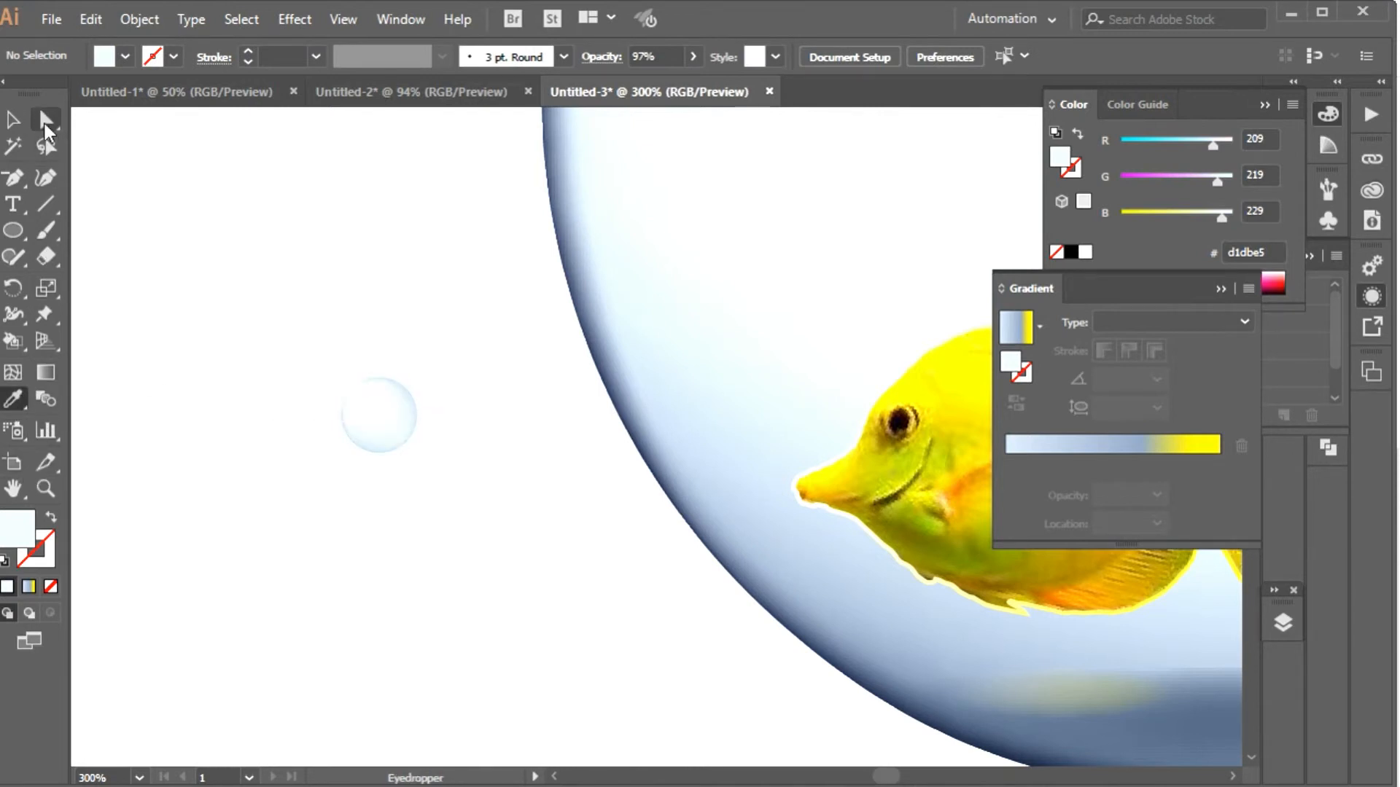
{"action": "left_click", "coordinate": [407, 393]}
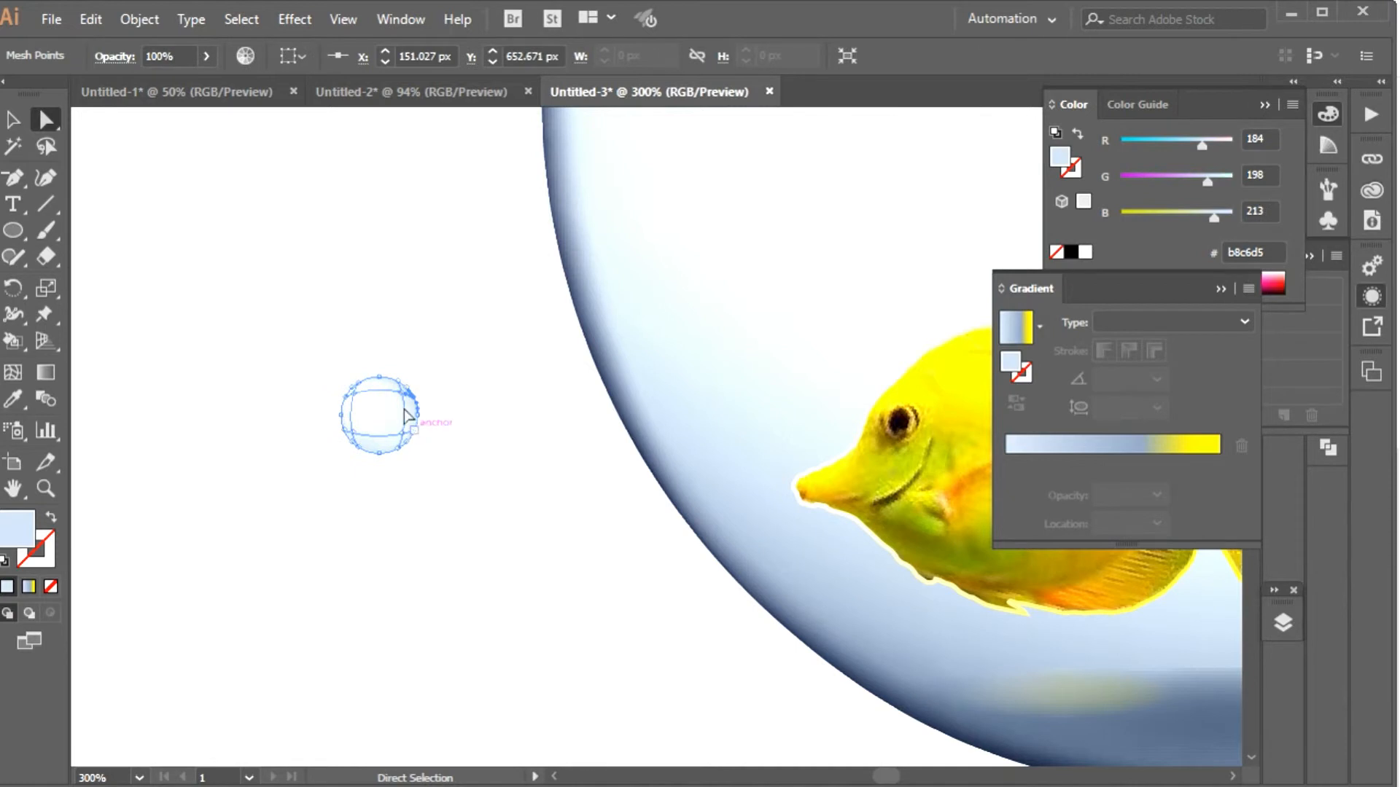
{"action": "left_click", "coordinate": [407, 416]}
{"action": "left_click", "coordinate": [417, 433]}
{"action": "left_click", "coordinate": [13, 398]}
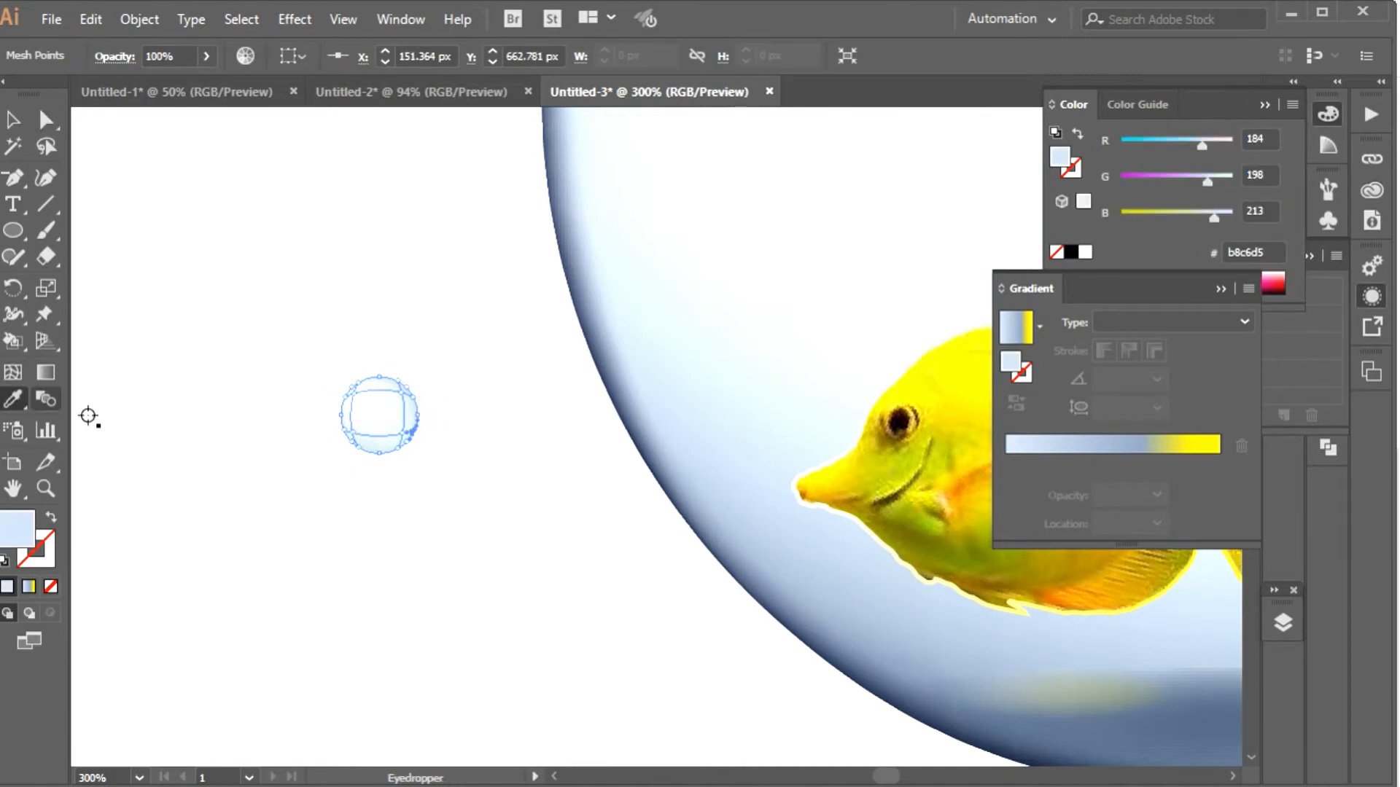
{"action": "left_click", "coordinate": [826, 475]}
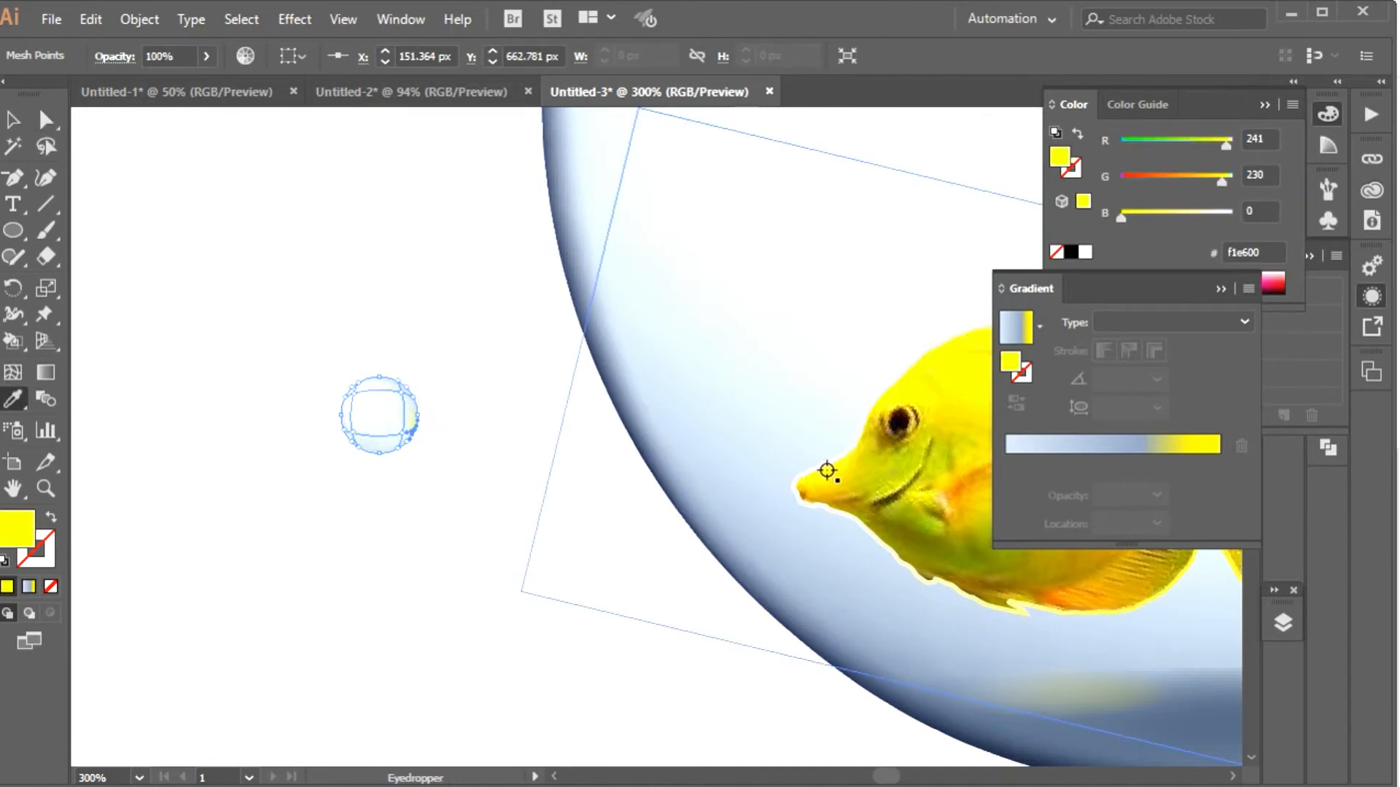
{"action": "left_click", "coordinate": [46, 119]}
{"action": "left_click", "coordinate": [301, 266]}
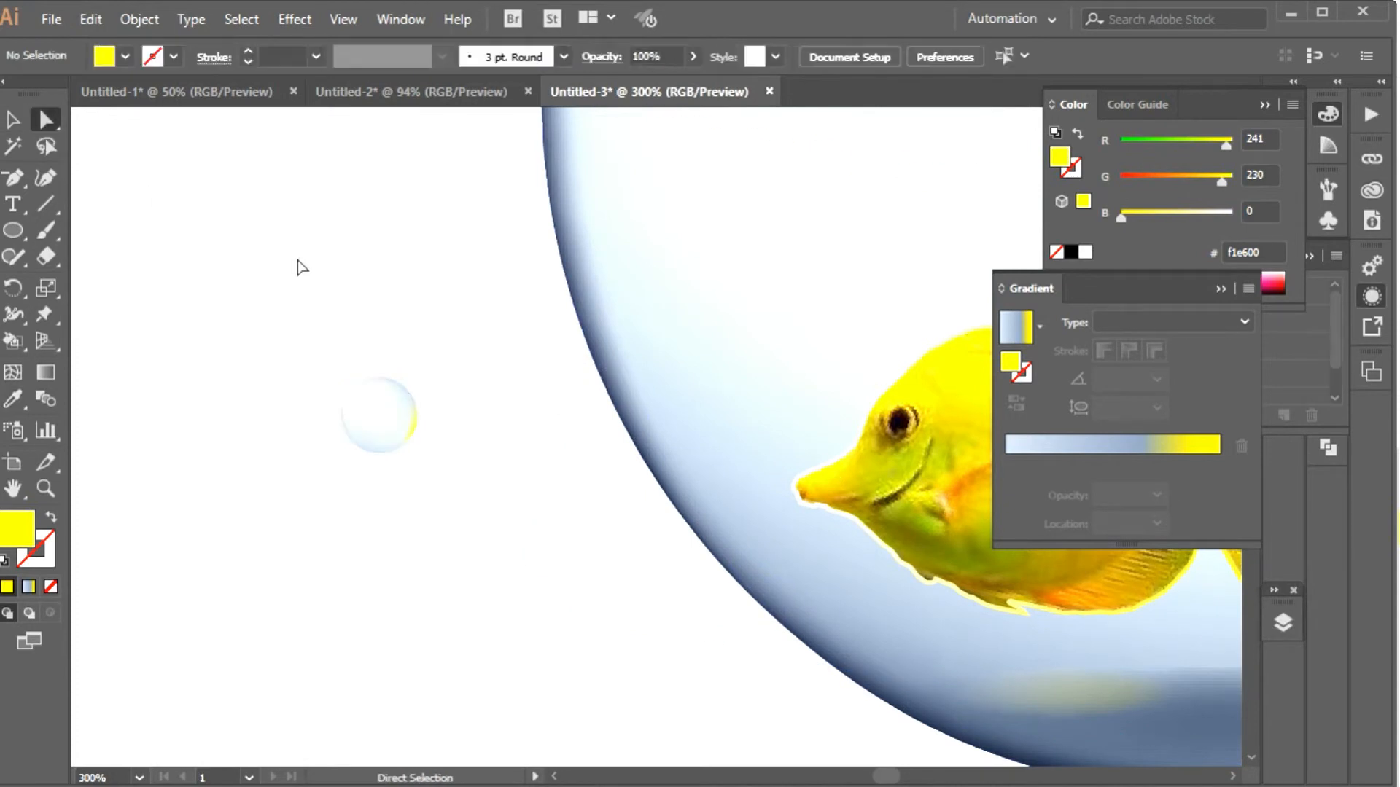
- Move the shaded bubble into the bowl beside the large fish's mouth and scale it down to about 14.5 px
{"action": "left_click", "coordinate": [16, 121]}
{"action": "left_click_drag", "start_coordinate": [385, 416], "coordinate": [761, 448]}
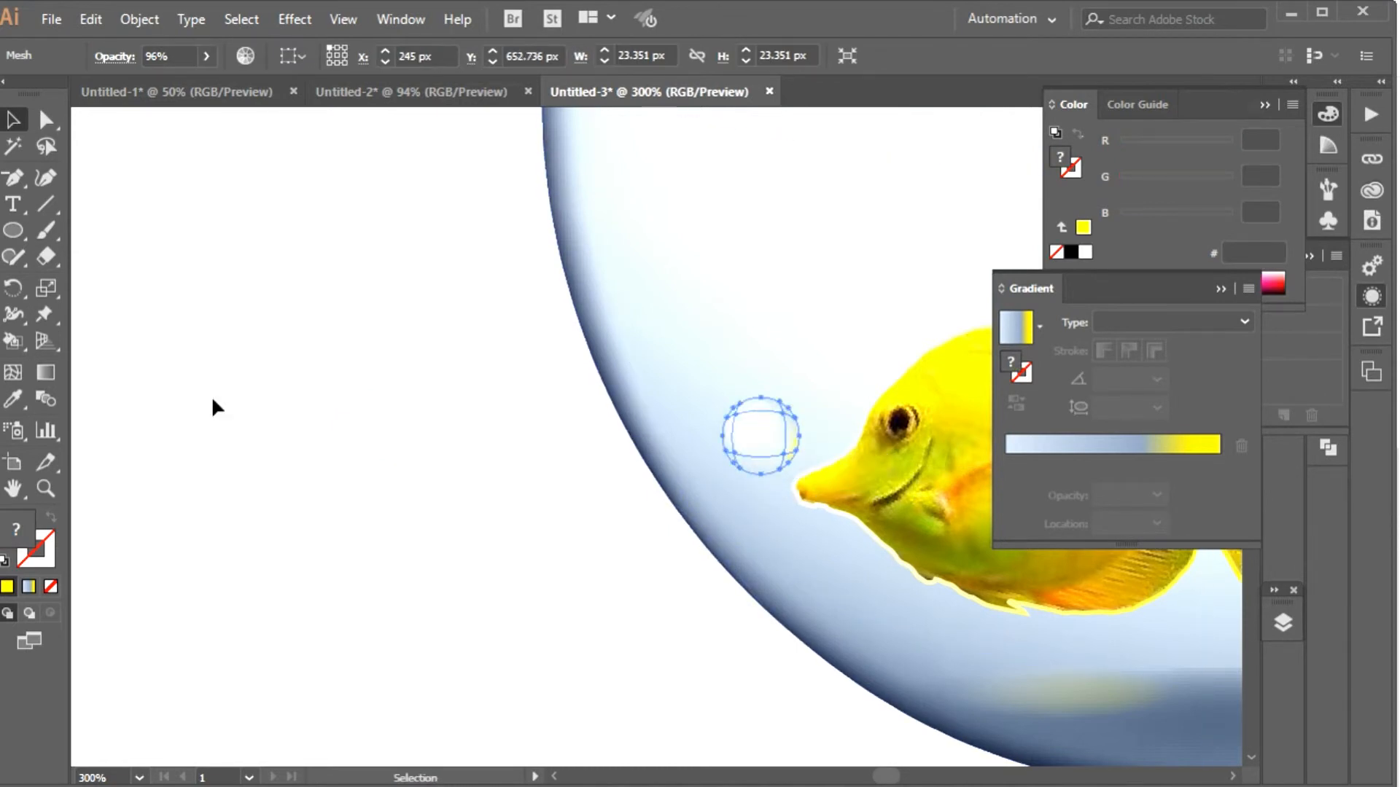
{"action": "left_click", "coordinate": [46, 288]}
{"action": "left_click_drag", "start_coordinate": [584, 487], "coordinate": [641, 468]}
- Place four staggered copies of the bubble rising above it and shrink the second from the top to about 6.6 px
{"action": "left_click", "coordinate": [15, 122]}
{"action": "left_click_drag", "start_coordinate": [759, 433], "coordinate": [723, 251]}
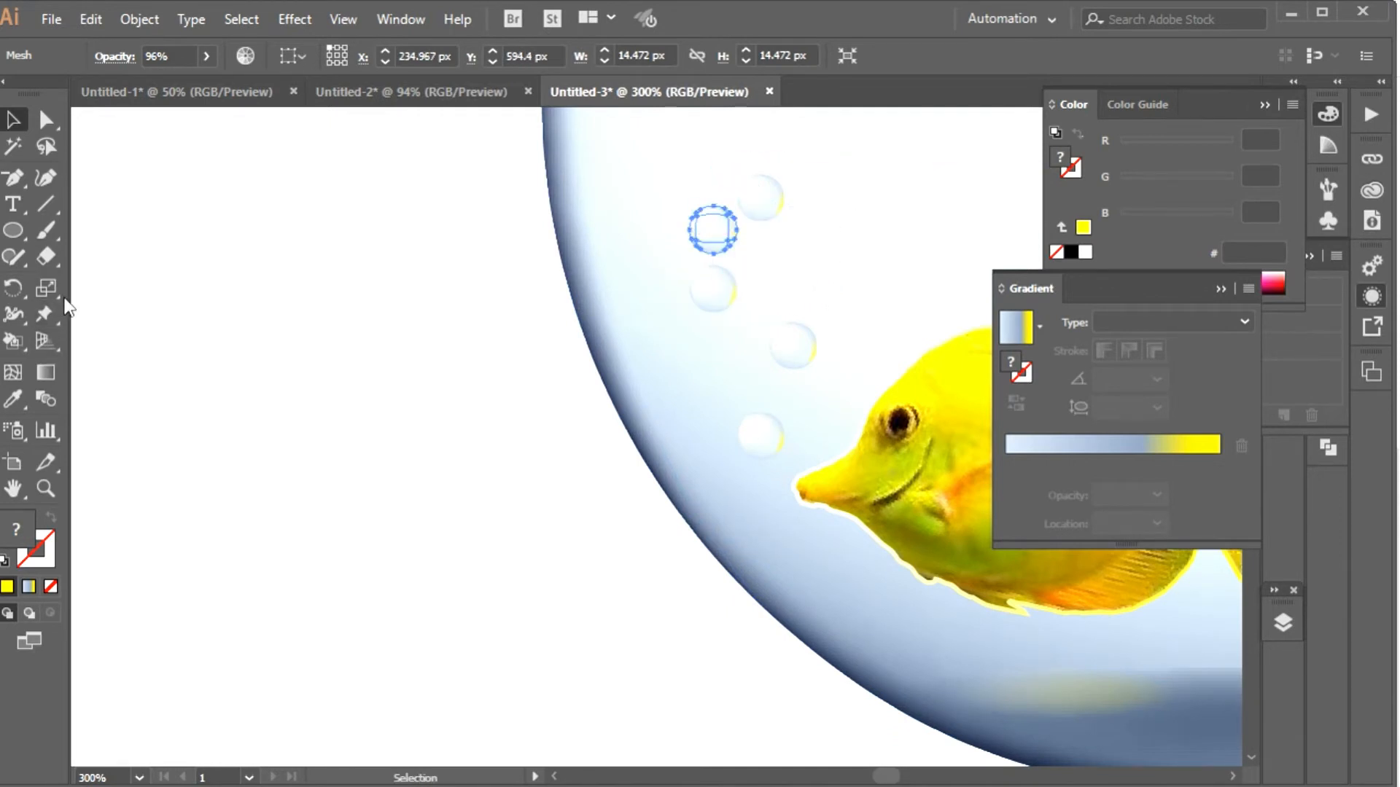
{"action": "left_click", "coordinate": [47, 289]}
{"action": "left_click_drag", "start_coordinate": [474, 383], "coordinate": [602, 296]}
{"action": "left_click", "coordinate": [13, 120]}
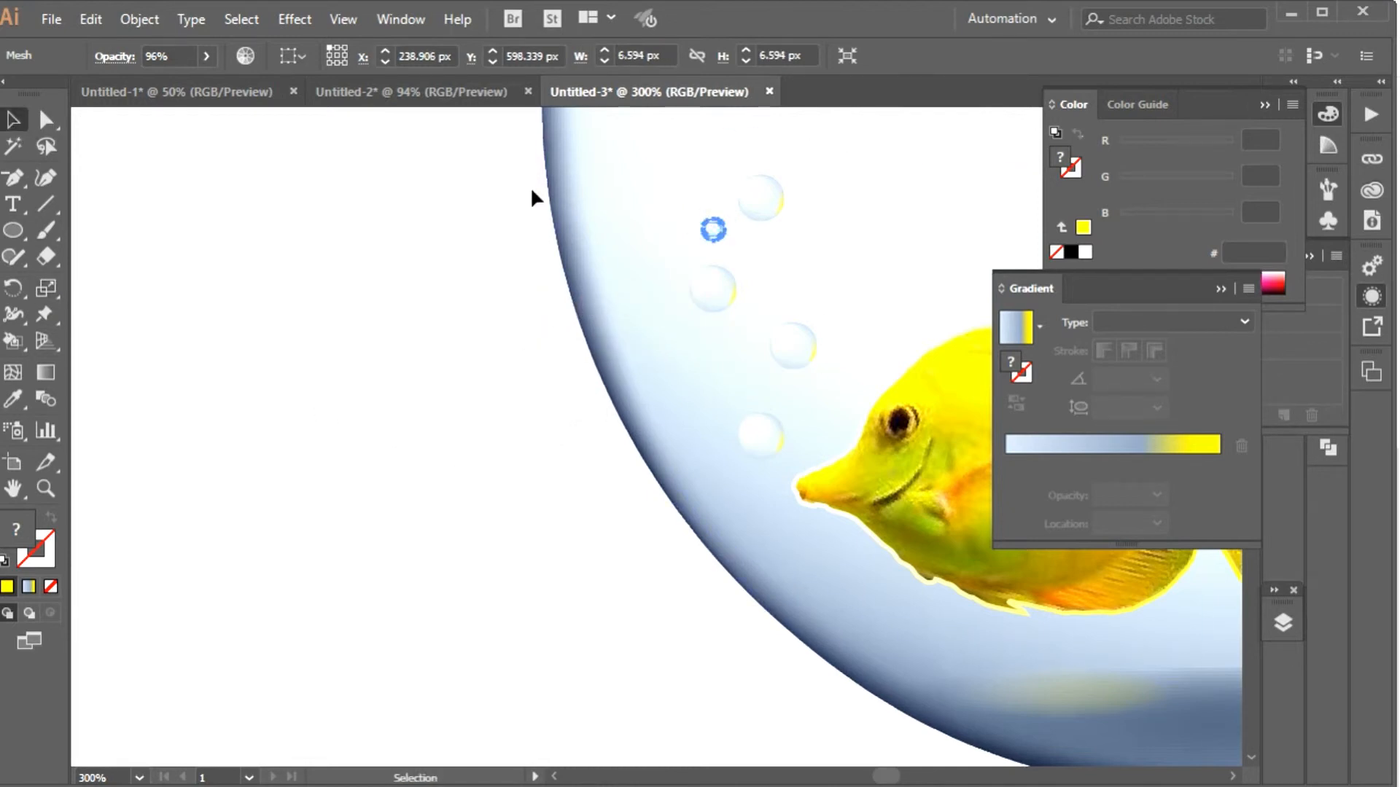
- Enlarge the topmost bubble to about 17.9 px and shrink the third from the top to about 10.4 px
{"action": "left_click", "coordinate": [761, 212]}
{"action": "left_click", "coordinate": [47, 288]}
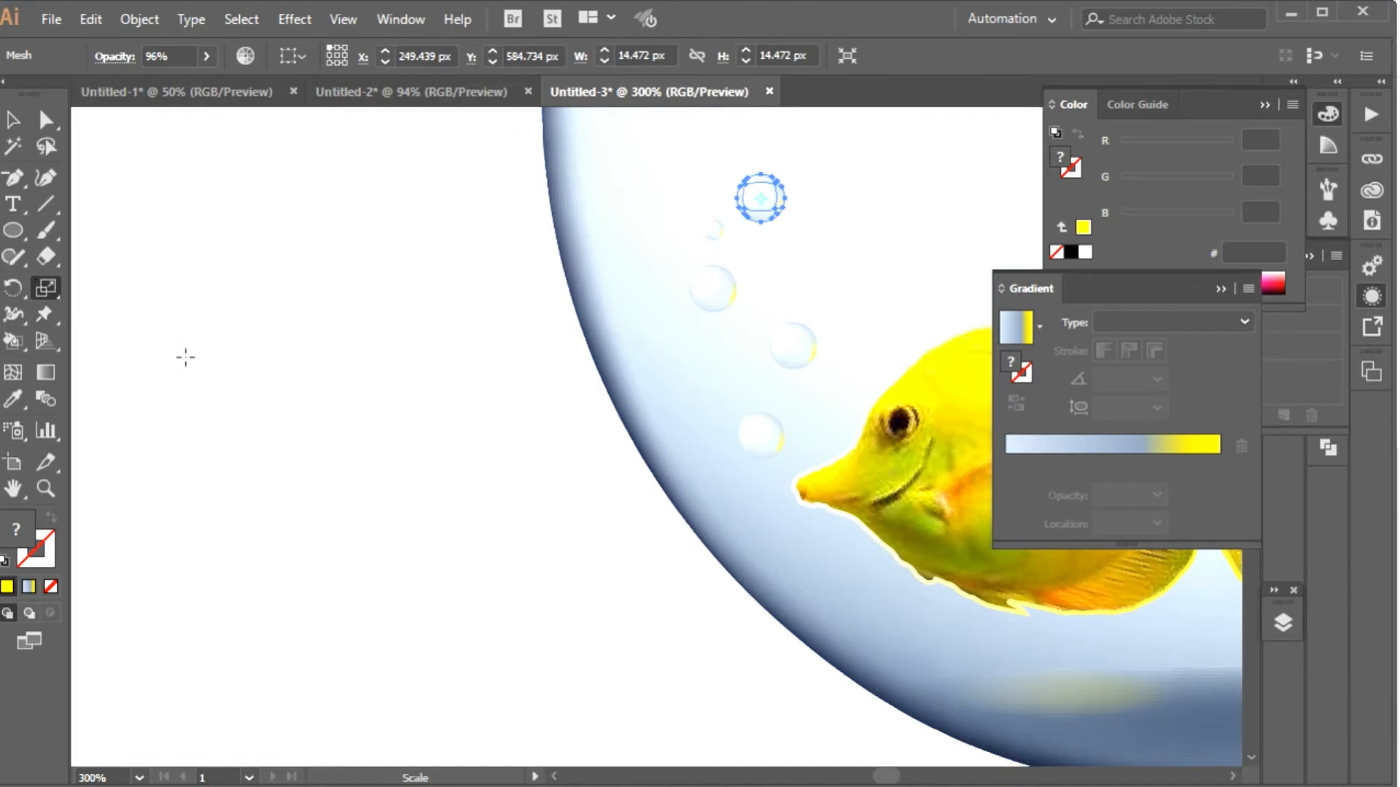
{"action": "left_click_drag", "start_coordinate": [689, 306], "coordinate": [653, 313]}
{"action": "left_click", "coordinate": [13, 120]}
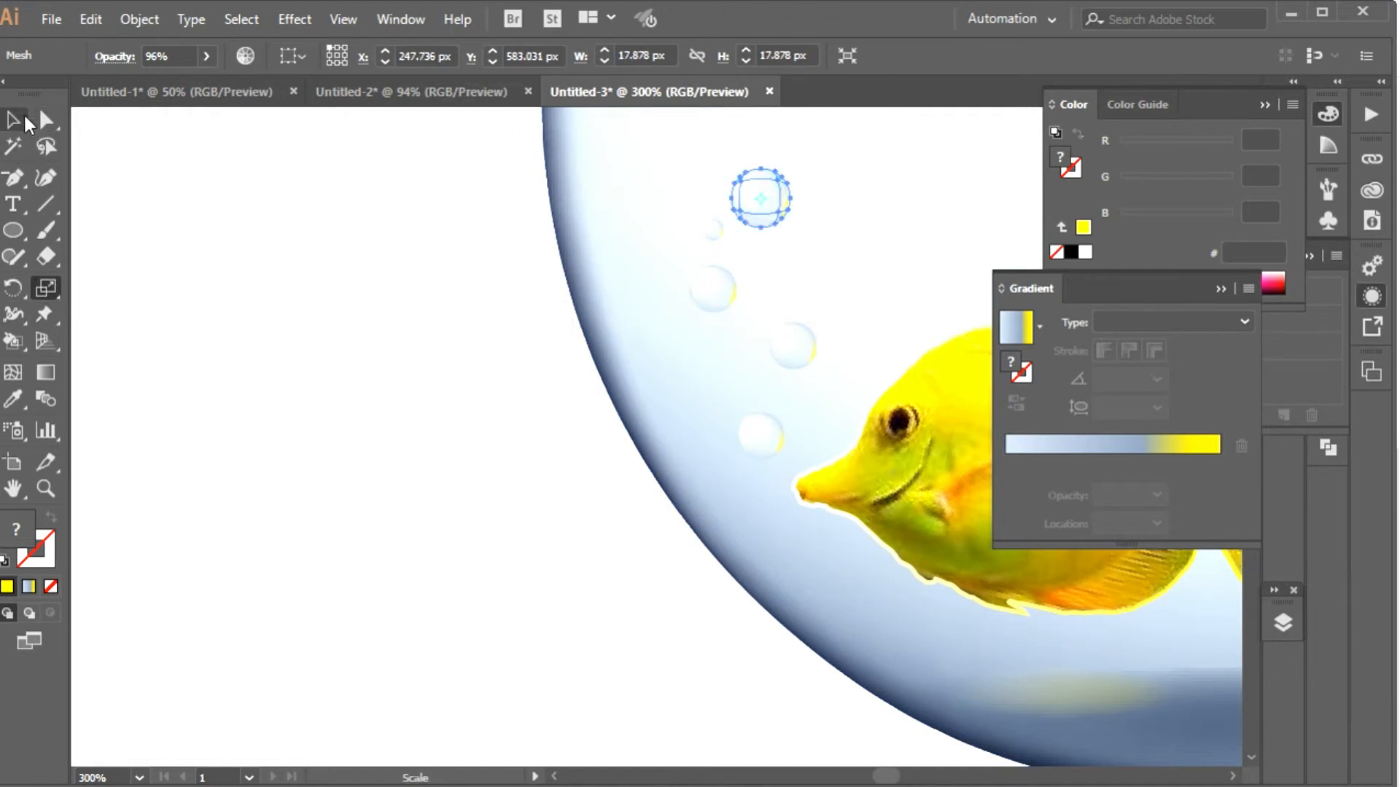
{"action": "left_click", "coordinate": [725, 299]}
{"action": "left_click", "coordinate": [47, 289]}
{"action": "left_click_drag", "start_coordinate": [718, 358], "coordinate": [655, 338]}
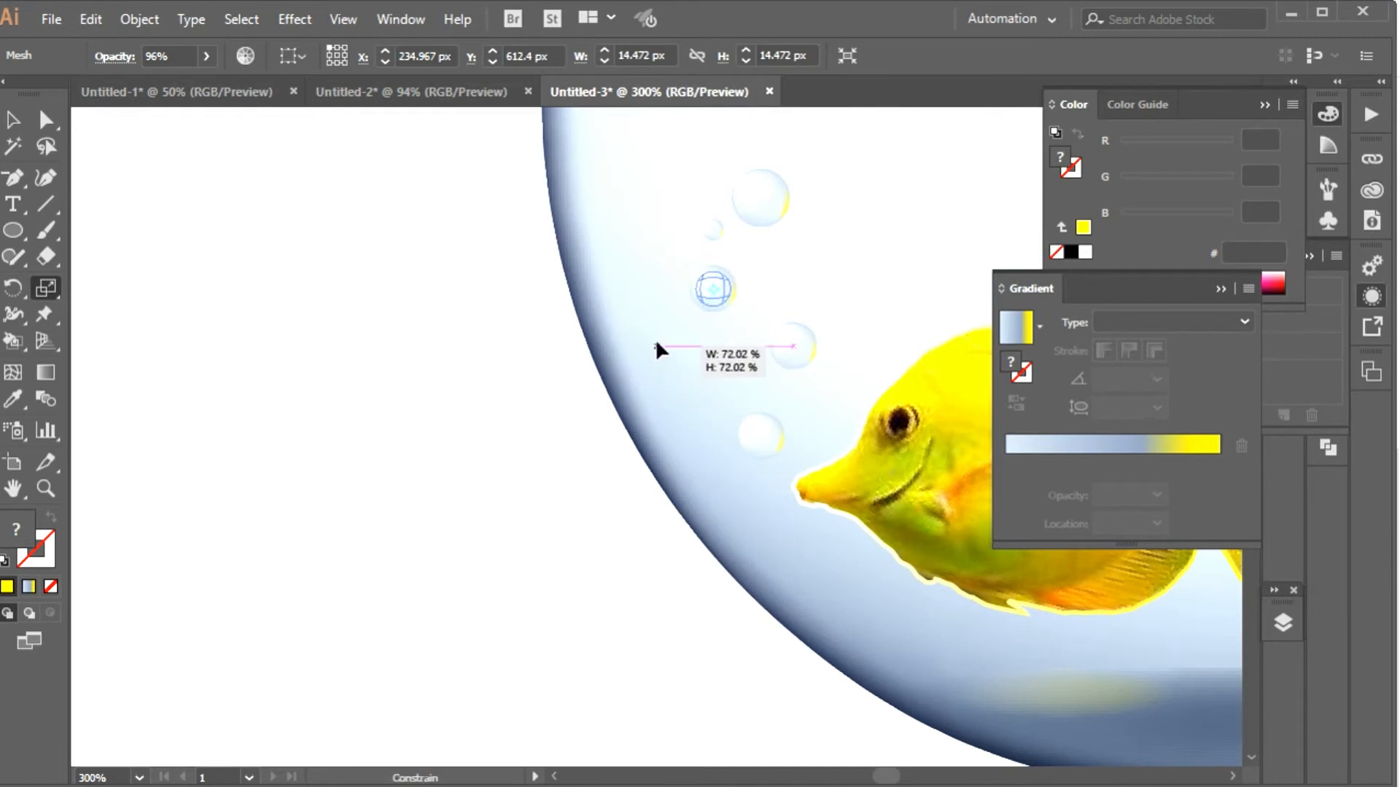
- Shrink the bubble just above the lowest one to about 7.6 px and deselect it
{"action": "left_click", "coordinate": [13, 120]}
{"action": "left_click", "coordinate": [793, 346]}
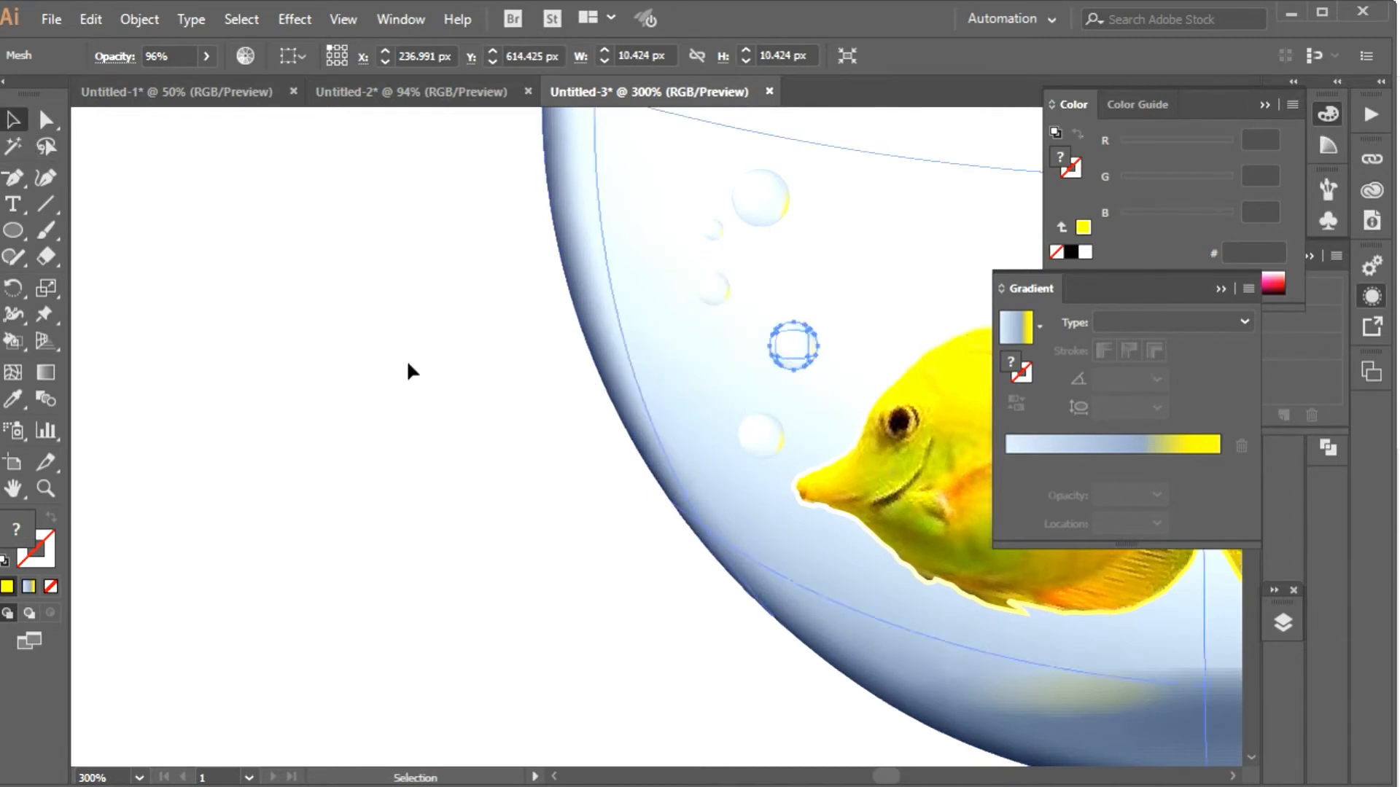
{"action": "left_click", "coordinate": [47, 288]}
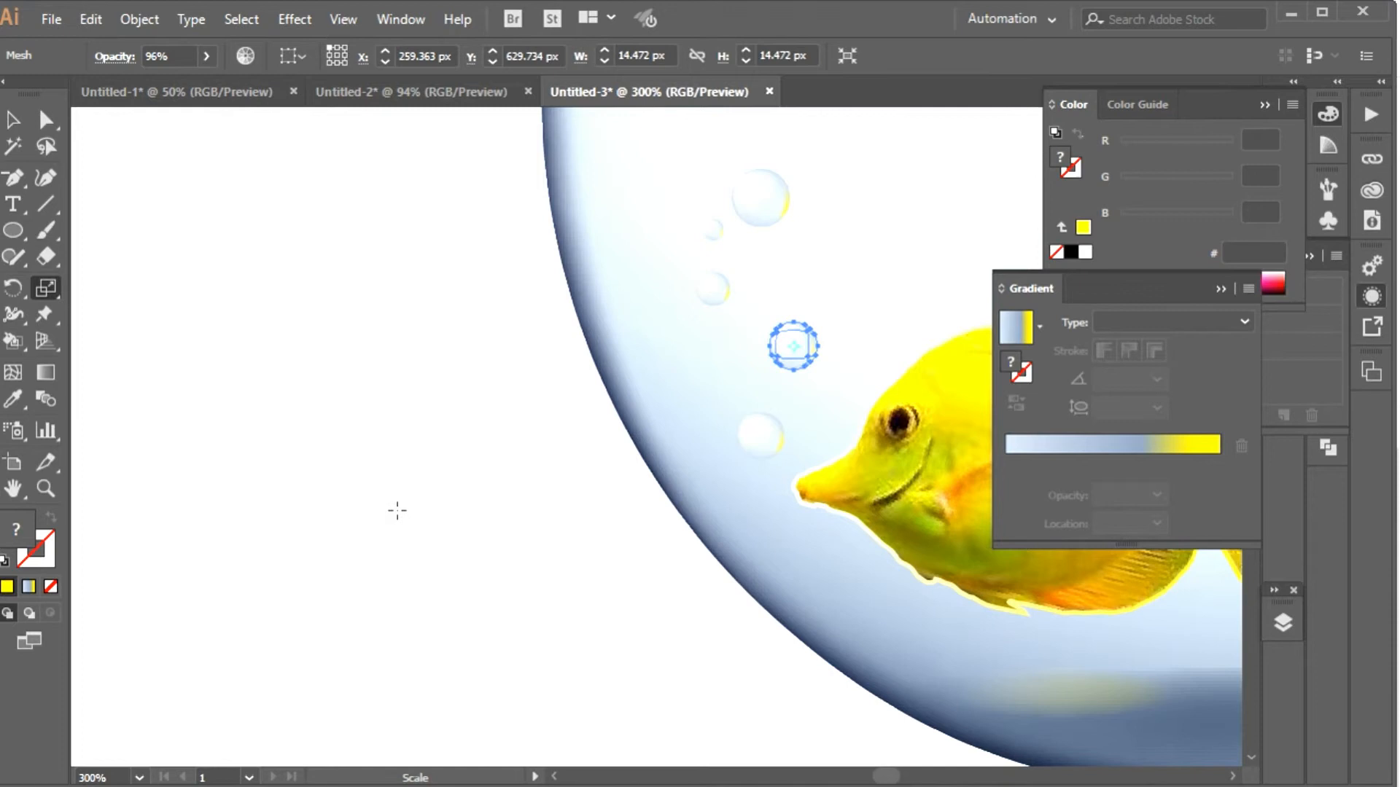
{"action": "left_click_drag", "start_coordinate": [655, 443], "coordinate": [727, 412]}
{"action": "left_click", "coordinate": [15, 117]}
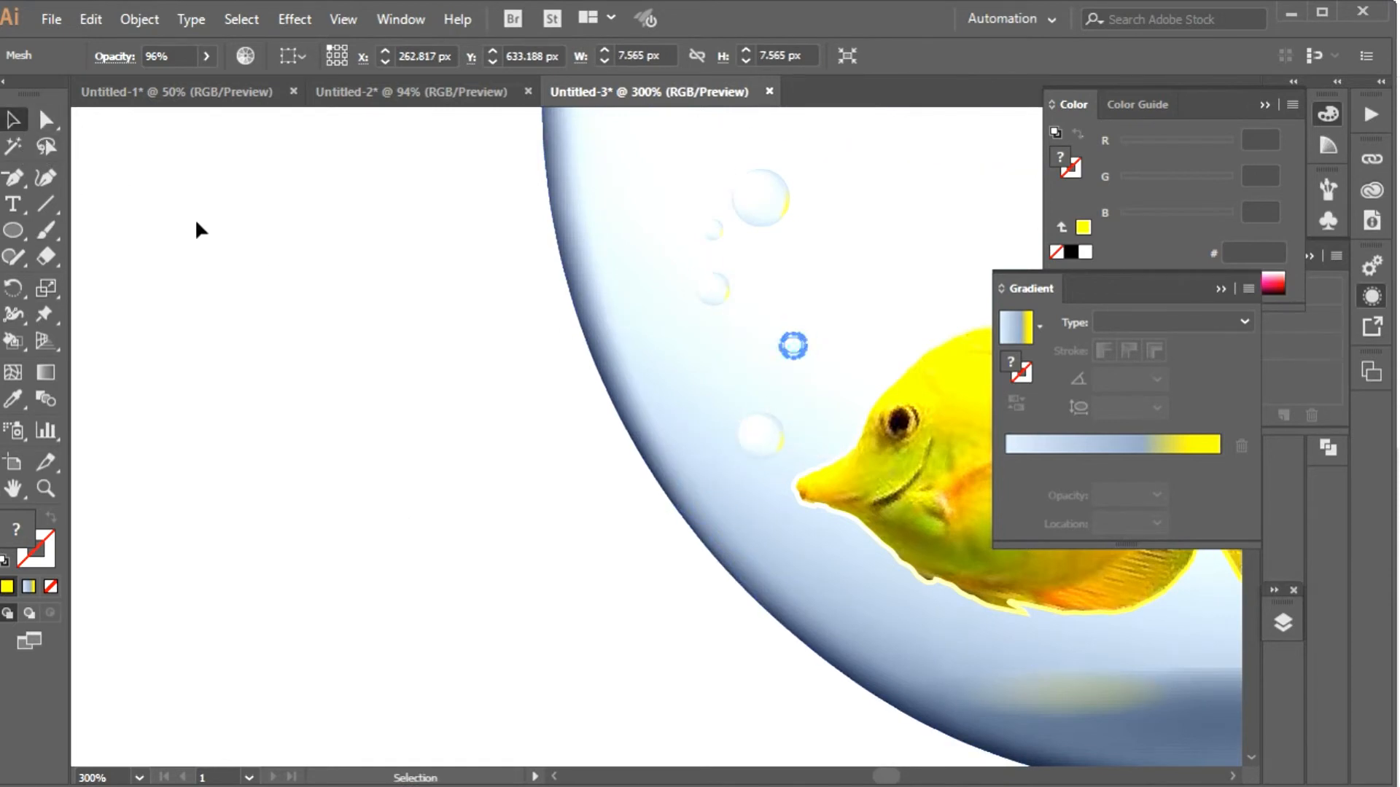
{"action": "left_click", "coordinate": [371, 573]}
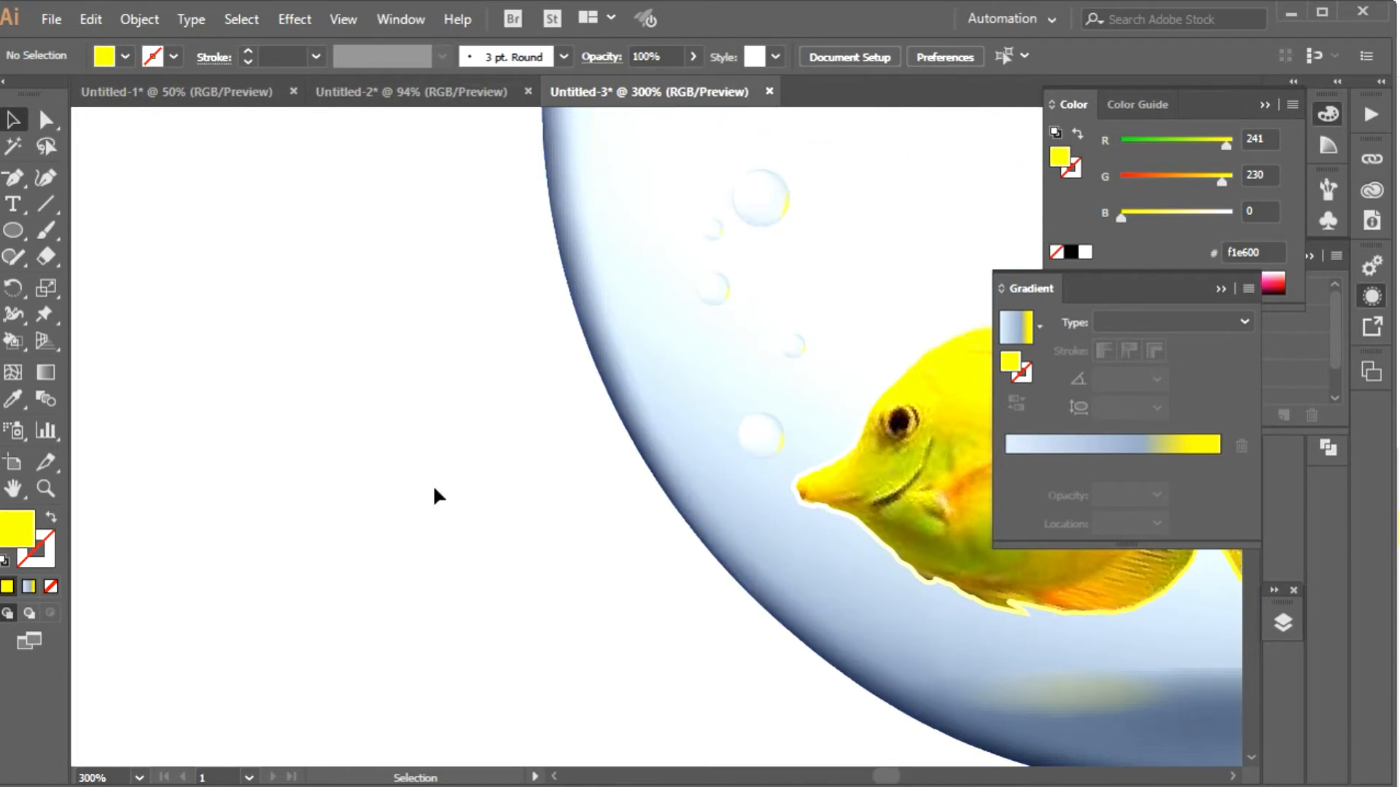
- Copy the 10.4 px bubble to the small fish's mouth and scale the copy down to about 8.2 px
{"action": "key", "text": "ctrl+minus"}
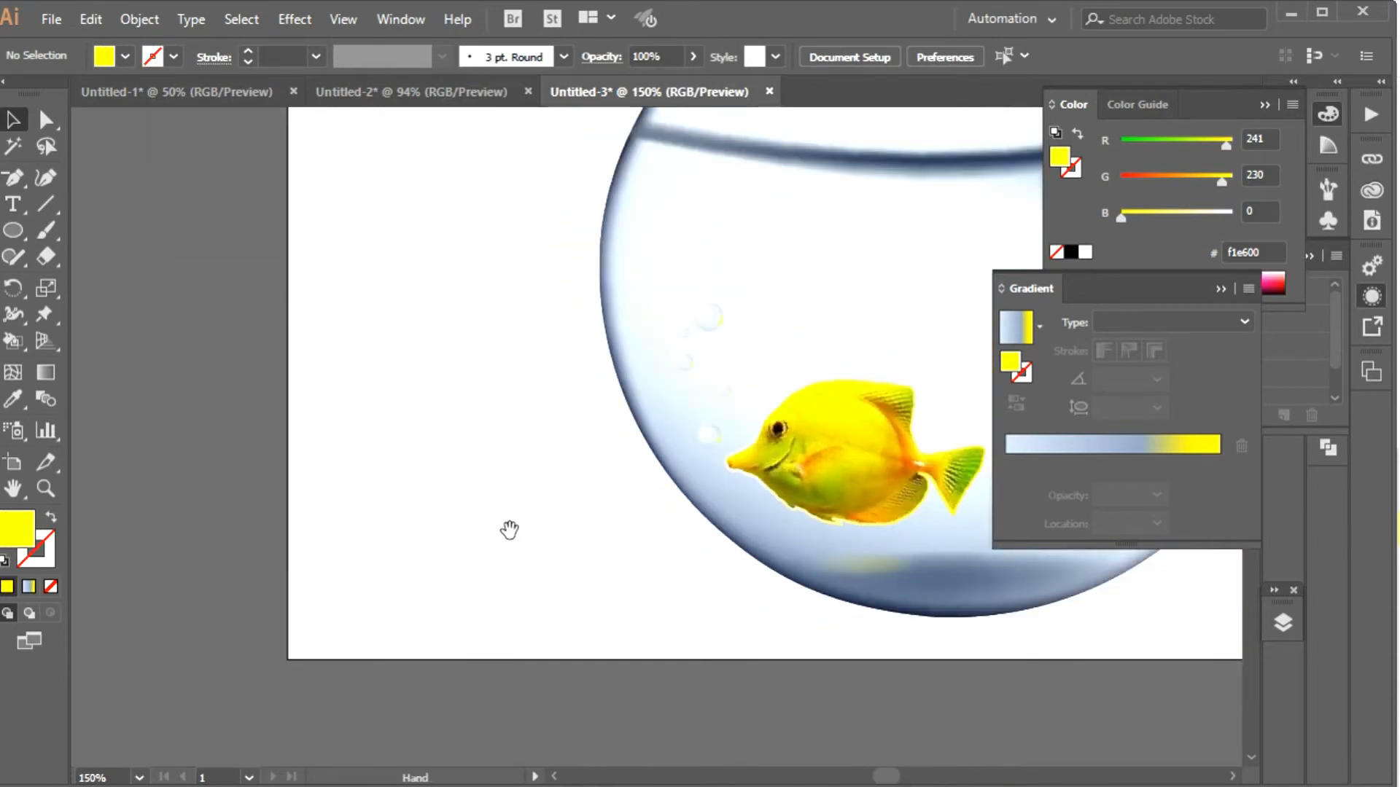
{"action": "left_click_drag", "start_coordinate": [509, 529], "coordinate": [194, 584]}
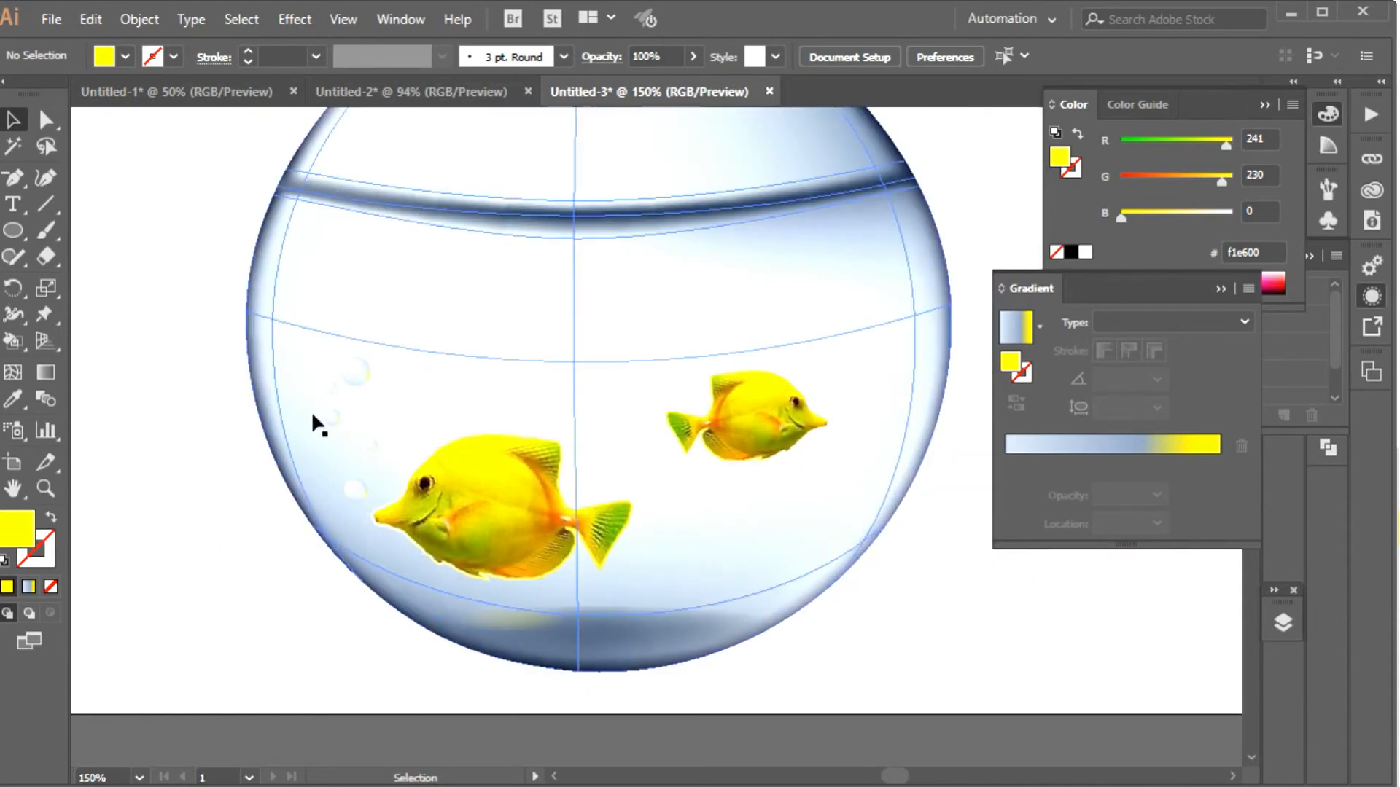
{"action": "left_click_drag", "start_coordinate": [340, 426], "coordinate": [843, 445]}
{"action": "key", "text": "ctrl+equal"}
{"action": "key", "text": "ctrl+equal"}
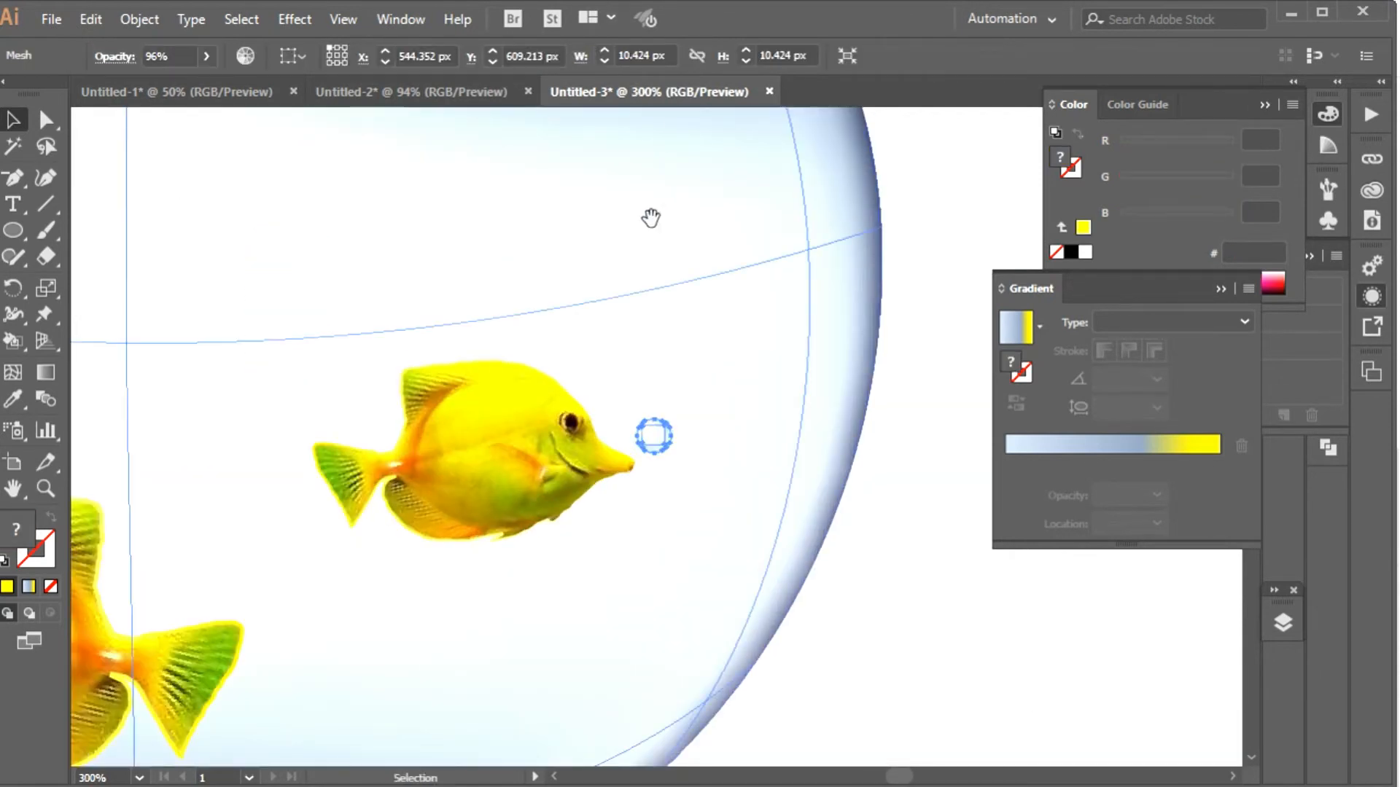
{"action": "left_click_drag", "start_coordinate": [650, 217], "coordinate": [585, 281]}
{"action": "left_click", "coordinate": [44, 296]}
{"action": "mouse_move", "coordinate": [727, 588]}
{"action": "left_mouse_down"}
{"action": "mouse_move", "coordinate": [700, 559]}
{"action": "mouse_move", "coordinate": [709, 567]}
{"action": "left_mouse_up"}
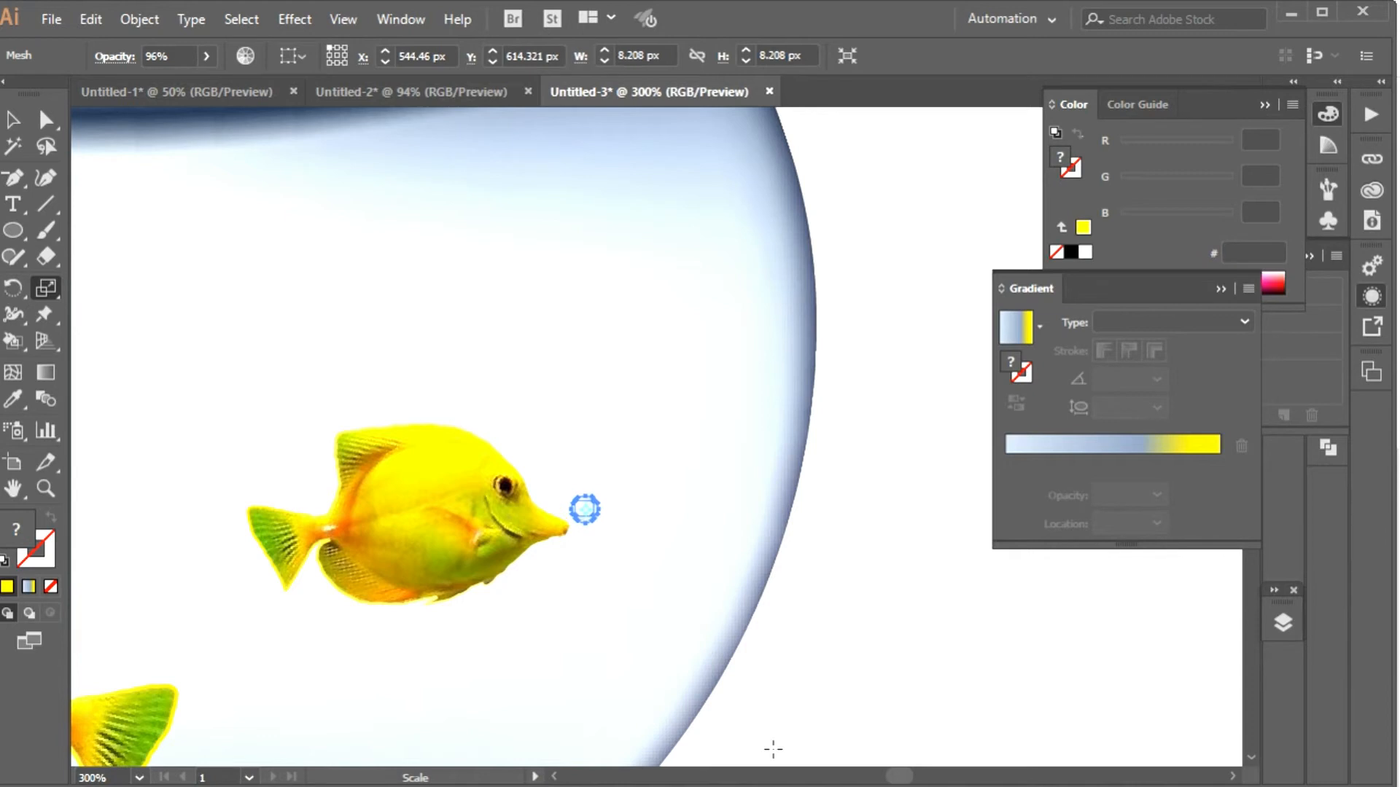
- Nudge the small fish's bubble closer to its mouth, then copy it up and right and enlarge the copy to about 11.7 px
{"action": "key", "text": "v"}
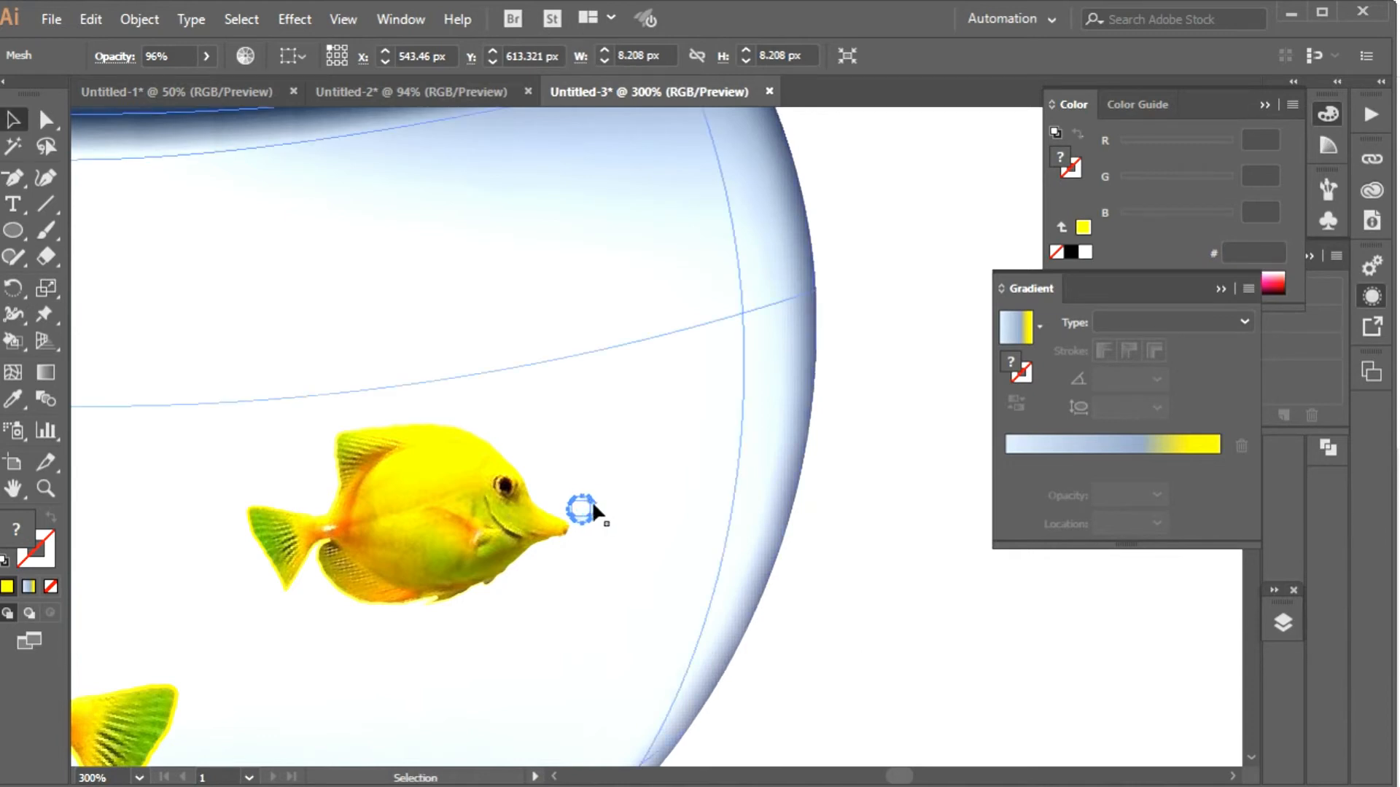
{"action": "left_click_drag", "start_coordinate": [586, 504], "coordinate": [630, 480]}
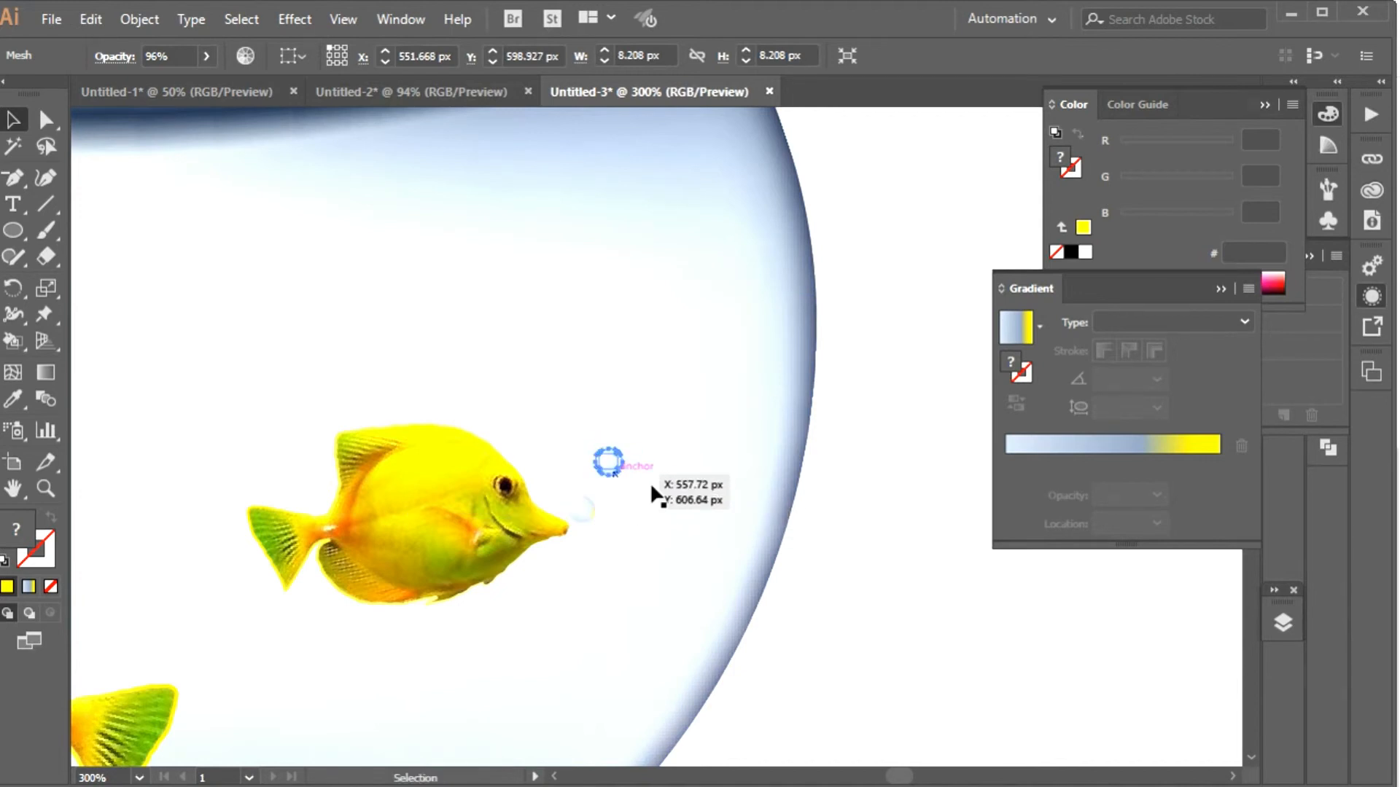
{"action": "key", "text": "shift+w"}
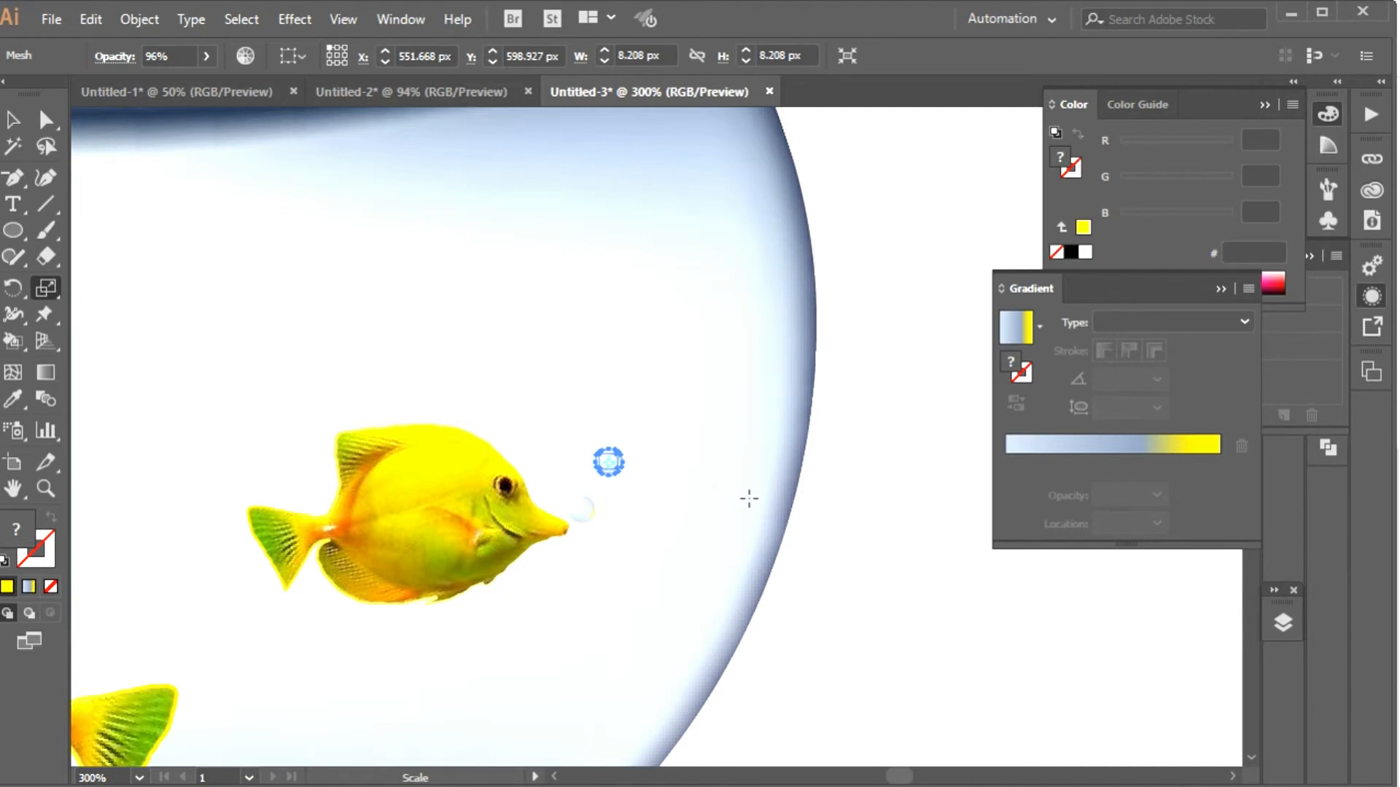
{"action": "mouse_move", "coordinate": [703, 481]}
{"action": "left_mouse_down"}
{"action": "mouse_move", "coordinate": [744, 503]}
{"action": "mouse_move", "coordinate": [706, 493]}
{"action": "left_mouse_up"}
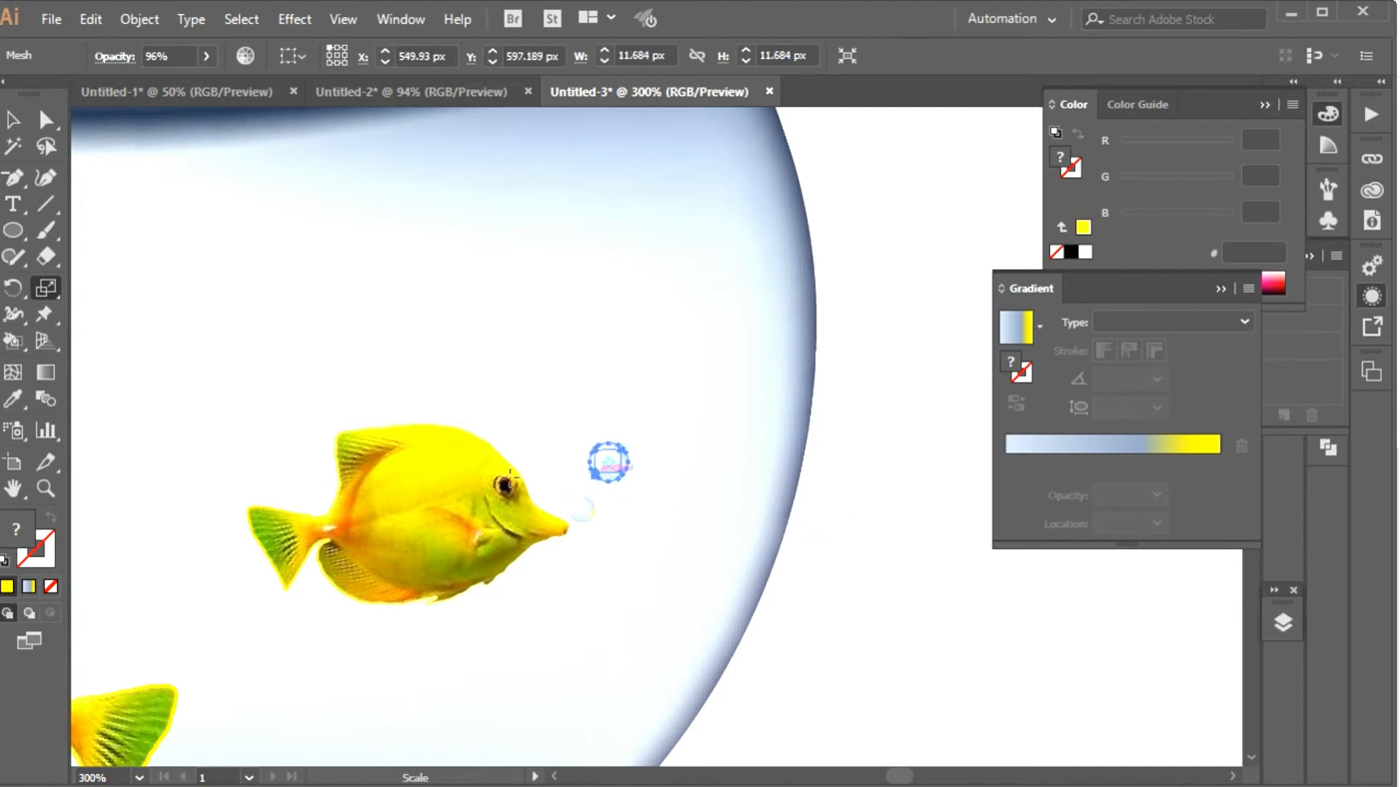
- Copy the small fish's 11.7 px bubble up and left, then scale the copy down to about 9.1 px
{"action": "key", "text": "v"}
{"action": "mouse_move", "coordinate": [611, 449]}
{"action": "left_mouse_down"}
{"action": "mouse_move", "coordinate": [584, 431]}
{"action": "mouse_move", "coordinate": [592, 399]}
{"action": "mouse_move", "coordinate": [574, 385]}
{"action": "mouse_move", "coordinate": [590, 374]}
{"action": "mouse_move", "coordinate": [568, 396]}
{"action": "mouse_move", "coordinate": [619, 440]}
{"action": "mouse_move", "coordinate": [557, 390]}
{"action": "left_mouse_up"}
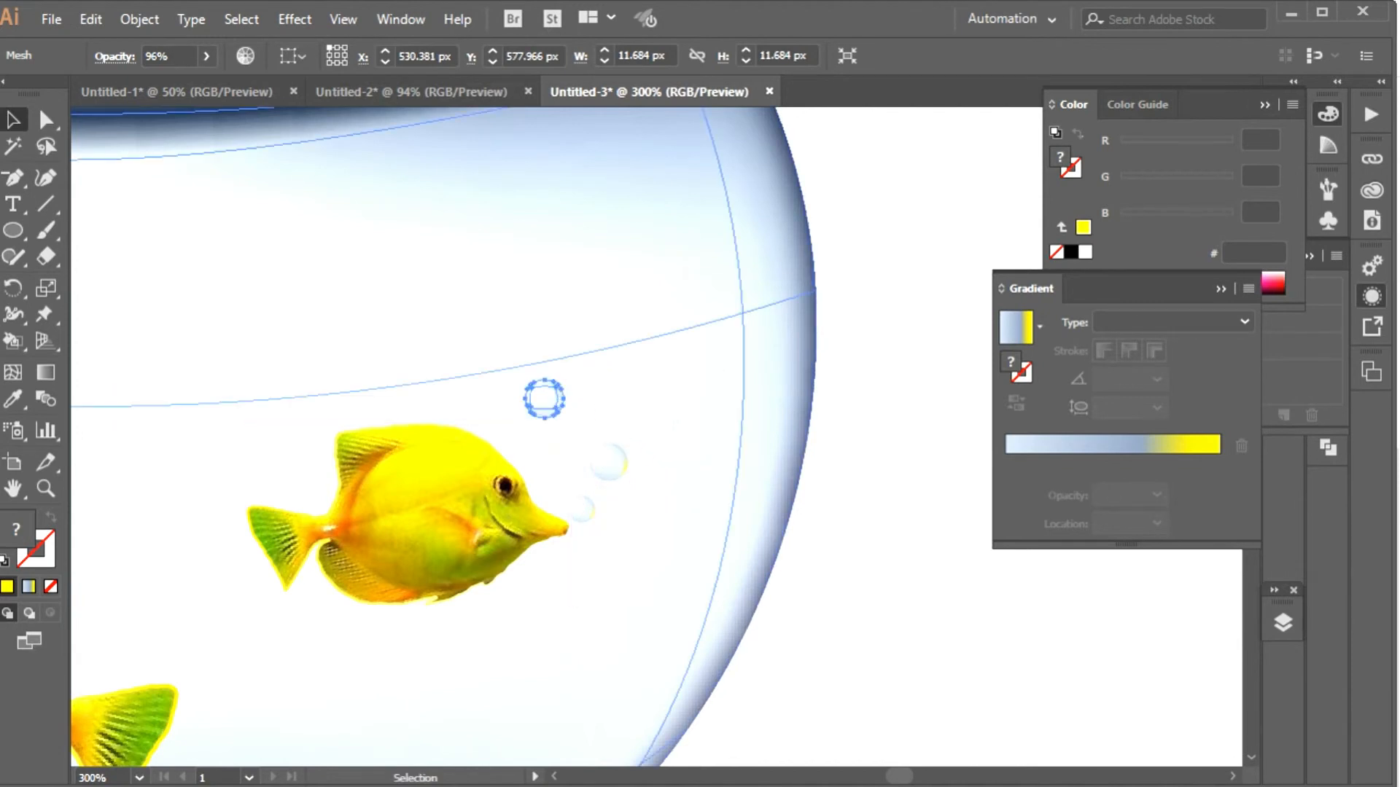
{"action": "key", "text": "s"}
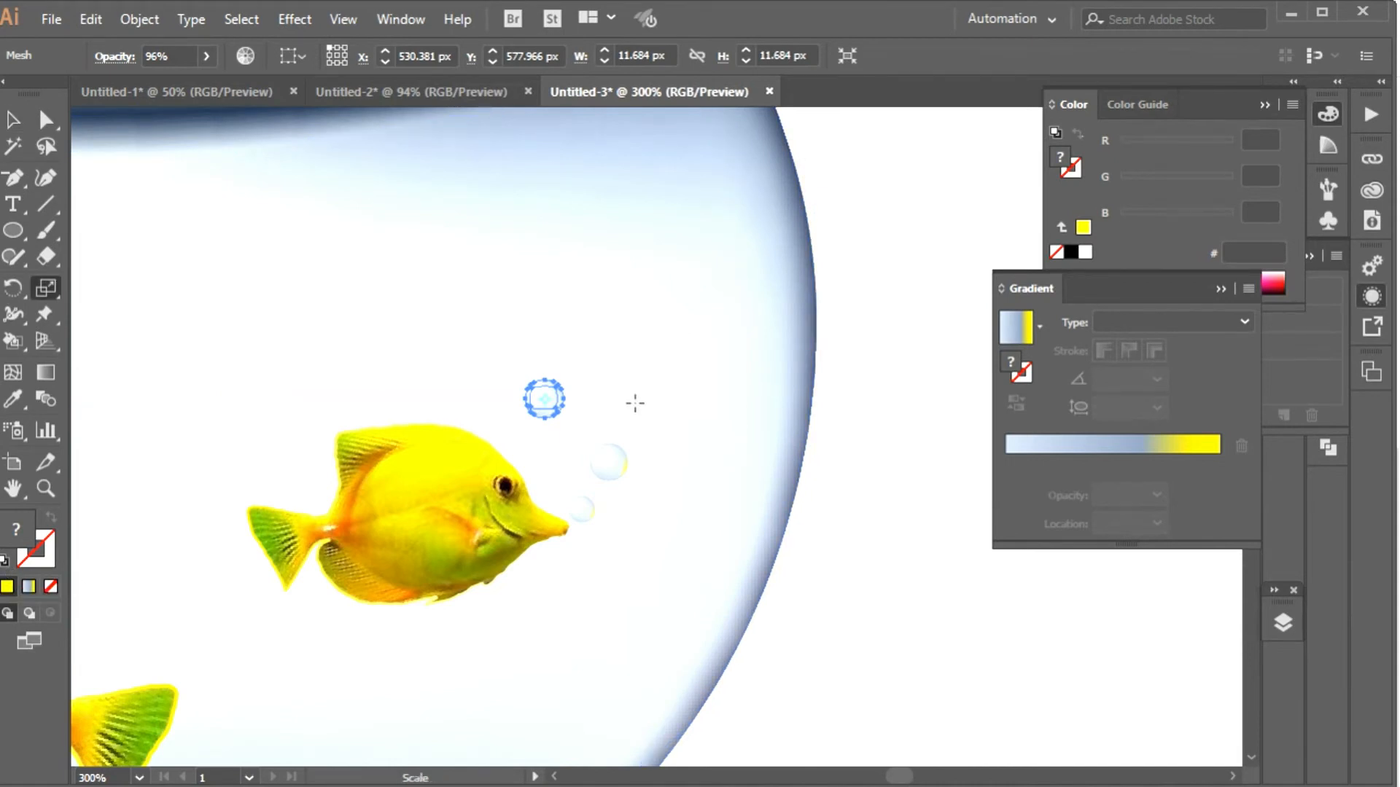
{"action": "left_click_drag", "start_coordinate": [653, 427], "coordinate": [616, 462]}
{"action": "left_click", "coordinate": [14, 119]}
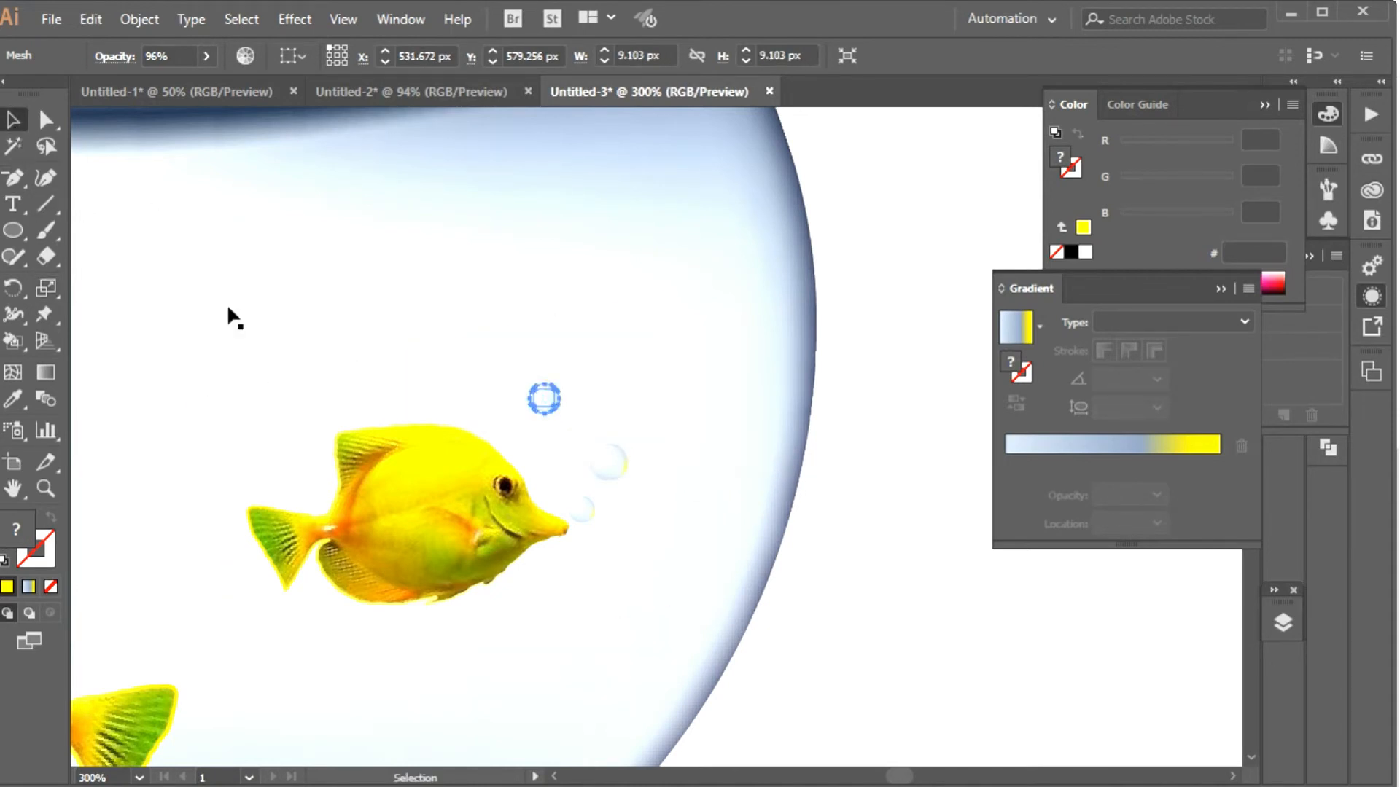
- Make two more copies of the 9.1 px bubble, one beside it and one above, and shrink the side copy to about 7.8 by 8.4 px
{"action": "left_click_drag", "start_coordinate": [552, 391], "coordinate": [651, 393]}
{"action": "left_click_drag", "start_coordinate": [735, 477], "coordinate": [719, 465]}
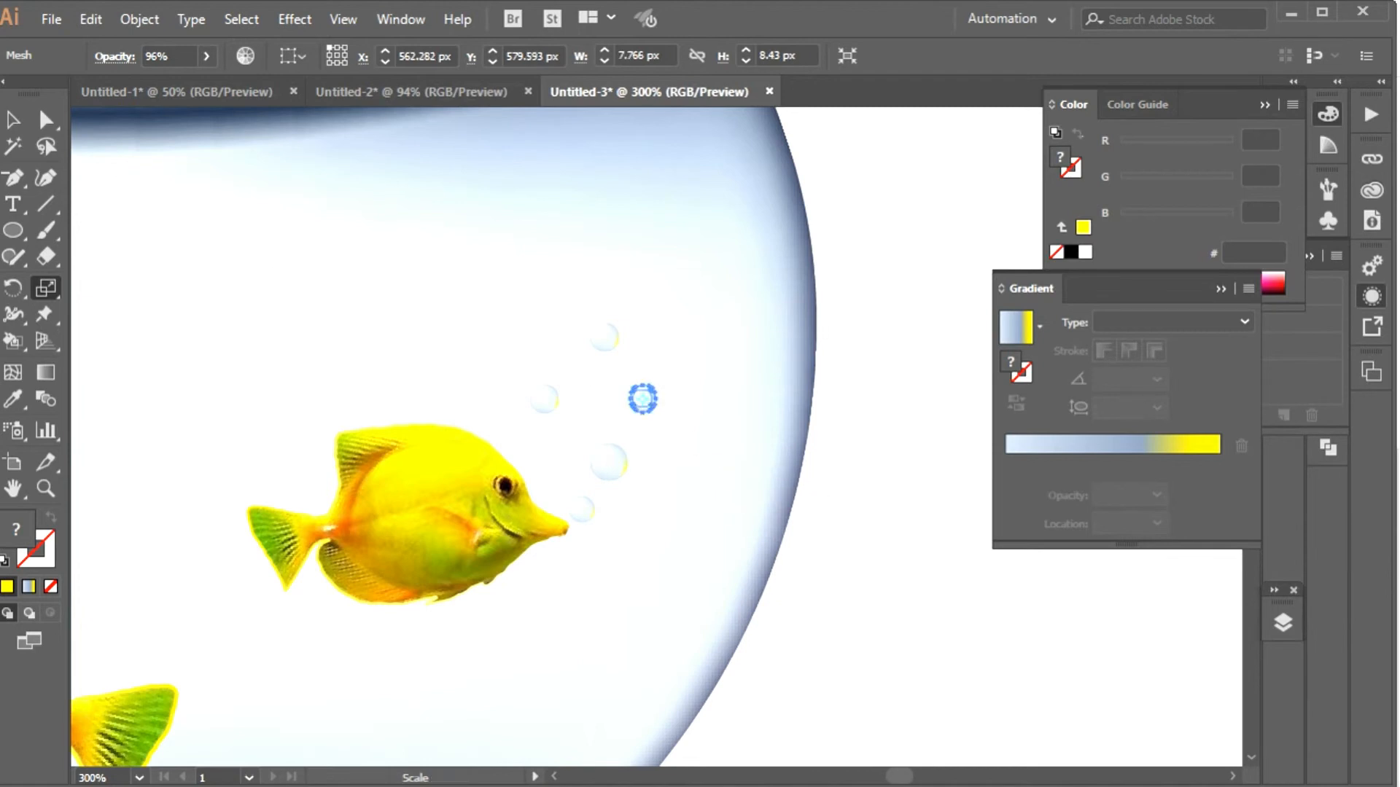
{"action": "left_click", "coordinate": [16, 121]}
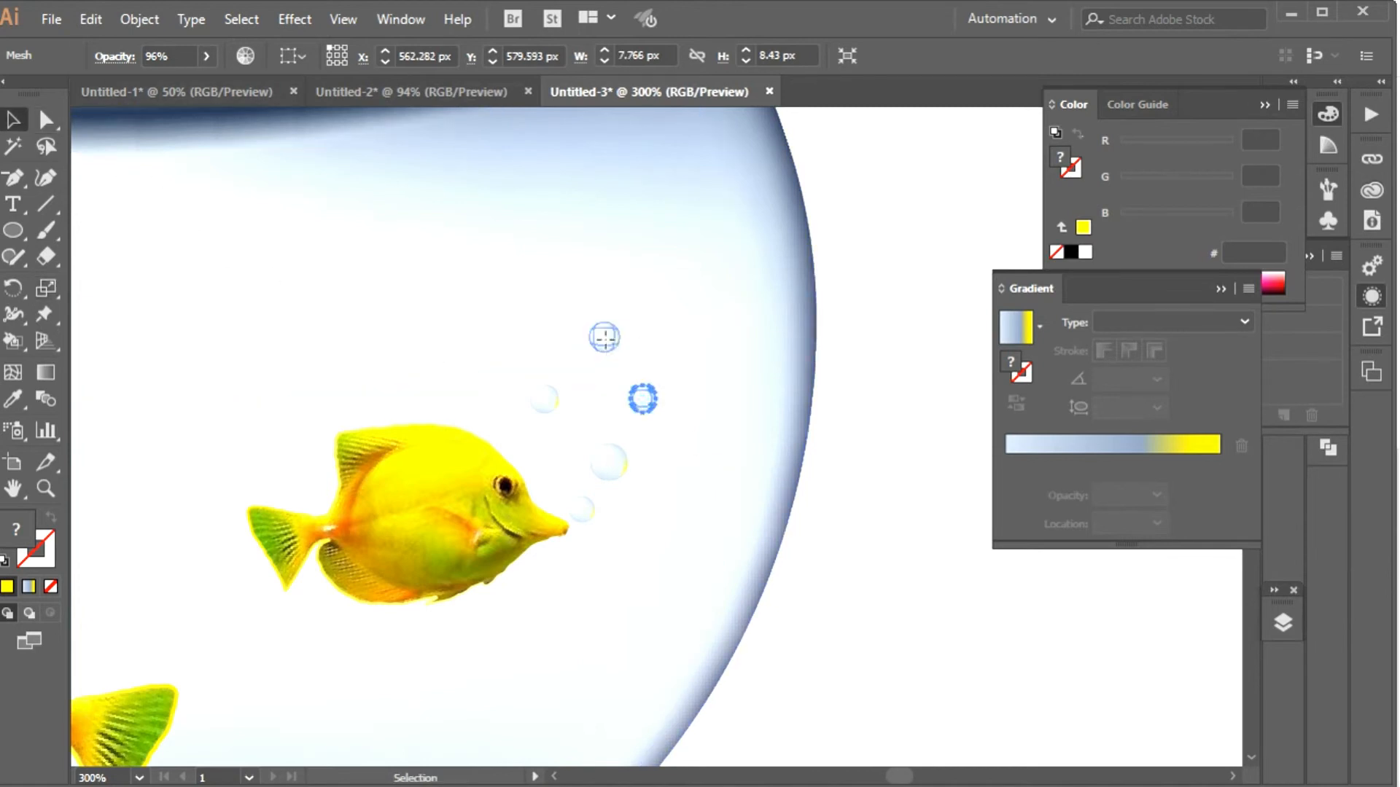
- Enlarge the small fish's topmost bubble to about 13.4 px and deselect it
{"action": "left_click", "coordinate": [605, 337]}
{"action": "left_click", "coordinate": [47, 288]}
{"action": "left_click_drag", "start_coordinate": [638, 393], "coordinate": [655, 404]}
{"action": "left_click_drag", "start_coordinate": [684, 358], "coordinate": [683, 393]}
{"action": "left_click", "coordinate": [13, 120]}
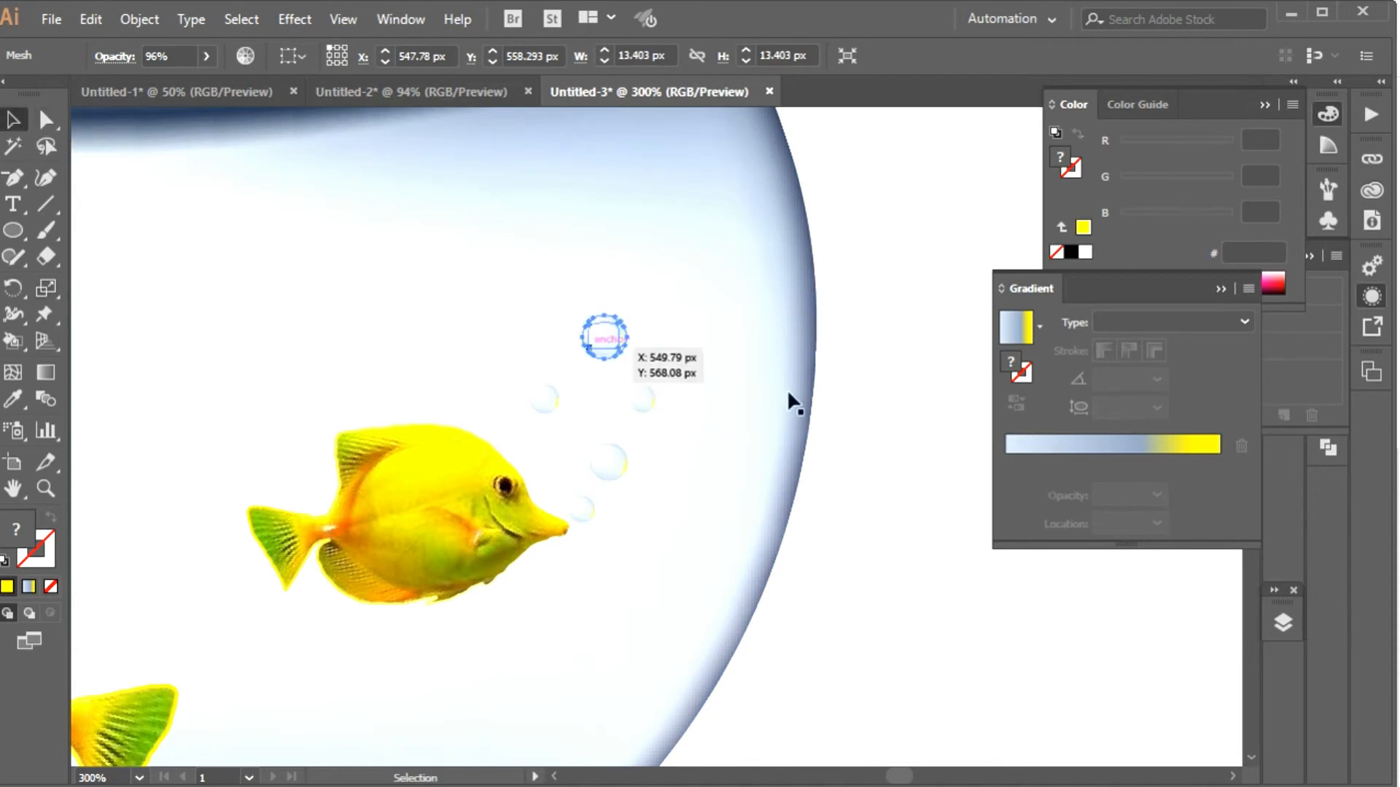
{"action": "left_click", "coordinate": [898, 399]}
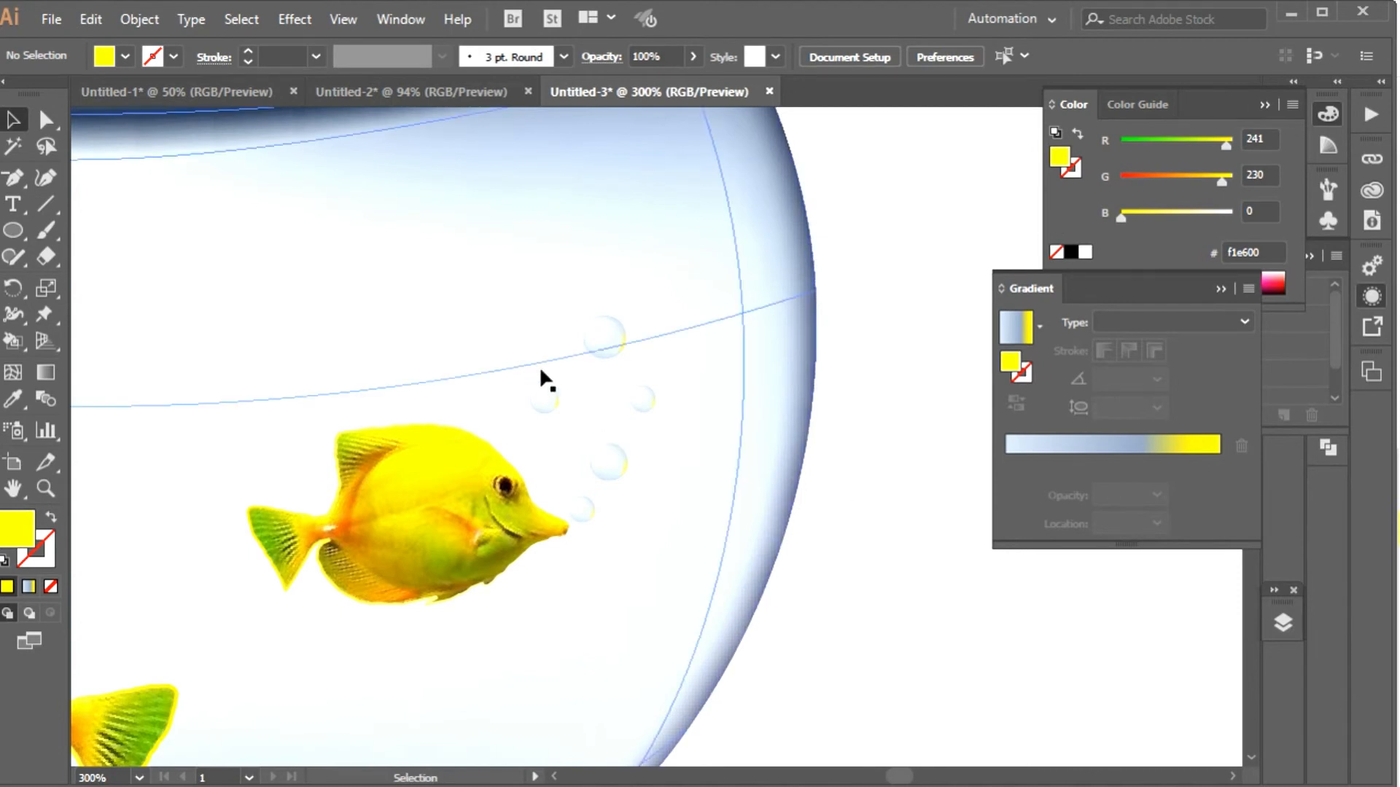
- Shift the small fish's upper four bubbles slightly up and right and add the lowest bubble to the selection
{"action": "left_click", "coordinate": [607, 336]}
{"action": "left_click", "coordinate": [544, 398], "text": "shift"}
{"action": "left_click", "coordinate": [642, 398], "text": "shift"}
{"action": "left_click_drag", "start_coordinate": [605, 447], "coordinate": [611, 442], "text": "shift"}
{"action": "left_click", "coordinate": [581, 509], "text": "shift"}
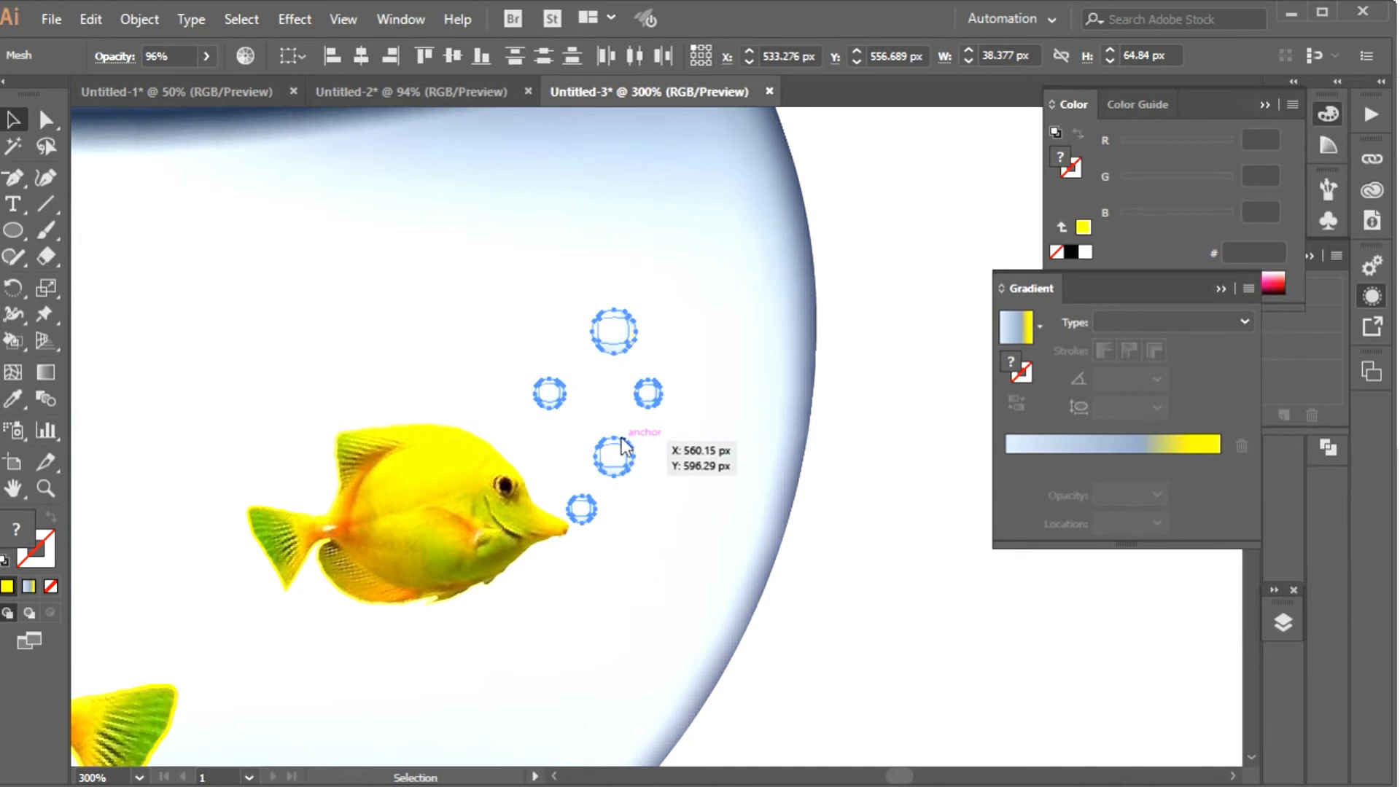
{"action": "right_click", "coordinate": [623, 439]}
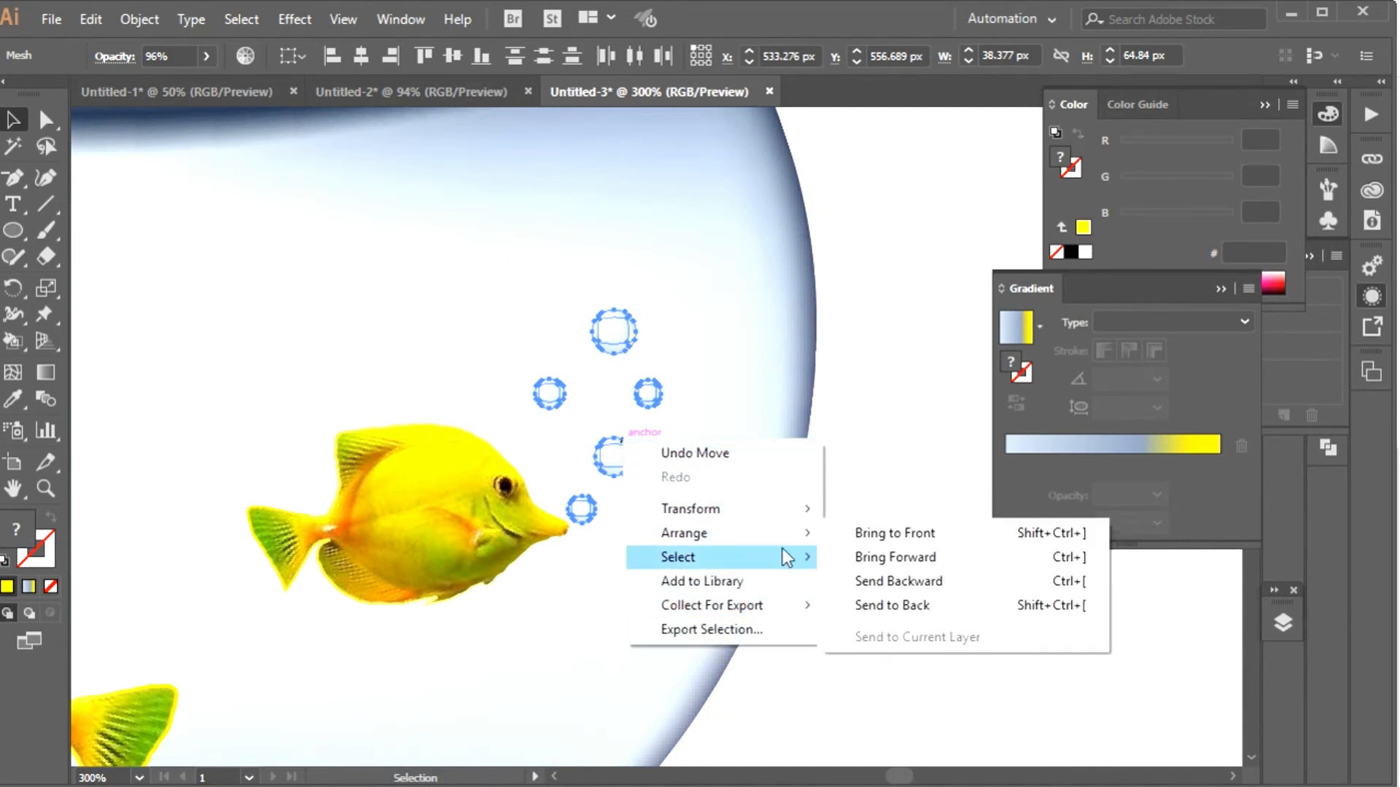
{"action": "mouse_move", "coordinate": [766, 510]}
{"action": "left_click", "coordinate": [820, 567]}
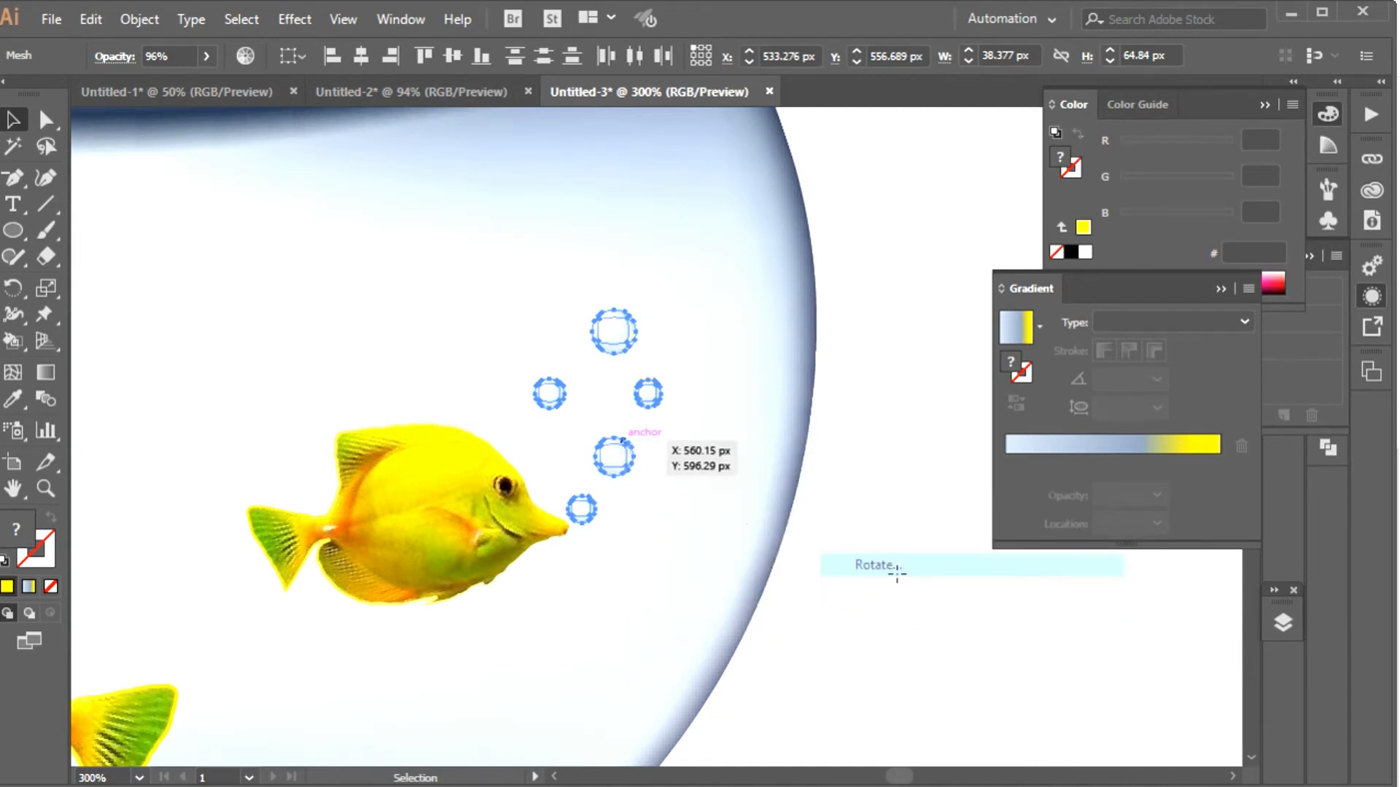
{"action": "left_click_drag", "start_coordinate": [266, 574], "coordinate": [525, 375]}
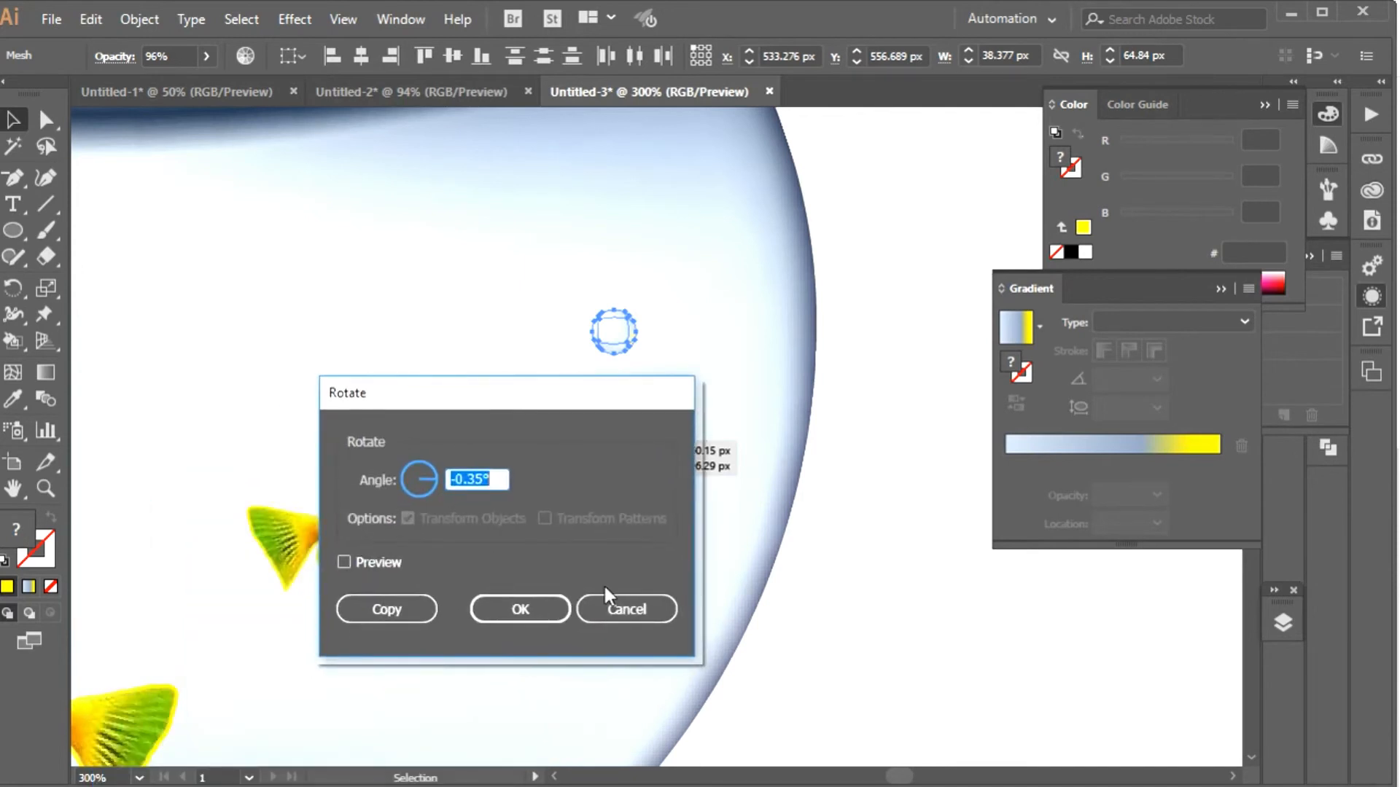
{"action": "left_click", "coordinate": [619, 601]}
- Reflect the small fish's five selected bubbles across the vertical axis
{"action": "right_click", "coordinate": [724, 361]}
{"action": "mouse_move", "coordinate": [790, 426]}
{"action": "left_click", "coordinate": [970, 507]}
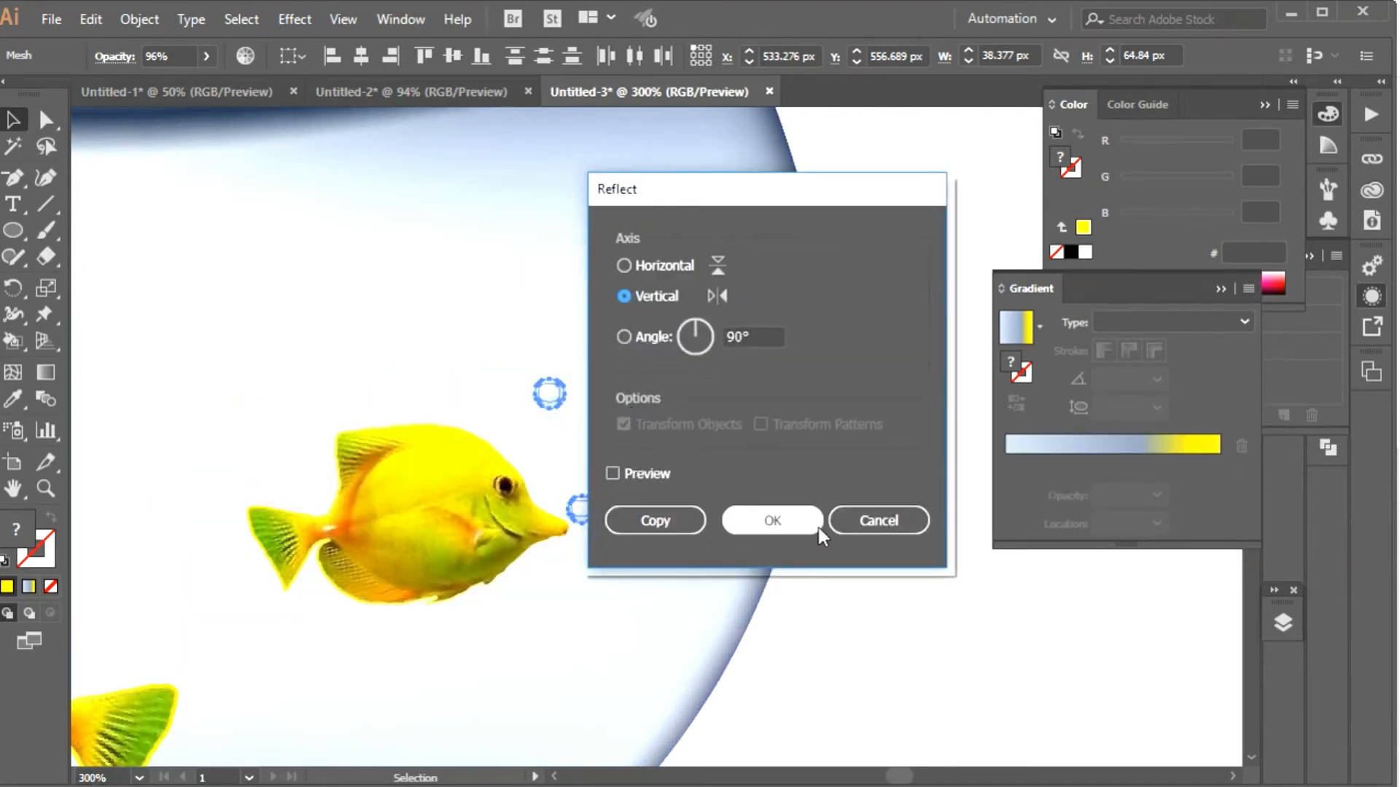
{"action": "left_click", "coordinate": [792, 522]}
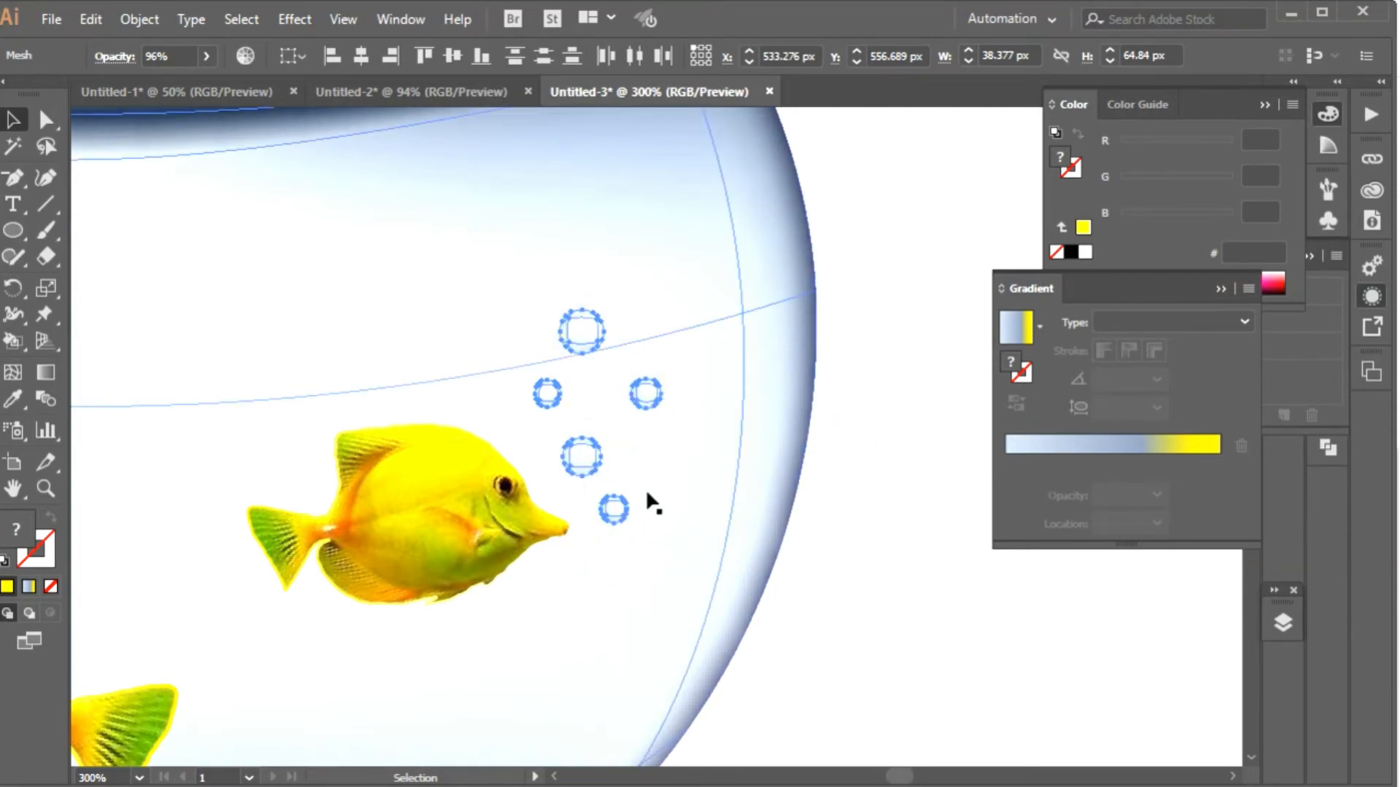
- Move the mirrored bubbles back to the small fish's mouth and reposition individual bubbles into an irregular rising trail
{"action": "left_click_drag", "start_coordinate": [581, 459], "coordinate": [562, 467]}
{"action": "left_click", "coordinate": [929, 461]}
{"action": "left_click_drag", "start_coordinate": [528, 399], "coordinate": [583, 443]}
{"action": "left_click_drag", "start_coordinate": [552, 328], "coordinate": [575, 328]}
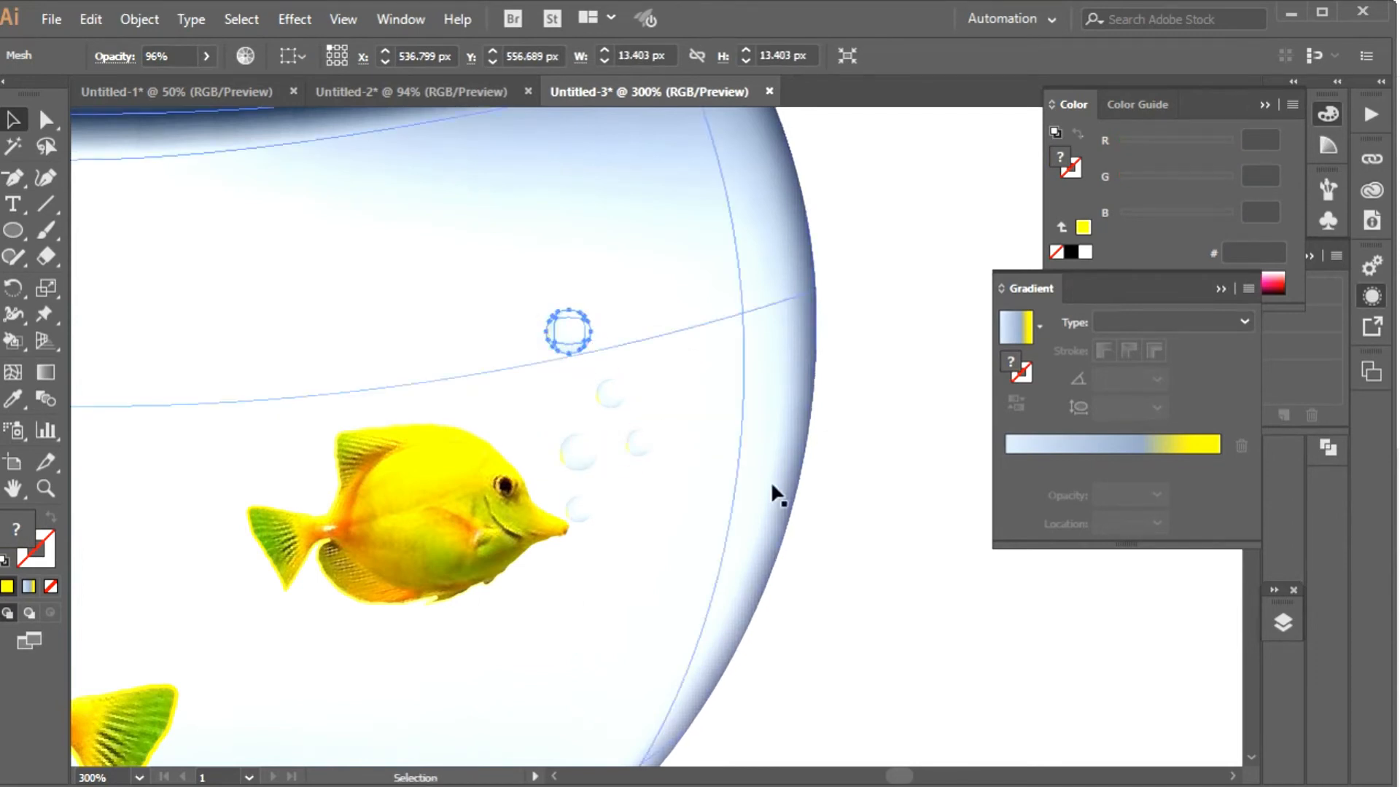
{"action": "left_click", "coordinate": [864, 457]}
- Draw a wide, flat ellipse directly beneath the fishbowl's base
{"action": "key", "text": "ctrl+1"}
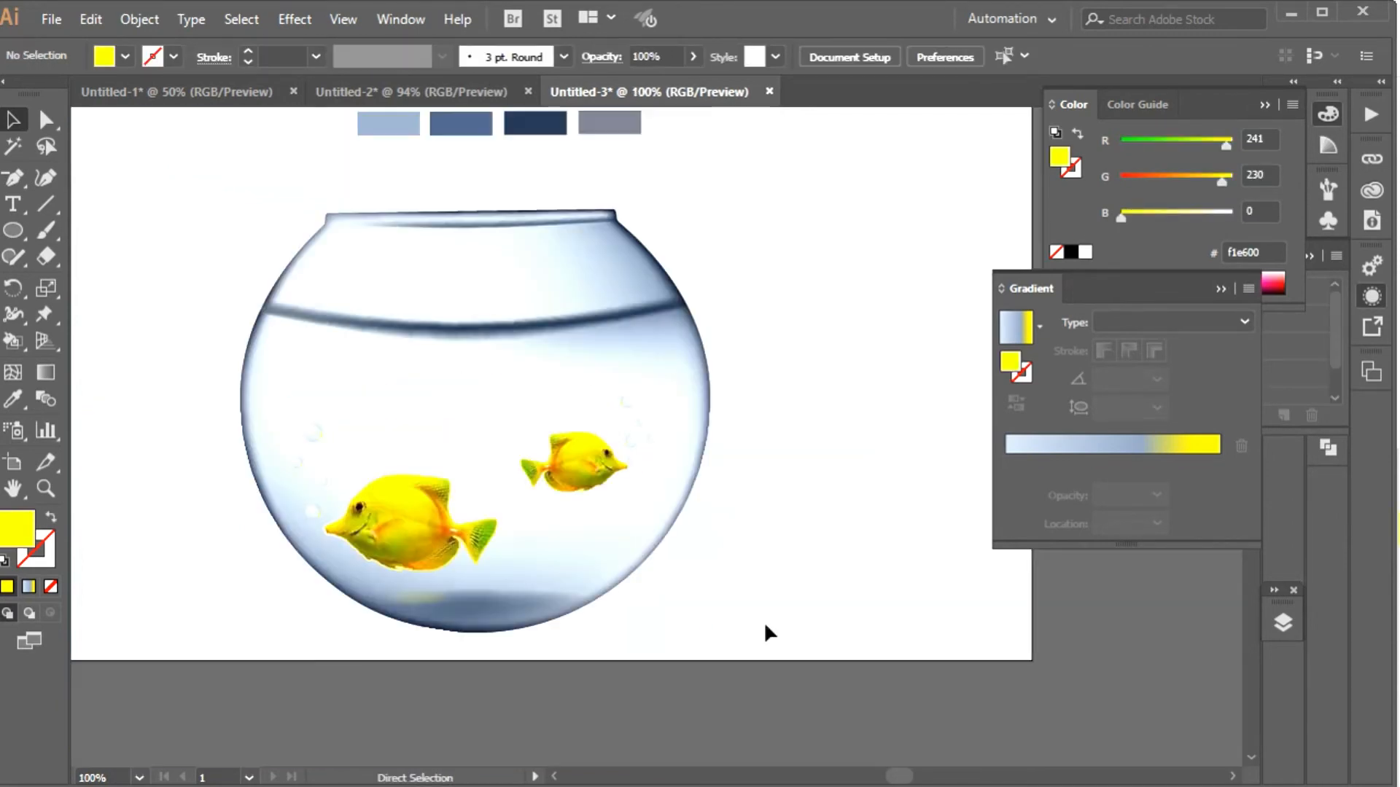
{"action": "key", "text": "space"}
{"action": "left_click_drag", "start_coordinate": [738, 594], "coordinate": [768, 586]}
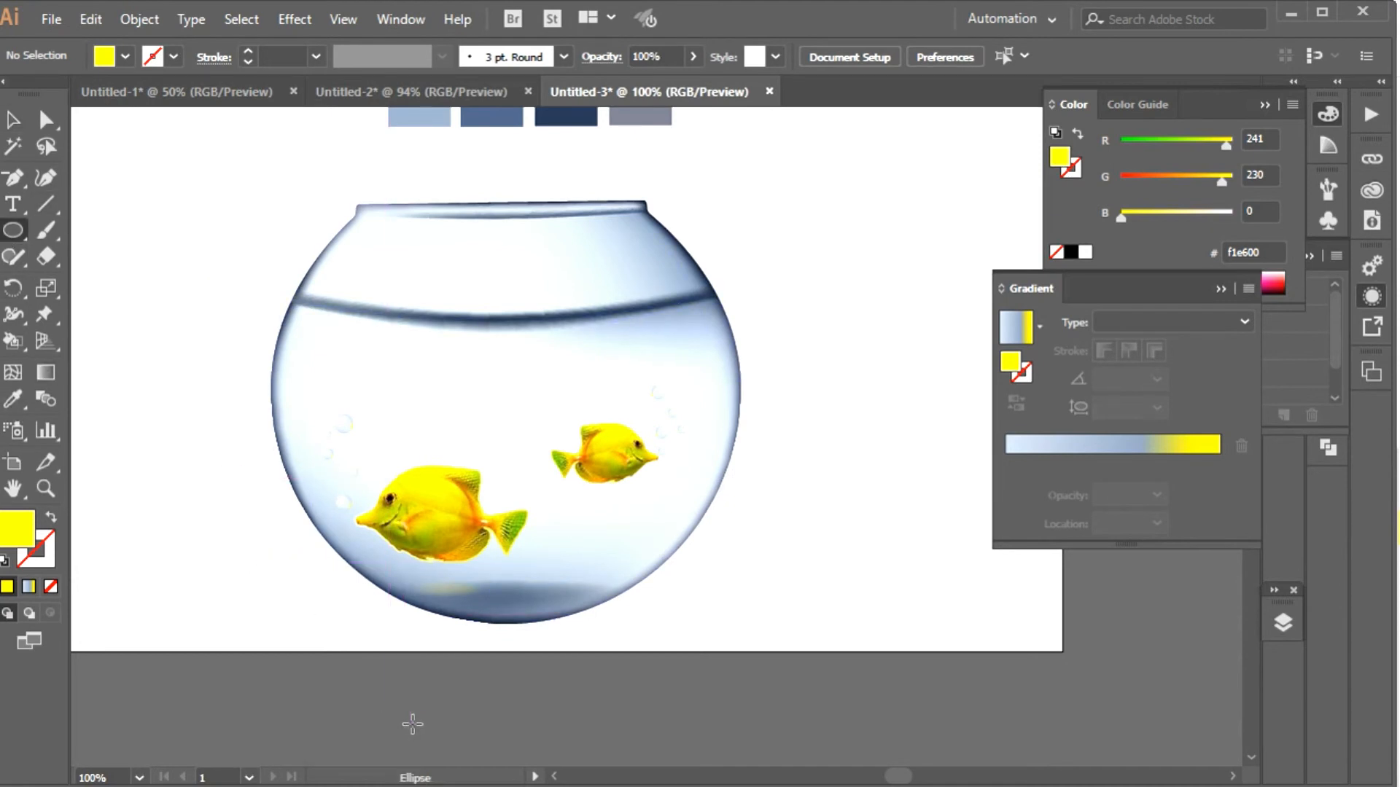
{"action": "left_click_drag", "start_coordinate": [394, 625], "coordinate": [640, 651]}
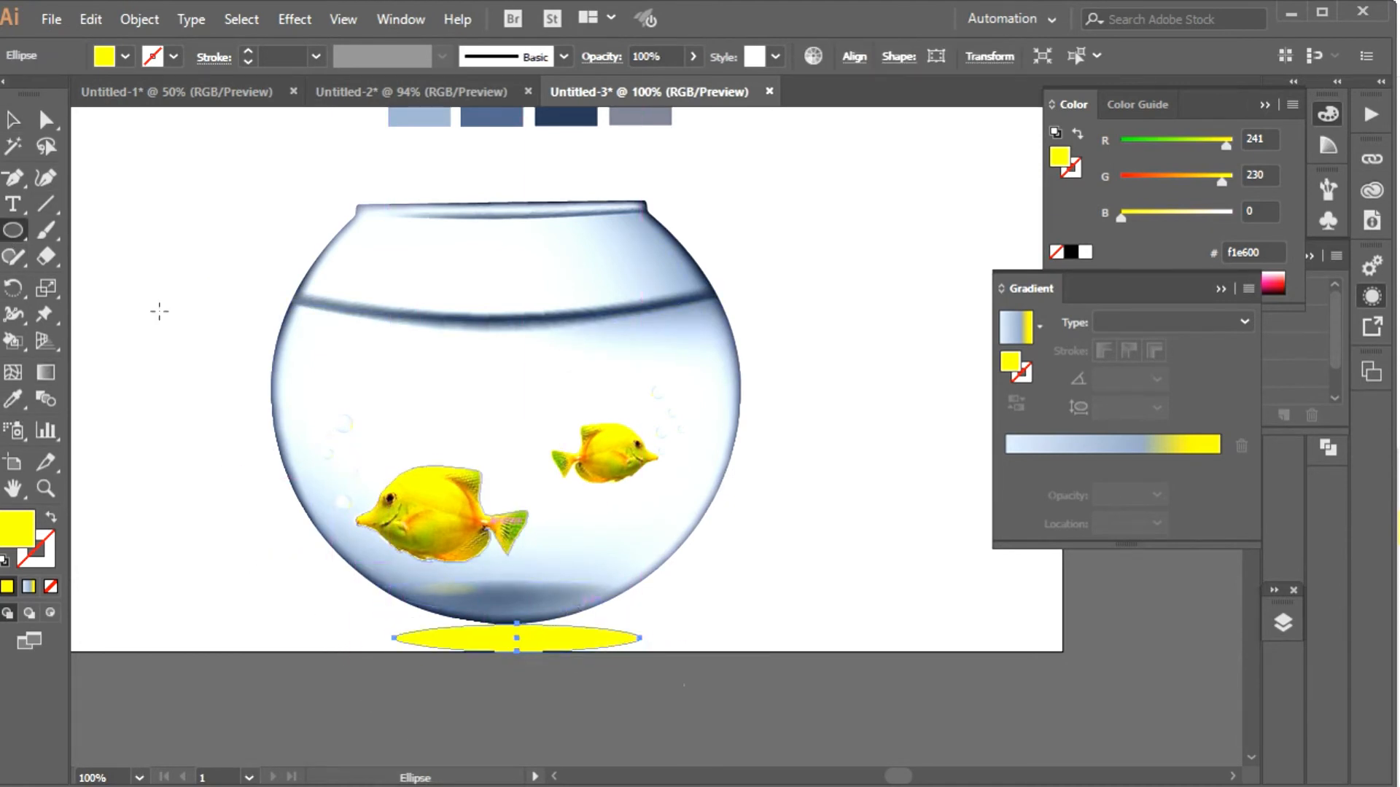
- Recolour the ellipse beneath the bowl to dark grey 333333
{"action": "double_click", "coordinate": [18, 541]}
{"action": "left_click", "coordinate": [626, 646]}
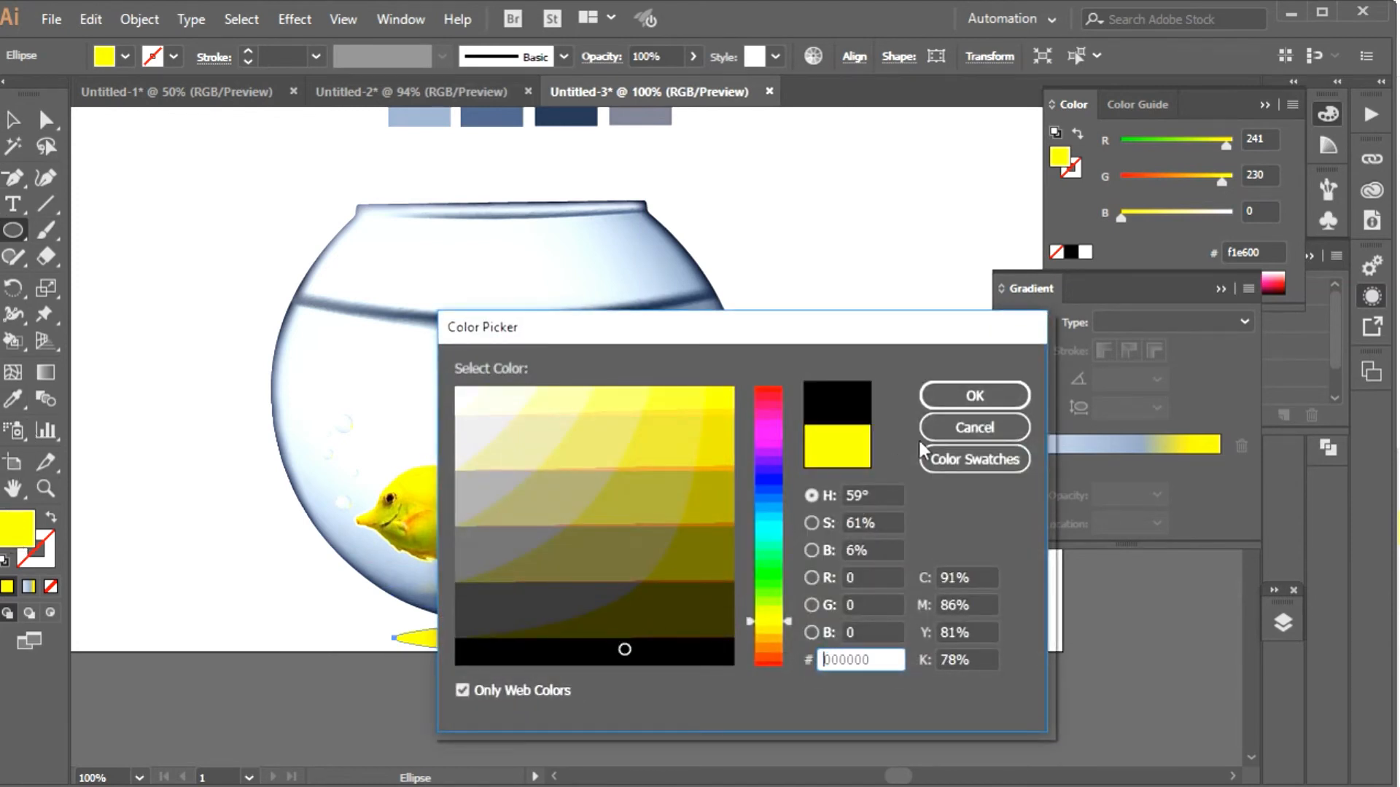
{"action": "left_click", "coordinate": [975, 396]}
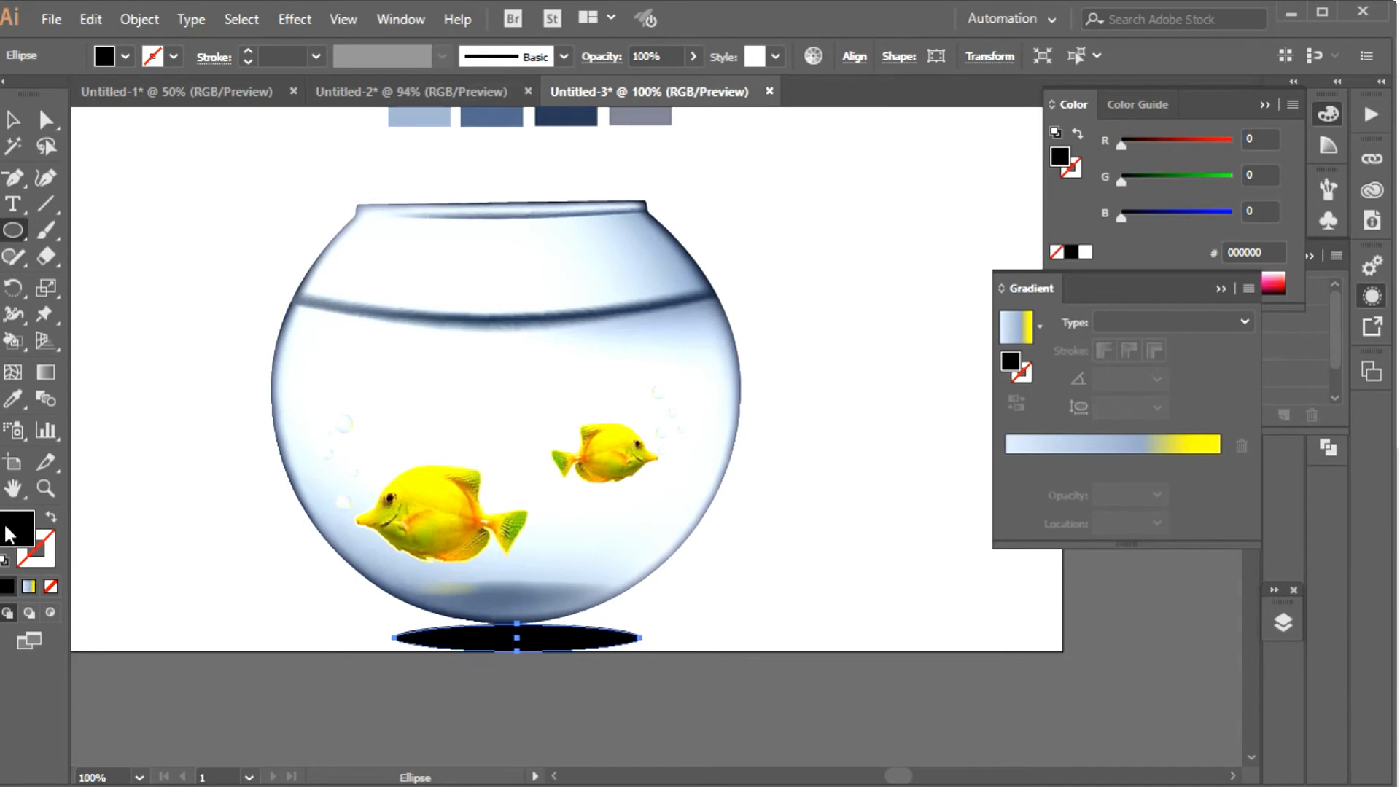
{"action": "double_click", "coordinate": [8, 536]}
{"action": "left_click", "coordinate": [493, 625]}
{"action": "left_click", "coordinate": [1006, 402]}
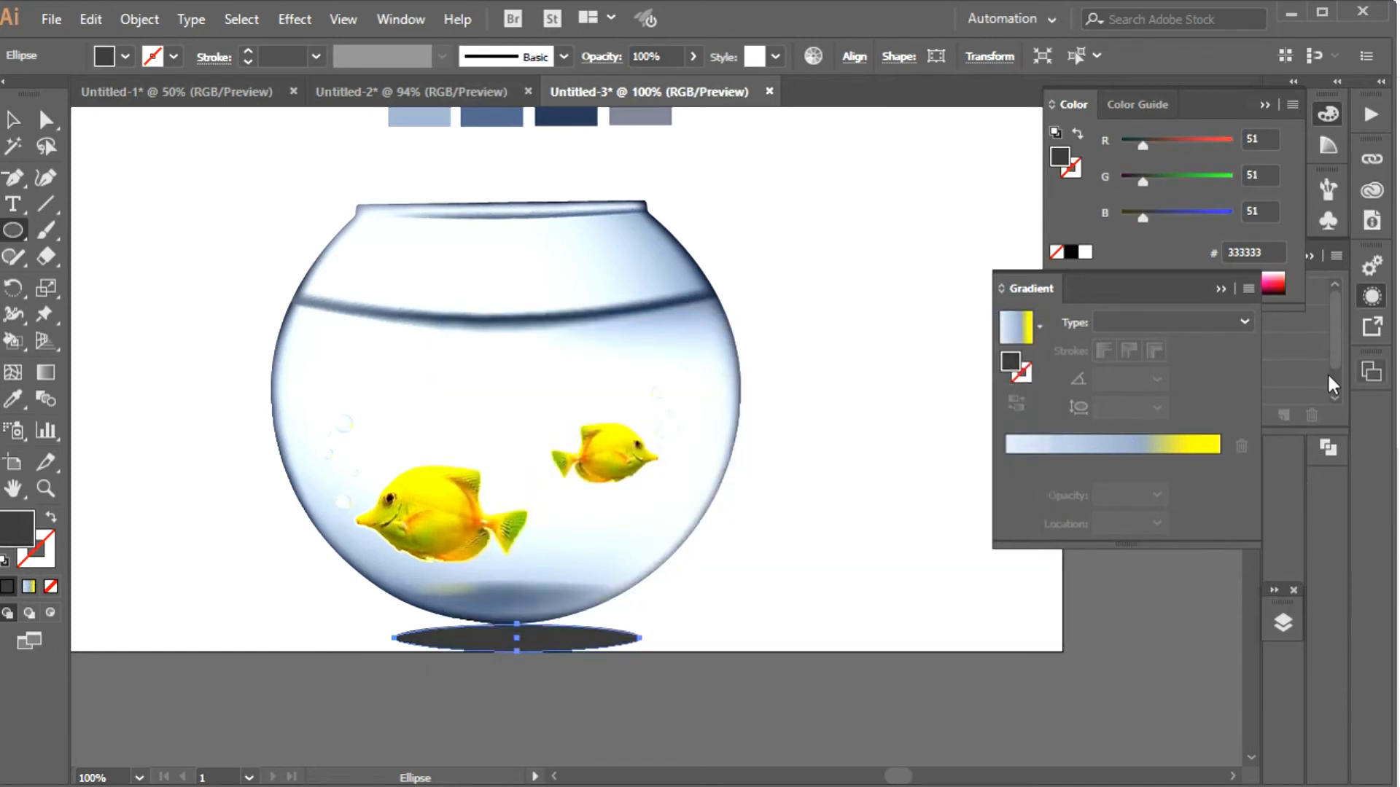
- Apply a Feather effect with a 12 px radius to the dark grey ellipse
{"action": "left_click", "coordinate": [1384, 297]}
{"action": "left_click", "coordinate": [1359, 296]}
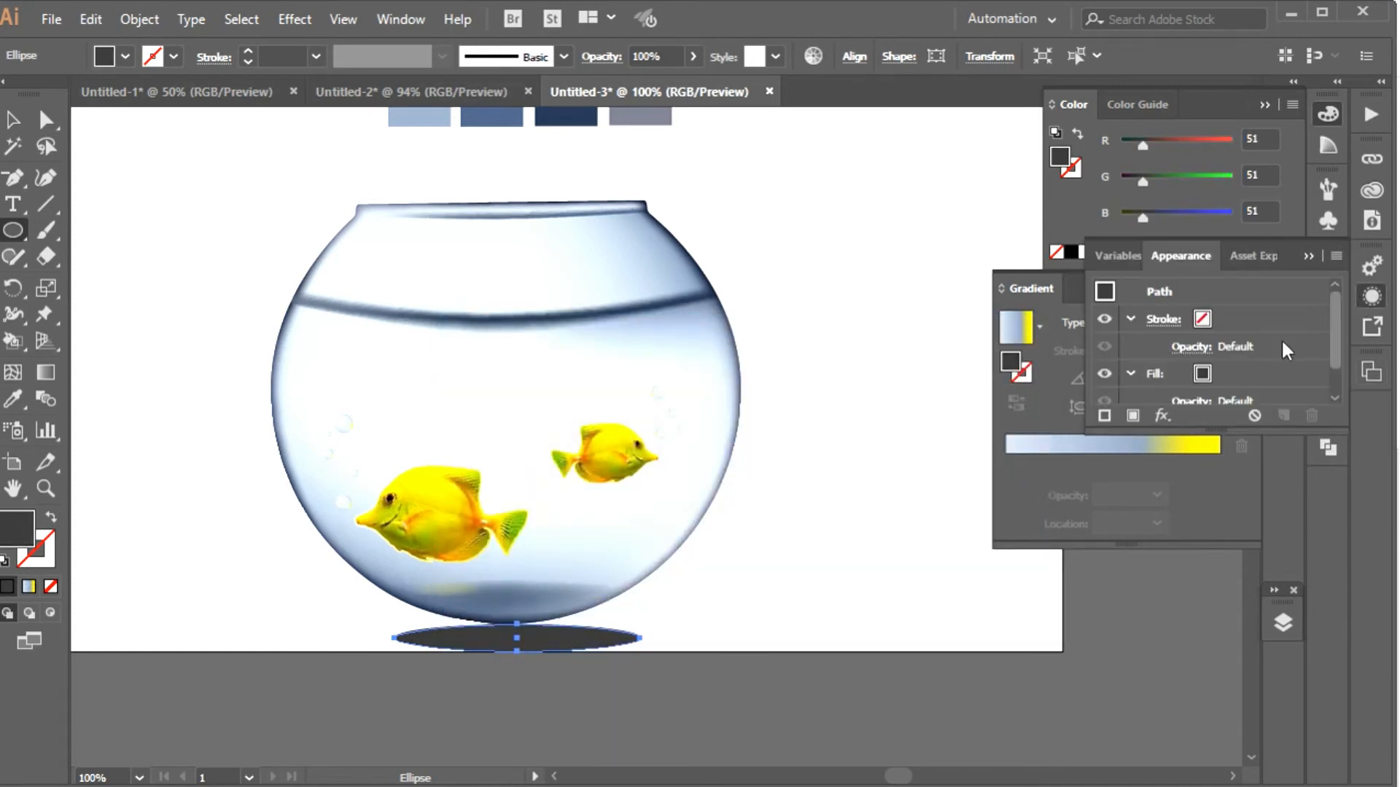
{"action": "left_click", "coordinate": [1162, 415]}
{"action": "mouse_move", "coordinate": [1186, 637]}
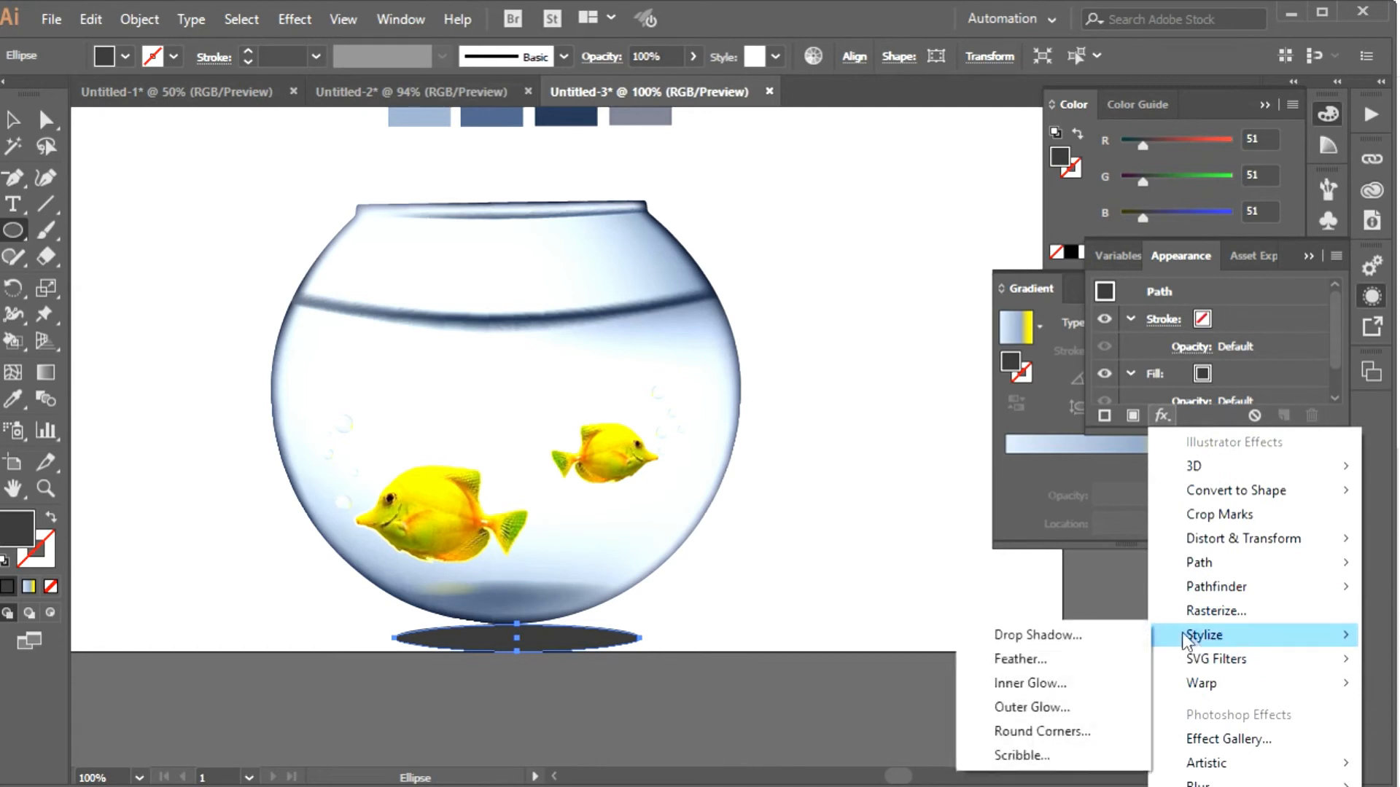
{"action": "left_click", "coordinate": [1021, 659]}
{"action": "left_click", "coordinate": [1021, 610]}
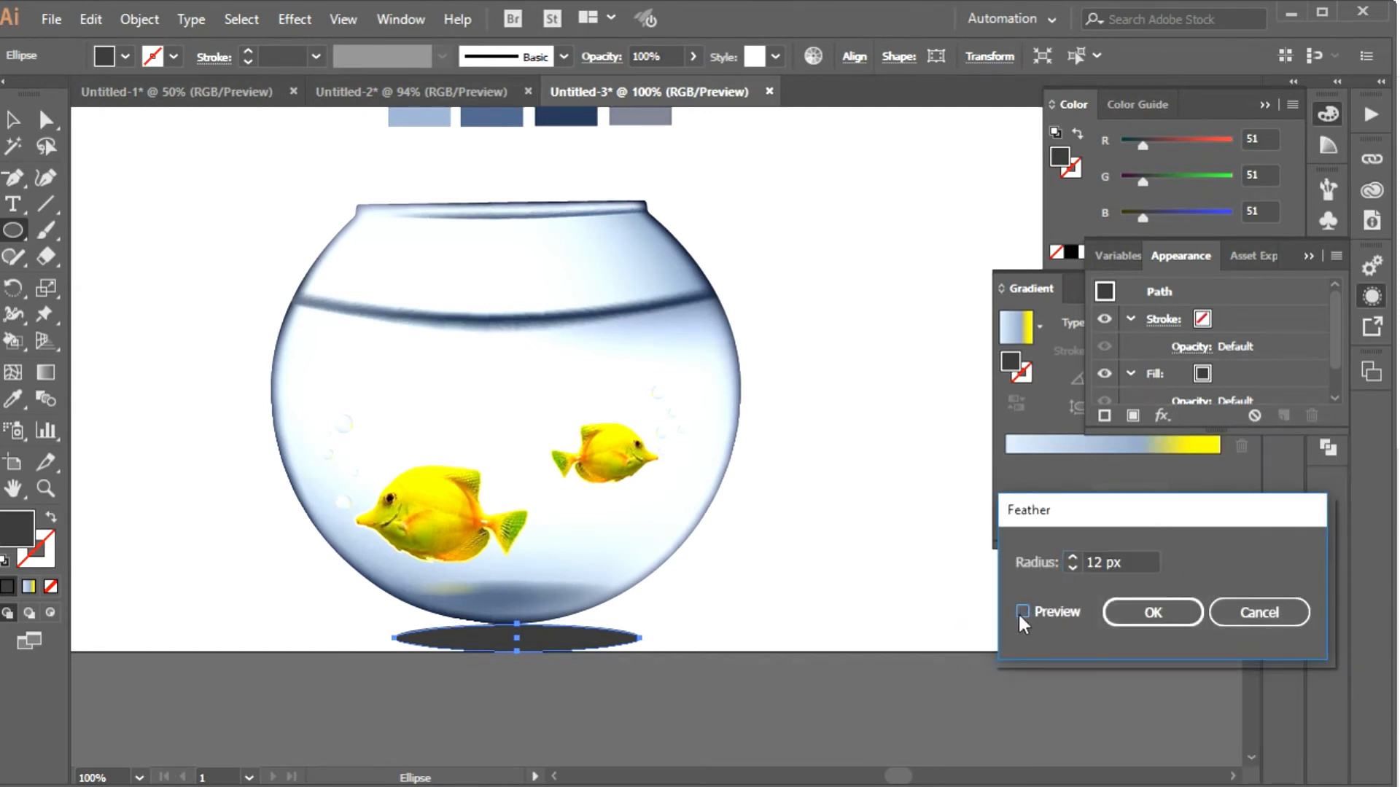
{"action": "left_click", "coordinate": [1148, 612]}
- Send the feathered shadow behind the bowl, nudge it up so only its lower edge shows under the base, and deselect it
{"action": "key", "text": "Up"}
{"action": "key", "text": "Up"}
{"action": "key", "text": "Up"}
{"action": "key", "text": "Up"}
{"action": "key", "text": "Up"}
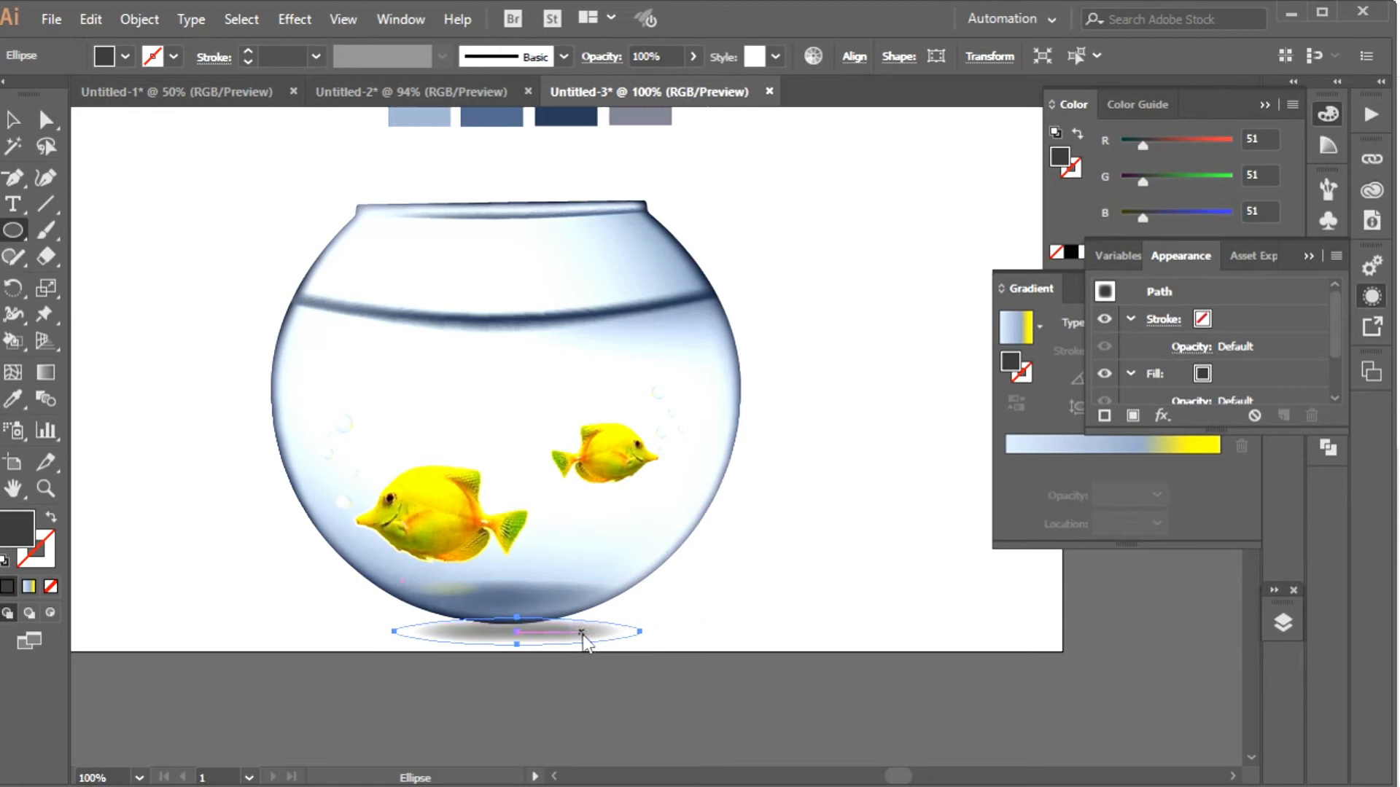
{"action": "right_click", "coordinate": [582, 632]}
{"action": "mouse_move", "coordinate": [690, 525]}
{"action": "left_click", "coordinate": [922, 594]}
{"action": "key", "text": "Up"}
{"action": "key", "text": "Up"}
{"action": "key", "text": "Up"}
{"action": "key", "text": "Up"}
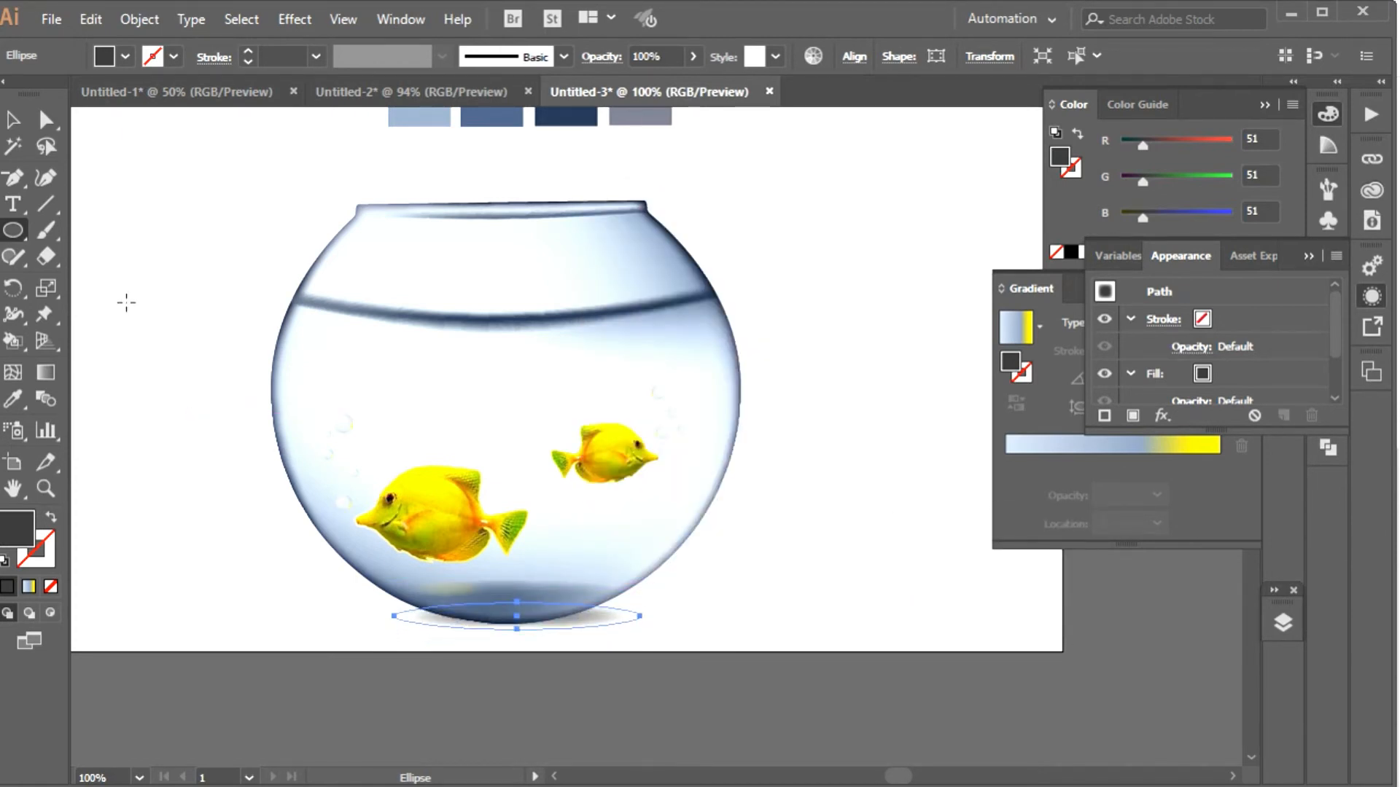
{"action": "key", "text": "Down"}
{"action": "key", "text": "Down"}
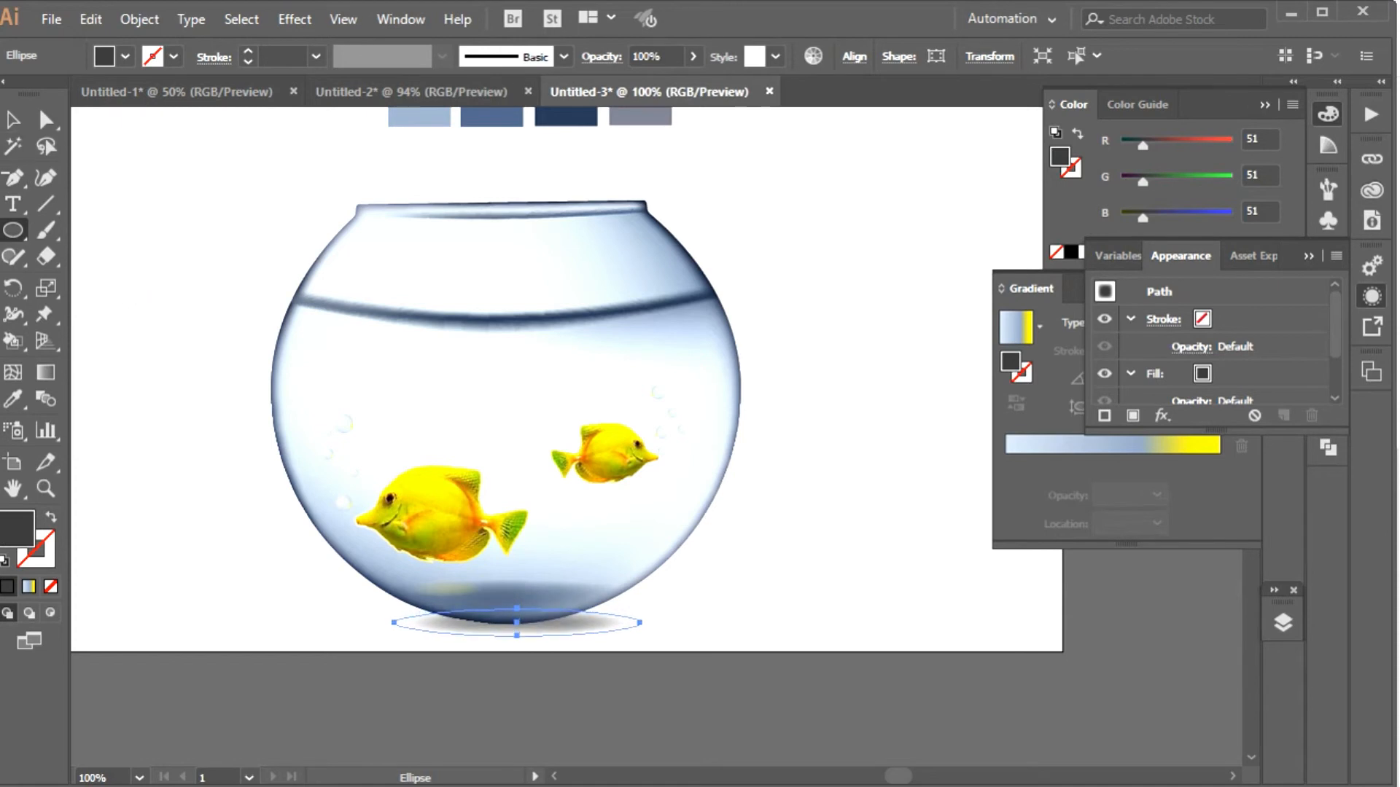
{"action": "left_click", "coordinate": [13, 119]}
{"action": "left_click", "coordinate": [250, 428]}
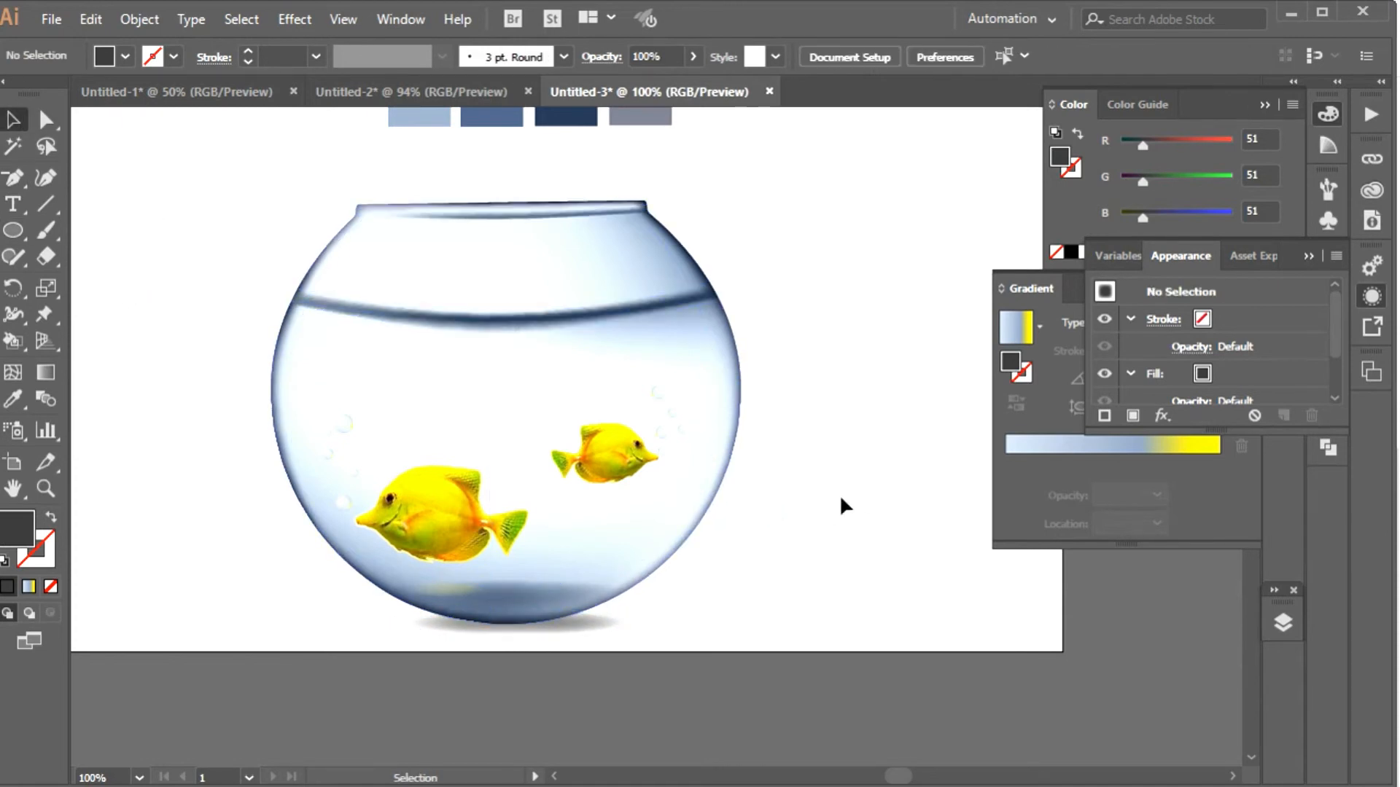
- Copy the yellow base reflection to the bowl's lower right wall and rotate the copy to follow the glass curve
{"action": "left_click_drag", "start_coordinate": [467, 598], "coordinate": [652, 565]}
{"action": "left_click", "coordinate": [13, 288]}
{"action": "left_click_drag", "start_coordinate": [593, 602], "coordinate": [627, 647]}
{"action": "left_click", "coordinate": [42, 122]}
{"action": "left_click", "coordinate": [10, 121]}
{"action": "left_click_drag", "start_coordinate": [630, 548], "coordinate": [608, 561]}
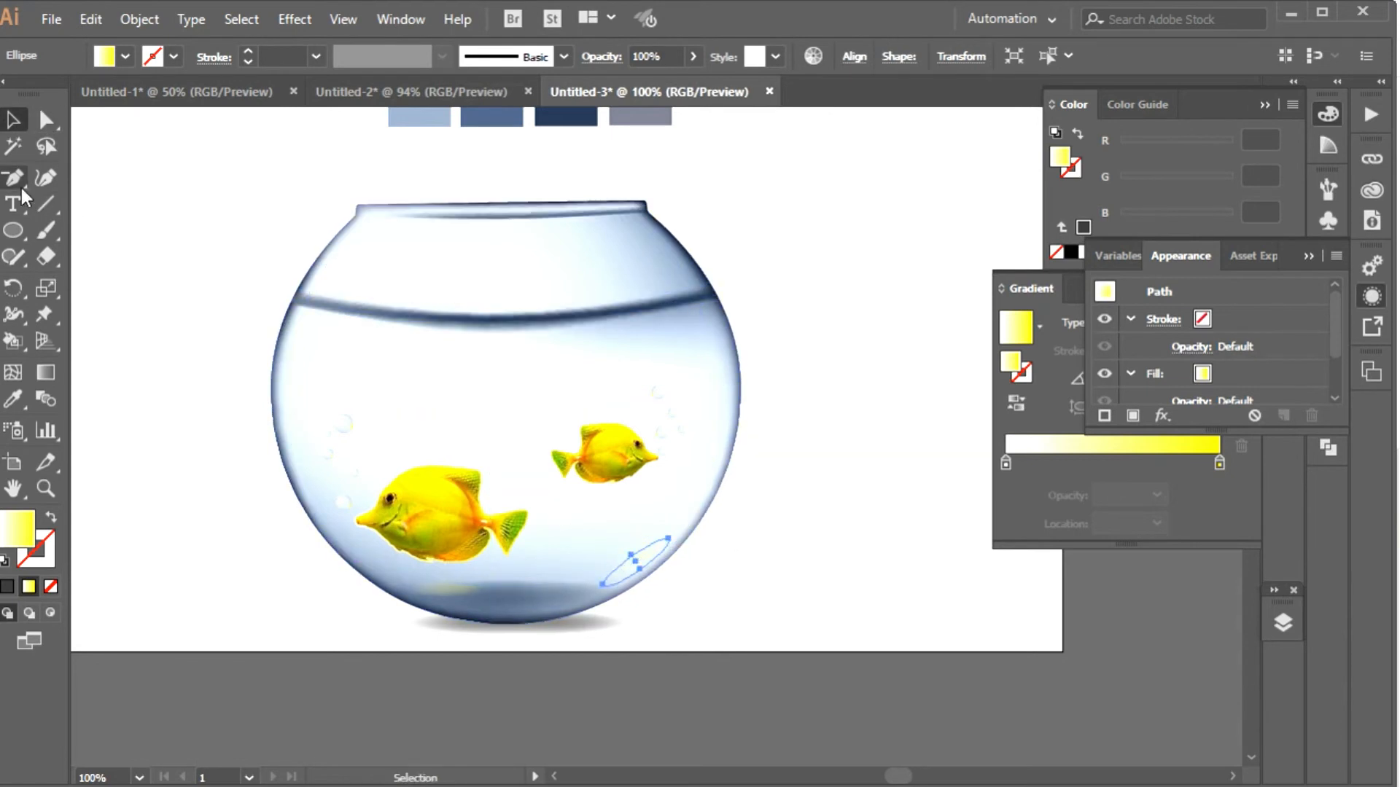
- Scale the rotated yellow reflection down slightly and deselect it
{"action": "left_click", "coordinate": [46, 287]}
{"action": "left_click_drag", "start_coordinate": [591, 619], "coordinate": [586, 605]}
{"action": "left_click", "coordinate": [13, 120]}
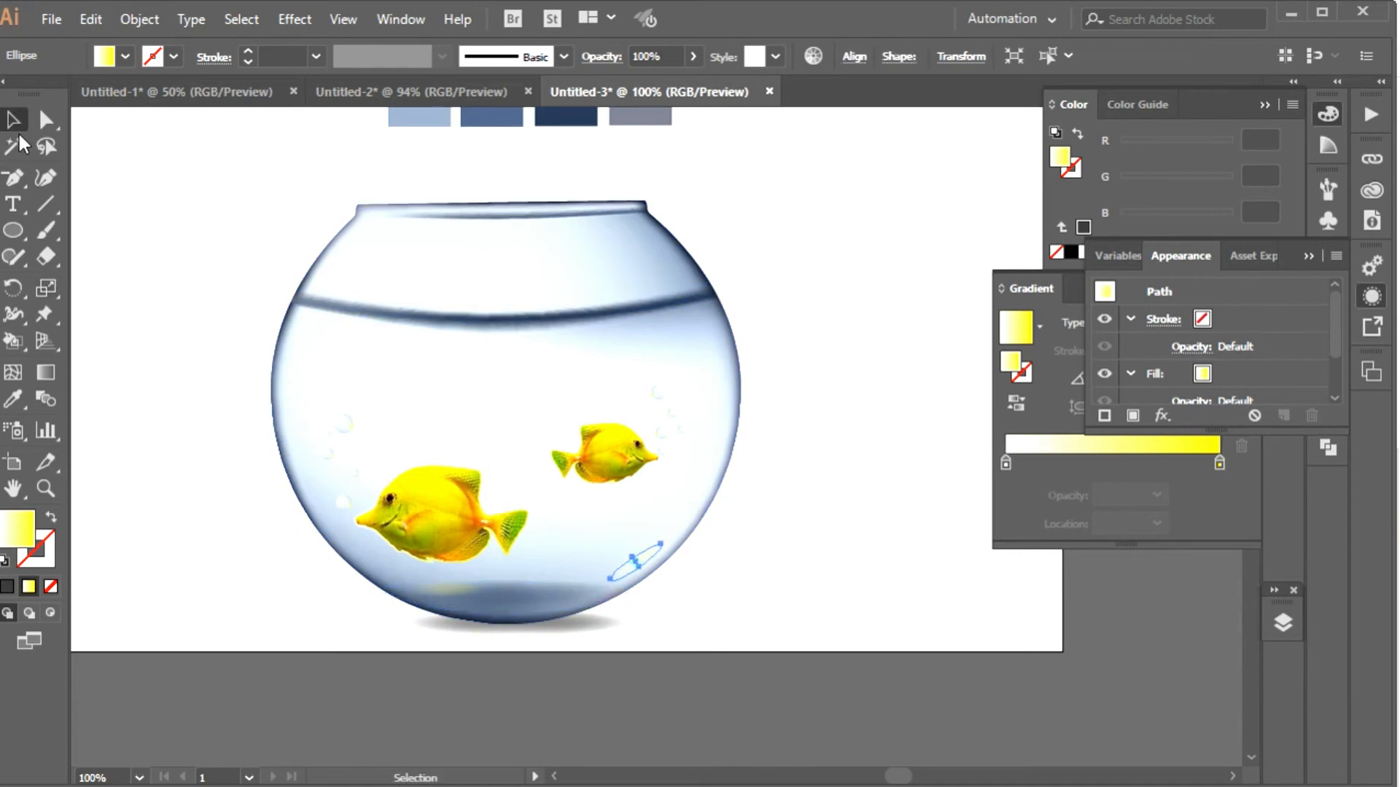
{"action": "left_click", "coordinate": [218, 266]}
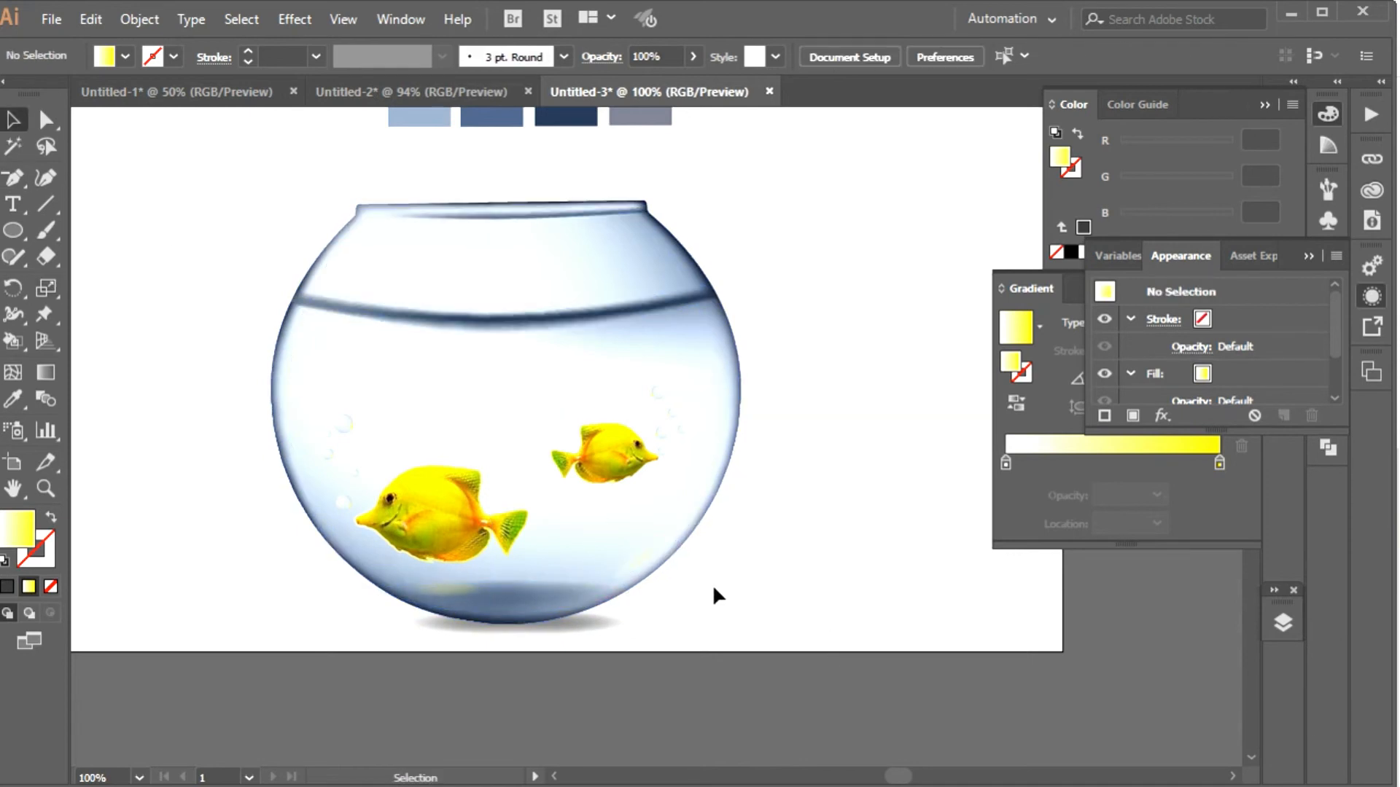
- Draw a tiny hexagon with the Polygon tool just outside the bowl's lower left side
{"action": "scroll", "coordinate": [722, 565], "scroll_direction": "up", "scroll_amount": 1}
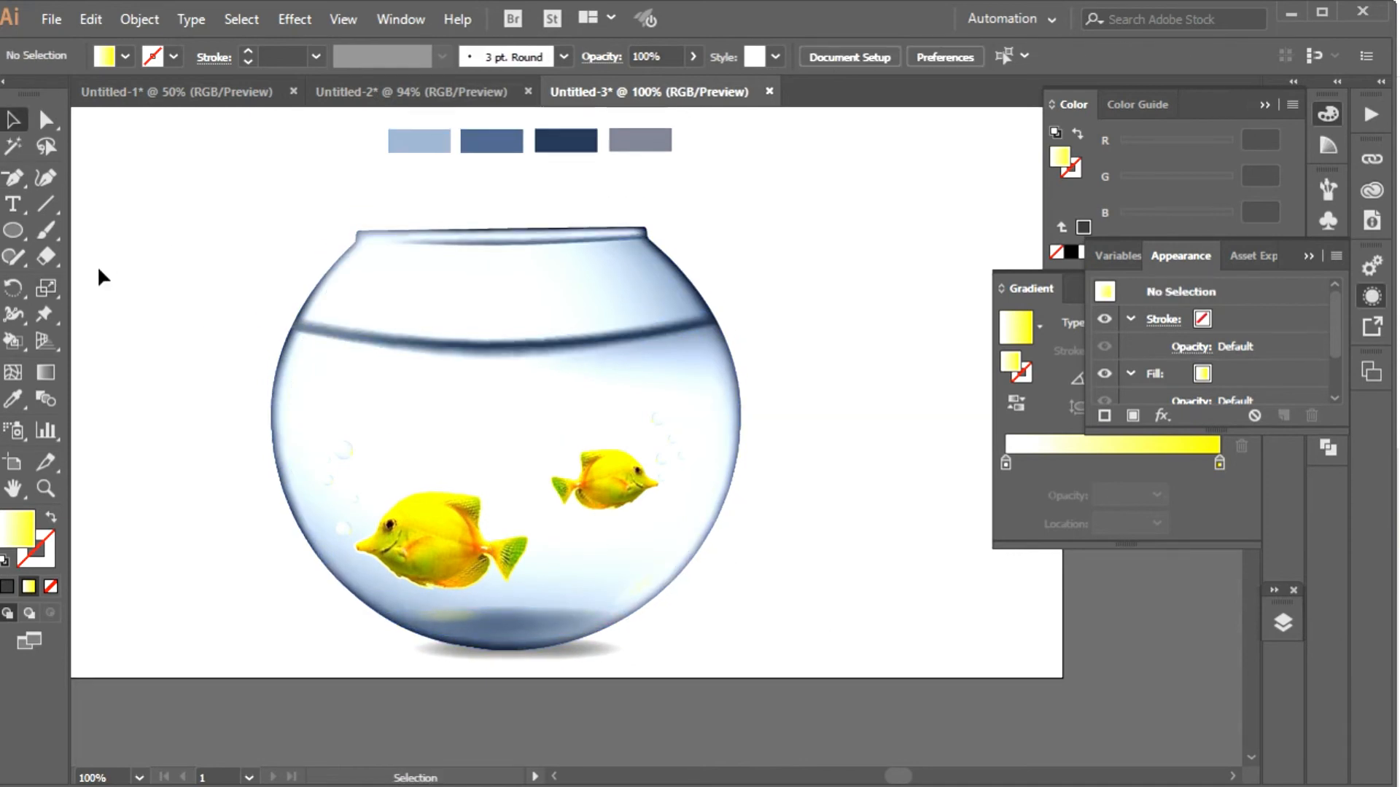
{"action": "left_click", "coordinate": [11, 230]}
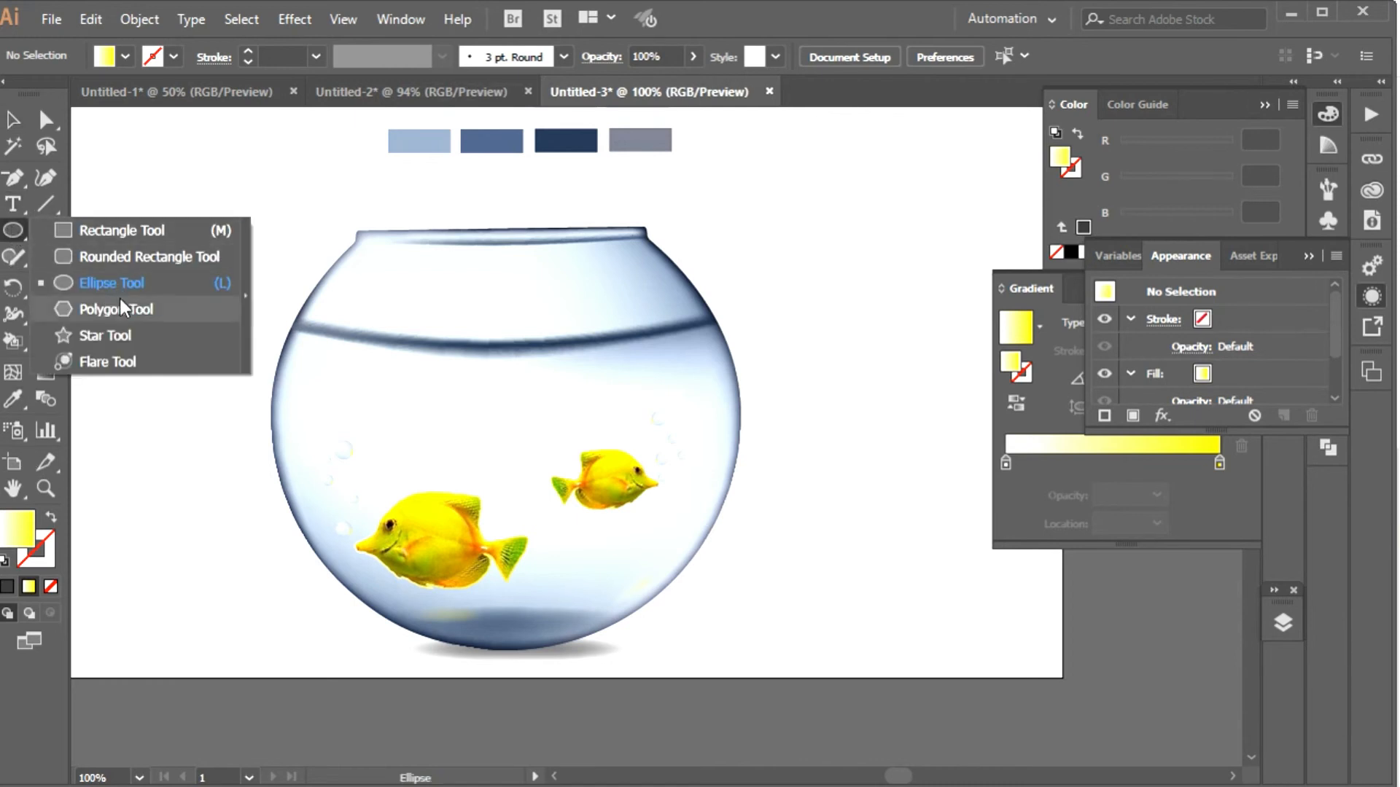
{"action": "left_click", "coordinate": [120, 309]}
{"action": "scroll", "coordinate": [384, 485], "scroll_direction": "down", "scroll_amount": 1}
{"action": "left_click_drag", "start_coordinate": [271, 549], "coordinate": [270, 551]}
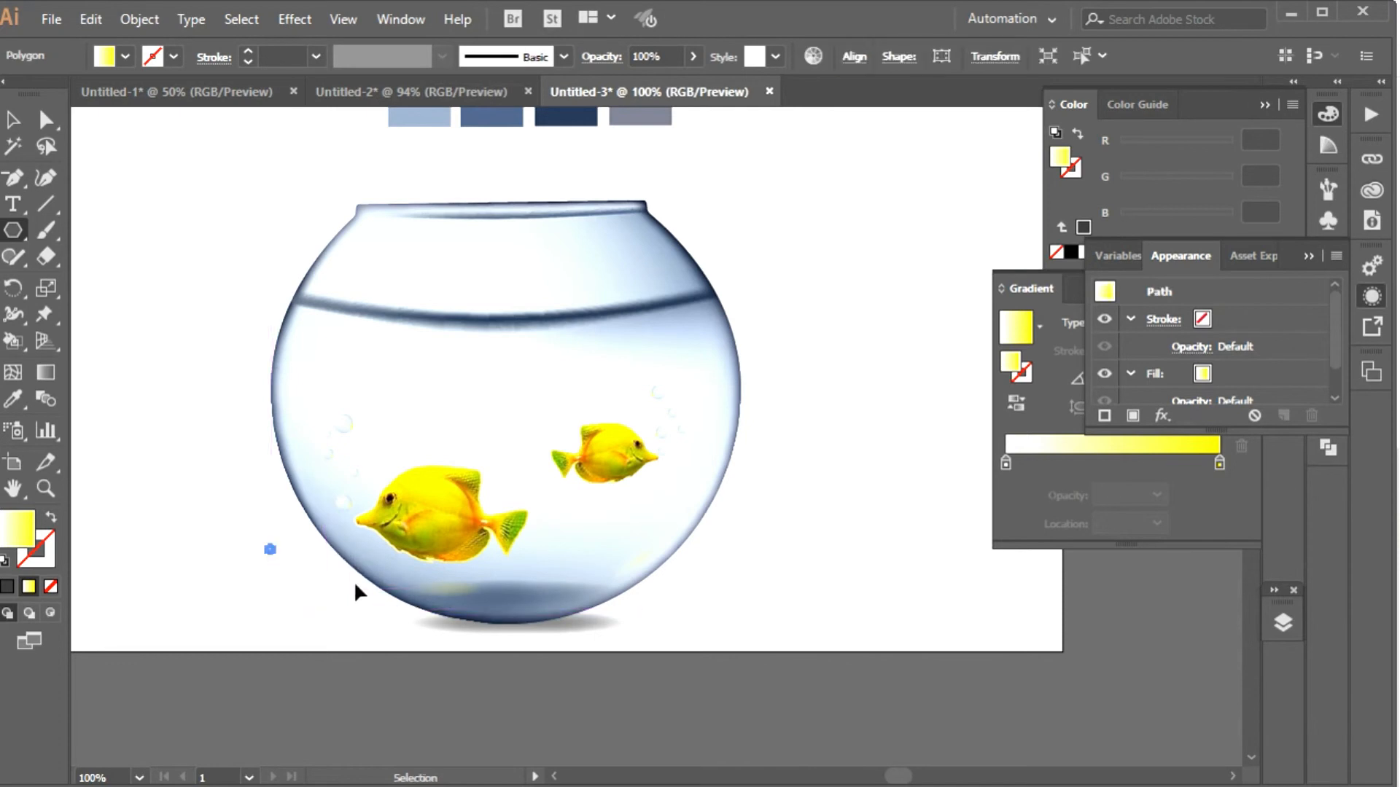
- Move the tiny hexagon inside the bowl's bottom, just left of the yellow base reflection
{"action": "key", "text": "ctrl+equal"}
{"action": "key", "text": "ctrl+equal"}
{"action": "key", "text": "ctrl+equal"}
{"action": "key", "text": "ctrl+equal"}
{"action": "key", "text": "ctrl+equal"}
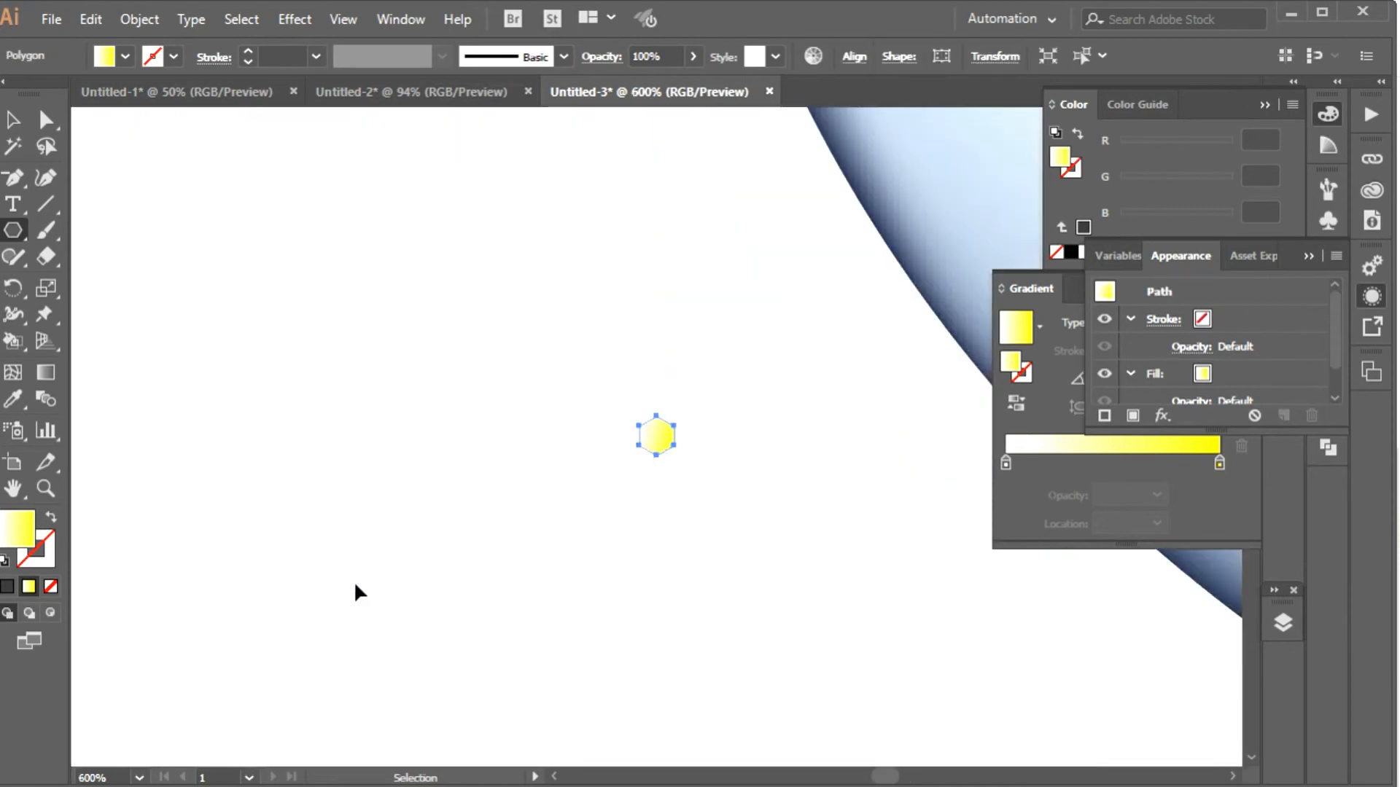
{"action": "key", "text": "space"}
{"action": "left_click_drag", "start_coordinate": [556, 541], "coordinate": [438, 552]}
{"action": "key", "text": "space"}
{"action": "left_click_drag", "start_coordinate": [619, 484], "coordinate": [366, 512]}
{"action": "left_click", "coordinate": [14, 124]}
{"action": "left_click_drag", "start_coordinate": [583, 590], "coordinate": [1125, 641]}
{"action": "key", "text": "space"}
{"action": "left_click_drag", "start_coordinate": [1059, 700], "coordinate": [685, 627]}
{"action": "left_click_drag", "start_coordinate": [819, 647], "coordinate": [304, 614]}
{"action": "left_click_drag", "start_coordinate": [443, 553], "coordinate": [445, 614]}
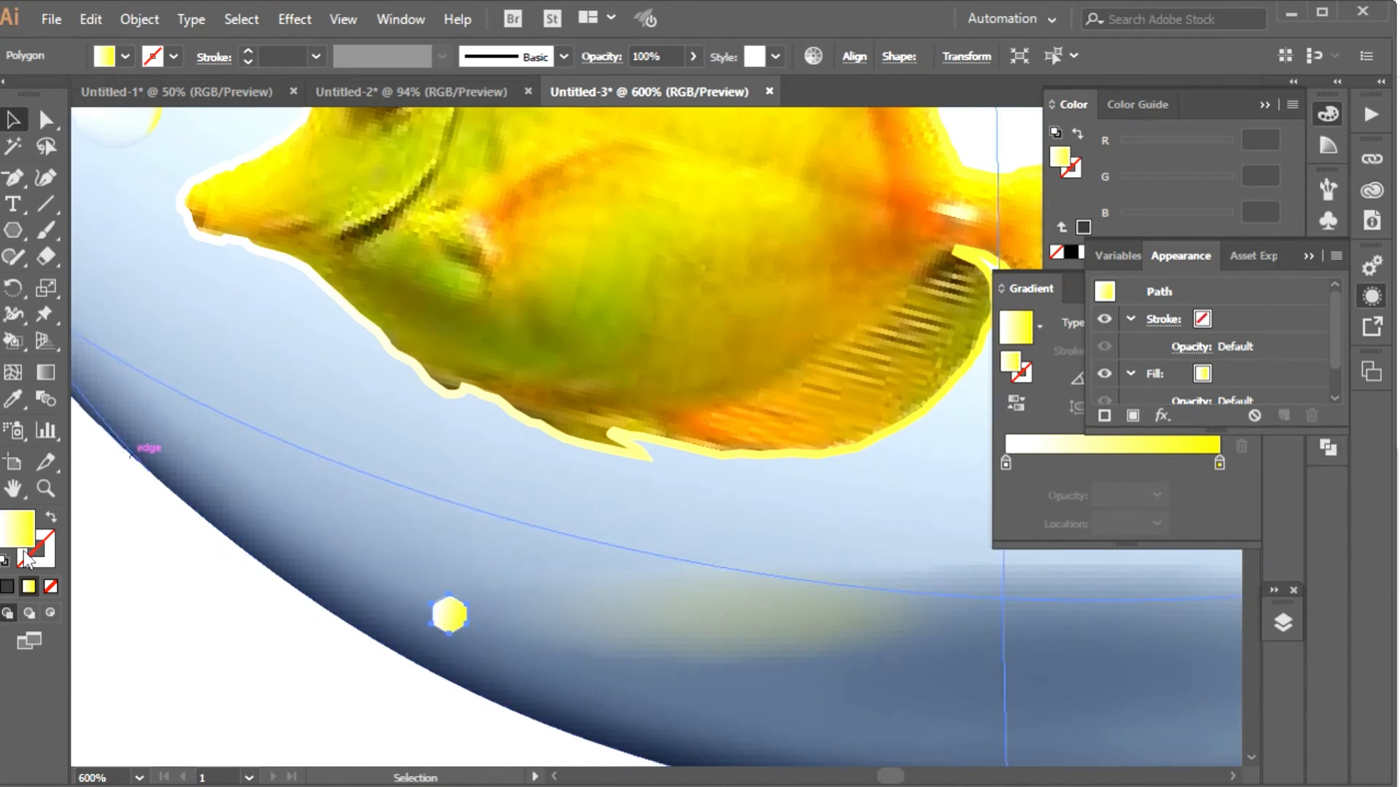
- Give the tiny hexagon an orange stroke with RGB 204, 102, 51
{"action": "double_click", "coordinate": [51, 558]}
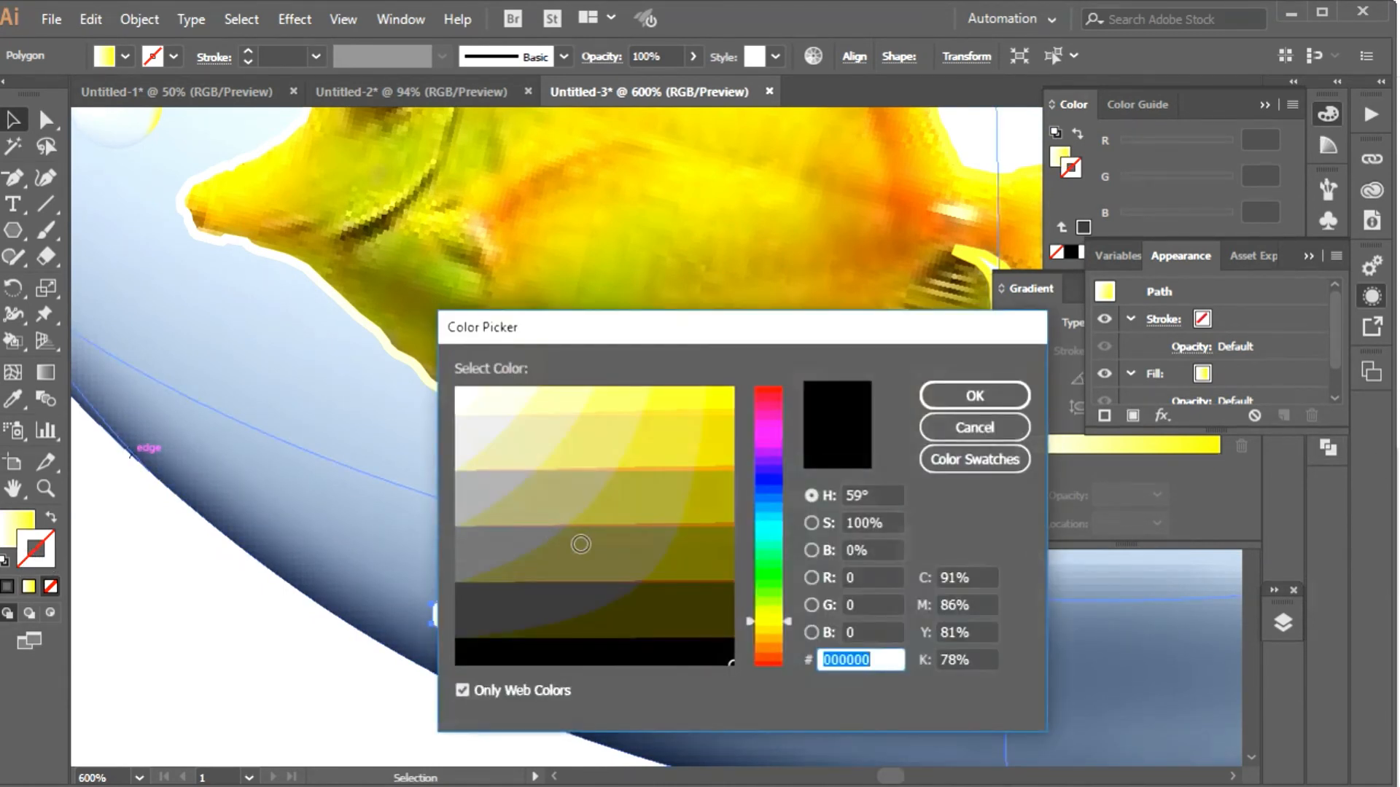
{"action": "left_click", "coordinate": [767, 646]}
{"action": "left_click", "coordinate": [672, 432]}
{"action": "left_click", "coordinate": [975, 396]}
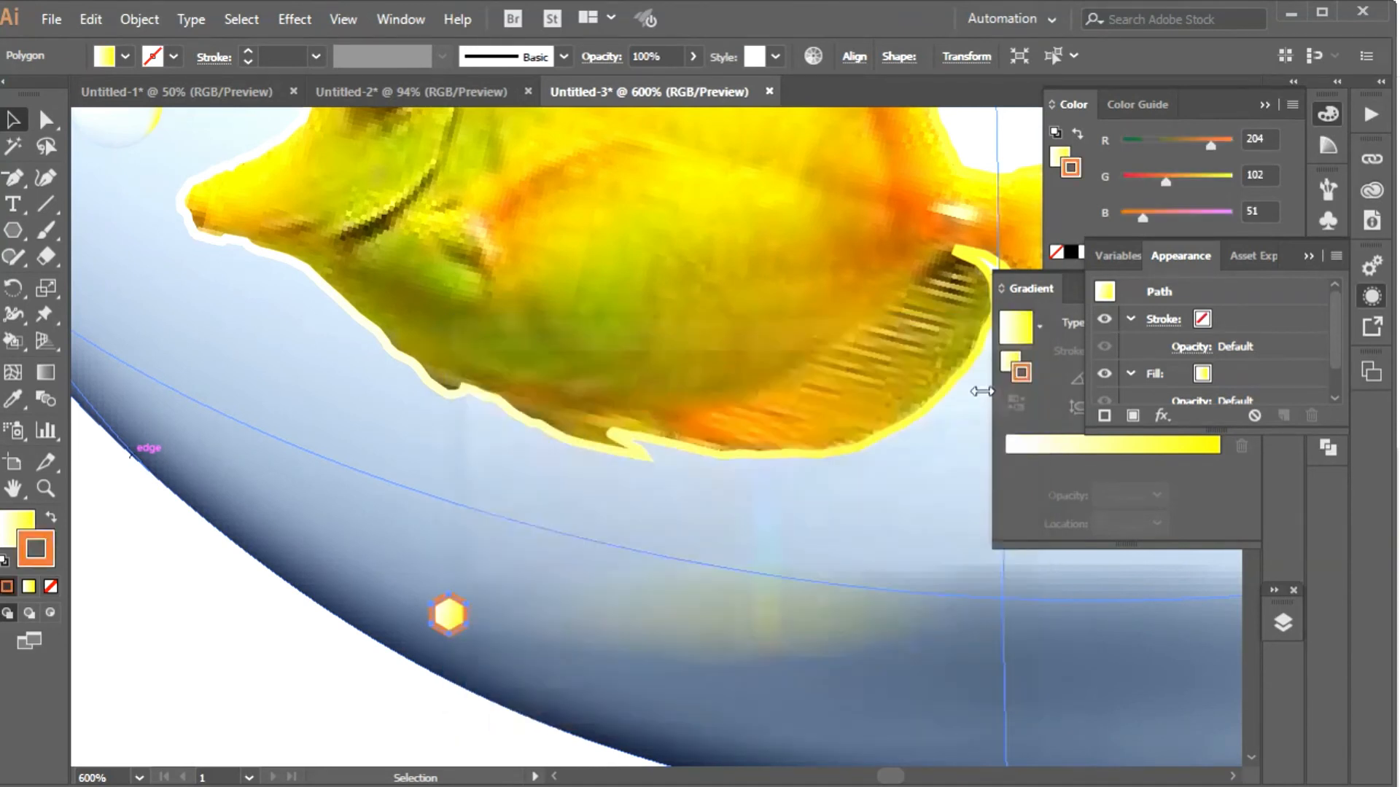
- Duplicate the orange-outlined hexagon several times to scatter pebbles along the bowl's lower left bottom
{"action": "mouse_move", "coordinate": [461, 610]}
{"action": "left_mouse_down"}
{"action": "mouse_move", "coordinate": [531, 633]}
{"action": "mouse_move", "coordinate": [493, 648]}
{"action": "mouse_move", "coordinate": [573, 688]}
{"action": "left_mouse_up"}
{"action": "left_click_drag", "start_coordinate": [609, 703], "coordinate": [643, 714]}
{"action": "key", "text": "ctrl+z"}
{"action": "left_click_drag", "start_coordinate": [565, 673], "coordinate": [633, 689]}
{"action": "left_click_drag", "start_coordinate": [638, 688], "coordinate": [621, 698]}
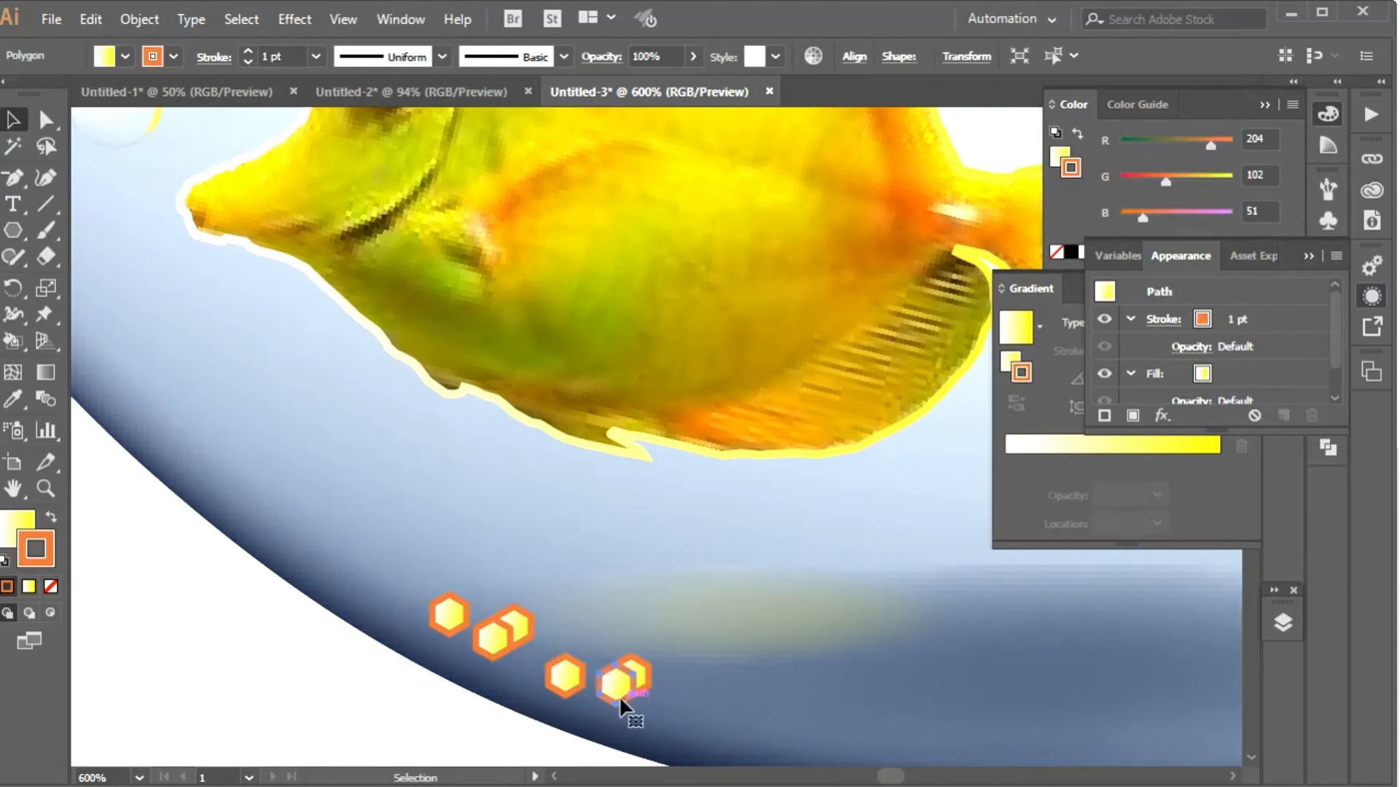
- Copy more hexagon pebbles to the lower right and middle of the bowl's bottom and clear the selection
{"action": "key", "text": "ctrl+minus"}
{"action": "key", "text": "ctrl+minus"}
{"action": "key", "text": "space"}
{"action": "left_click_drag", "start_coordinate": [768, 617], "coordinate": [362, 734]}
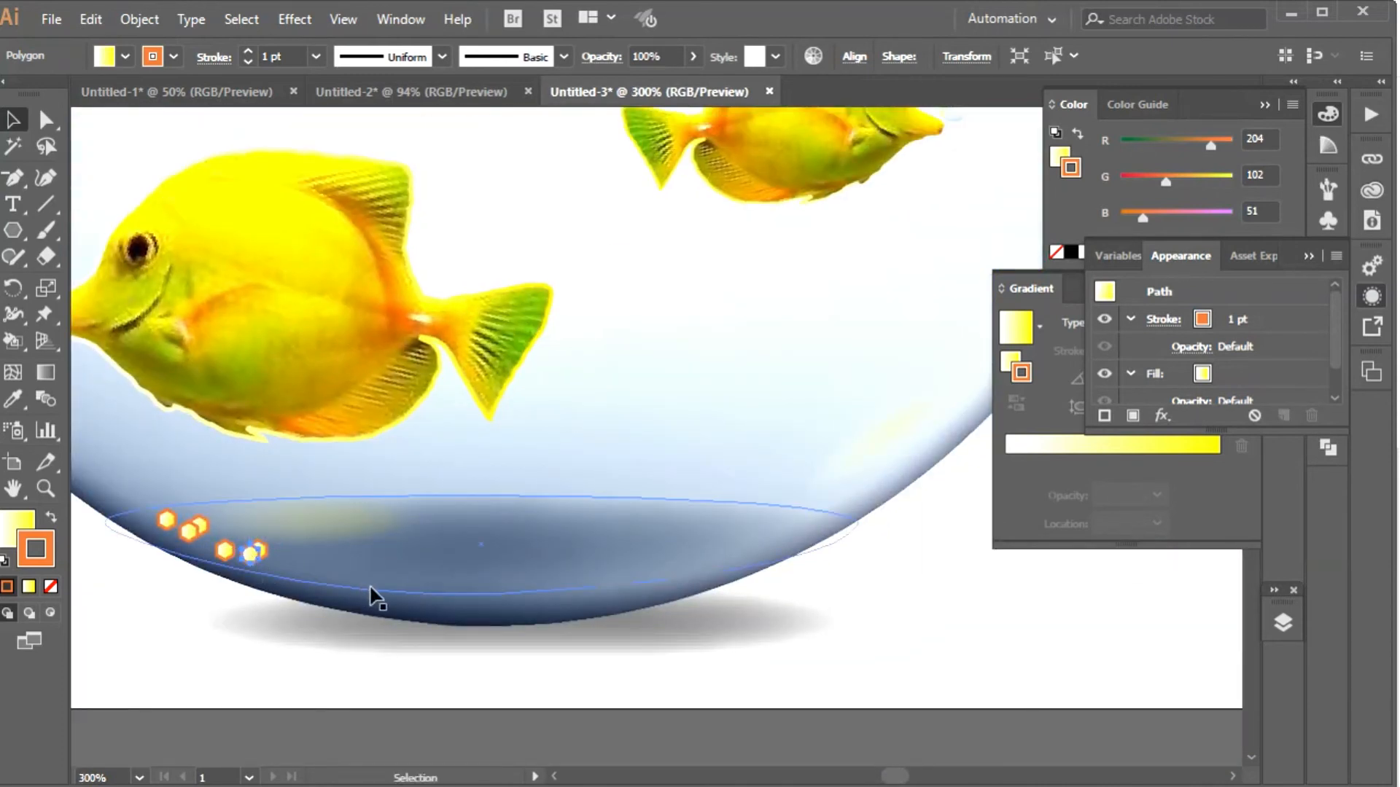
{"action": "left_click_drag", "start_coordinate": [279, 550], "coordinate": [730, 562]}
{"action": "left_click_drag", "start_coordinate": [732, 564], "coordinate": [430, 581]}
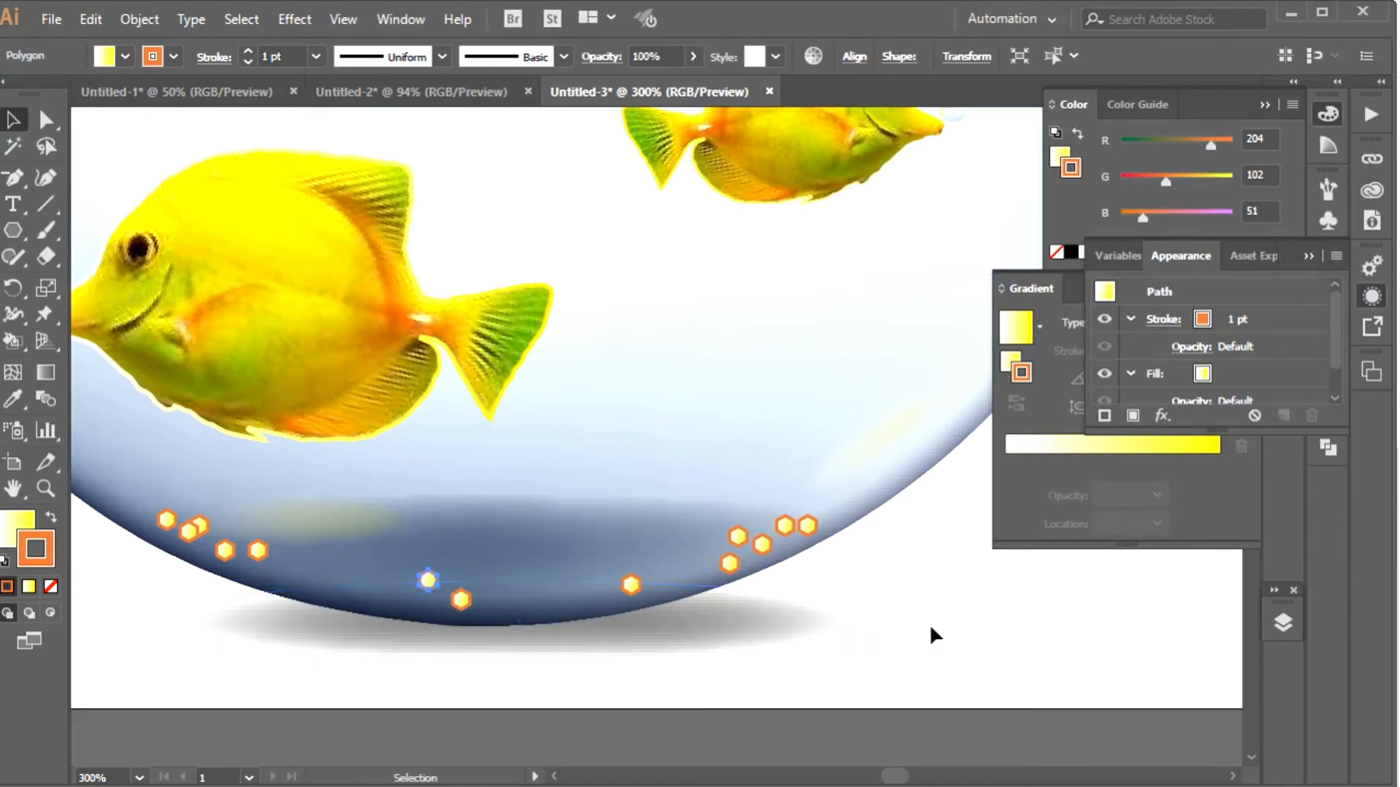
{"action": "left_click", "coordinate": [944, 634]}
- Draw a thin horizontal ellipse spanning the bowl from wall to wall at the water line
{"action": "key", "text": "a"}
{"action": "key", "text": "ctrl+minus"}
{"action": "key", "text": "ctrl+minus"}
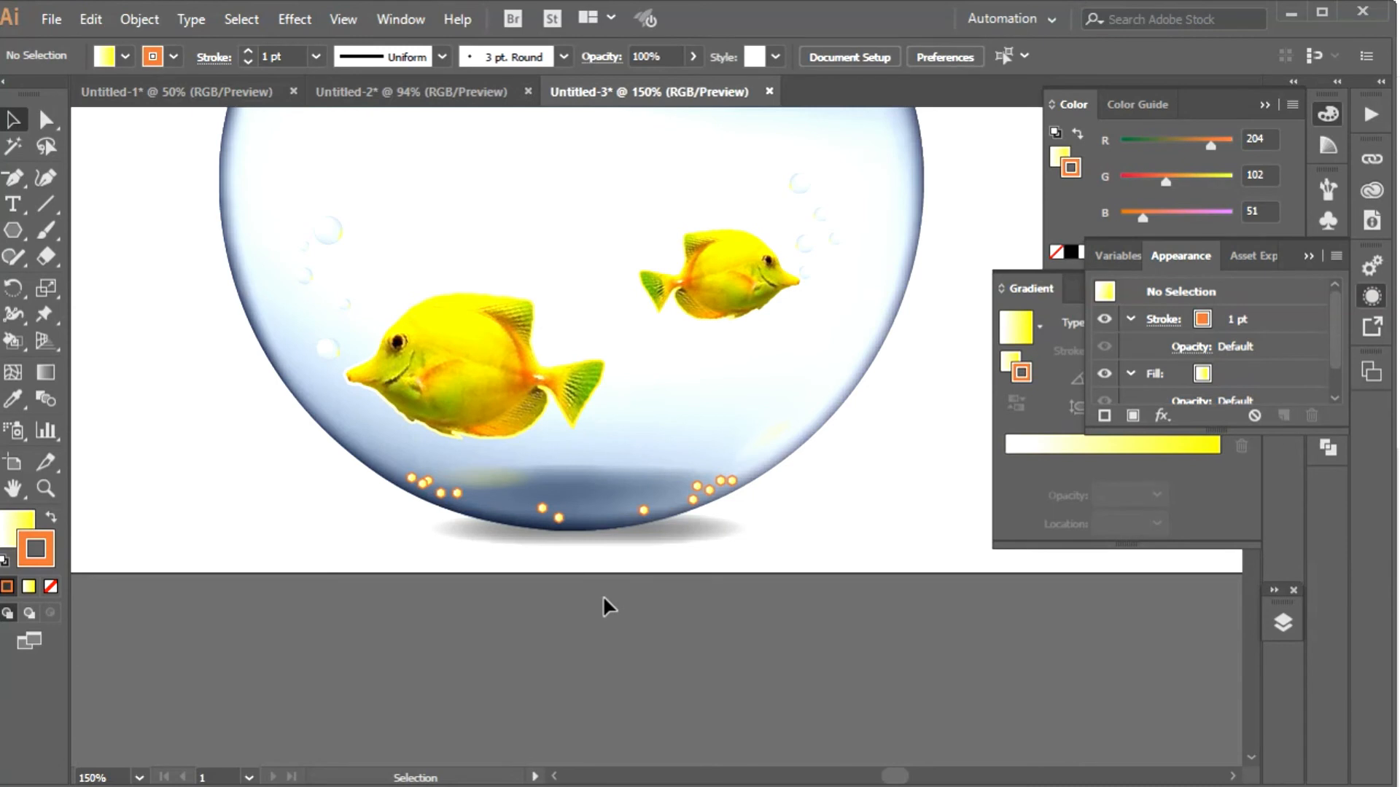
{"action": "key", "text": "minus"}
{"action": "left_click_drag", "start_coordinate": [673, 553], "coordinate": [631, 736]}
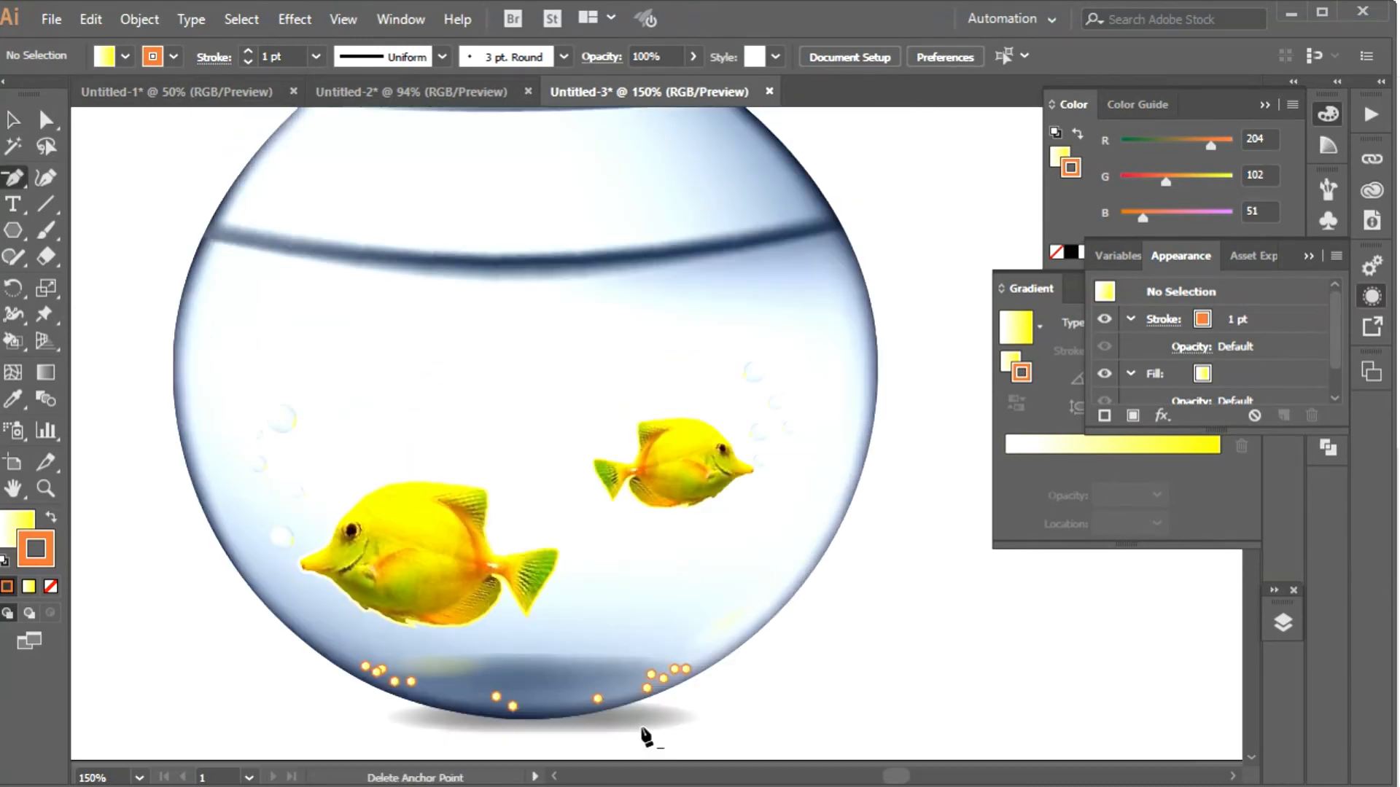
{"action": "key", "text": "ctrl+minus"}
{"action": "left_click_drag", "start_coordinate": [778, 564], "coordinate": [766, 618]}
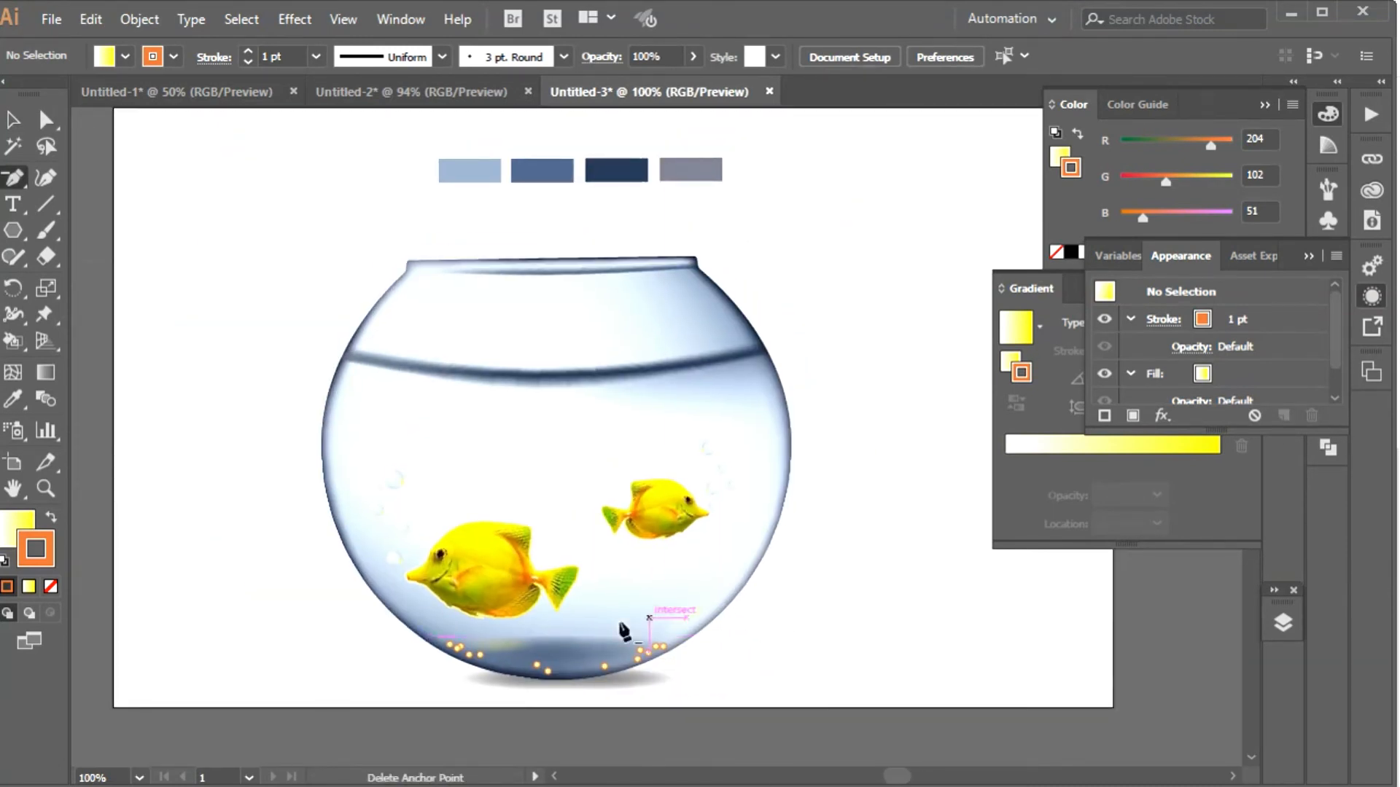
{"action": "key", "text": "v"}
{"action": "left_click", "coordinate": [16, 240]}
{"action": "left_click", "coordinate": [73, 283]}
{"action": "left_click_drag", "start_coordinate": [350, 348], "coordinate": [769, 356]}
- Reshape the ellipse's lower and right anchor points to follow the curved water line and the glass wall
{"action": "left_click", "coordinate": [49, 119]}
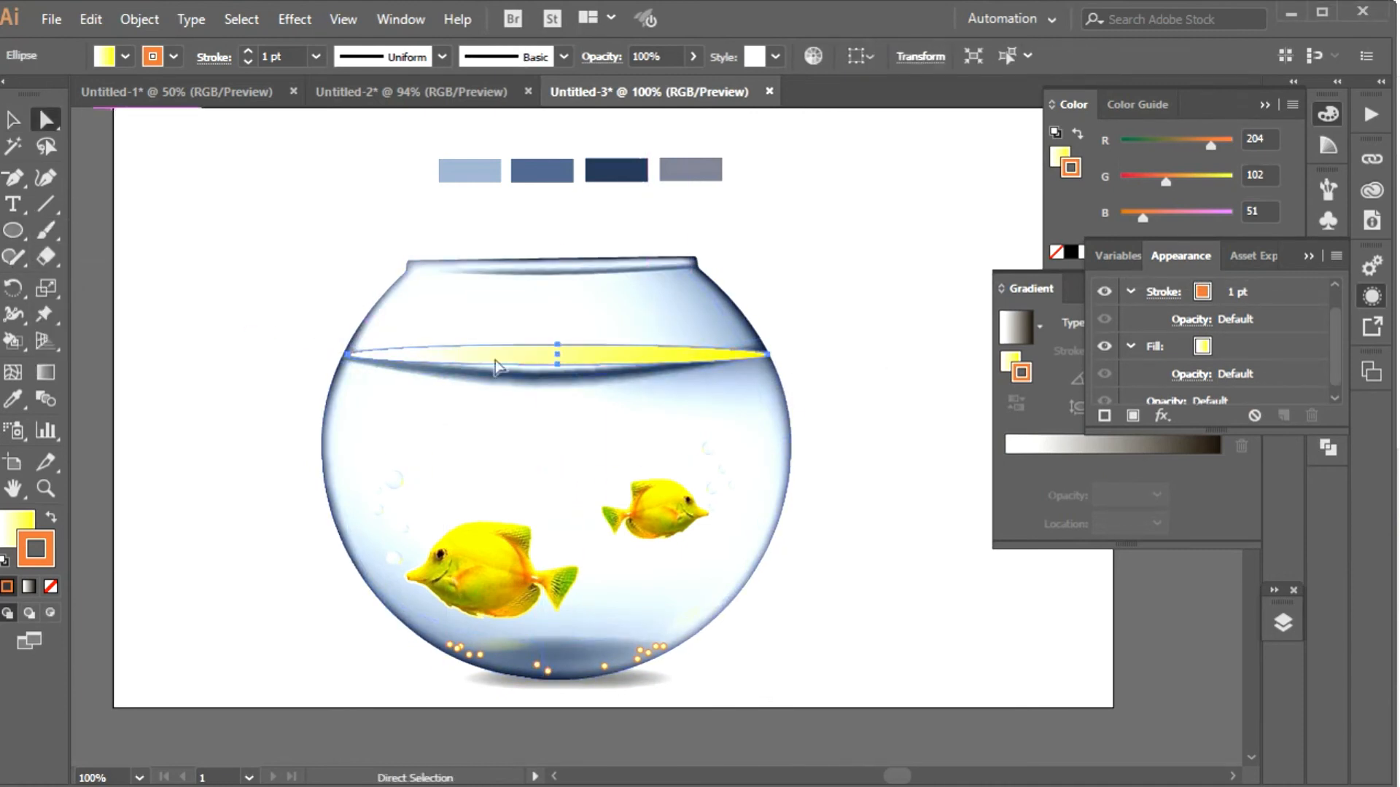
{"action": "left_click_drag", "start_coordinate": [556, 372], "coordinate": [549, 381]}
{"action": "left_click_drag", "start_coordinate": [768, 356], "coordinate": [761, 350]}
- Give the water-surface ellipse a solid gray 666666 fill and remove its orange stroke
{"action": "double_click", "coordinate": [30, 528]}
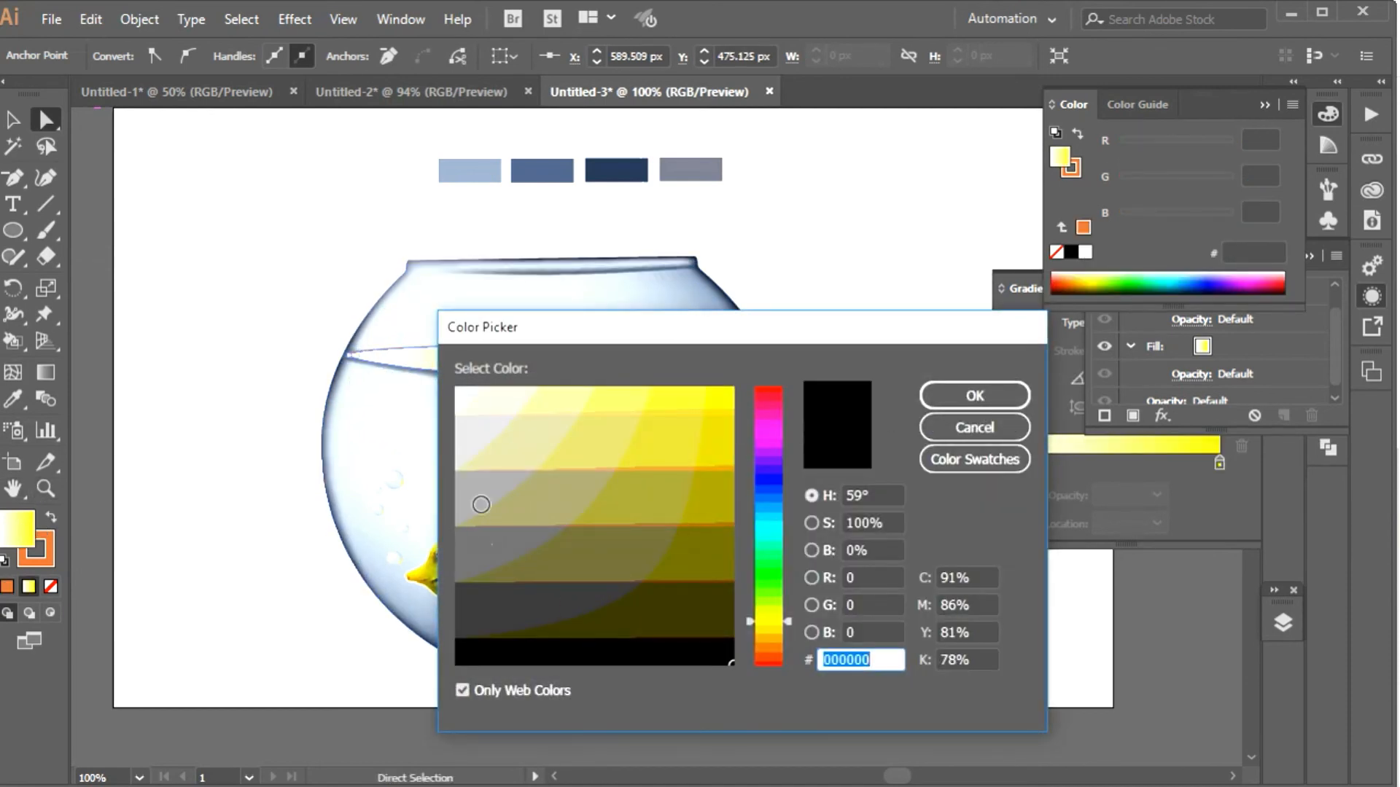
{"action": "left_click", "coordinate": [486, 541]}
{"action": "left_click", "coordinate": [955, 393]}
{"action": "left_click", "coordinate": [49, 557]}
{"action": "left_click", "coordinate": [50, 586]}
{"action": "left_click", "coordinate": [22, 526]}
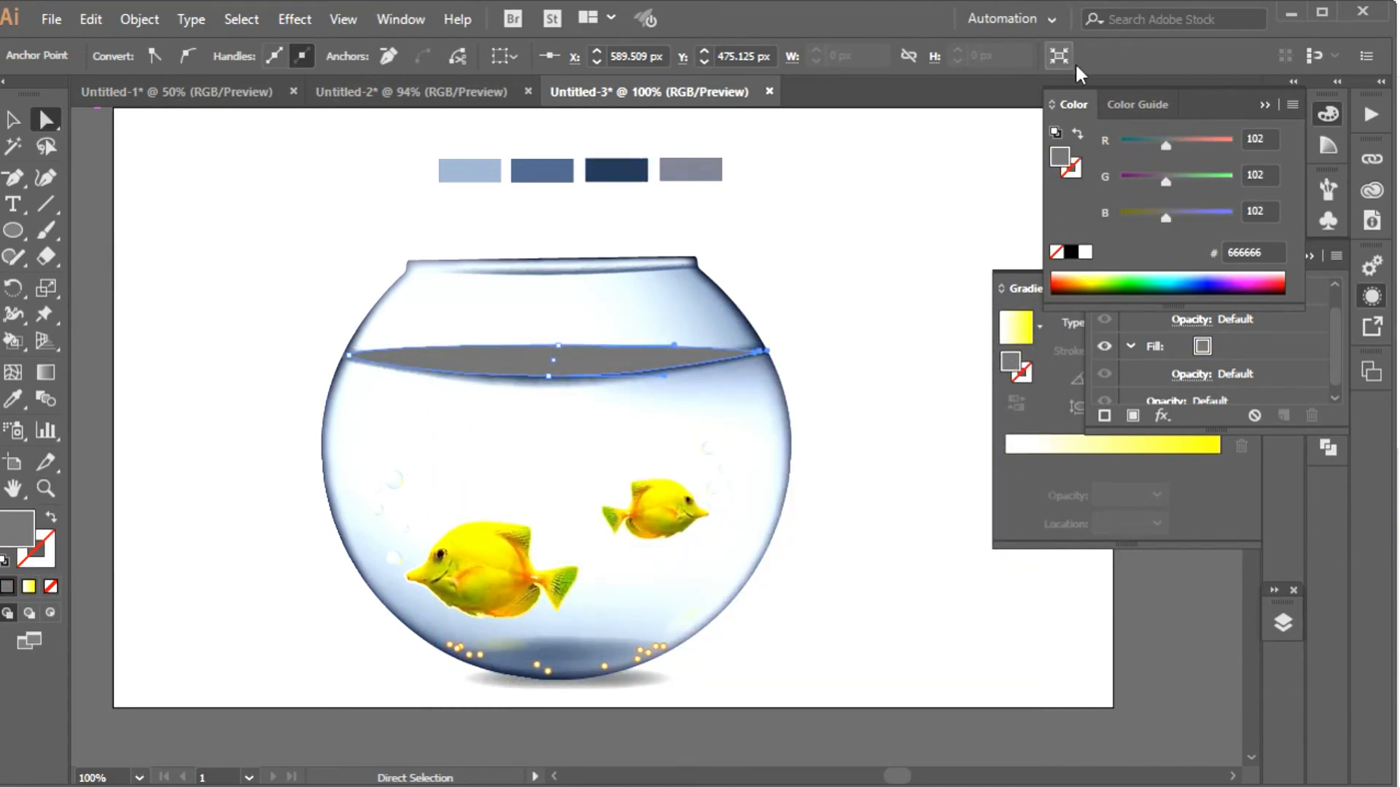
- Fill the water-surface ellipse with a linear gradient, sampling the light blue swatch (8c9eb6) for the first stop and near-white for the second
{"action": "left_click", "coordinate": [1093, 444]}
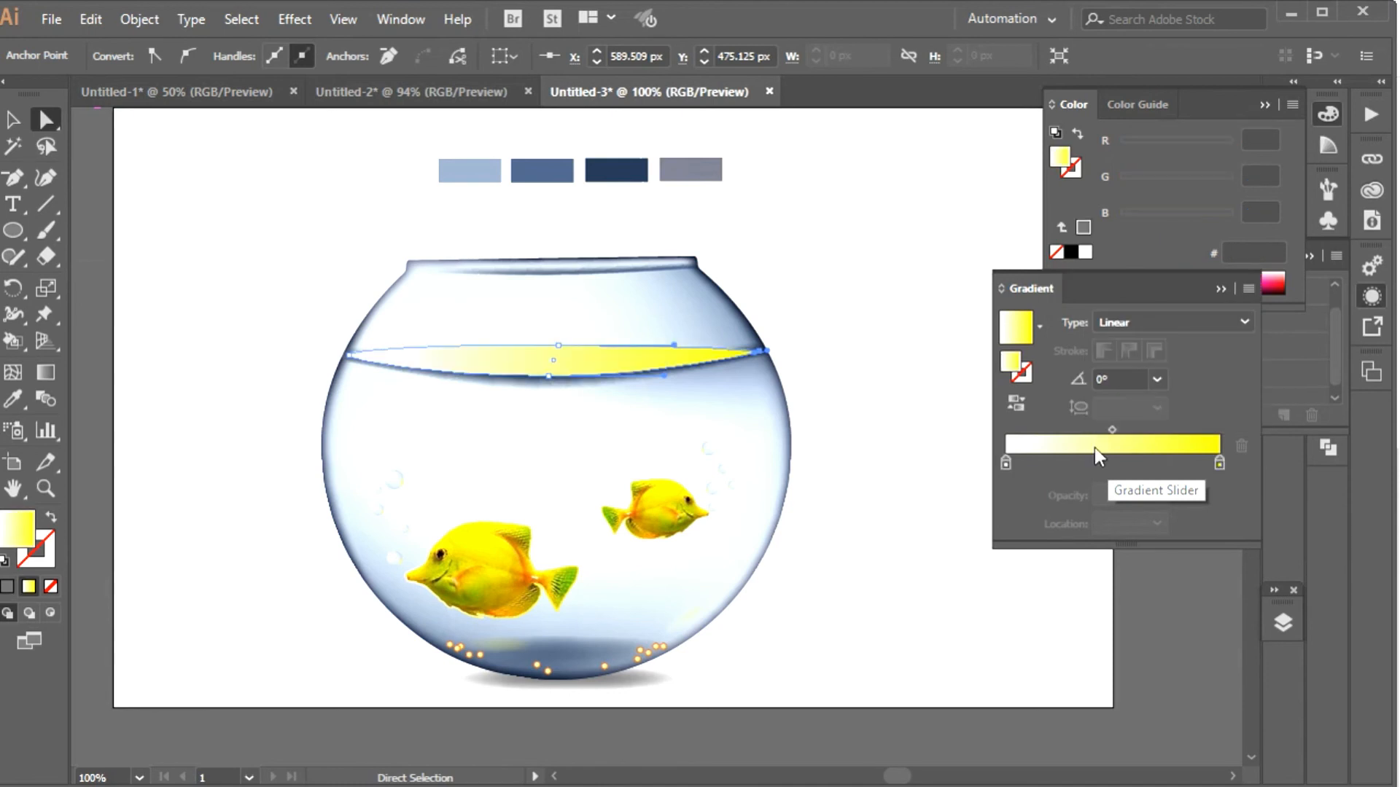
{"action": "left_click", "coordinate": [1005, 464]}
{"action": "left_click", "coordinate": [13, 399]}
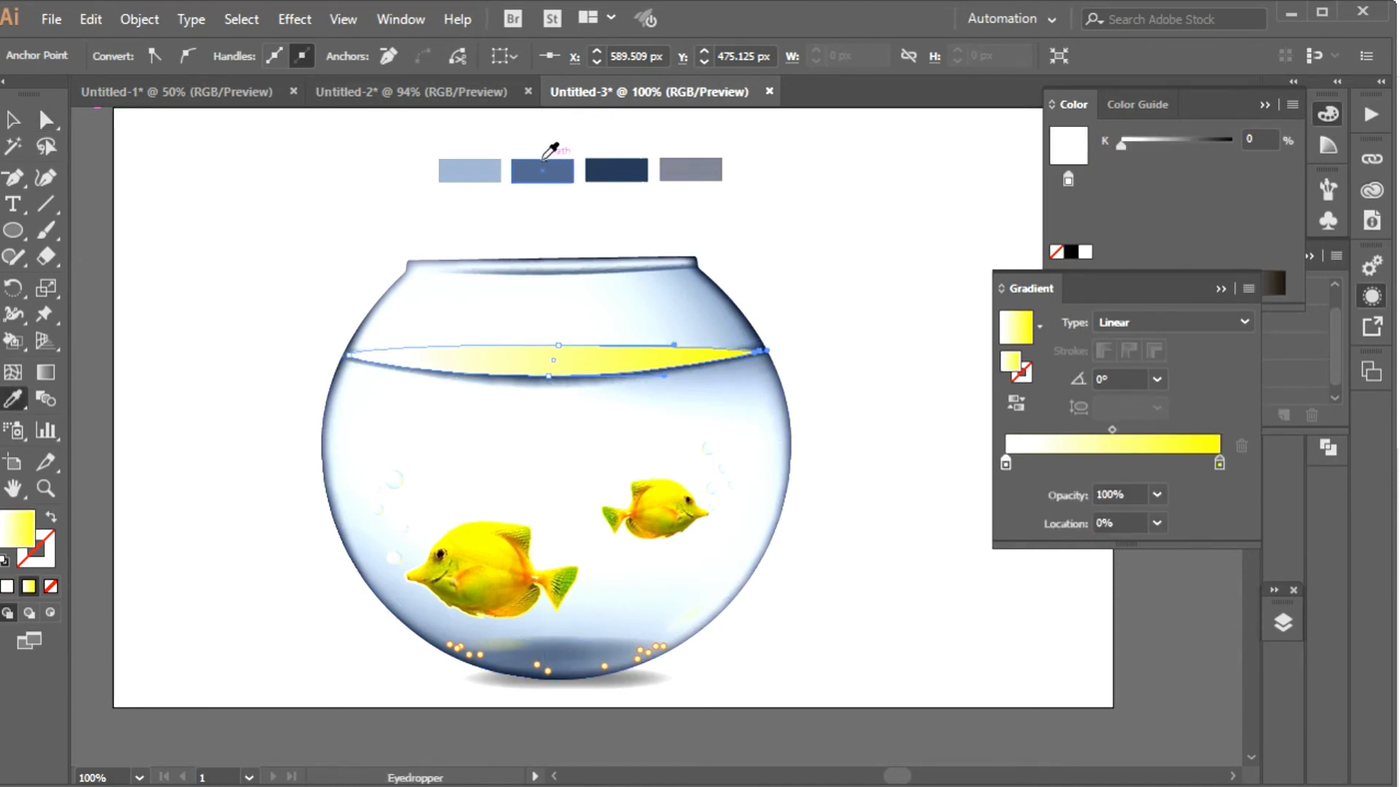
{"action": "left_click", "coordinate": [470, 170]}
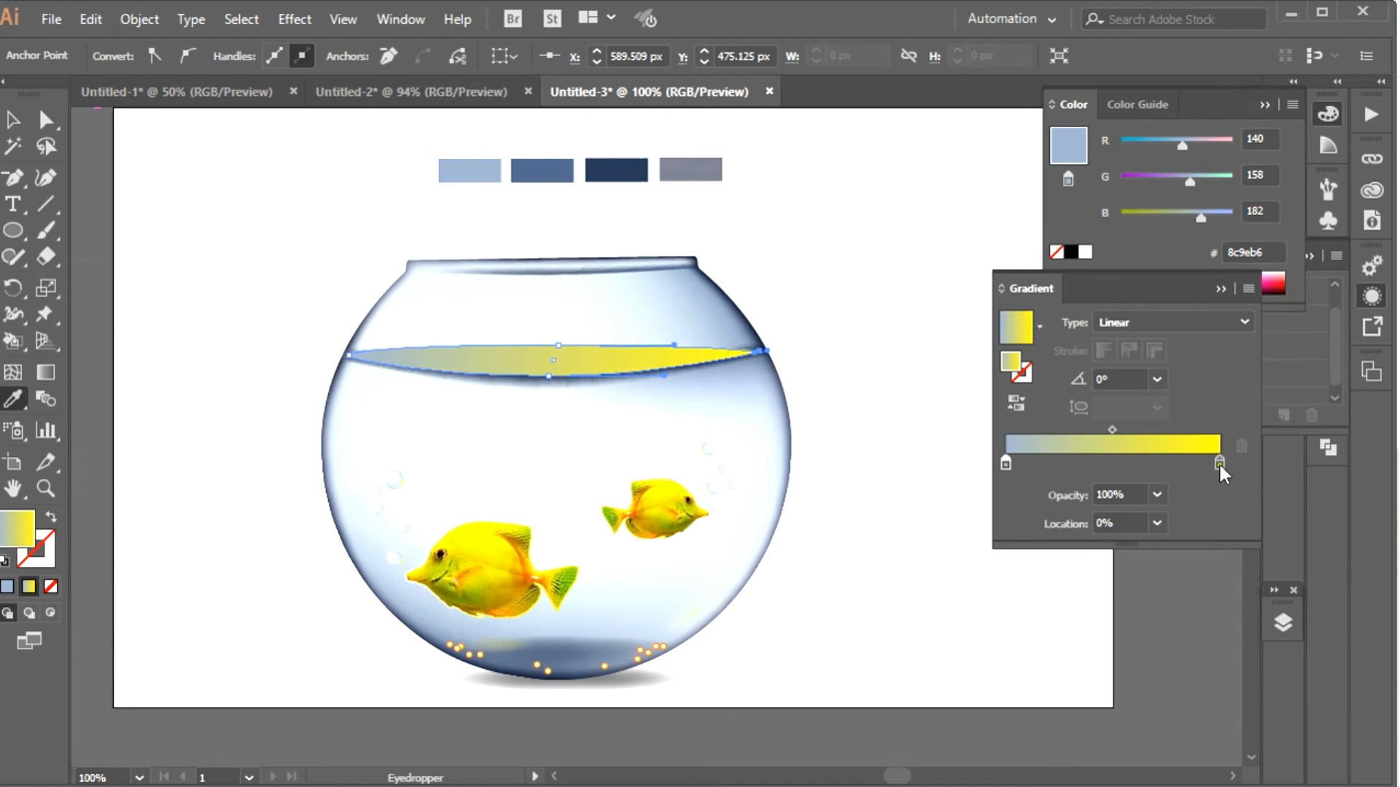
{"action": "left_click", "coordinate": [1219, 464]}
{"action": "left_click", "coordinate": [617, 140]}
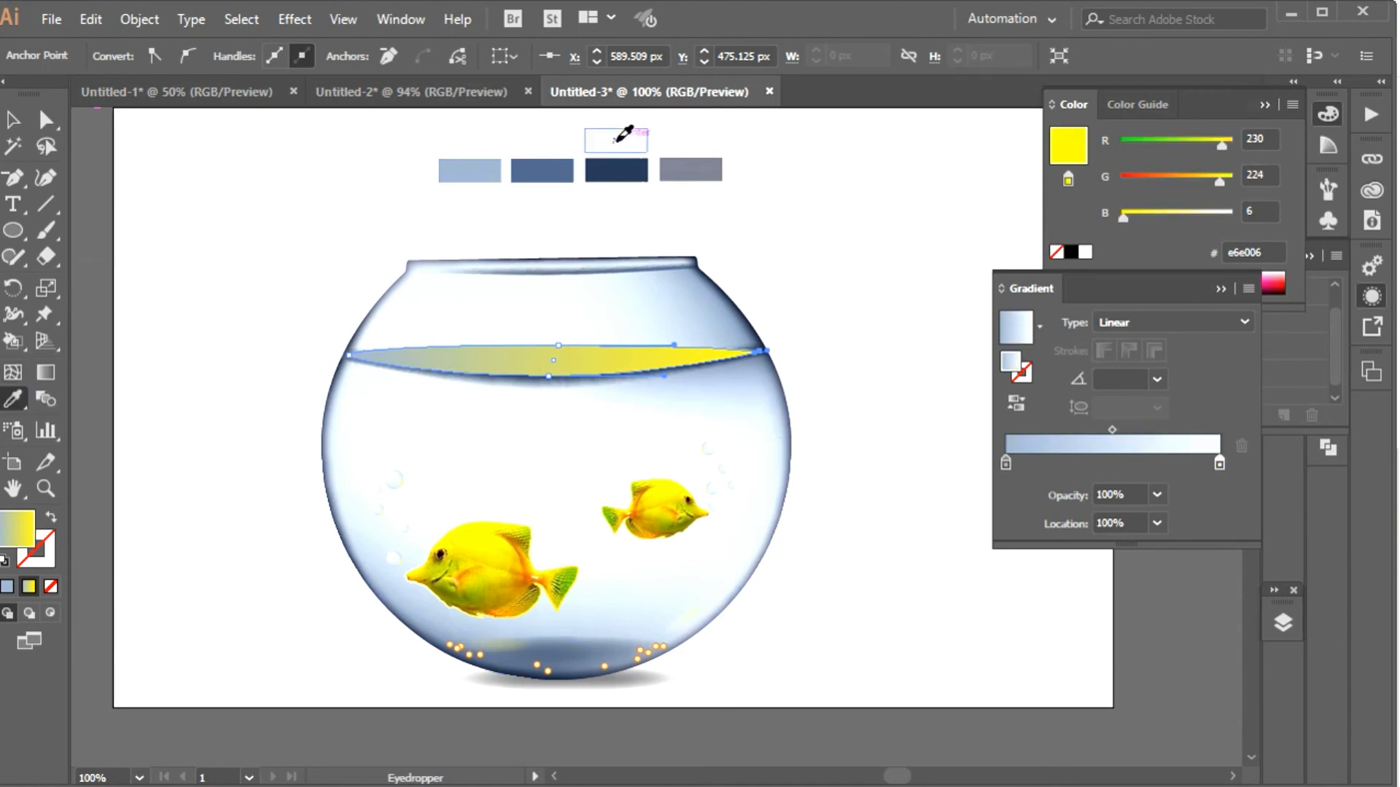
{"action": "left_click", "coordinate": [14, 119]}
{"action": "left_click", "coordinate": [45, 121]}
{"action": "left_click", "coordinate": [142, 210]}
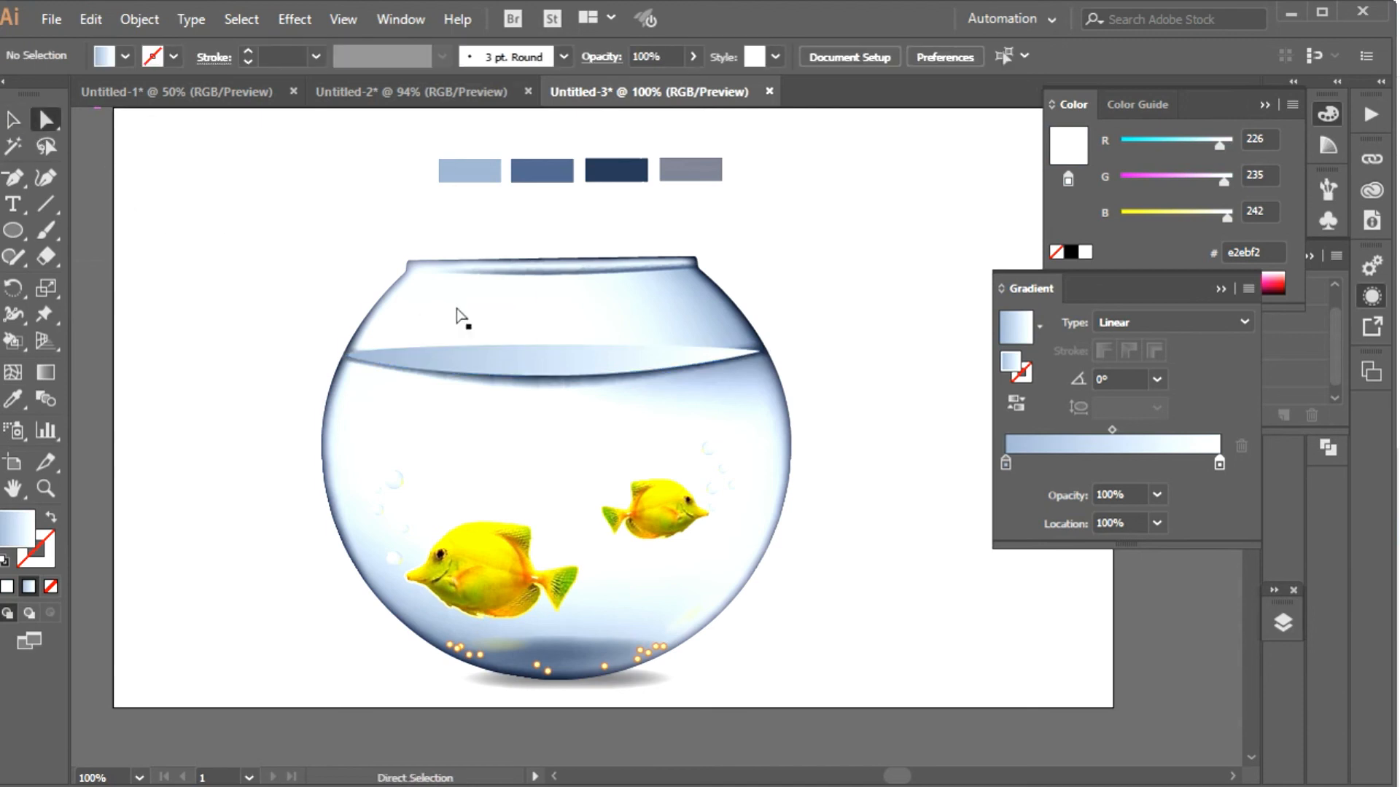
- Reverse the water-surface ellipse's gradient so it runs from near-white to light blue
{"action": "left_click", "coordinate": [546, 347]}
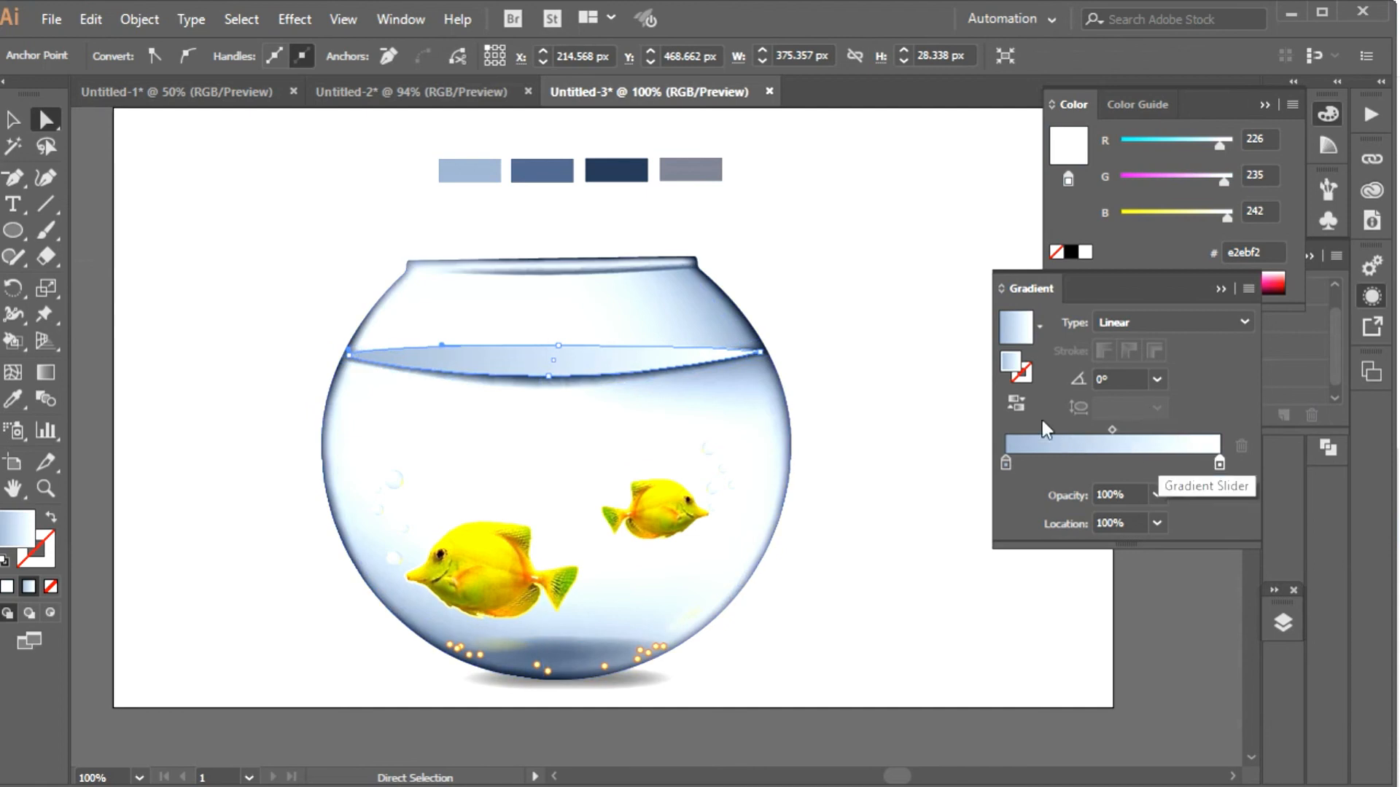
{"action": "left_click", "coordinate": [1017, 401]}
{"action": "left_click", "coordinate": [860, 362]}
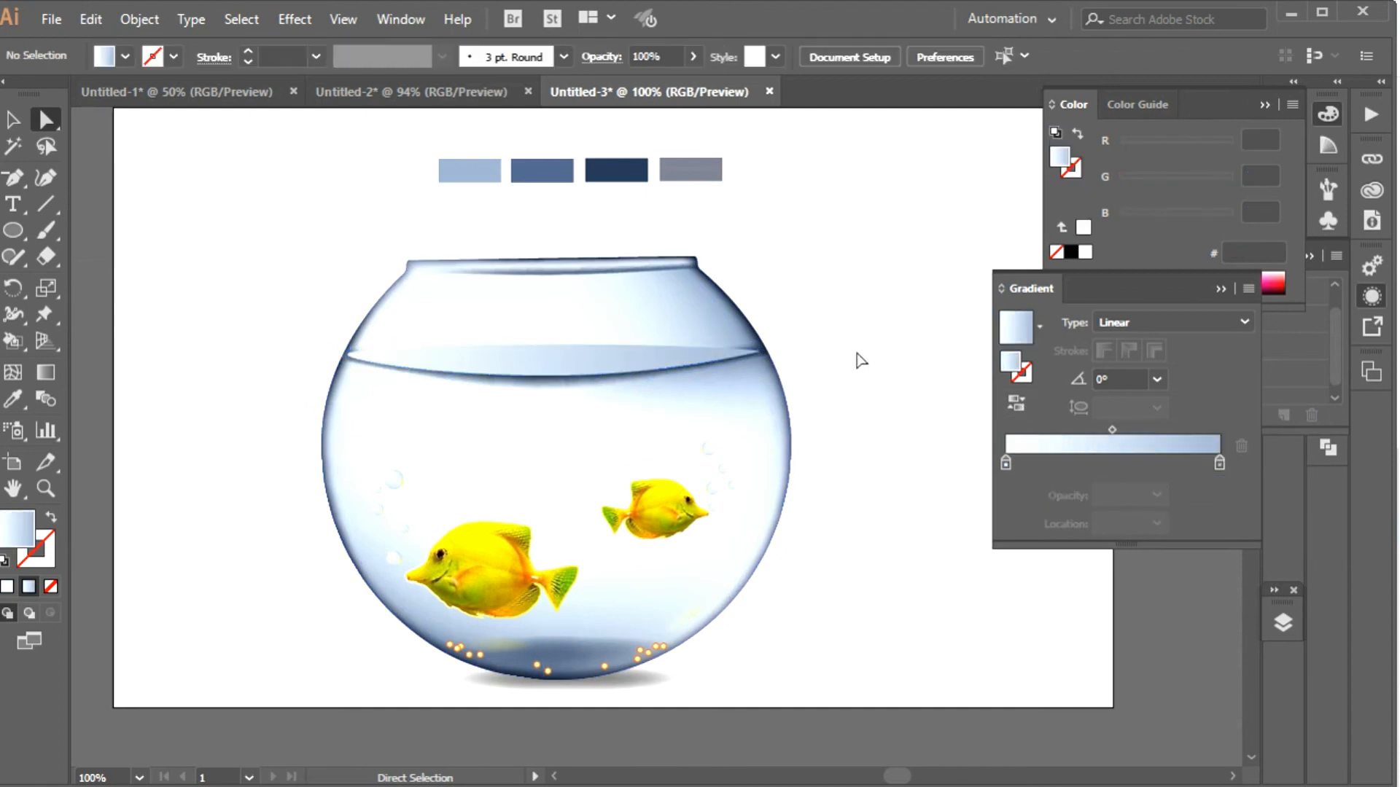
- Apply a Feather effect with a 2 px radius to the water-surface ellipse
{"action": "left_click", "coordinate": [612, 370]}
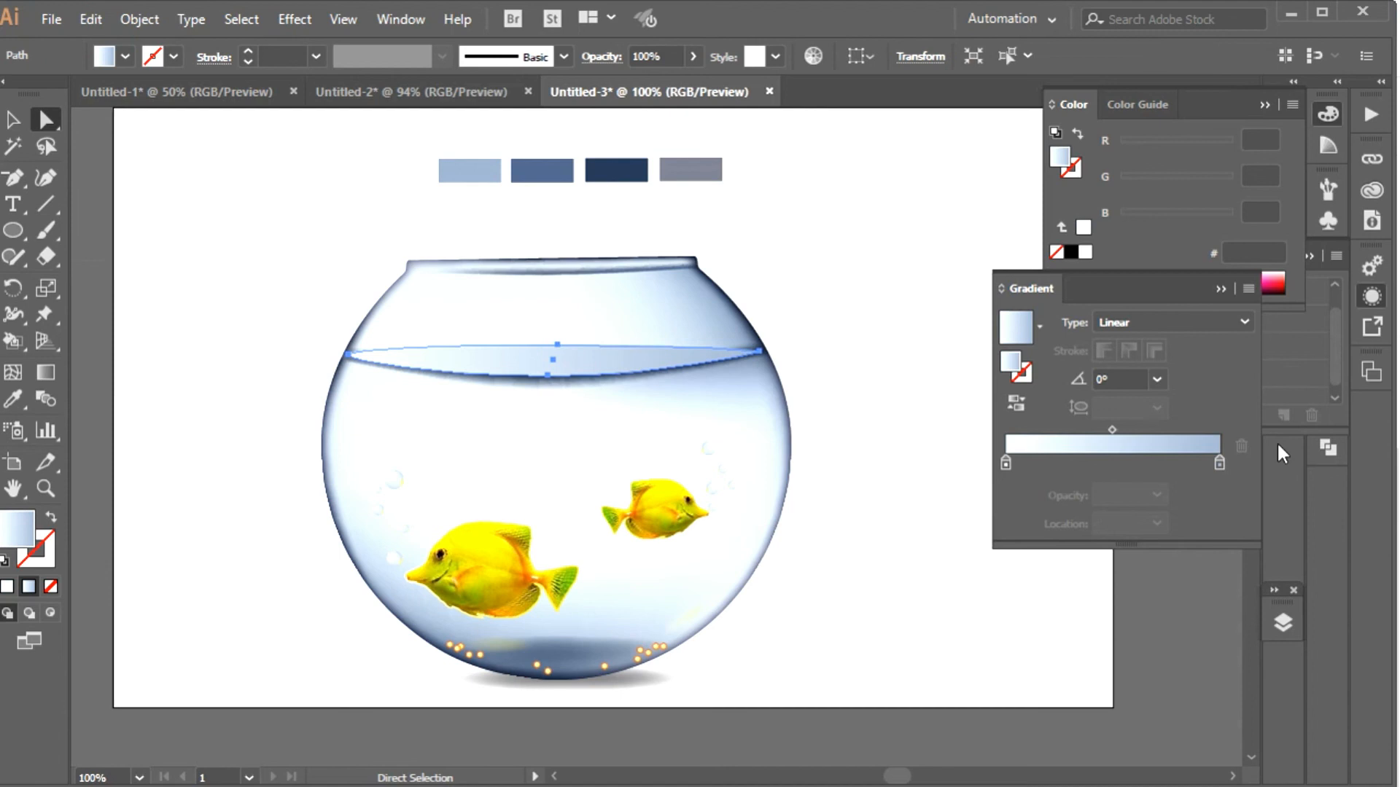
{"action": "left_click", "coordinate": [1216, 289]}
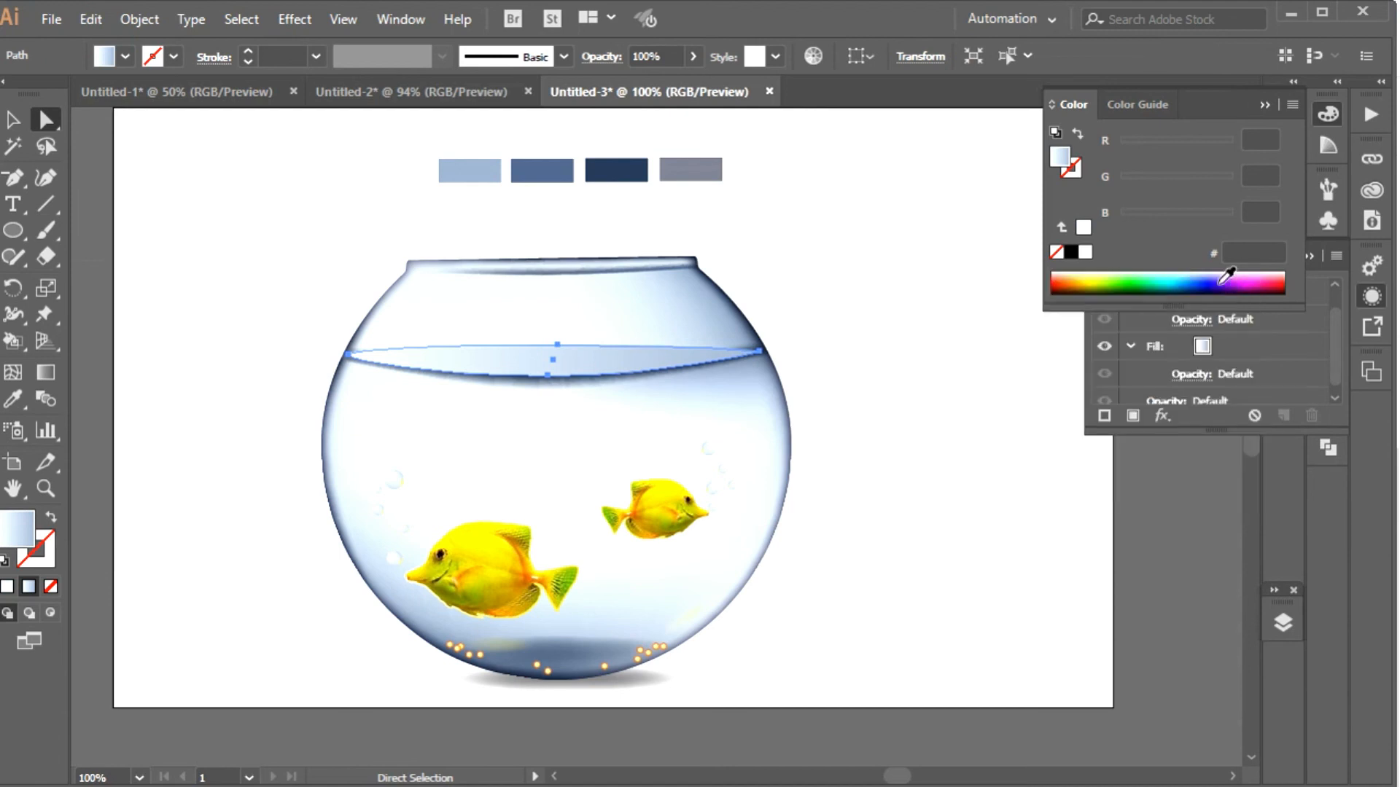
{"action": "left_click", "coordinate": [1160, 414]}
{"action": "mouse_move", "coordinate": [1226, 637]}
{"action": "left_click", "coordinate": [993, 662]}
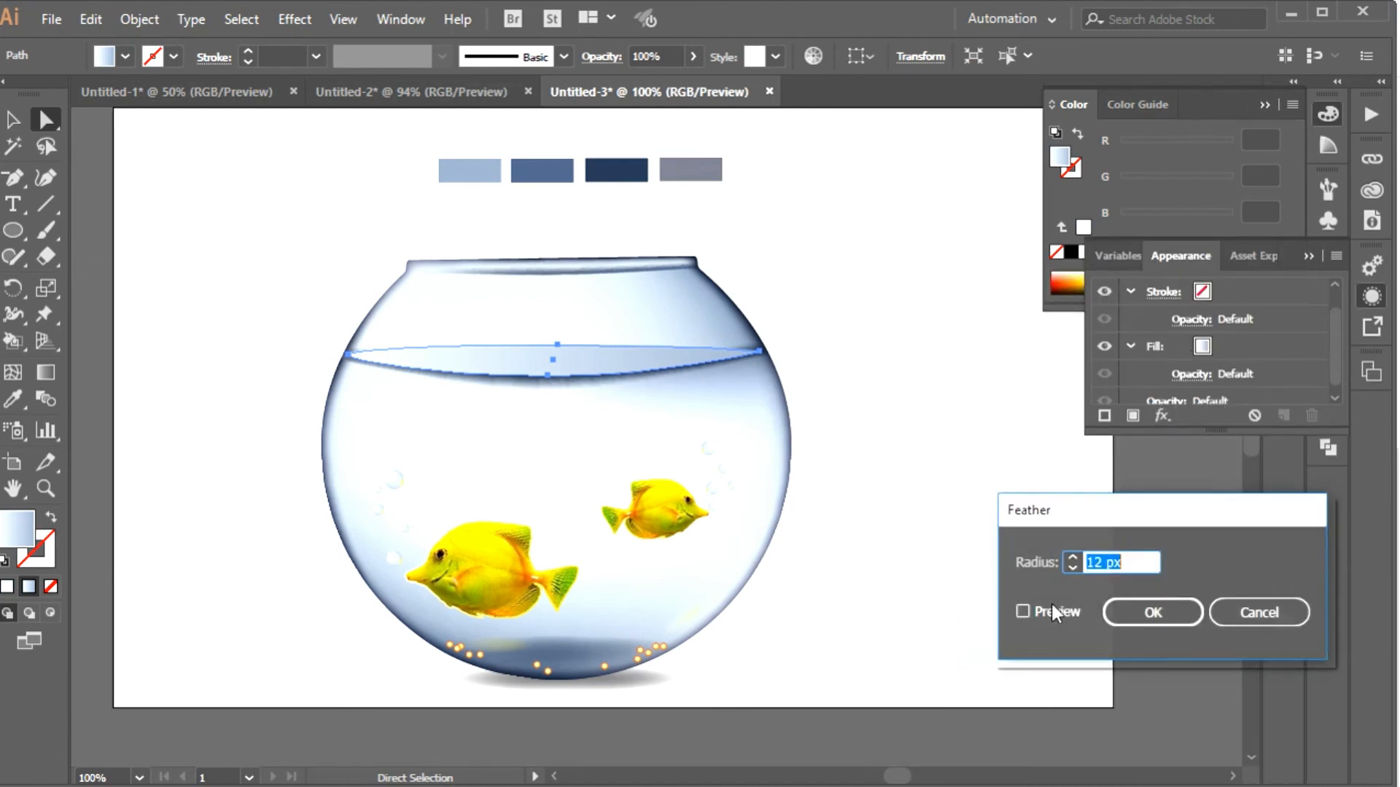
{"action": "left_click", "coordinate": [1052, 607]}
{"action": "left_click", "coordinate": [1135, 565]}
{"action": "key", "text": "Down"}
{"action": "key", "text": "Down"}
{"action": "key", "text": "Down"}
{"action": "key", "text": "Down"}
{"action": "key", "text": "Down"}
{"action": "key", "text": "Down"}
{"action": "key", "text": "Down"}
{"action": "key", "text": "Down"}
{"action": "key", "text": "Down"}
{"action": "key", "text": "Down"}
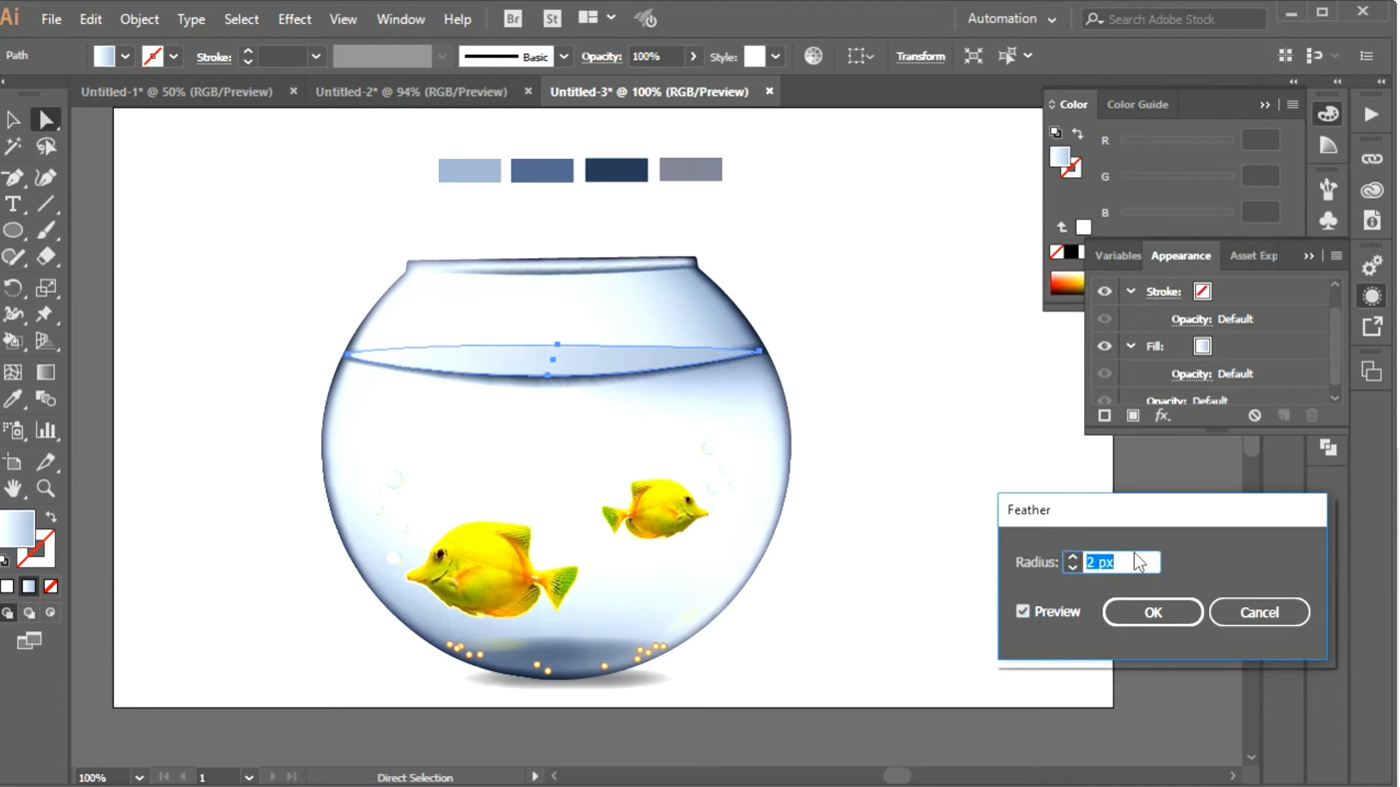
{"action": "left_click", "coordinate": [1149, 613]}
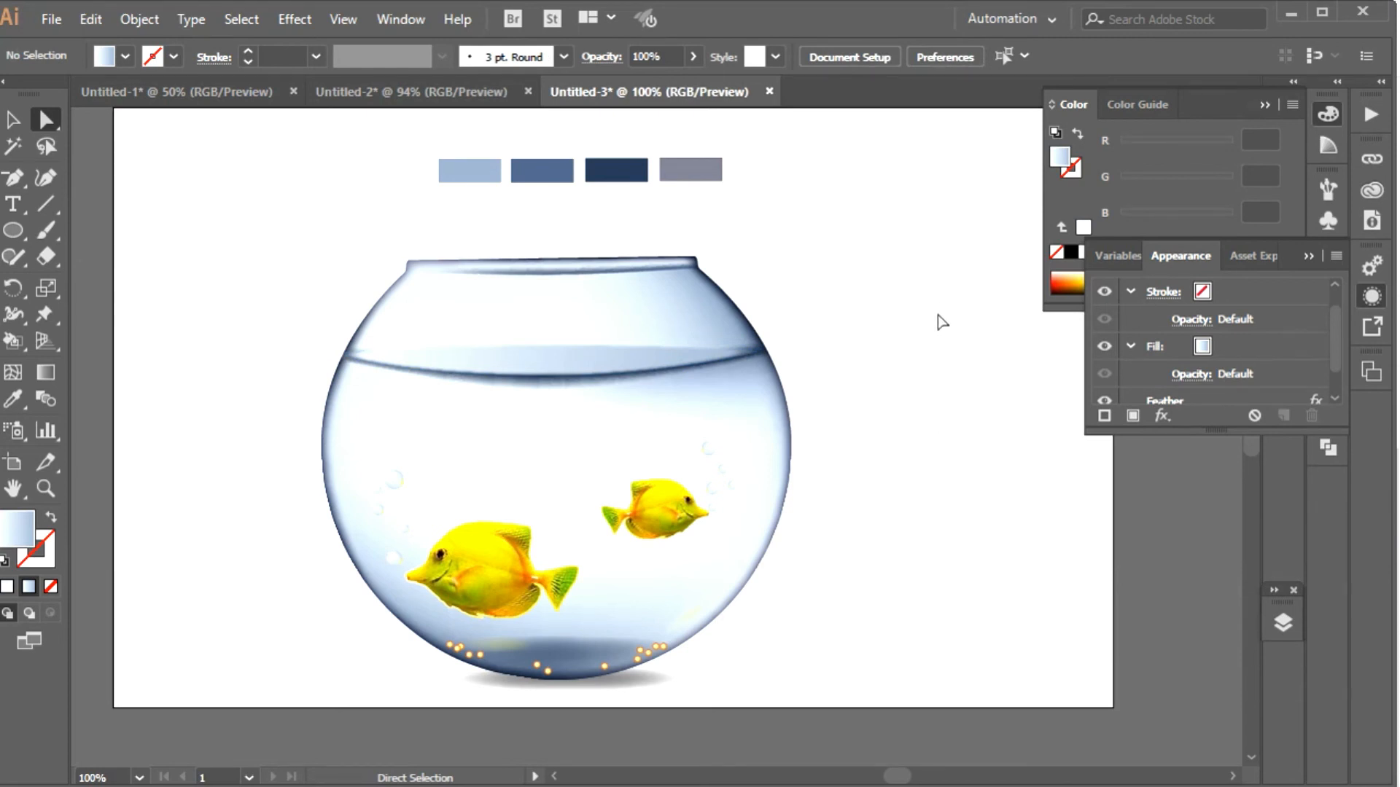
- Nudge the feathered water-surface ellipse slightly upward to sit against the dark water line and deselect it
{"action": "left_click", "coordinate": [598, 358]}
{"action": "left_click", "coordinate": [870, 416]}
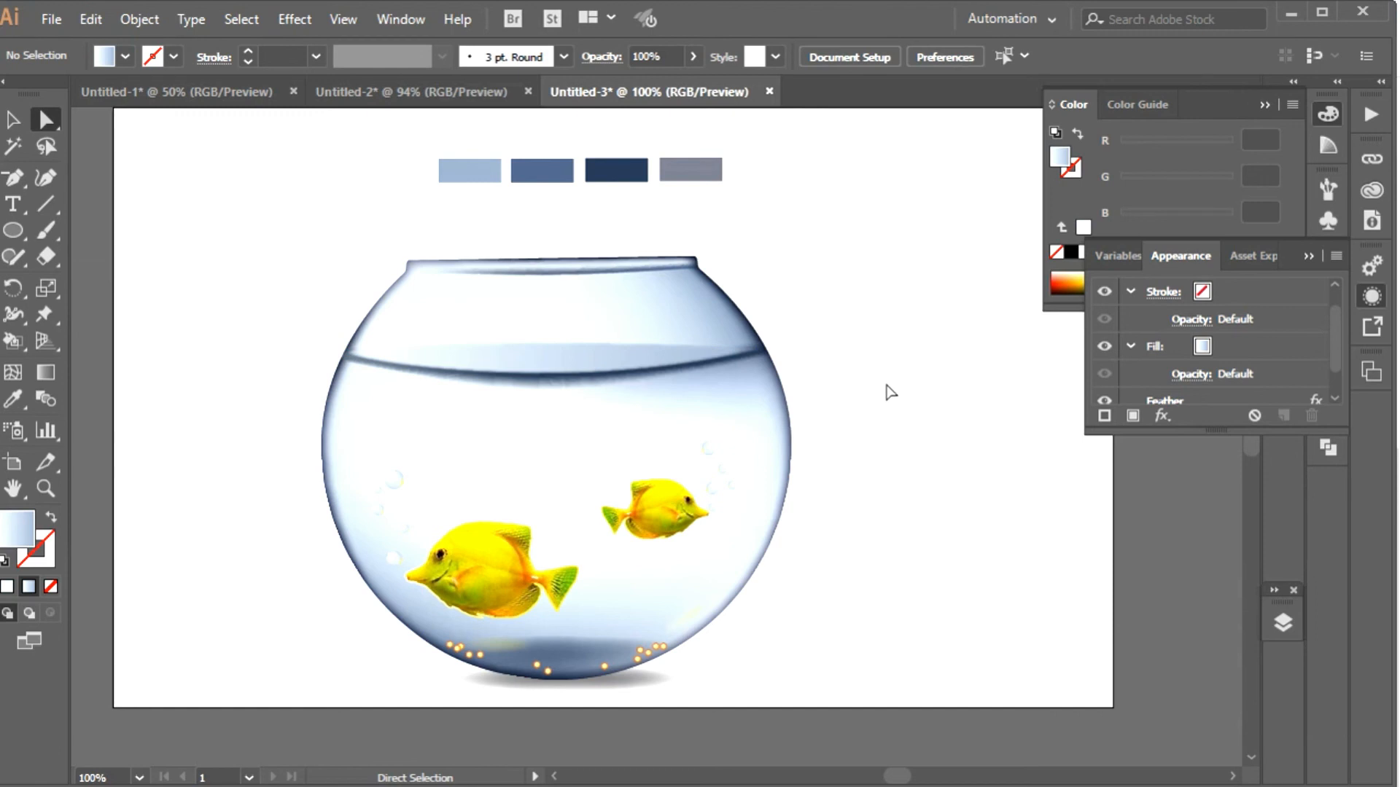
{"action": "left_click", "coordinate": [592, 370]}
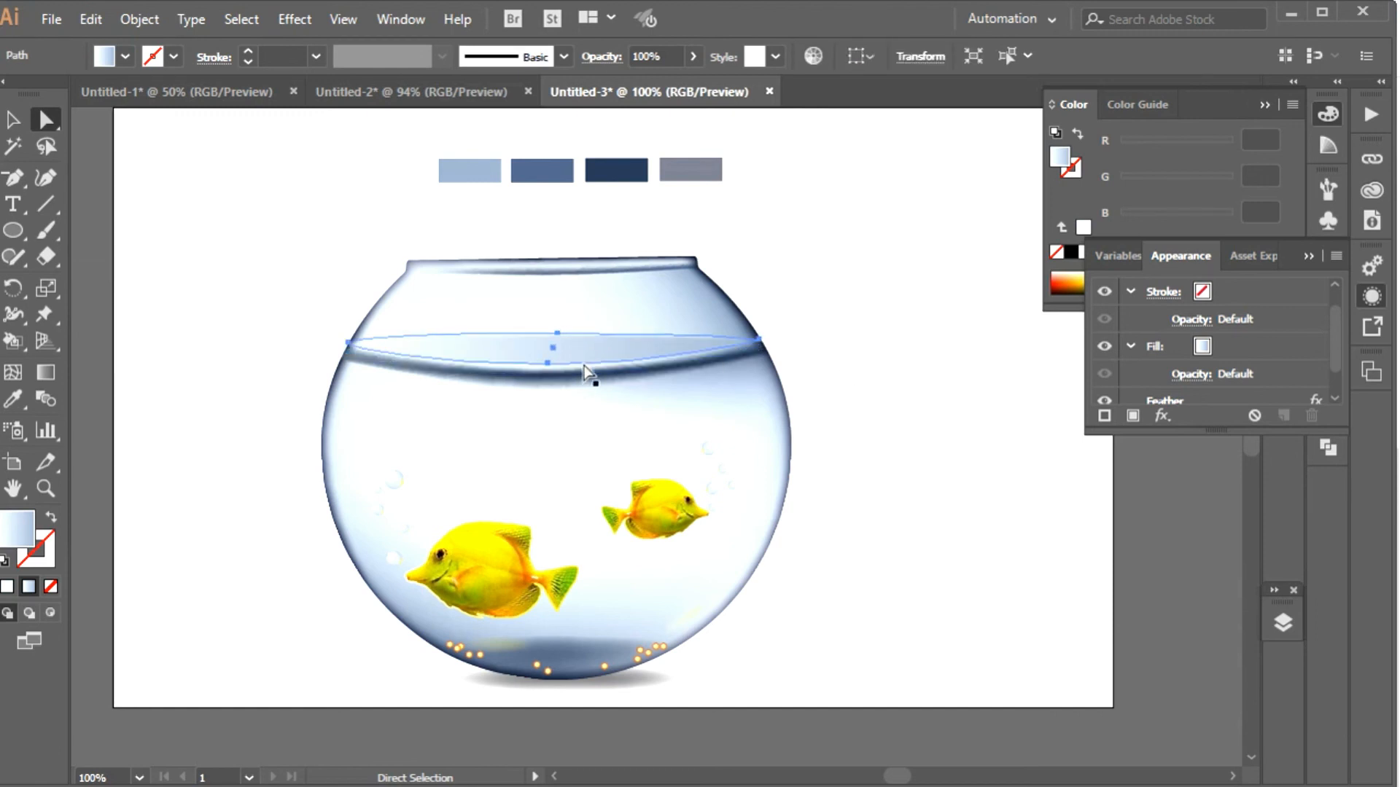
{"action": "key", "text": "shift+Up"}
{"action": "key", "text": "Down"}
{"action": "key", "text": "Down"}
{"action": "key", "text": "Down"}
{"action": "key", "text": "Down"}
{"action": "key", "text": "Down"}
{"action": "key", "text": "Down"}
{"action": "key", "text": "Down"}
{"action": "key", "text": "Down"}
{"action": "key", "text": "Down"}
{"action": "key", "text": "Down"}
{"action": "key", "text": "Down"}
{"action": "key", "text": "Down"}
{"action": "key", "text": "Down"}
{"action": "key", "text": "Down"}
{"action": "left_click", "coordinate": [845, 356]}
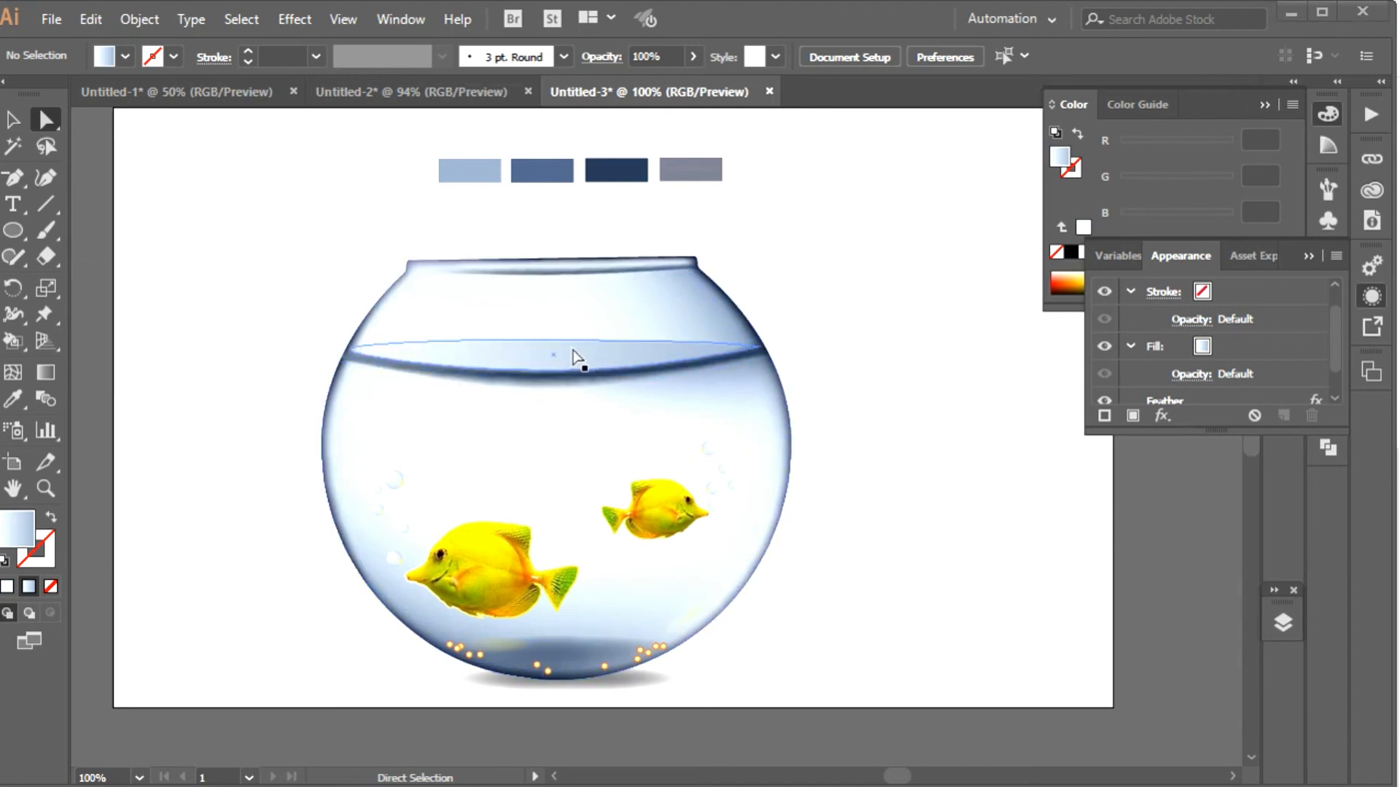
- Lower the smaller fish's opacity to about 74% and deselect it
{"action": "left_click", "coordinate": [19, 120]}
{"action": "left_click", "coordinate": [651, 510]}
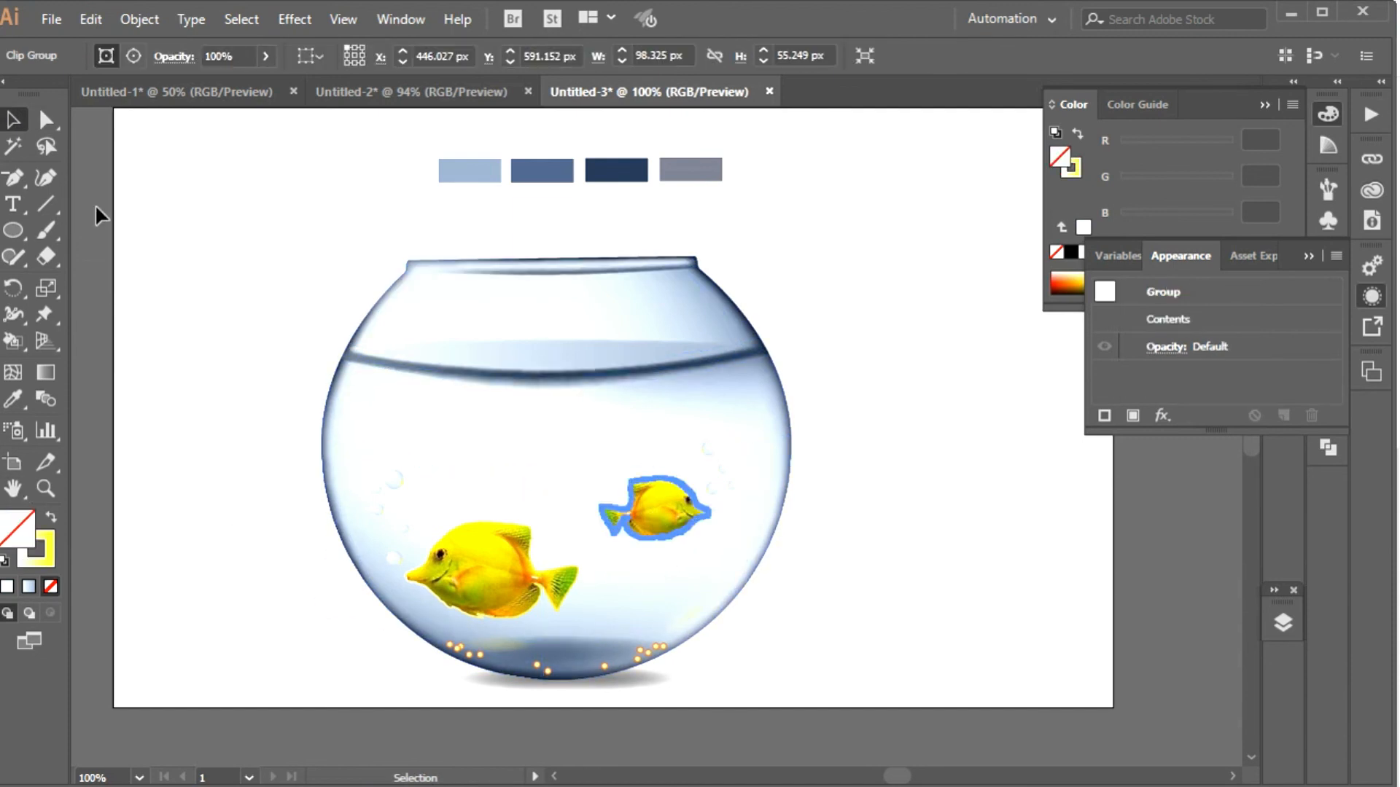
{"action": "scroll", "coordinate": [246, 56], "scroll_direction": "down", "scroll_amount": 2}
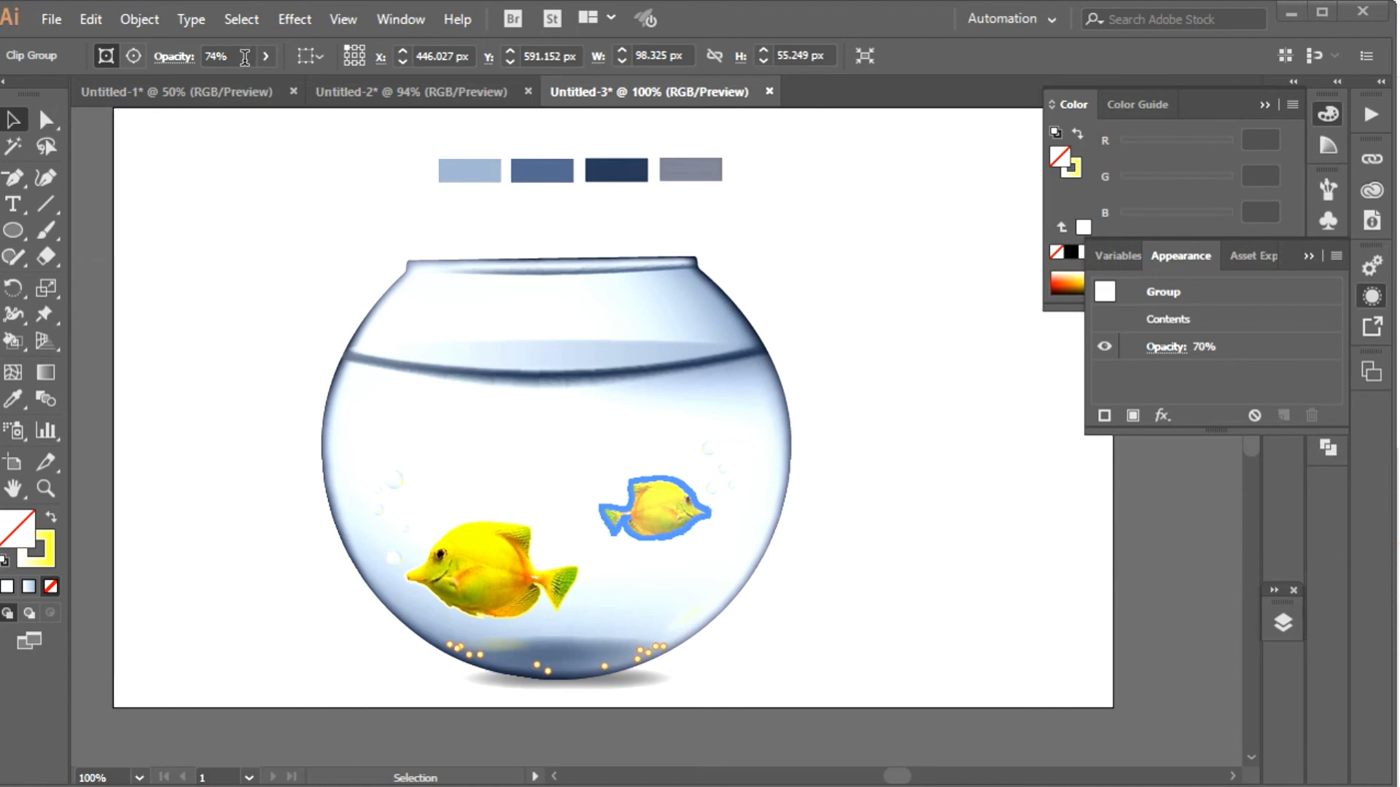
{"action": "left_click", "coordinate": [220, 226]}
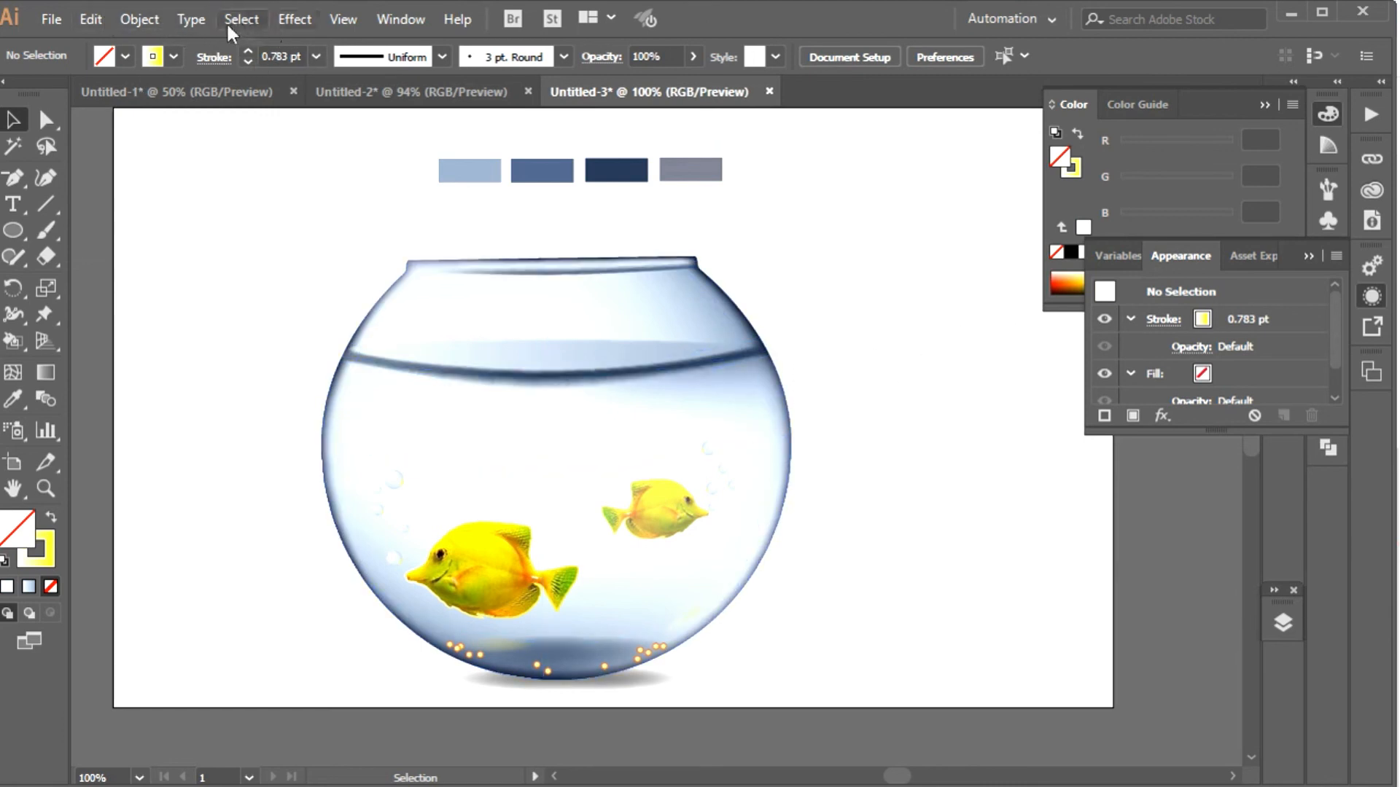
- Reduce the bowl mesh's opacity to 88% and deselect it
{"action": "left_click", "coordinate": [618, 287]}
{"action": "left_click", "coordinate": [207, 57]}
{"action": "left_click", "coordinate": [183, 51]}
{"action": "left_click", "coordinate": [188, 56]}
{"action": "scroll", "coordinate": [188, 56], "scroll_direction": "down", "scroll_amount": 3}
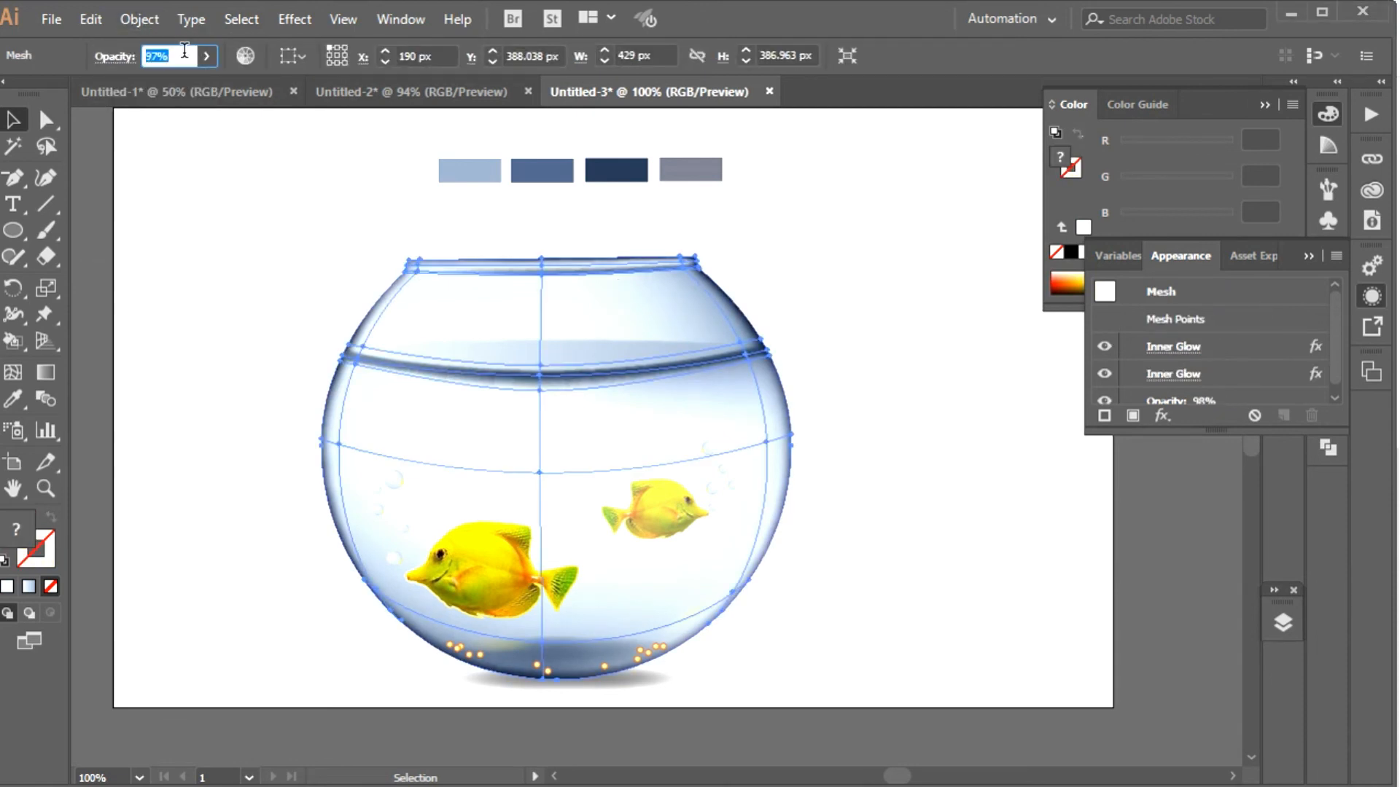
{"action": "left_click", "coordinate": [225, 187]}
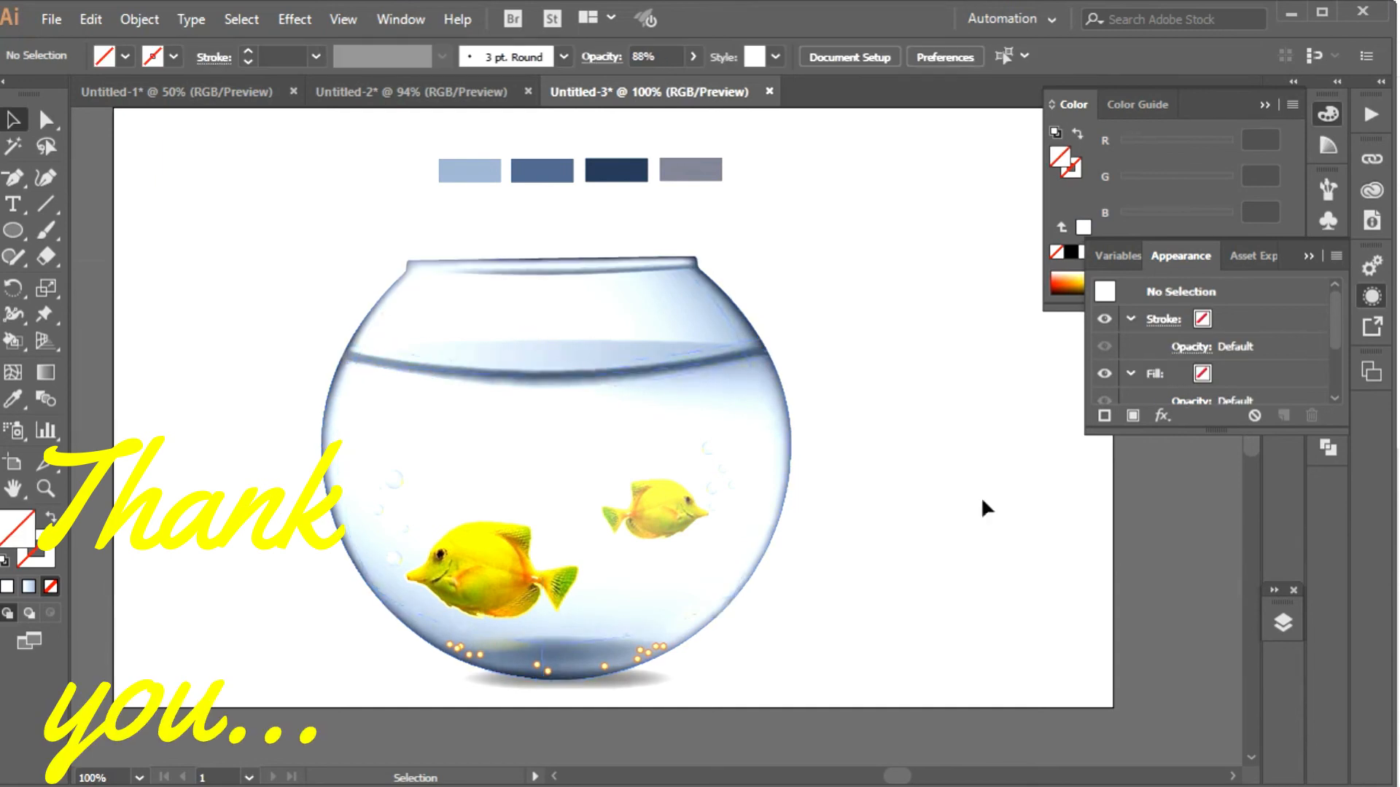